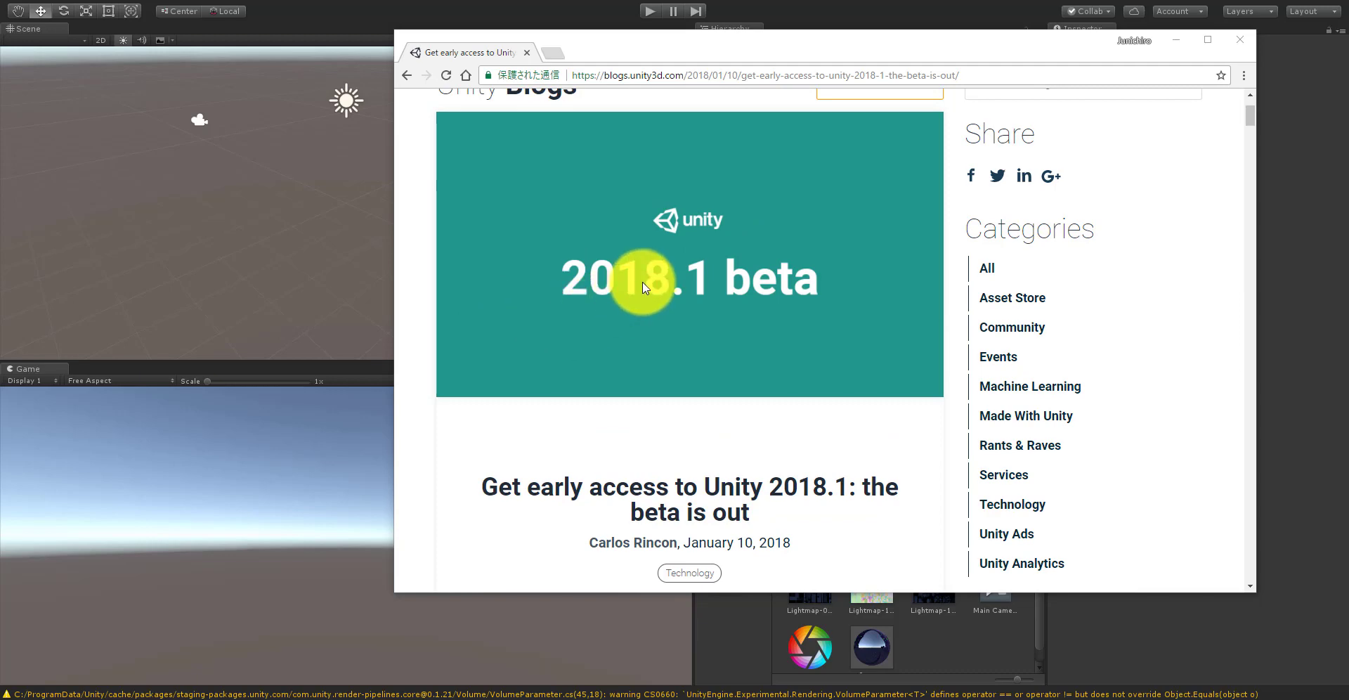
# Step: Read the Unity 2018.1 beta post's sections on the Scriptable Render Pipeline, the Shader Graph tool and how to get the sample project
pyautogui.scroll(-3, 641, 285)
pyautogui.scroll(2, 642, 281)
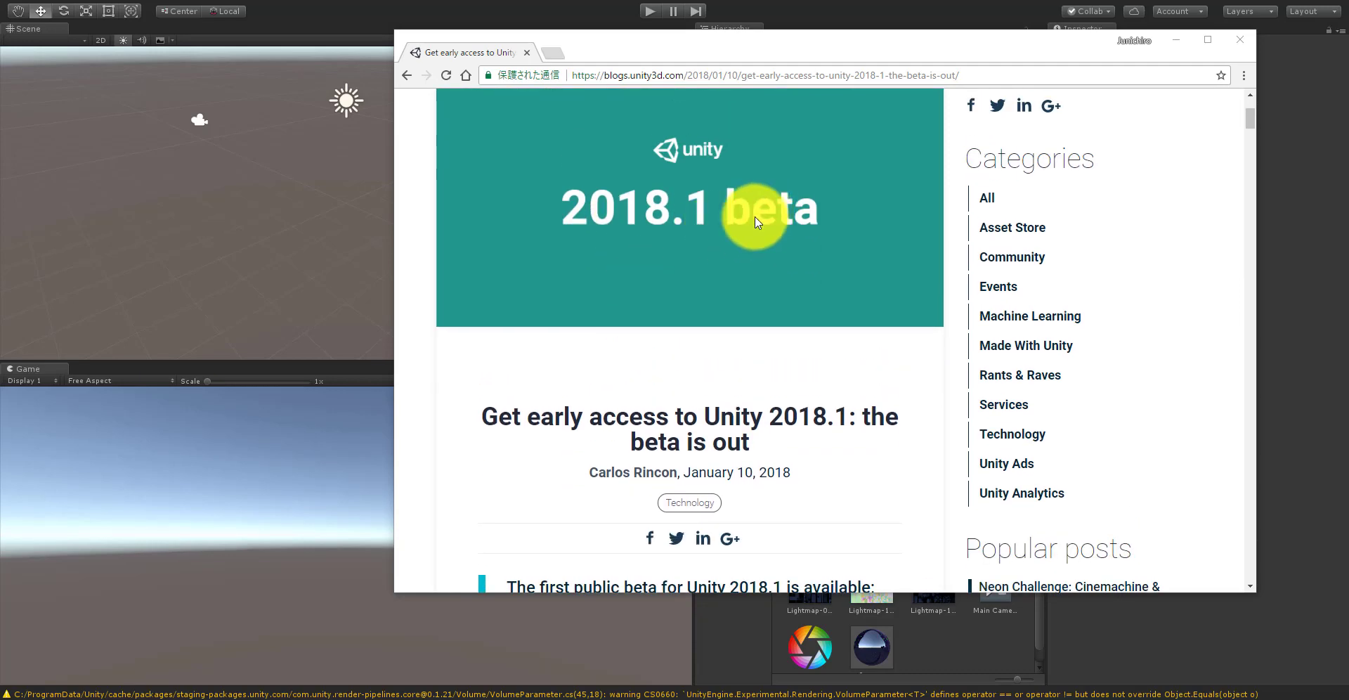
pyautogui.scroll(-14, 756, 221)
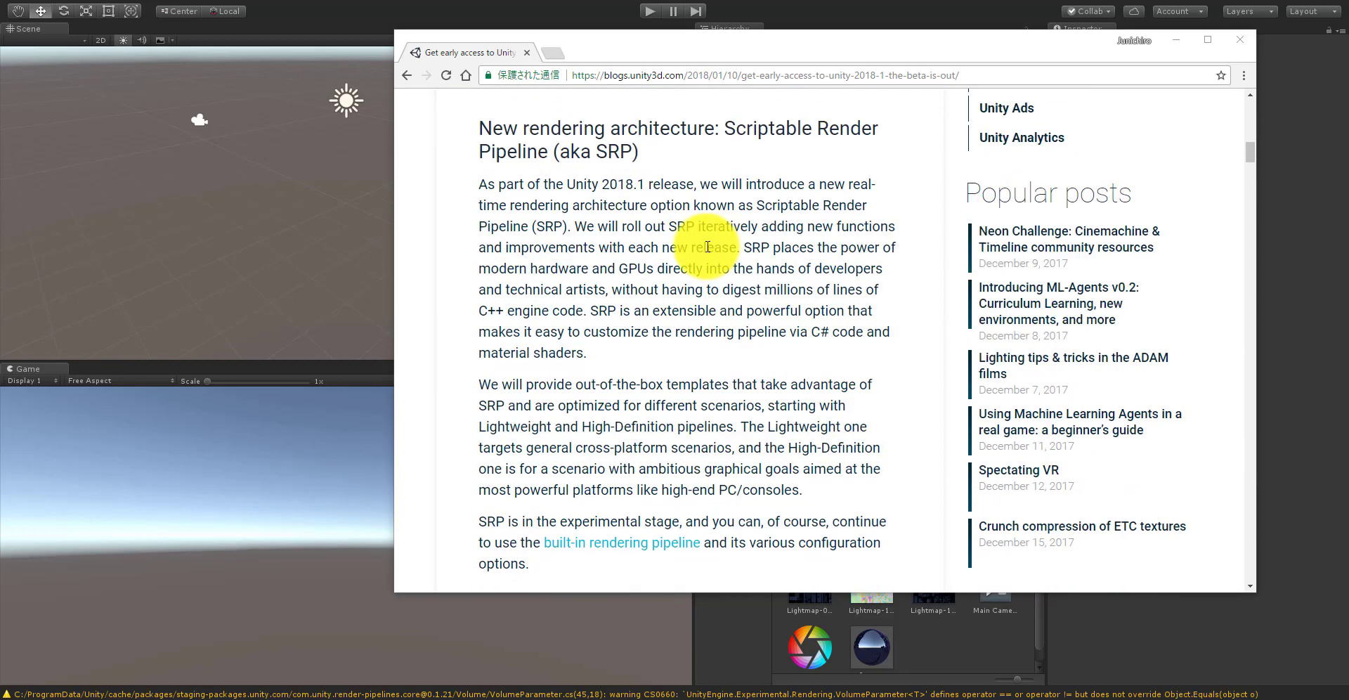
pyautogui.scroll(-6, 708, 244)
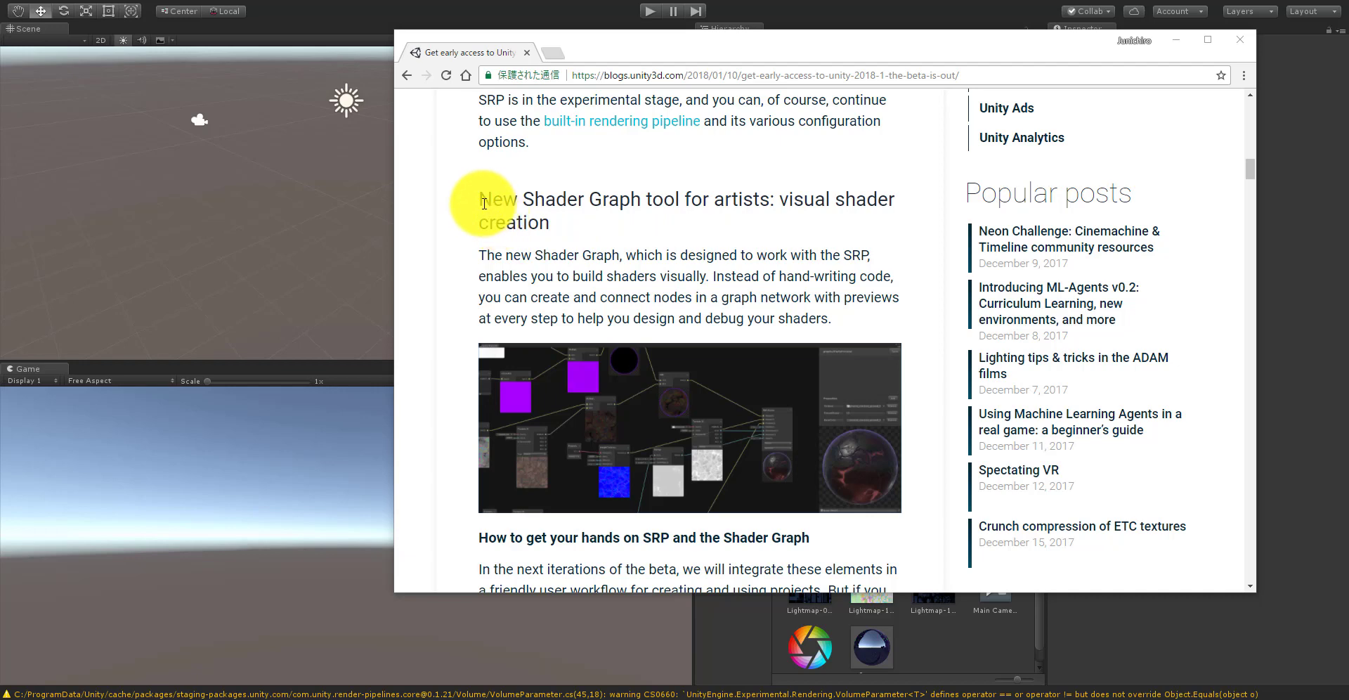
pyautogui.moveTo(480, 200); pyautogui.dragTo(640, 202)
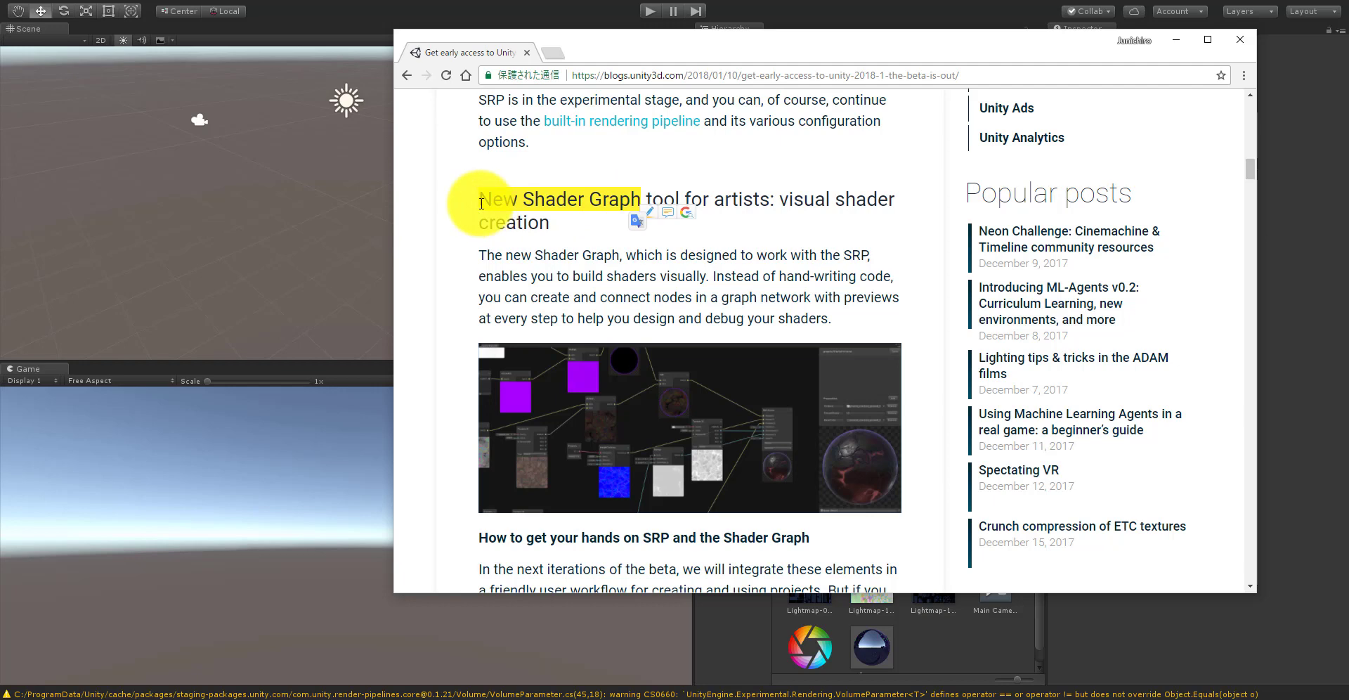
pyautogui.click(591, 255)
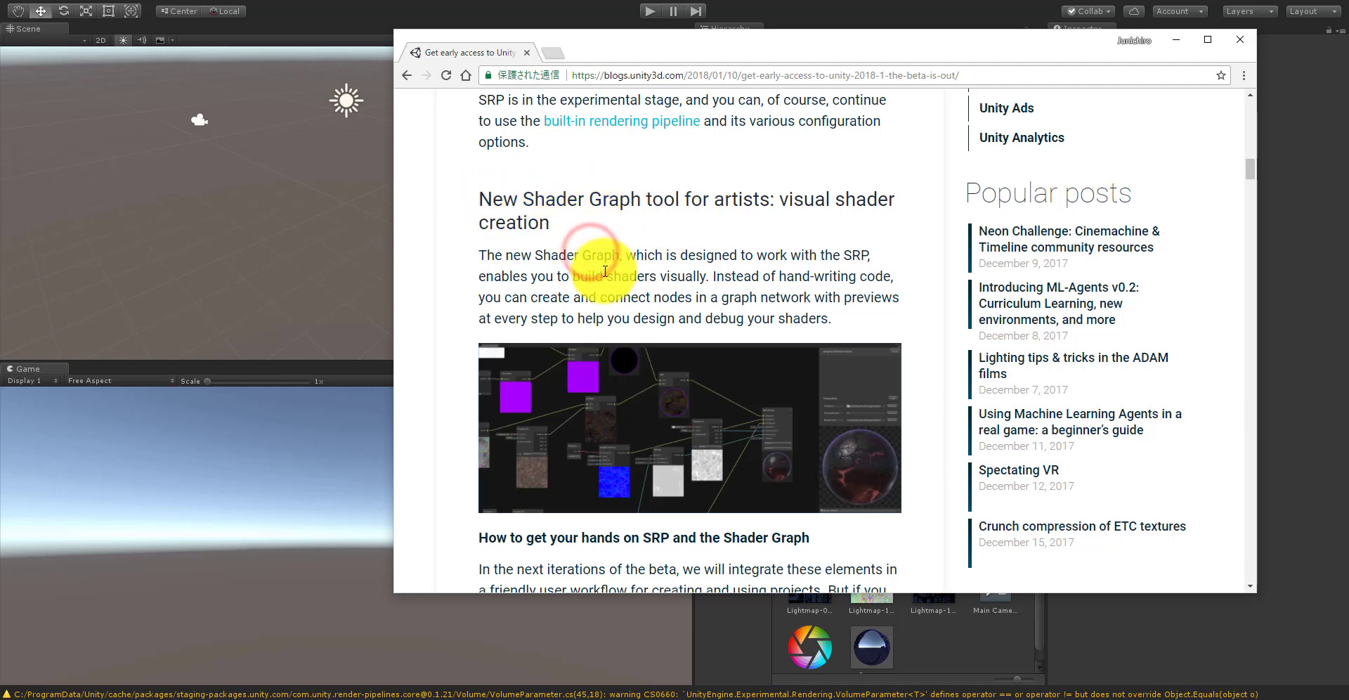
pyautogui.scroll(-2, 607, 266)
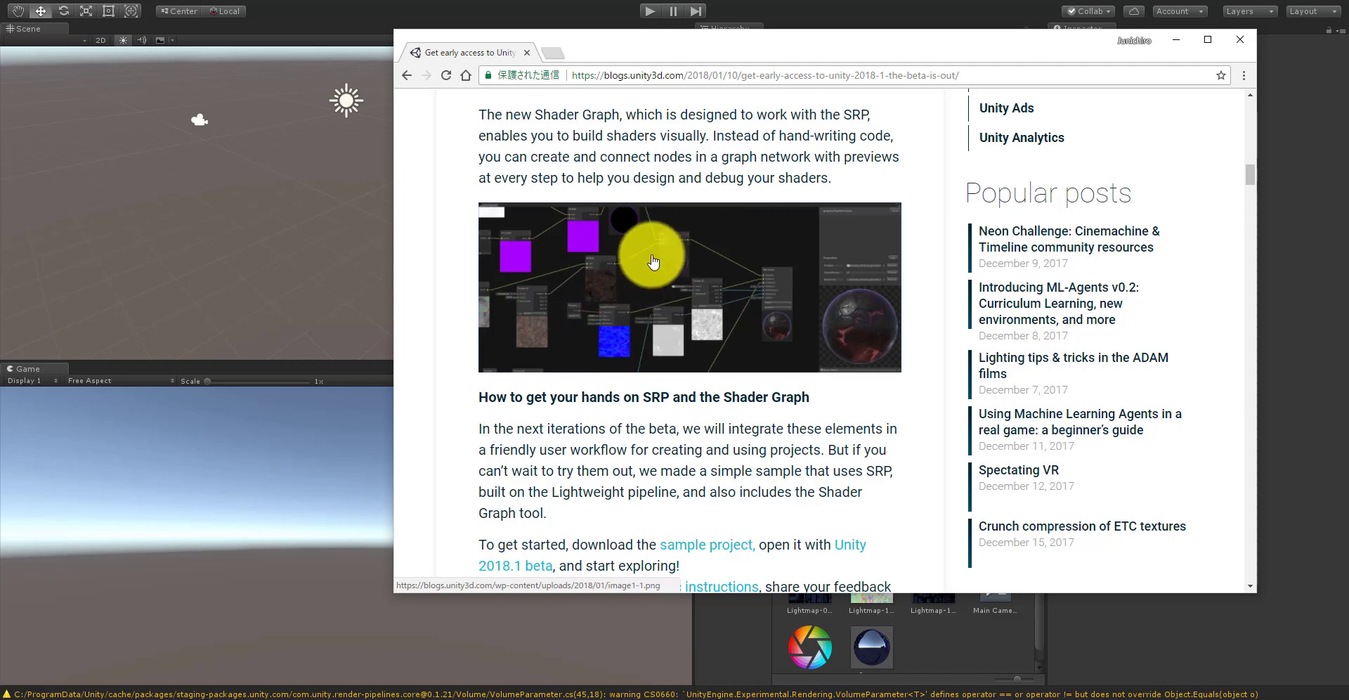
pyautogui.scroll(1, 641, 281)
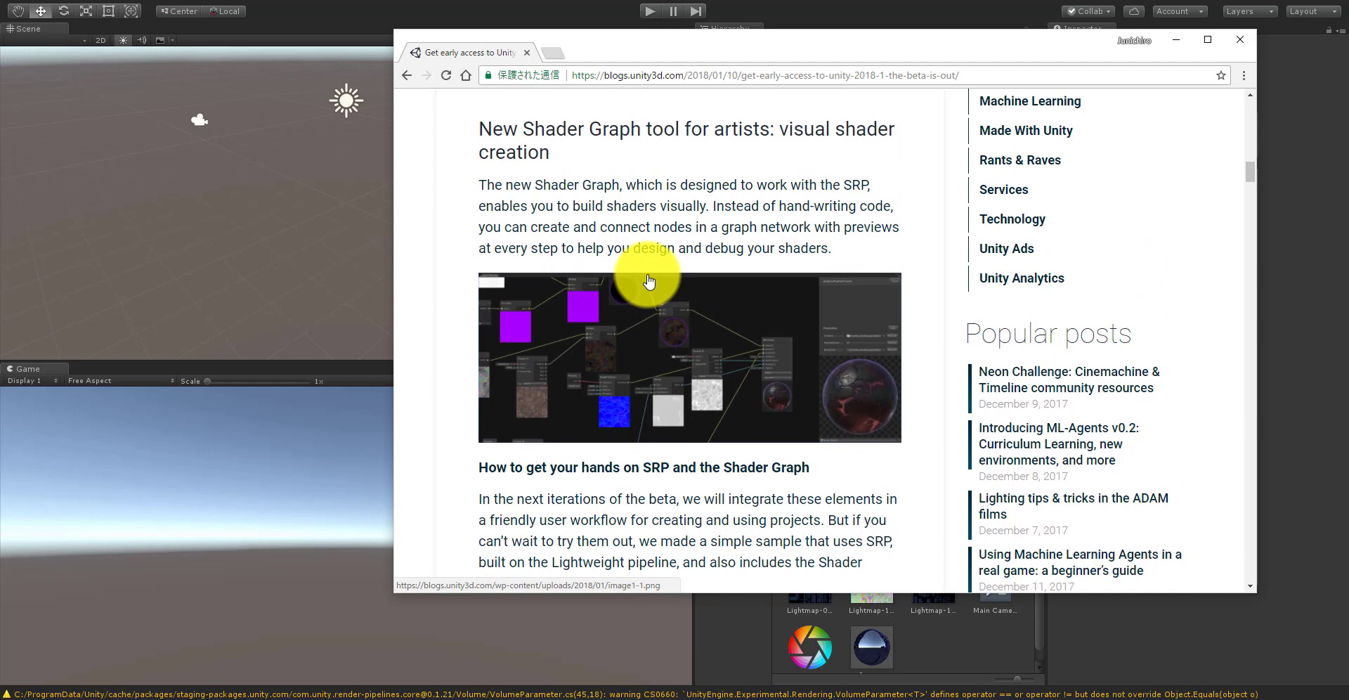
pyautogui.scroll(-1, 545, 260)
pyautogui.scroll(1, 558, 252)
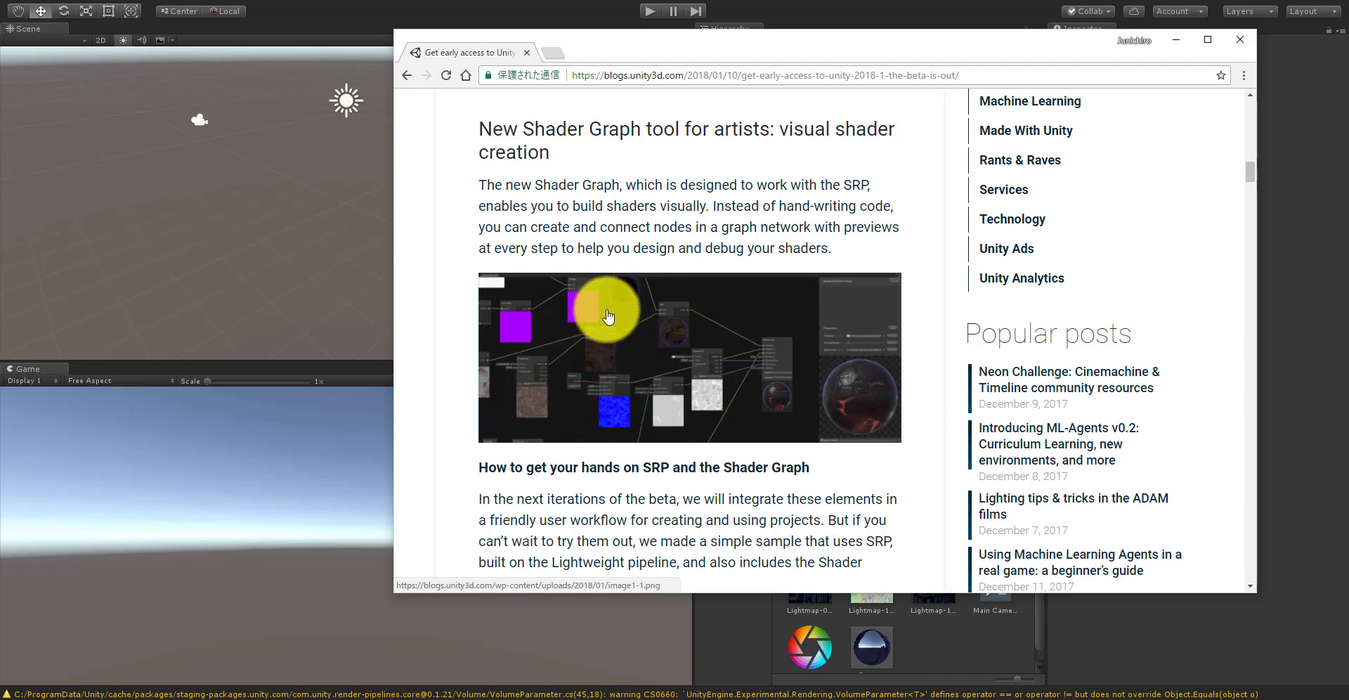
pyautogui.scroll(-1, 609, 318)
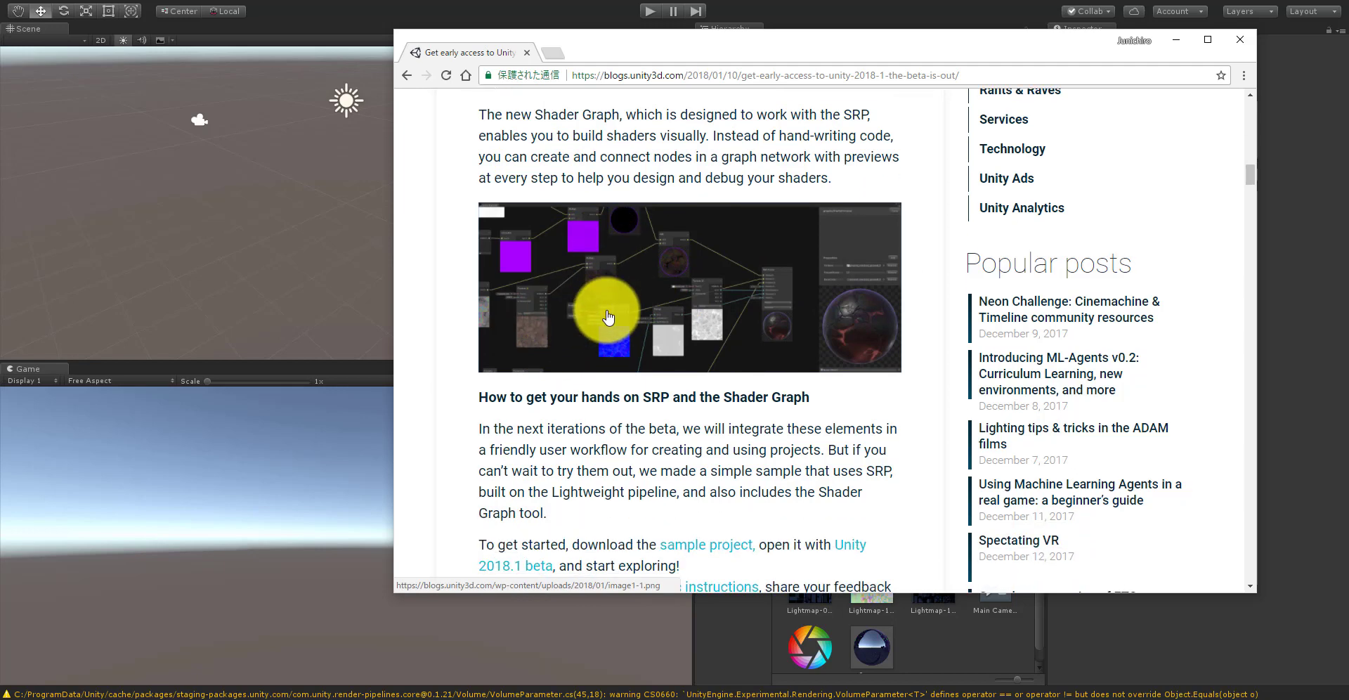
pyautogui.scroll(-2, 612, 302)
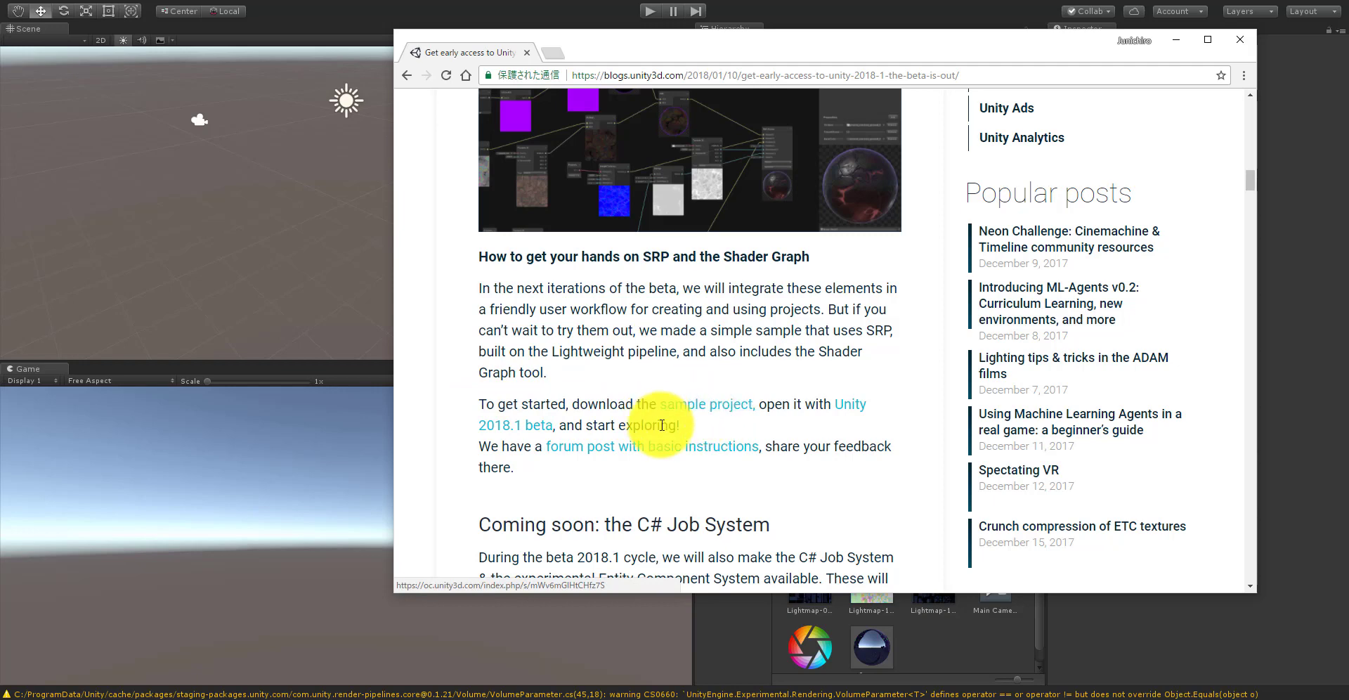
# Step: Switch to the Unity editor, widen the project folder tree and reduce the asset thumbnails to a plain list
pyautogui.click(728, 604)
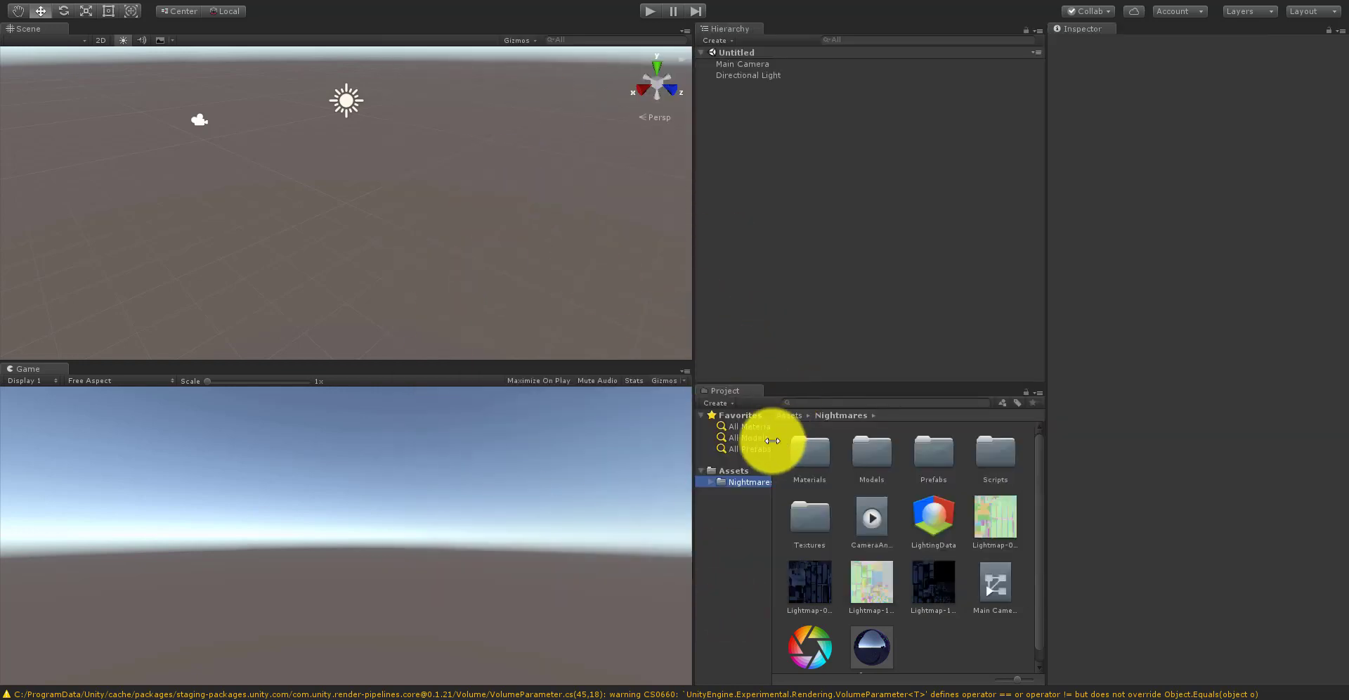
pyautogui.moveTo(775, 446); pyautogui.dragTo(846, 449)
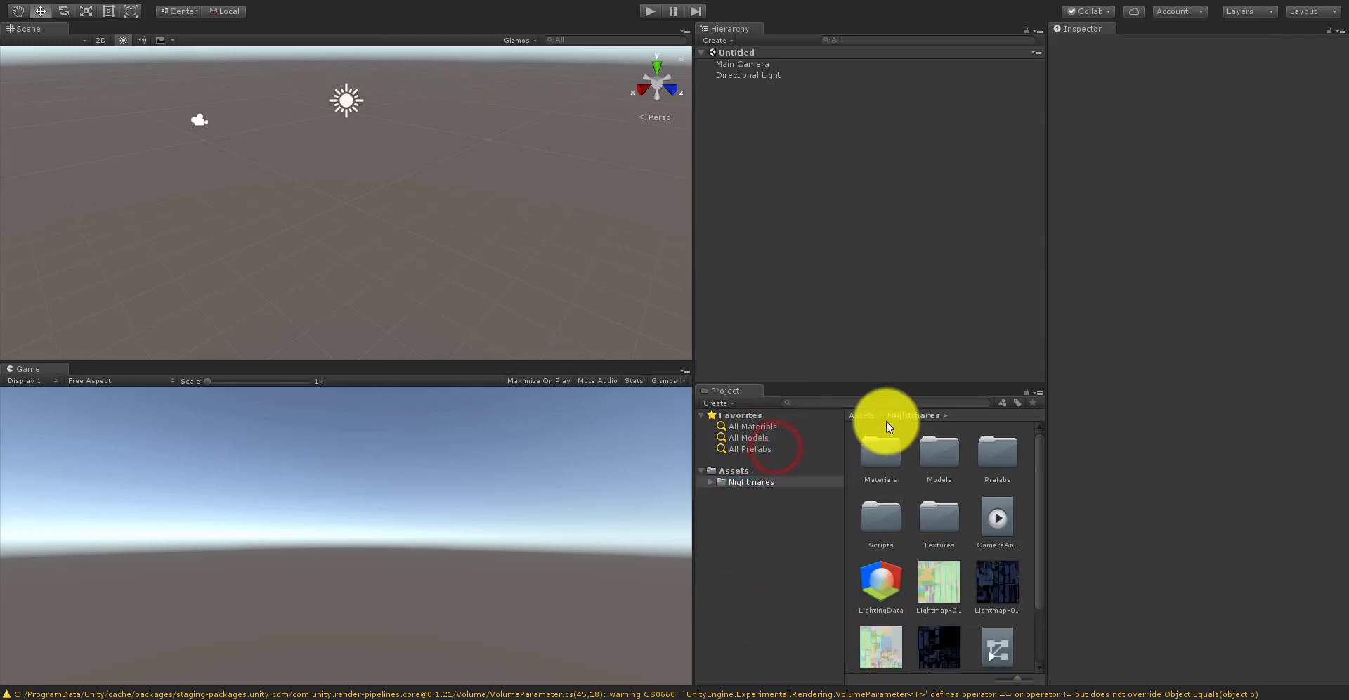
pyautogui.moveTo(1016, 678); pyautogui.dragTo(997, 679)
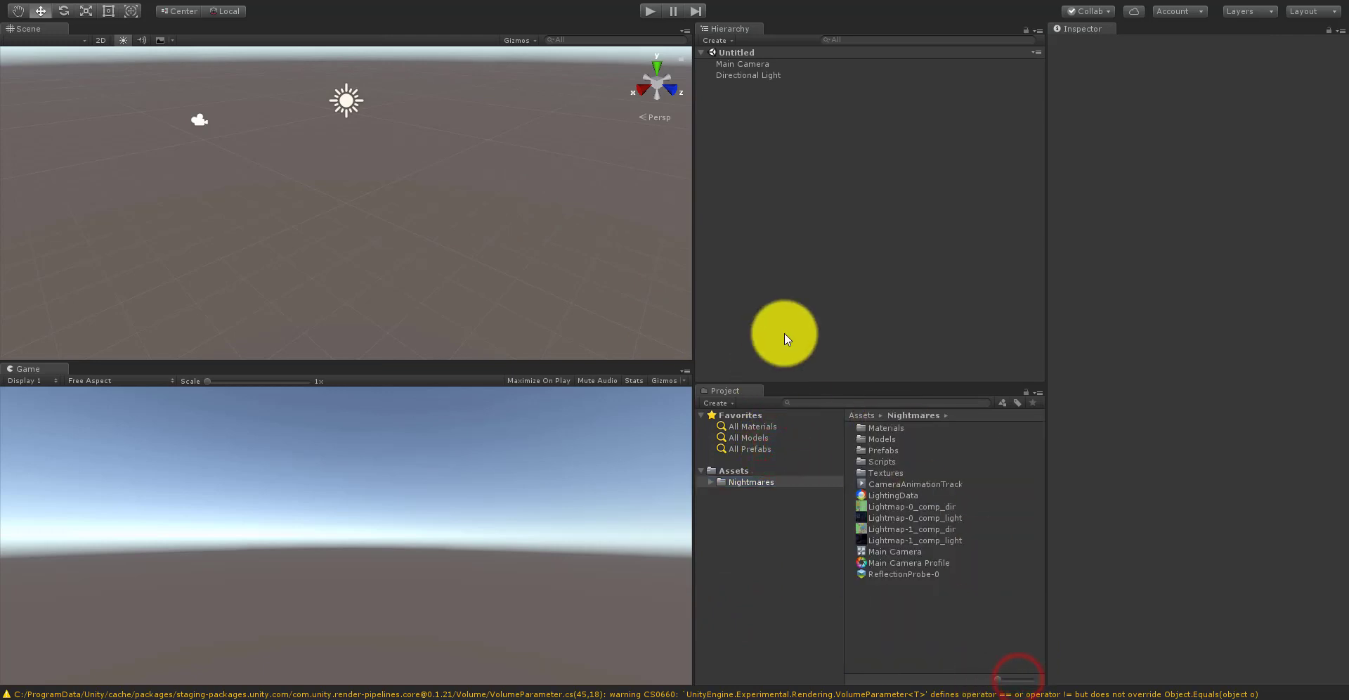
# Step: Create a folder named Shaders directly under Assets
pyautogui.click(722, 471)
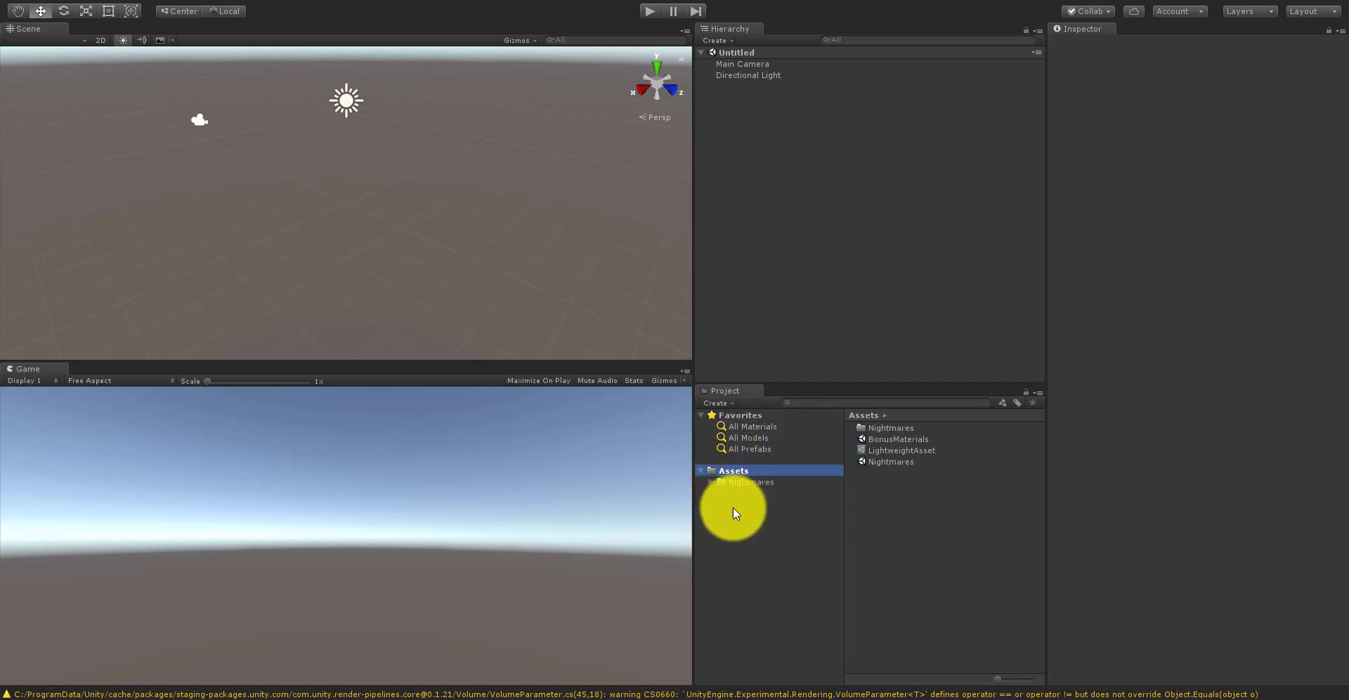
pyautogui.rightClick(730, 472)
pyautogui.click(774, 183)
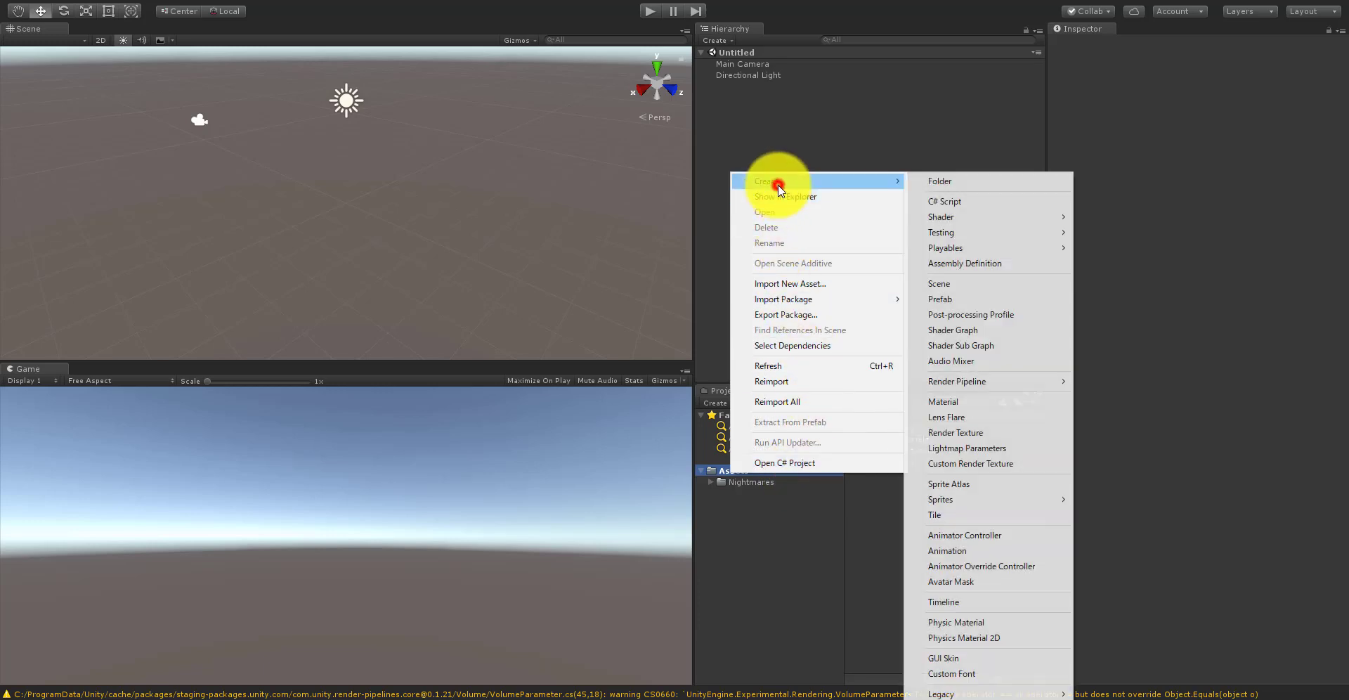
pyautogui.click(926, 183)
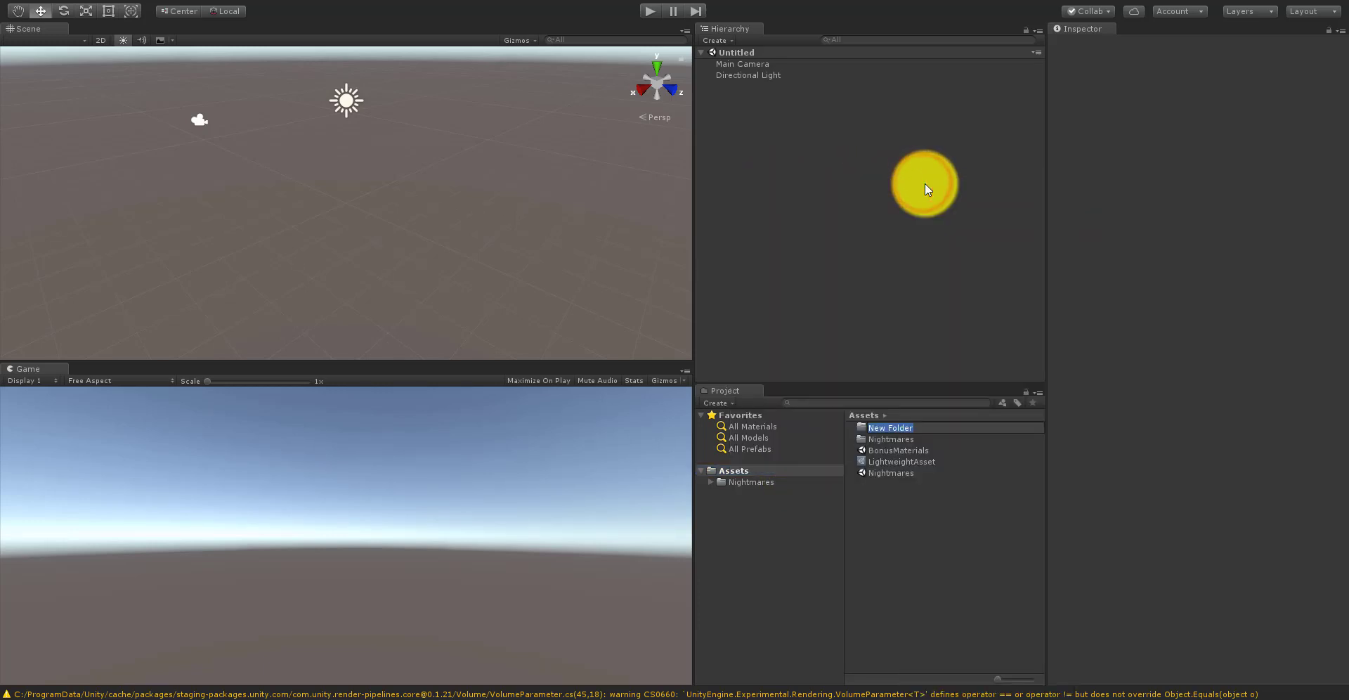
pyautogui.write('Shaders')
pyautogui.press('Return')
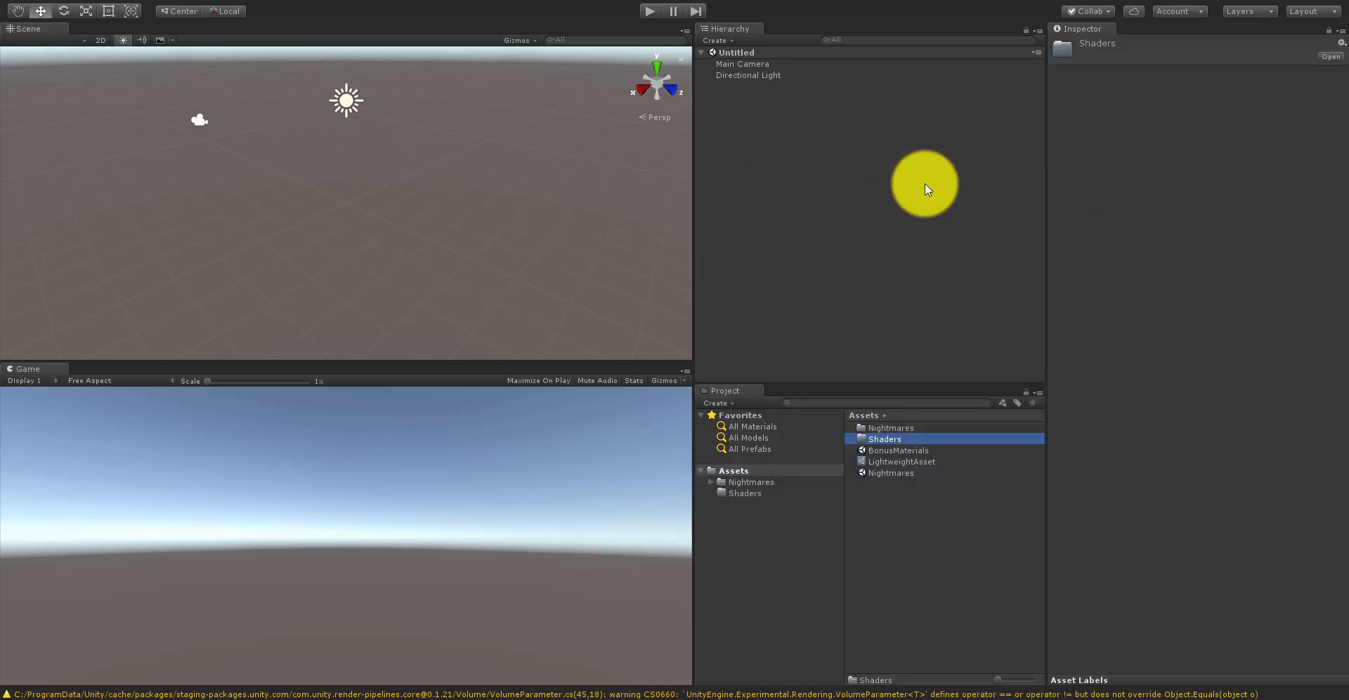
# Step: Create a folder named Materials directly under Assets
pyautogui.rightClick(740, 468)
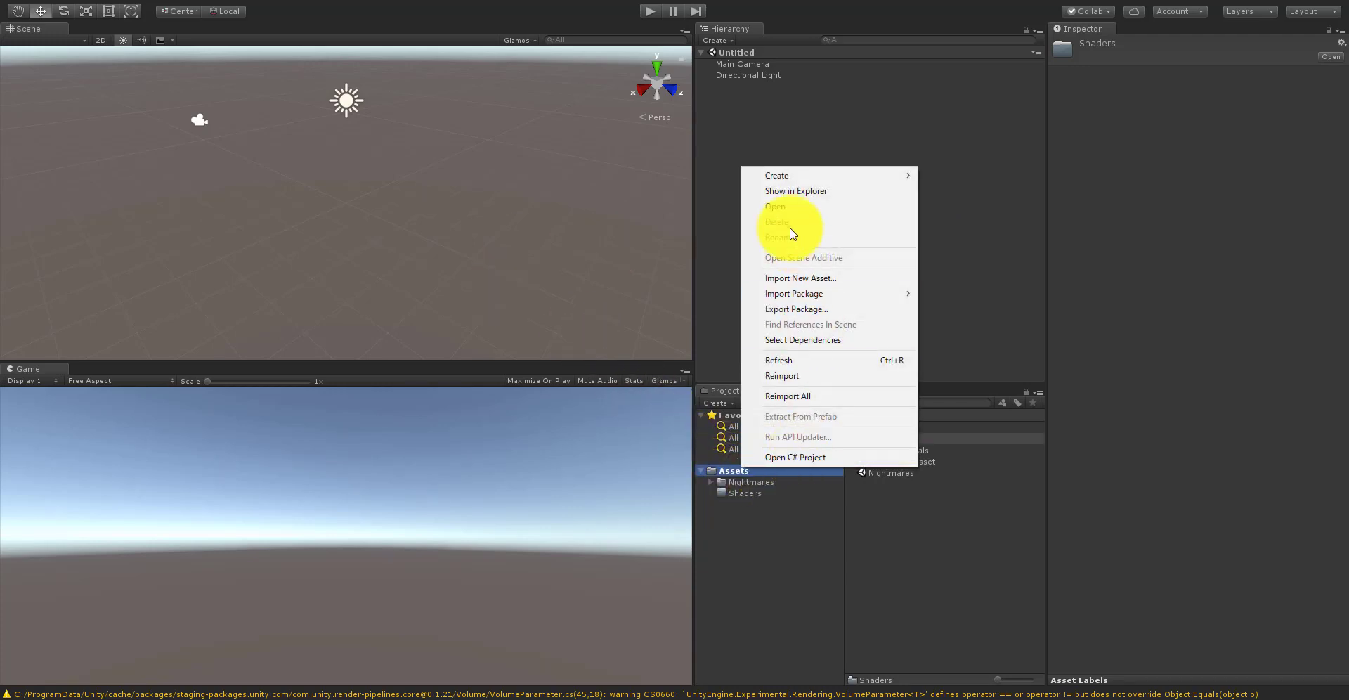
pyautogui.moveTo(799, 187)
pyautogui.click(945, 181)
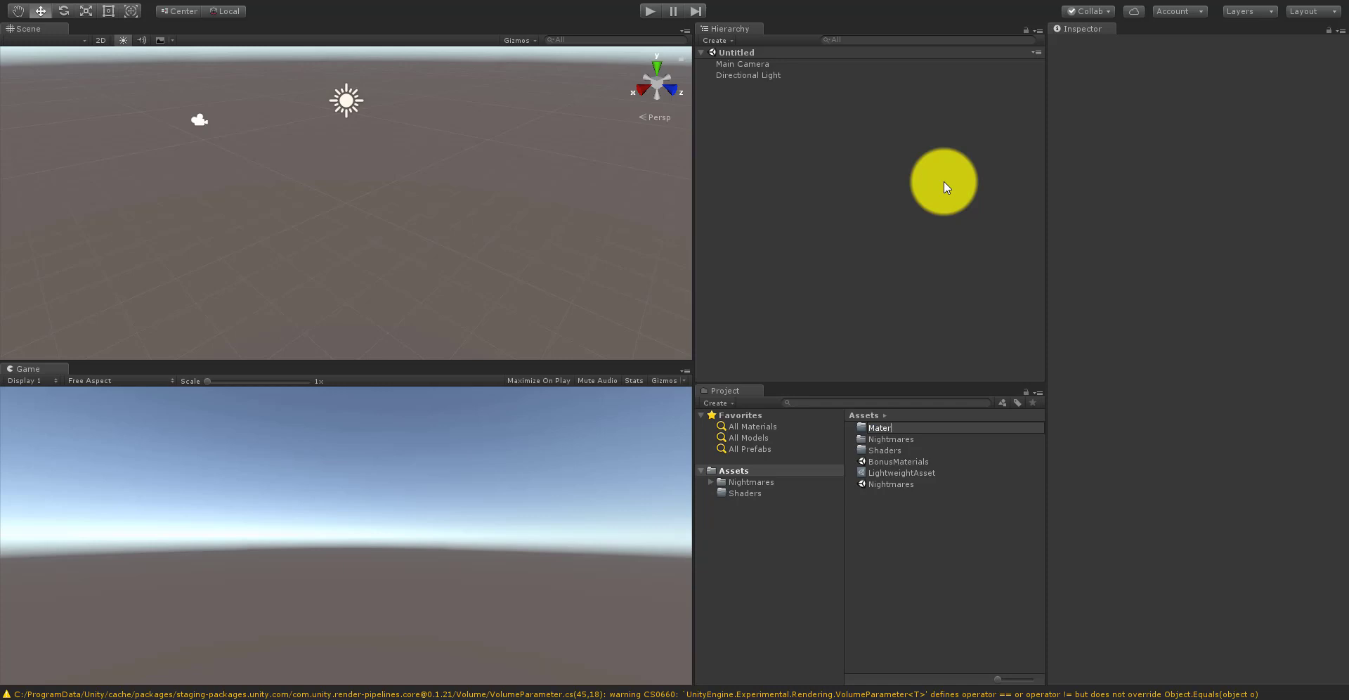
pyautogui.press('Return')
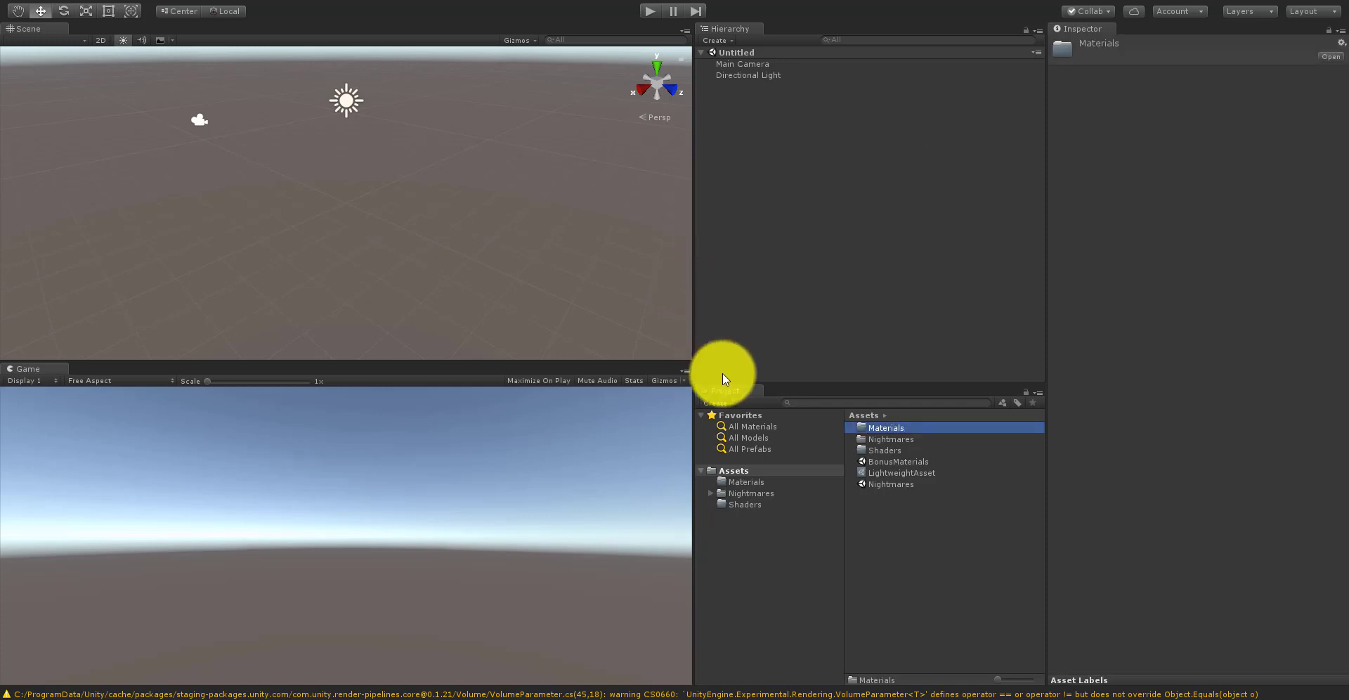
# Step: Create a folder named Scenes directly under Assets
pyautogui.rightClick(747, 467)
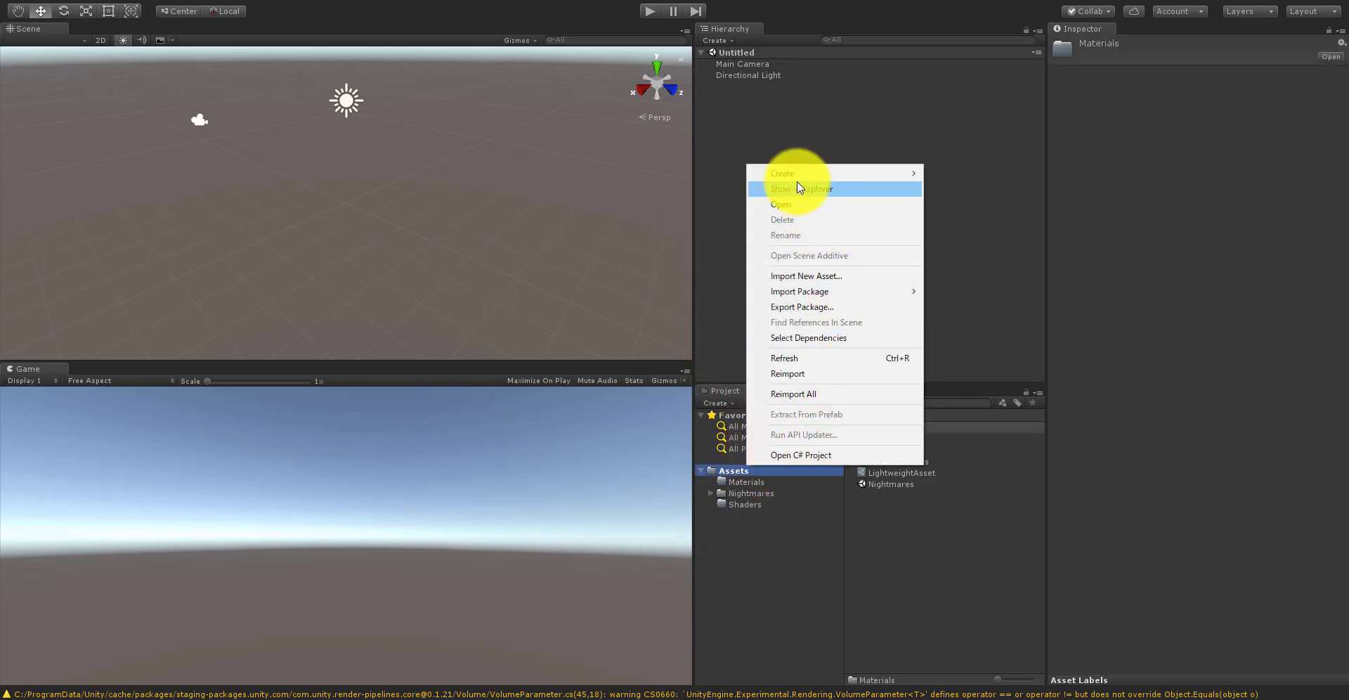
pyautogui.moveTo(773, 173)
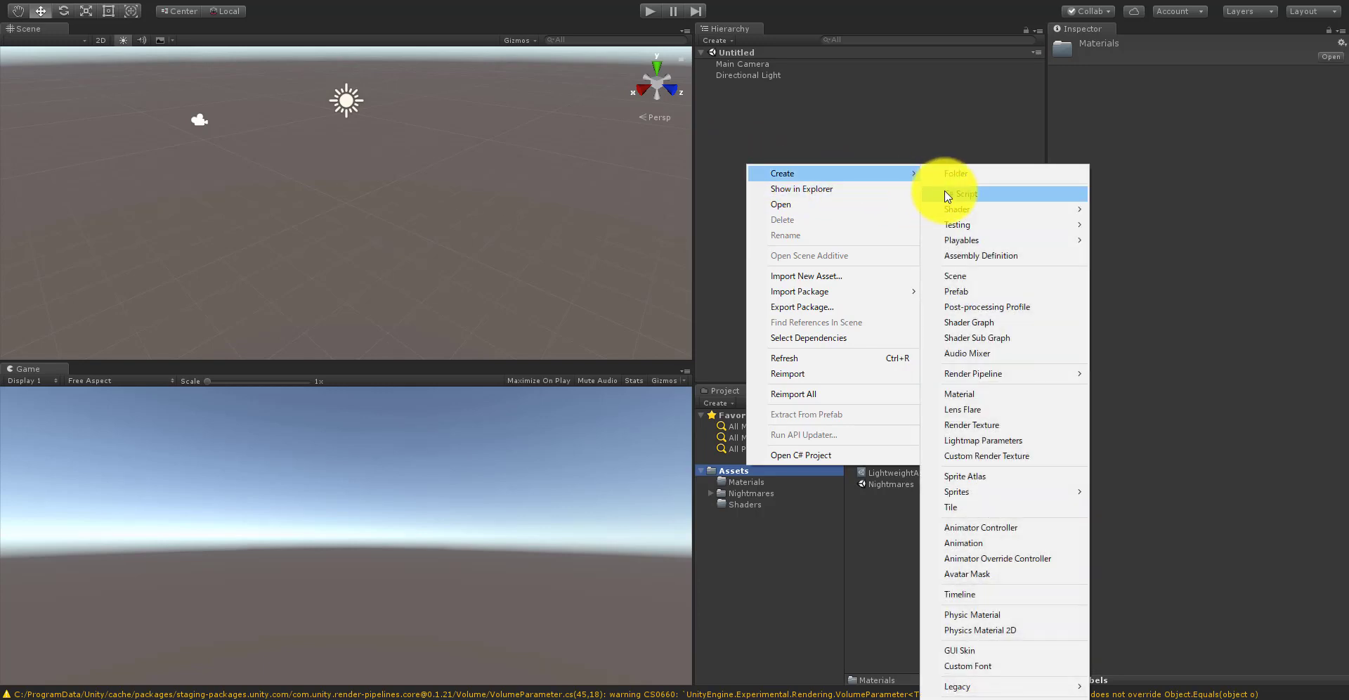
pyautogui.click(957, 174)
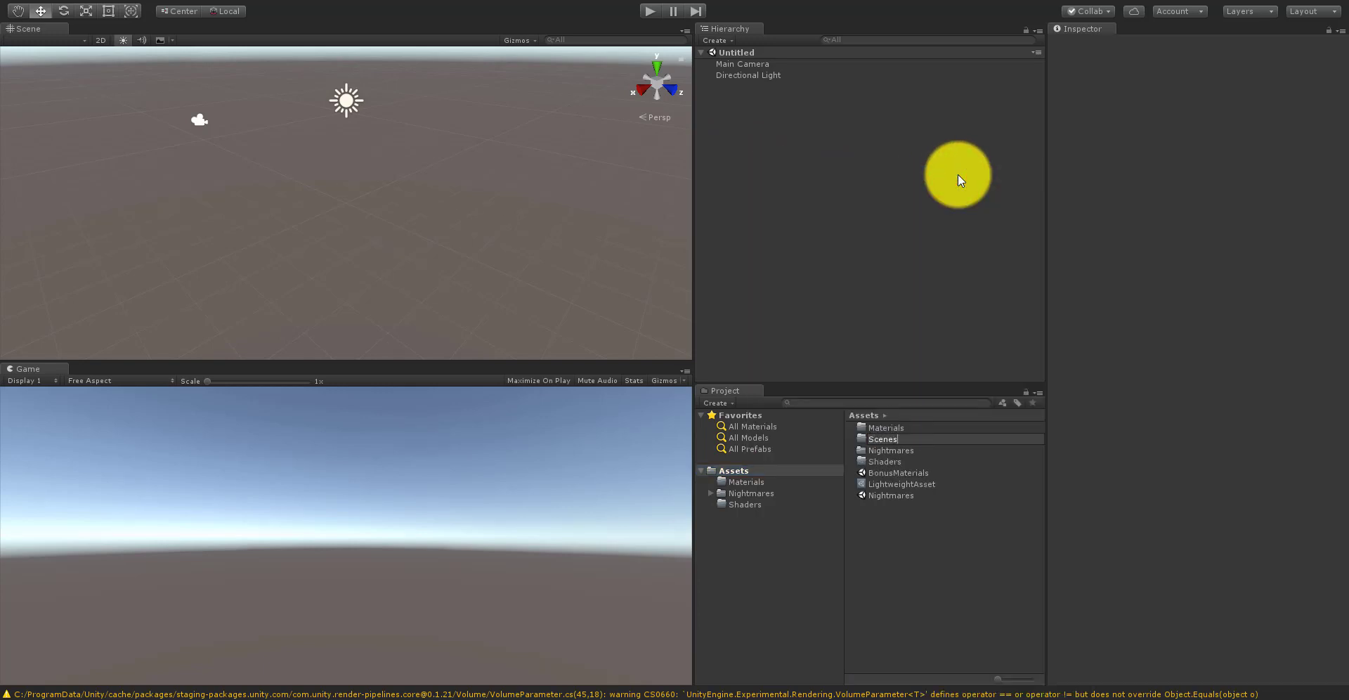
pyautogui.press('Return')
# Step: Save the current untitled scene as MainScene in the Scenes folder
pyautogui.click(921, 184)
pyautogui.hotkey('ctrl', 's')
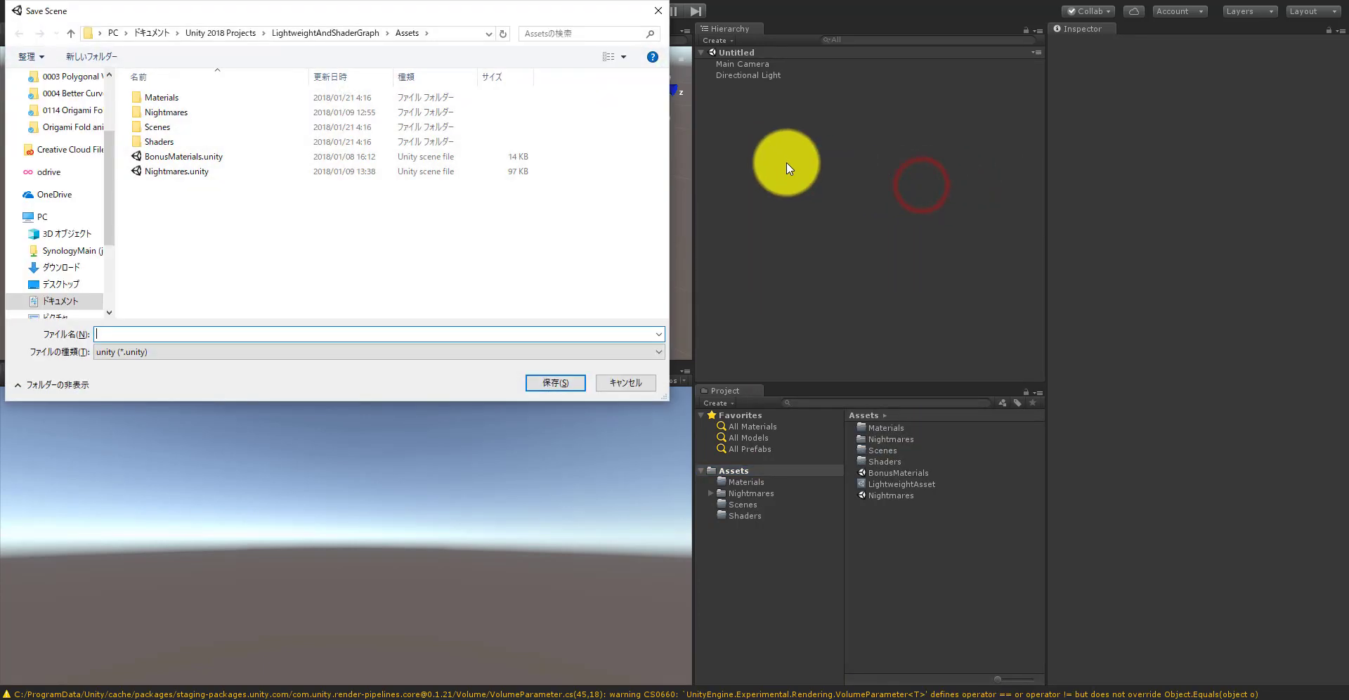
pyautogui.doubleClick(224, 126)
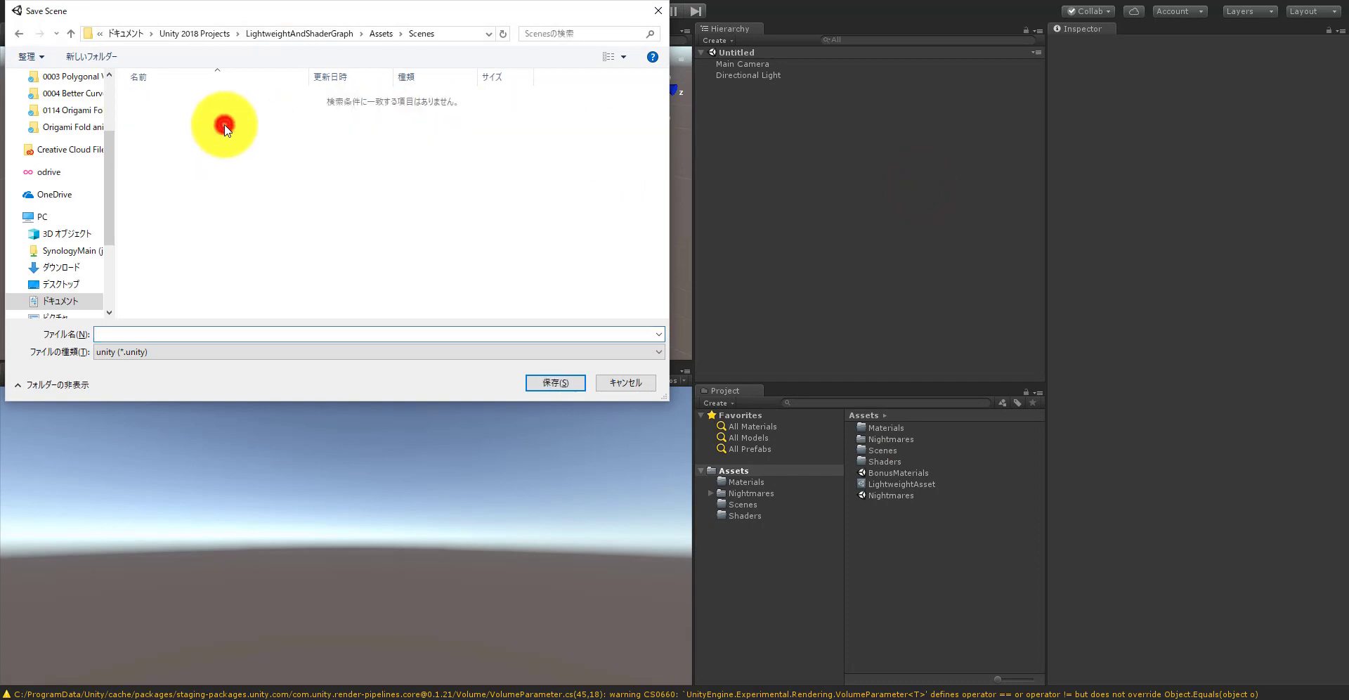
pyautogui.click(187, 331)
pyautogui.write('Main')
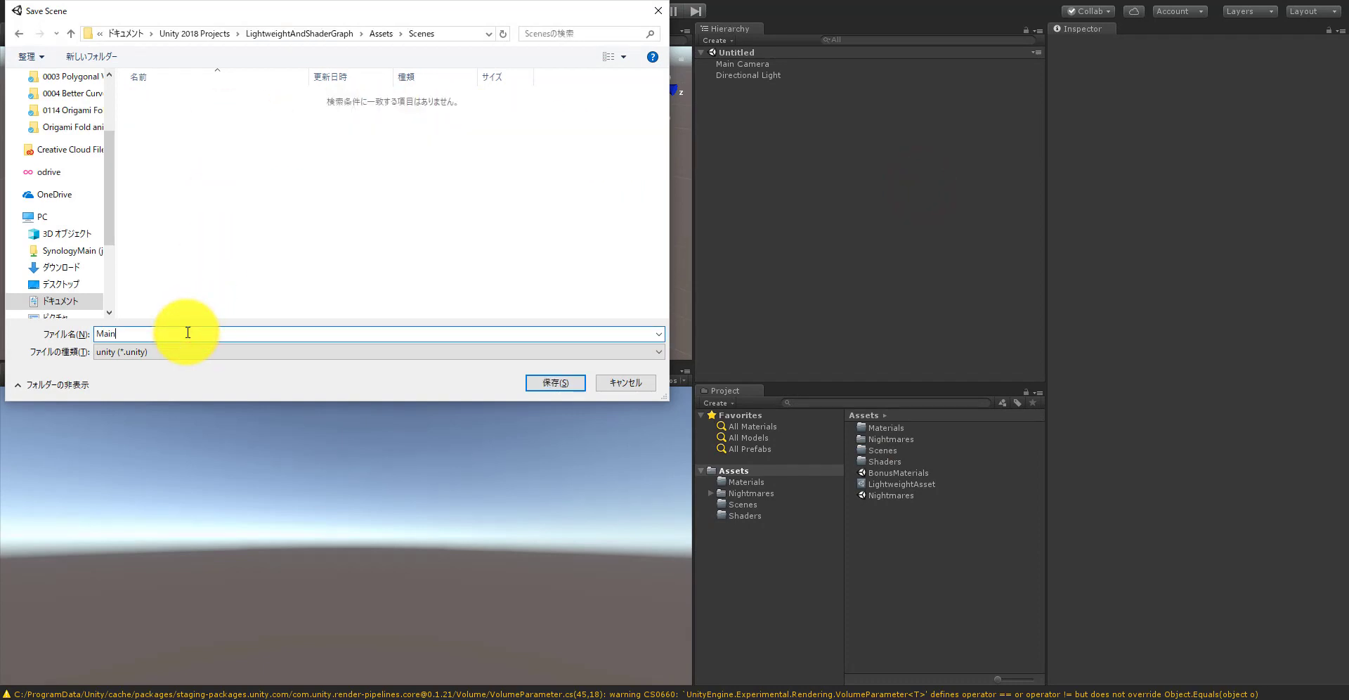
pyautogui.write('Scene')
pyautogui.press('Return')
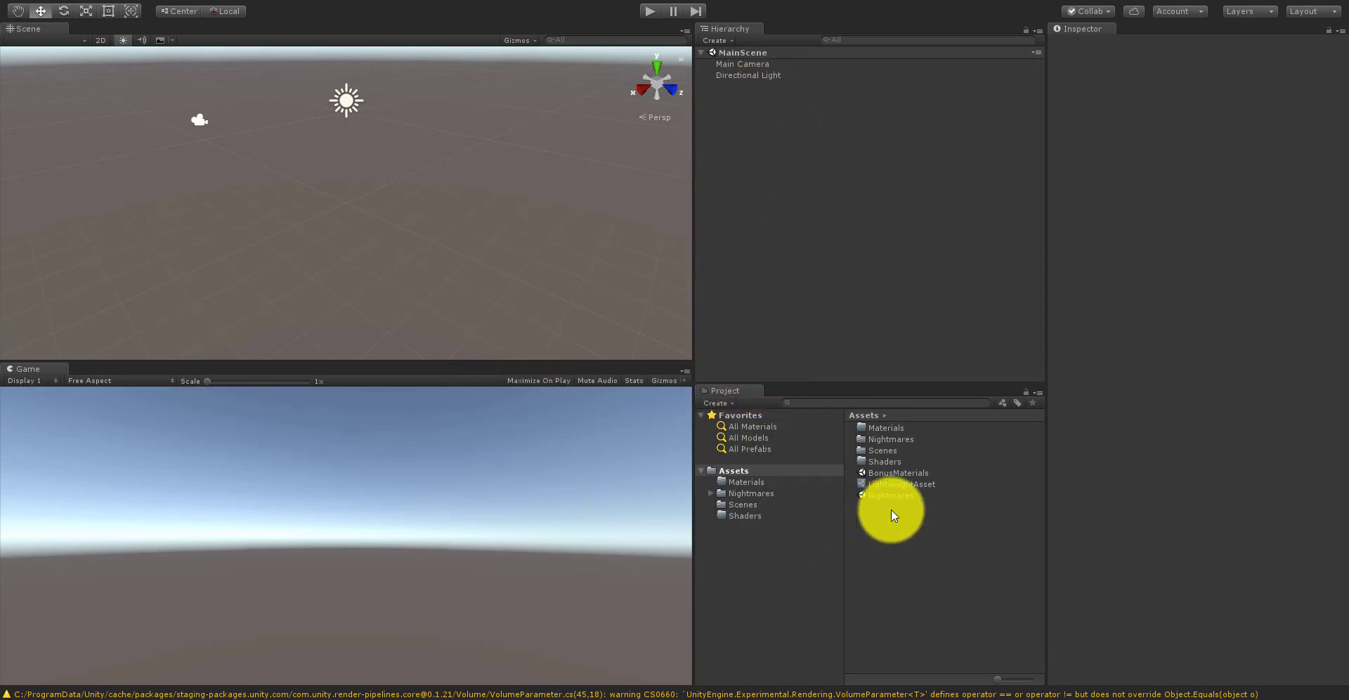
# Step: Add a 3D Sphere object to the scene
pyautogui.click(749, 221)
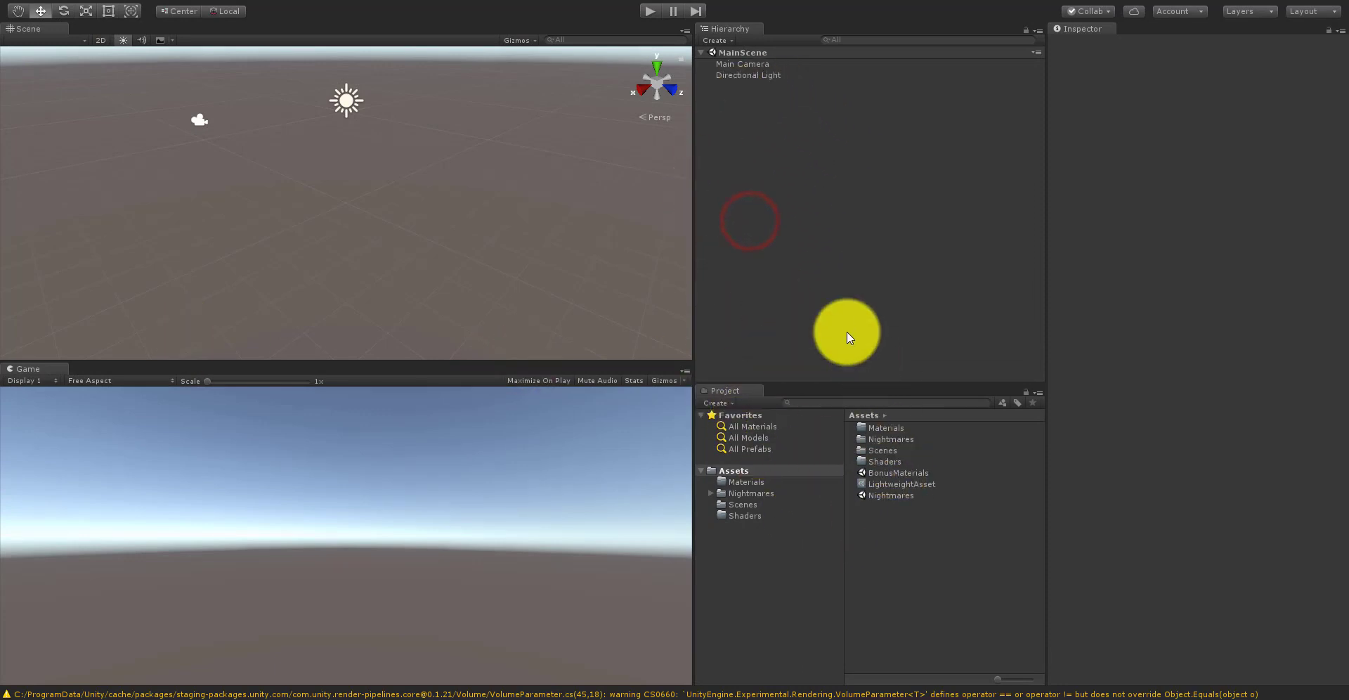
pyautogui.rightClick(759, 141)
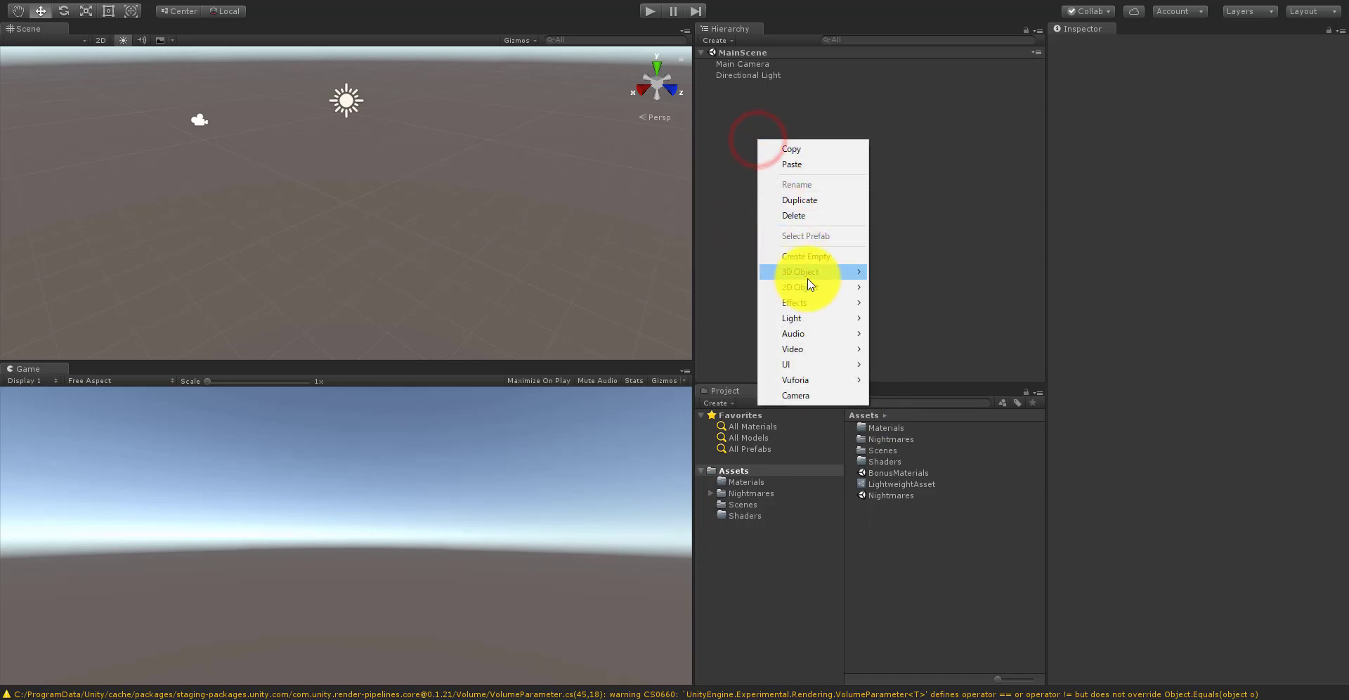
pyautogui.moveTo(808, 273)
pyautogui.click(903, 286)
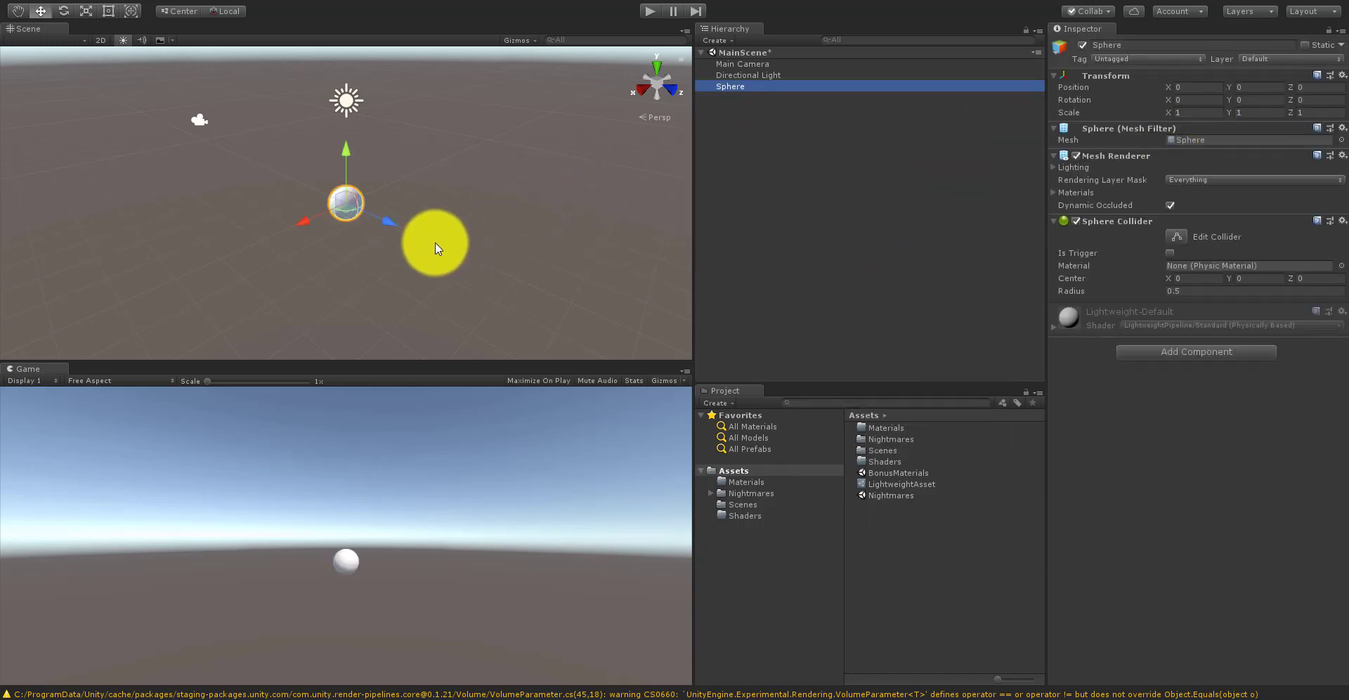
# Step: Create a new material named Bubble inside the Materials folder
pyautogui.click(773, 540)
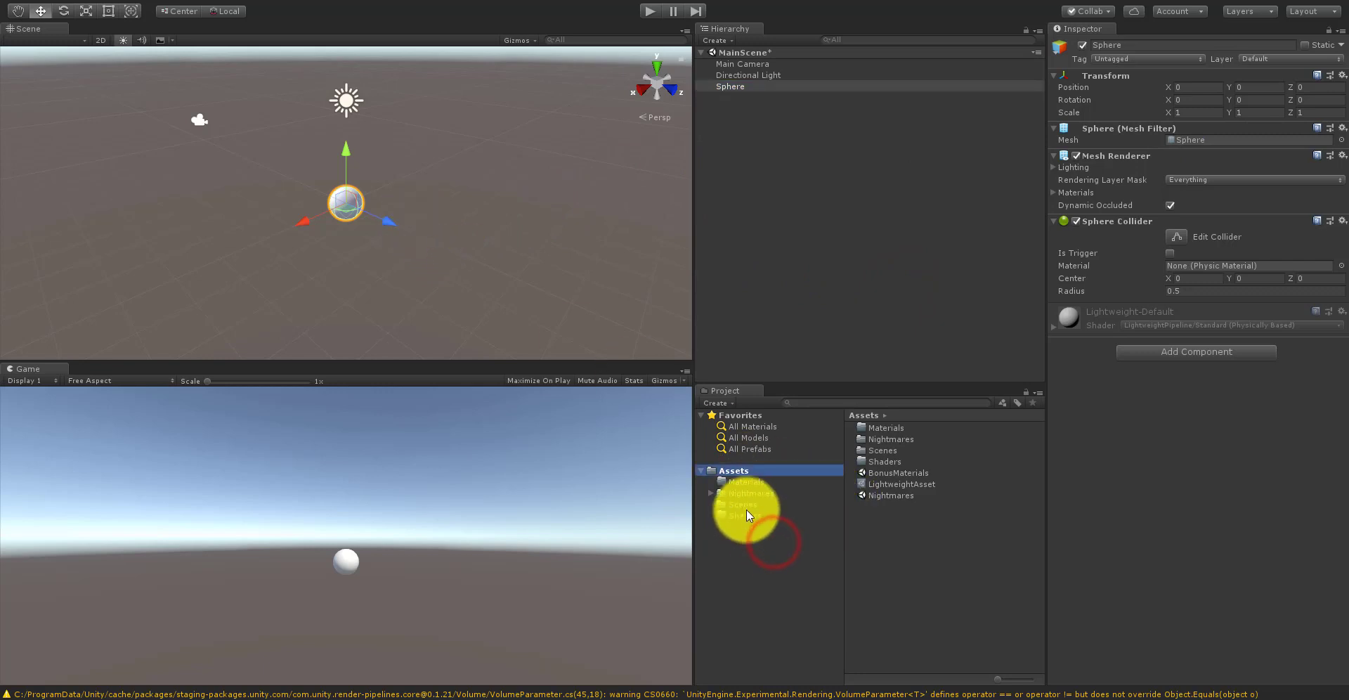
pyautogui.click(748, 483)
pyautogui.rightClick(887, 451)
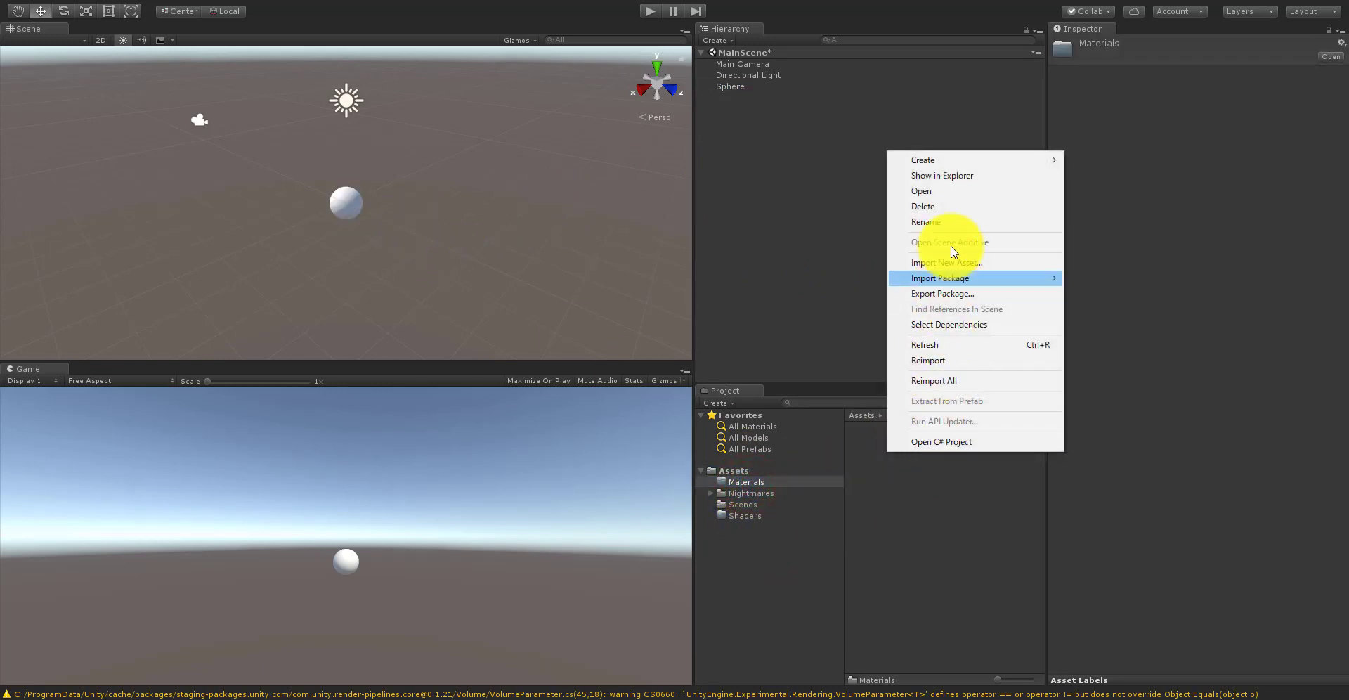
pyautogui.moveTo(1040, 166)
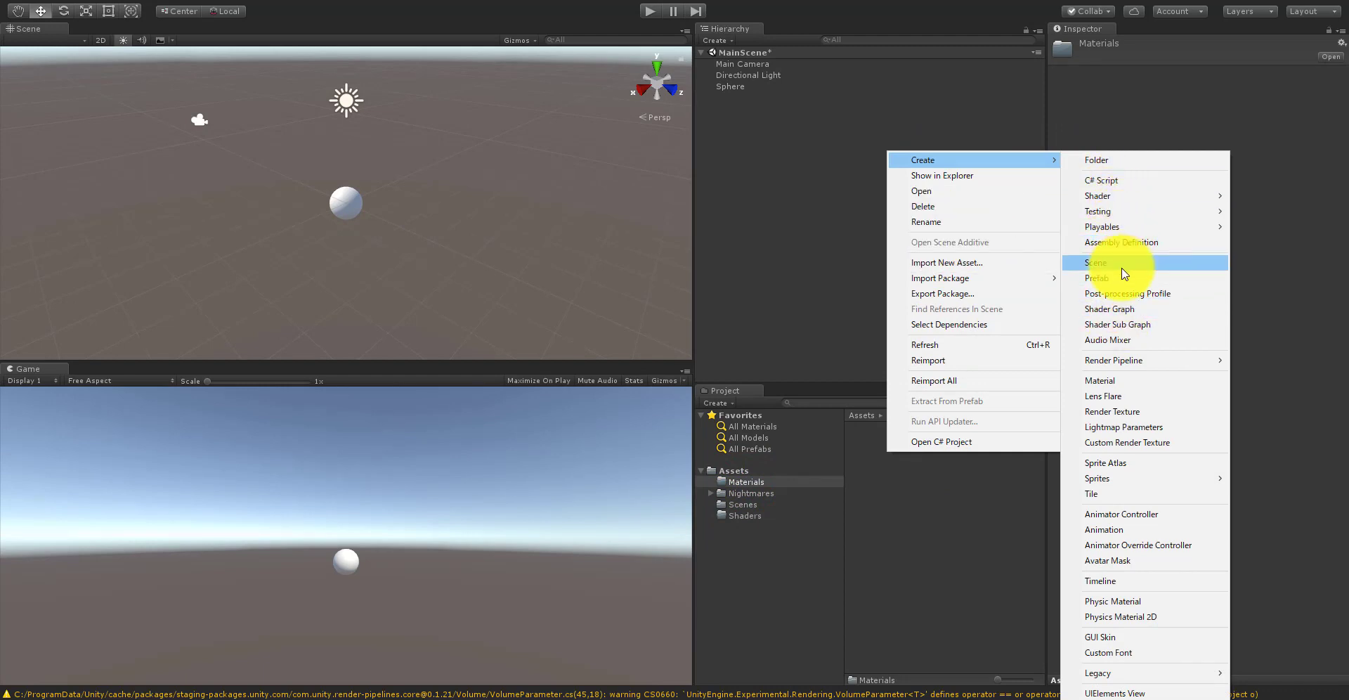
pyautogui.click(1126, 380)
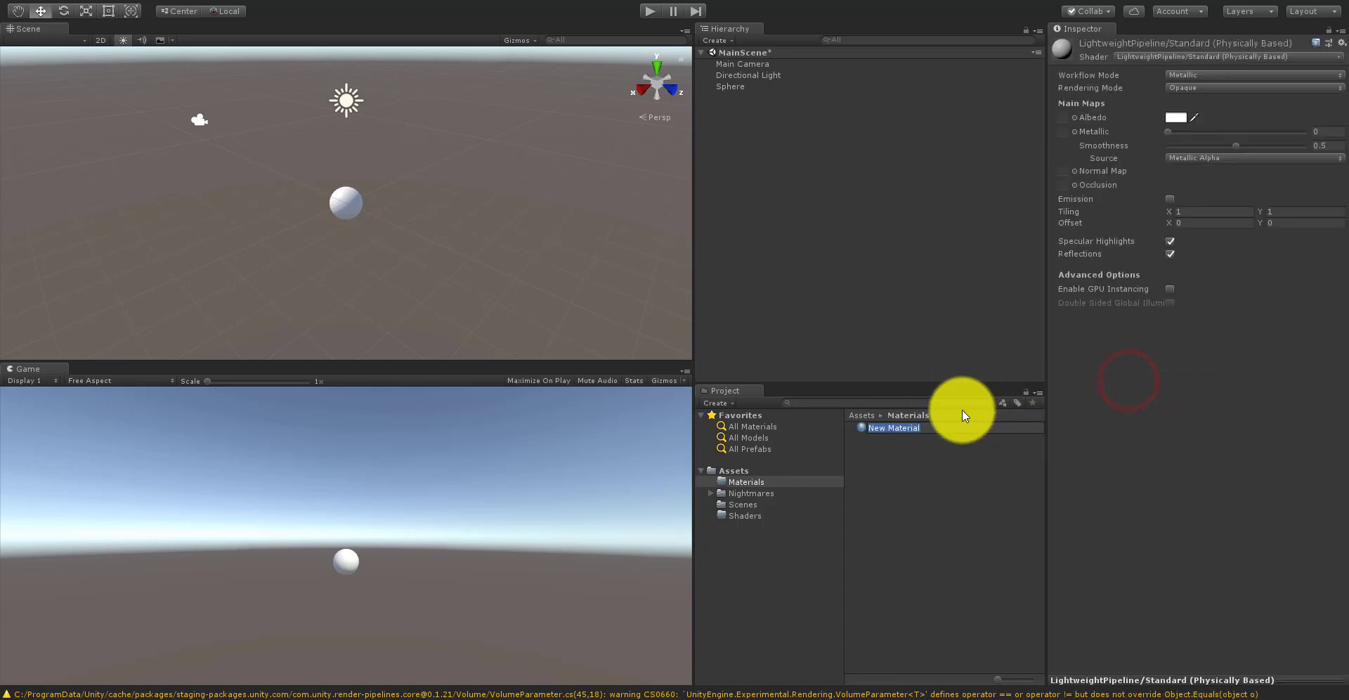
pyautogui.write('Bubble')
pyautogui.press('Return')
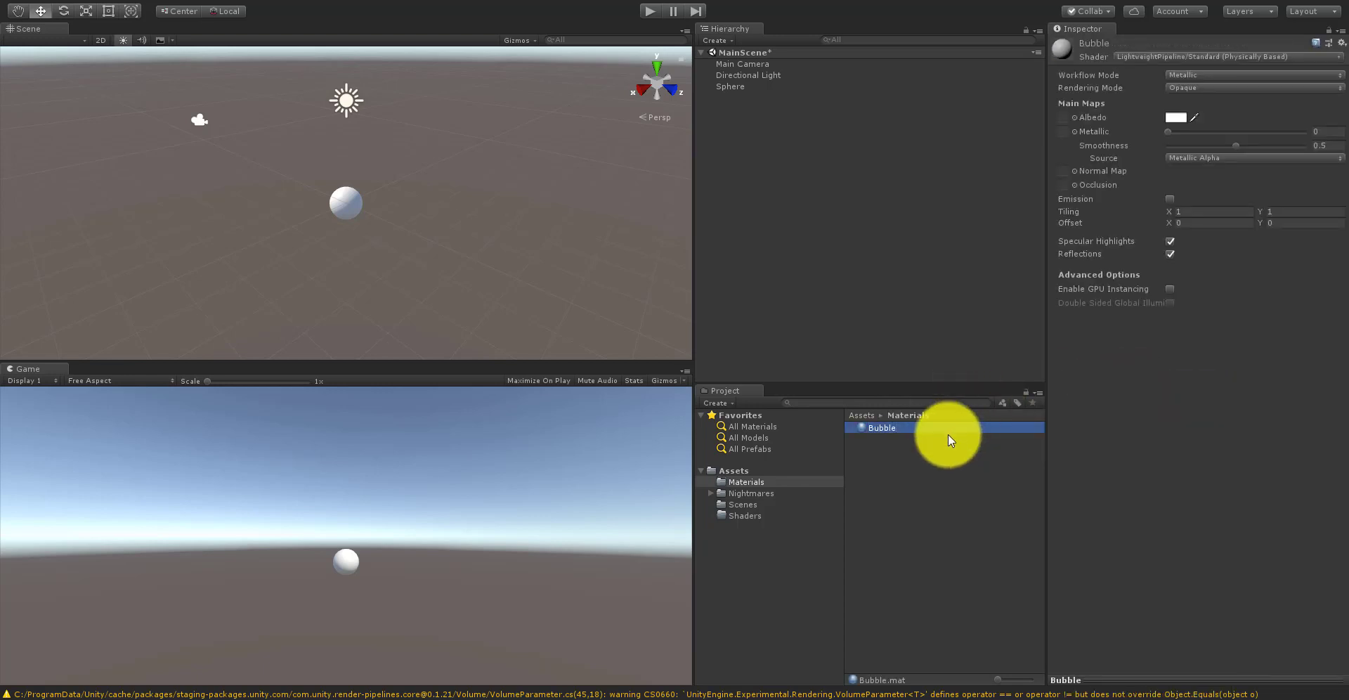
# Step: Apply the Bubble material to the Sphere object in the scene
pyautogui.moveTo(883, 428); pyautogui.dragTo(733, 87)
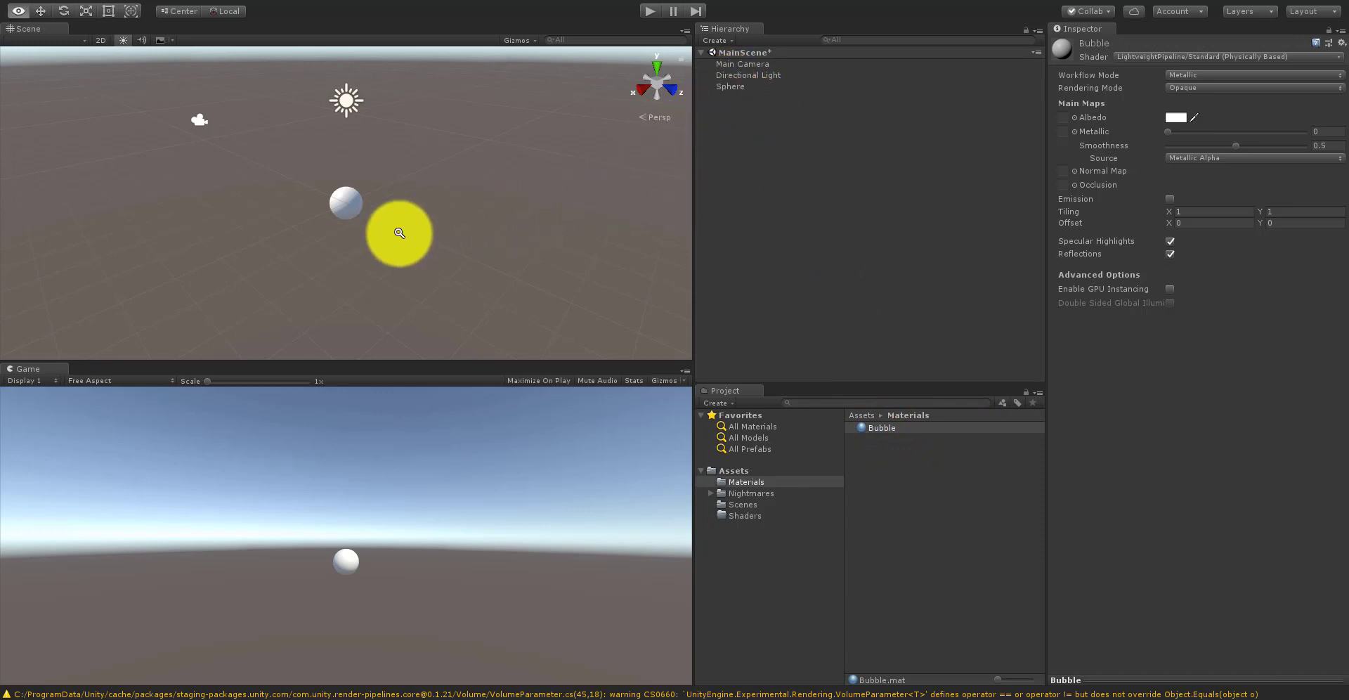
pyautogui.keyDown('alt'); pyautogui.moveTo(399, 232); pyautogui.dragTo(531, 203, button='right'); pyautogui.keyUp('alt')
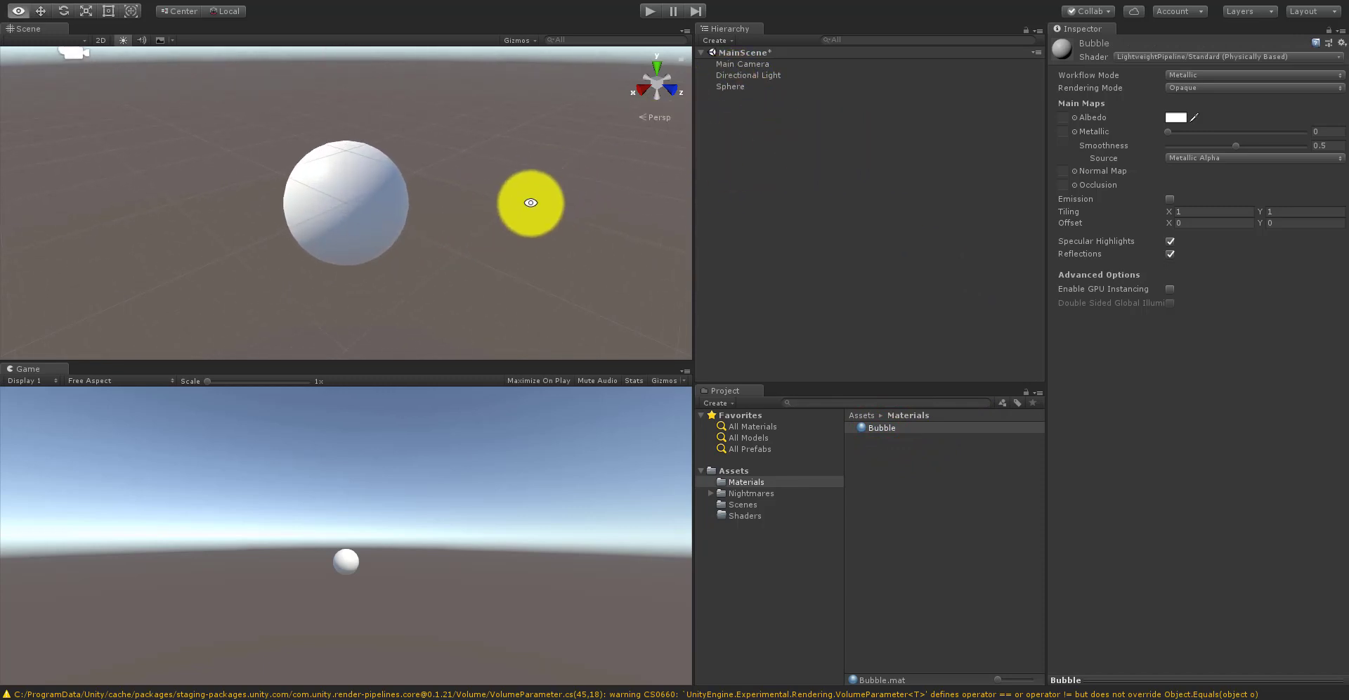
pyautogui.keyDown('alt'); pyautogui.moveTo(531, 202); pyautogui.dragTo(618, 372); pyautogui.keyUp('alt')
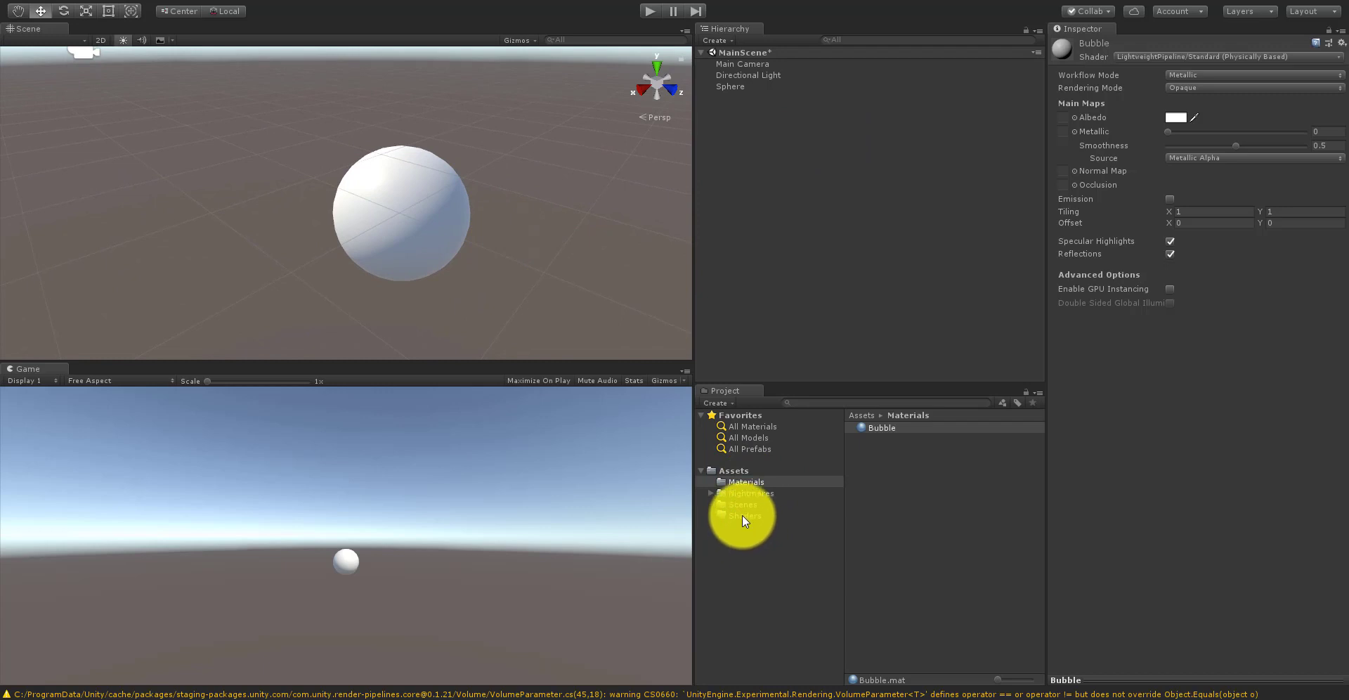
# Step: Create a new Shader Graph named BubbleShader inside the Shaders folder
pyautogui.click(743, 515)
pyautogui.rightClick(905, 463)
pyautogui.click(871, 472)
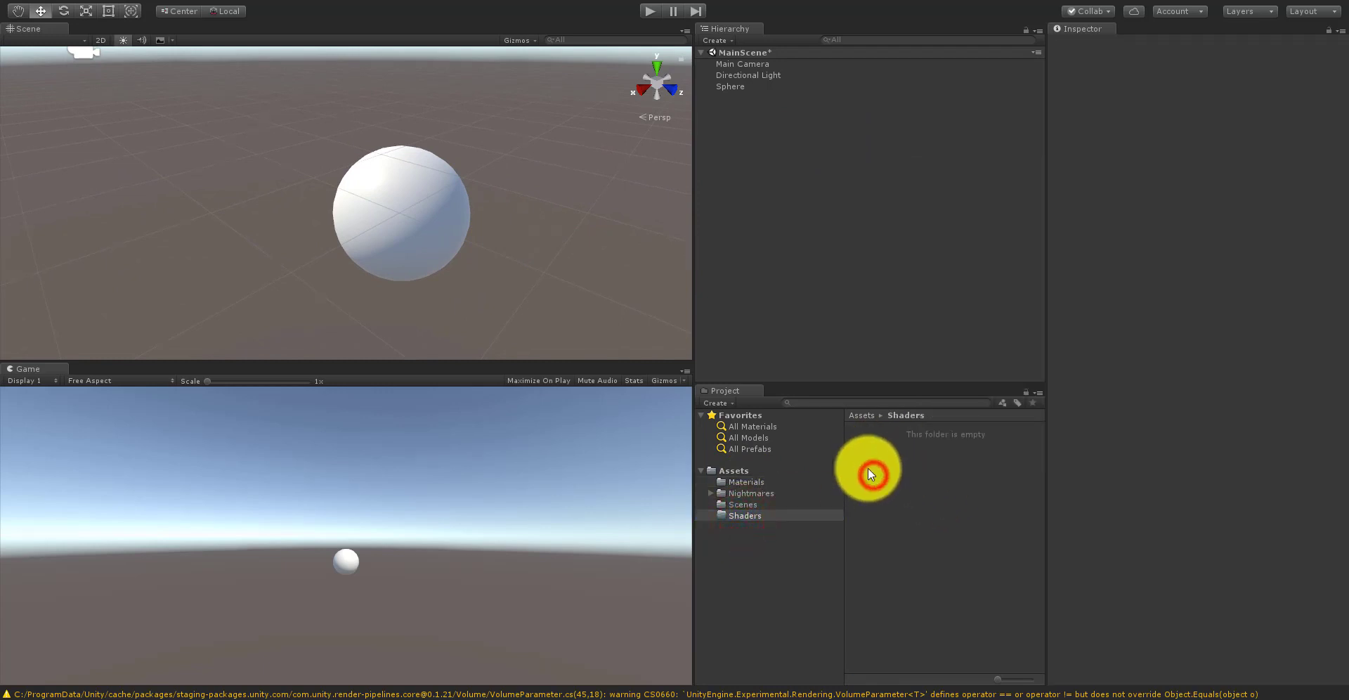
pyautogui.rightClick(878, 472)
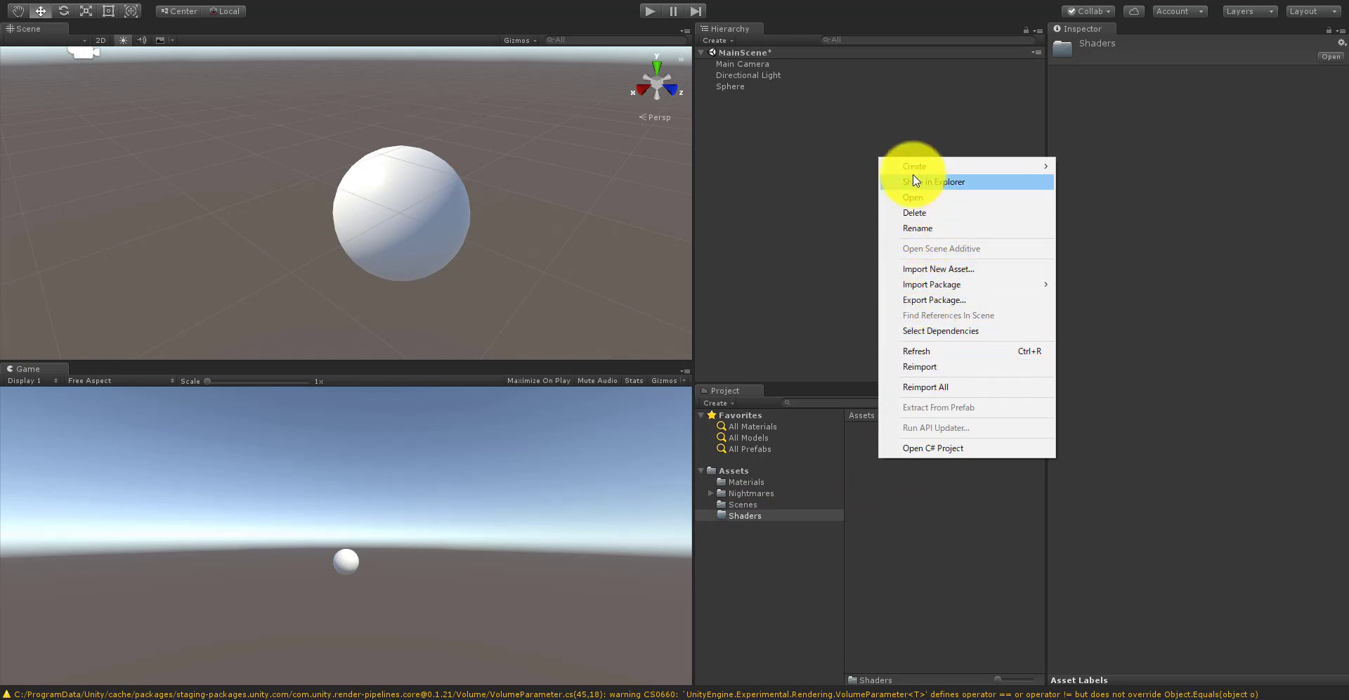
pyautogui.moveTo(921, 167)
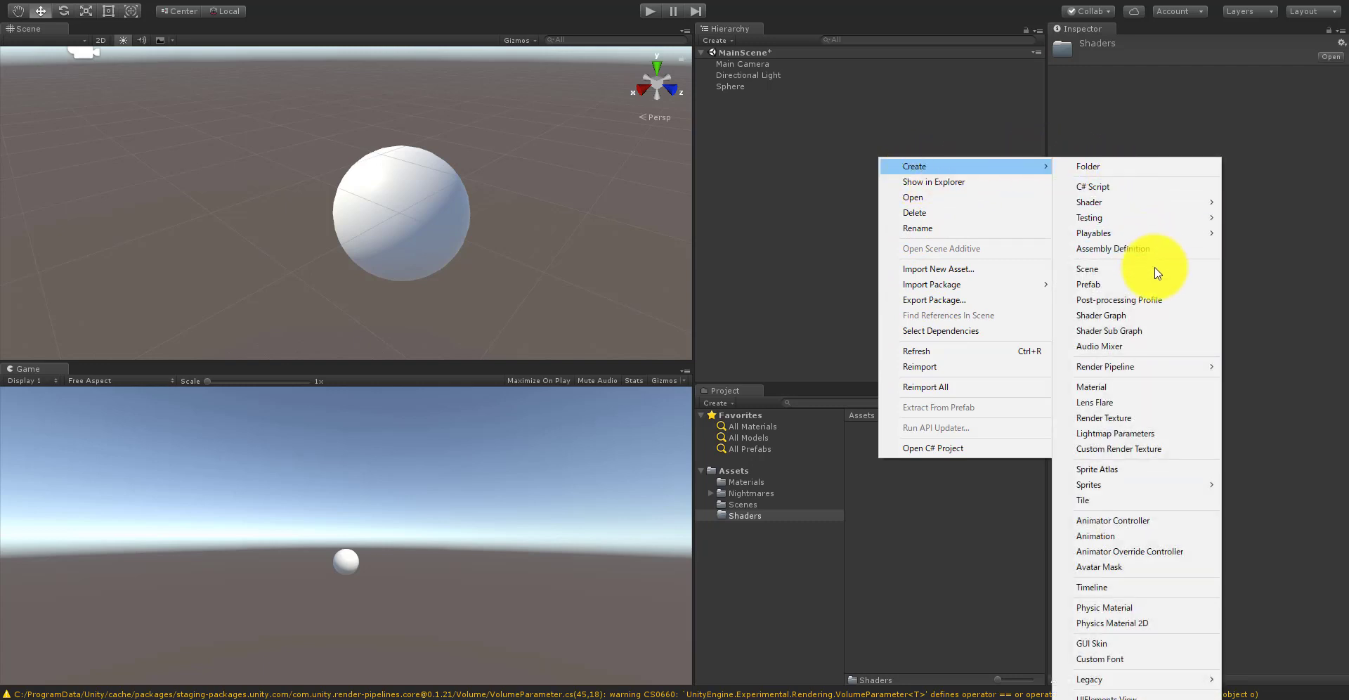
pyautogui.click(1101, 320)
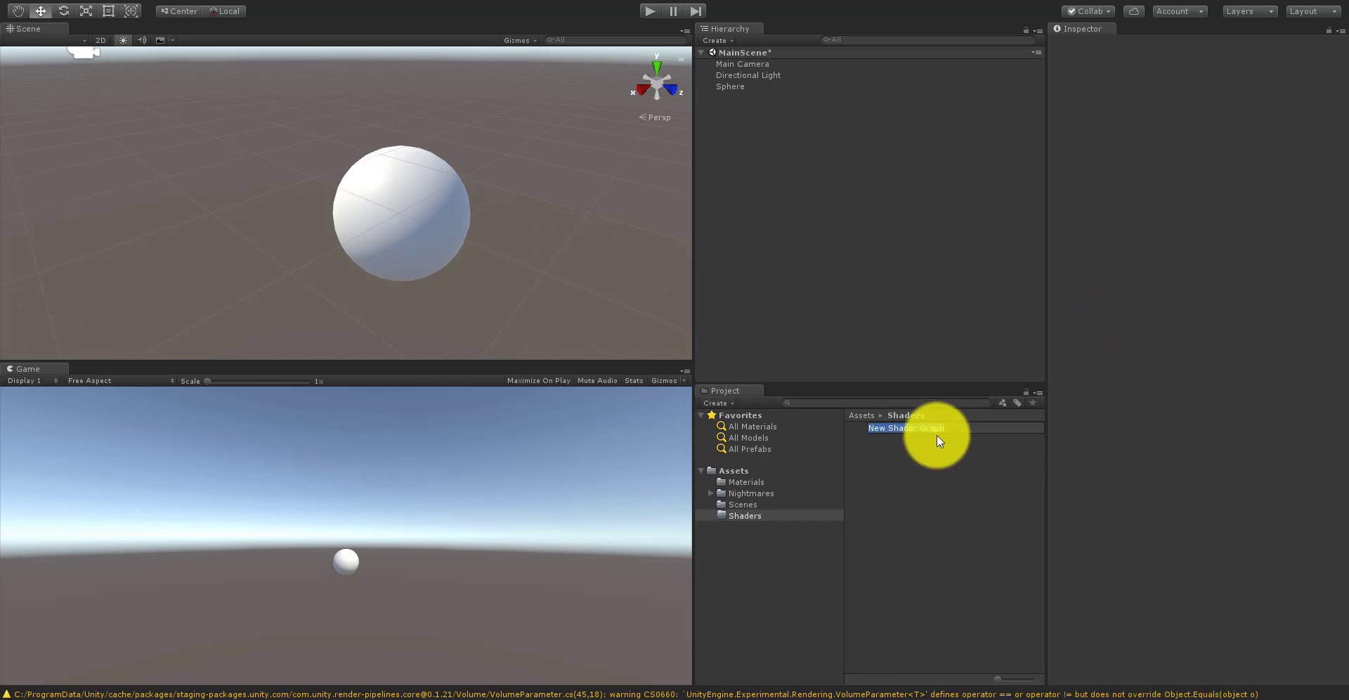
pyautogui.write('BubbleShader')
pyautogui.press('Return')
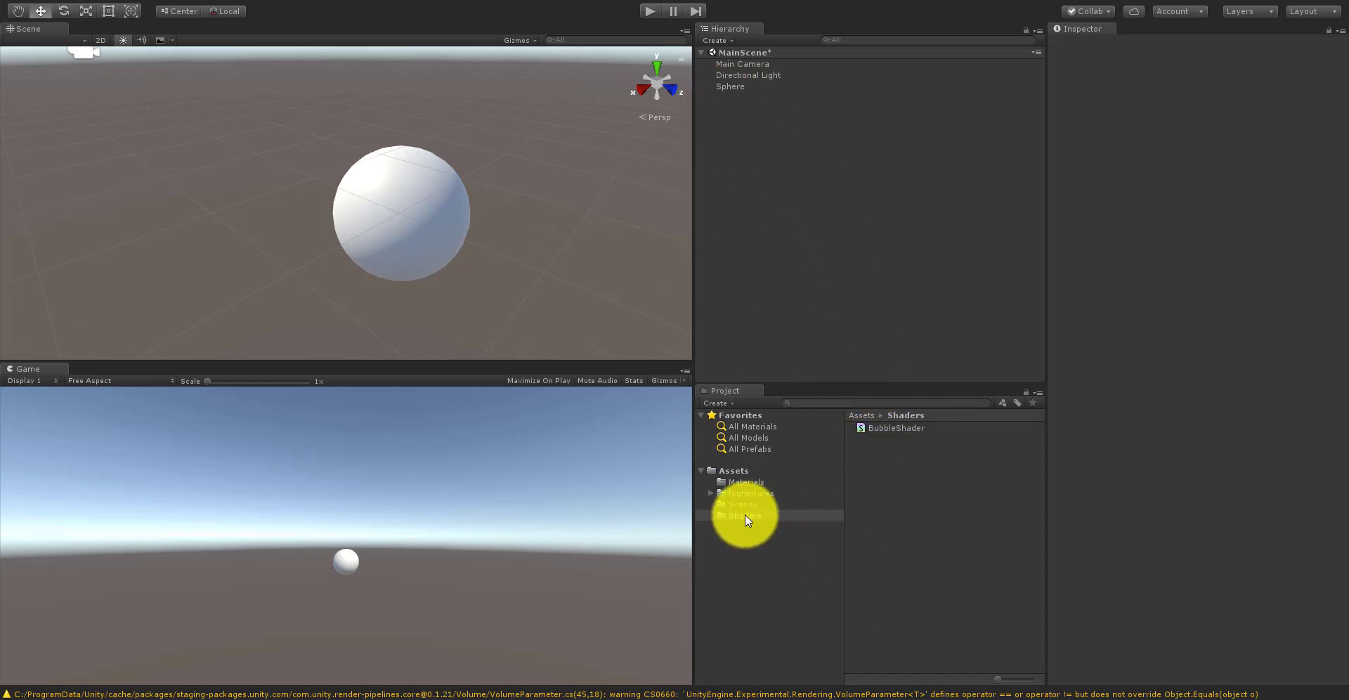
# Step: Assign the graphs/BubbleShader shader to the Bubble material in the Materials folder
pyautogui.click(728, 480)
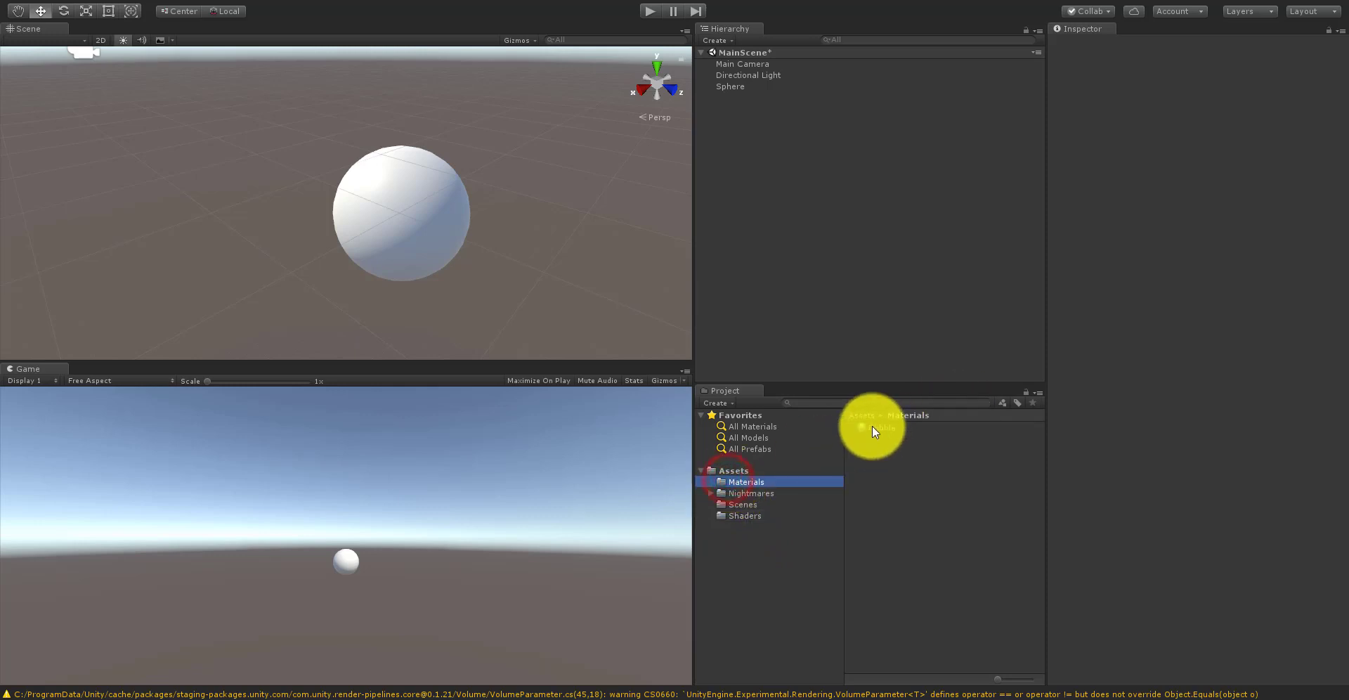
pyautogui.click(871, 425)
pyautogui.click(1191, 57)
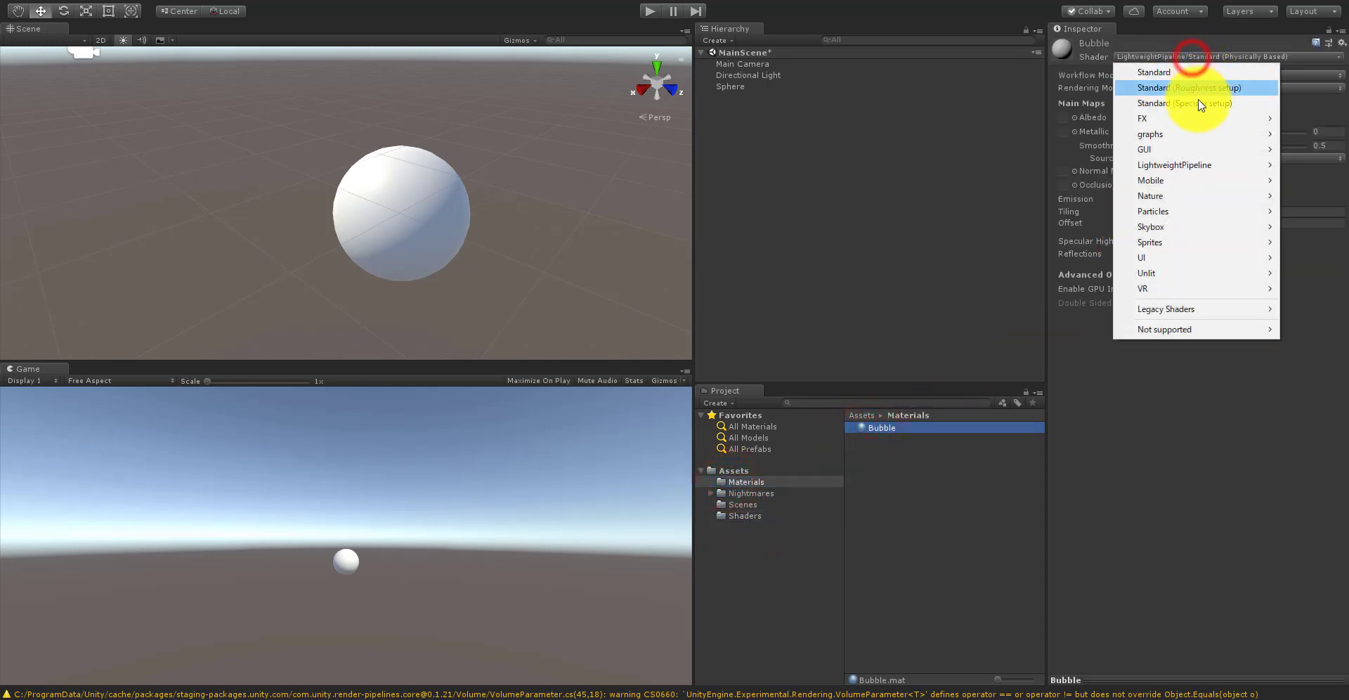
pyautogui.moveTo(1166, 135)
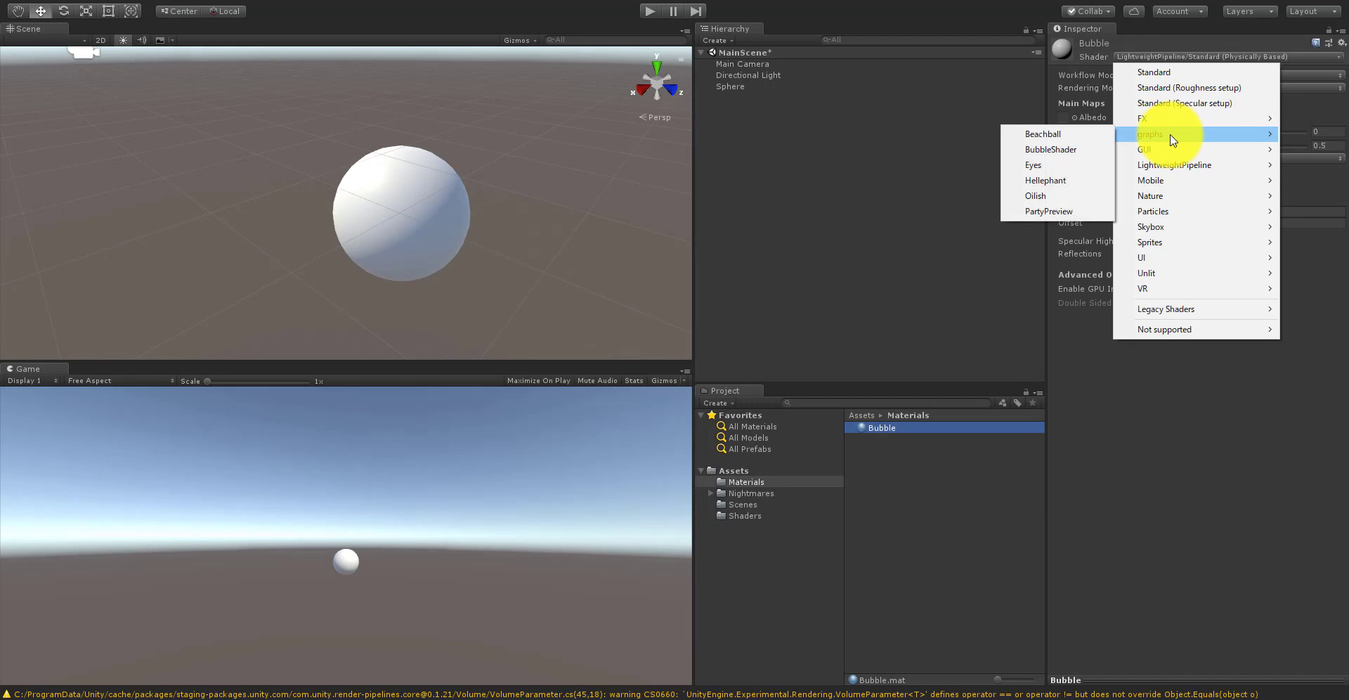
pyautogui.click(1045, 149)
pyautogui.click(871, 530)
pyautogui.click(878, 426)
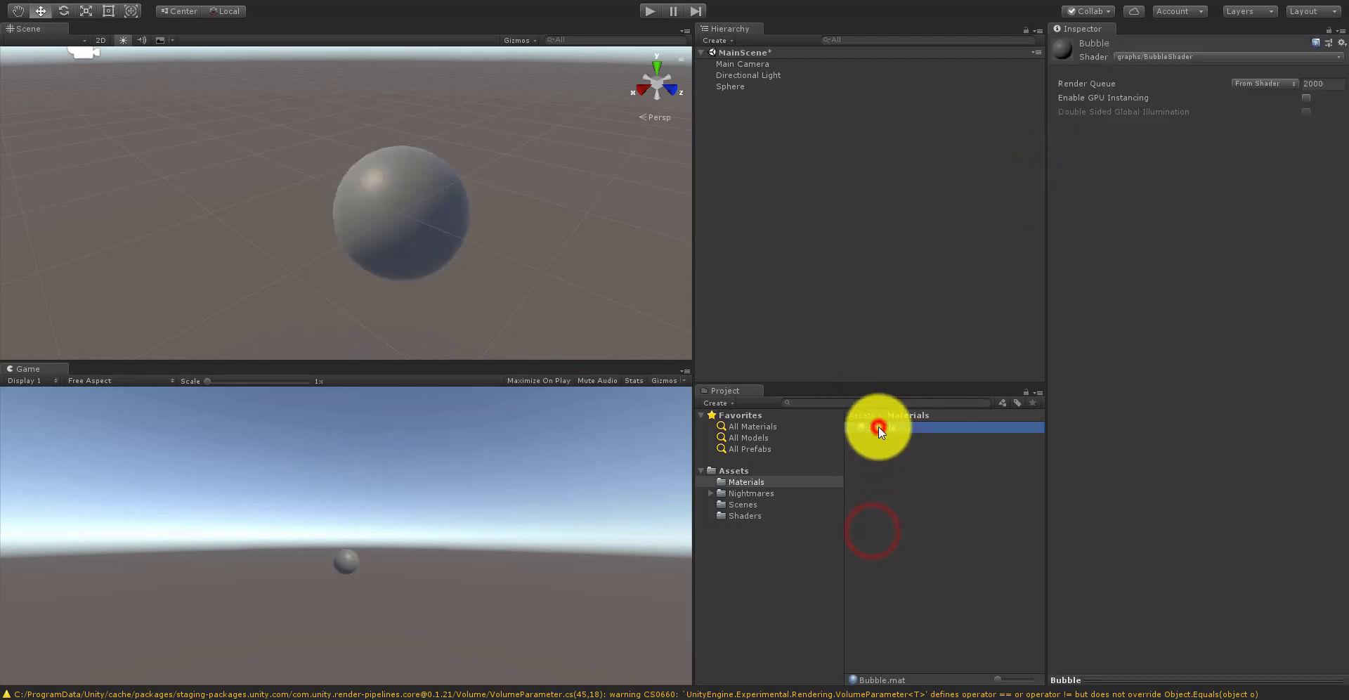
# Step: Open BubbleShader from the Shaders folder in the shader editor, then reposition and enlarge the editor window
pyautogui.click(750, 501)
pyautogui.click(752, 514)
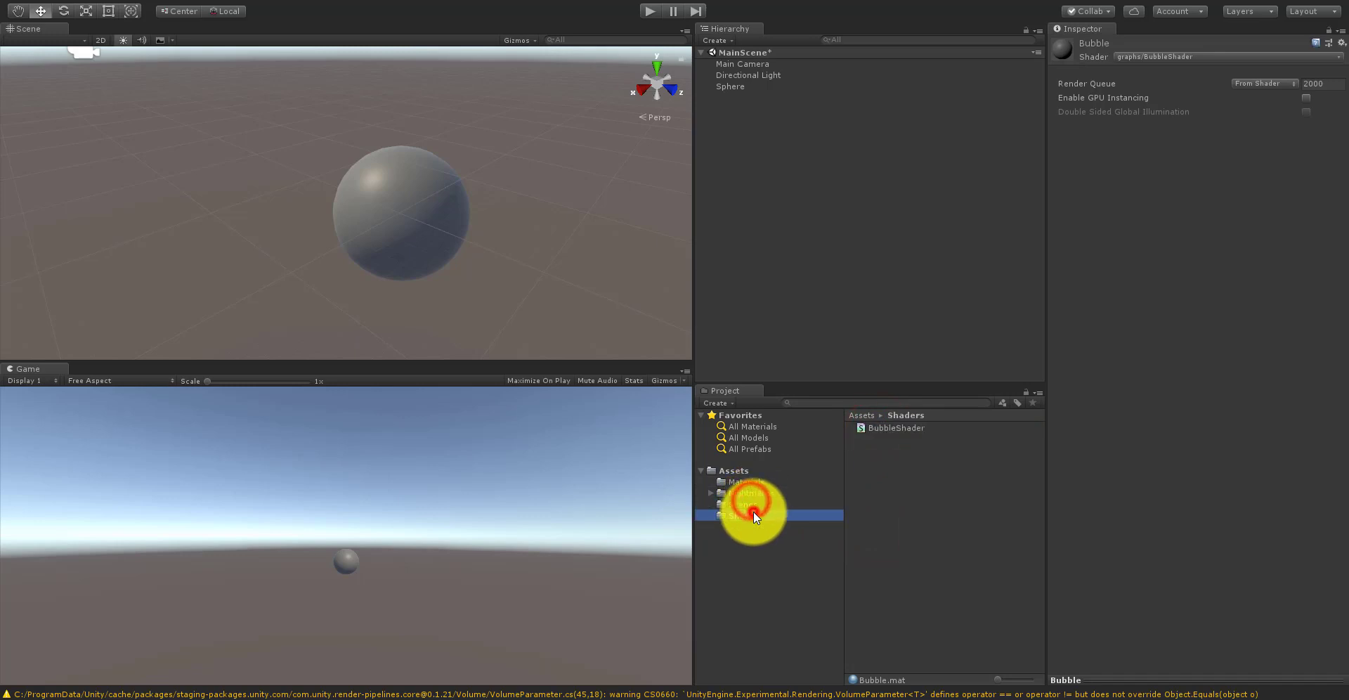
pyautogui.click(875, 428)
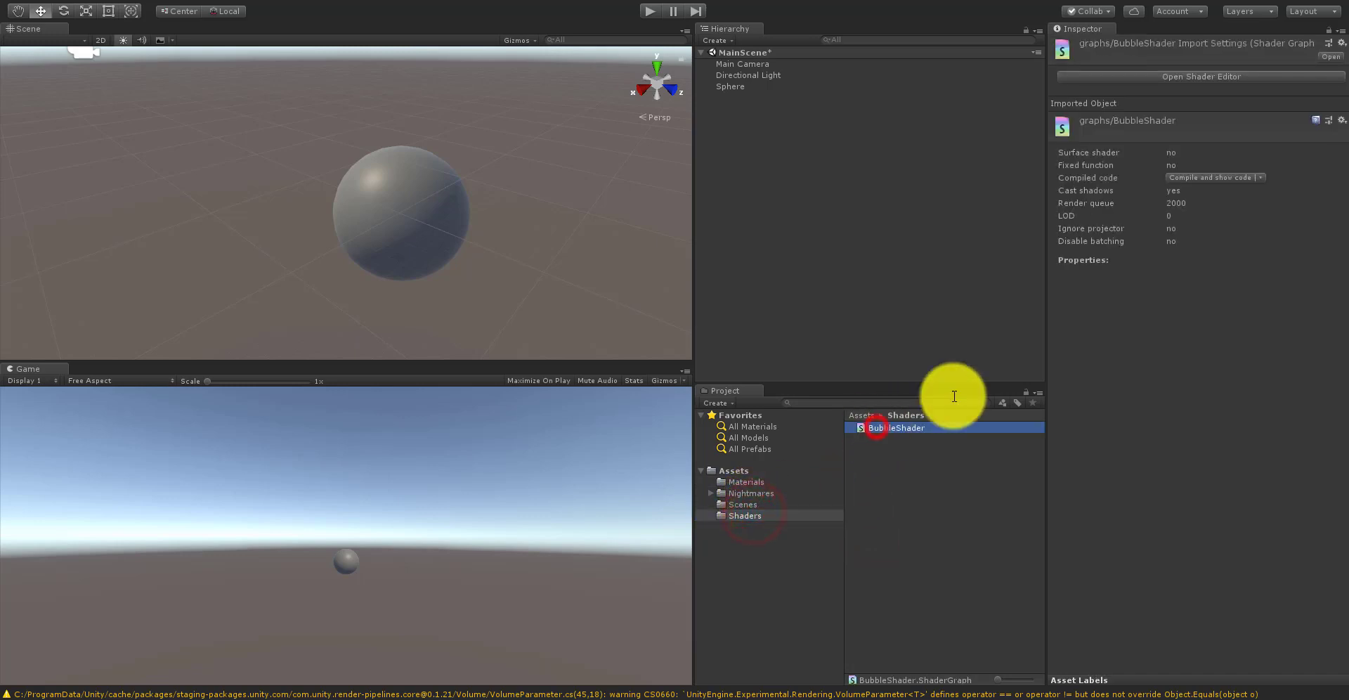
pyautogui.click(1200, 76)
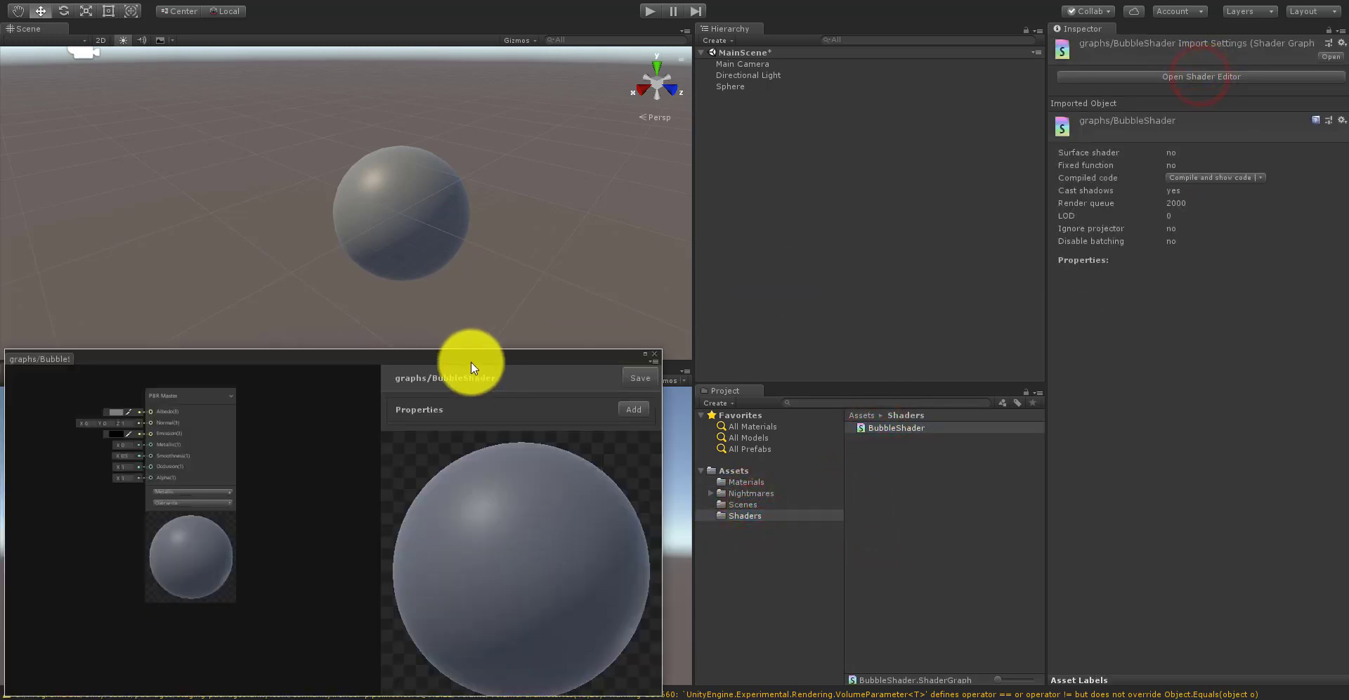
pyautogui.moveTo(470, 361); pyautogui.dragTo(851, 307)
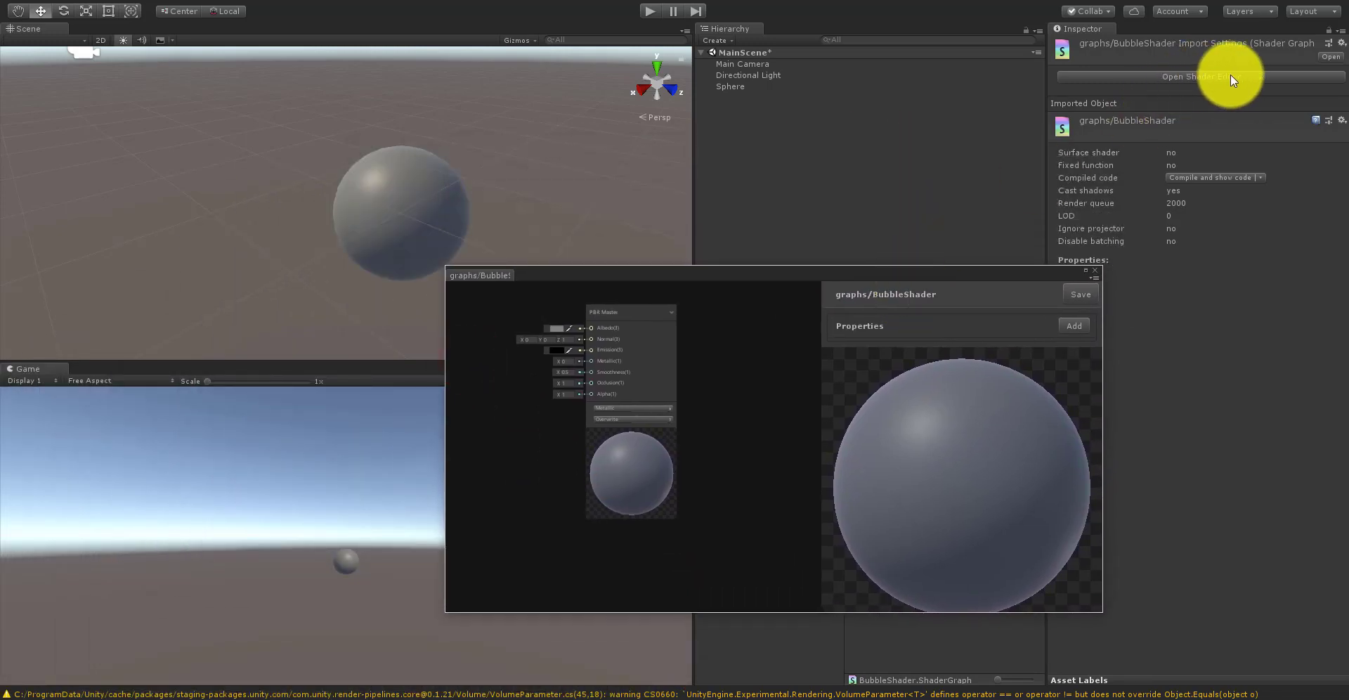
pyautogui.moveTo(985, 276); pyautogui.dragTo(1030, 329)
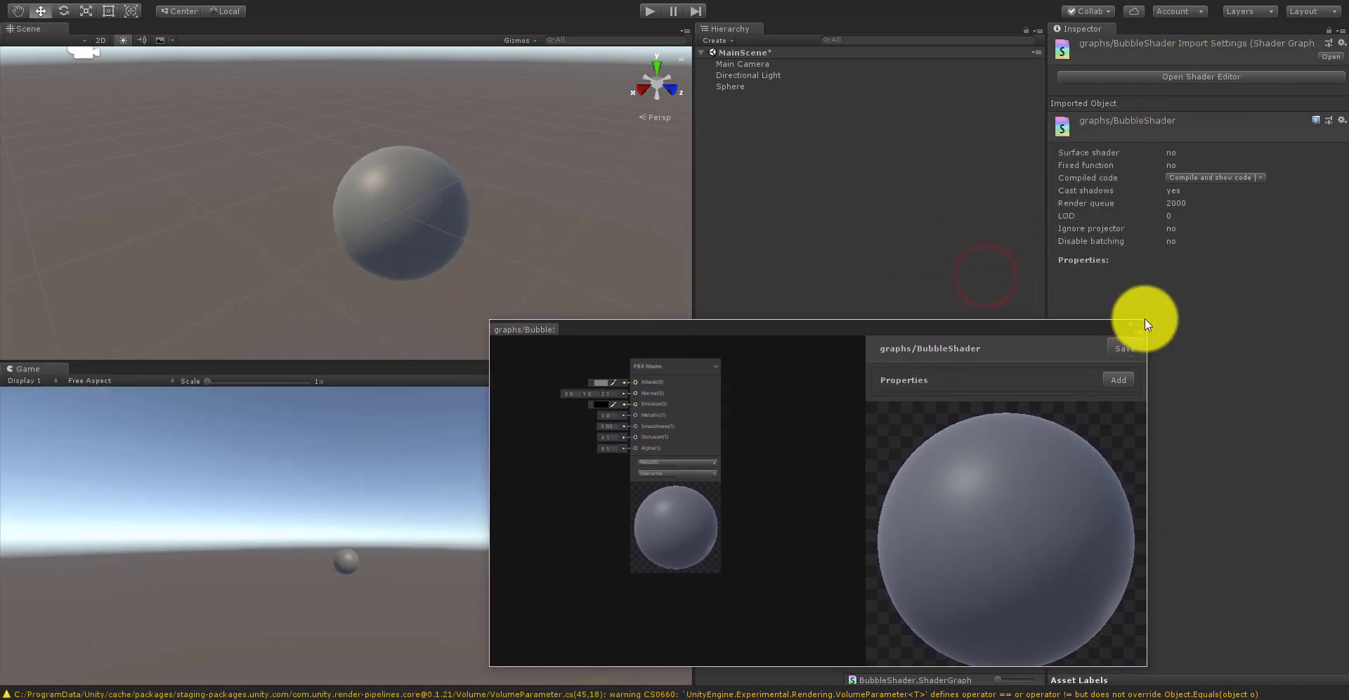
pyautogui.moveTo(1145, 319); pyautogui.dragTo(1289, 102)
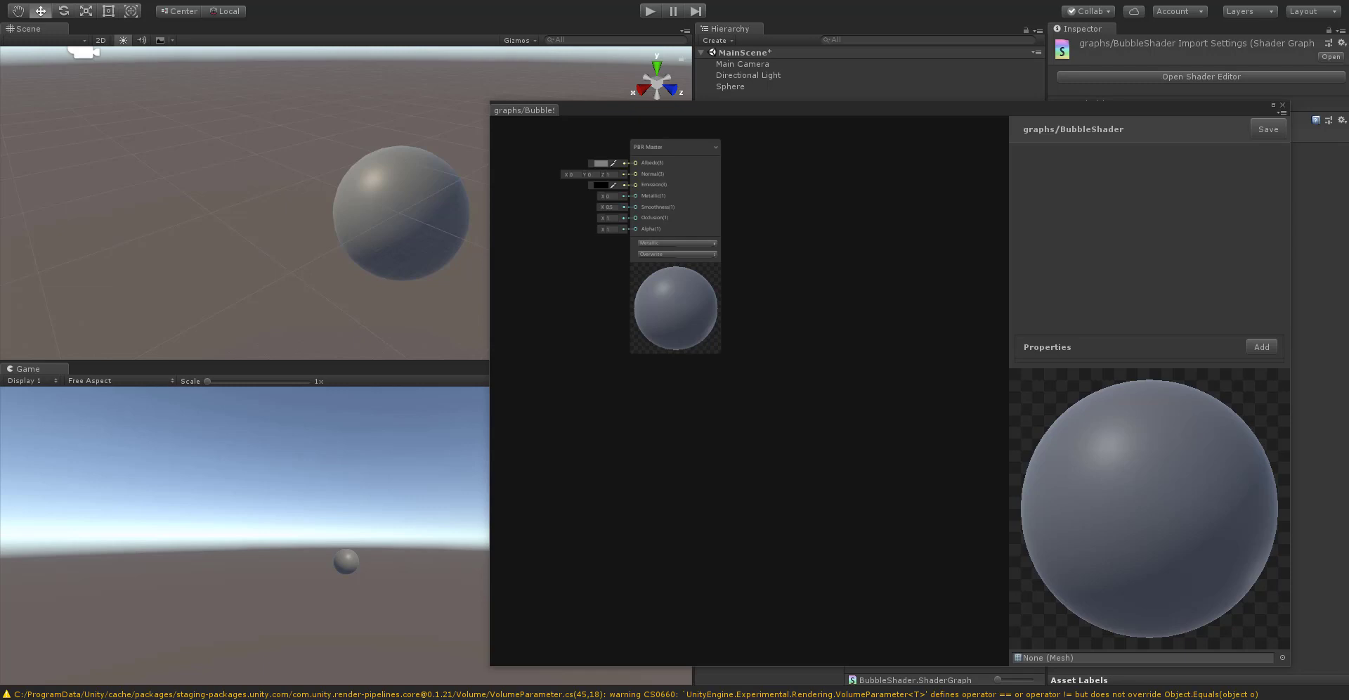
# Step: Move the PBR Master node aside to free graph space in front of its inputs
pyautogui.click(562, 317)
pyautogui.scroll(-2, 601, 299)
pyautogui.scroll(2, 658, 194)
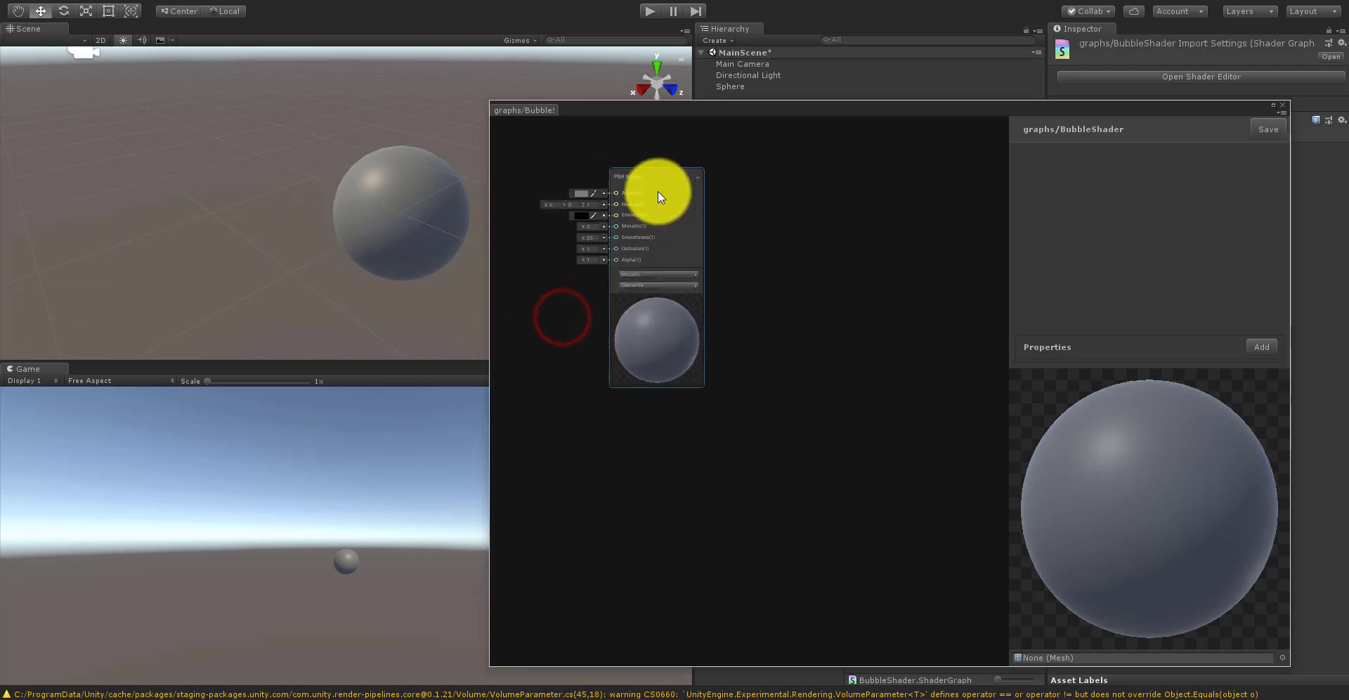
pyautogui.moveTo(648, 179); pyautogui.dragTo(771, 207)
pyautogui.scroll(-2, 727, 205)
pyautogui.moveTo(668, 216); pyautogui.dragTo(789, 265, button='middle')
pyautogui.scroll(2, 679, 282)
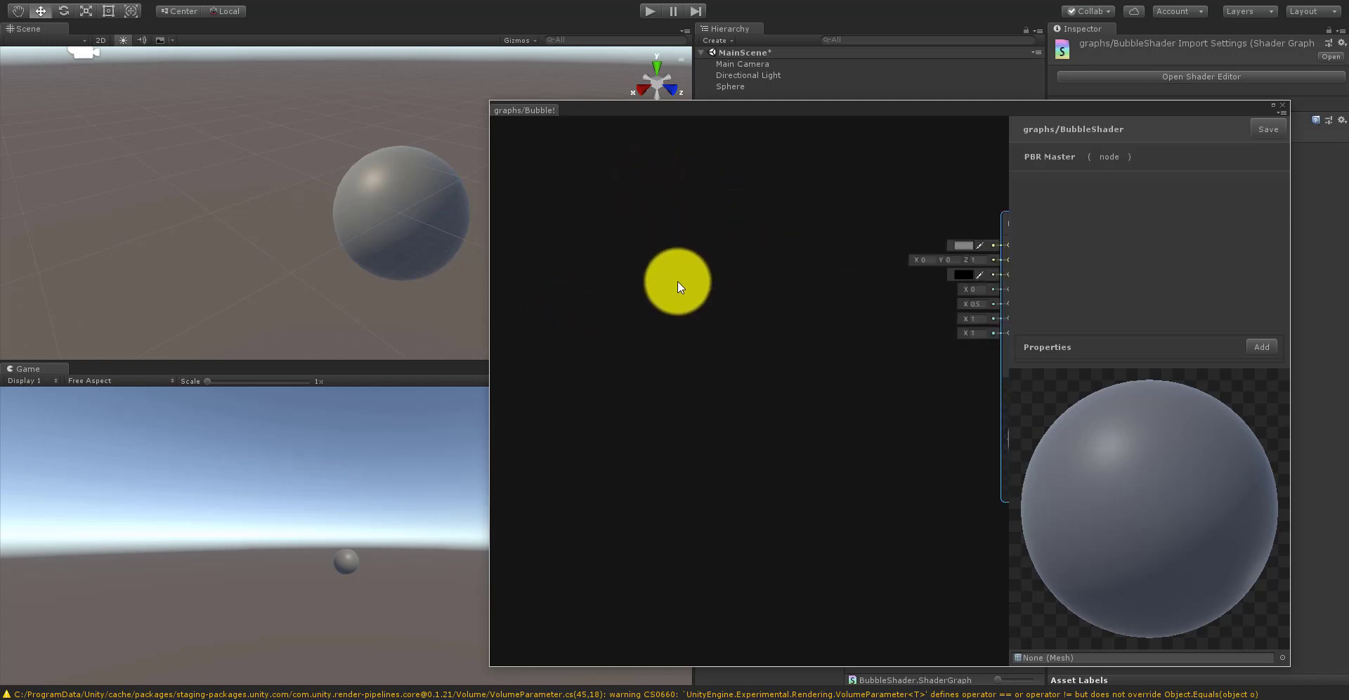
pyautogui.scroll(1, 715, 302)
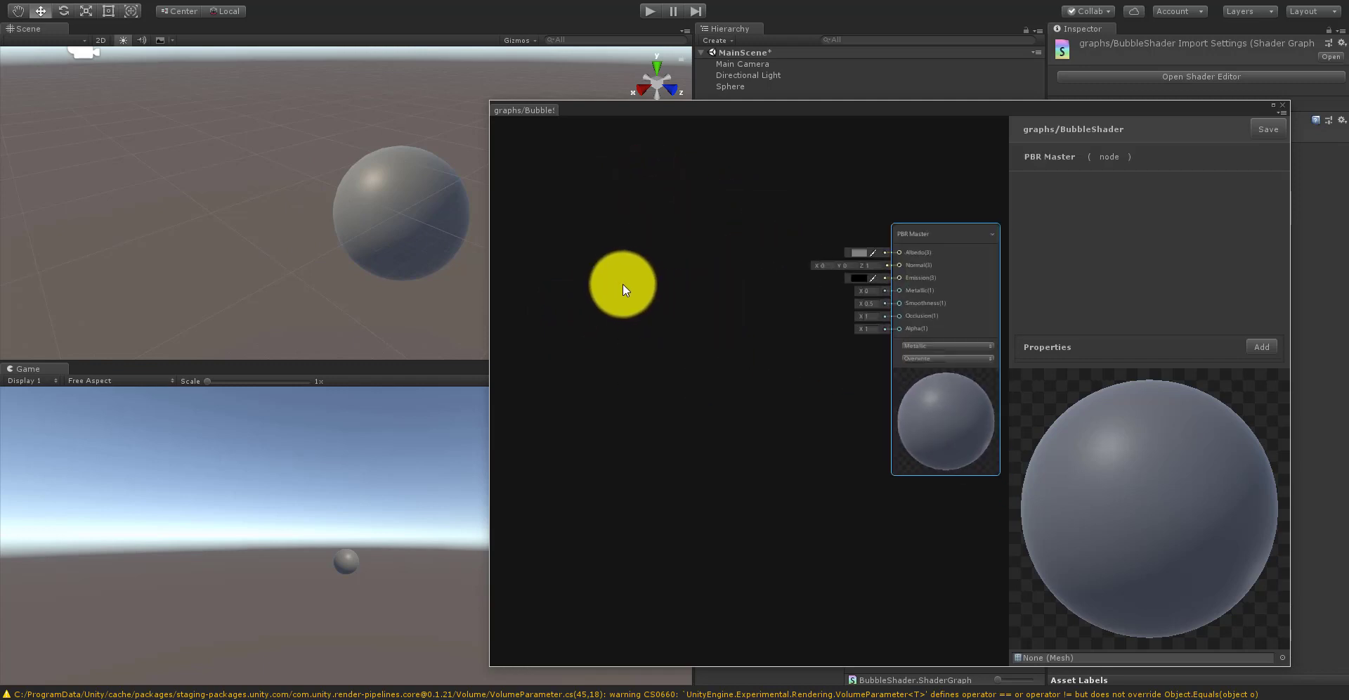
# Step: Add a Fresnel Effect node to the graph ahead of the PBR Master node
pyautogui.rightClick(622, 284)
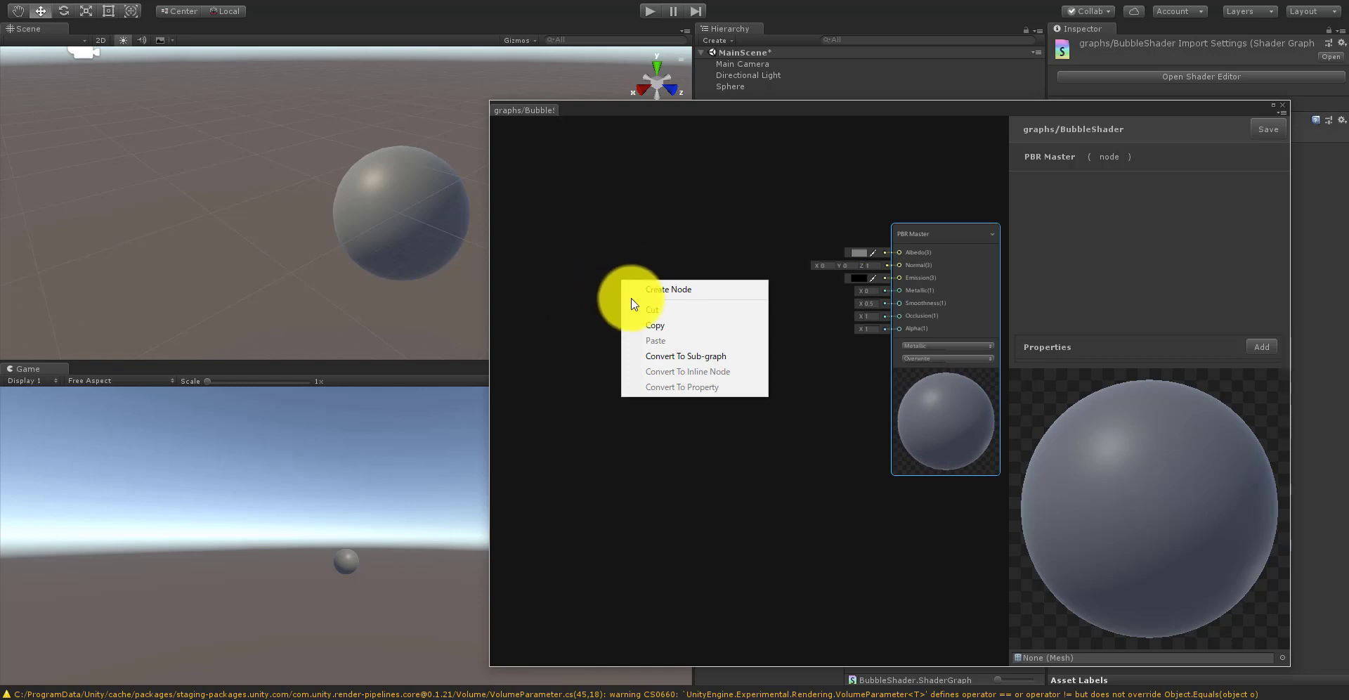
pyautogui.click(645, 290)
pyautogui.write('fres')
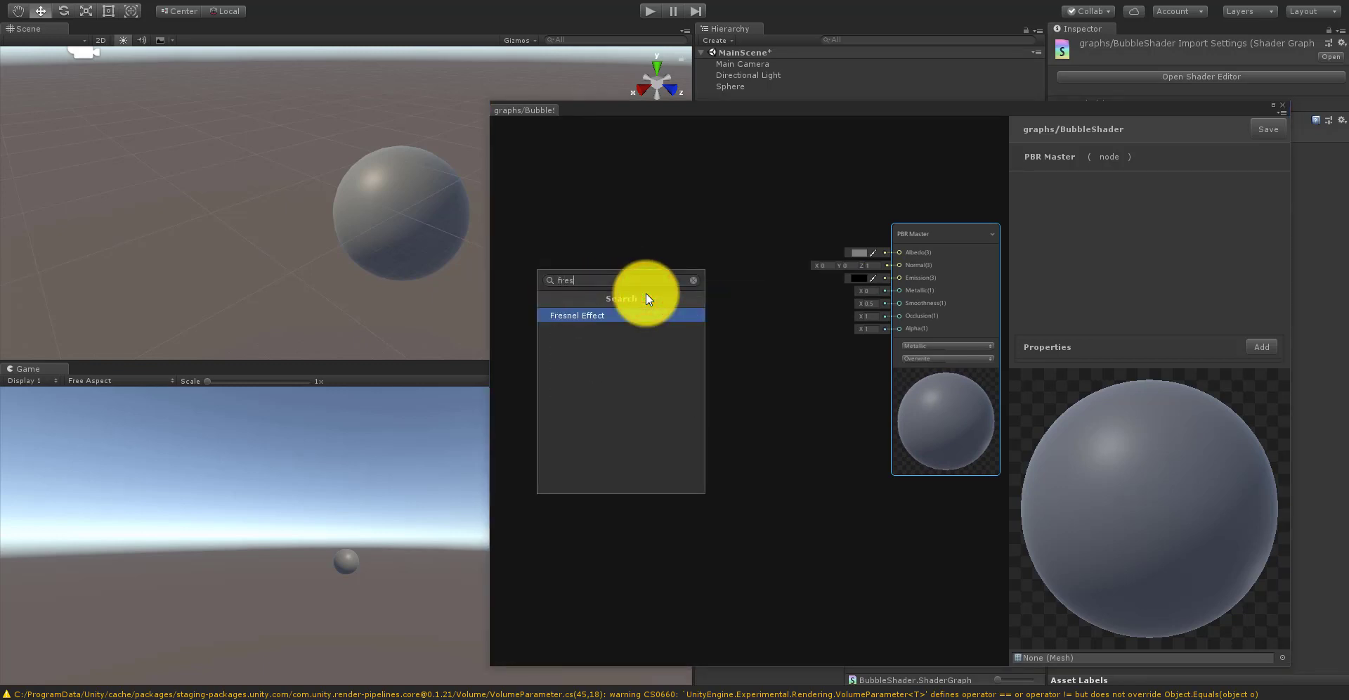
pyautogui.click(635, 313)
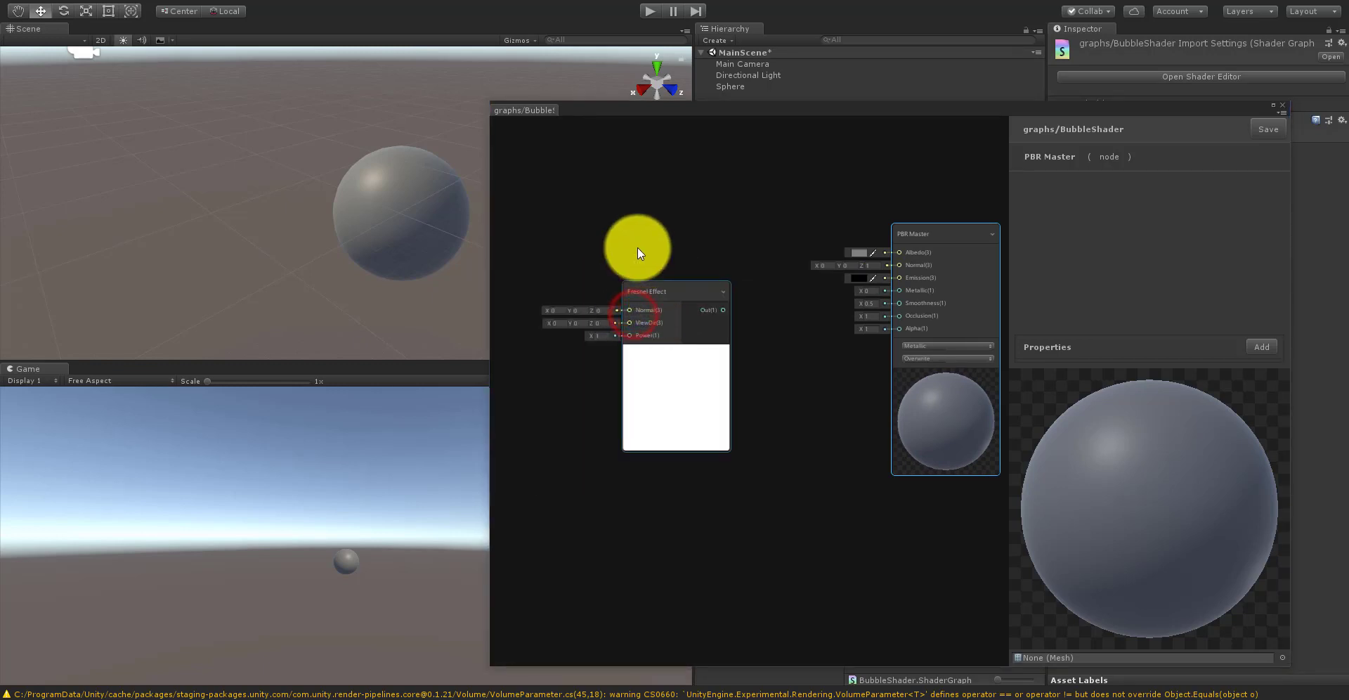
# Step: Add a View Direction node to the graph beside the Fresnel Effect node
pyautogui.moveTo(618, 251); pyautogui.dragTo(726, 284, button='middle')
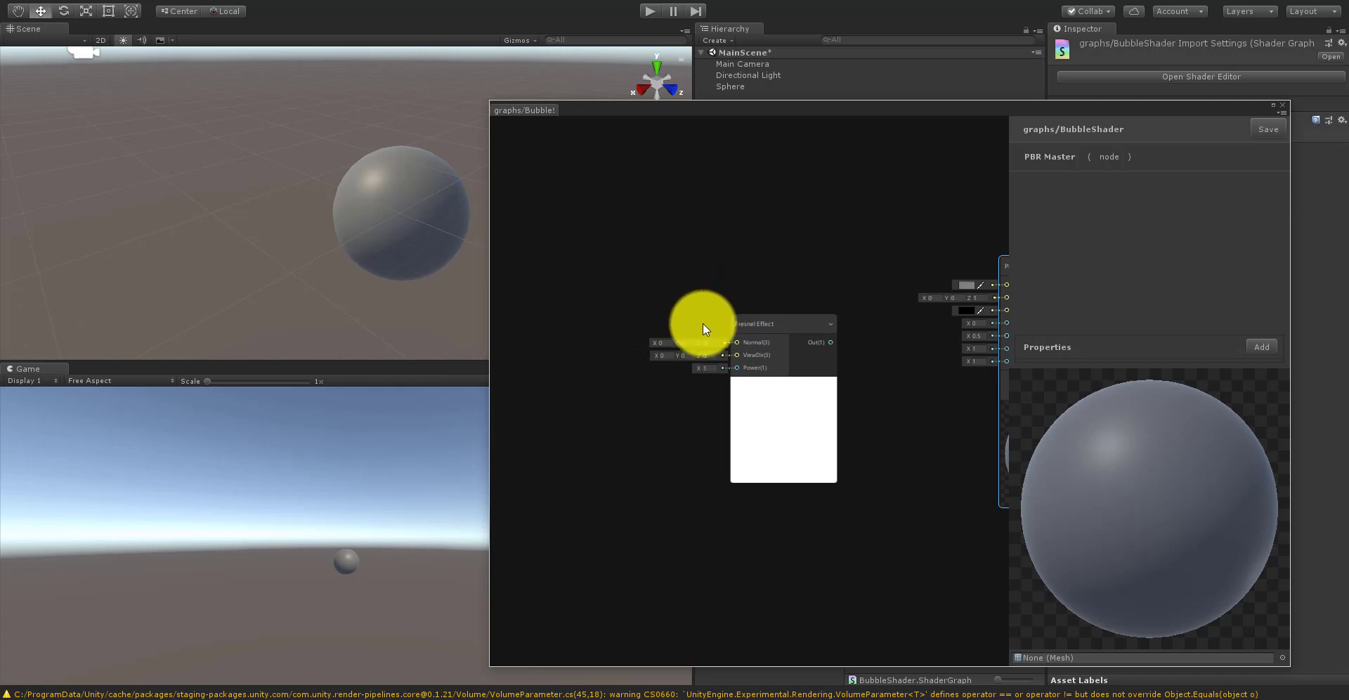
pyautogui.scroll(1, 705, 350)
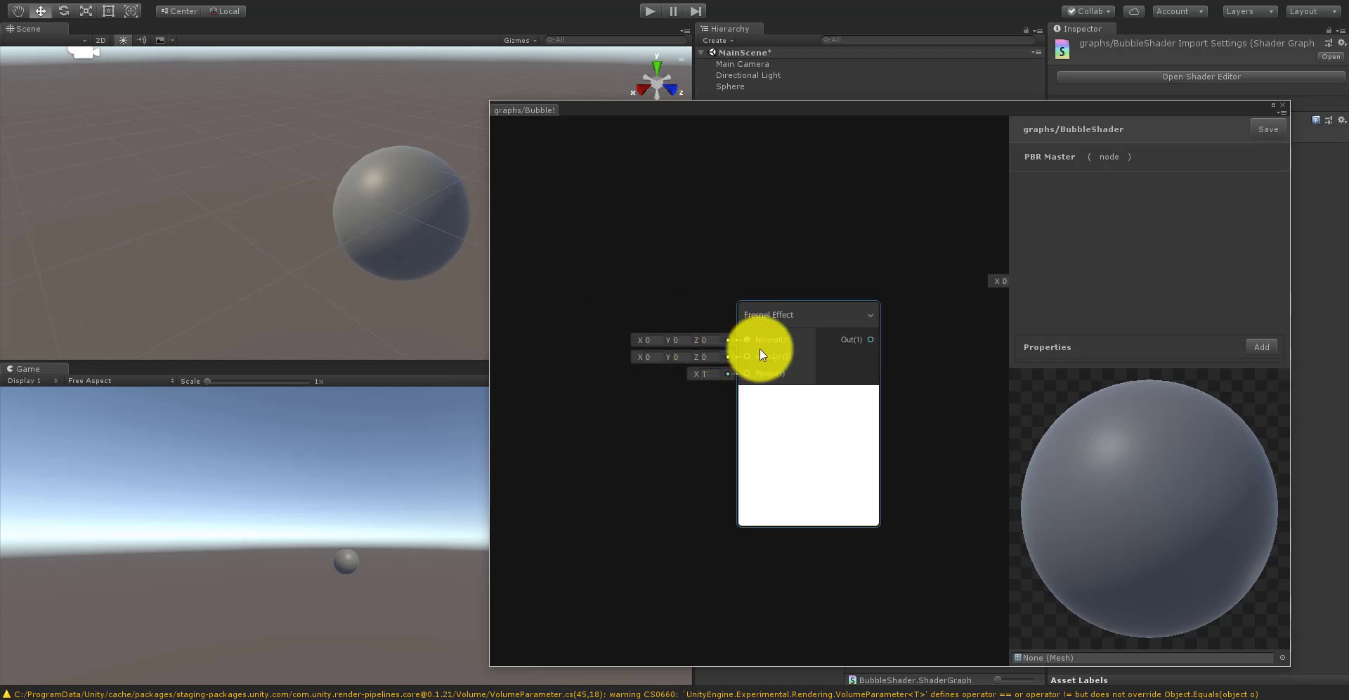
pyautogui.rightClick(592, 265)
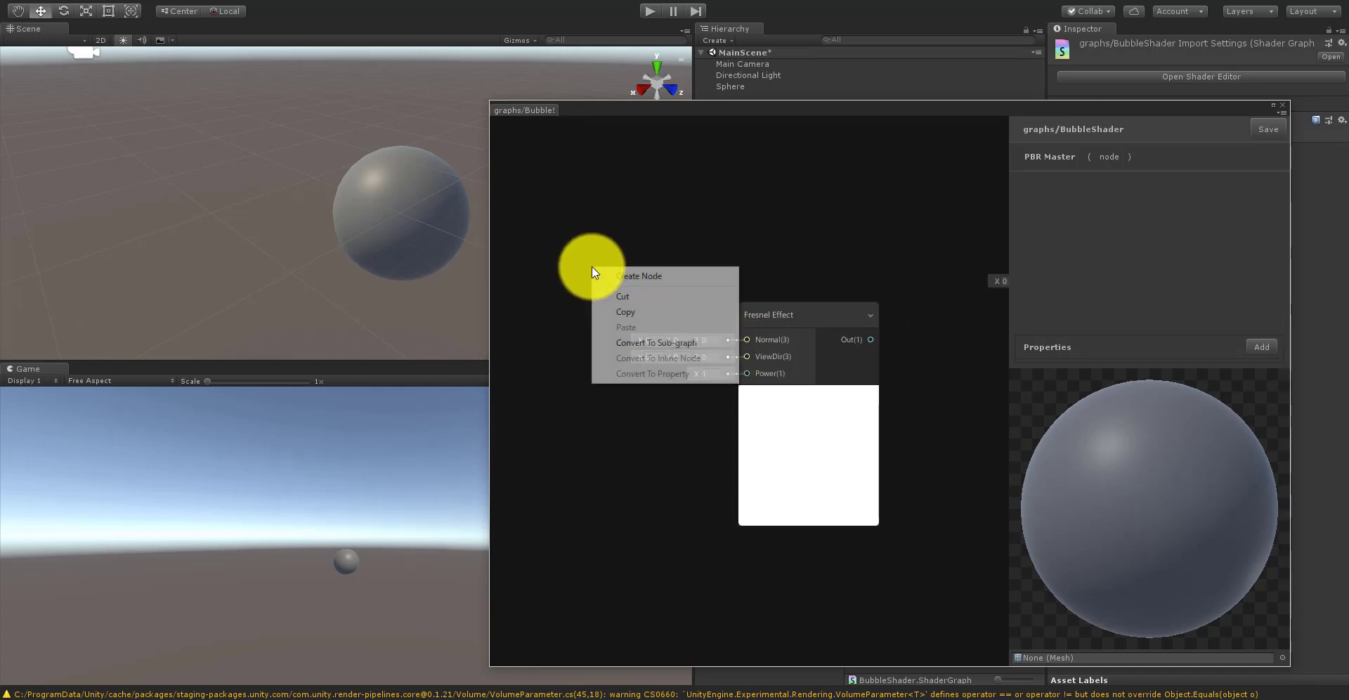
pyautogui.click(612, 274)
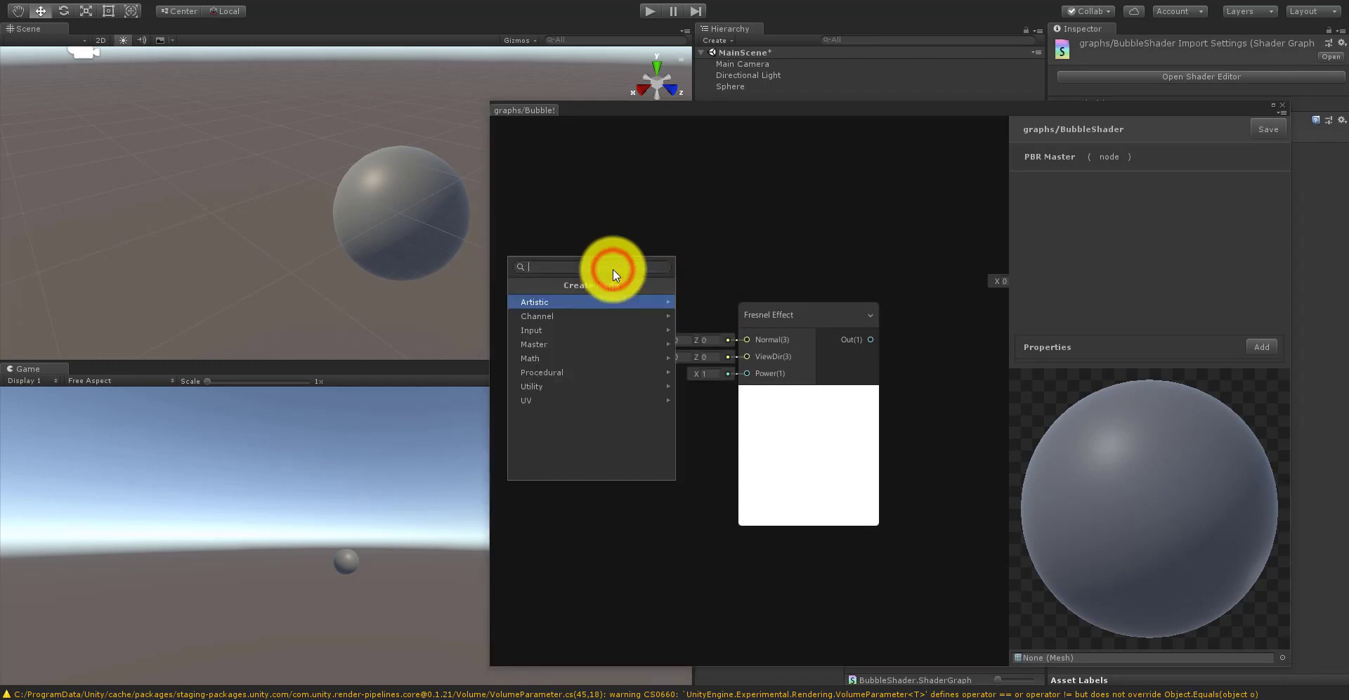
pyautogui.write('view')
pyautogui.click(587, 302)
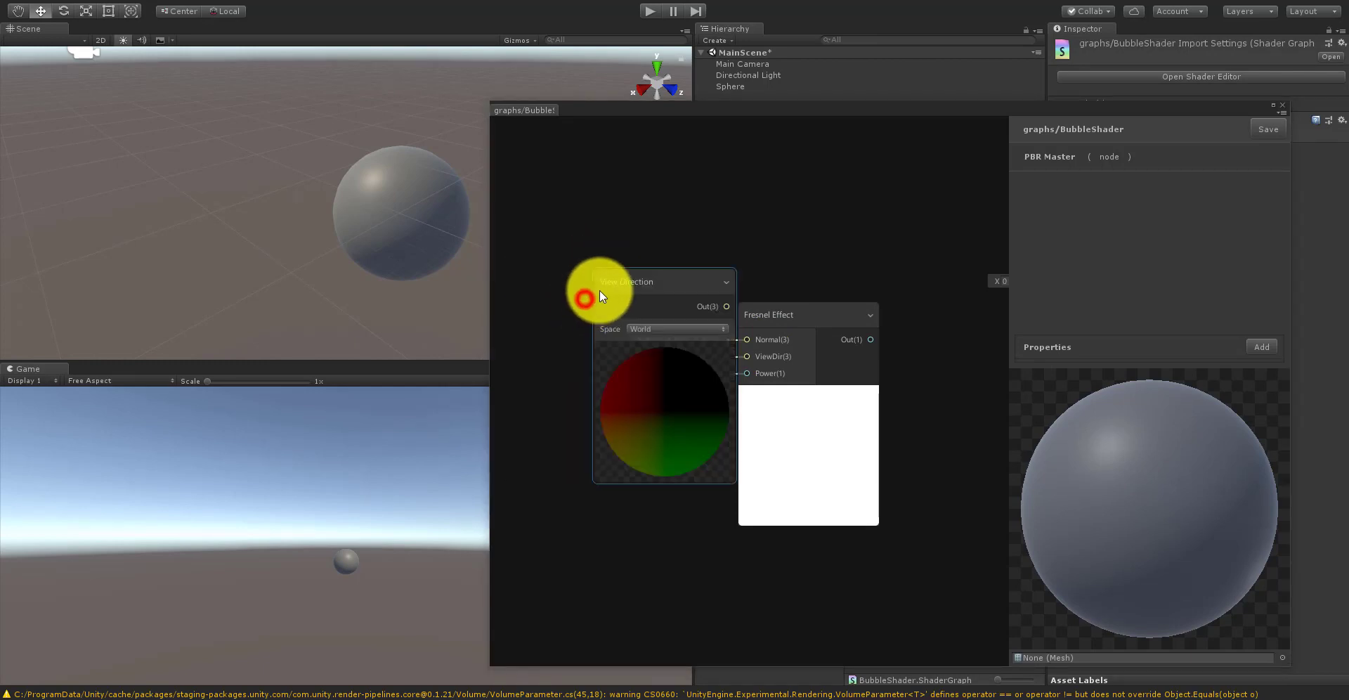
# Step: Connect the View Direction output to the Fresnel Effect's ViewDir input, arranging the View Direction node in front of it
pyautogui.scroll(-3, 756, 231)
pyautogui.scroll(3, 780, 239)
pyautogui.click(788, 266)
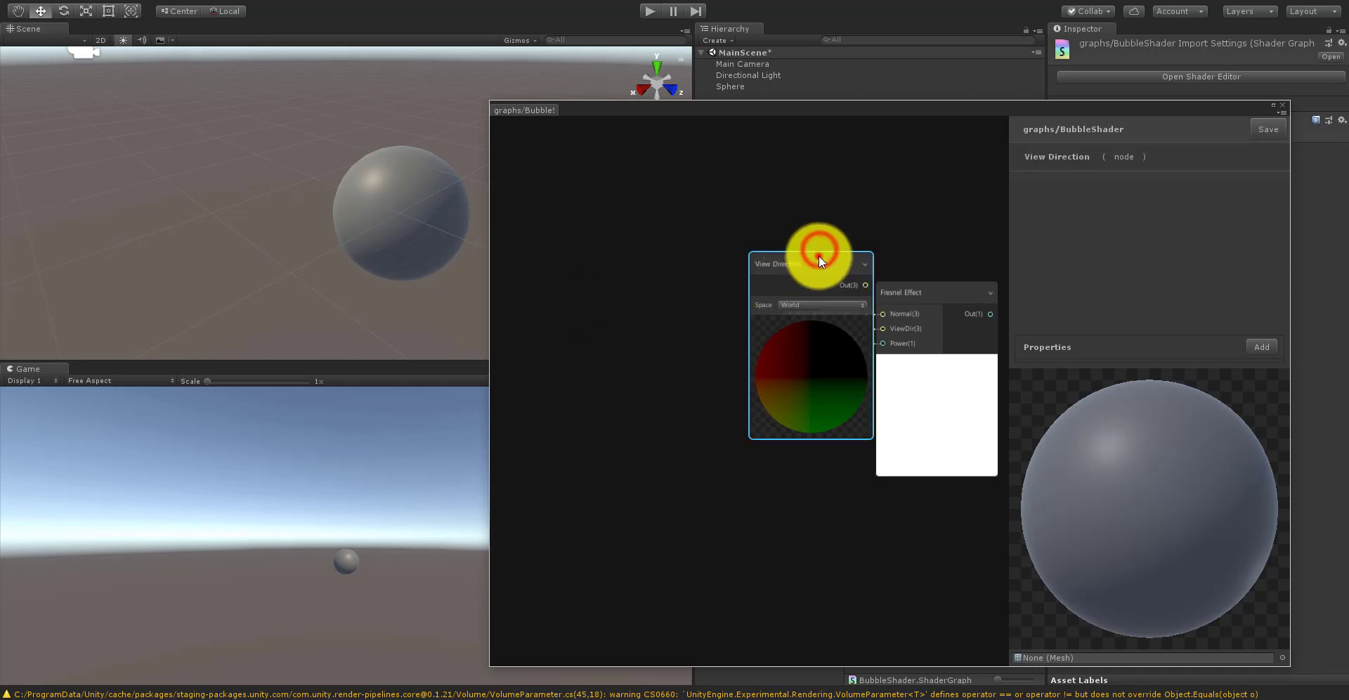
pyautogui.moveTo(815, 256); pyautogui.dragTo(878, 326)
pyautogui.scroll(1, 762, 334)
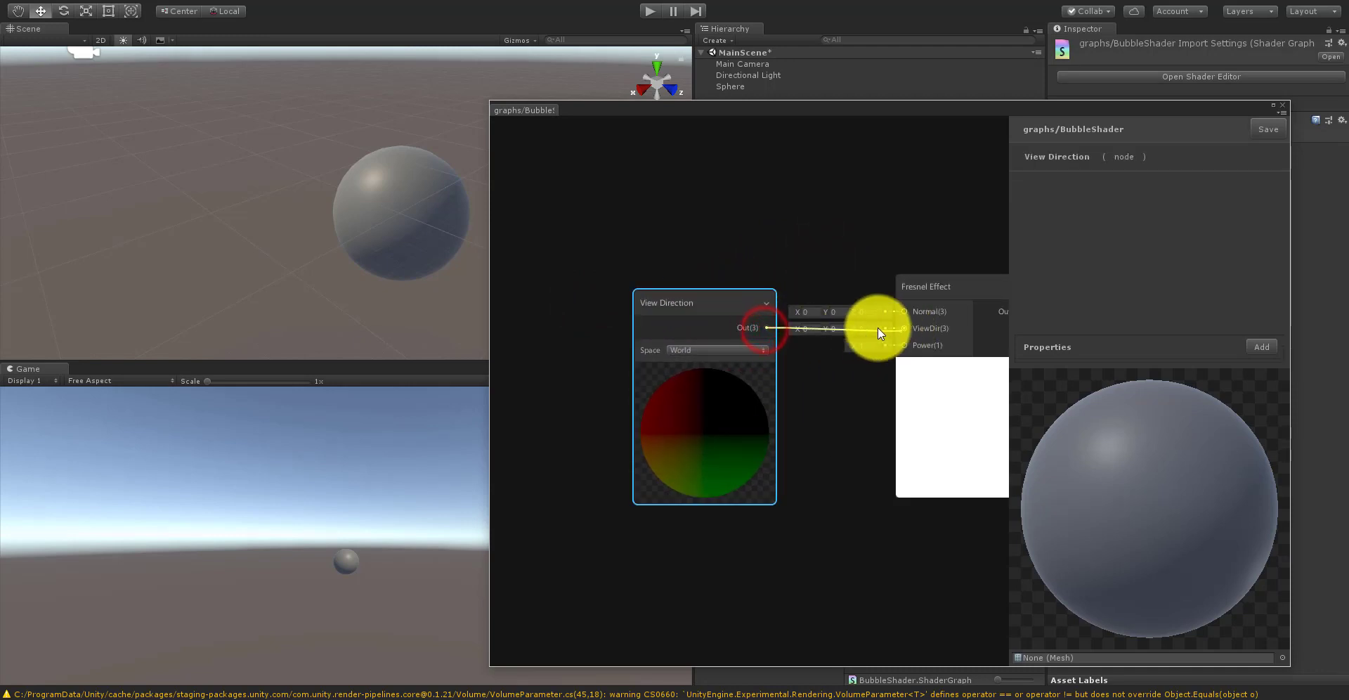
pyautogui.moveTo(740, 295); pyautogui.dragTo(723, 381)
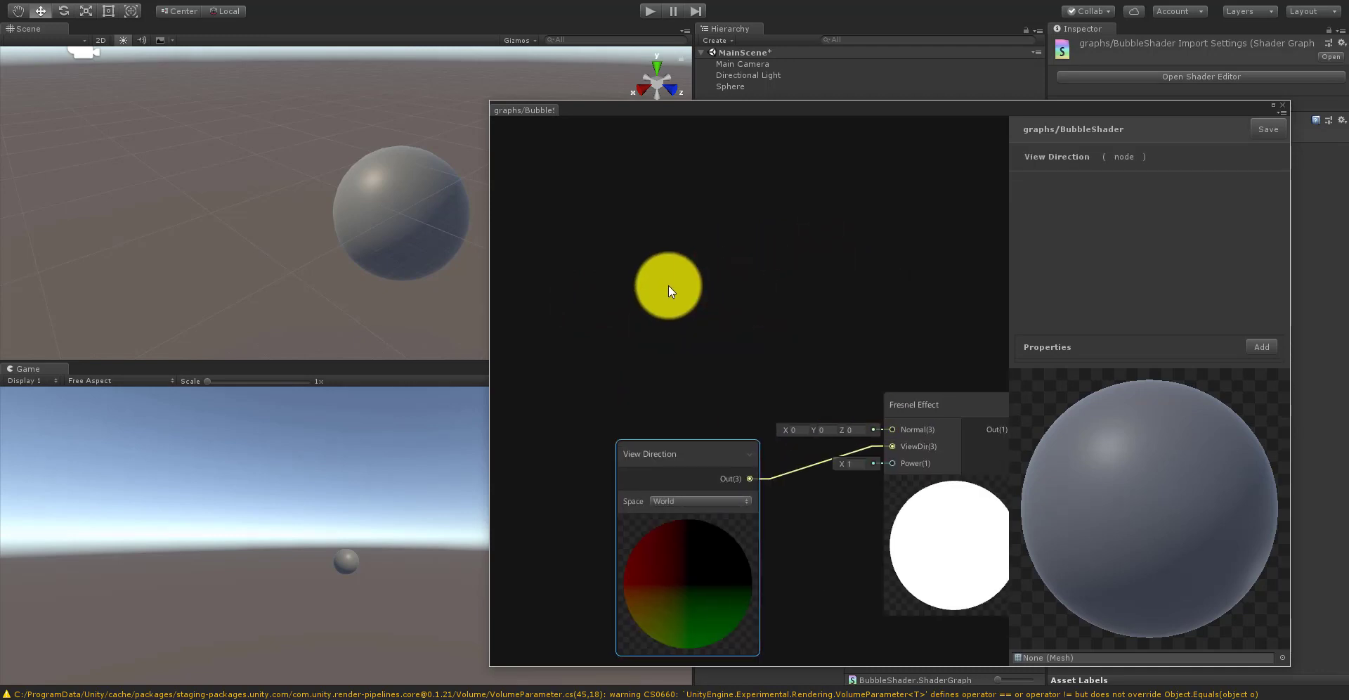
# Step: Add a Normal Vector node to the graph and place it above the View Direction node
pyautogui.rightClick(676, 294)
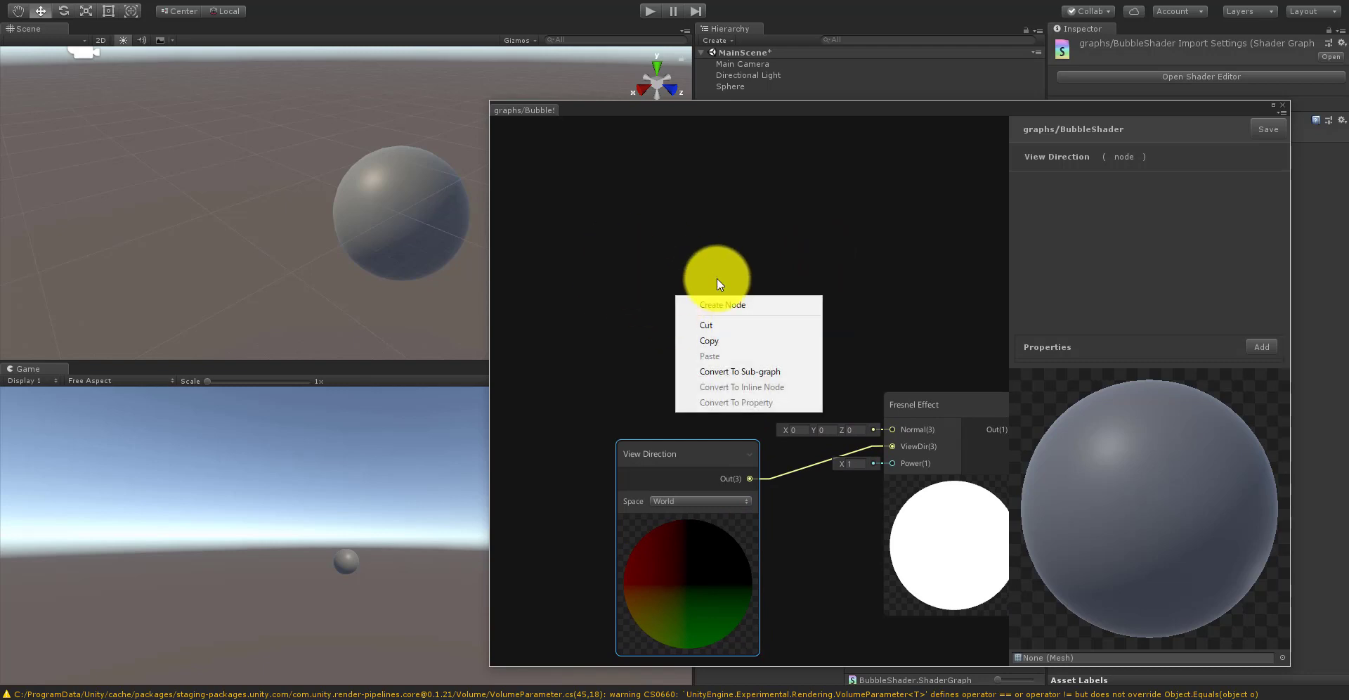
pyautogui.click(692, 274)
pyautogui.rightClick(676, 257)
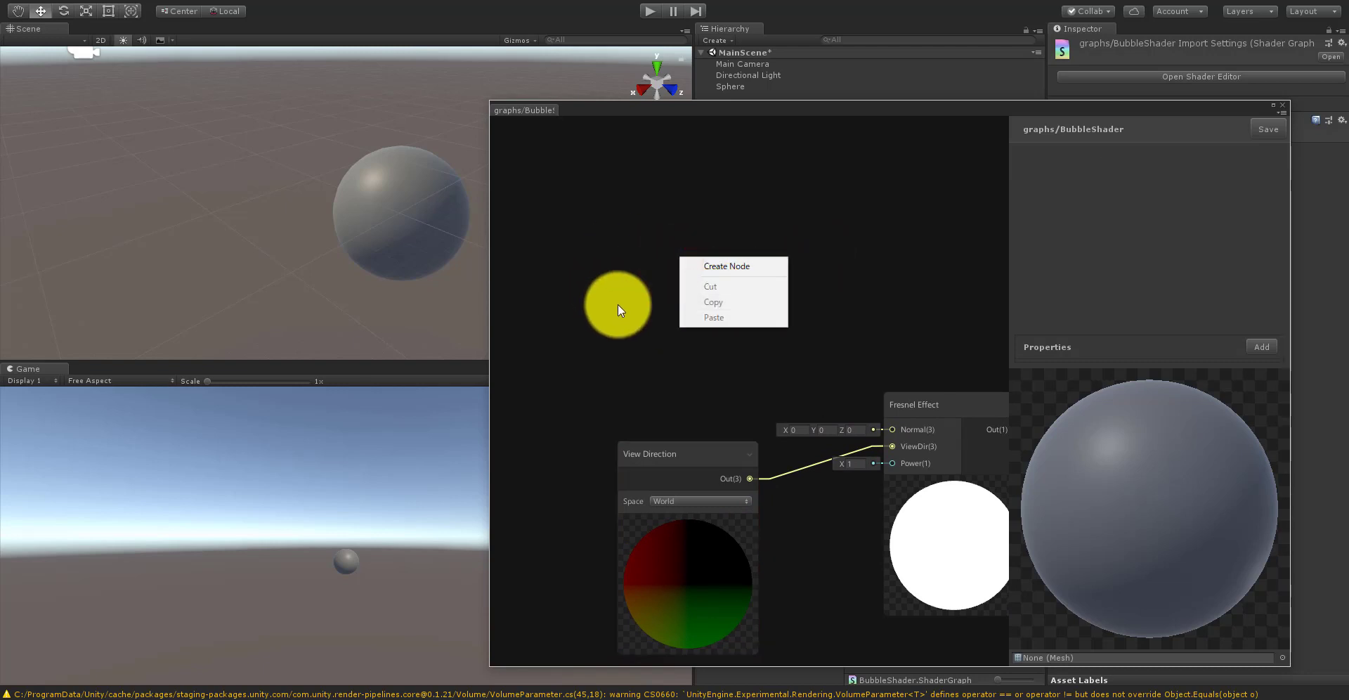
pyautogui.click(705, 267)
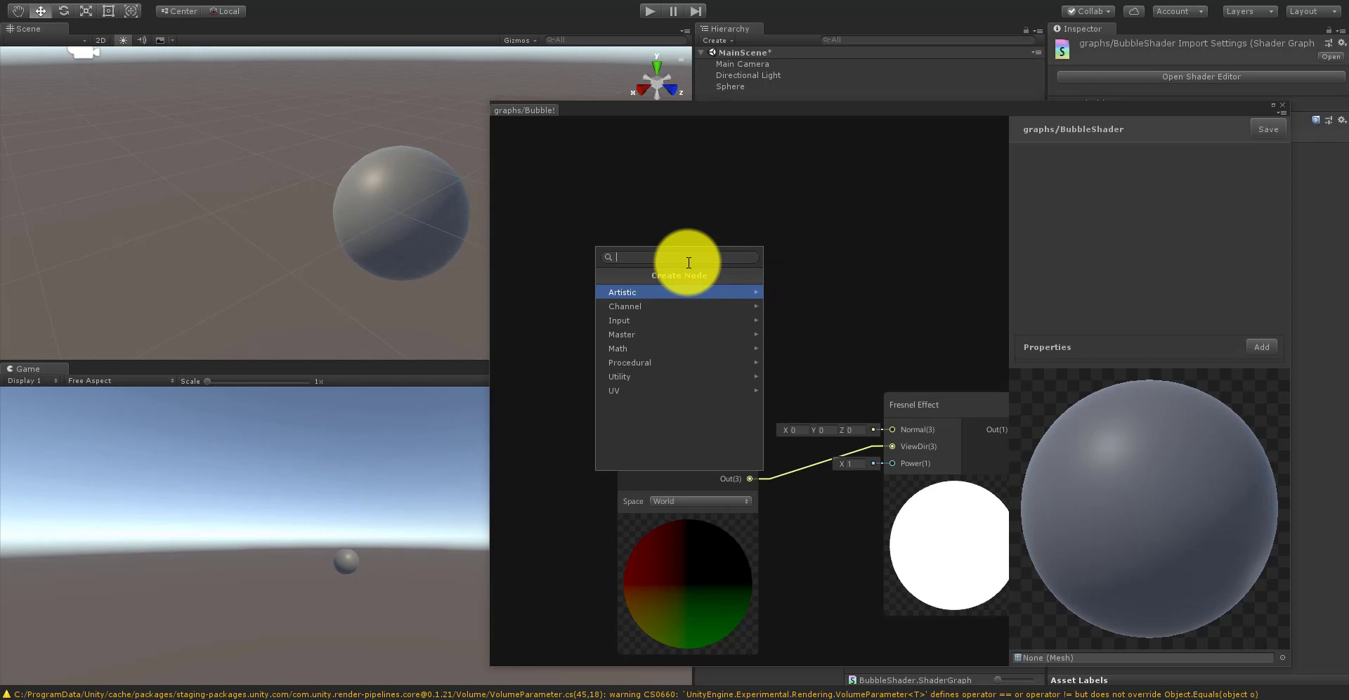
pyautogui.write('normal')
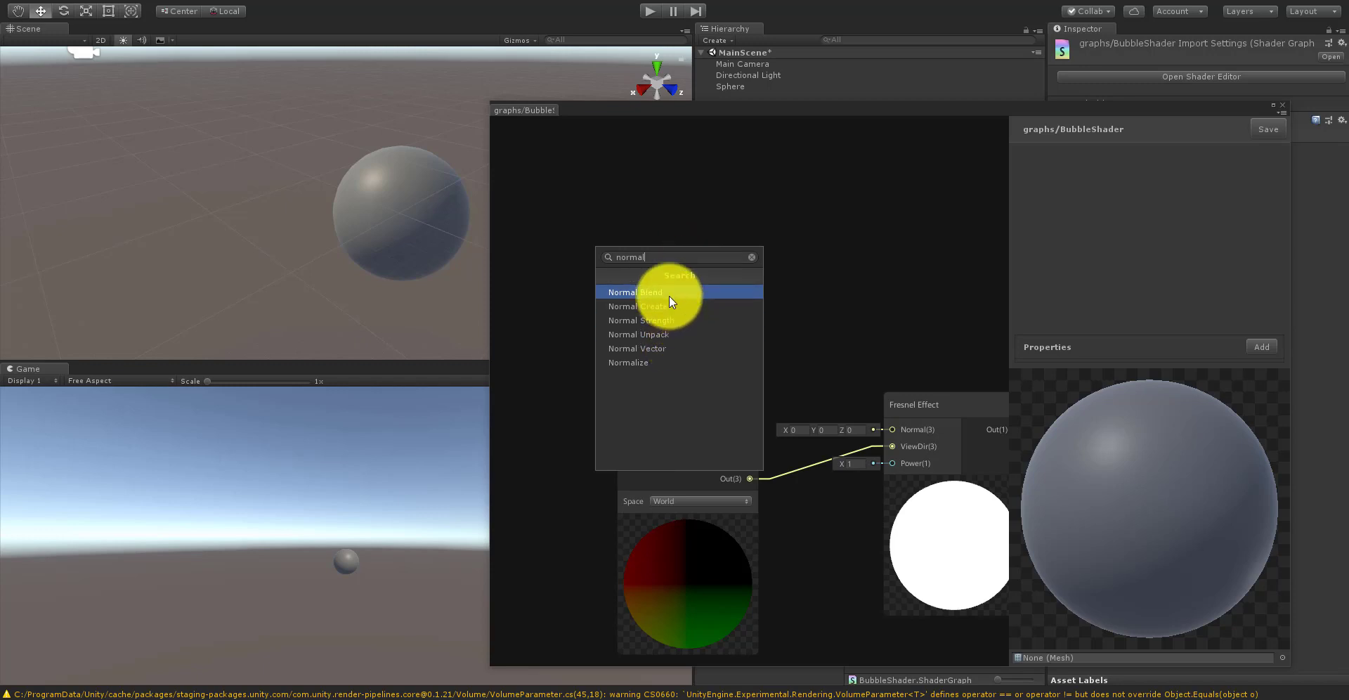
pyautogui.click(668, 344)
pyautogui.moveTo(738, 280); pyautogui.dragTo(672, 201)
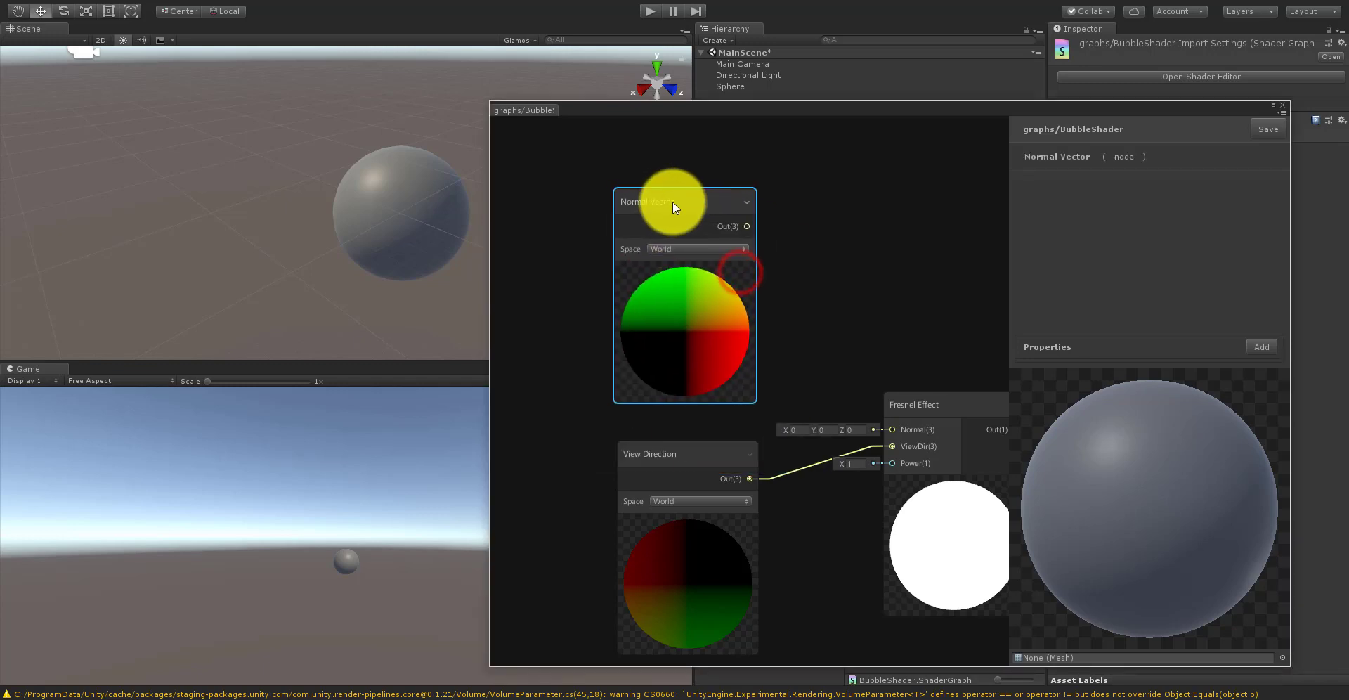
# Step: Connect the Normal Vector output to the Fresnel Effect's Normal input and nudge the View Direction node closer beneath the Normal Vector node
pyautogui.moveTo(783, 279); pyautogui.dragTo(696, 285, button='middle')
pyautogui.moveTo(664, 229); pyautogui.dragTo(811, 427)
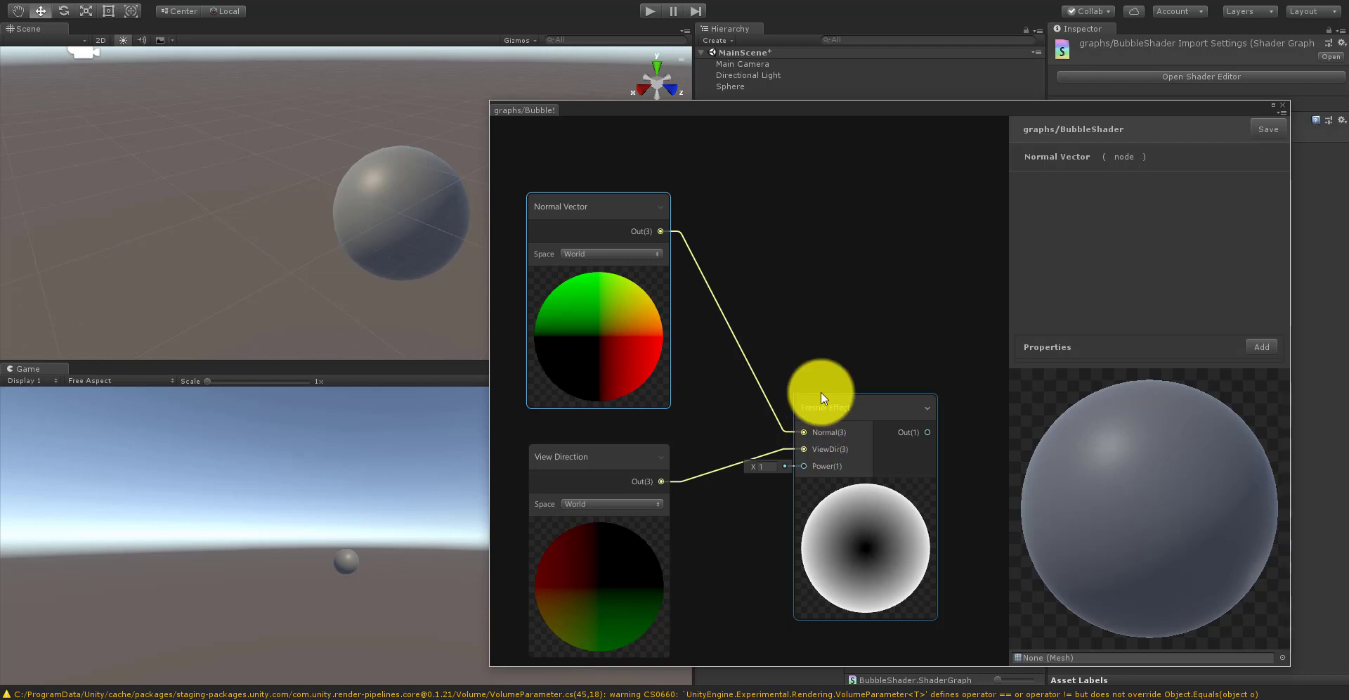
pyautogui.scroll(-3, 811, 352)
pyautogui.scroll(3, 829, 428)
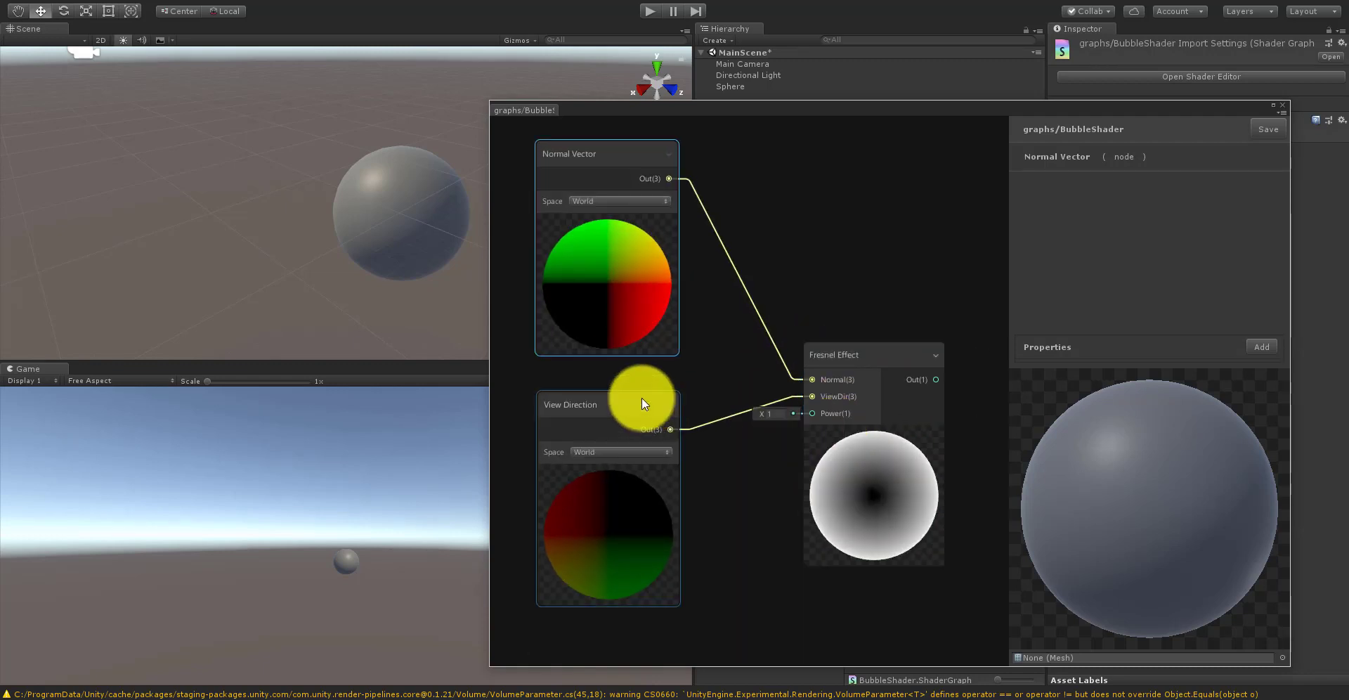
pyautogui.moveTo(642, 398); pyautogui.dragTo(644, 383)
pyautogui.scroll(-2, 797, 423)
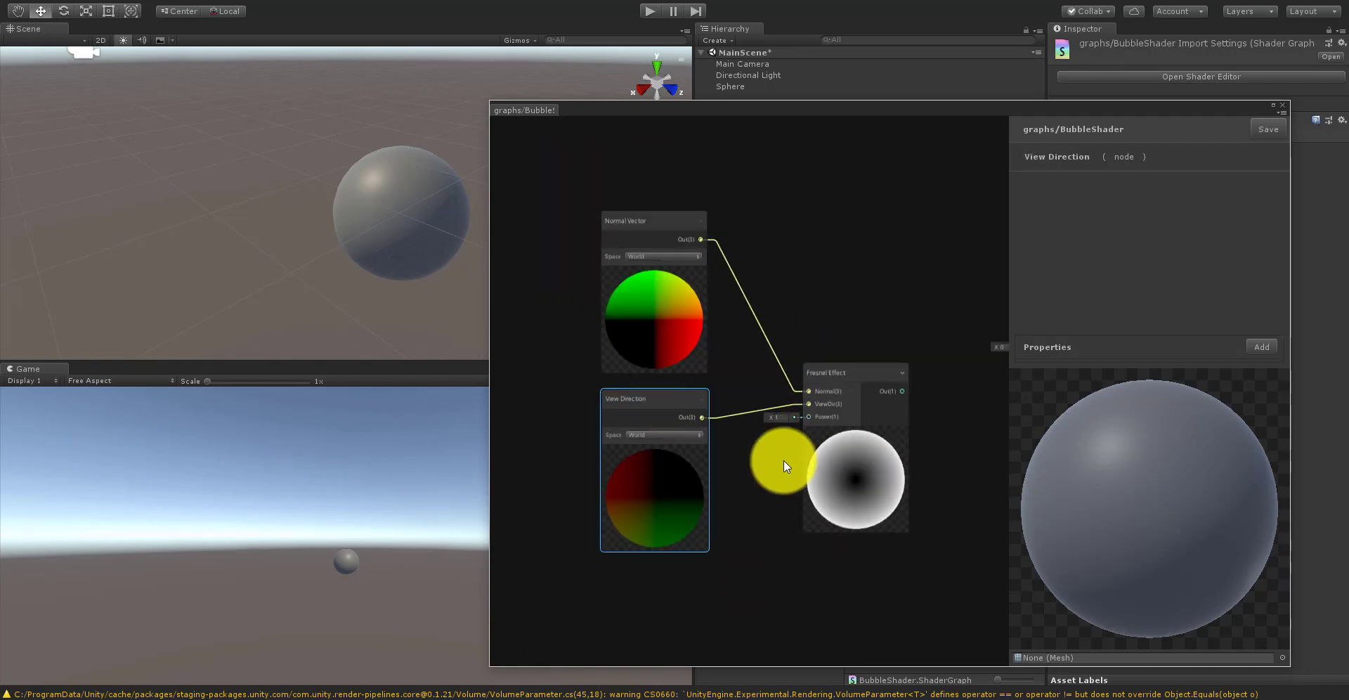
pyautogui.moveTo(782, 459); pyautogui.dragTo(757, 407, button='middle')
pyautogui.scroll(1, 768, 463)
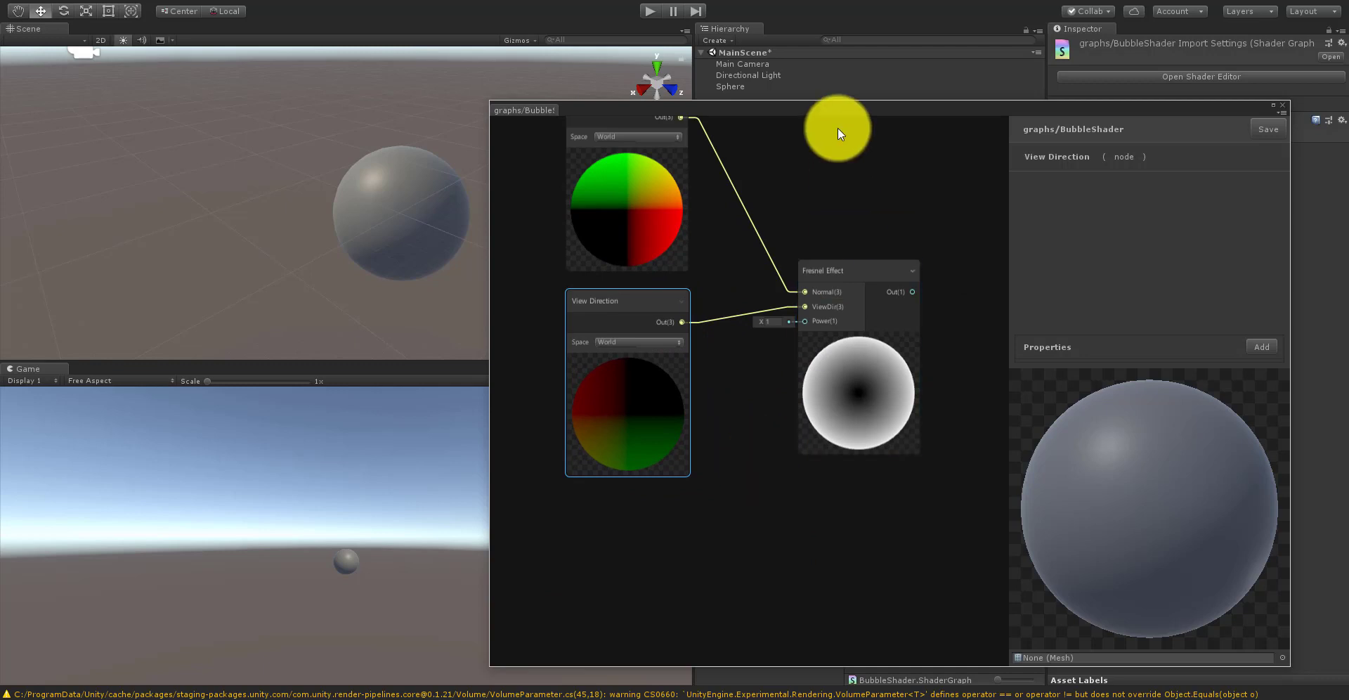
# Step: Select the Sphere and examine which properties its Bubble material exposes, moving the shader graph window out of the way
pyautogui.moveTo(822, 110); pyautogui.dragTo(794, 294)
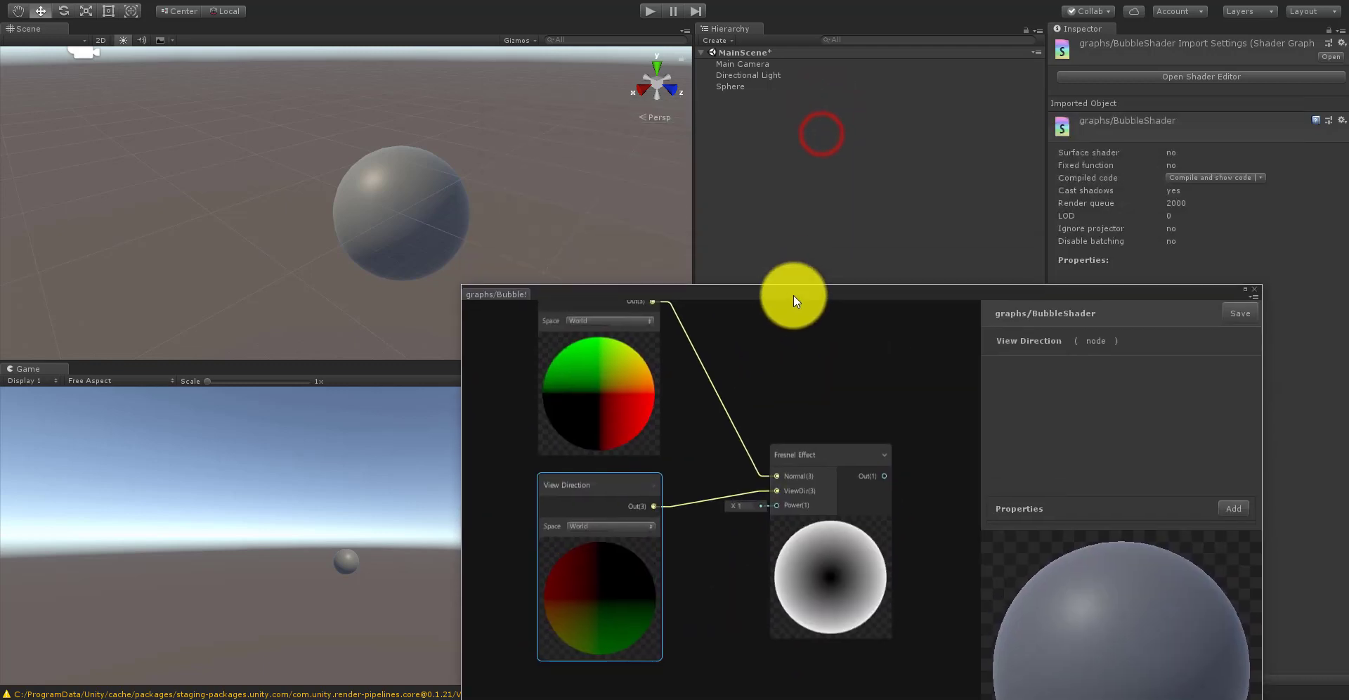
pyautogui.click(720, 90)
pyautogui.moveTo(1145, 292); pyautogui.dragTo(882, 259)
pyautogui.click(1052, 325)
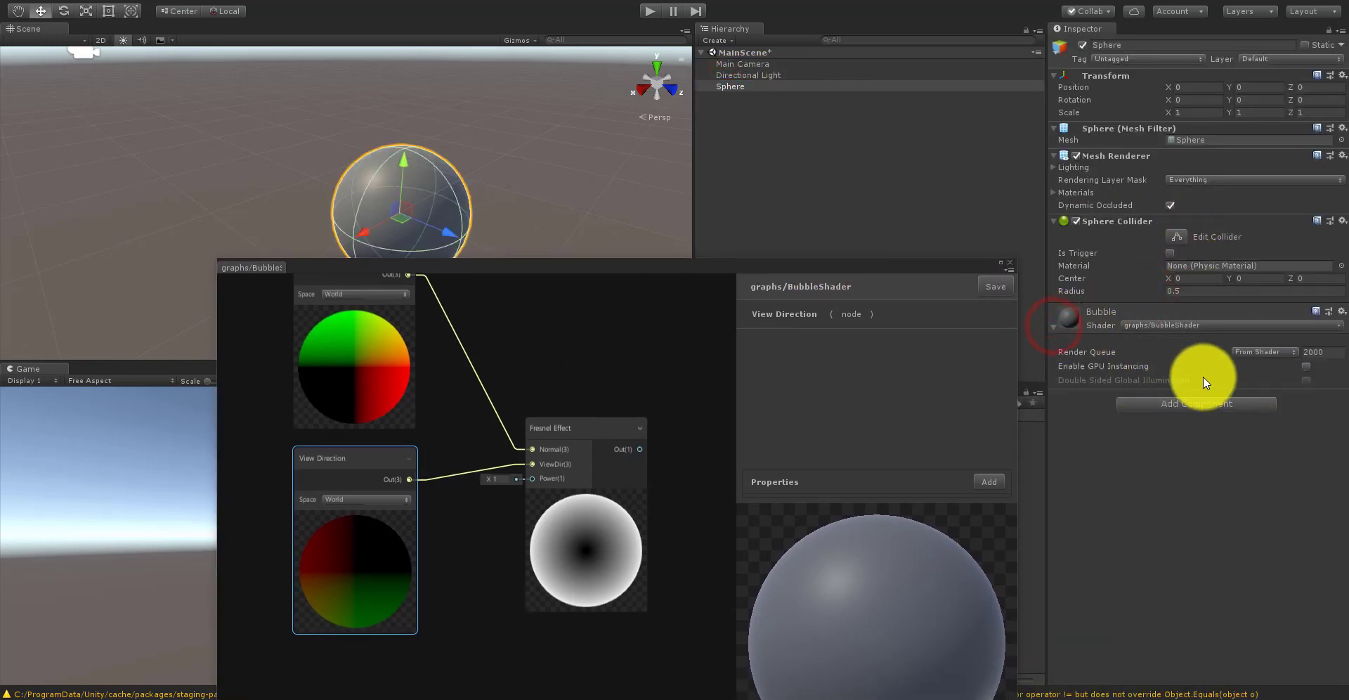
pyautogui.moveTo(818, 271); pyautogui.dragTo(992, 154)
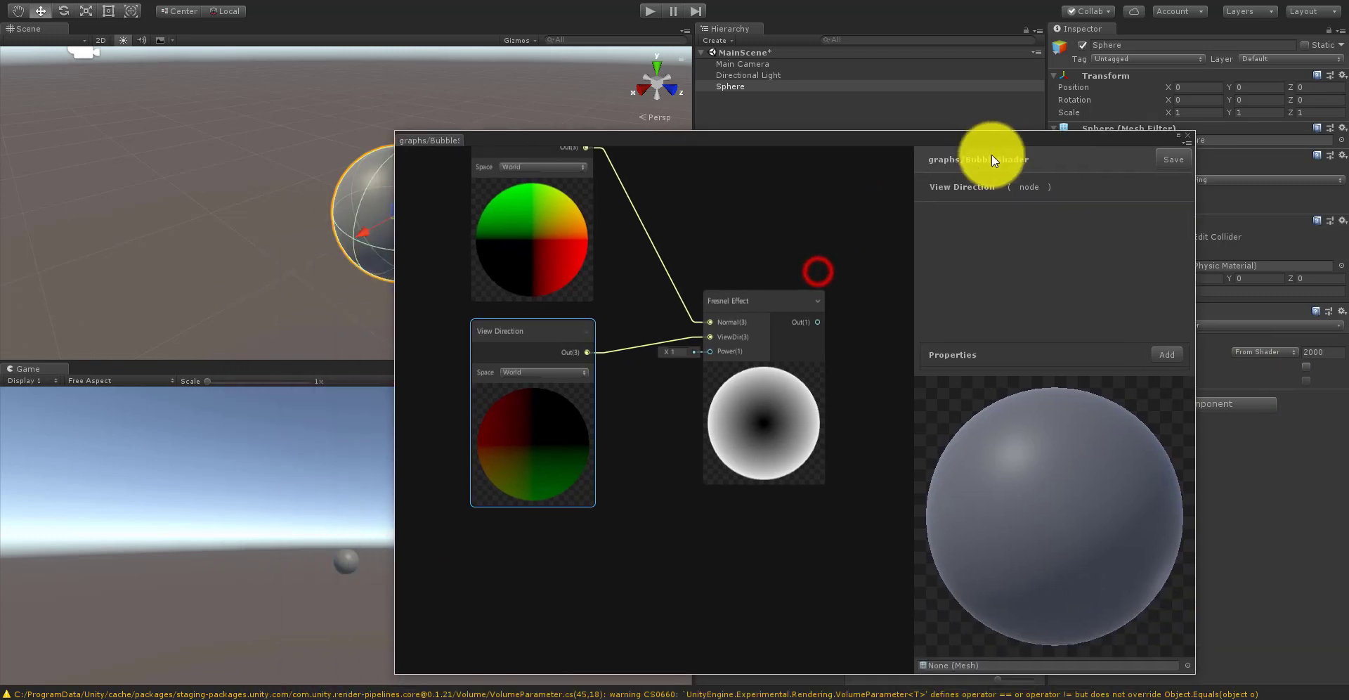
# Step: Add a Float property named Power to the shader and set its default value to 1.5
pyautogui.scroll(-2, 834, 239)
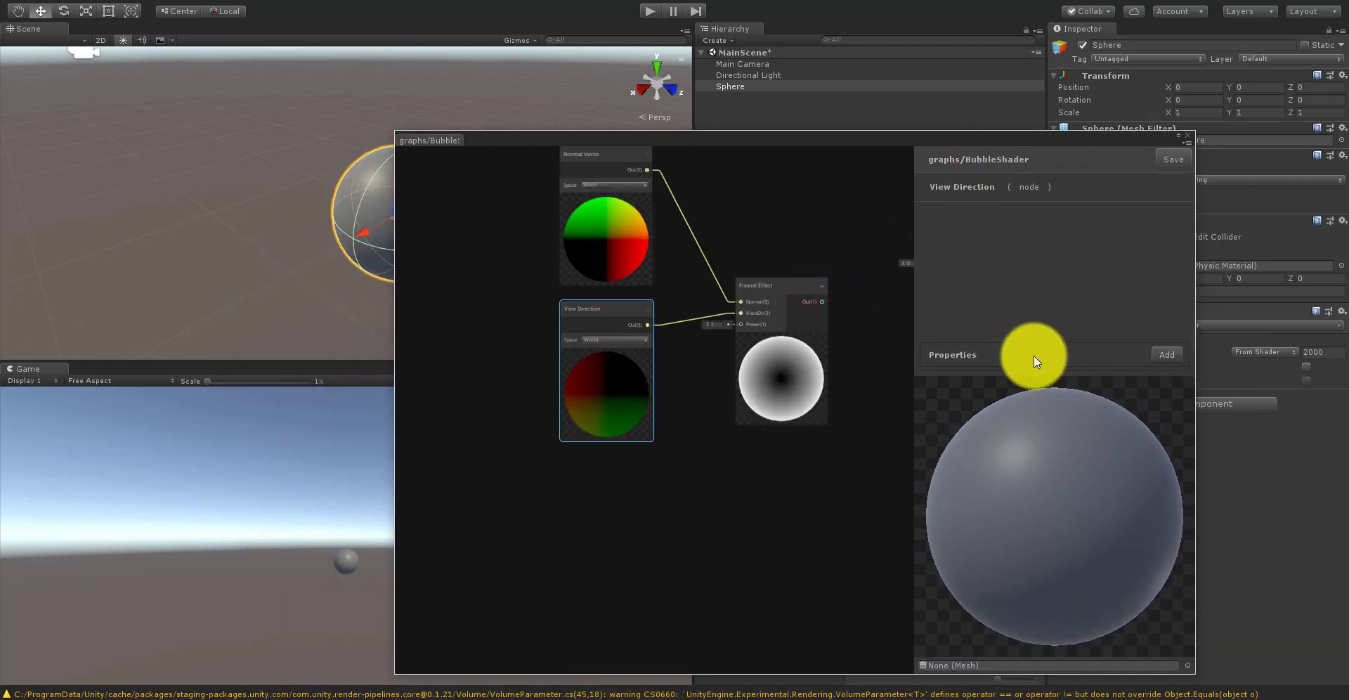
pyautogui.click(1166, 355)
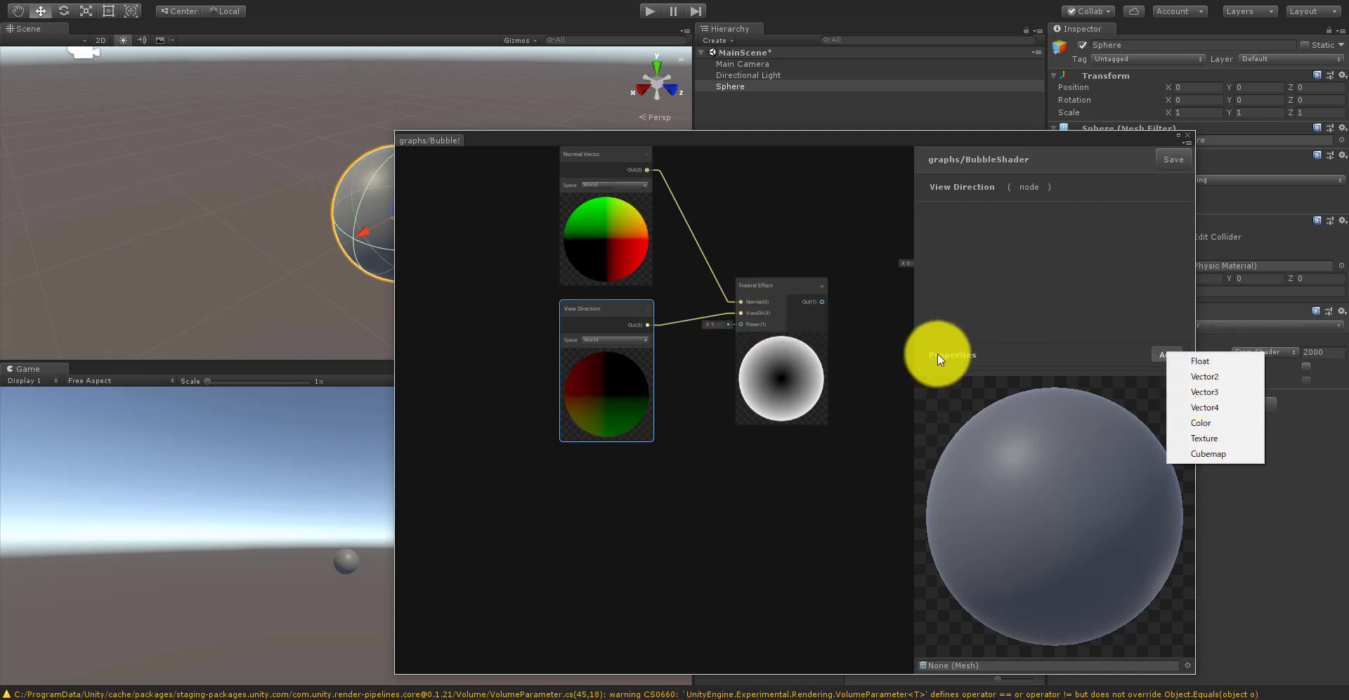
pyautogui.click(1195, 360)
pyautogui.click(980, 356)
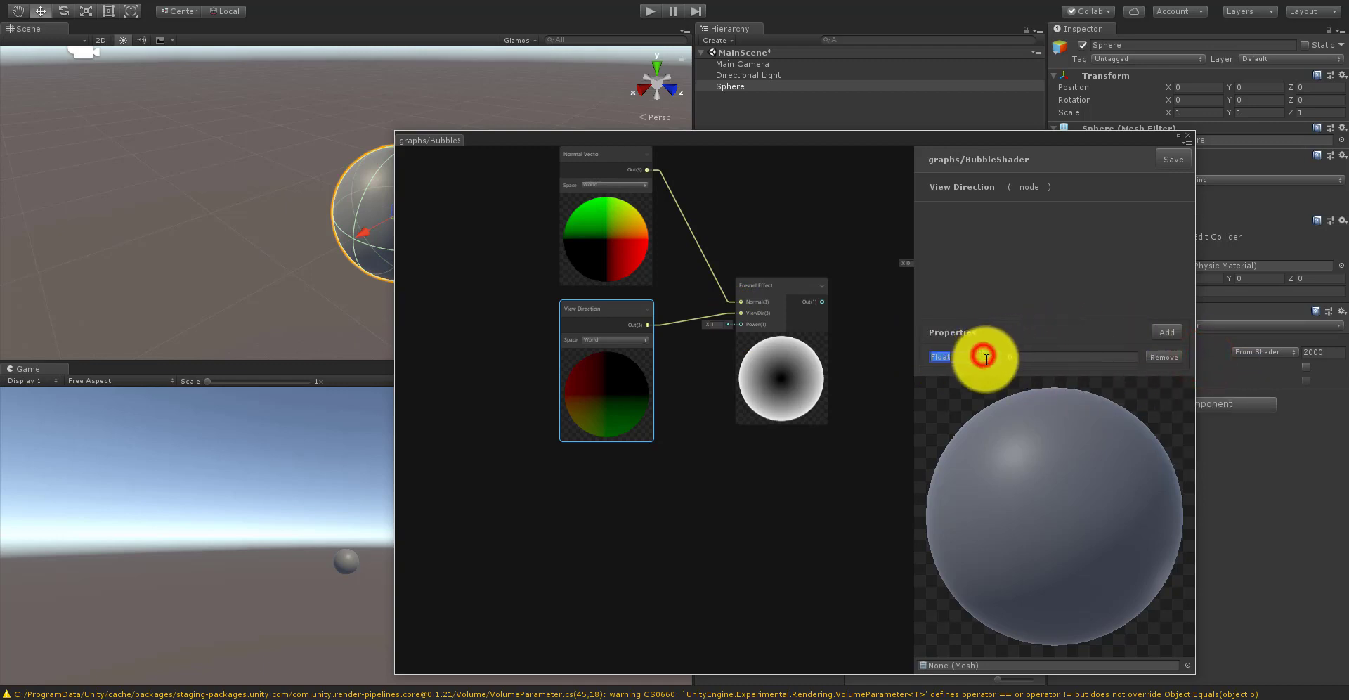
pyautogui.write('Power')
pyautogui.click(1027, 356)
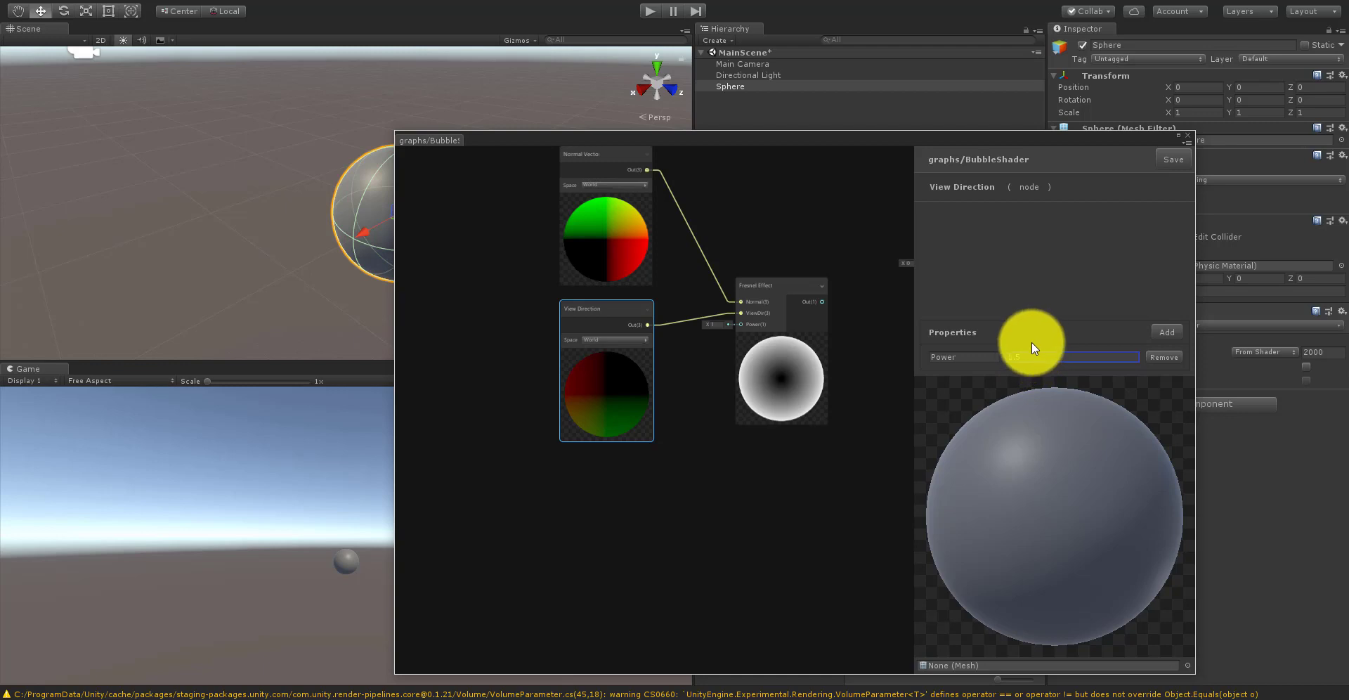
pyautogui.click(811, 469)
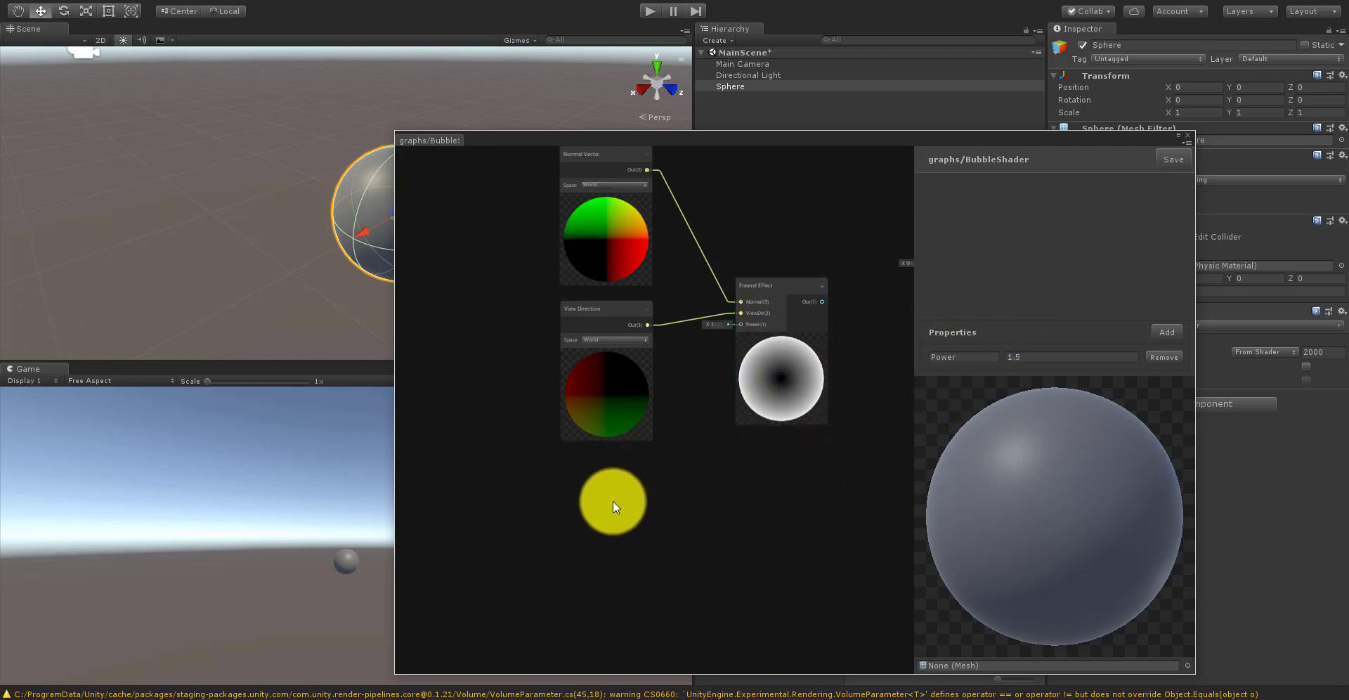
# Step: Add a Property node below the View Direction node and assign it the Power property
pyautogui.rightClick(613, 506)
pyautogui.click(627, 511)
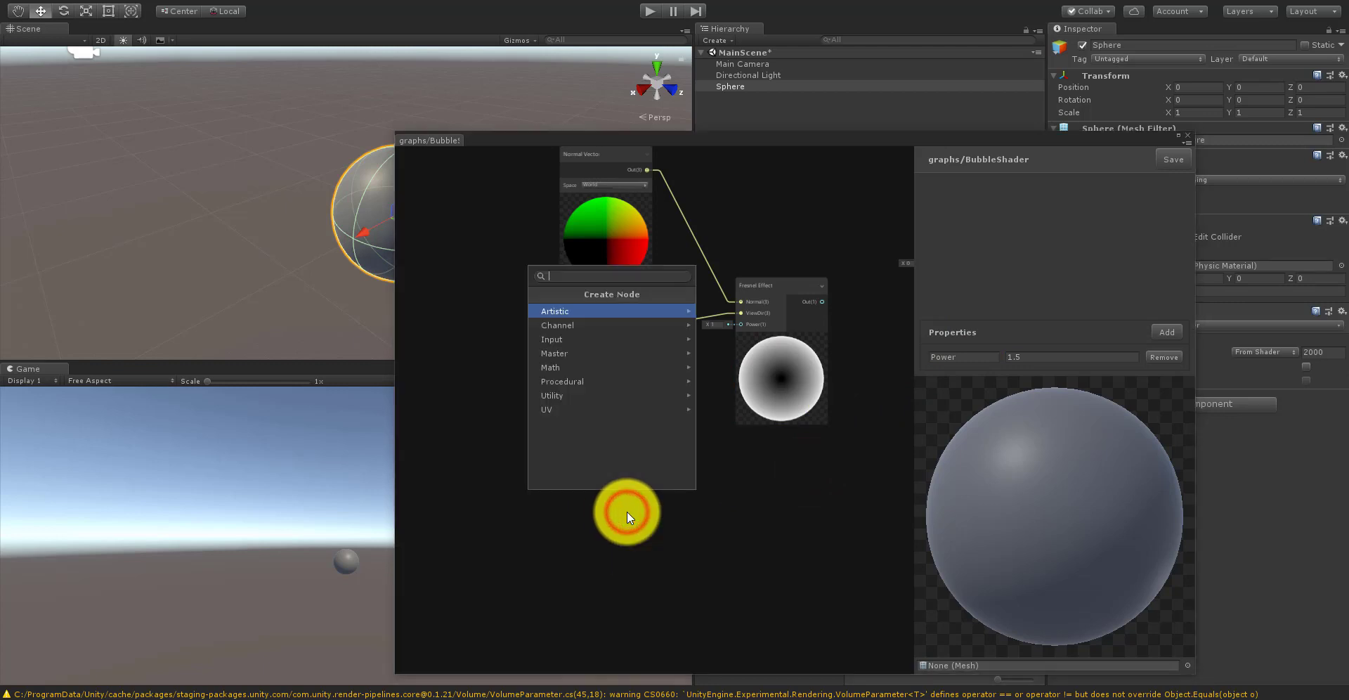
pyautogui.write('proper')
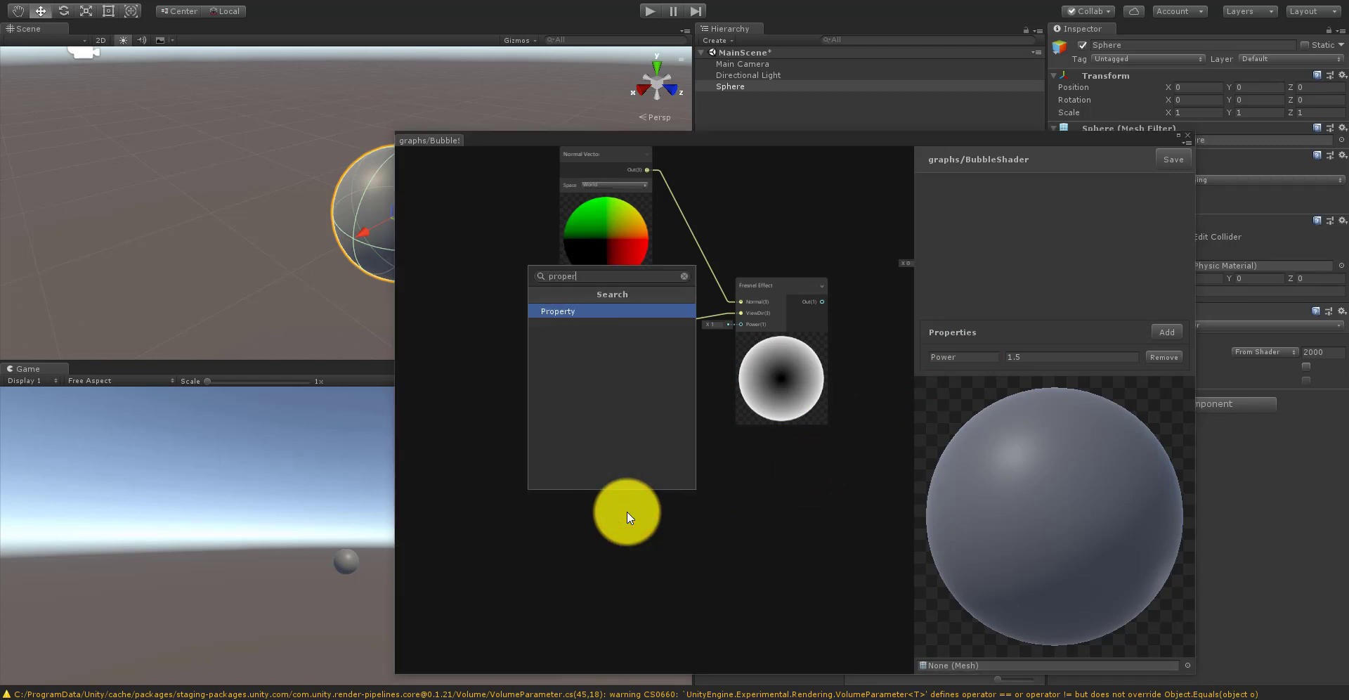
pyautogui.press('Return')
pyautogui.click(627, 511)
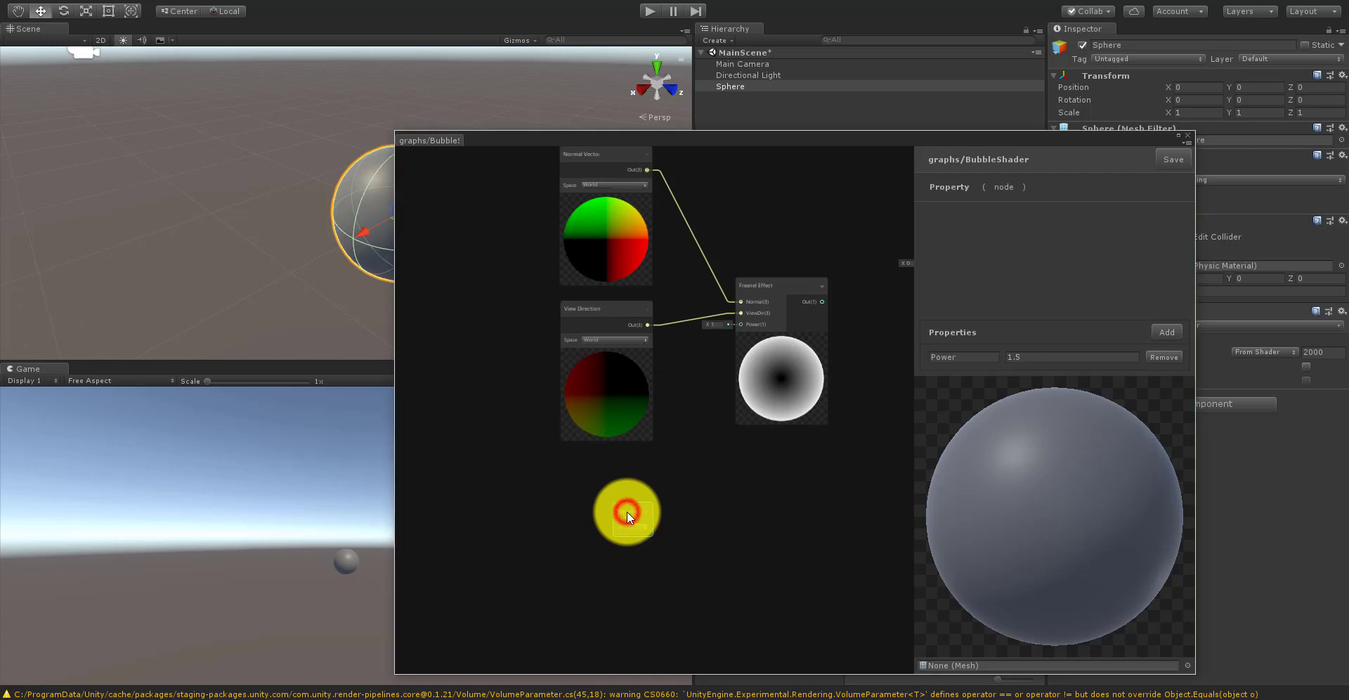
pyautogui.scroll(3, 627, 511)
pyautogui.click(628, 499)
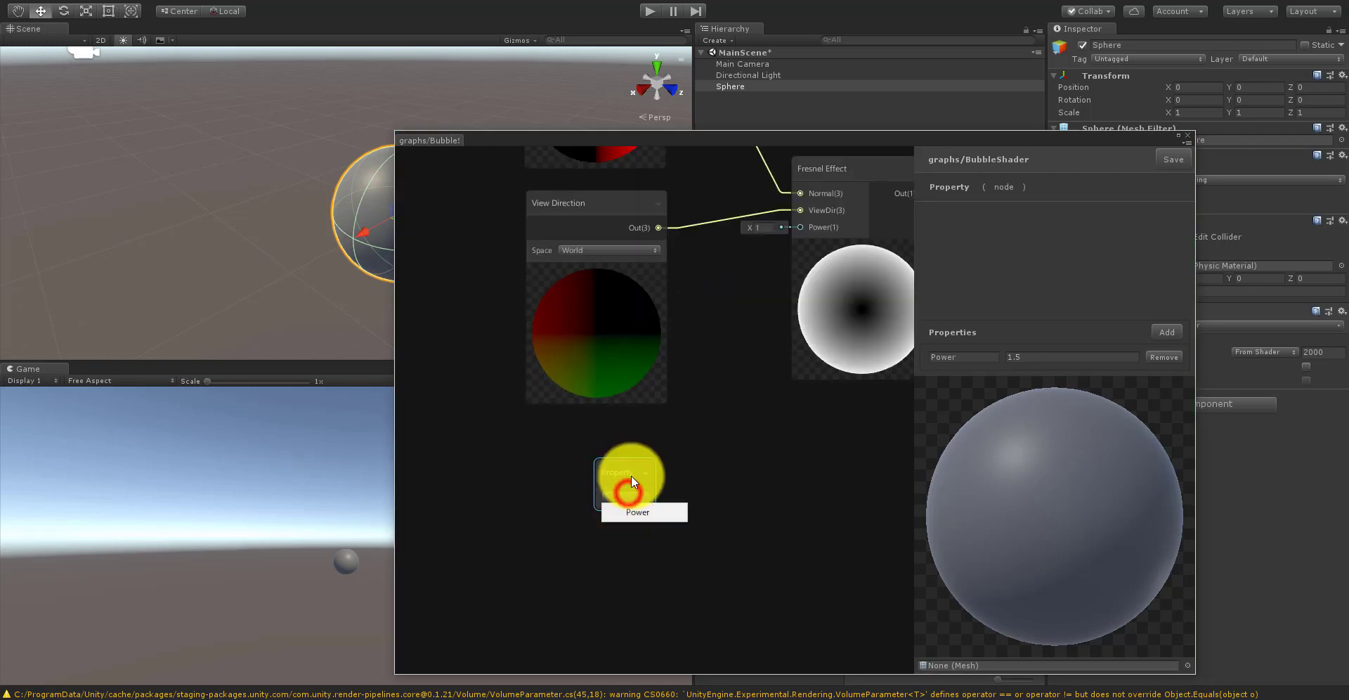
pyautogui.click(659, 509)
# Step: Connect the Power property node's output to the Fresnel Effect's Power input
pyautogui.moveTo(645, 497); pyautogui.dragTo(800, 227)
pyautogui.rightClick(787, 447)
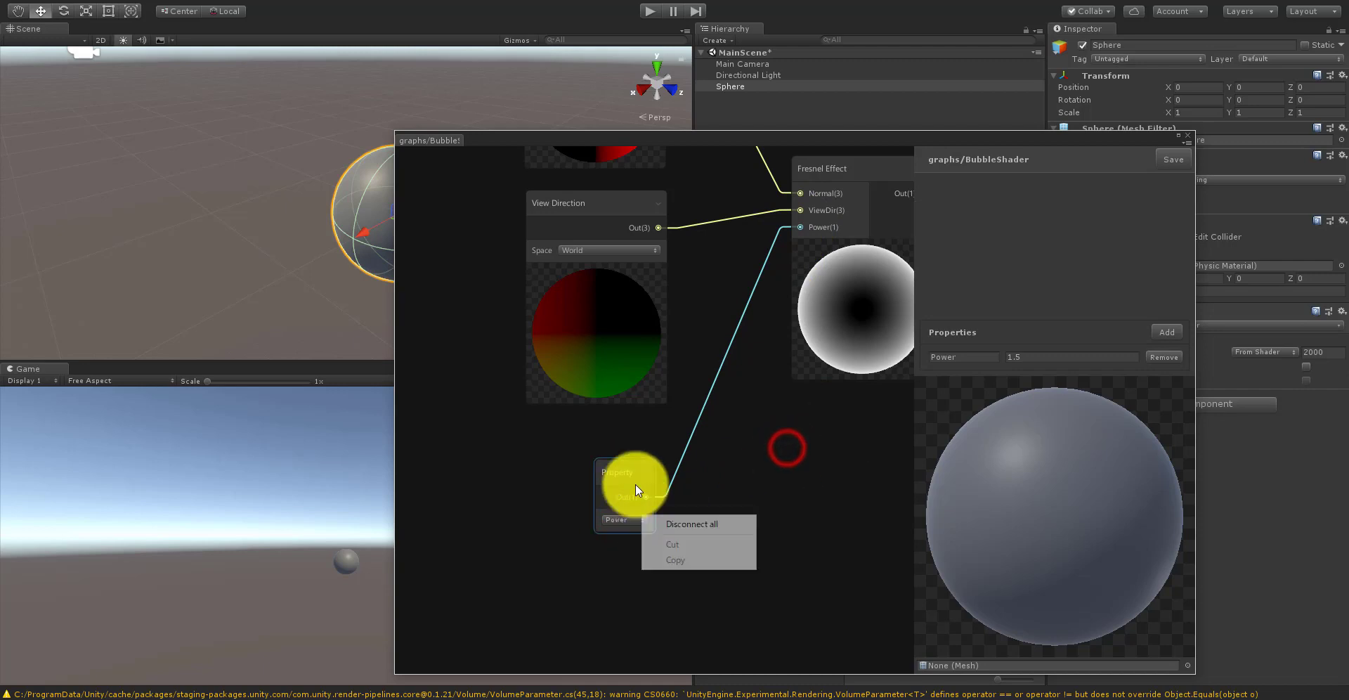
pyautogui.click(693, 451)
pyautogui.press('a')
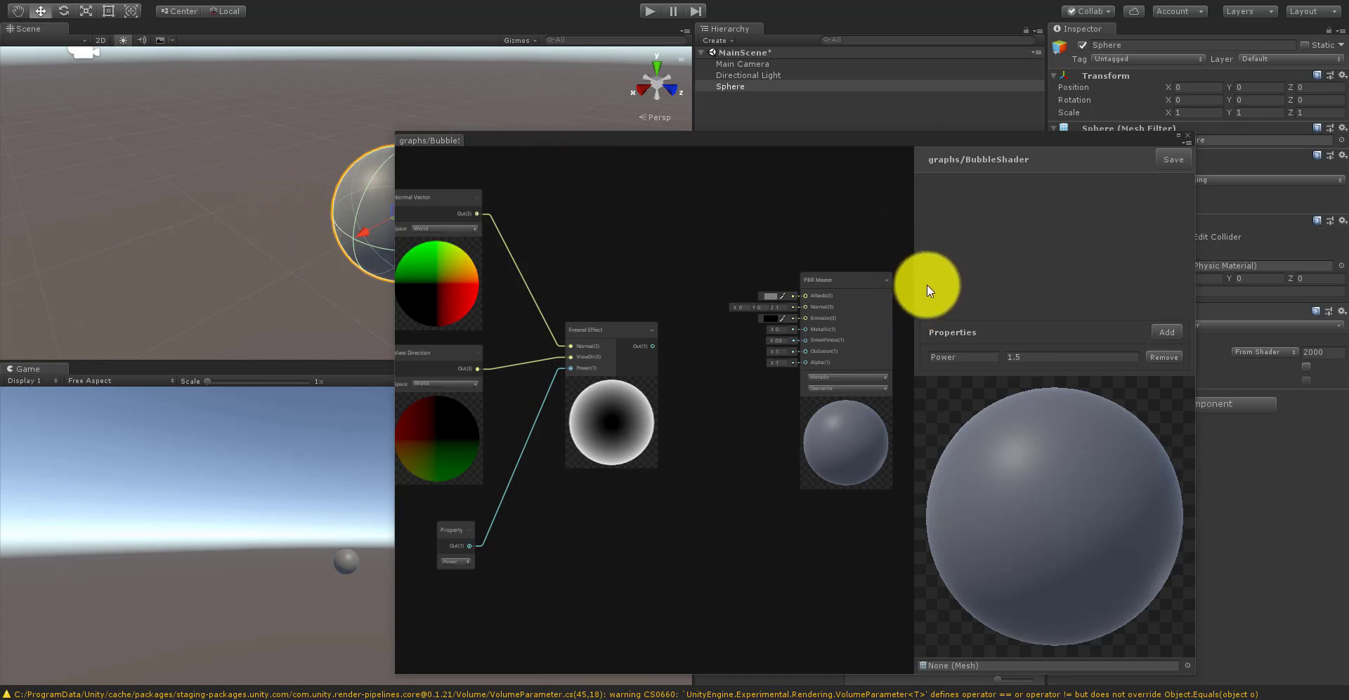
# Step: Add a Color property to the shader and set it to blue 3296FF (RGB 50, 150, 255) with alpha 150
pyautogui.click(1169, 329)
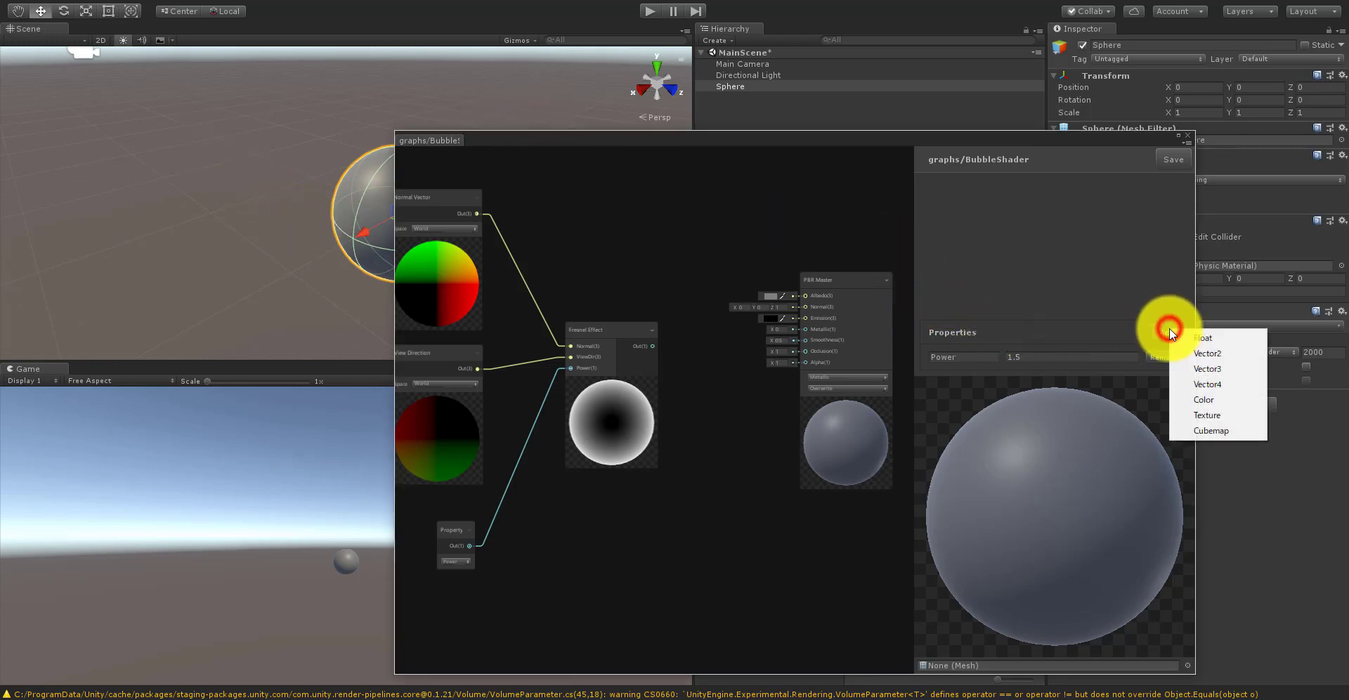
pyautogui.click(1196, 400)
pyautogui.click(972, 358)
pyautogui.click(1048, 357)
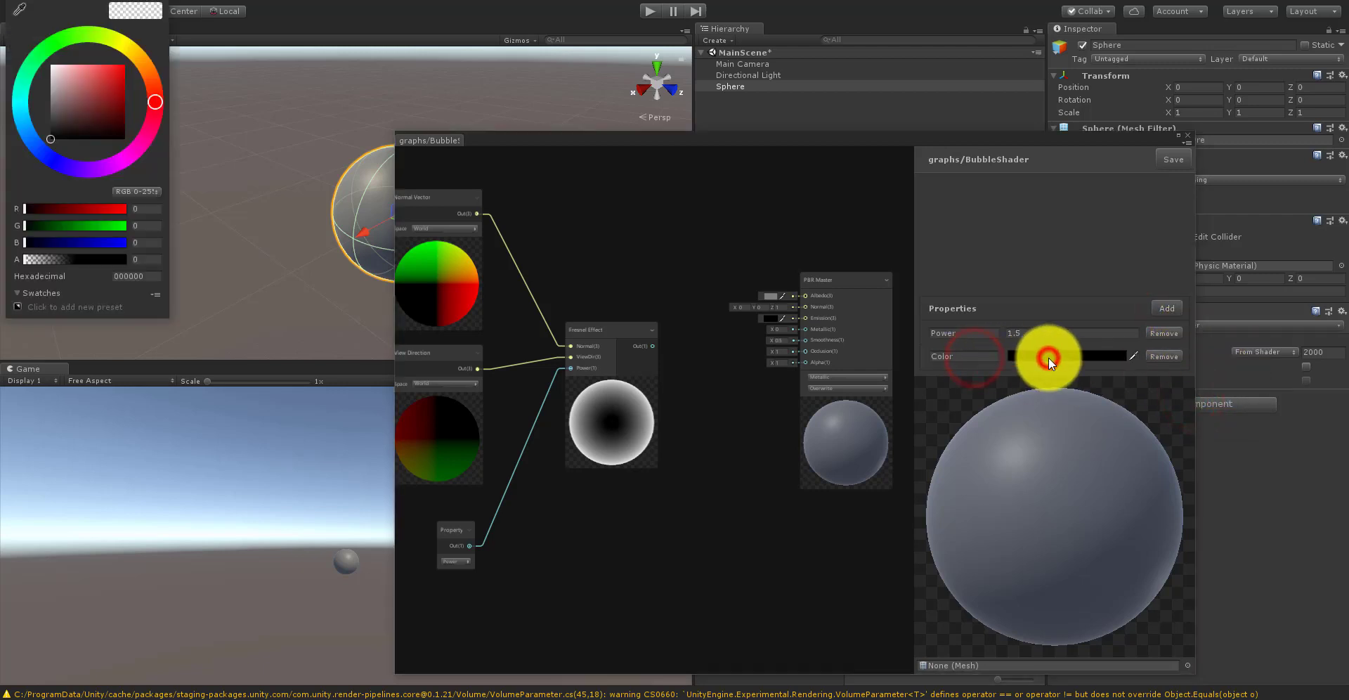
pyautogui.click(41, 137)
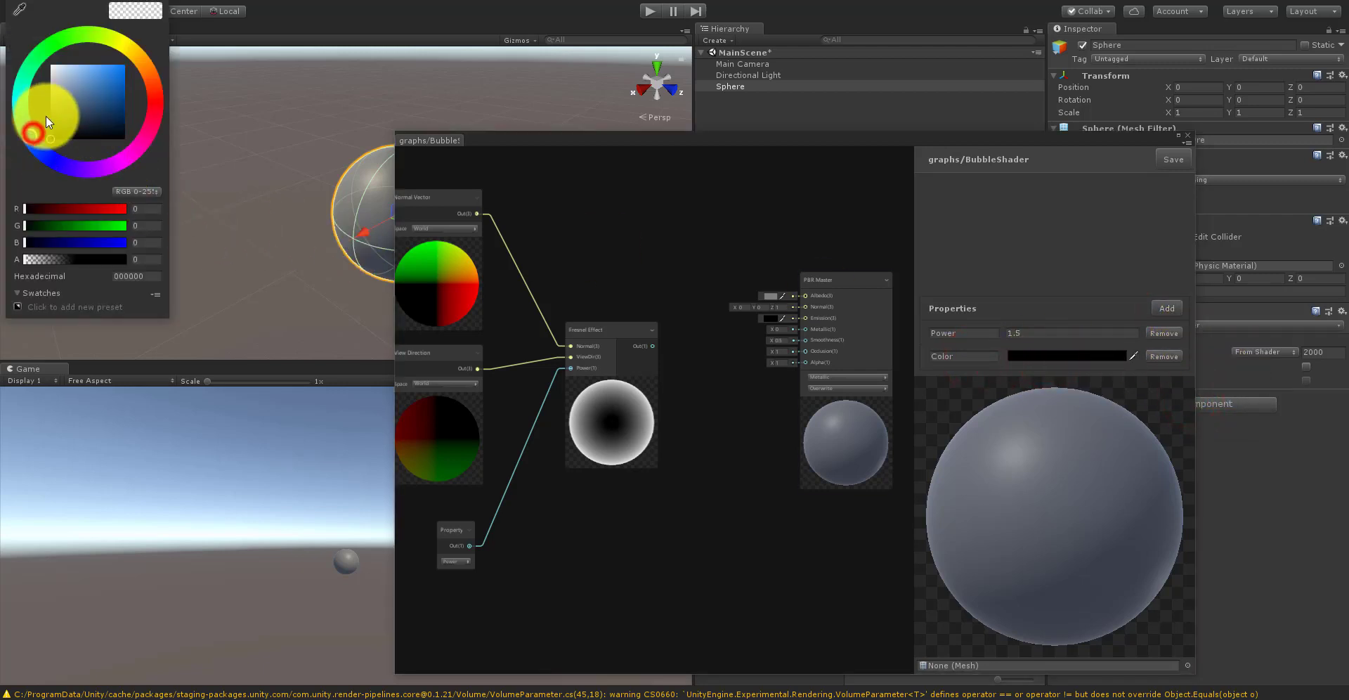
pyautogui.moveTo(53, 105)
pyautogui.mouseDown()
pyautogui.moveTo(125, 30)
pyautogui.moveTo(71, 204)
pyautogui.moveTo(129, 42)
pyautogui.moveTo(113, 57)
pyautogui.mouseUp()
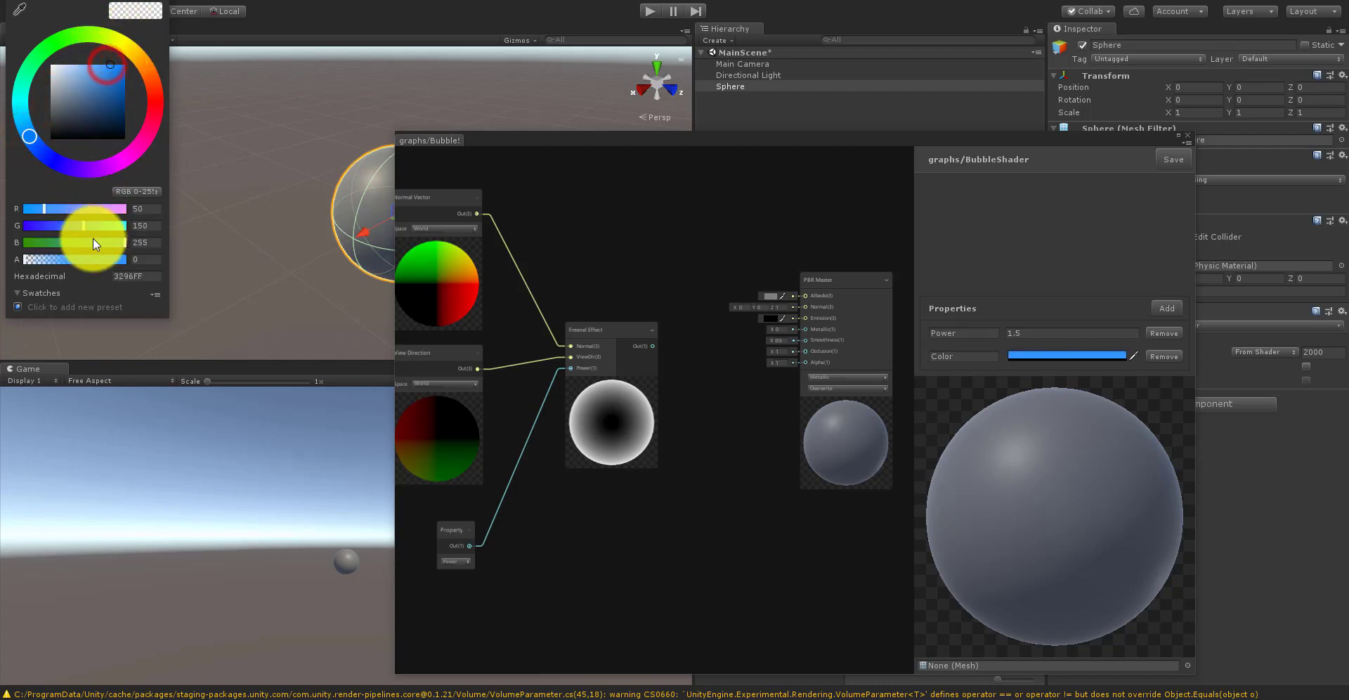
pyautogui.click(76, 259)
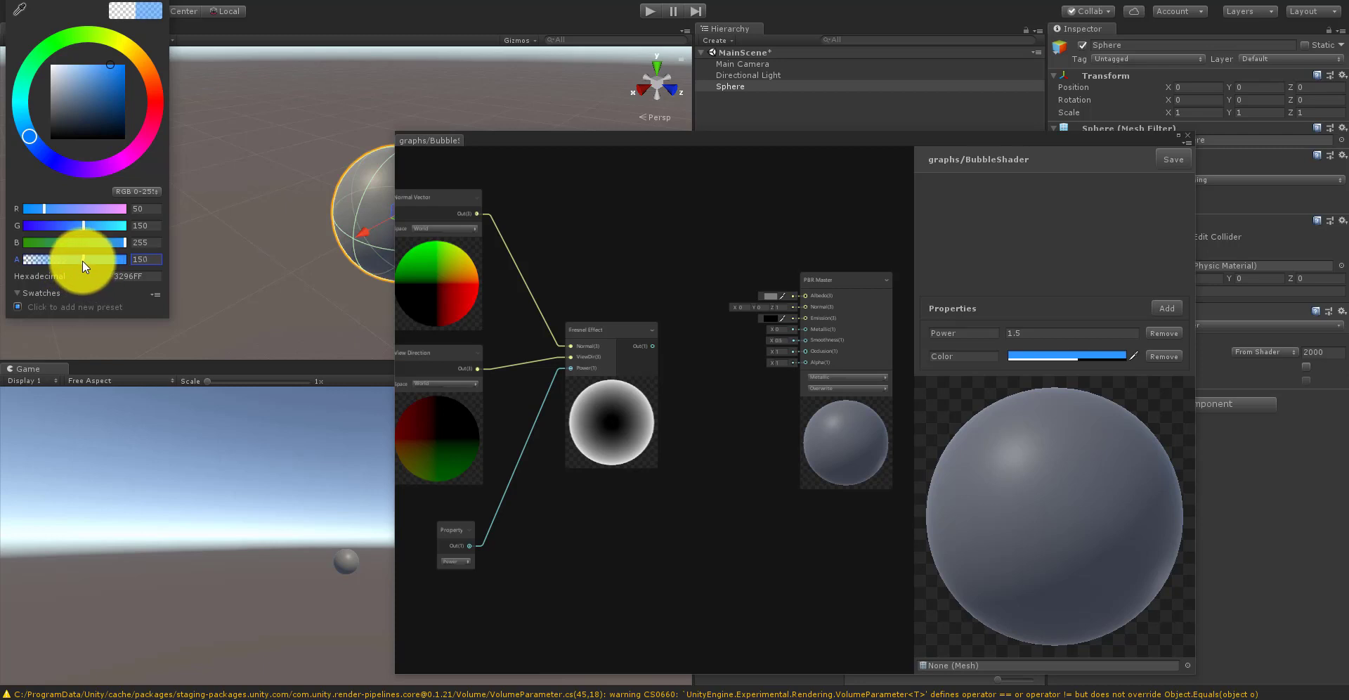
pyautogui.click(616, 426)
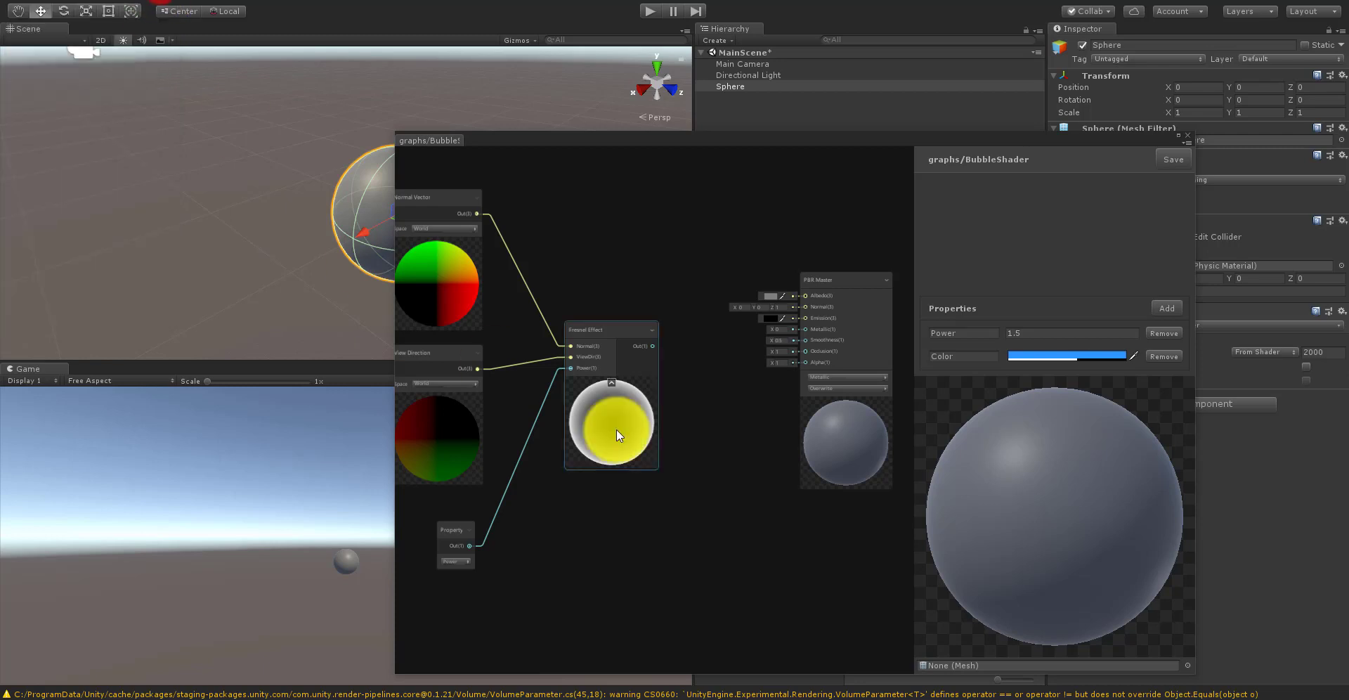
pyautogui.click(718, 425)
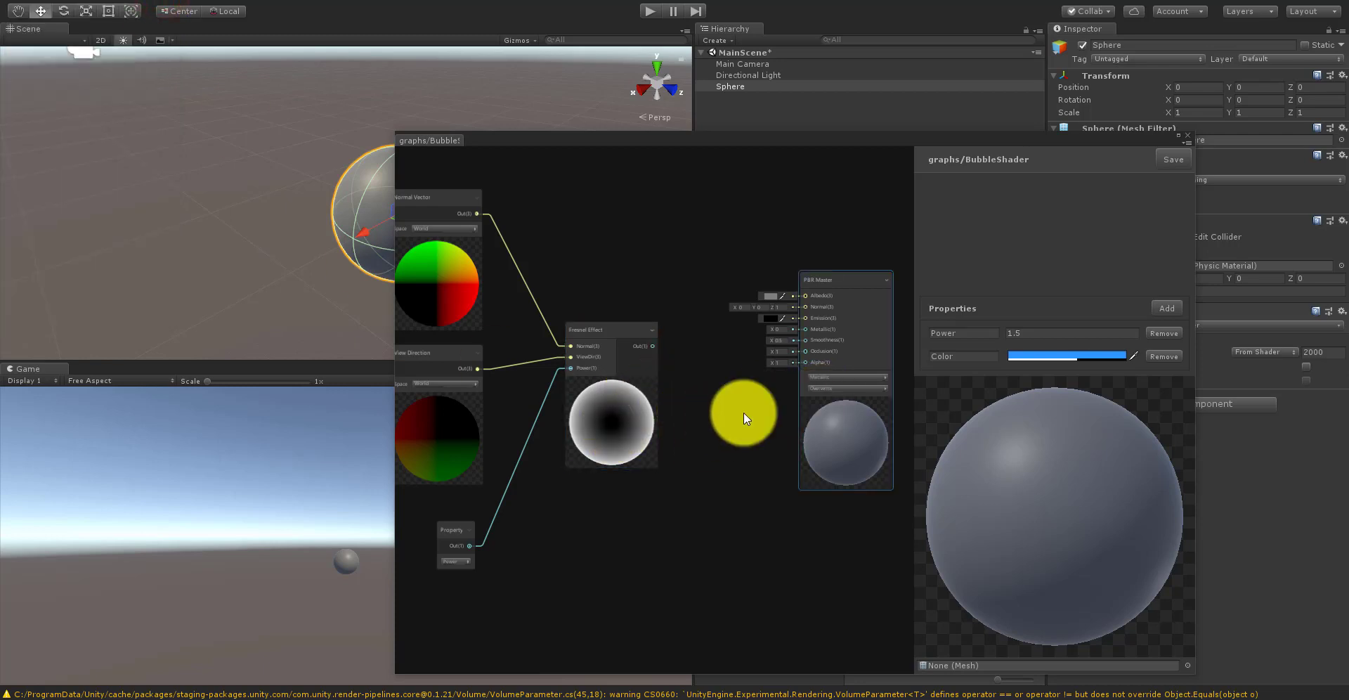
# Step: Set the PBR Master's blend mode to AlphaBlend and move the node farther from the Fresnel Effect node
pyautogui.scroll(3, 752, 394)
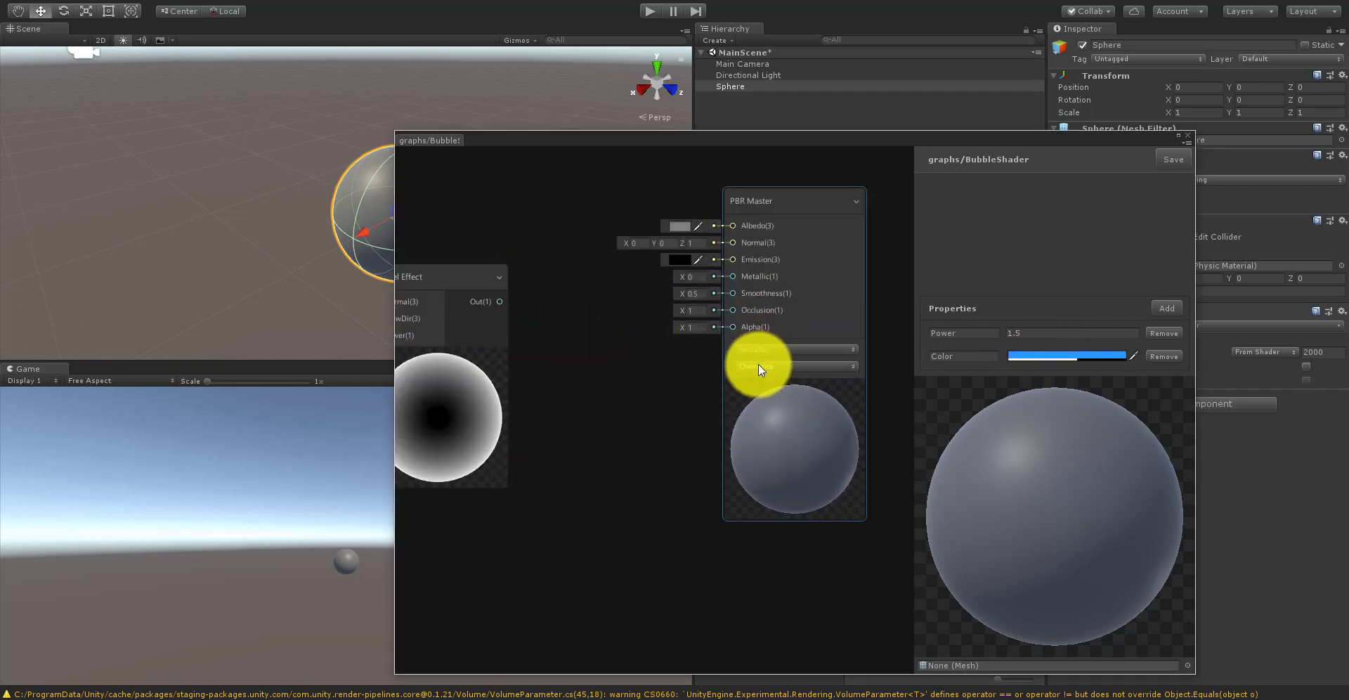
pyautogui.click(764, 367)
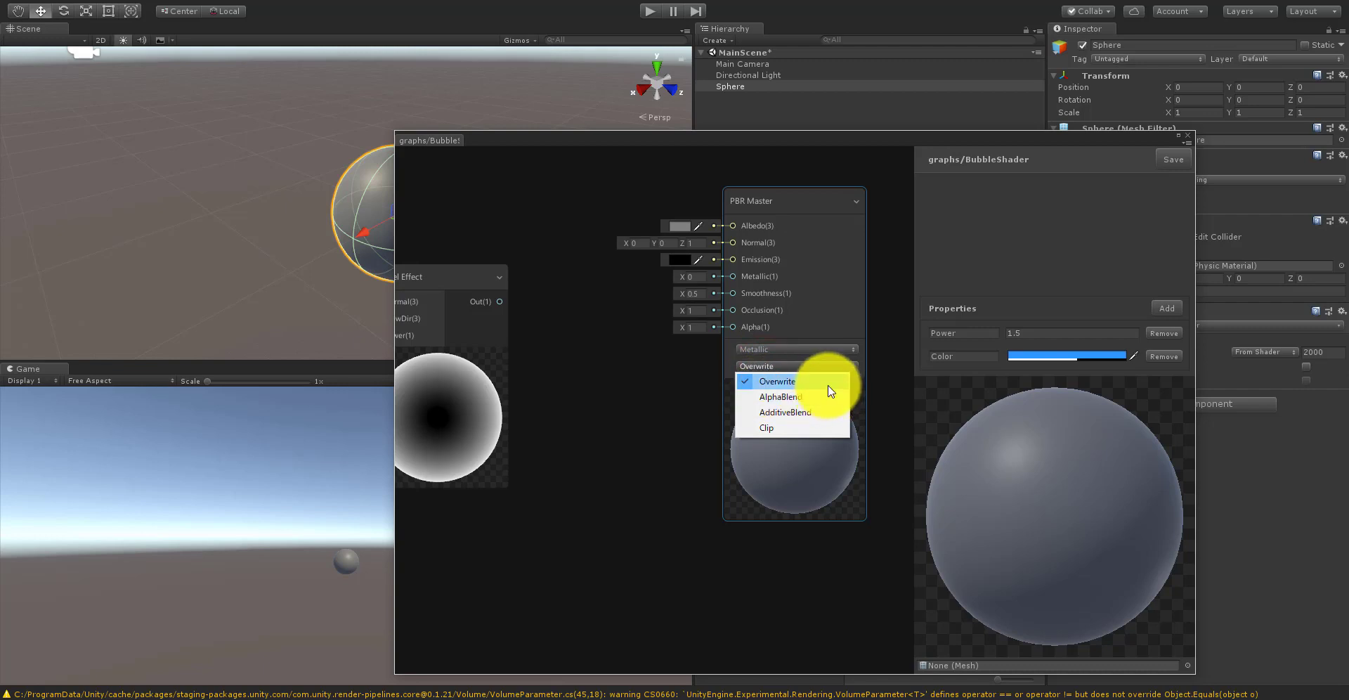
pyautogui.click(766, 398)
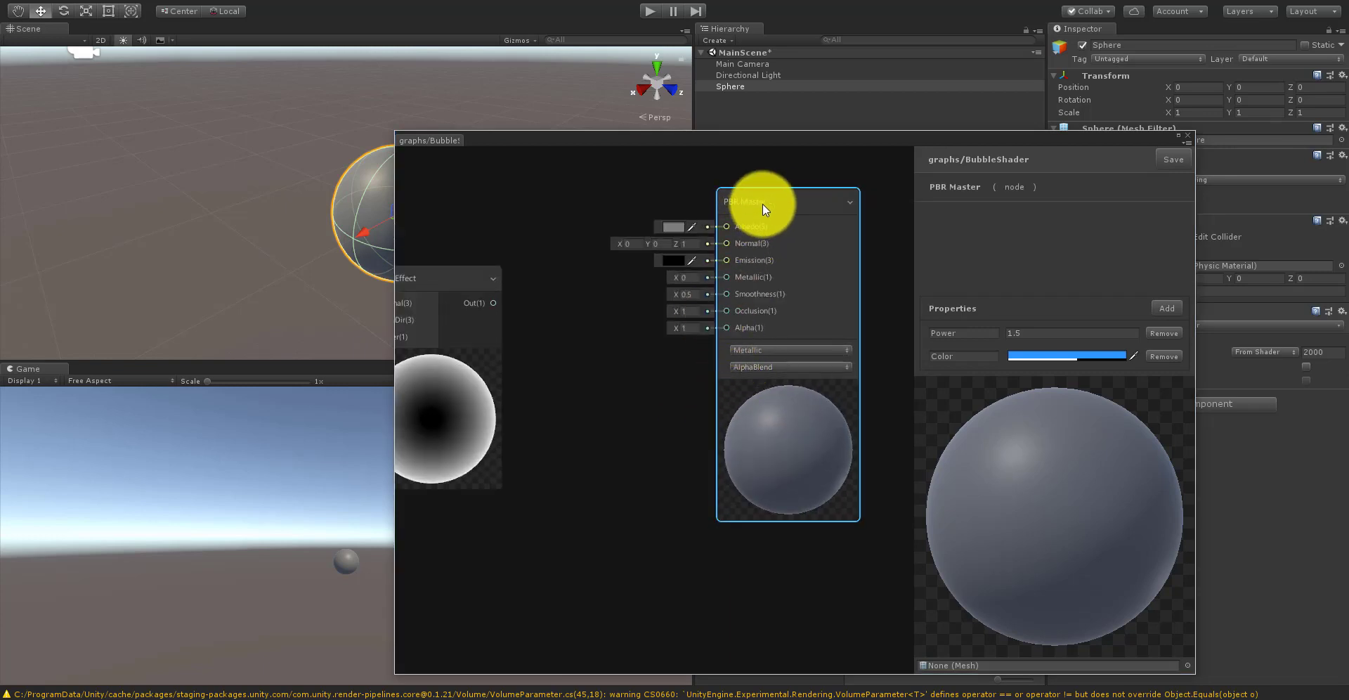
pyautogui.moveTo(761, 203); pyautogui.dragTo(801, 204)
pyautogui.scroll(-3, 831, 220)
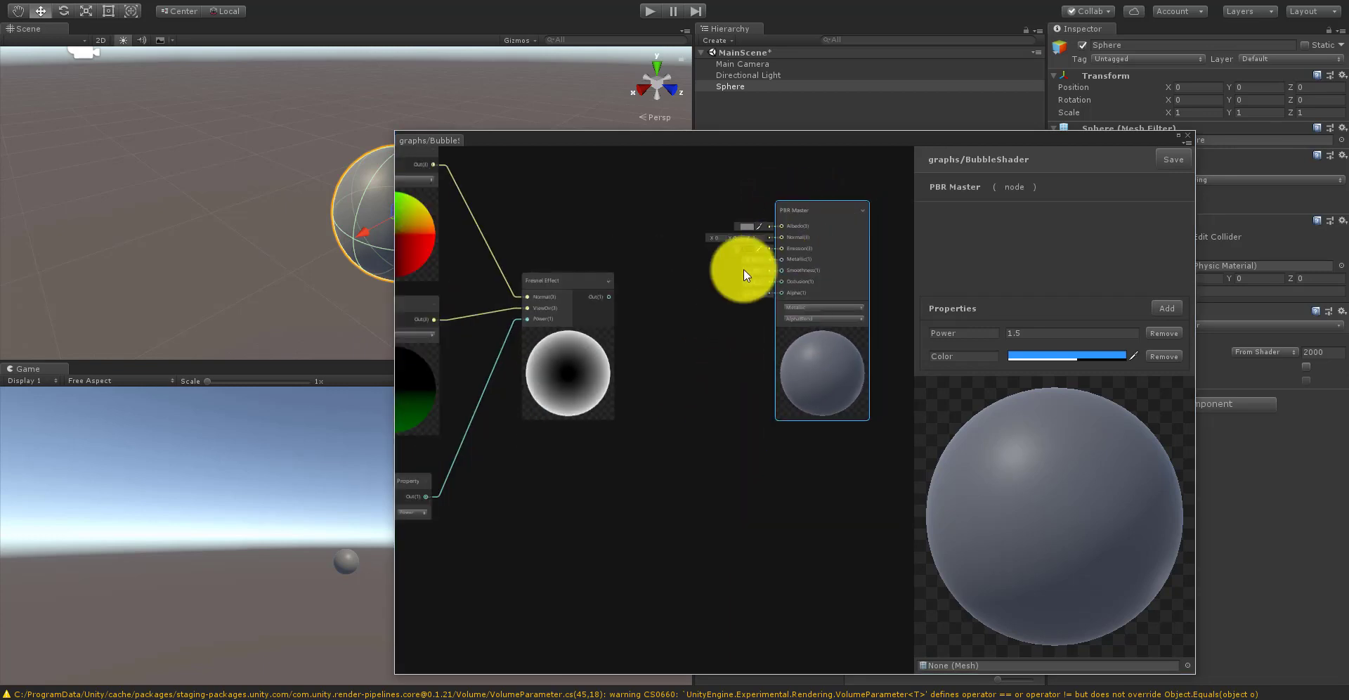
pyautogui.scroll(3, 745, 299)
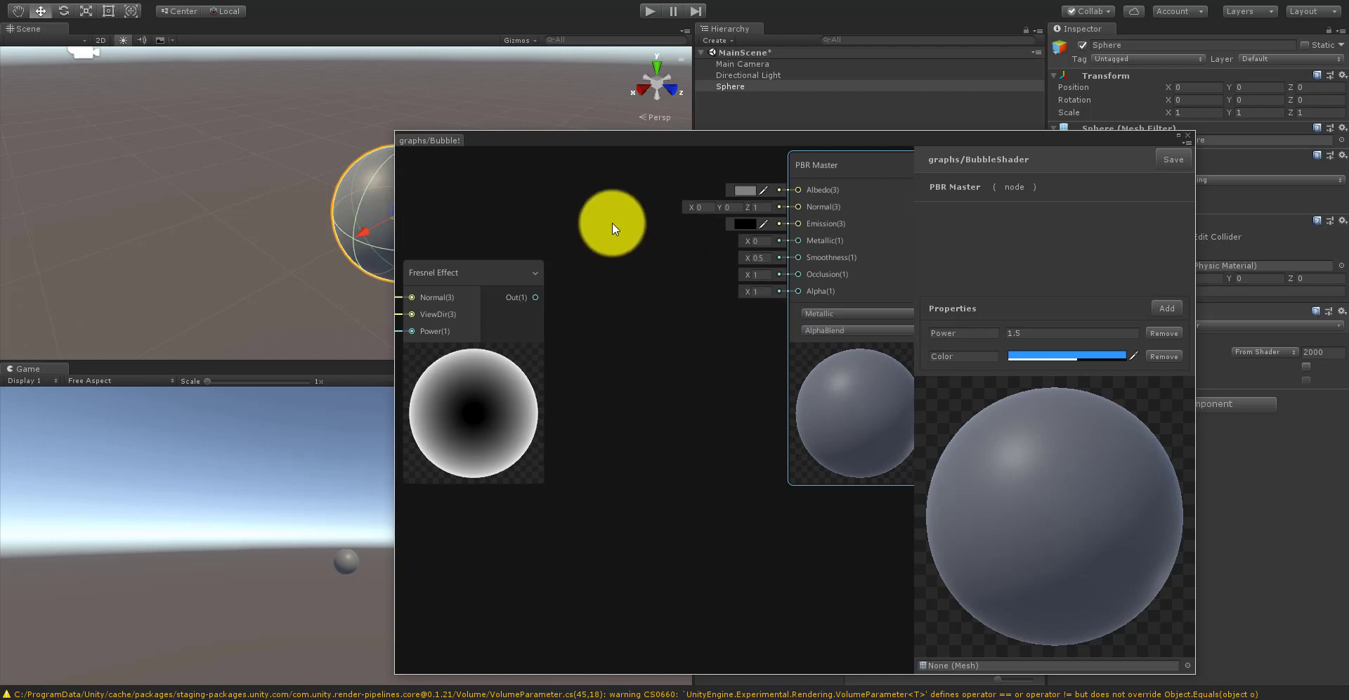
# Step: Add a Property node above the Fresnel Effect node and assign it the Color property
pyautogui.scroll(-3, 696, 297)
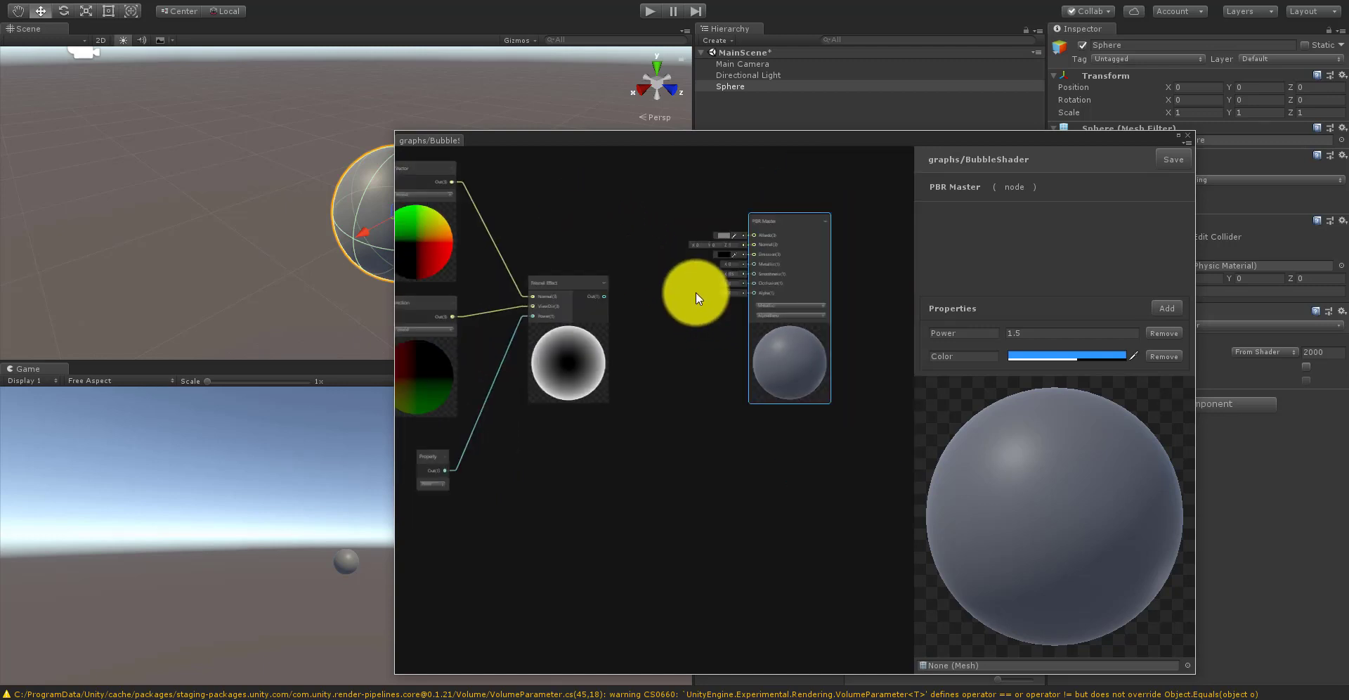
pyautogui.moveTo(678, 301); pyautogui.dragTo(712, 316, button='middle')
pyautogui.moveTo(662, 255); pyautogui.dragTo(724, 338, button='middle')
pyautogui.scroll(2, 659, 298)
pyautogui.rightClick(633, 288)
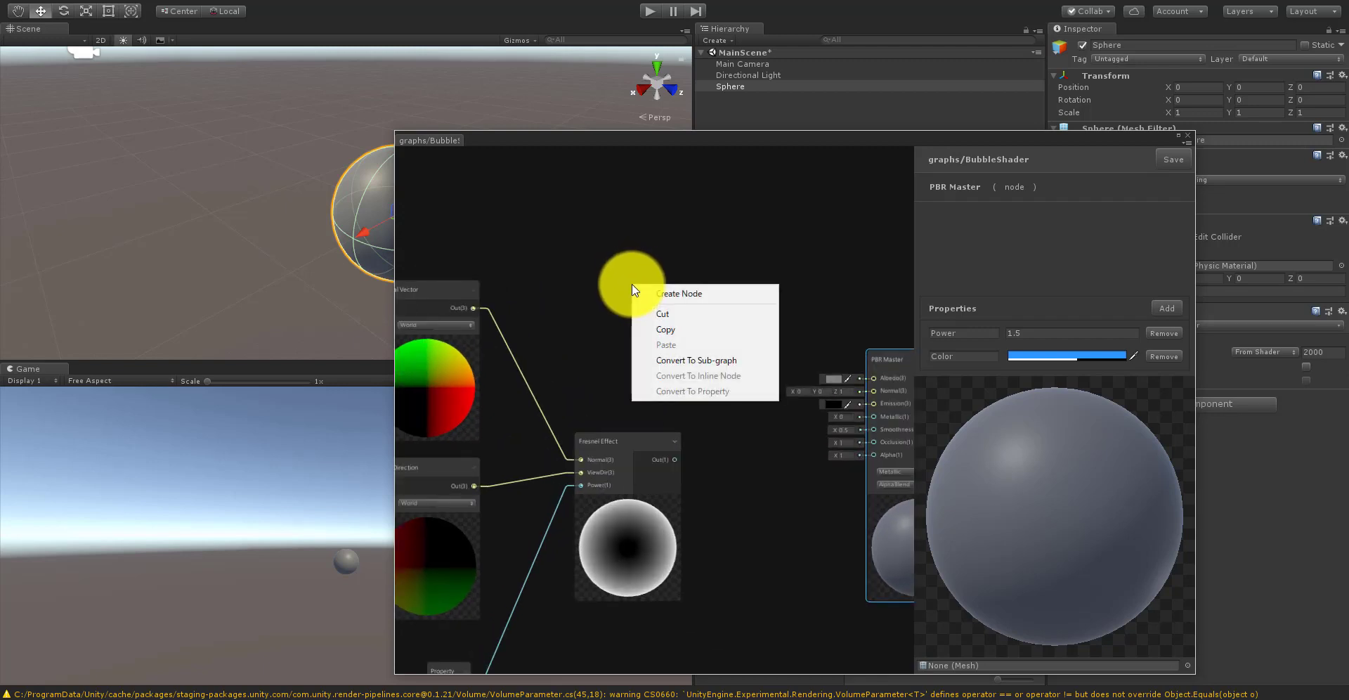
pyautogui.click(645, 293)
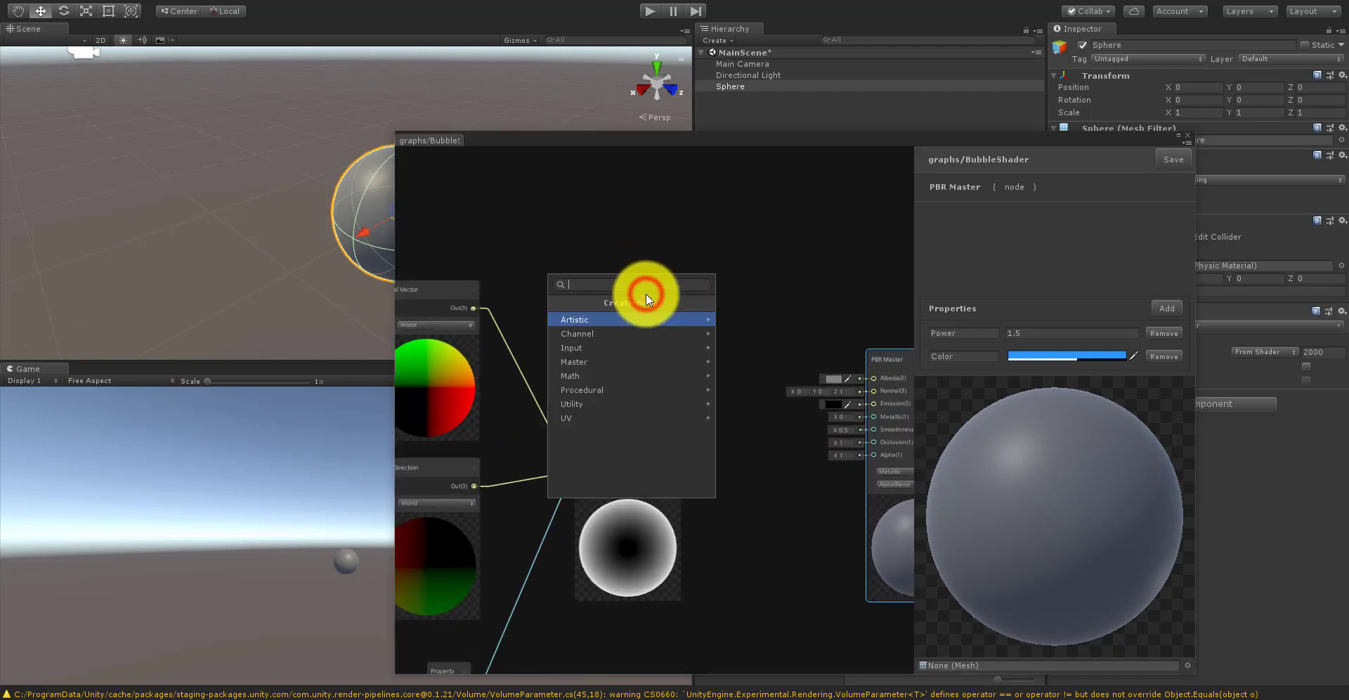
pyautogui.write('ciki')
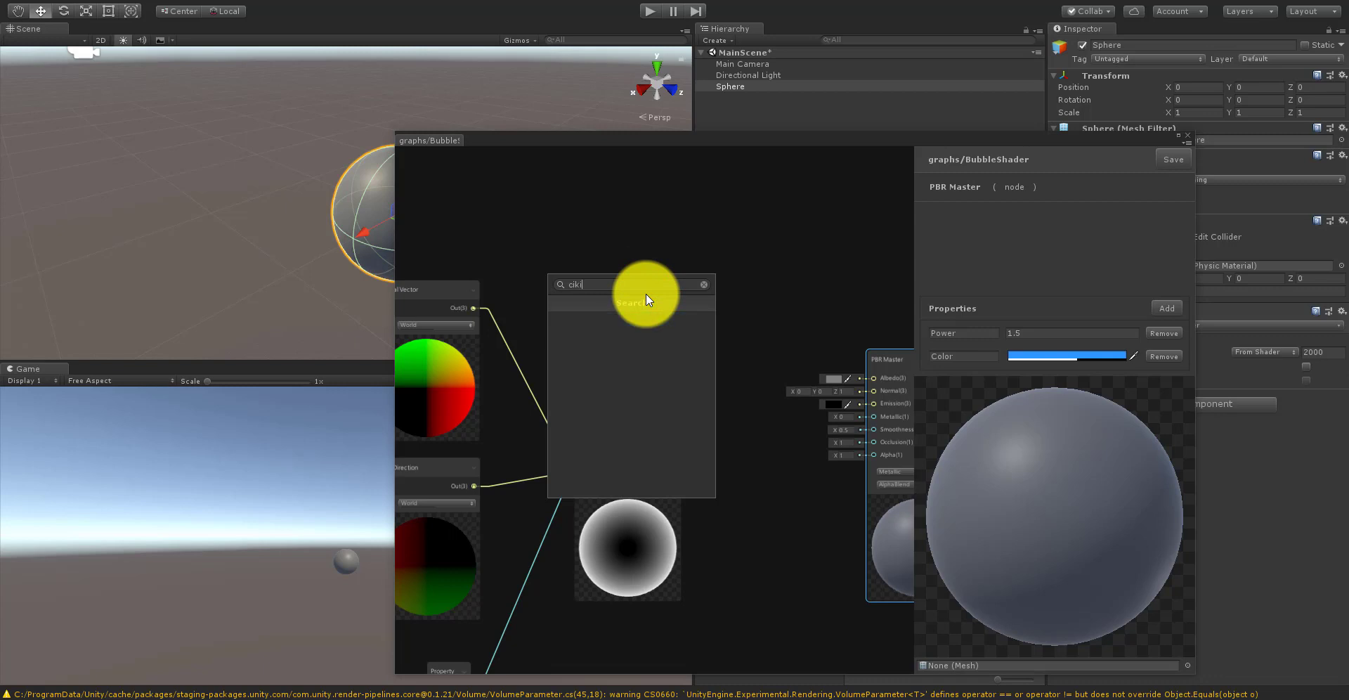
pyautogui.press('BackSpace')
pyautogui.press('BackSpace')
pyautogui.write('proper')
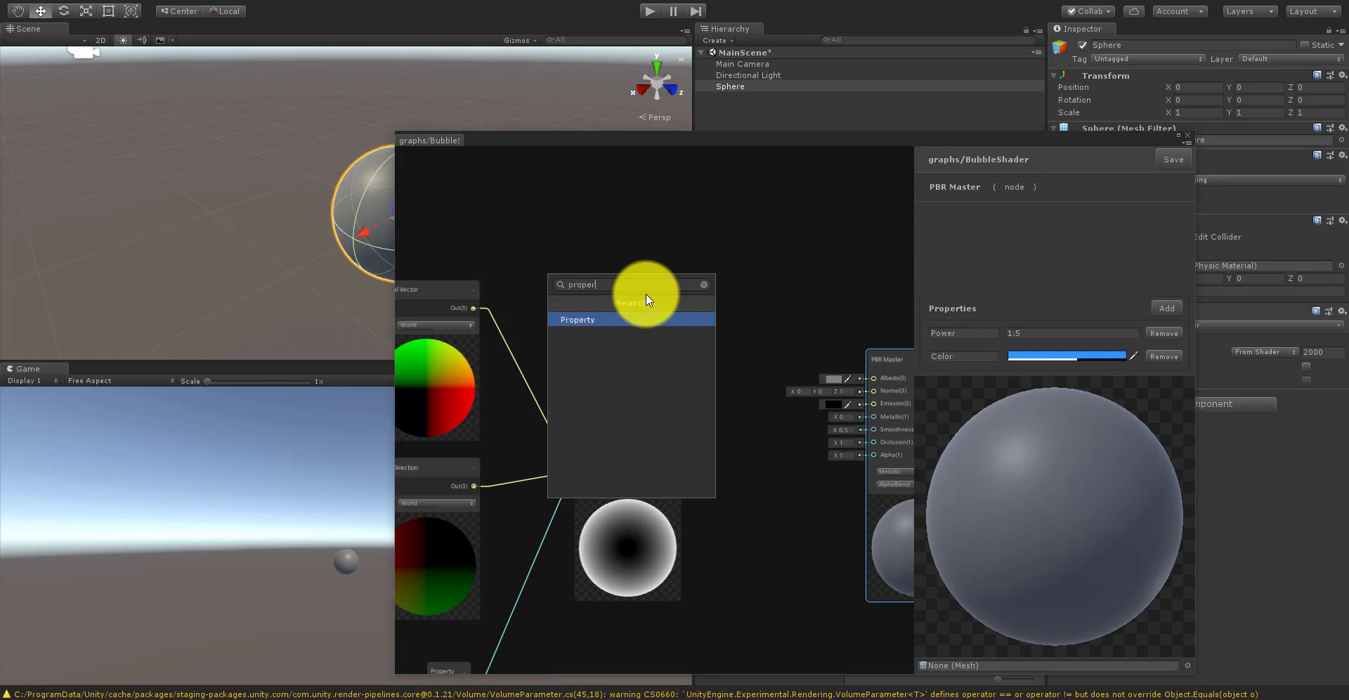
pyautogui.press('Return')
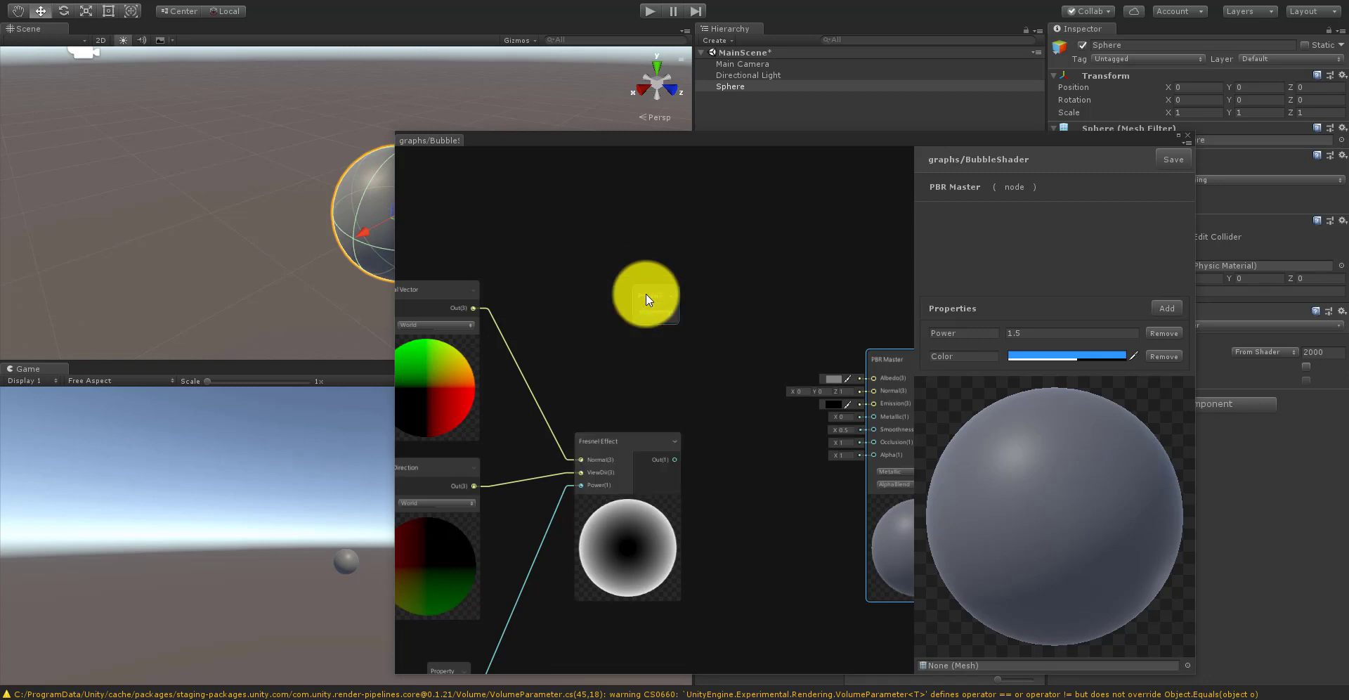
pyautogui.scroll(2, 656, 308)
pyautogui.click(658, 311)
pyautogui.click(664, 341)
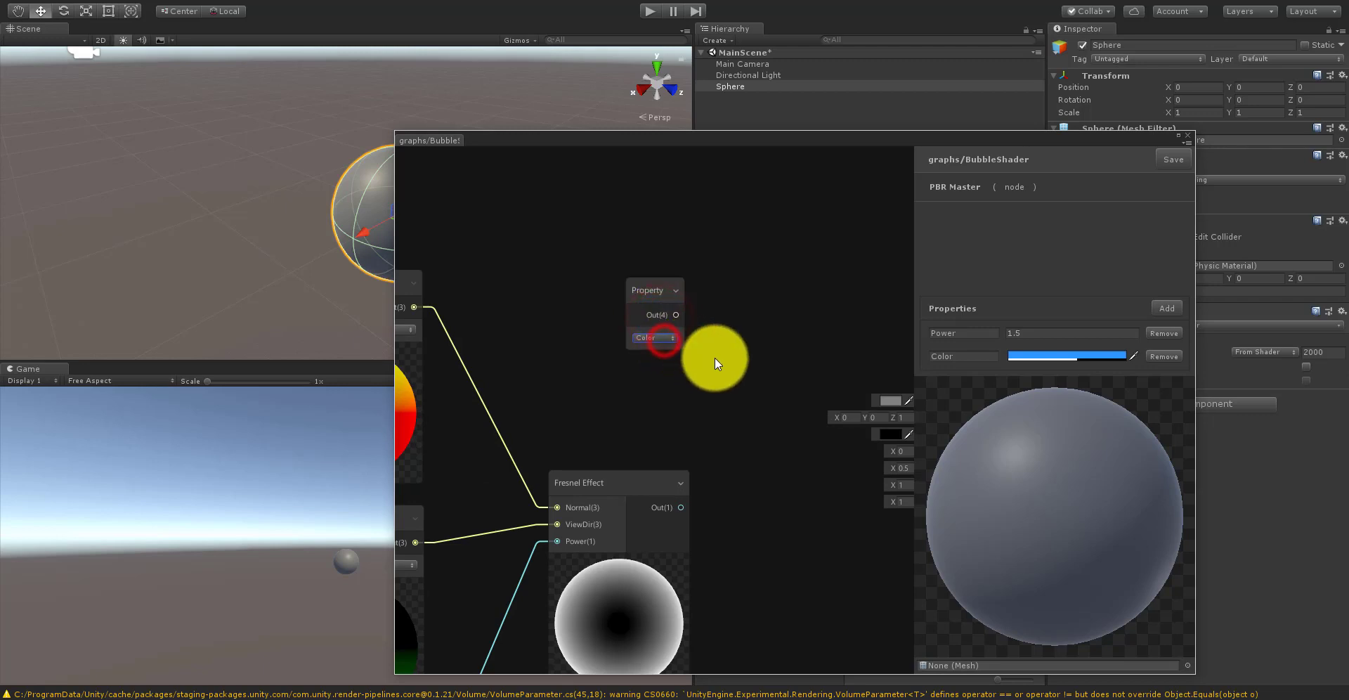
# Step: Connect the Color property node's output to the PBR Master's Albedo input
pyautogui.moveTo(714, 357); pyautogui.dragTo(618, 278, button='middle')
pyautogui.moveTo(579, 238); pyautogui.dragTo(847, 353)
pyautogui.moveTo(823, 282); pyautogui.dragTo(709, 211, button='middle')
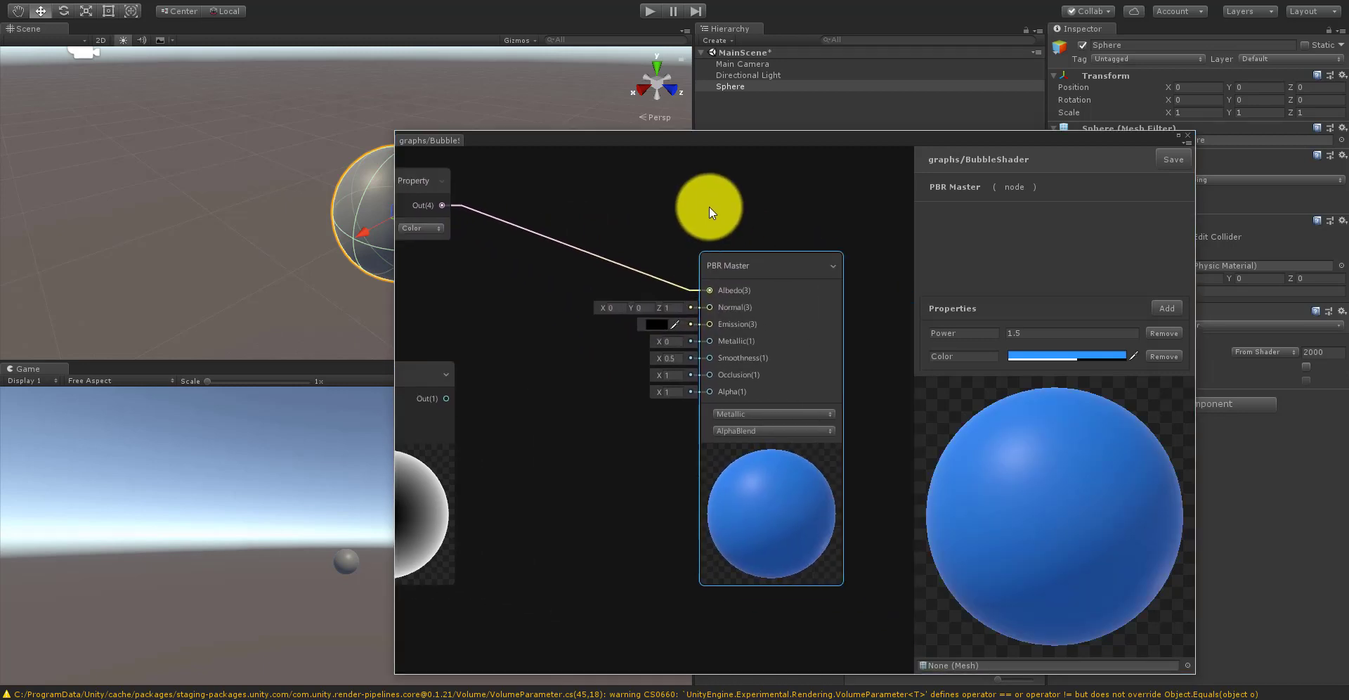
# Step: Move the PBR Master node farther from the Color property and Fresnel Effect nodes to make room between them
pyautogui.scroll(-1, 711, 213)
pyautogui.moveTo(758, 250); pyautogui.dragTo(881, 241)
pyautogui.scroll(-2, 778, 208)
pyautogui.click(819, 211)
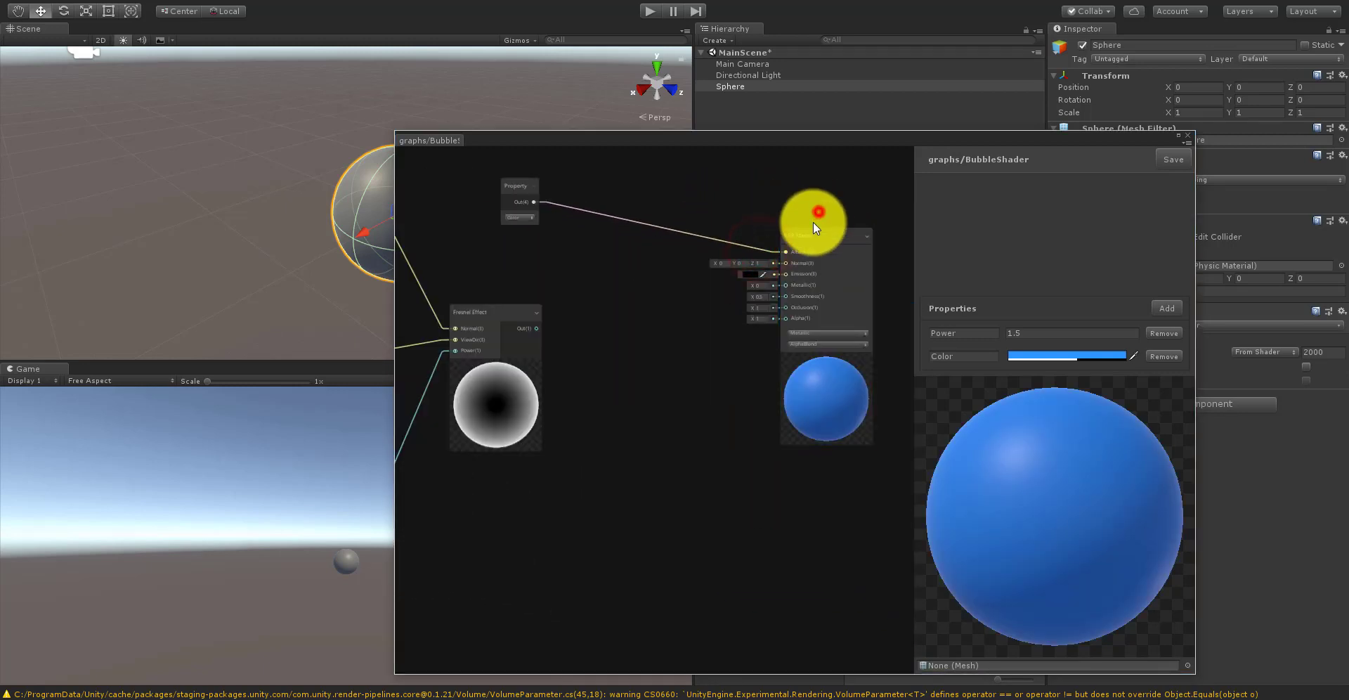
pyautogui.scroll(3, 814, 236)
pyautogui.moveTo(839, 233); pyautogui.dragTo(799, 272, button='middle')
pyautogui.moveTo(799, 272); pyautogui.dragTo(817, 234)
pyautogui.scroll(-3, 819, 235)
pyautogui.moveTo(652, 244); pyautogui.dragTo(778, 301, button='middle')
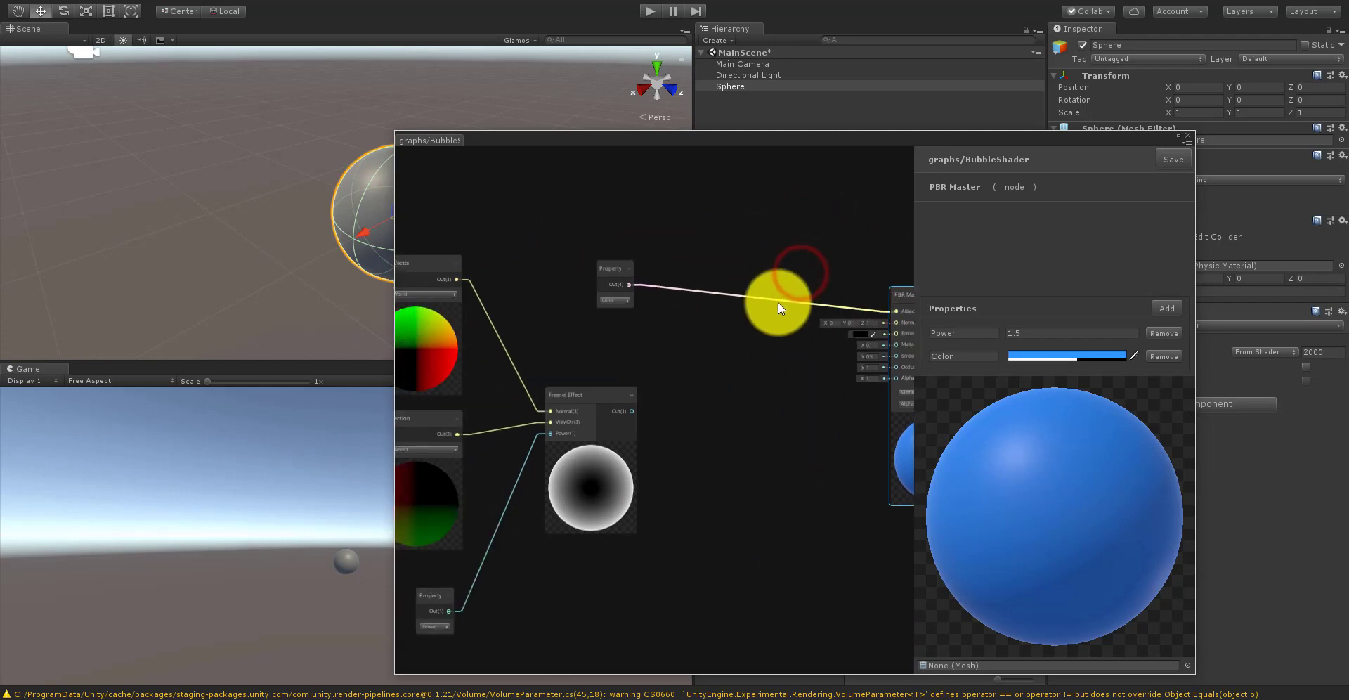
# Step: Move the Color property node up to widen the gap above the Fresnel Effect node
pyautogui.scroll(3, 639, 297)
pyautogui.scroll(-5, 661, 310)
pyautogui.scroll(3, 663, 310)
pyautogui.click(597, 265)
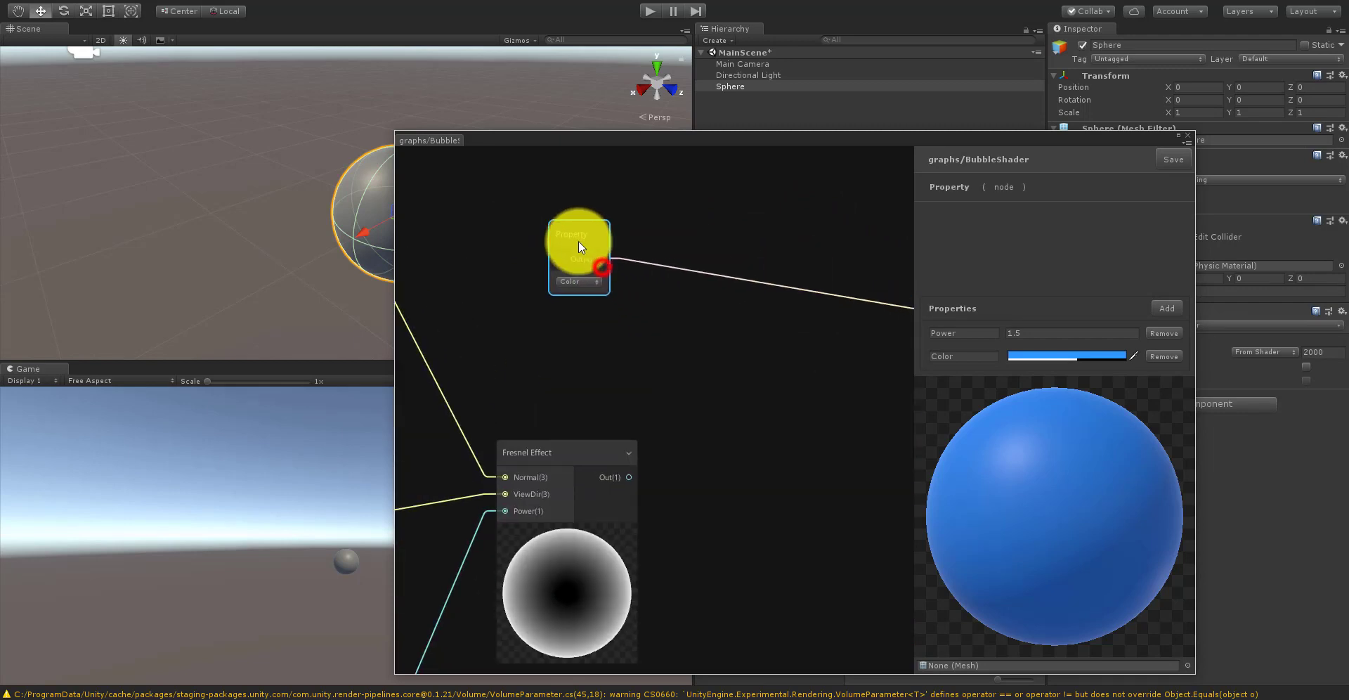
pyautogui.moveTo(579, 240); pyautogui.dragTo(610, 373, button='middle')
pyautogui.moveTo(610, 373); pyautogui.dragTo(579, 321)
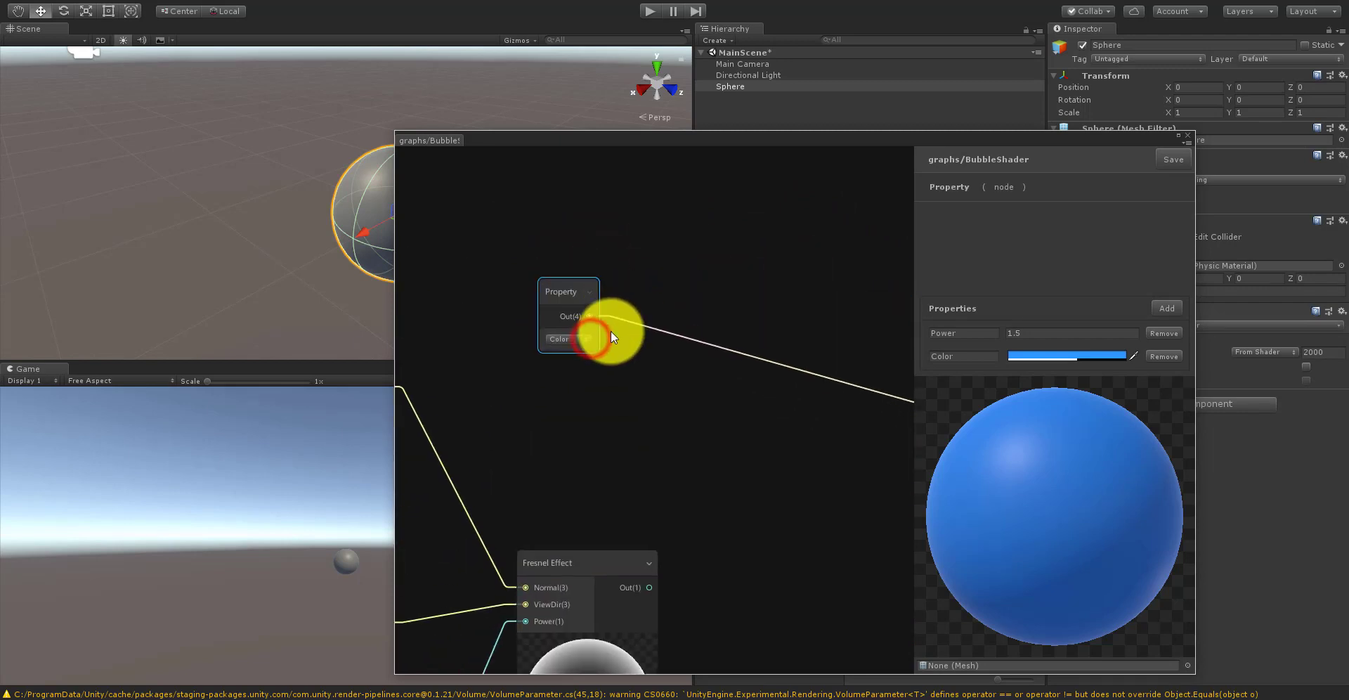
# Step: Add a Split node below the Color property node and connect the property's output to the Split input
pyautogui.rightClick(672, 306)
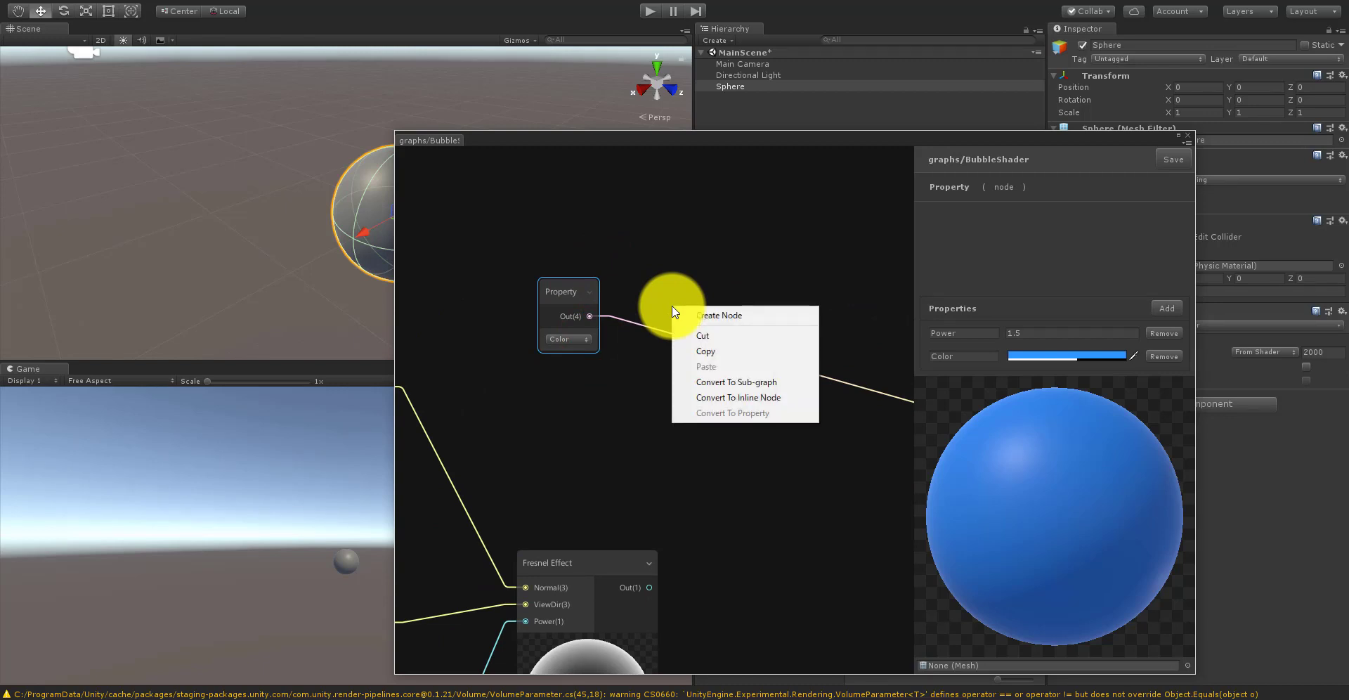
pyautogui.click(685, 313)
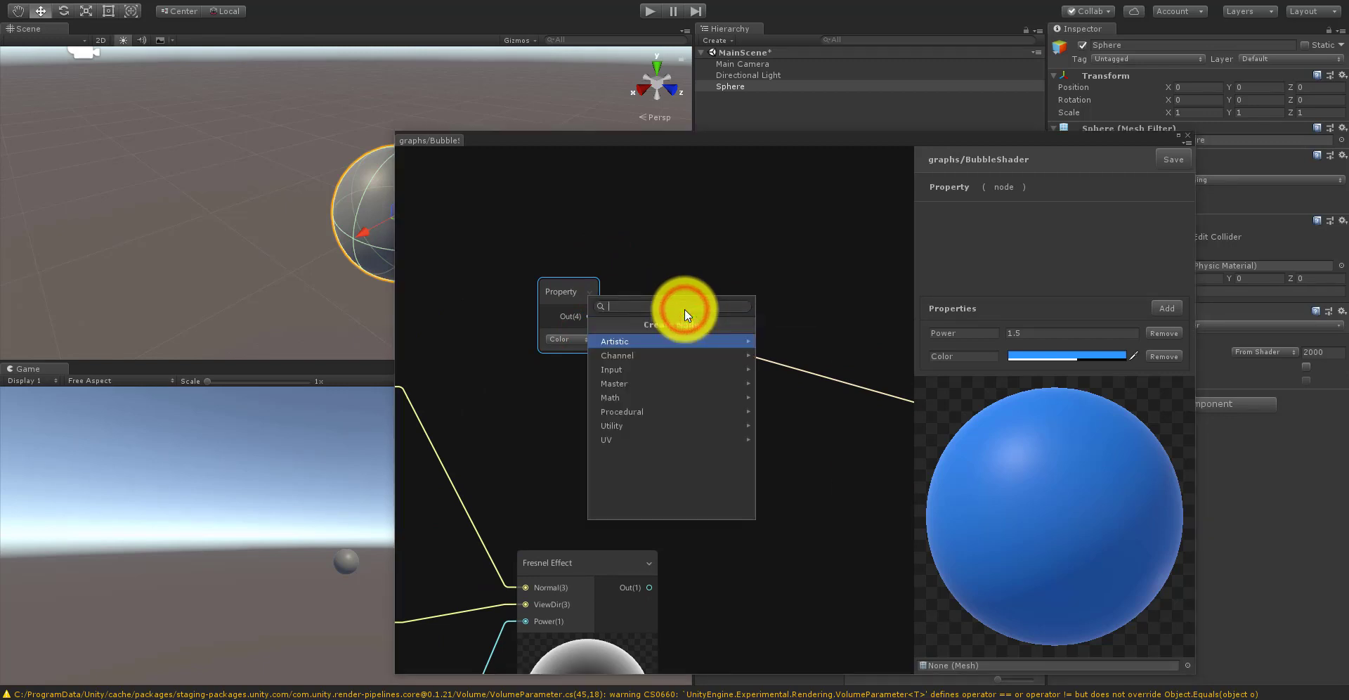
pyautogui.write('split')
pyautogui.click(676, 341)
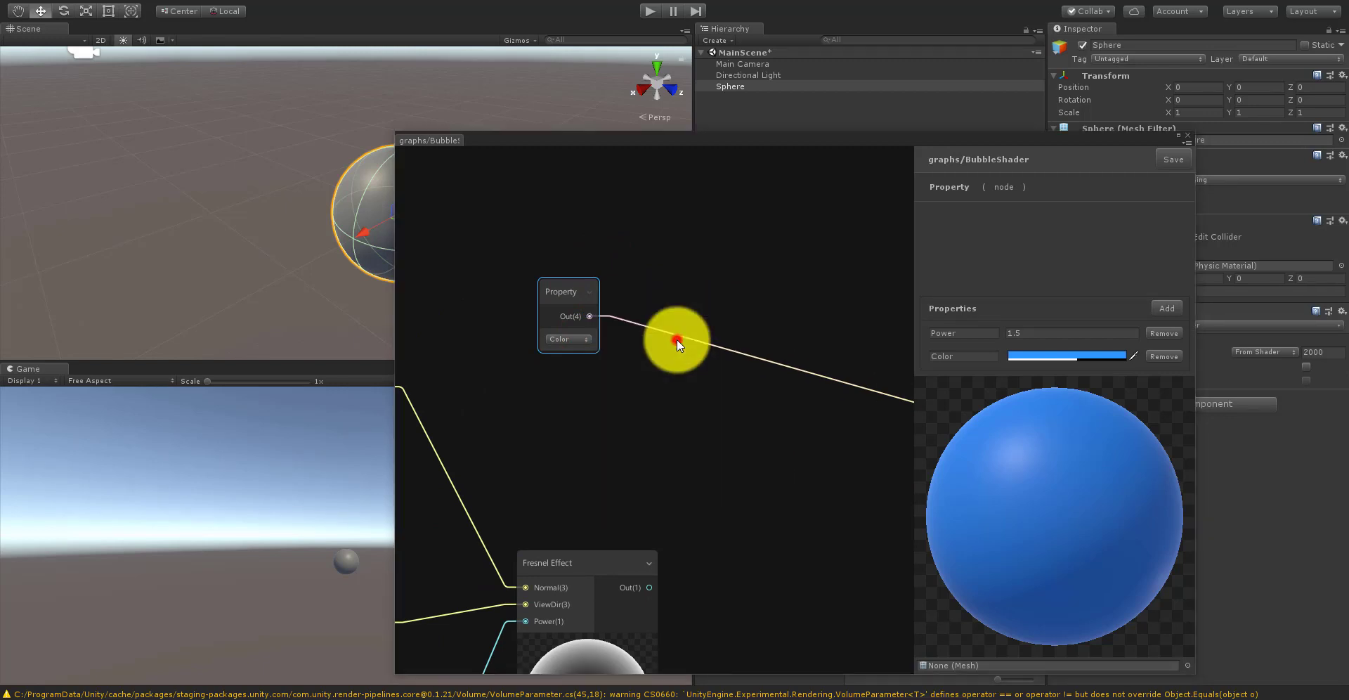
pyautogui.moveTo(558, 285); pyautogui.dragTo(638, 330)
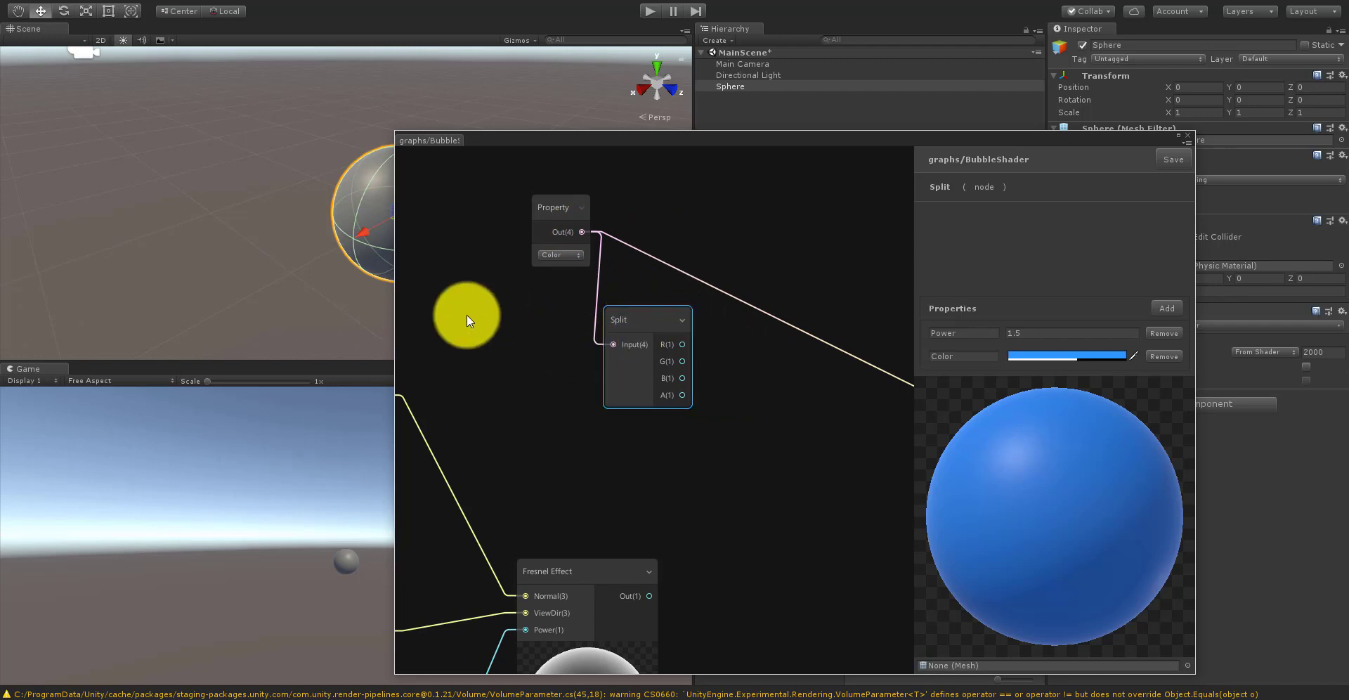
# Step: Move the PBR Master node up and away so its Albedo input is roughly level with the Color property node
pyautogui.moveTo(774, 407); pyautogui.dragTo(583, 318, button='middle')
pyautogui.scroll(-4, 583, 318)
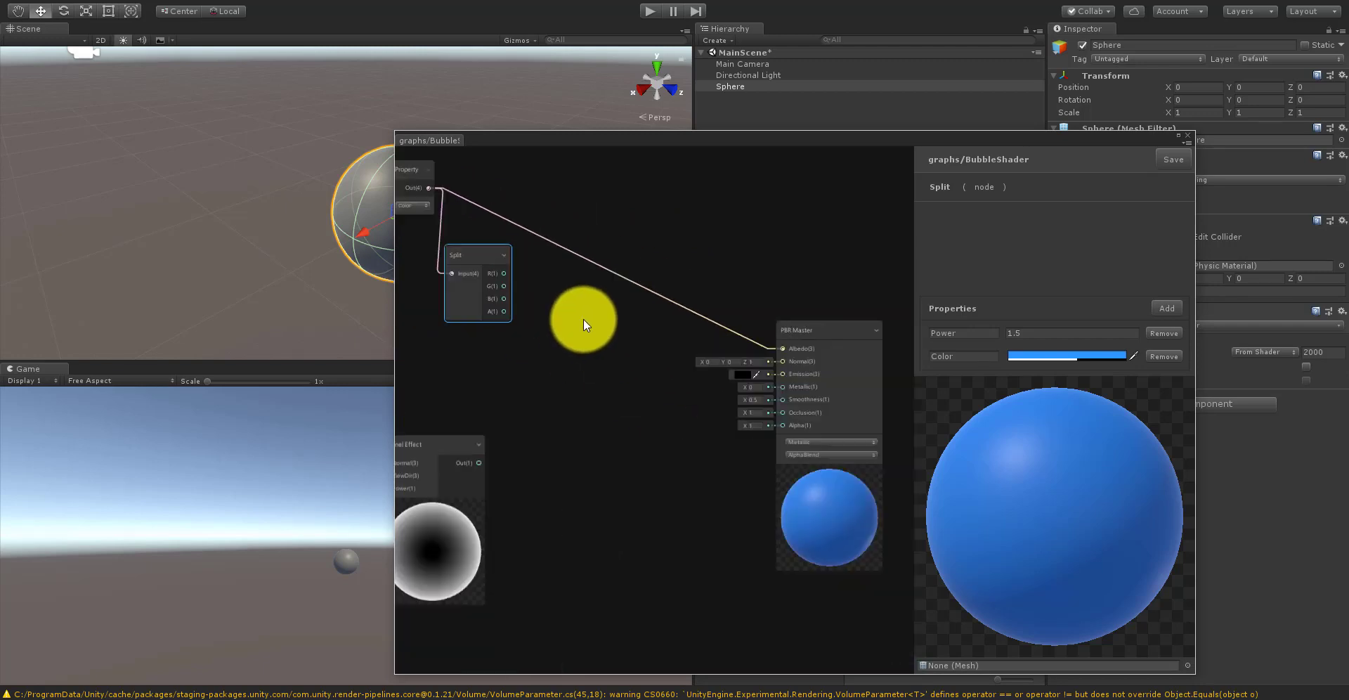
pyautogui.moveTo(773, 329); pyautogui.dragTo(865, 195)
pyautogui.moveTo(547, 309); pyautogui.dragTo(530, 323, button='middle')
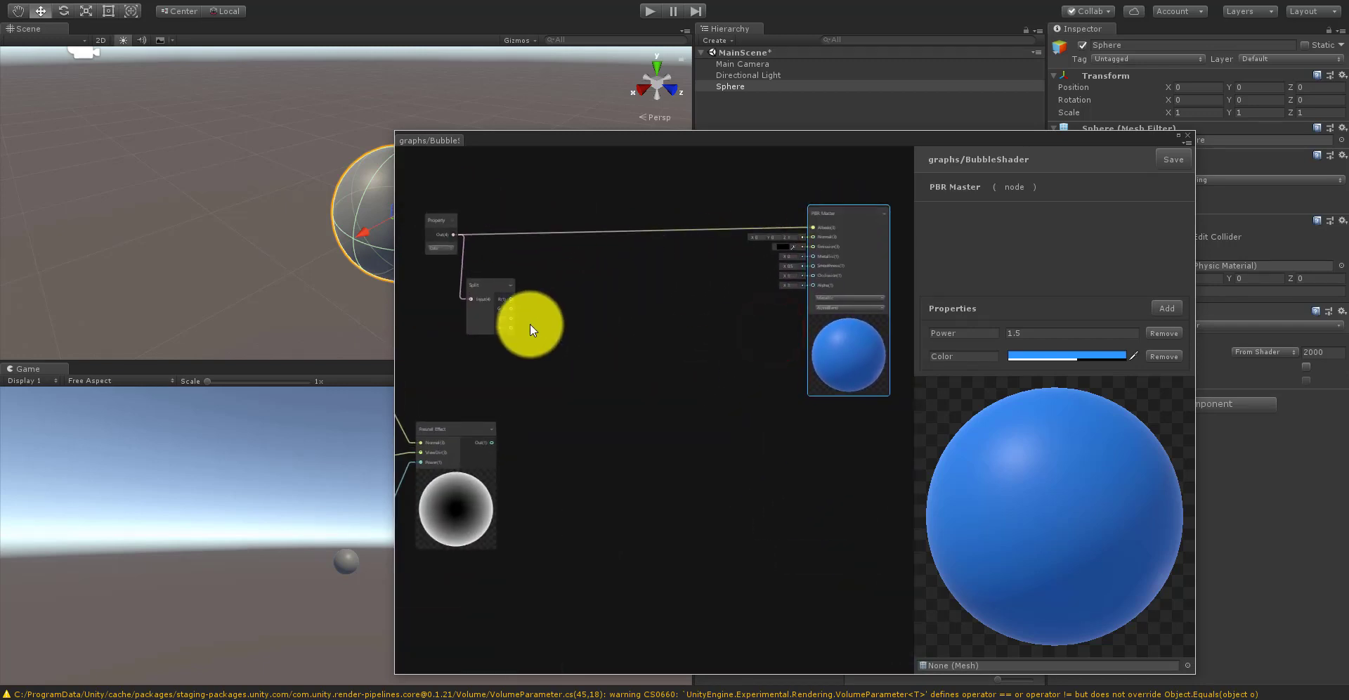
# Step: Add a Multiply node between the Split and Fresnel Effect nodes and the PBR Master
pyautogui.moveTo(461, 346); pyautogui.dragTo(588, 322, button='middle')
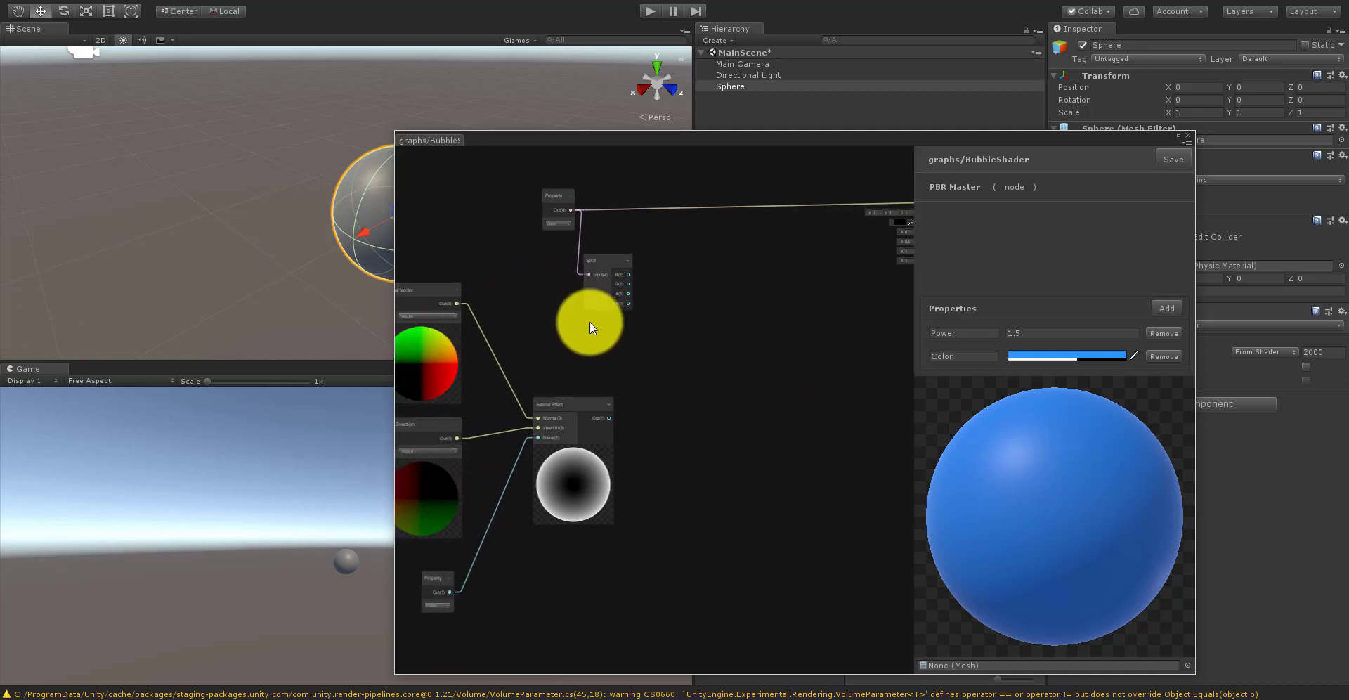
pyautogui.scroll(3, 648, 311)
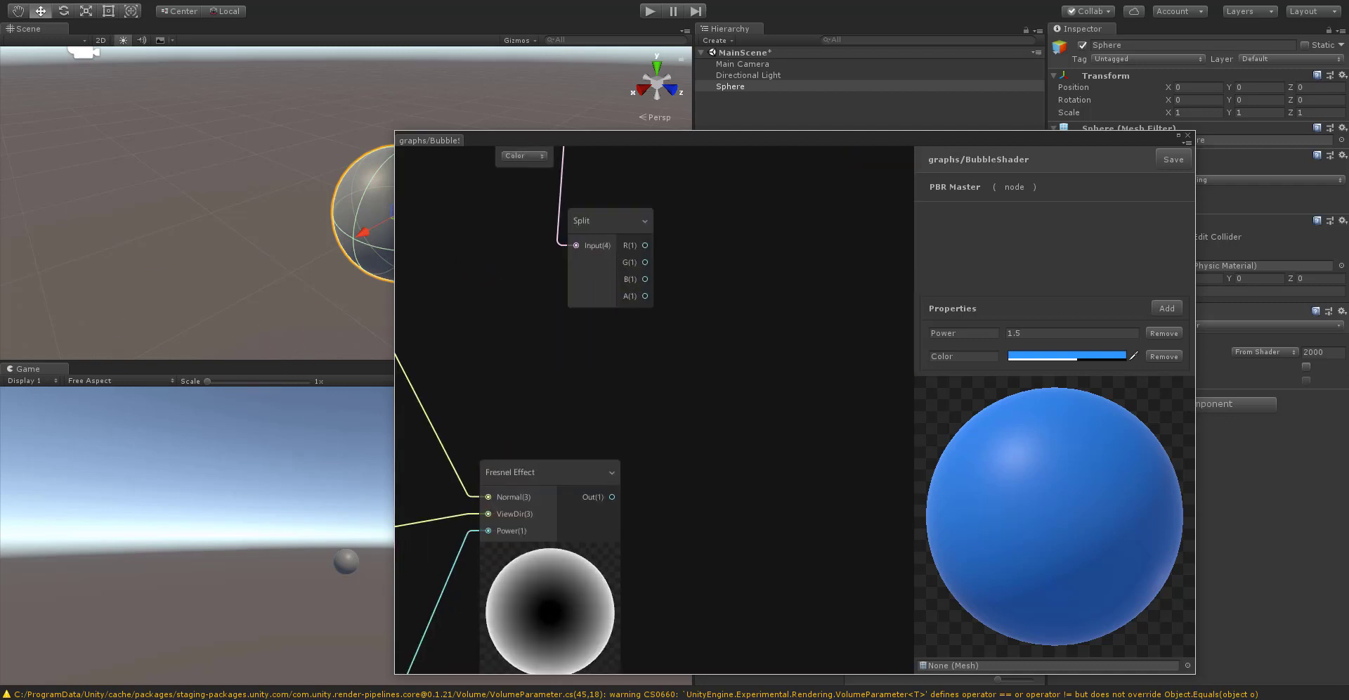
pyautogui.scroll(-3, 614, 336)
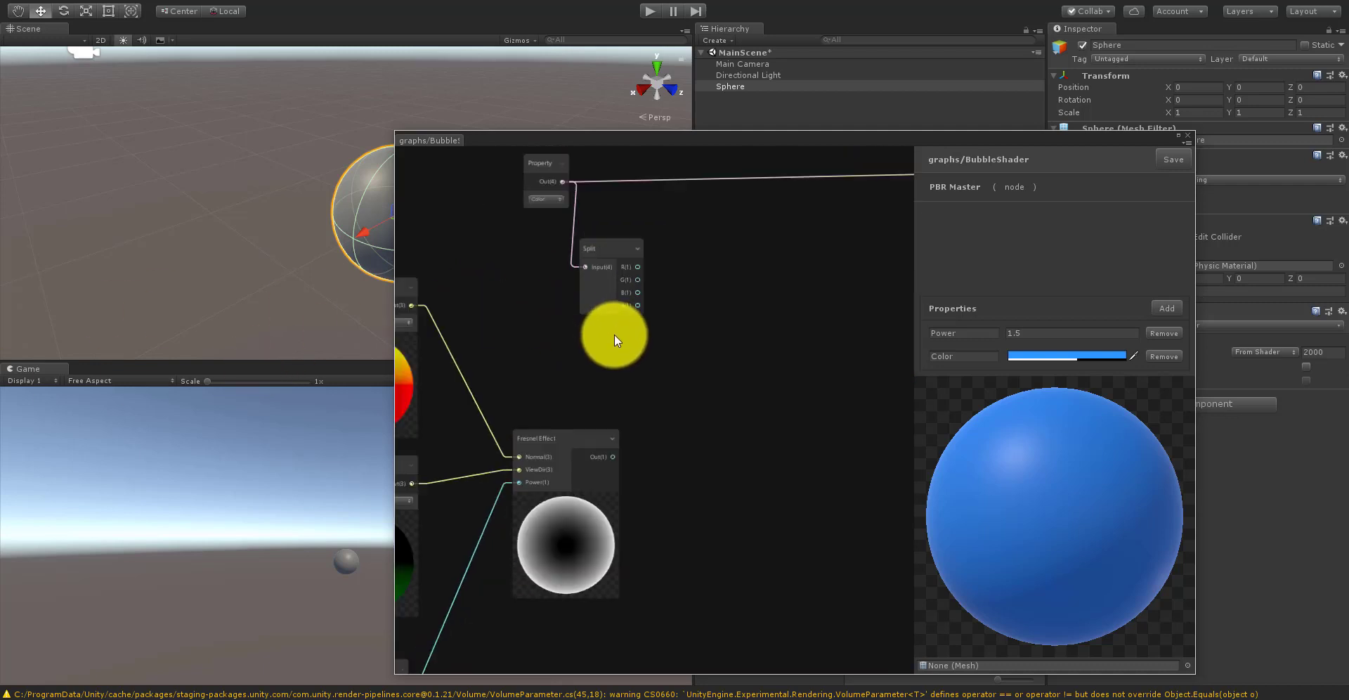
pyautogui.moveTo(665, 367); pyautogui.dragTo(553, 338, button='middle')
pyautogui.scroll(-1, 553, 339)
pyautogui.scroll(1, 558, 336)
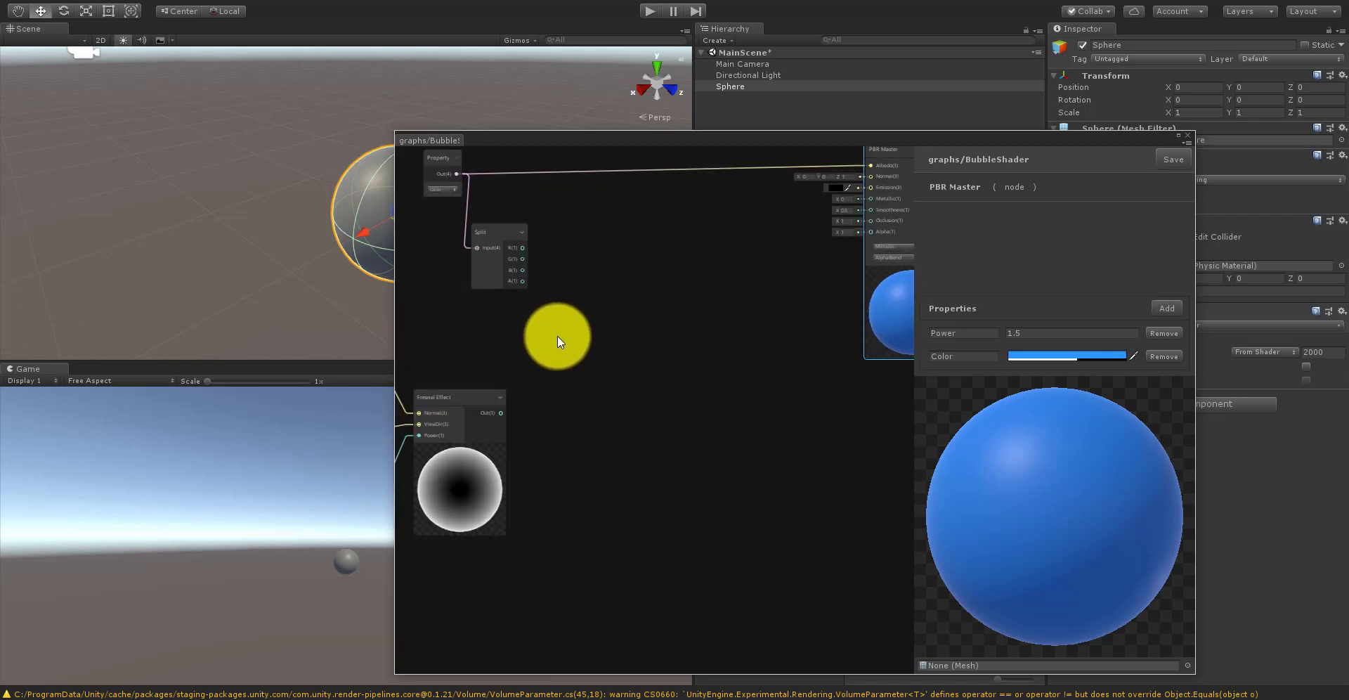
pyautogui.scroll(2, 563, 313)
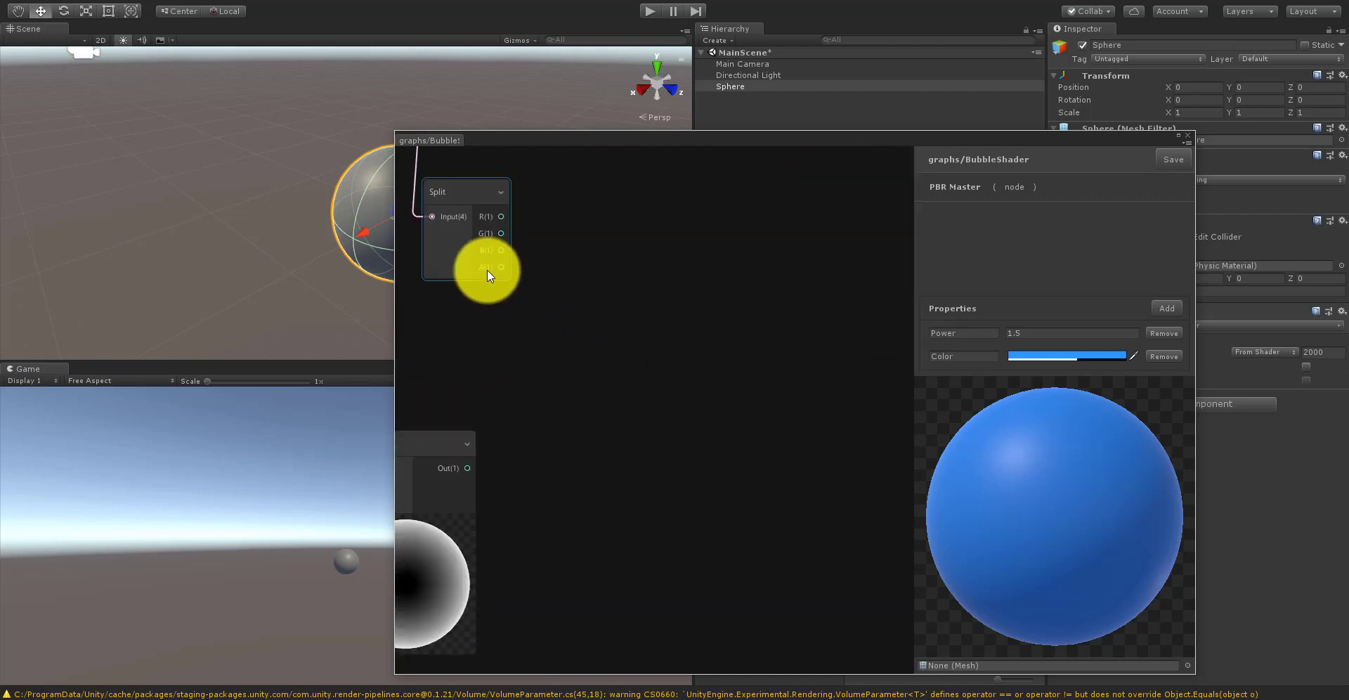
pyautogui.rightClick(568, 336)
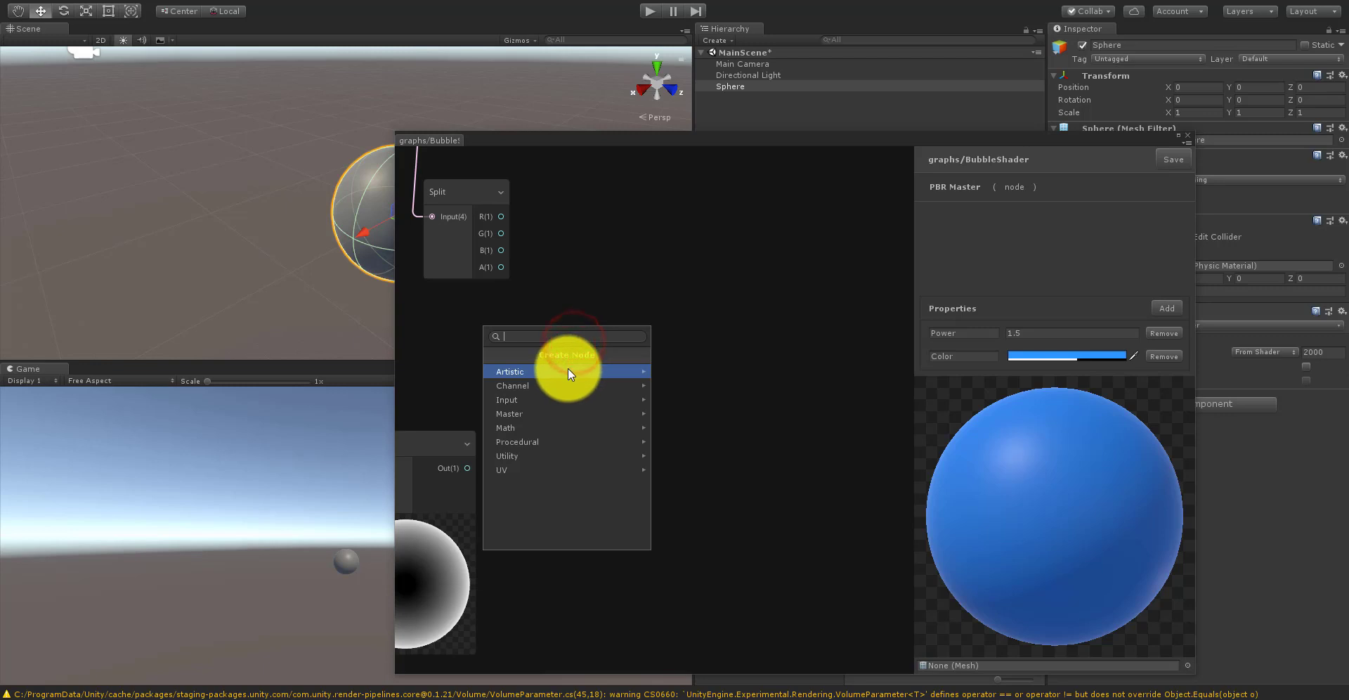
pyautogui.write('mul')
pyautogui.click(568, 371)
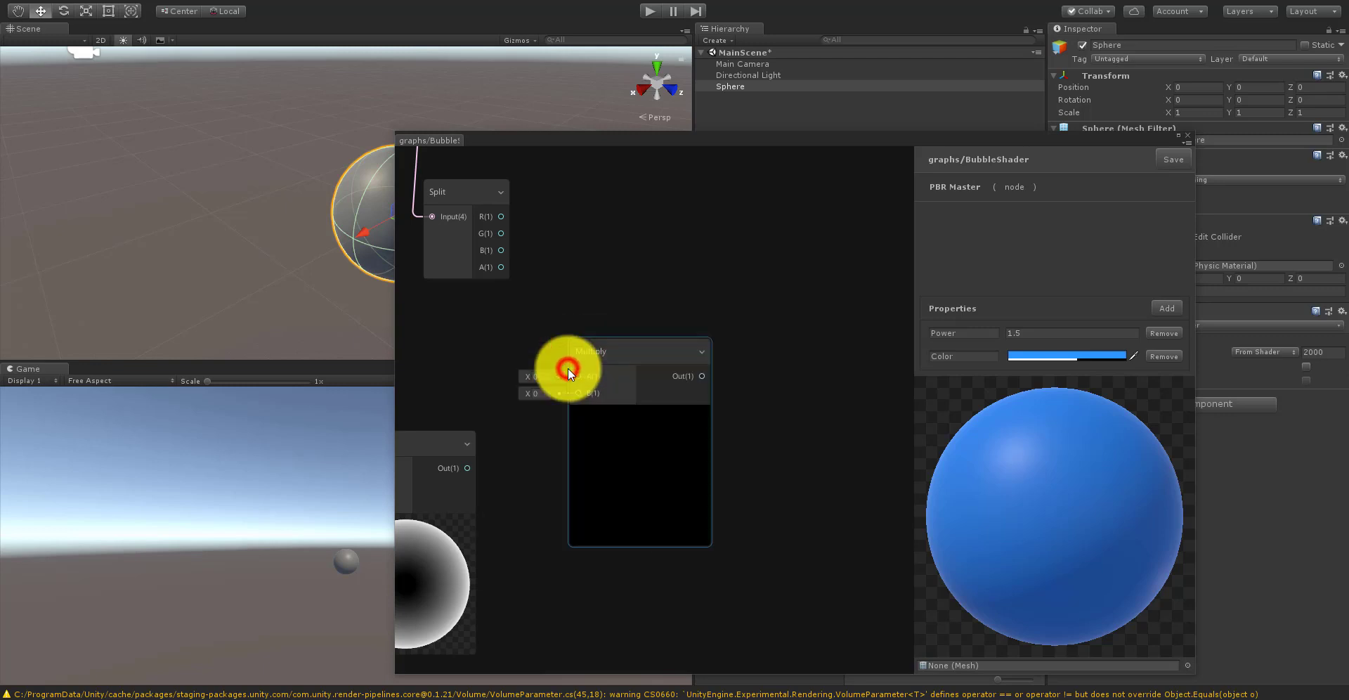
# Step: Connect the Split node's A output to Multiply's A input and the Fresnel Effect's output to its B input
pyautogui.moveTo(501, 267); pyautogui.dragTo(650, 352)
pyautogui.moveTo(629, 356); pyautogui.dragTo(733, 310, button='middle')
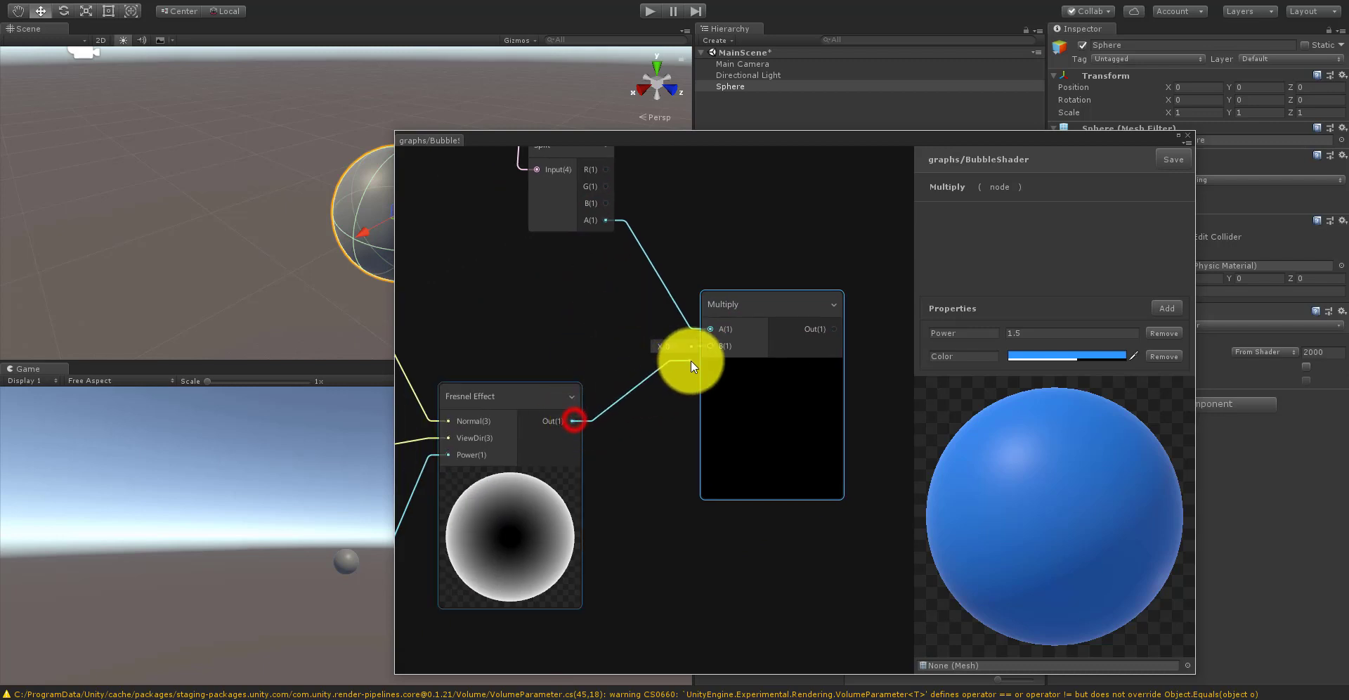
pyautogui.moveTo(691, 361); pyautogui.dragTo(711, 344)
pyautogui.scroll(-3, 665, 267)
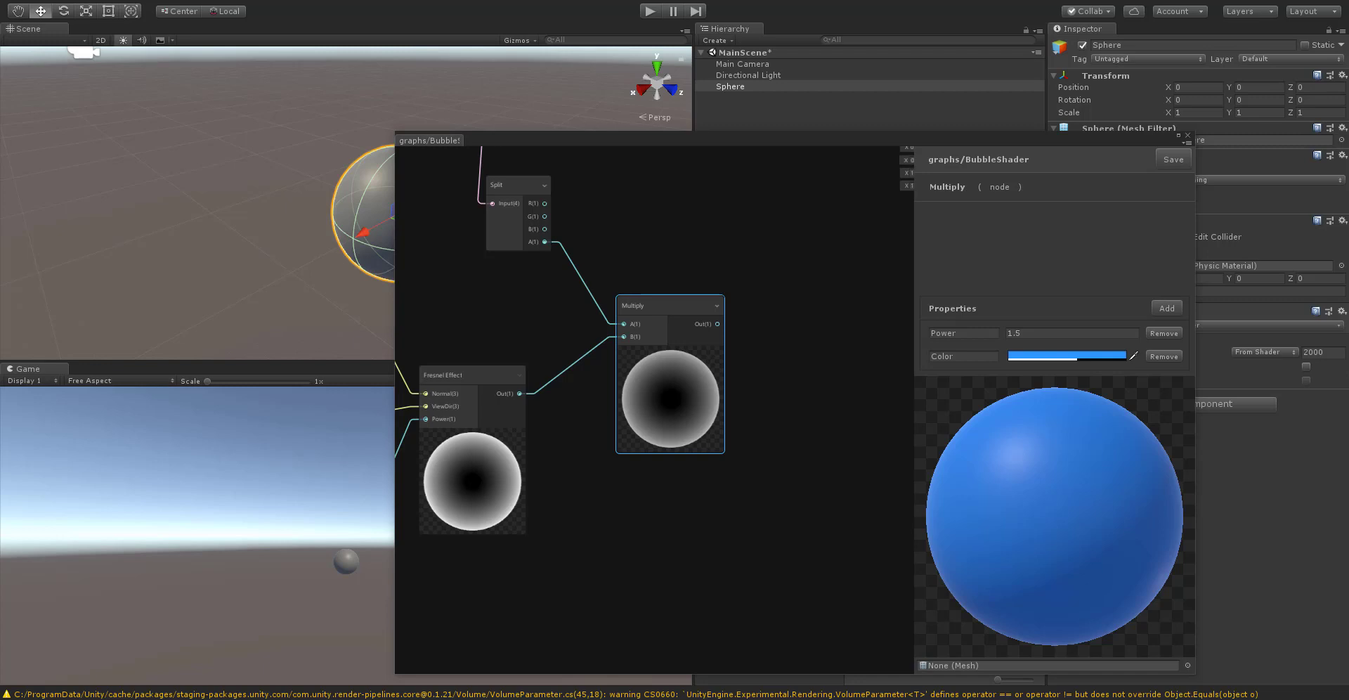
# Step: Connect the Multiply node's output to the PBR Master's Alpha input
pyautogui.scroll(-1, 625, 292)
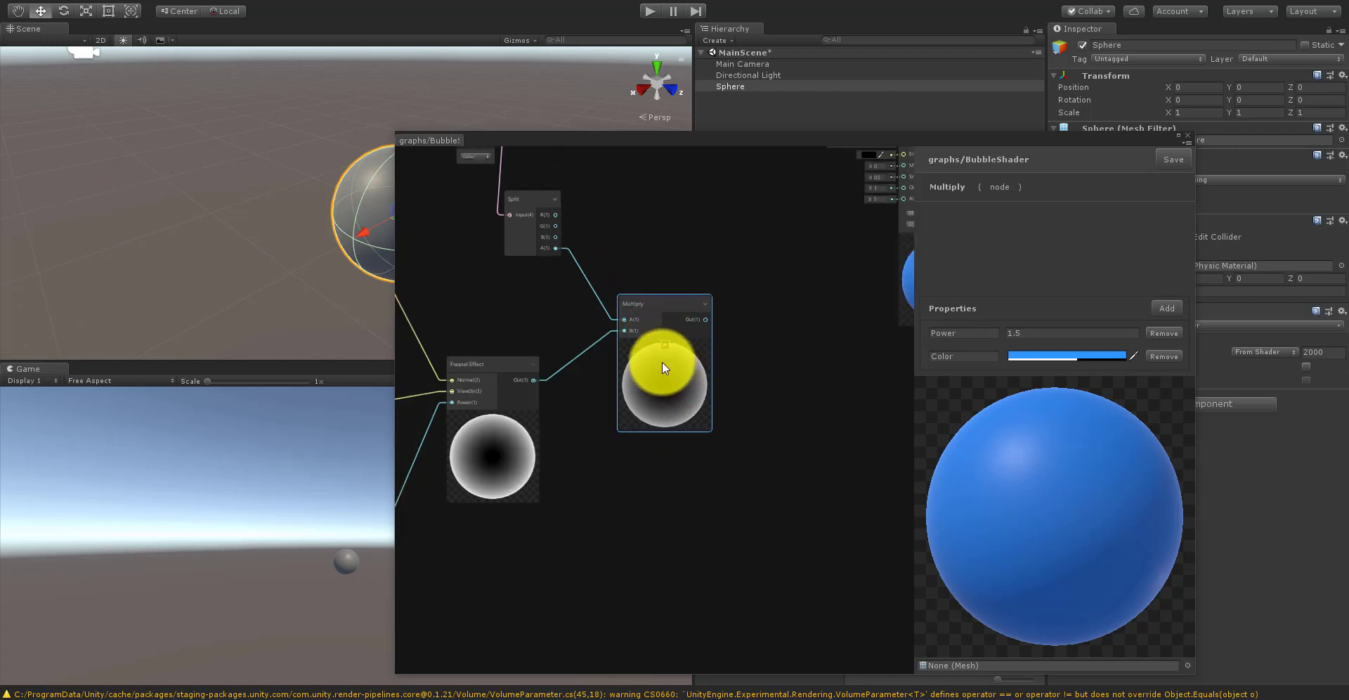
pyautogui.scroll(-2, 677, 372)
pyautogui.scroll(3, 677, 372)
pyautogui.scroll(-2, 677, 373)
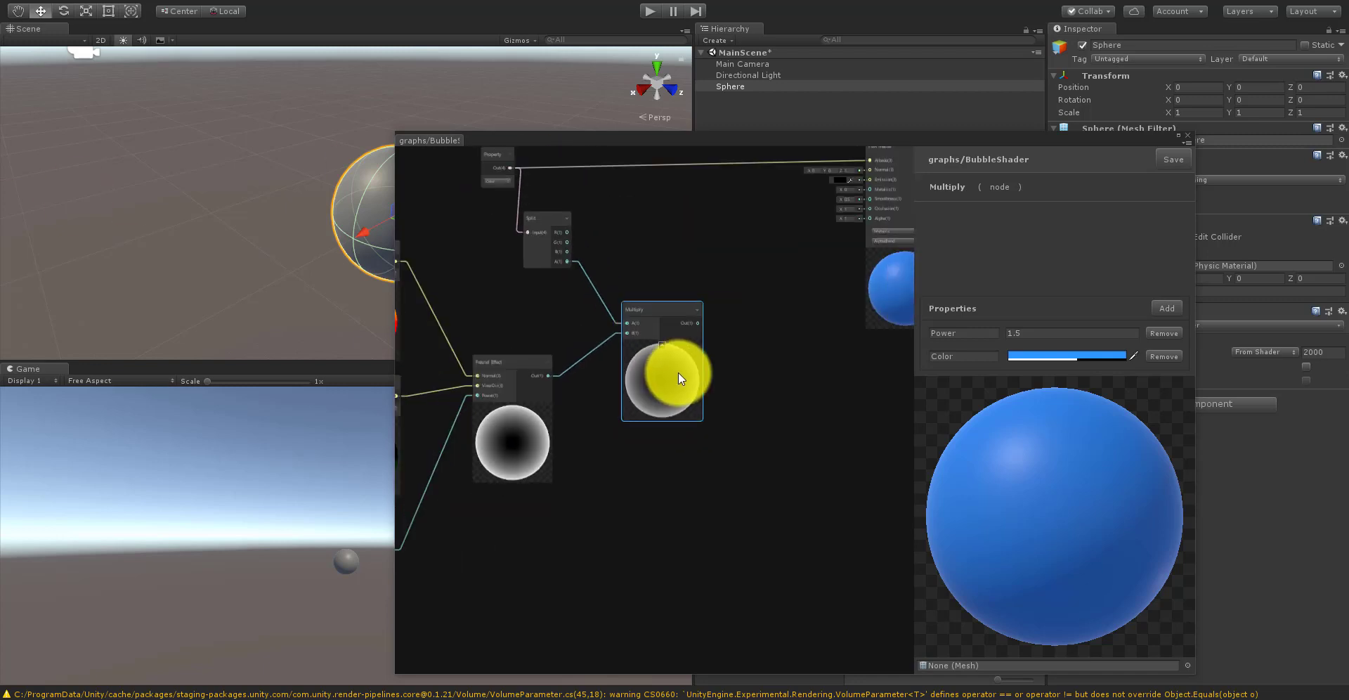
pyautogui.scroll(2, 678, 372)
pyautogui.scroll(-2, 678, 373)
pyautogui.moveTo(672, 364); pyautogui.dragTo(514, 382, button='middle')
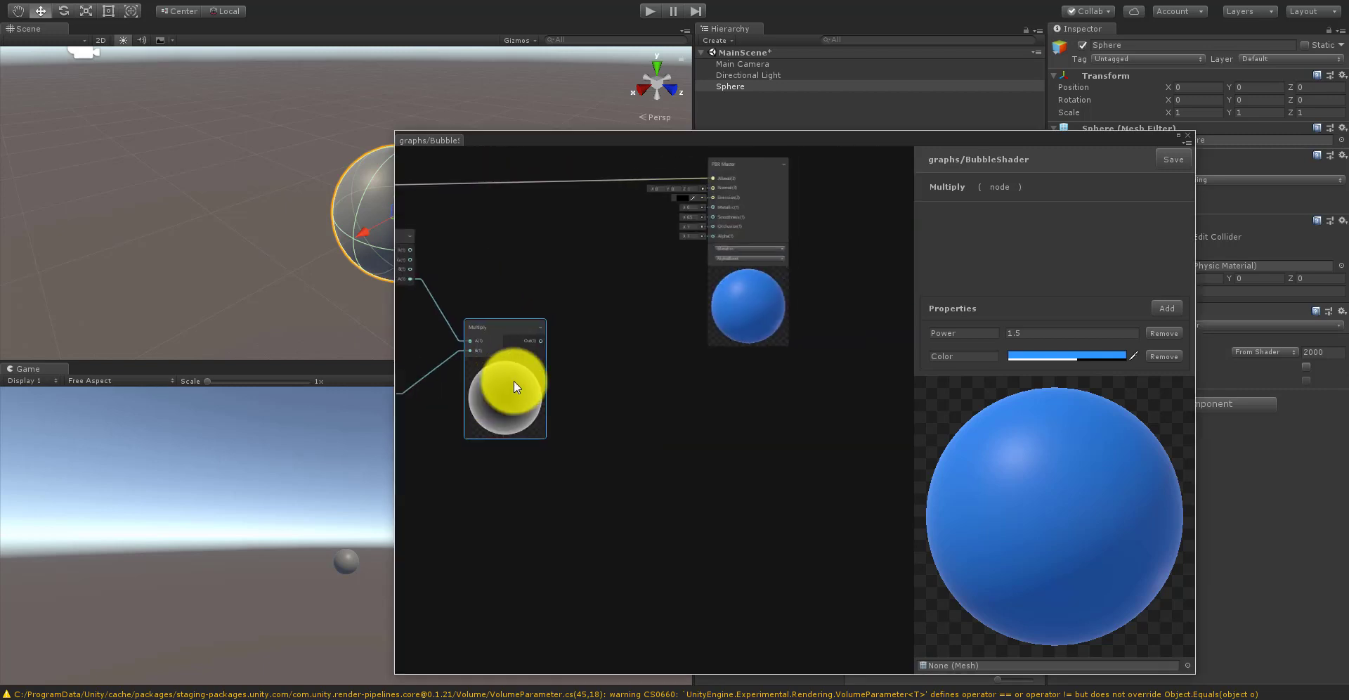
pyautogui.scroll(3, 513, 381)
pyautogui.moveTo(566, 432); pyautogui.dragTo(825, 273)
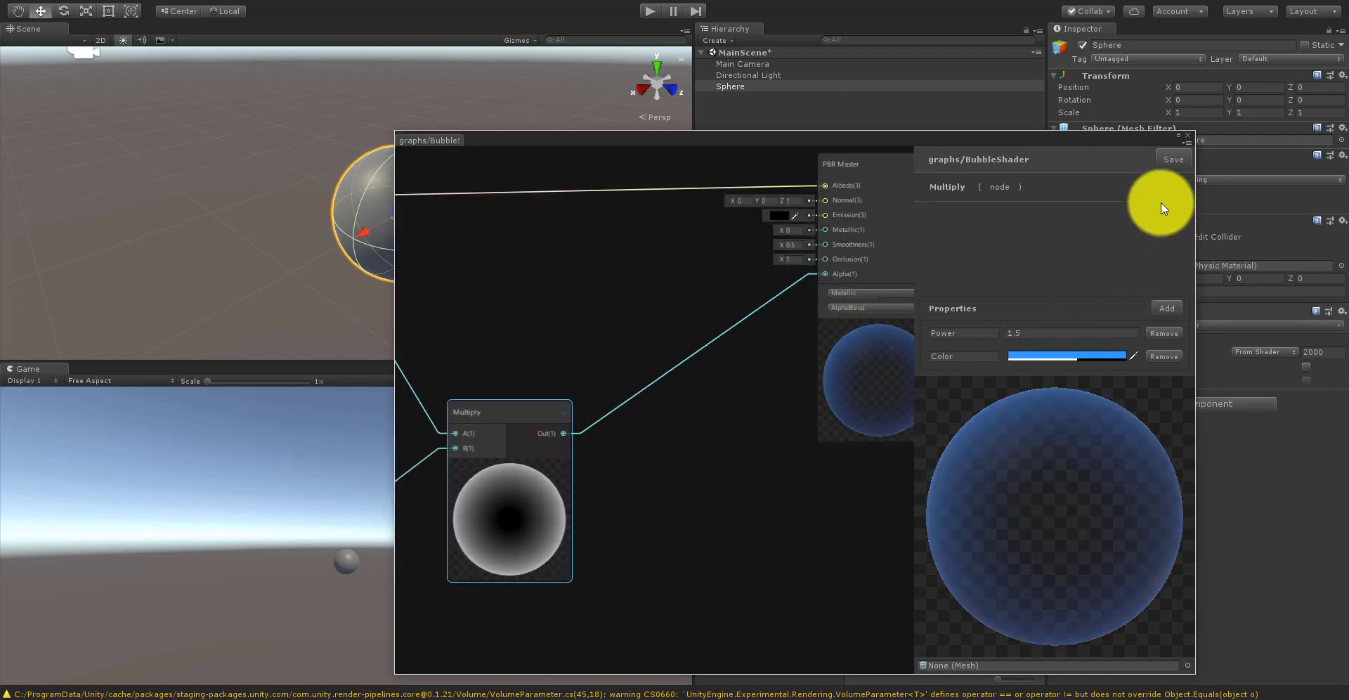
# Step: Save the BubbleShader graph and move its window aside to uncover the sphere in the Scene view
pyautogui.click(1169, 162)
pyautogui.click(557, 138)
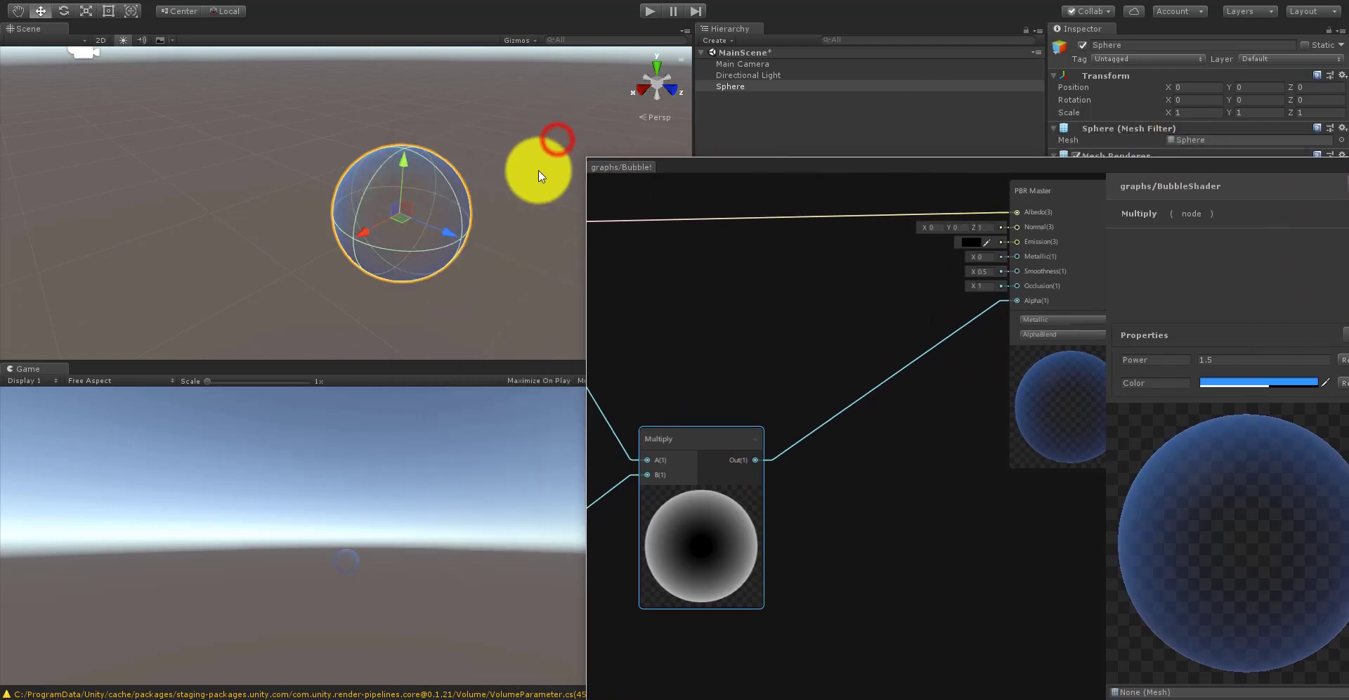
# Step: Deselect the sphere and examine its transparent bubble look in the Scene view from several angles and distances
pyautogui.click(512, 160)
pyautogui.scroll(2, 447, 200)
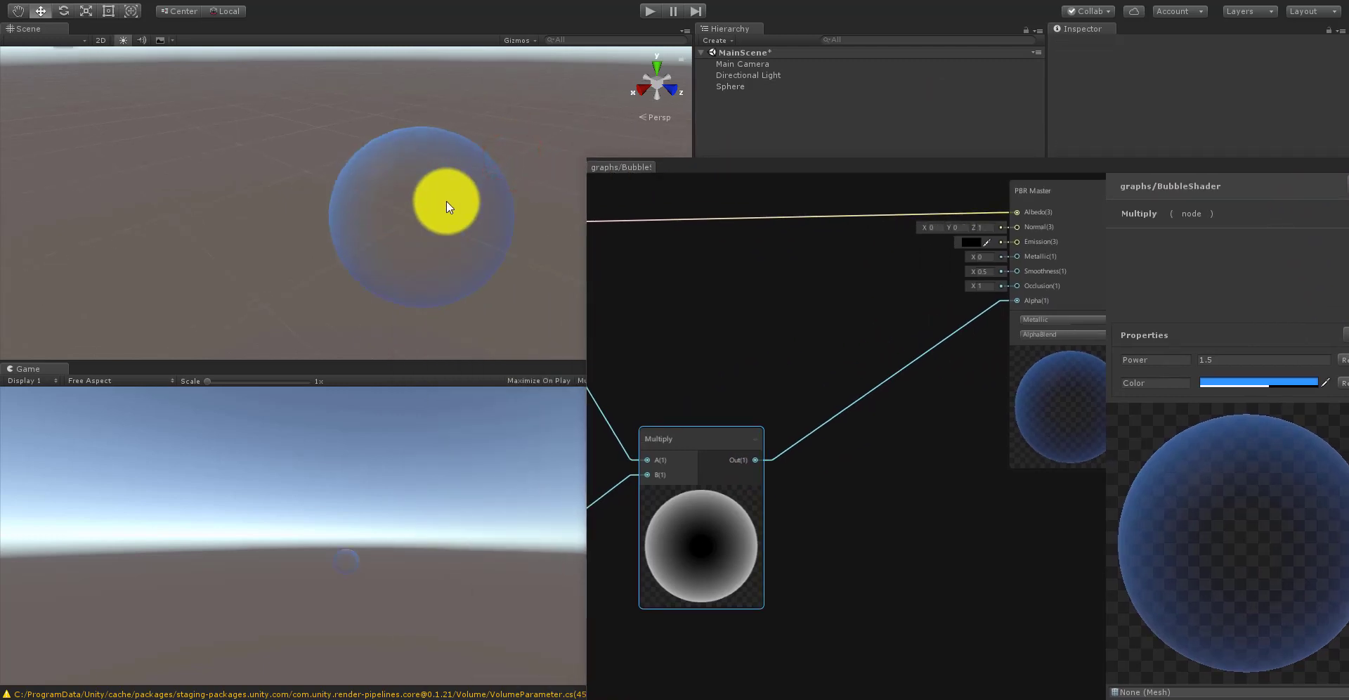
pyautogui.moveTo(445, 200)
pyautogui.keyDown('alt'); pyautogui.mouseDown()
pyautogui.moveTo(391, 217)
pyautogui.moveTo(449, 196)
pyautogui.moveTo(462, 210)
pyautogui.mouseUp(); pyautogui.keyUp('alt')
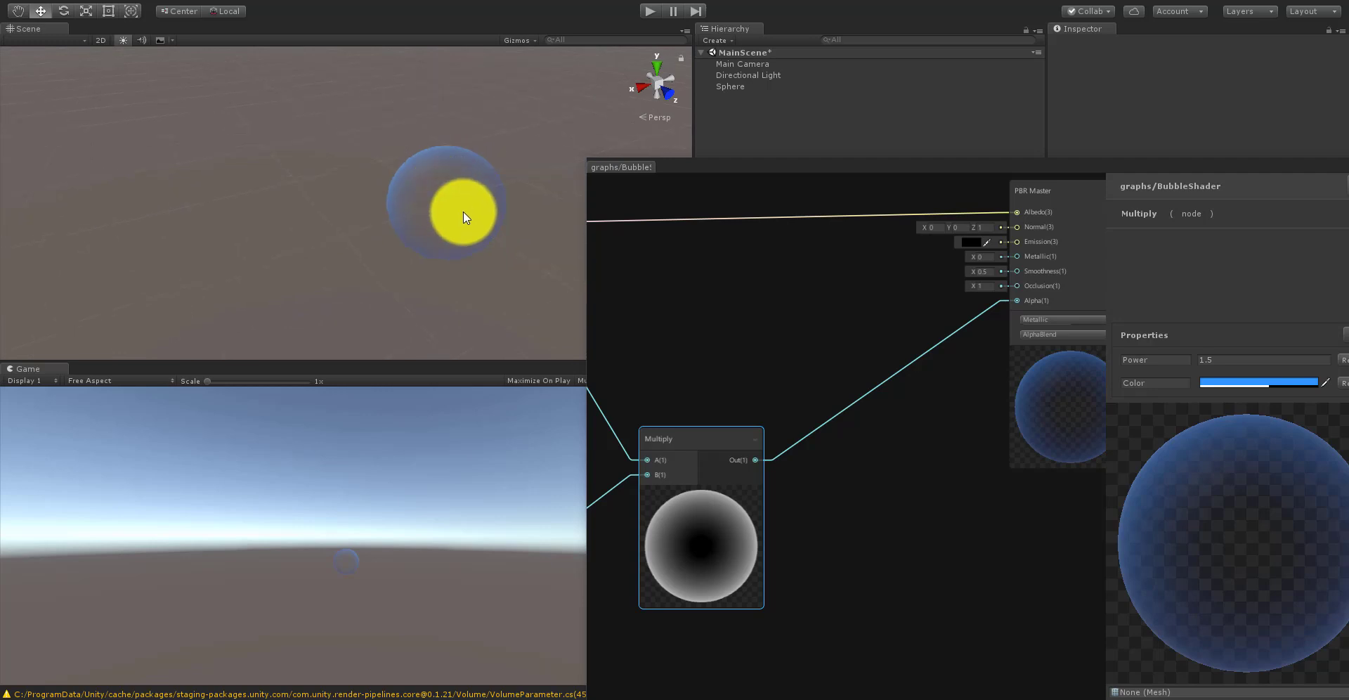
pyautogui.moveTo(462, 211)
pyautogui.mouseDown(button='middle')
pyautogui.moveTo(390, 227)
pyautogui.moveTo(443, 211)
pyautogui.mouseUp(button='middle')
pyautogui.scroll(4, 406, 243)
pyautogui.moveTo(450, 219); pyautogui.dragTo(448, 210, button='right')
pyautogui.moveTo(448, 210)
pyautogui.mouseDown(button='middle')
pyautogui.moveTo(442, 170)
pyautogui.moveTo(442, 195)
pyautogui.mouseUp(button='middle')
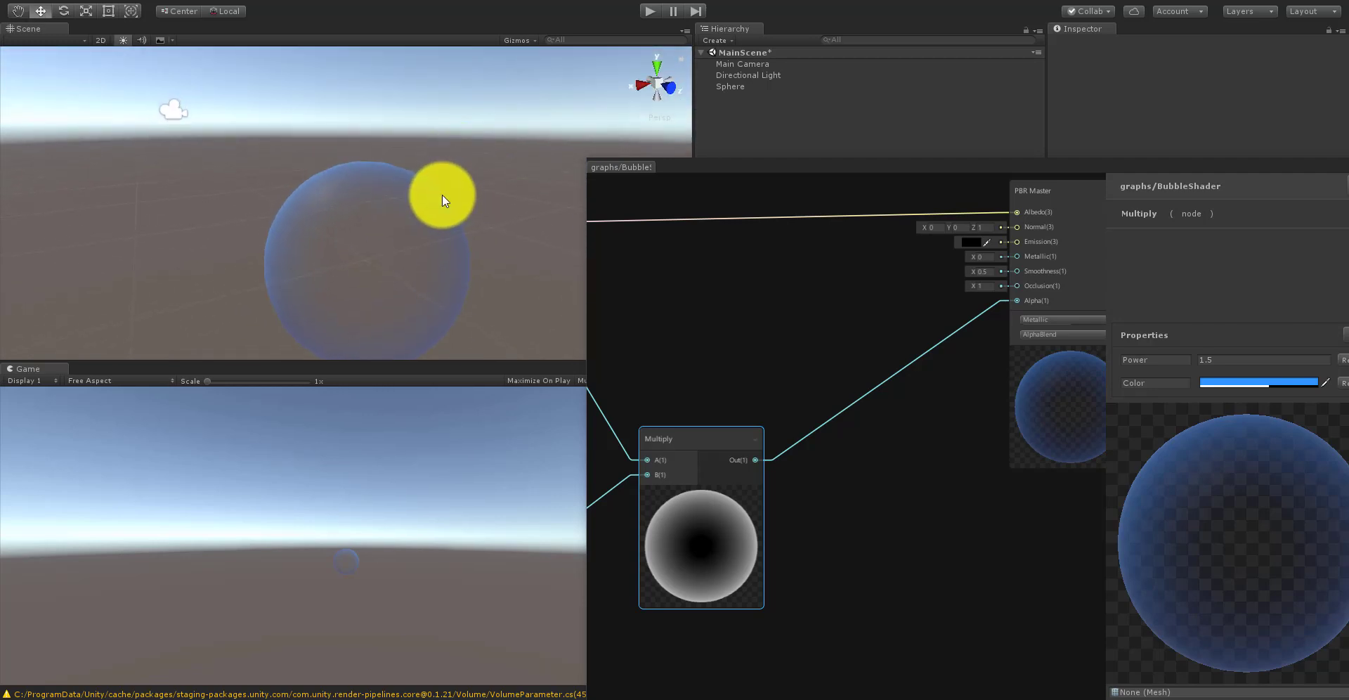
# Step: Delete the Multiply node between the Split and Fresnel Effect nodes and the PBR Master
pyautogui.scroll(-3, 431, 210)
pyautogui.scroll(1, 421, 224)
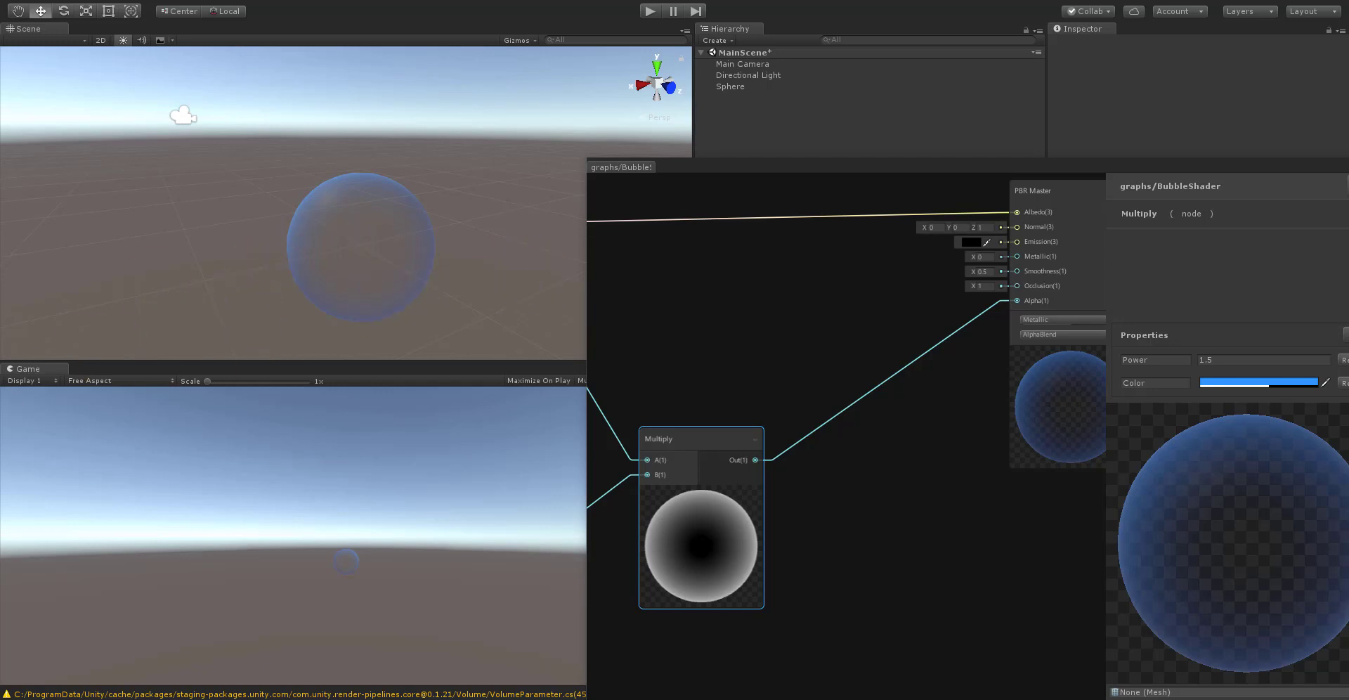
pyautogui.scroll(-5, 753, 331)
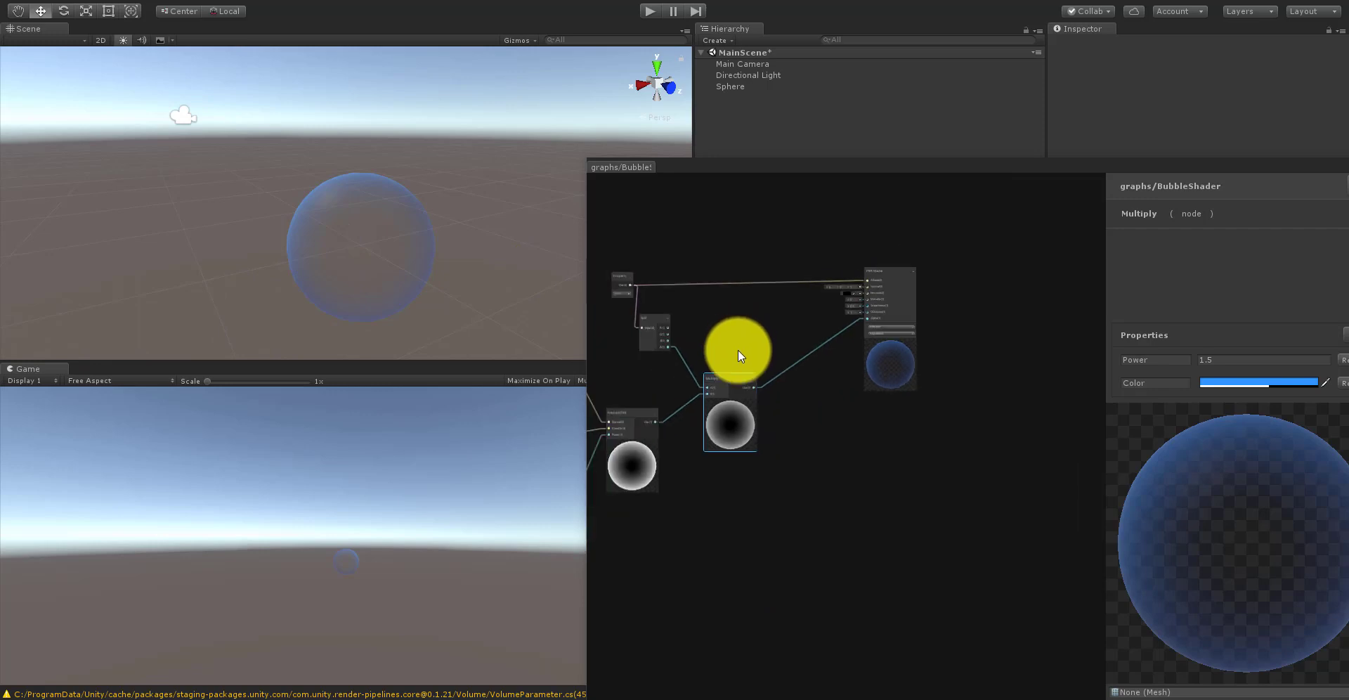
pyautogui.scroll(4, 735, 351)
pyautogui.moveTo(804, 323)
pyautogui.mouseDown(button='middle')
pyautogui.moveTo(905, 331)
pyautogui.moveTo(891, 344)
pyautogui.mouseUp(button='middle')
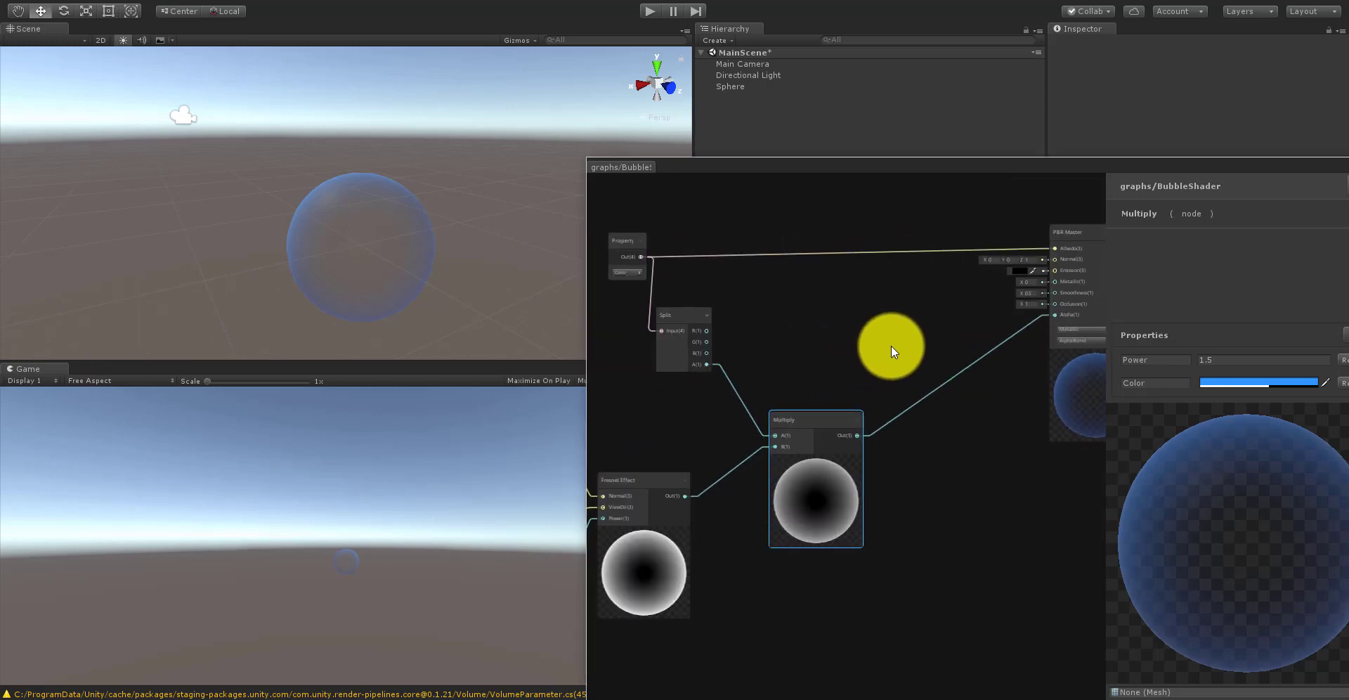
pyautogui.scroll(2, 833, 416)
pyautogui.click(832, 419)
pyautogui.scroll(-3, 830, 417)
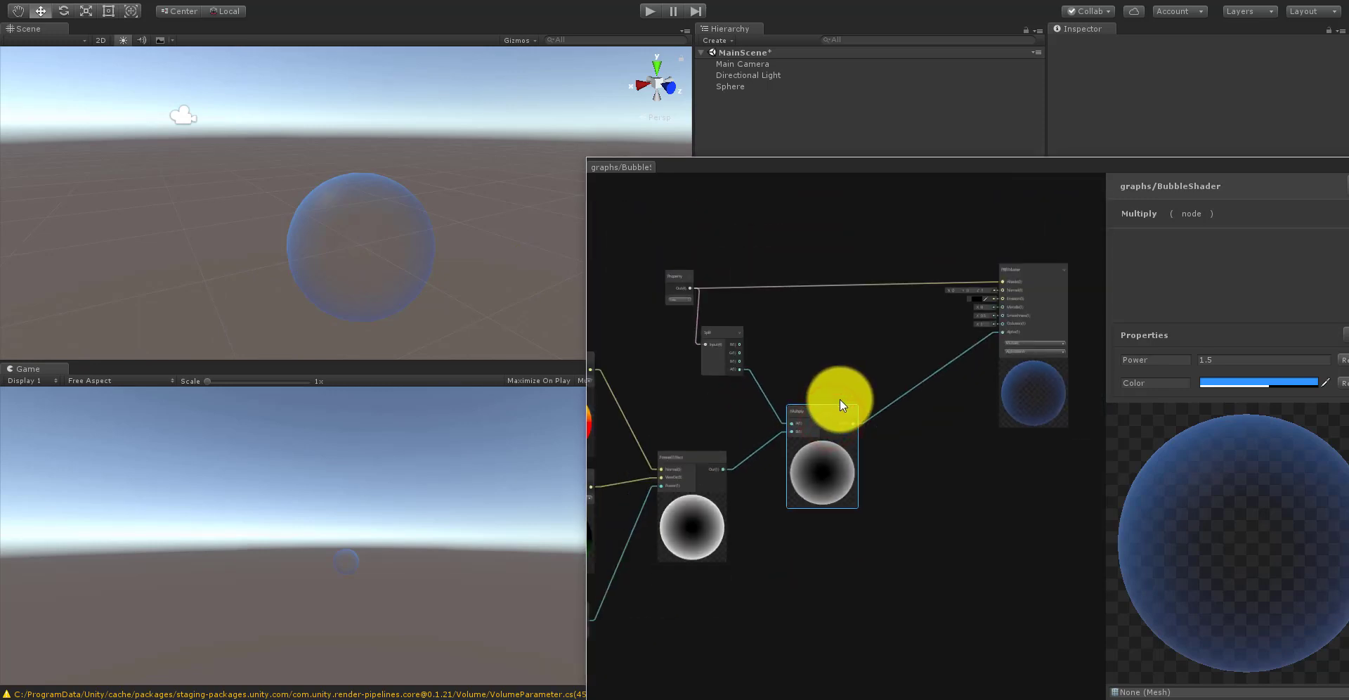
pyautogui.press('Delete')
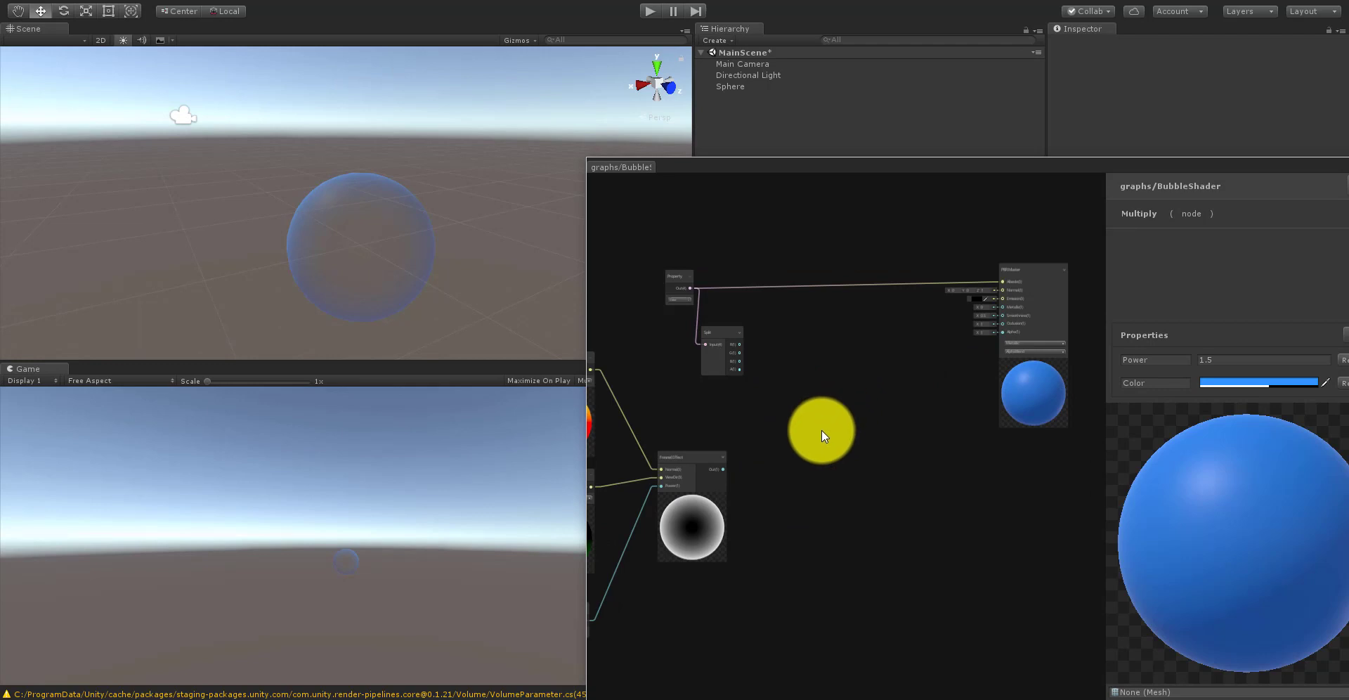
# Step: Create an Add node in the space between the Fresnel Effect and PBR Master nodes
pyautogui.rightClick(820, 428)
pyautogui.click(836, 436)
pyautogui.write('add')
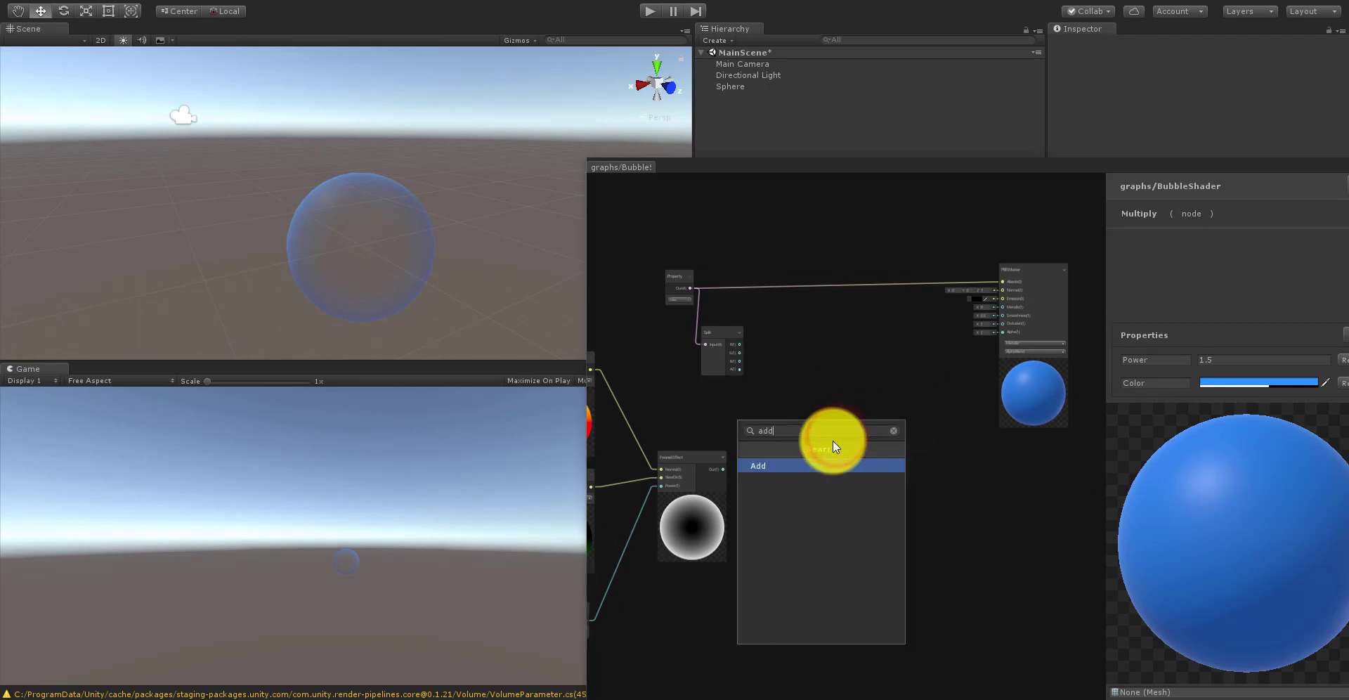
pyautogui.click(818, 461)
# Step: Connect the Split node's A output to Add's A input and the Fresnel Effect's output to its B input
pyautogui.scroll(3, 766, 420)
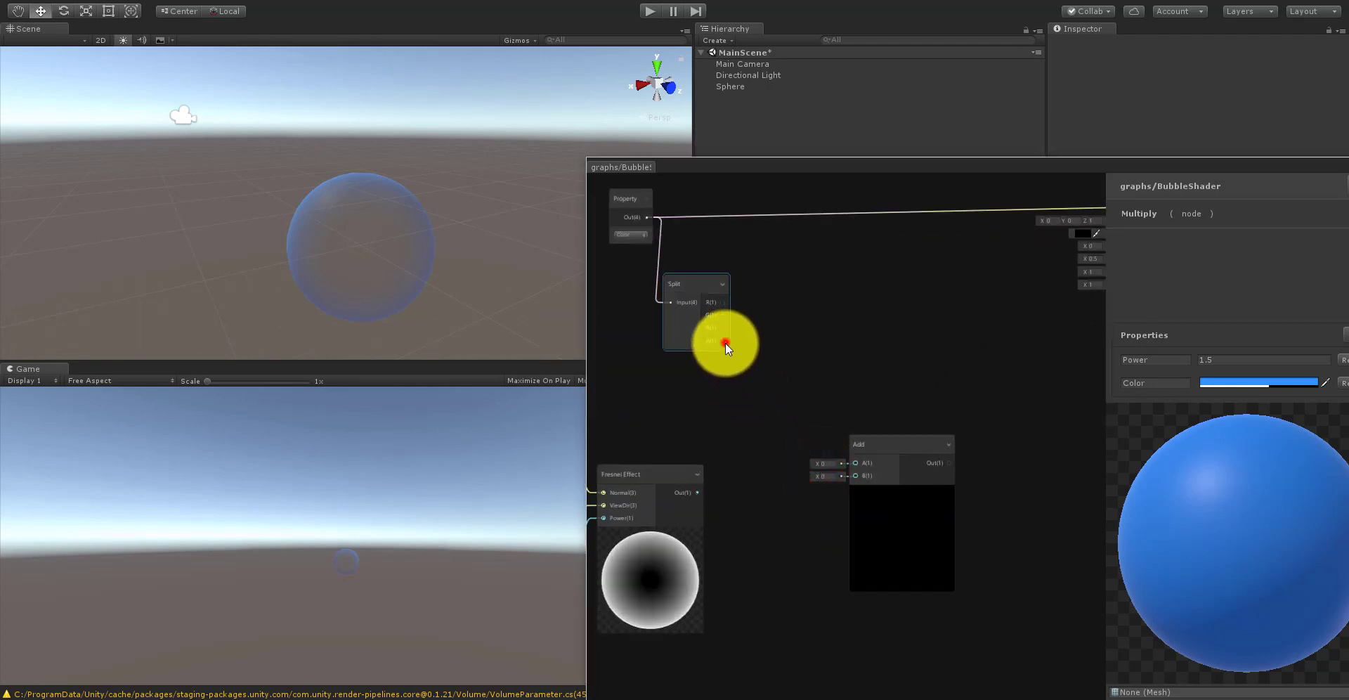
pyautogui.moveTo(723, 341); pyautogui.dragTo(855, 463)
pyautogui.moveTo(693, 492); pyautogui.dragTo(855, 475)
pyautogui.scroll(2, 1011, 465)
pyautogui.scroll(-5, 770, 415)
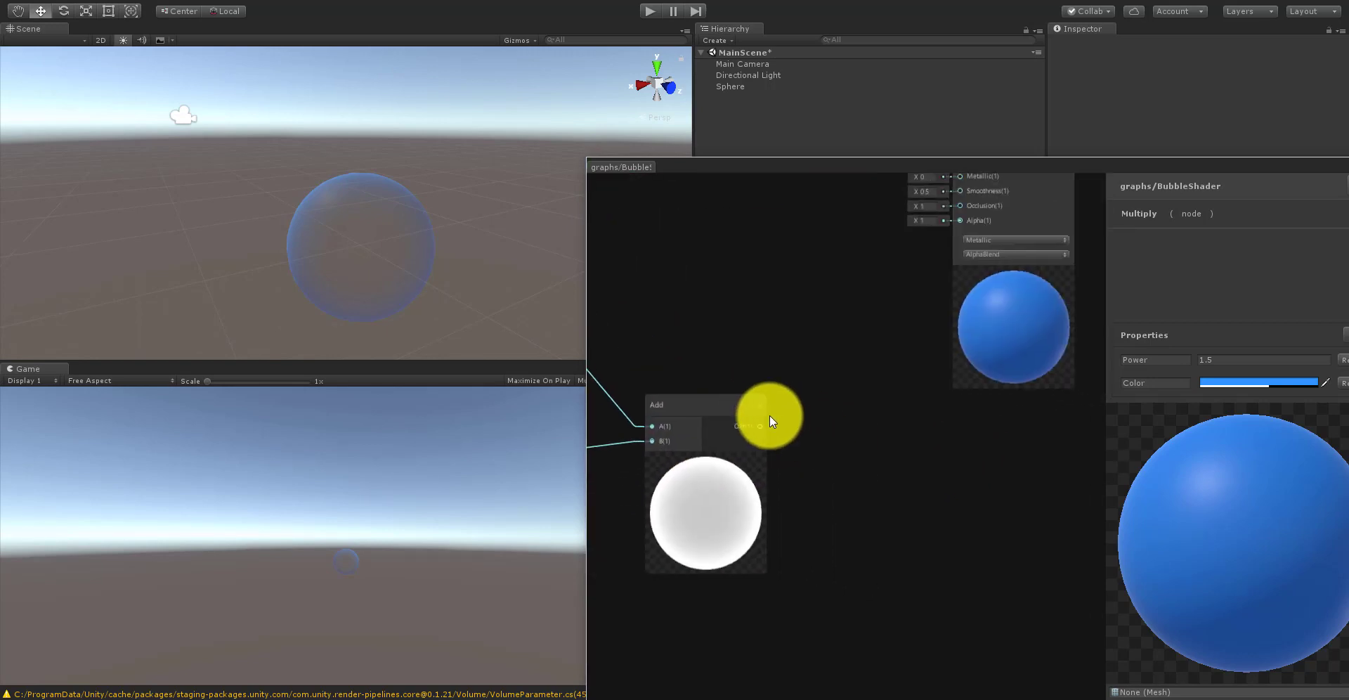
# Step: Move the PBR Master node farther away from the Add node to make room between them
pyautogui.click(724, 407)
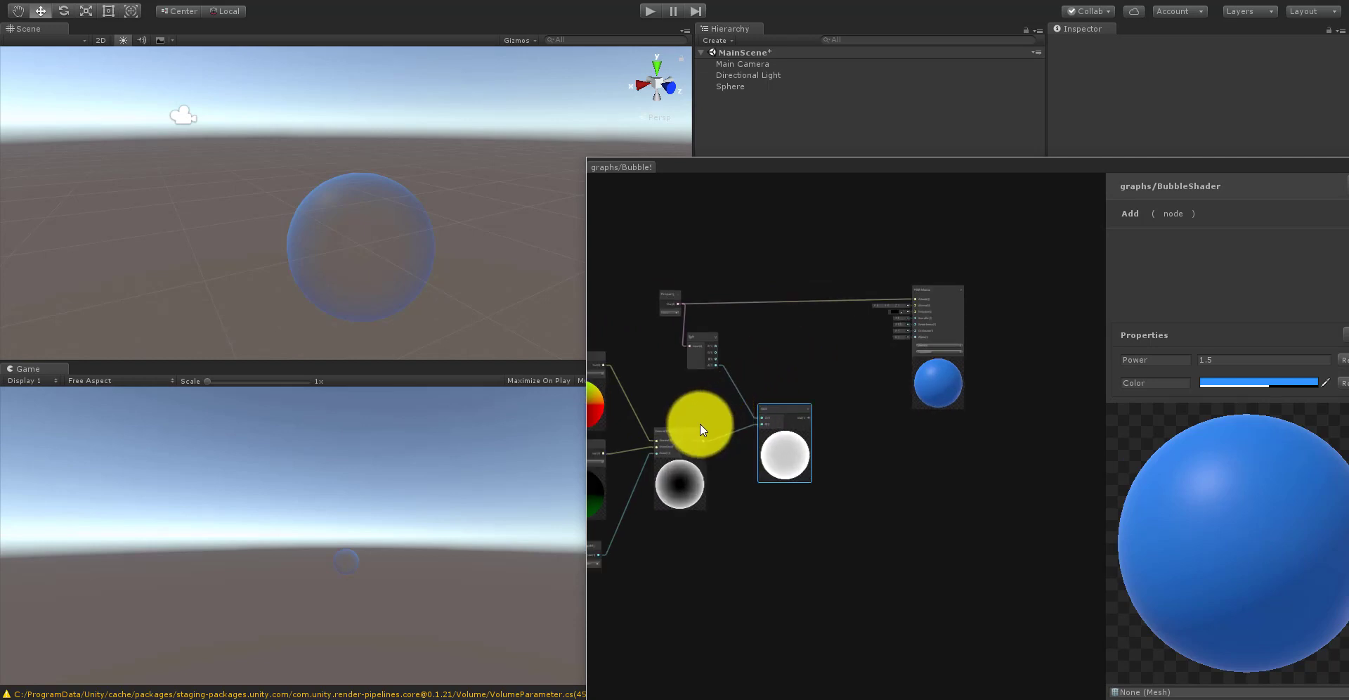
pyautogui.scroll(2, 673, 428)
pyautogui.click(671, 428)
pyautogui.scroll(2, 805, 405)
pyautogui.click(808, 397)
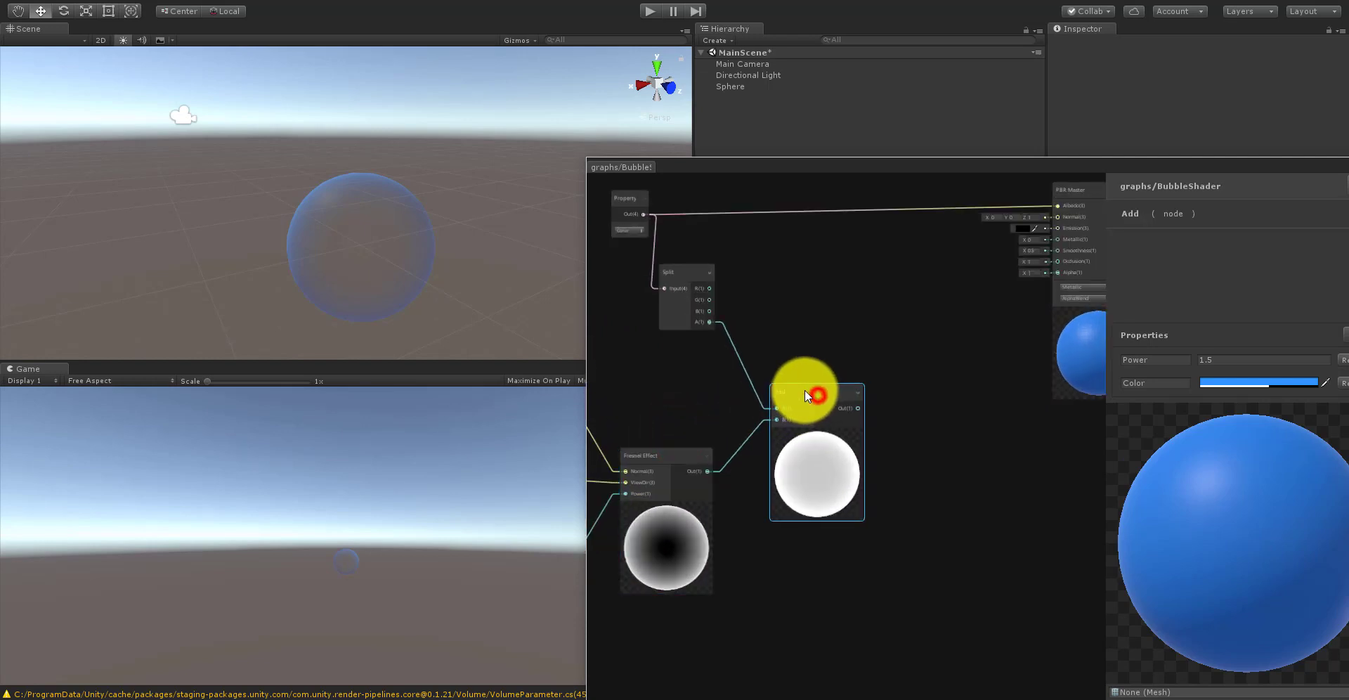
pyautogui.scroll(-3, 755, 411)
pyautogui.click(957, 244)
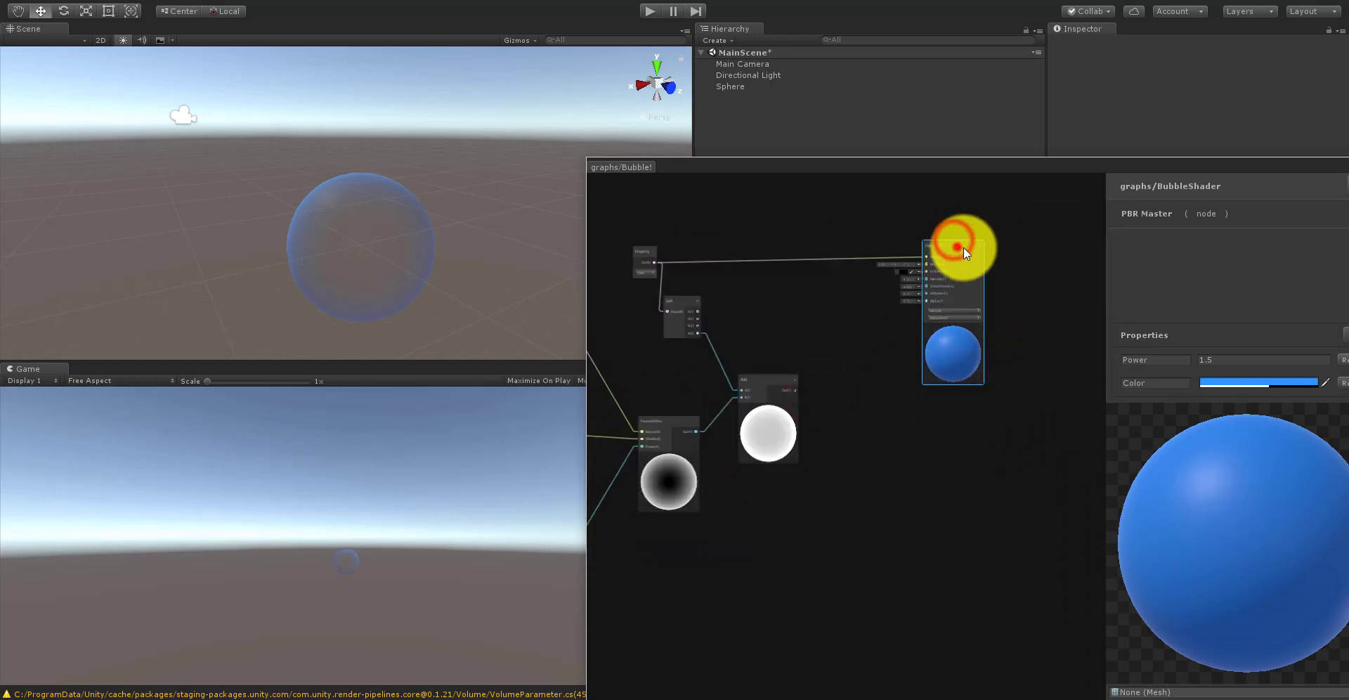
pyautogui.moveTo(963, 247); pyautogui.dragTo(1018, 252)
pyautogui.scroll(3, 760, 386)
pyautogui.click(771, 378)
pyautogui.moveTo(770, 378); pyautogui.dragTo(768, 378)
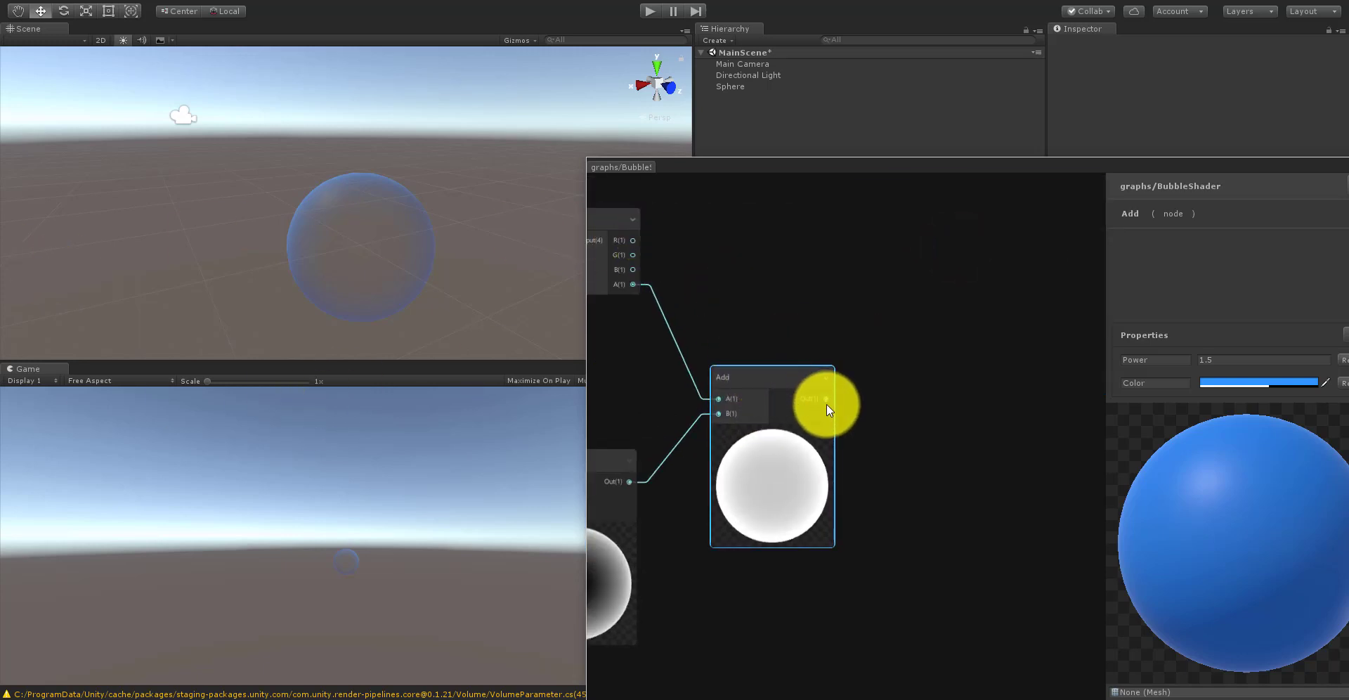
# Step: Create a Clamp node beside the Add node and connect Add's output to its In input
pyautogui.moveTo(898, 414); pyautogui.dragTo(909, 363, button='middle')
pyautogui.scroll(1, 763, 368)
pyautogui.scroll(-1, 742, 357)
pyautogui.scroll(1, 706, 366)
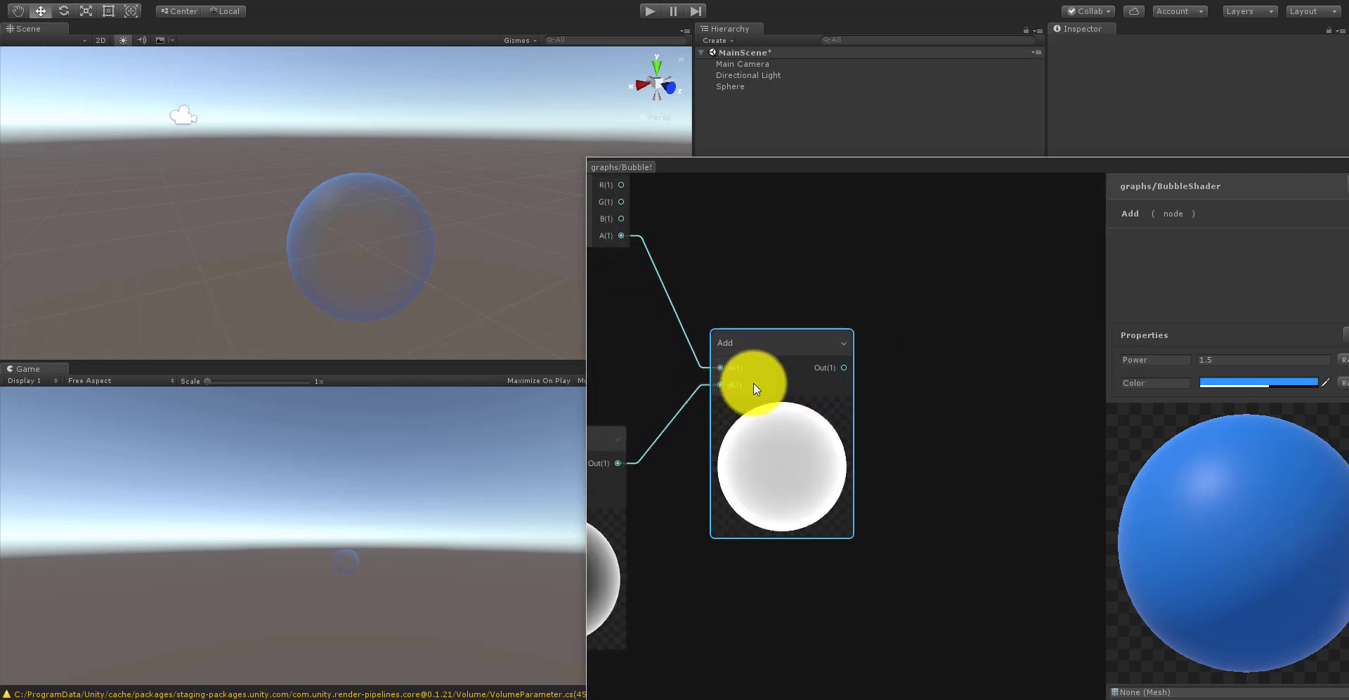
pyautogui.scroll(-1, 753, 382)
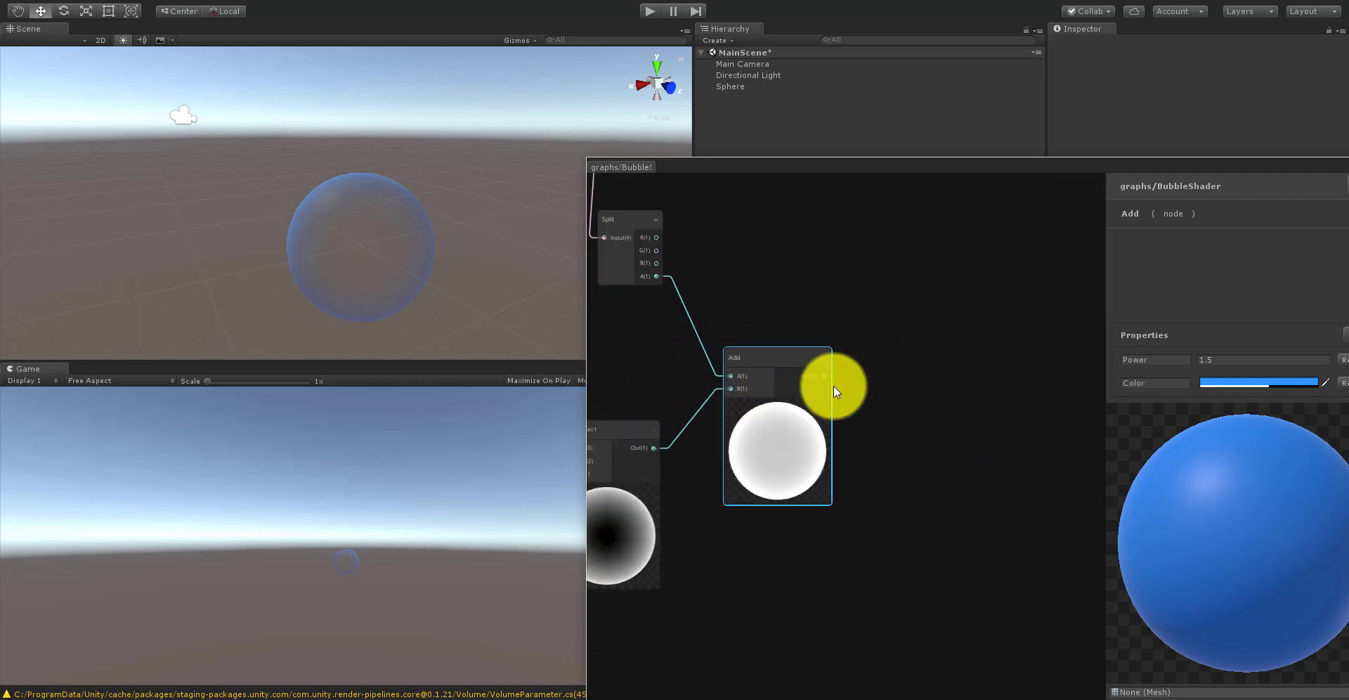
pyautogui.scroll(1, 886, 375)
pyautogui.rightClick(881, 367)
pyautogui.click(887, 375)
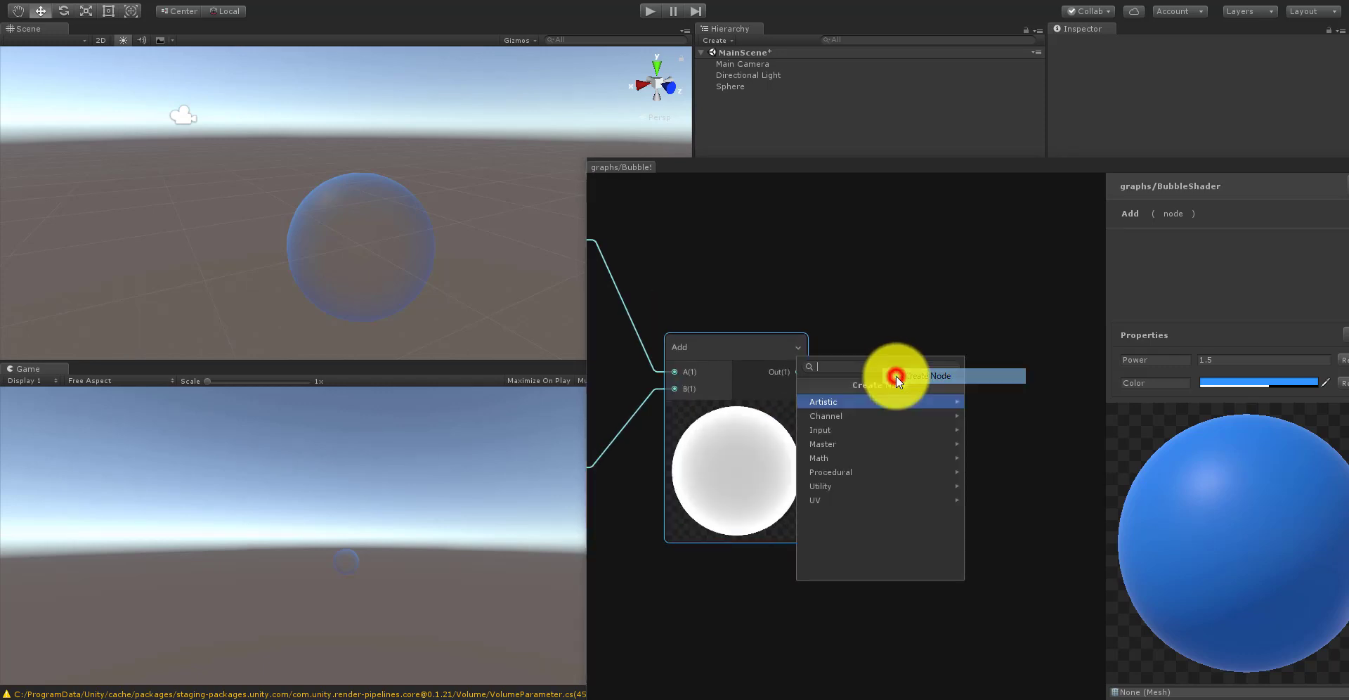
pyautogui.write('clam')
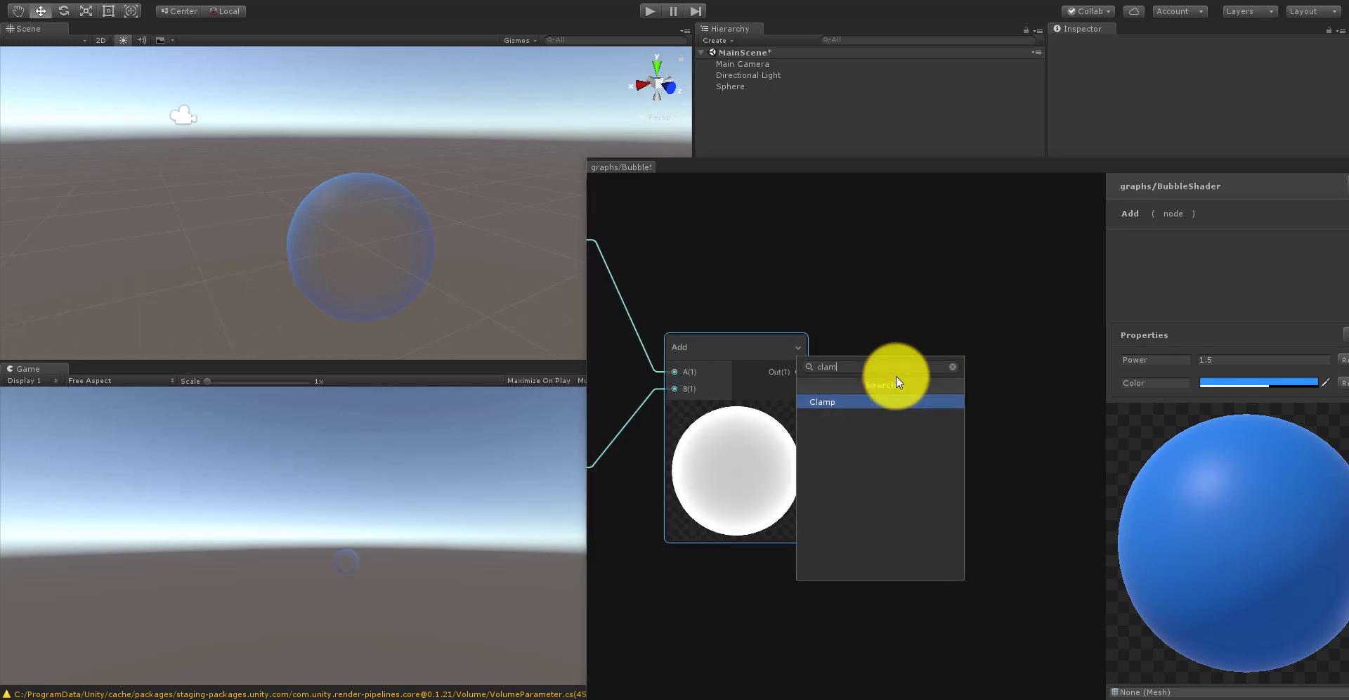
pyautogui.click(882, 400)
pyautogui.moveTo(896, 380); pyautogui.dragTo(958, 338)
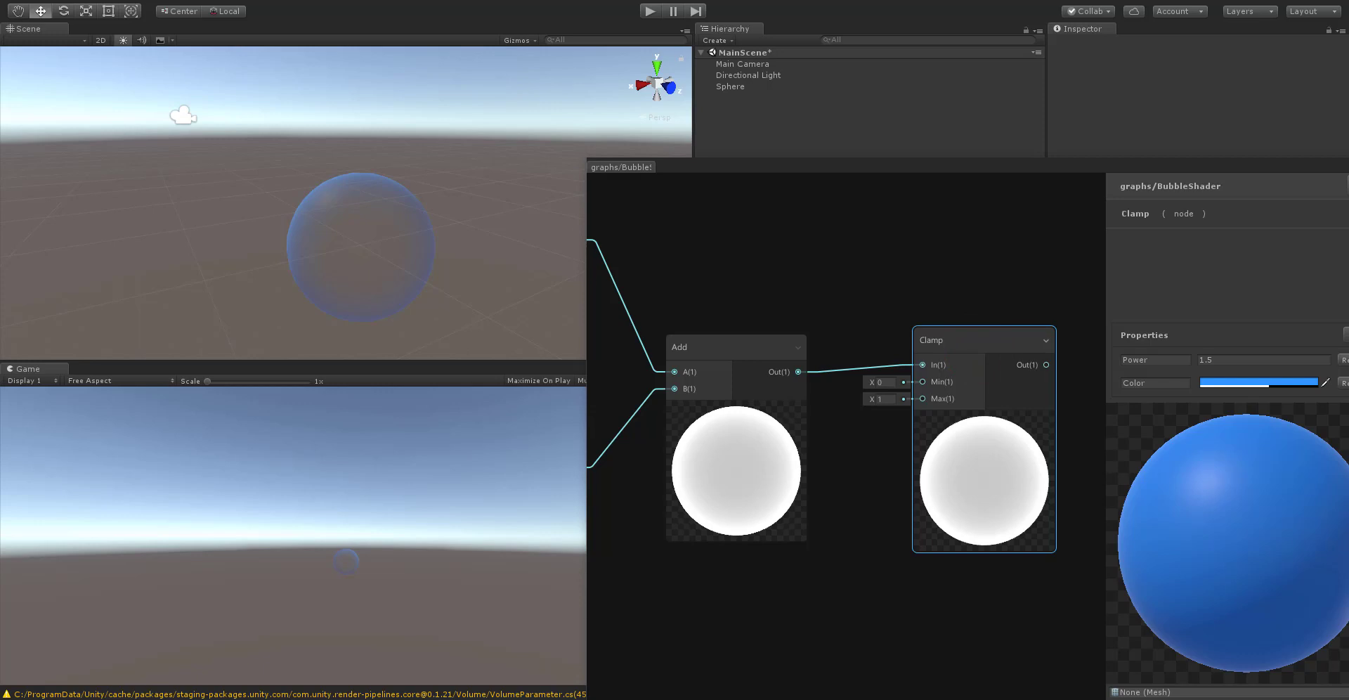
# Step: Connect the Clamp node's output to the PBR Master's Alpha input
pyautogui.moveTo(933, 300); pyautogui.dragTo(729, 295, button='middle')
pyautogui.scroll(-3, 904, 313)
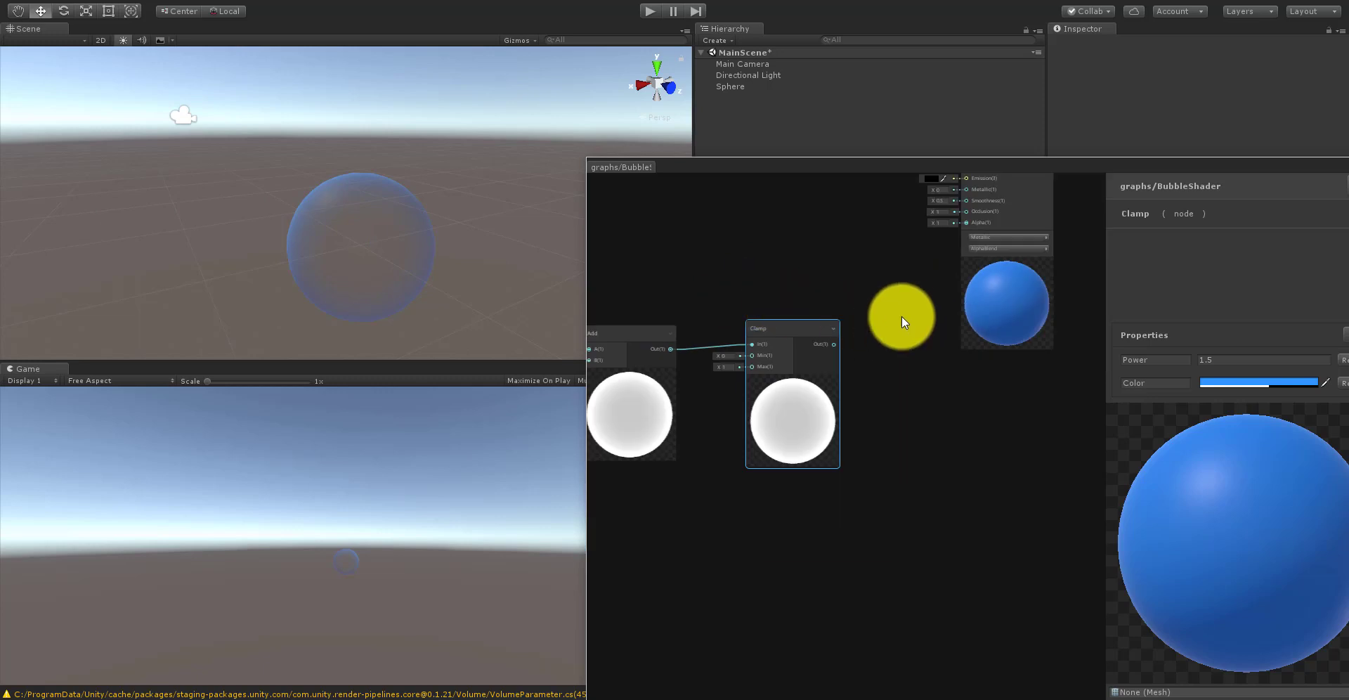
pyautogui.moveTo(904, 313); pyautogui.dragTo(820, 466, button='middle')
pyautogui.scroll(1, 794, 470)
pyautogui.moveTo(794, 471); pyautogui.dragTo(968, 314)
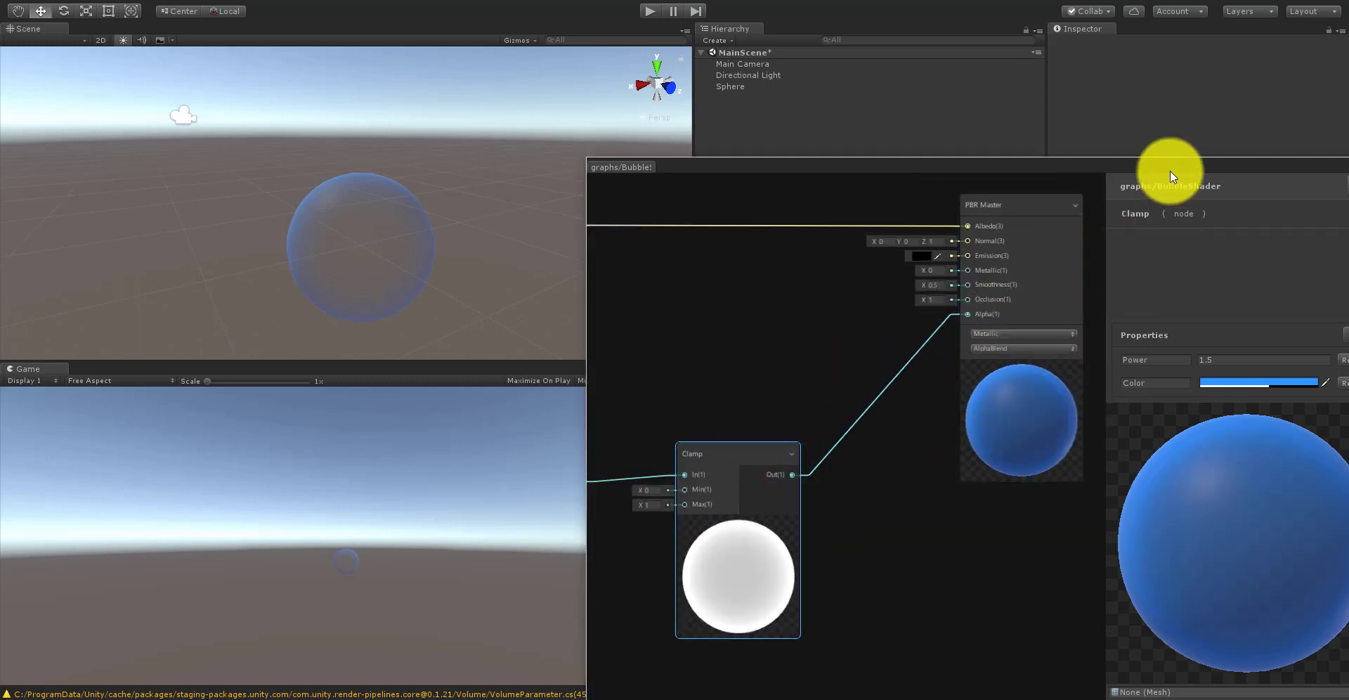
# Step: Save the updated BubbleShader graph and move its window clear of the sphere and the scene's object list
pyautogui.moveTo(1169, 170); pyautogui.dragTo(1036, 154)
pyautogui.click(1238, 167)
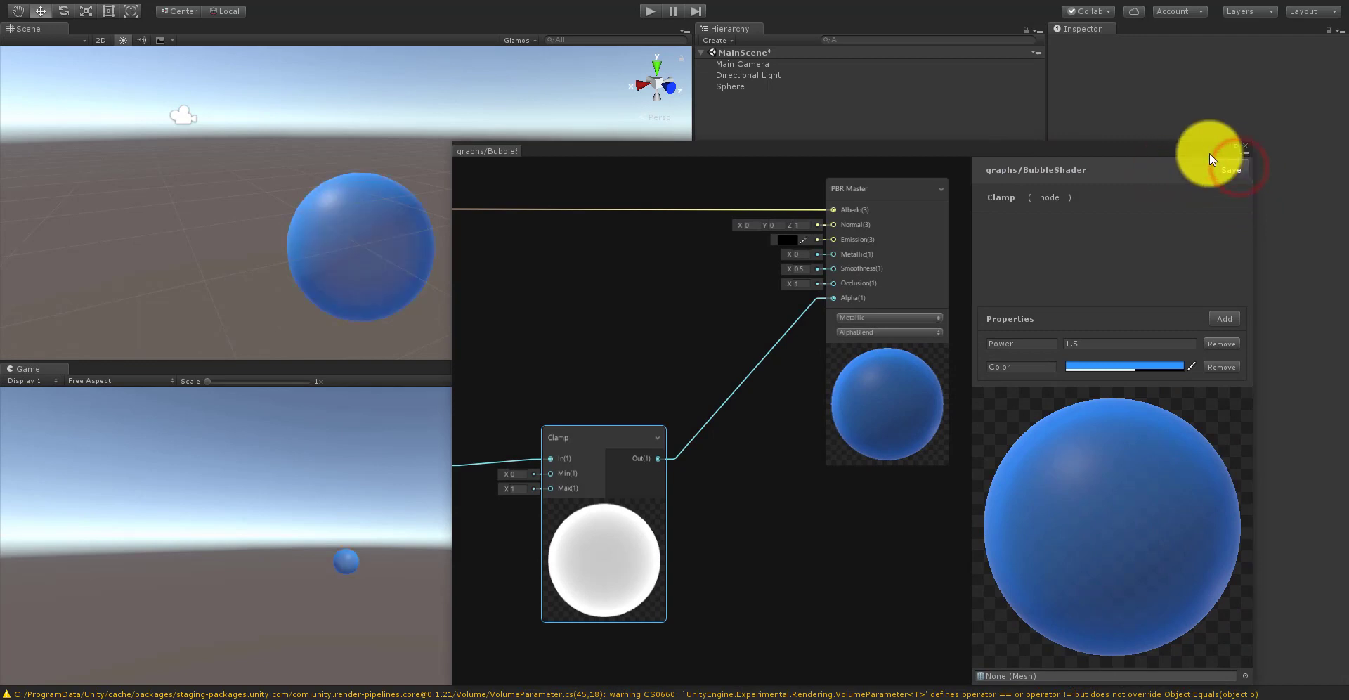
pyautogui.moveTo(884, 140); pyautogui.dragTo(1015, 271)
pyautogui.scroll(-5, 884, 357)
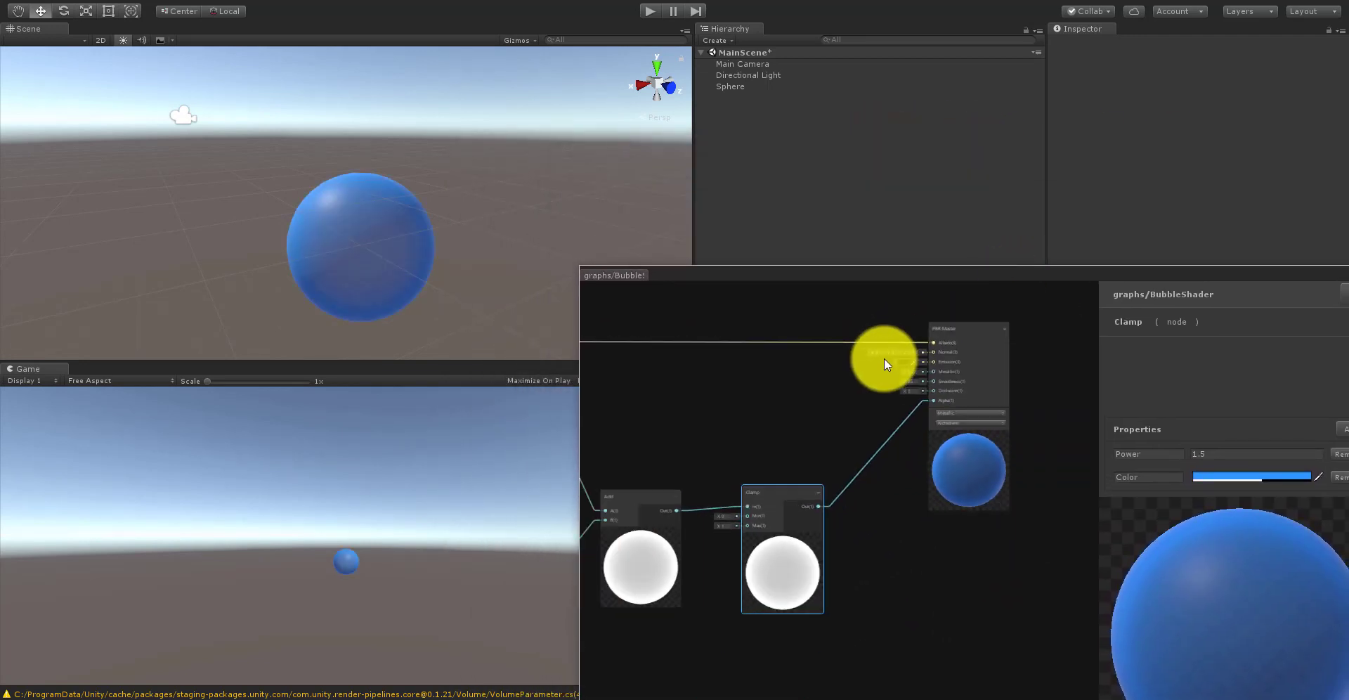
pyautogui.moveTo(791, 373); pyautogui.dragTo(879, 427, button='middle')
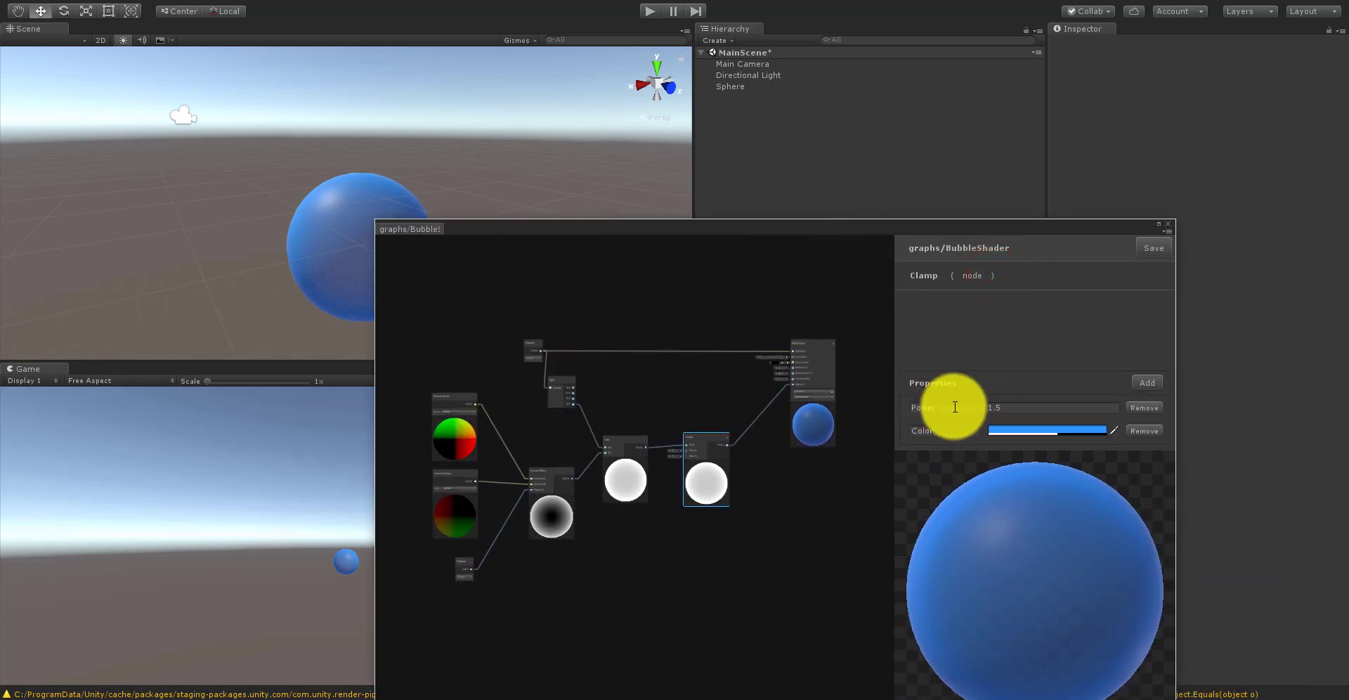
pyautogui.moveTo(753, 222); pyautogui.dragTo(878, 423)
# Step: Select the Sphere, uncover its material settings, and lower the Bubble material's Power to 0.93
pyautogui.click(733, 171)
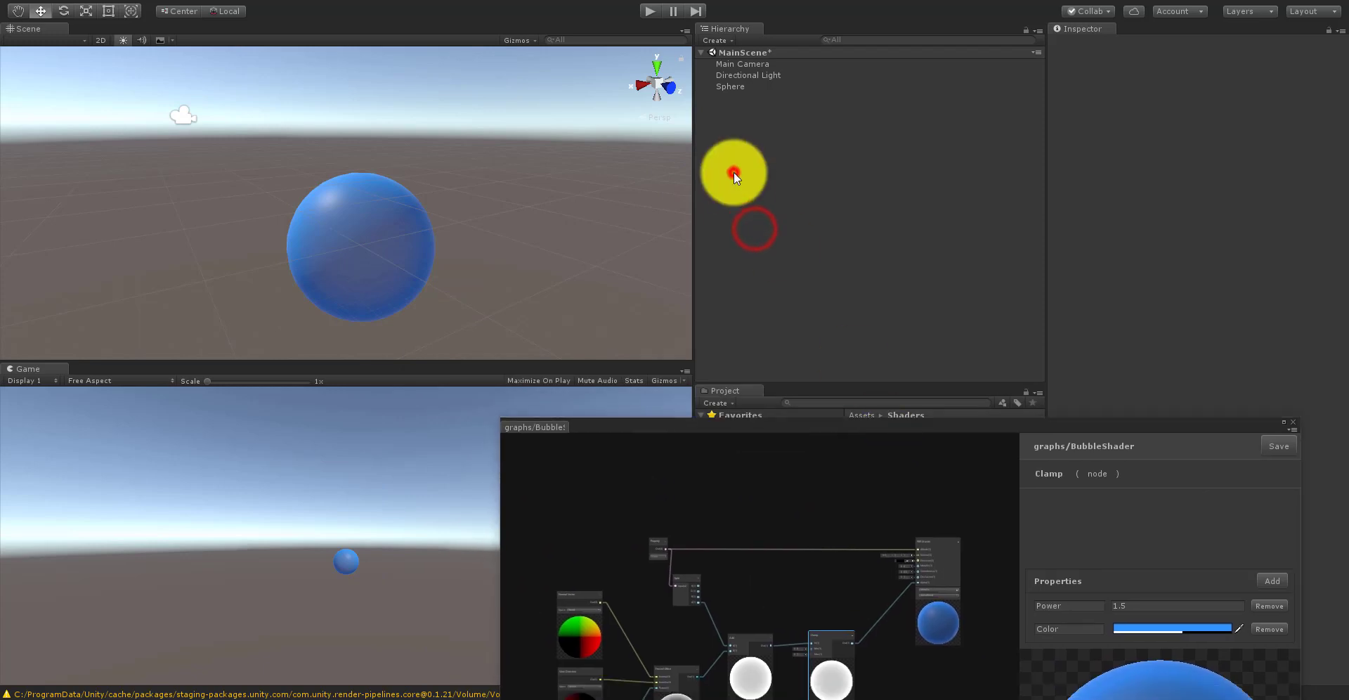
pyautogui.click(731, 87)
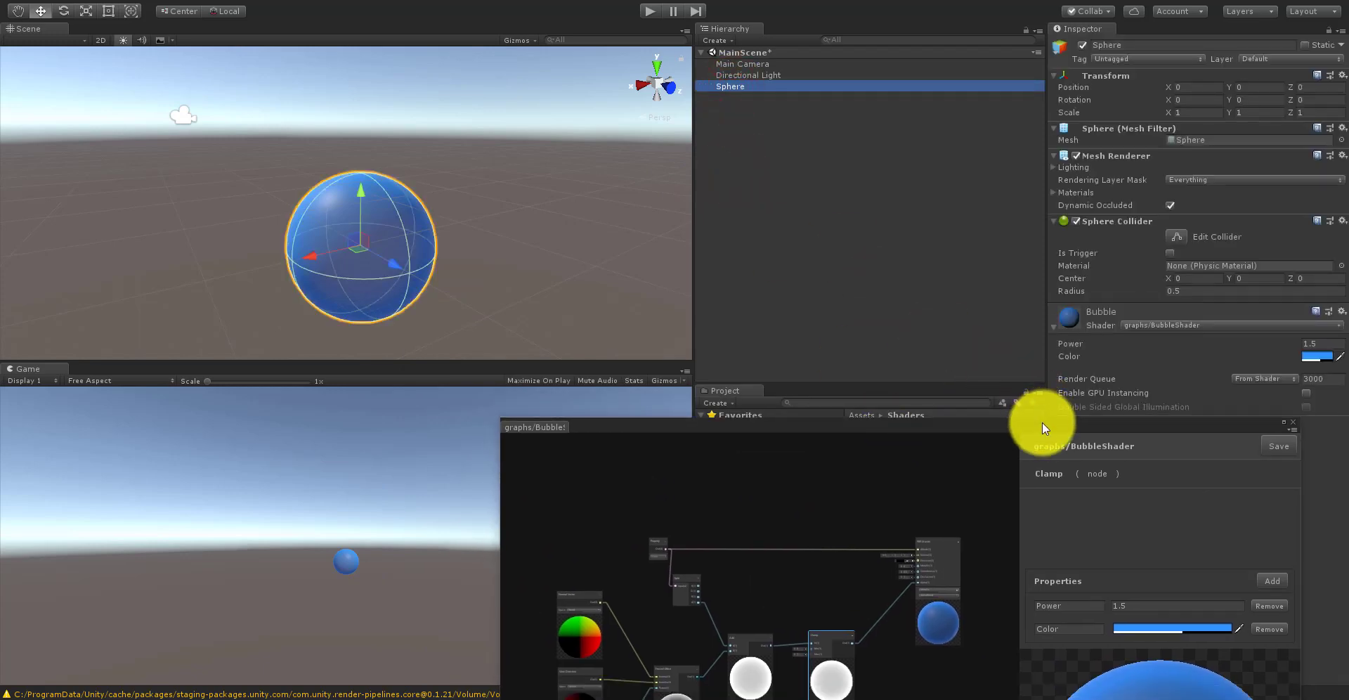
pyautogui.moveTo(1041, 423); pyautogui.dragTo(813, 431)
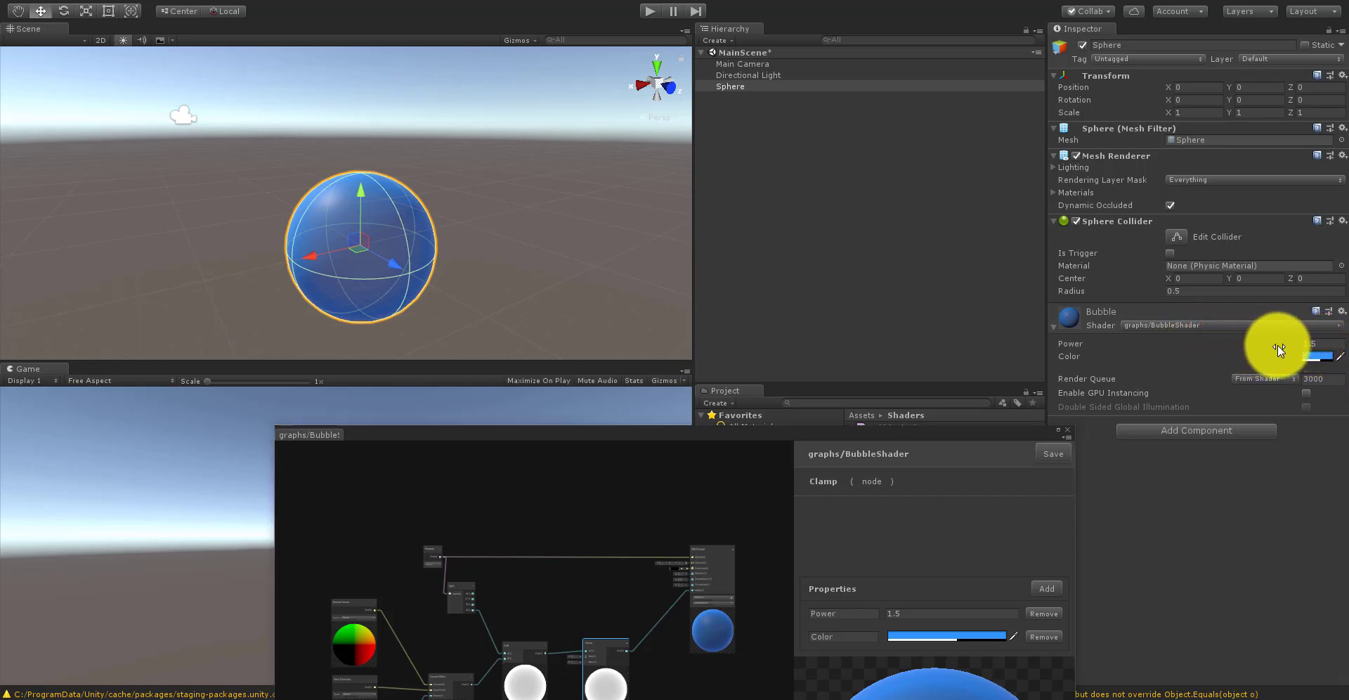
pyautogui.moveTo(1279, 348)
pyautogui.mouseDown()
pyautogui.moveTo(1305, 343)
pyautogui.moveTo(1228, 334)
pyautogui.moveTo(1317, 339)
pyautogui.moveTo(1246, 338)
pyautogui.moveTo(1288, 358)
pyautogui.mouseUp()
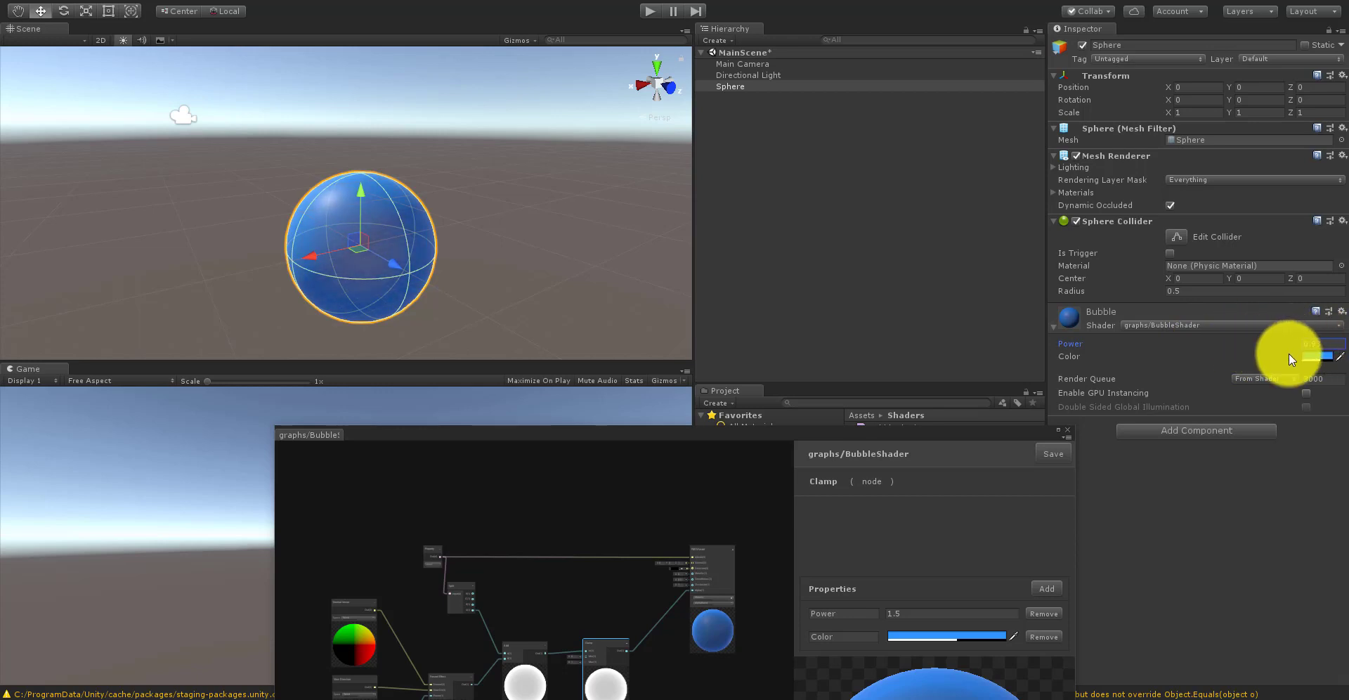
# Step: Try red E33D48 with an alpha of 53 as the Bubble material's Color
pyautogui.click(1313, 355)
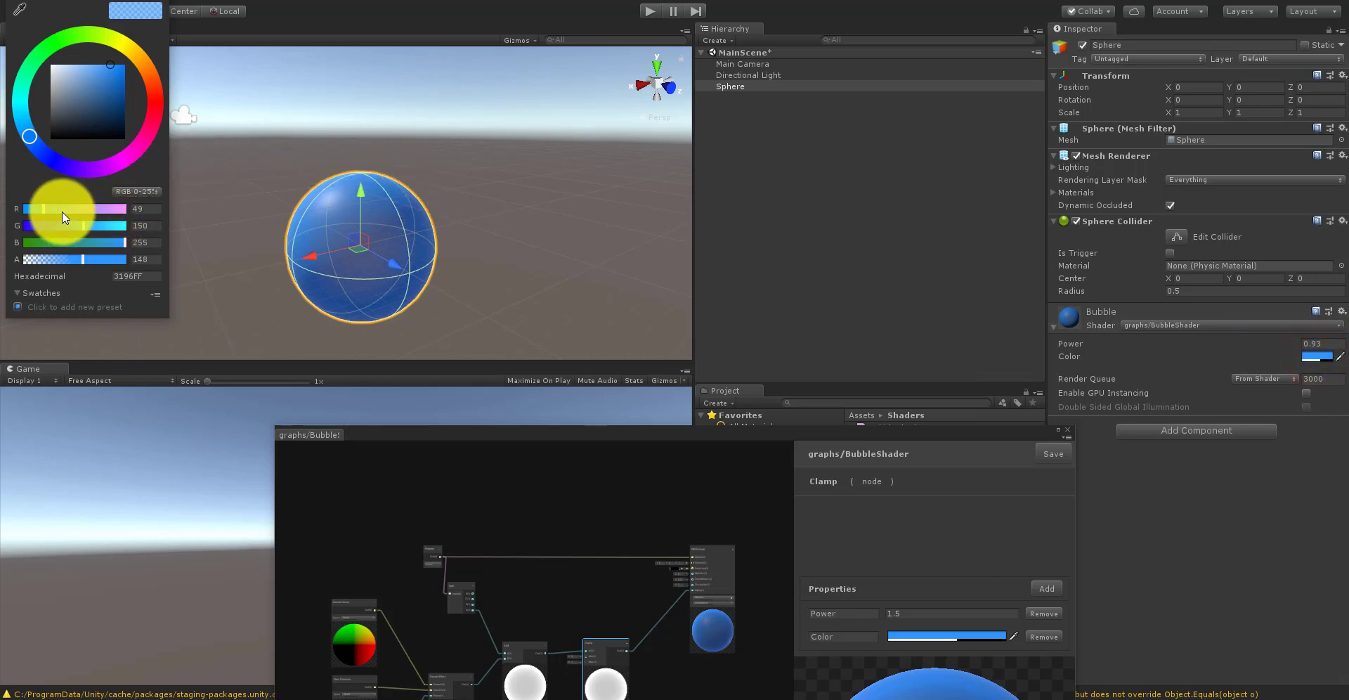
pyautogui.moveTo(107, 125)
pyautogui.mouseDown()
pyautogui.moveTo(126, 66)
pyautogui.moveTo(69, 55)
pyautogui.moveTo(157, 116)
pyautogui.moveTo(153, 90)
pyautogui.moveTo(148, 106)
pyautogui.mouseUp()
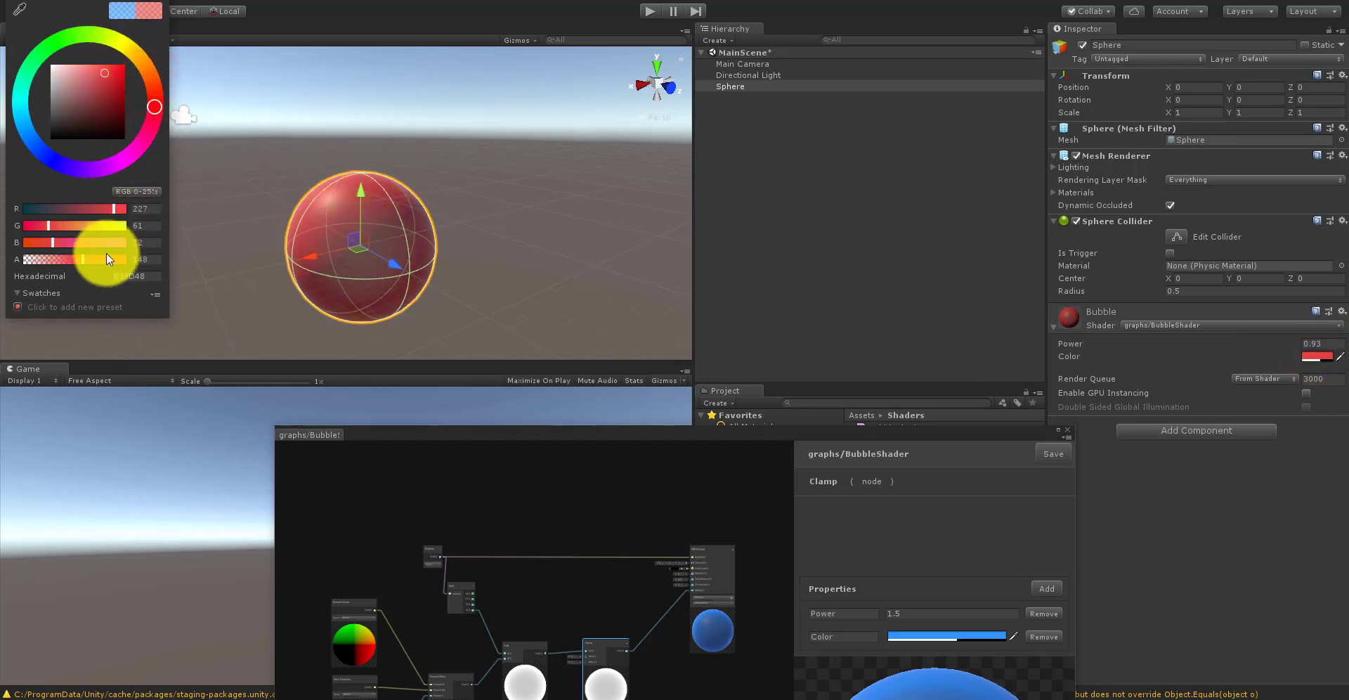
pyautogui.moveTo(83, 257); pyautogui.dragTo(44, 261)
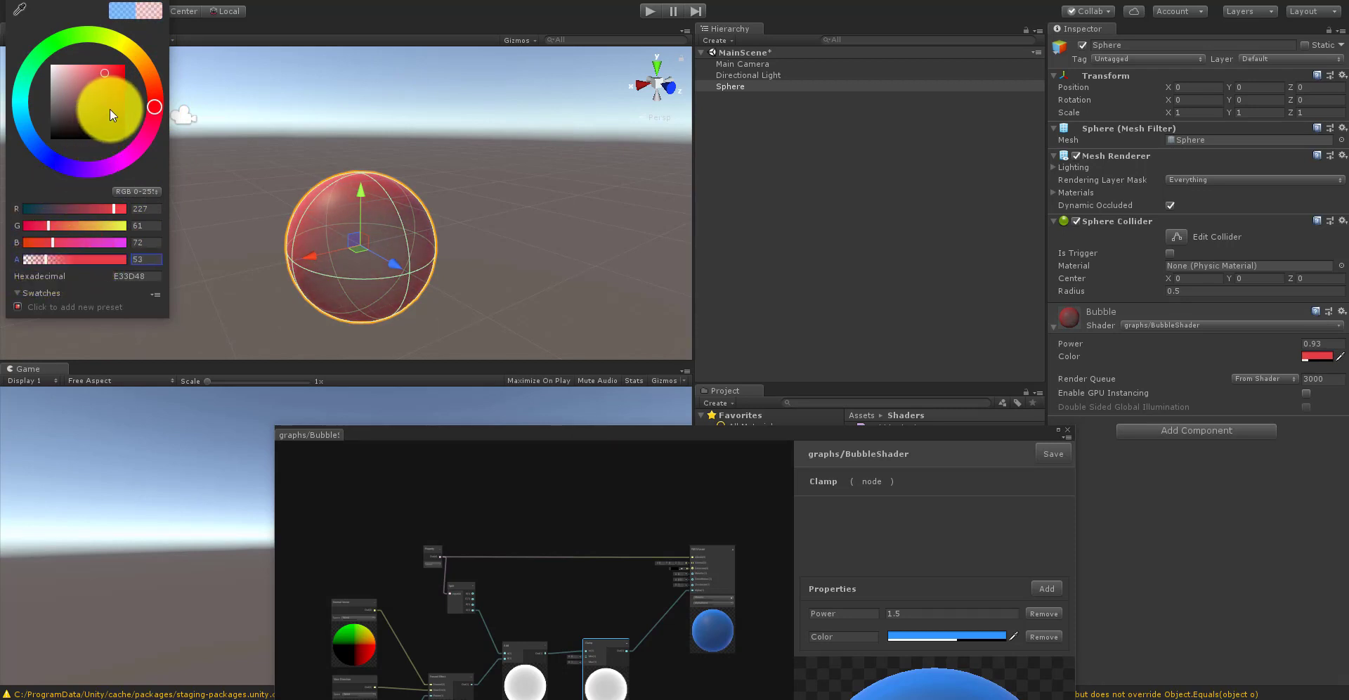
# Step: Set the Bubble material's Color to light blue 43BFFF with a low alpha
pyautogui.click(20, 111)
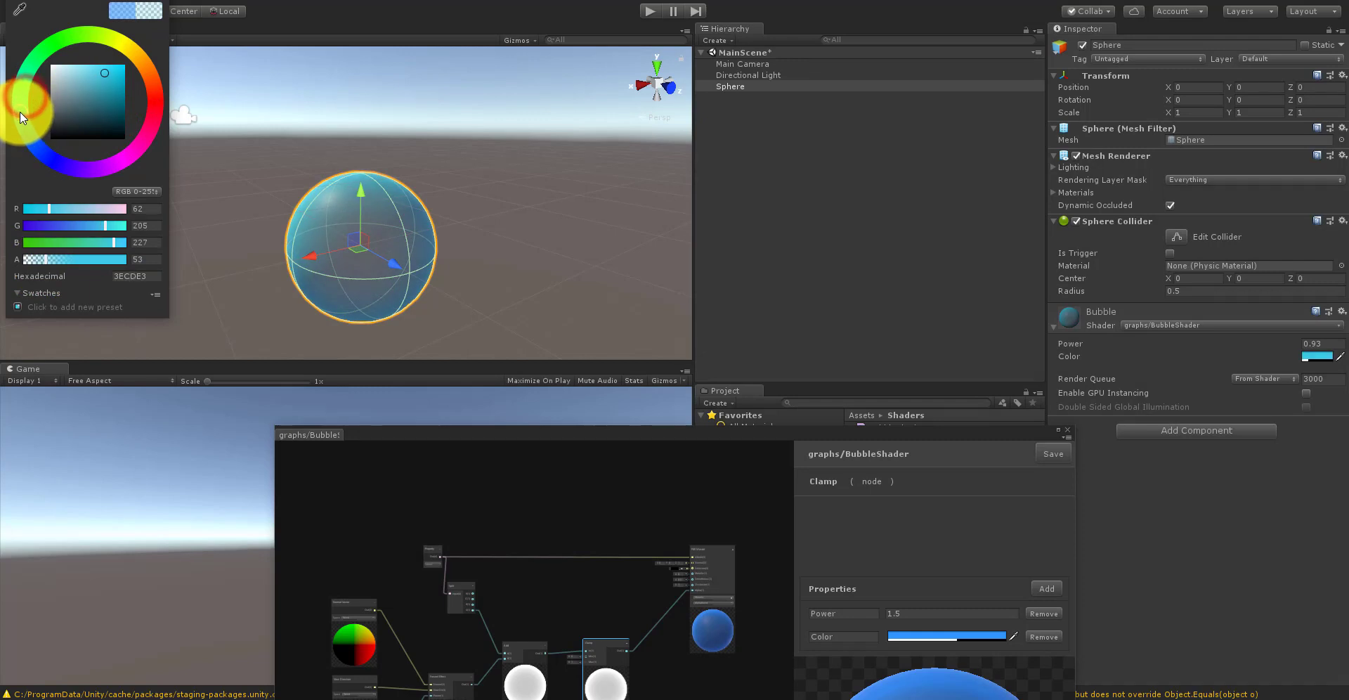
pyautogui.moveTo(70, 90); pyautogui.dragTo(101, 62)
pyautogui.moveTo(26, 133)
pyautogui.mouseDown()
pyautogui.moveTo(41, 146)
pyautogui.moveTo(23, 126)
pyautogui.mouseUp()
pyautogui.moveTo(90, 259); pyautogui.dragTo(49, 261)
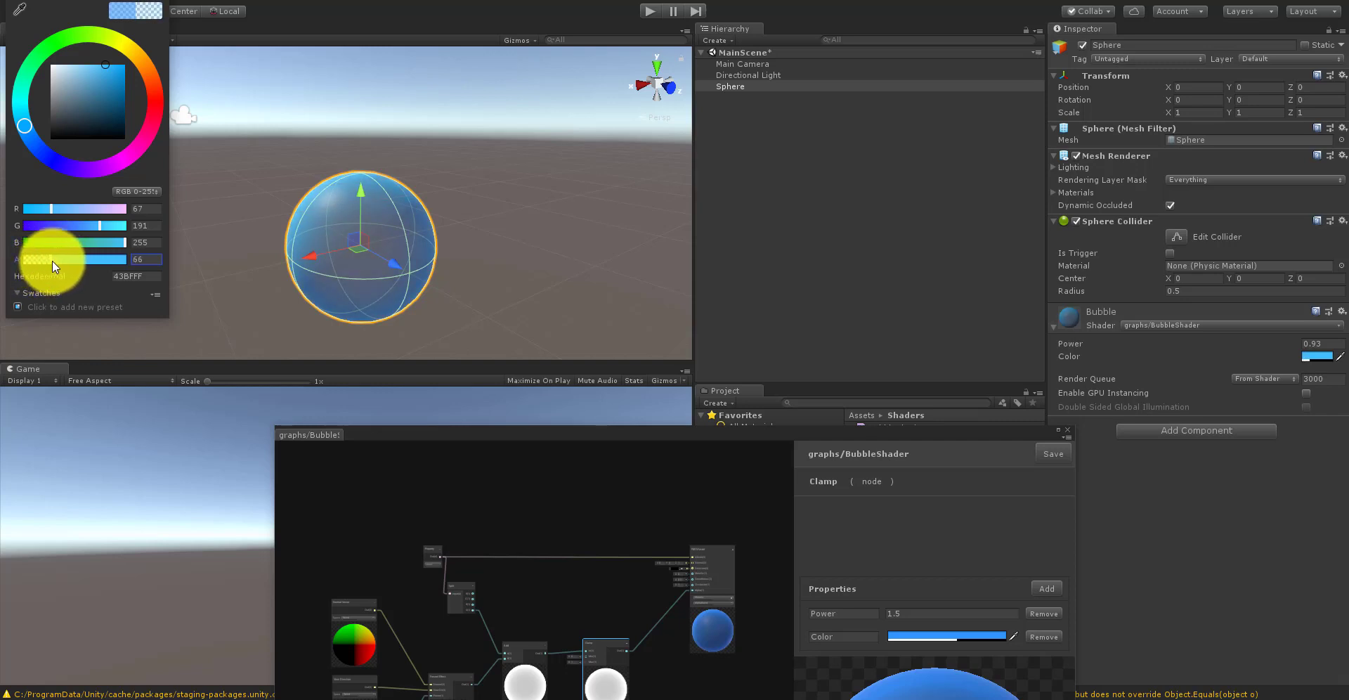
# Step: Deselect the sphere and move the graph window farther aside to examine the light blue bubble
pyautogui.click(334, 136)
pyautogui.click(395, 142)
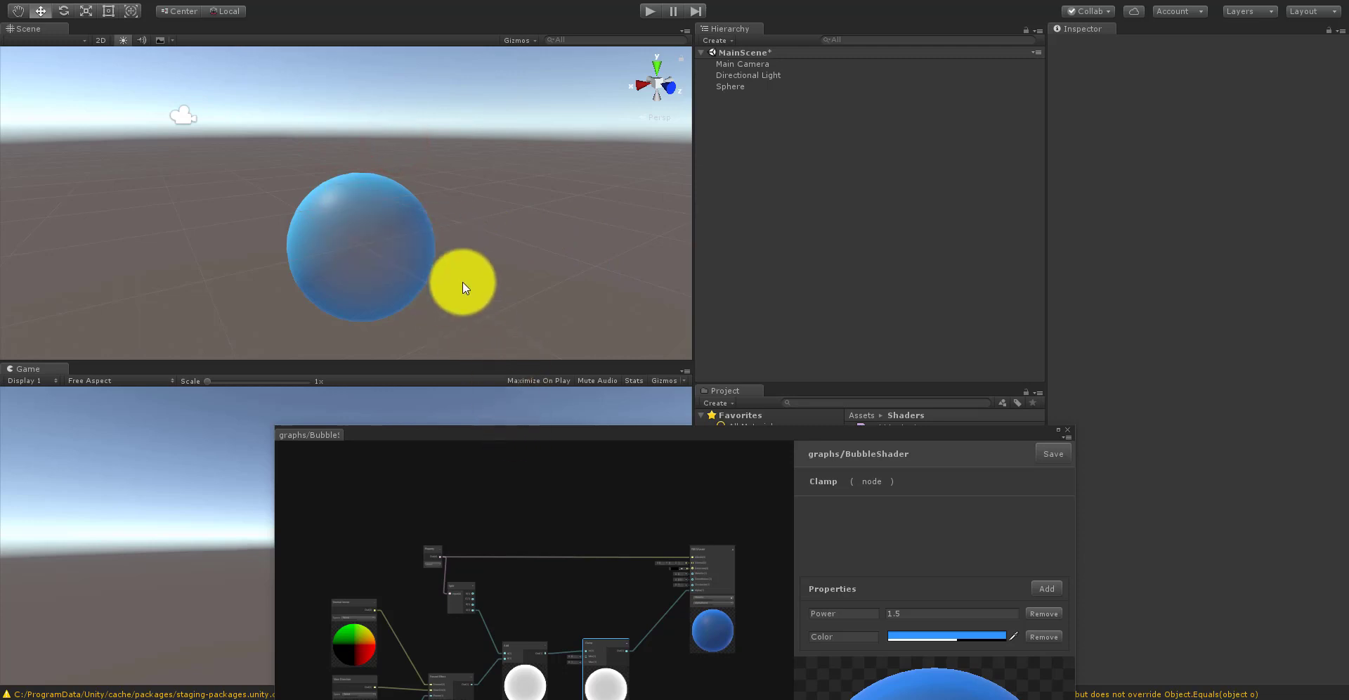
pyautogui.moveTo(662, 427); pyautogui.dragTo(744, 503)
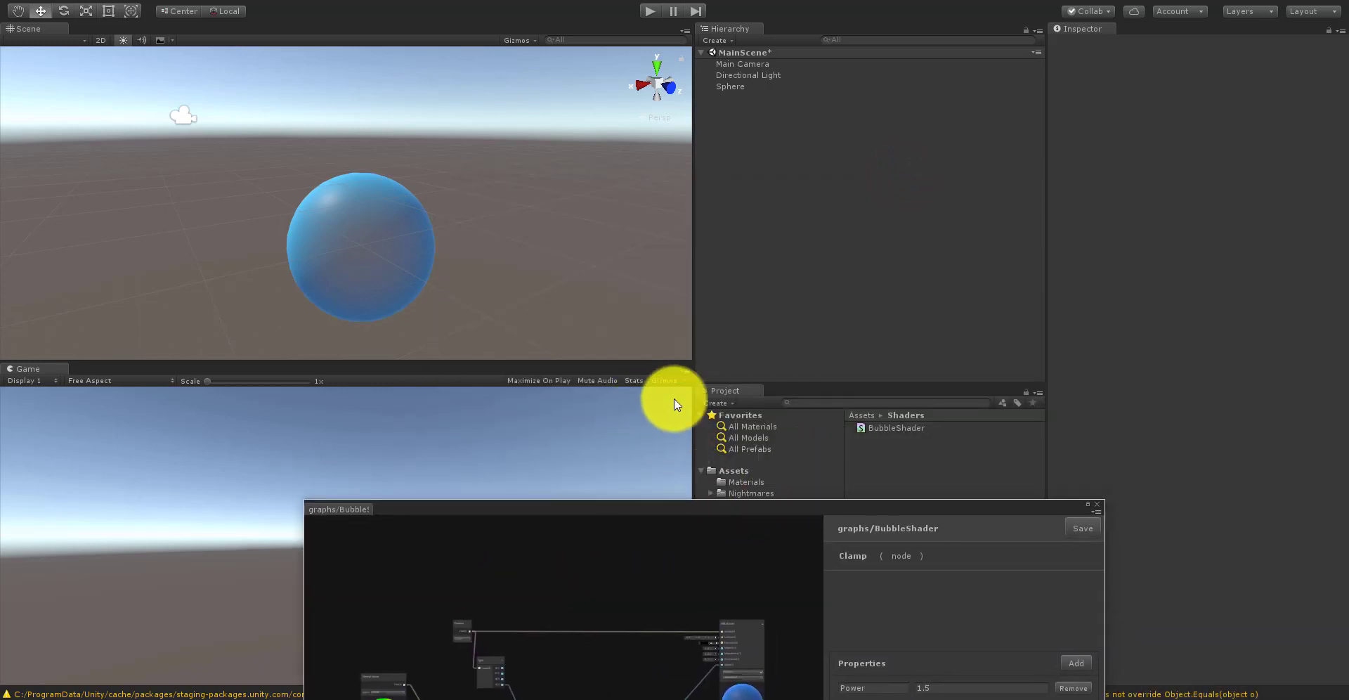
# Step: Select the Sphere again and set the Bubble material's Power to 1.5
pyautogui.click(727, 86)
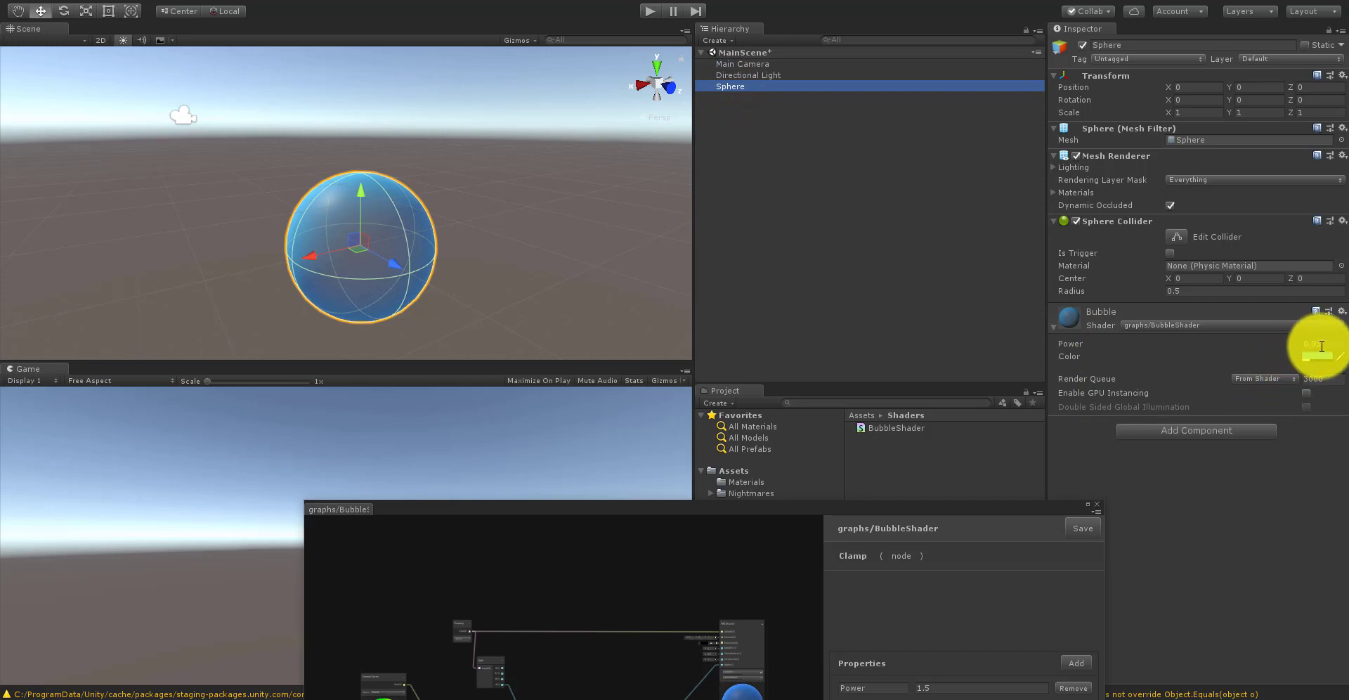
pyautogui.click(1321, 343)
pyautogui.write('1.5')
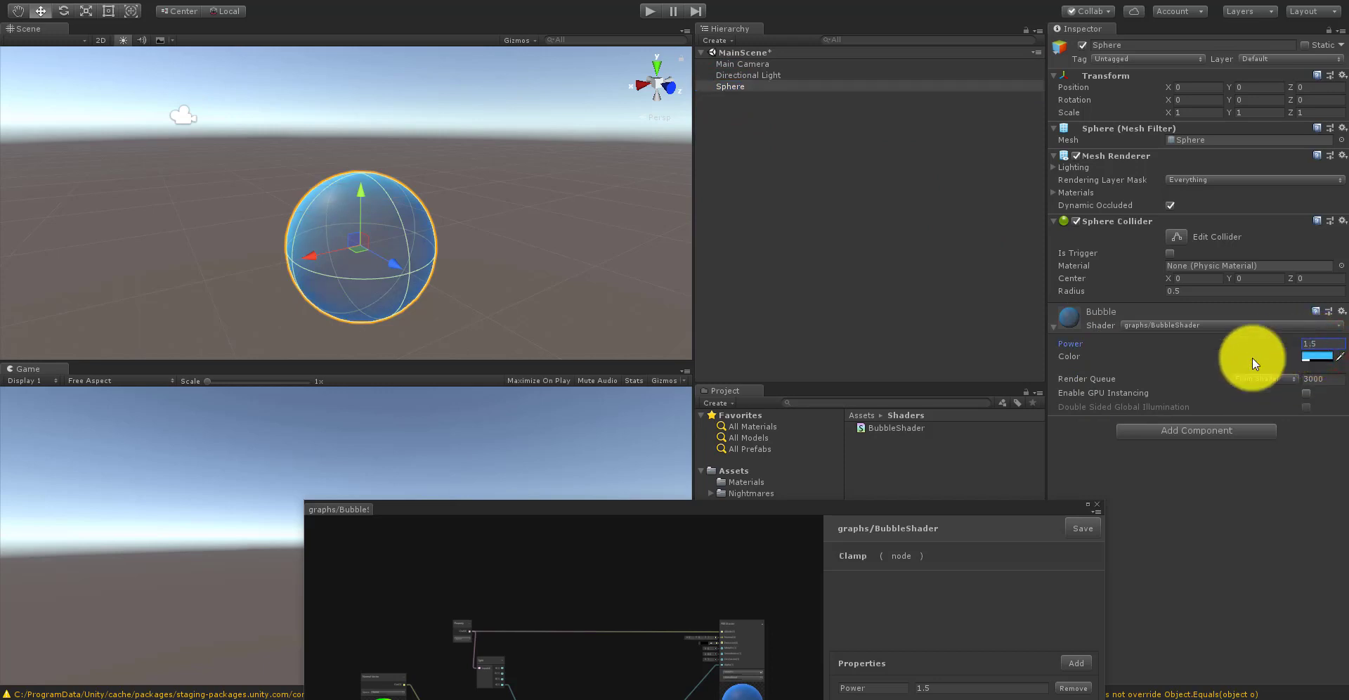
# Step: Deselect the sphere, bring the graph window back up beside the Scene view, and examine the bubble and its node network
pyautogui.click(852, 241)
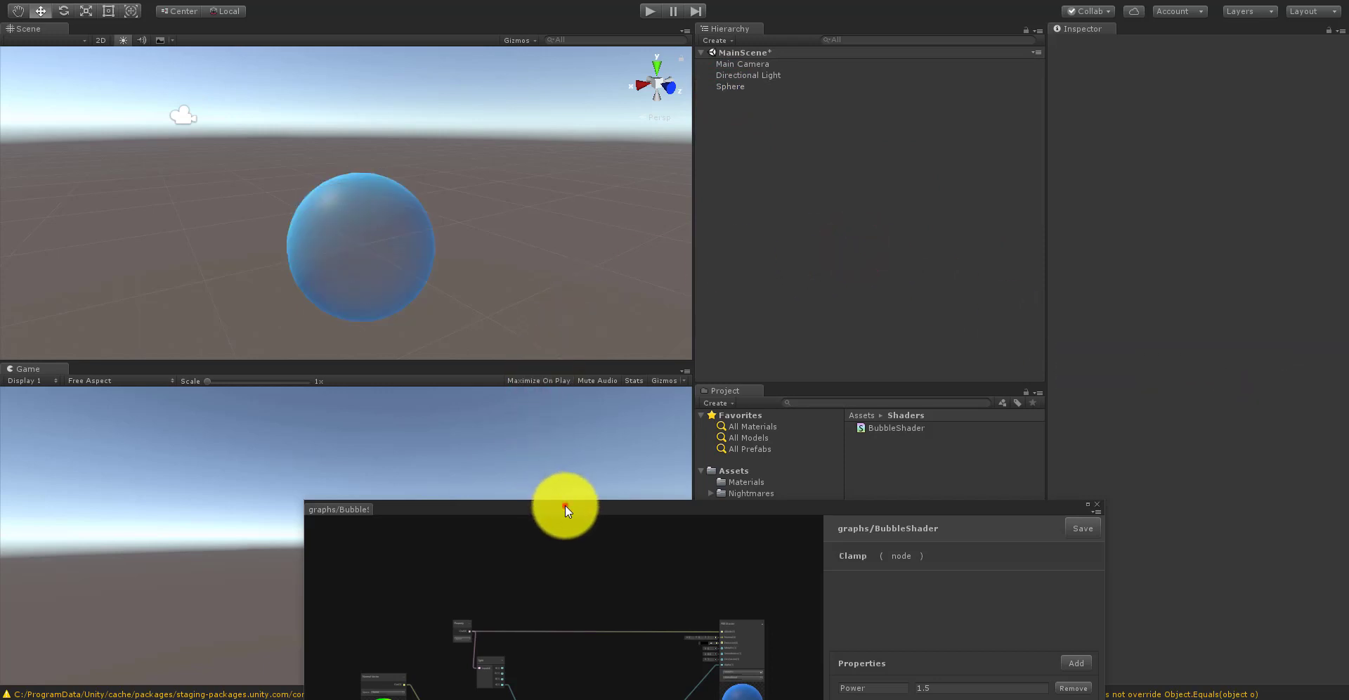
pyautogui.moveTo(565, 507); pyautogui.dragTo(755, 189)
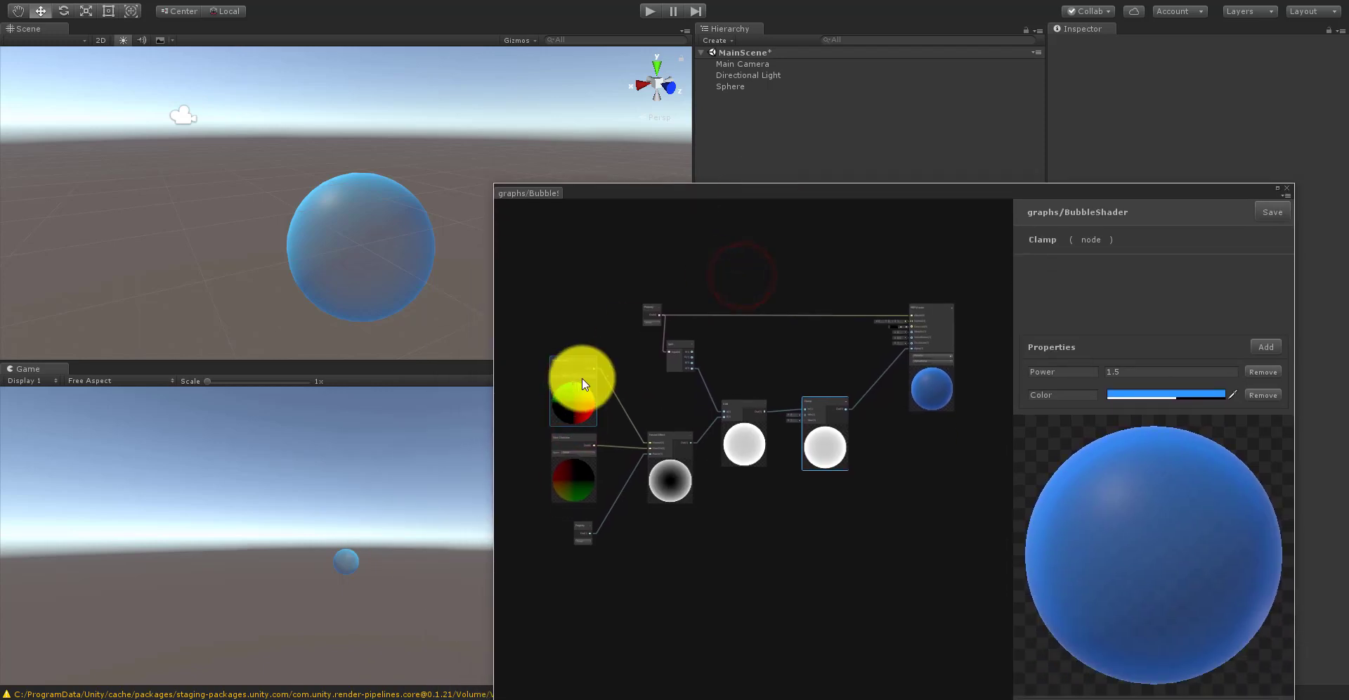
pyautogui.click(668, 480)
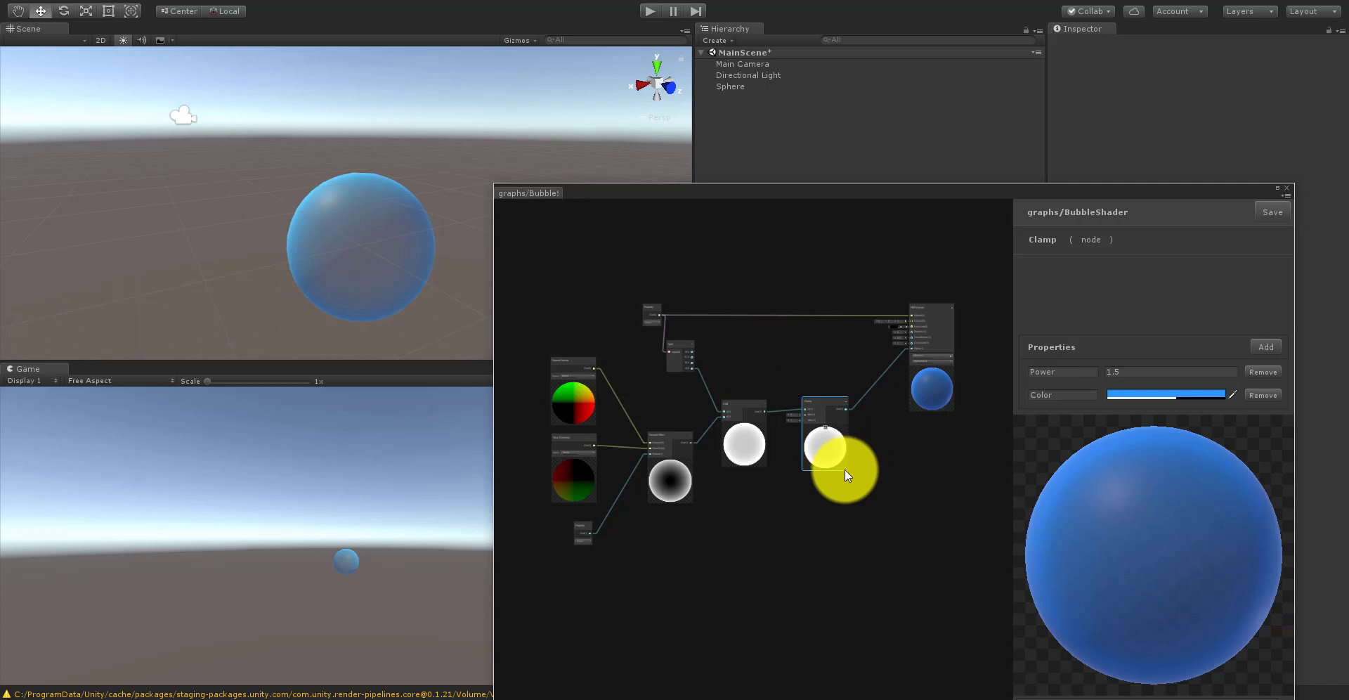
pyautogui.scroll(-2, 361, 230)
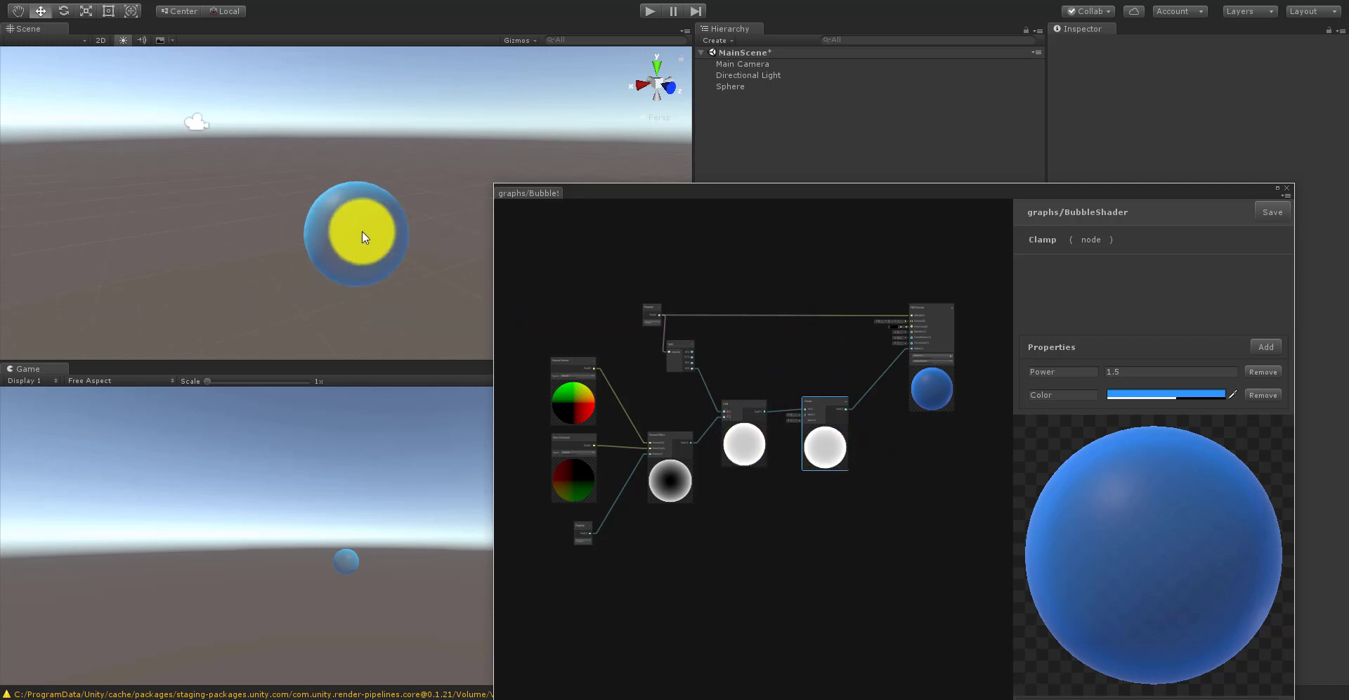
pyautogui.scroll(-2, 353, 236)
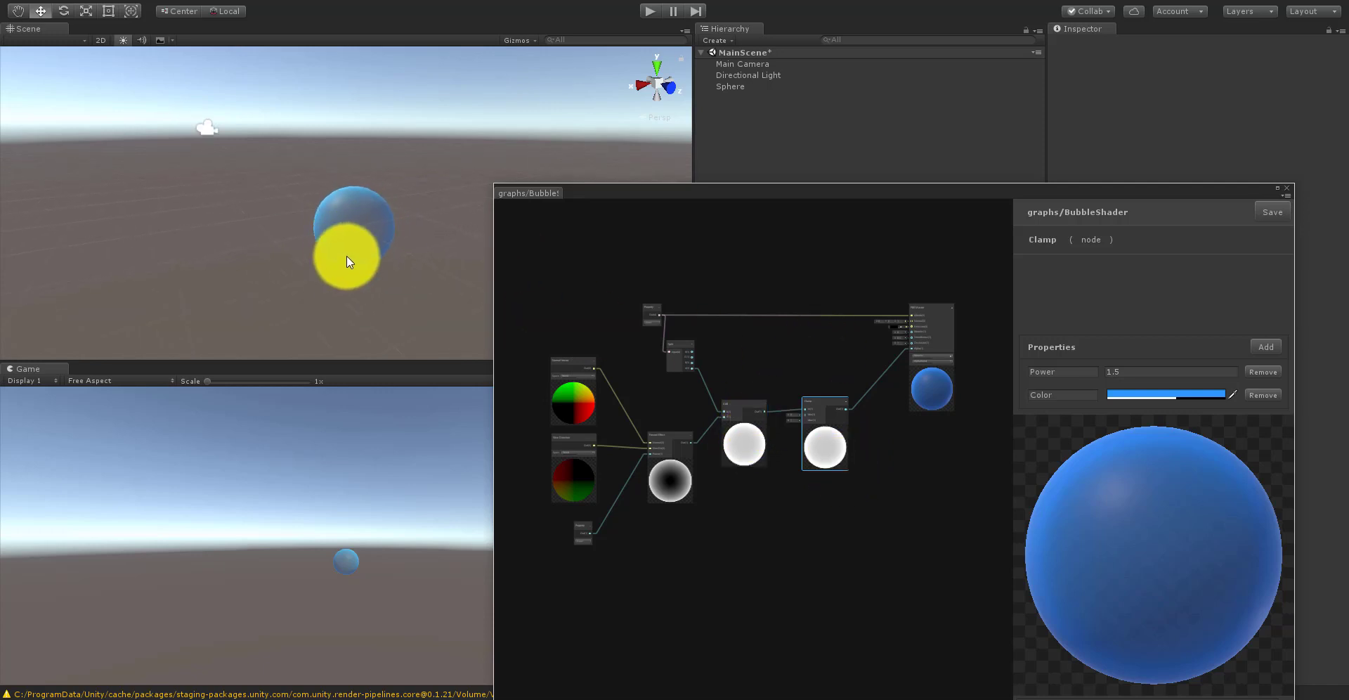
pyautogui.moveTo(347, 262); pyautogui.dragTo(331, 322, button='middle')
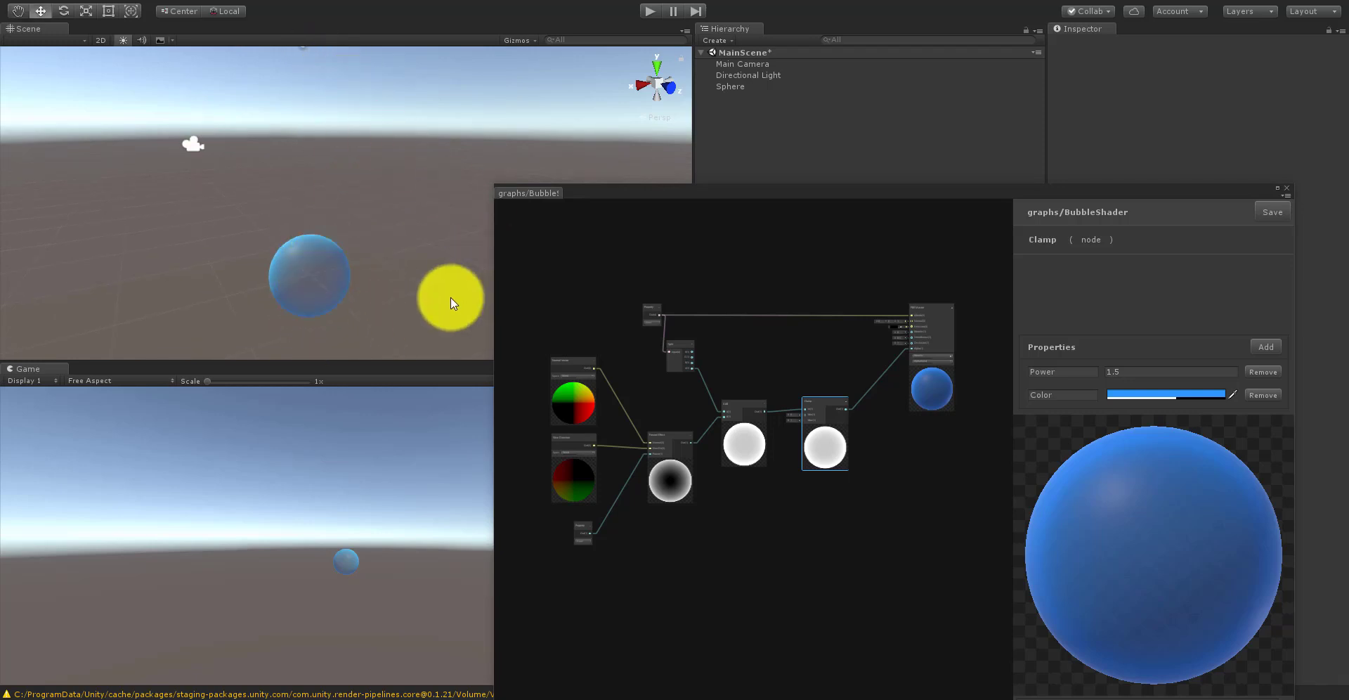
pyautogui.scroll(2, 306, 295)
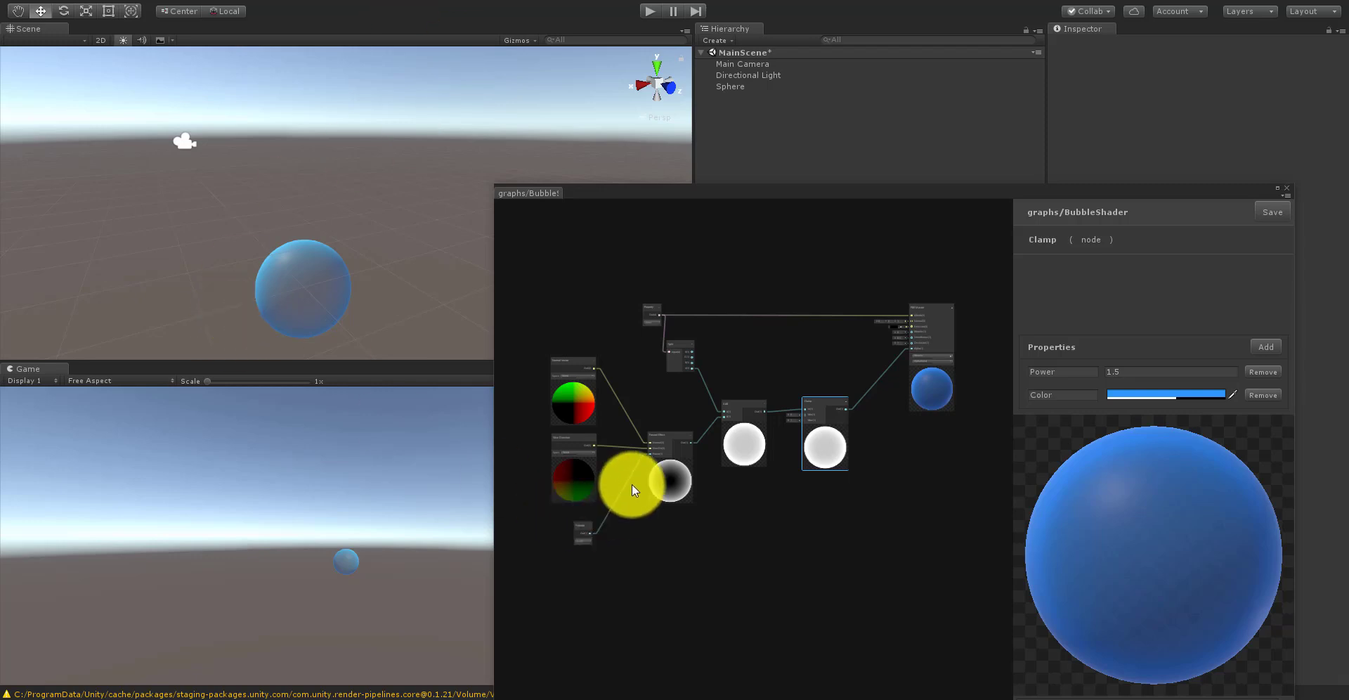
pyautogui.scroll(-2, 710, 550)
pyautogui.scroll(2, 706, 534)
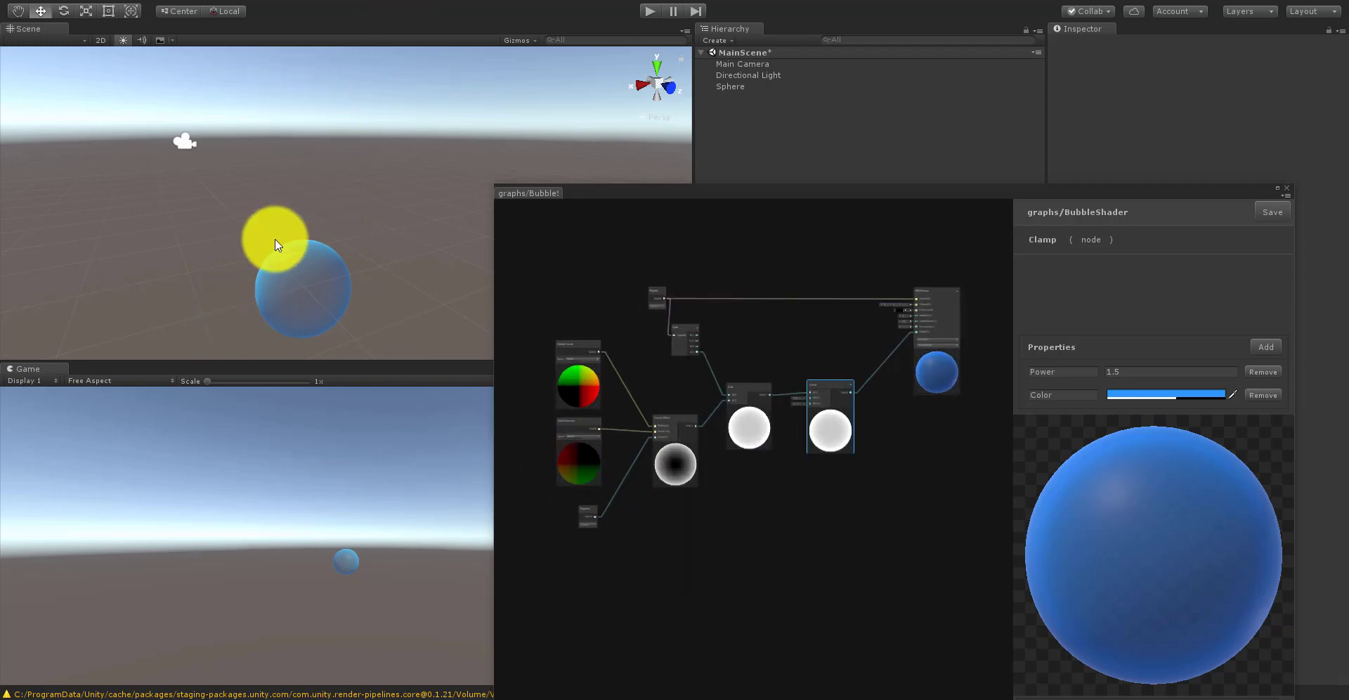
pyautogui.scroll(-2, 743, 506)
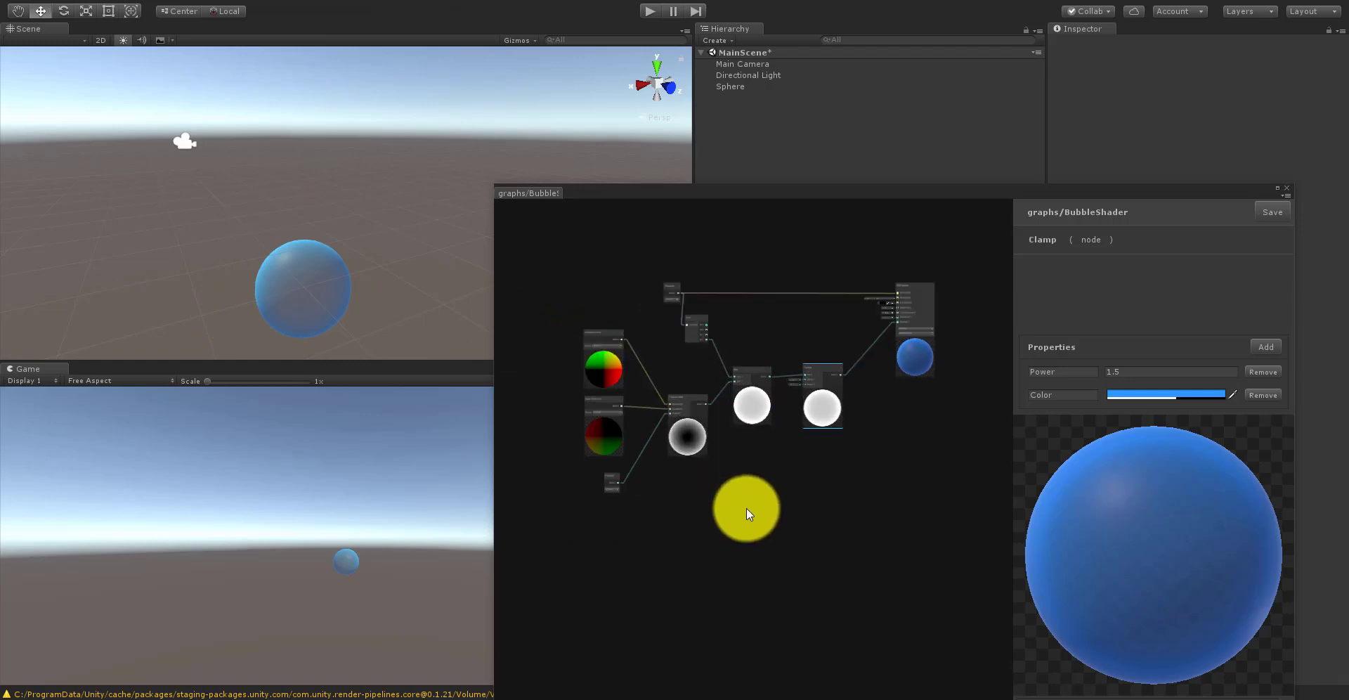
# Step: Add an Object node in the empty area below the existing nodes of the graph
pyautogui.scroll(3, 737, 482)
pyautogui.rightClick(737, 487)
pyautogui.click(752, 497)
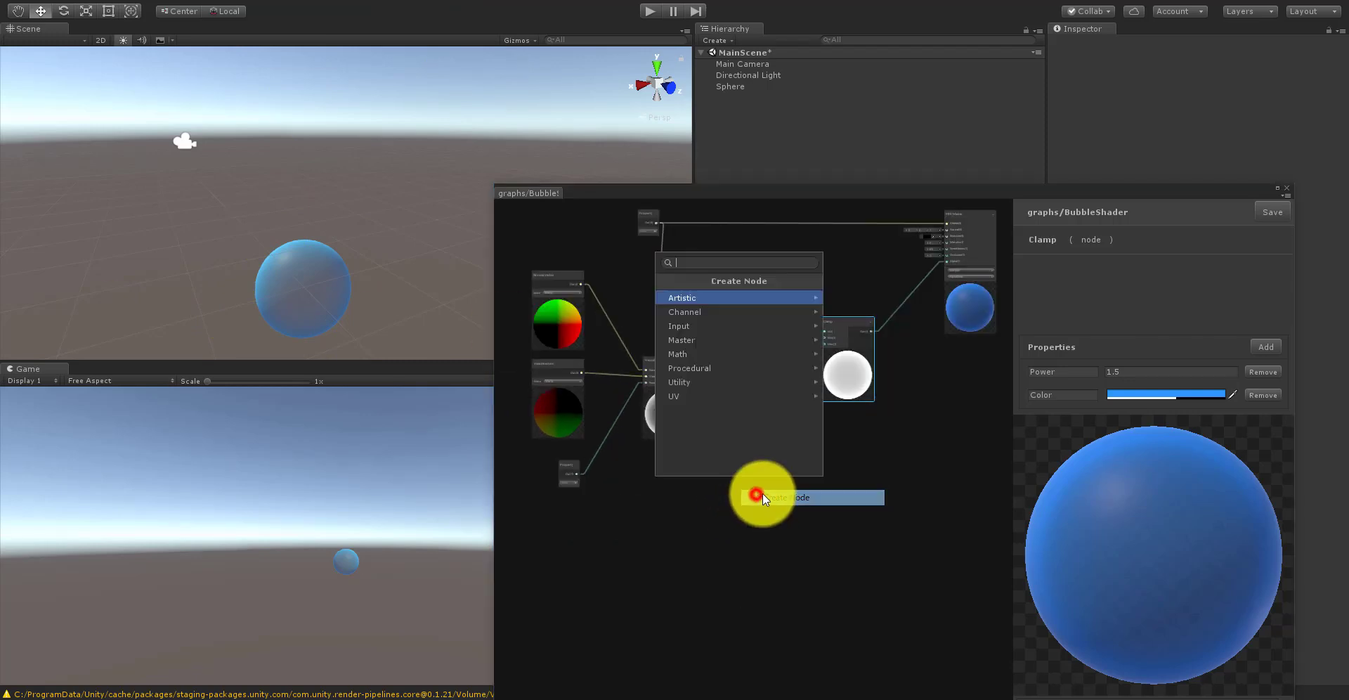
pyautogui.write('obj')
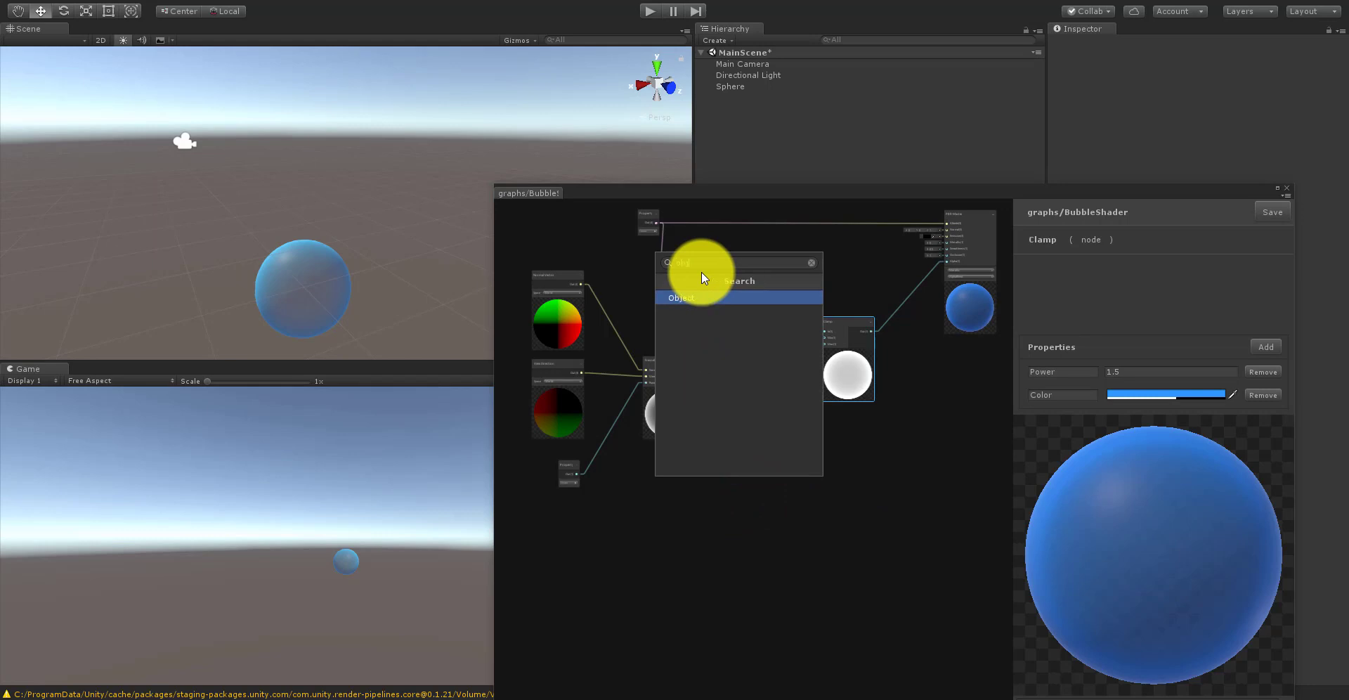
pyautogui.write('e')
pyautogui.click(708, 293)
pyautogui.scroll(4, 745, 453)
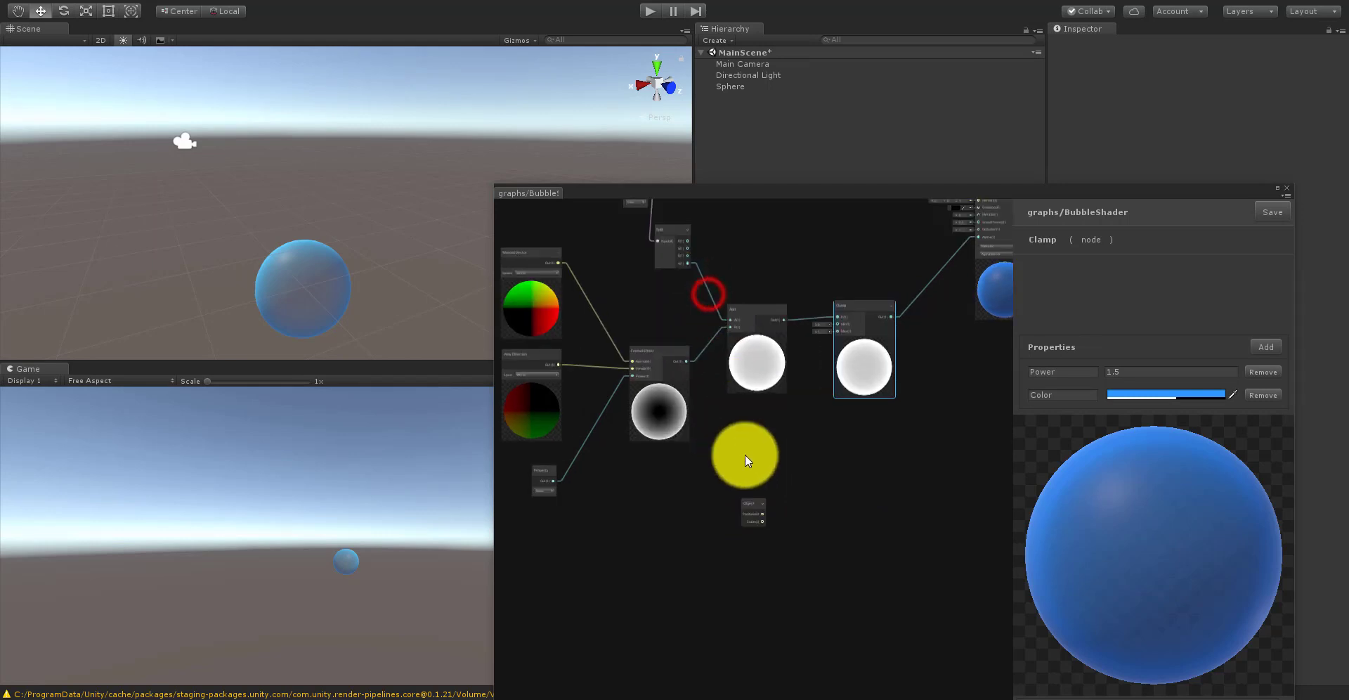
pyautogui.moveTo(764, 548); pyautogui.dragTo(759, 482)
pyautogui.scroll(1, 761, 510)
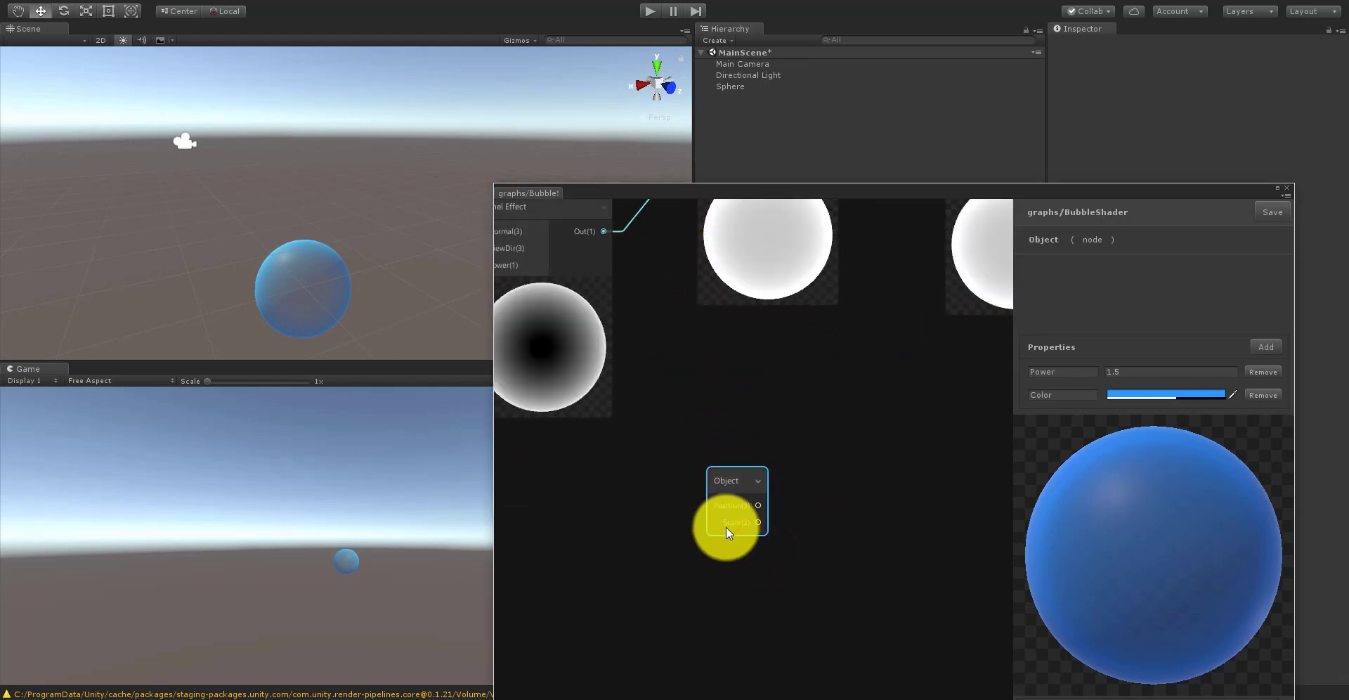
pyautogui.moveTo(769, 508); pyautogui.dragTo(714, 477, button='middle')
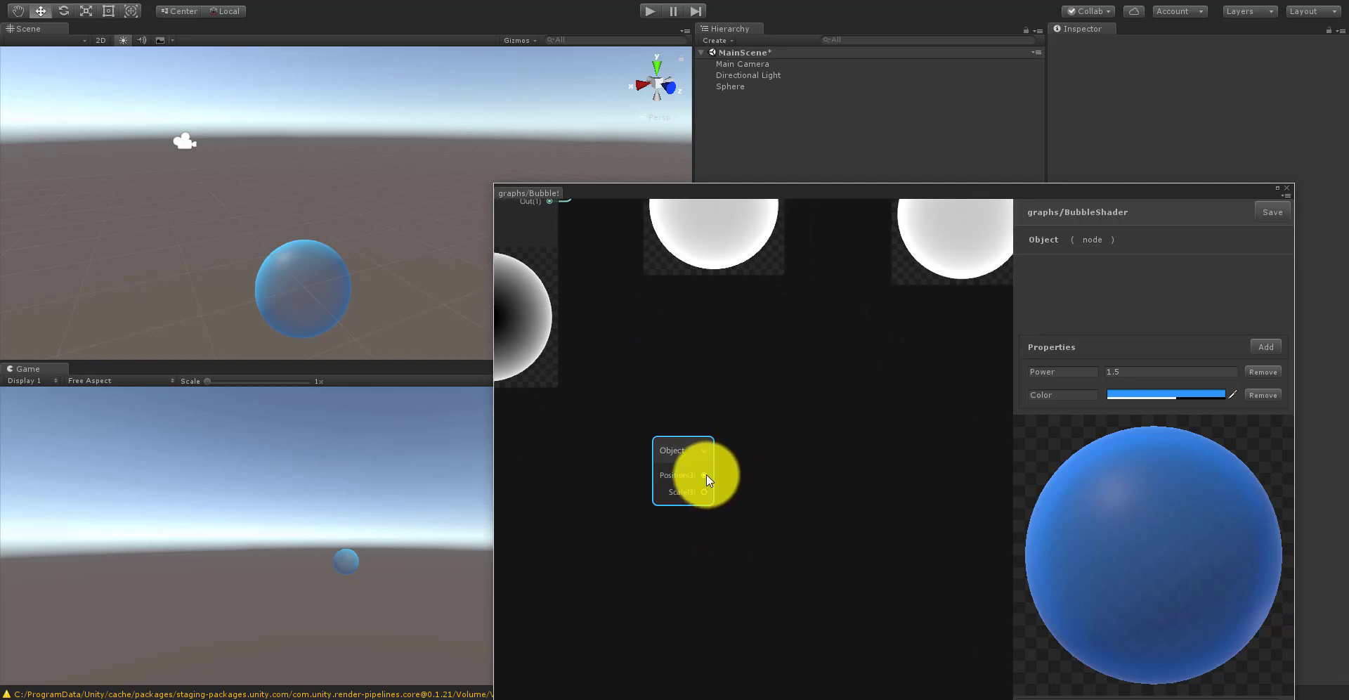
pyautogui.moveTo(690, 461); pyautogui.dragTo(695, 479)
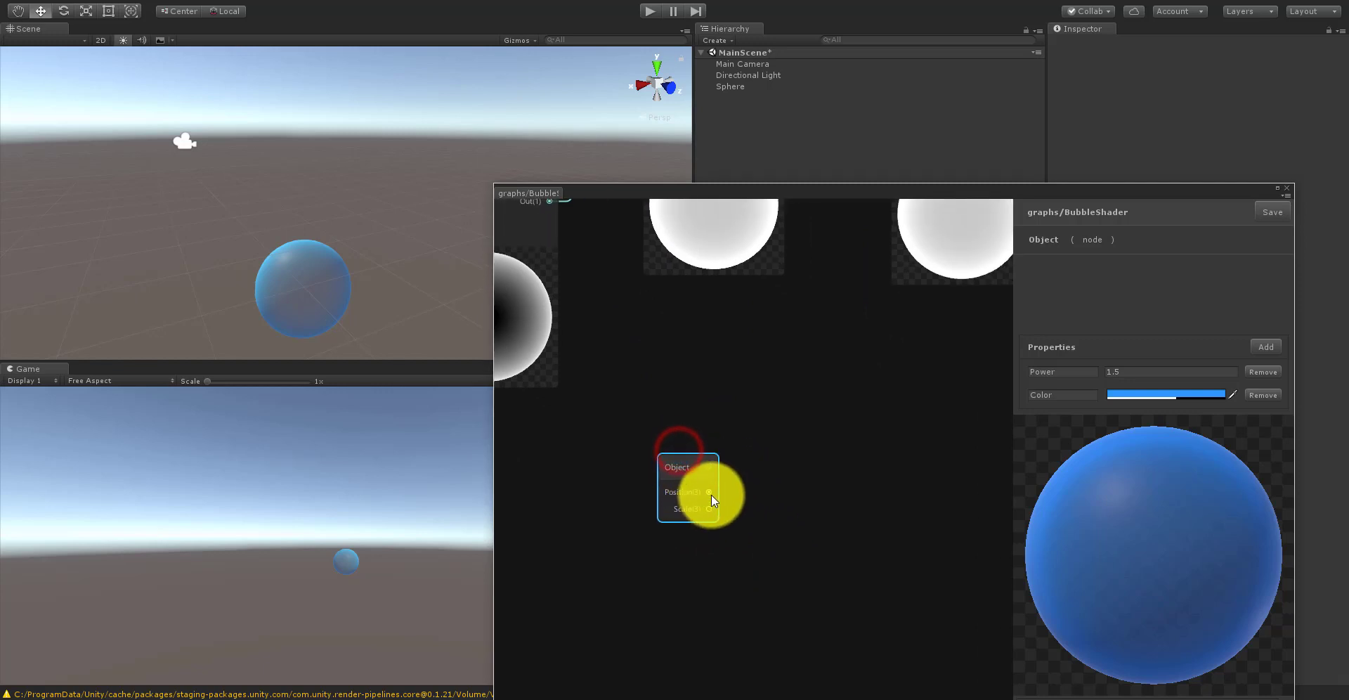
# Step: Add a Split node beside the Object node and connect the Object's Position output to the Split input
pyautogui.click(771, 488)
pyautogui.rightClick(771, 487)
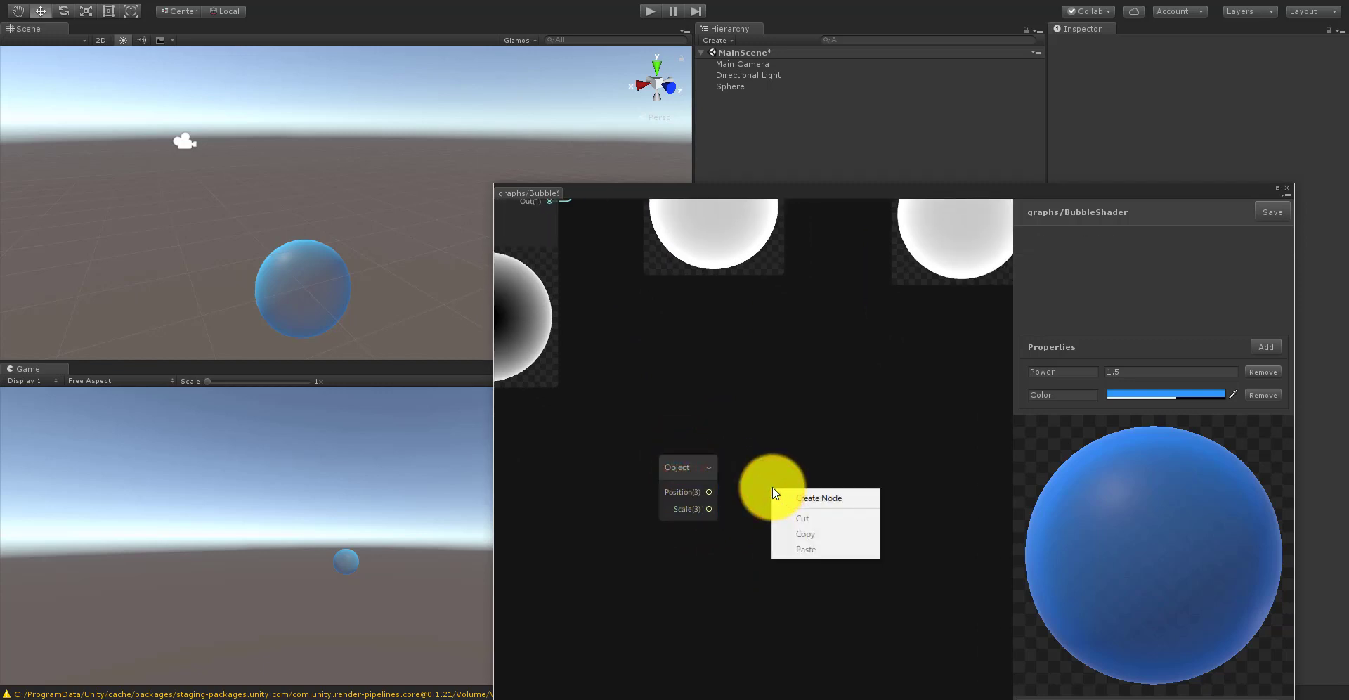
pyautogui.click(796, 499)
pyautogui.write('s')
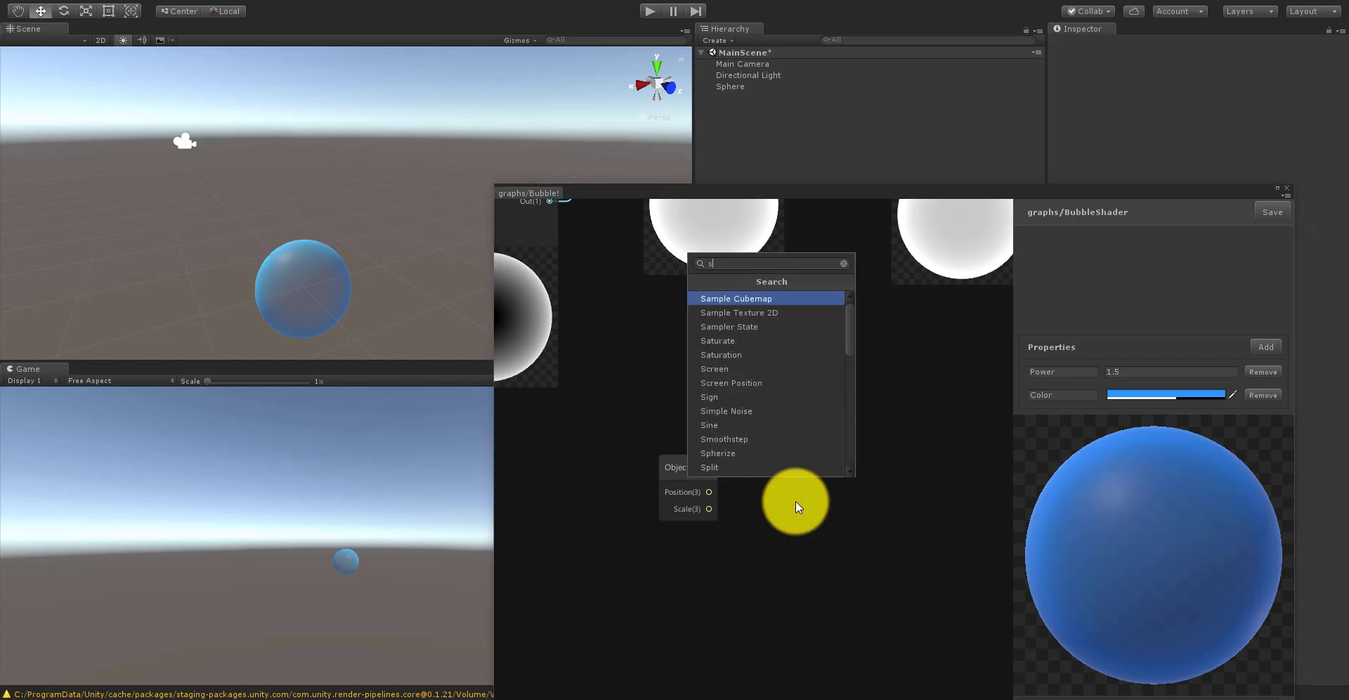
pyautogui.write('plit')
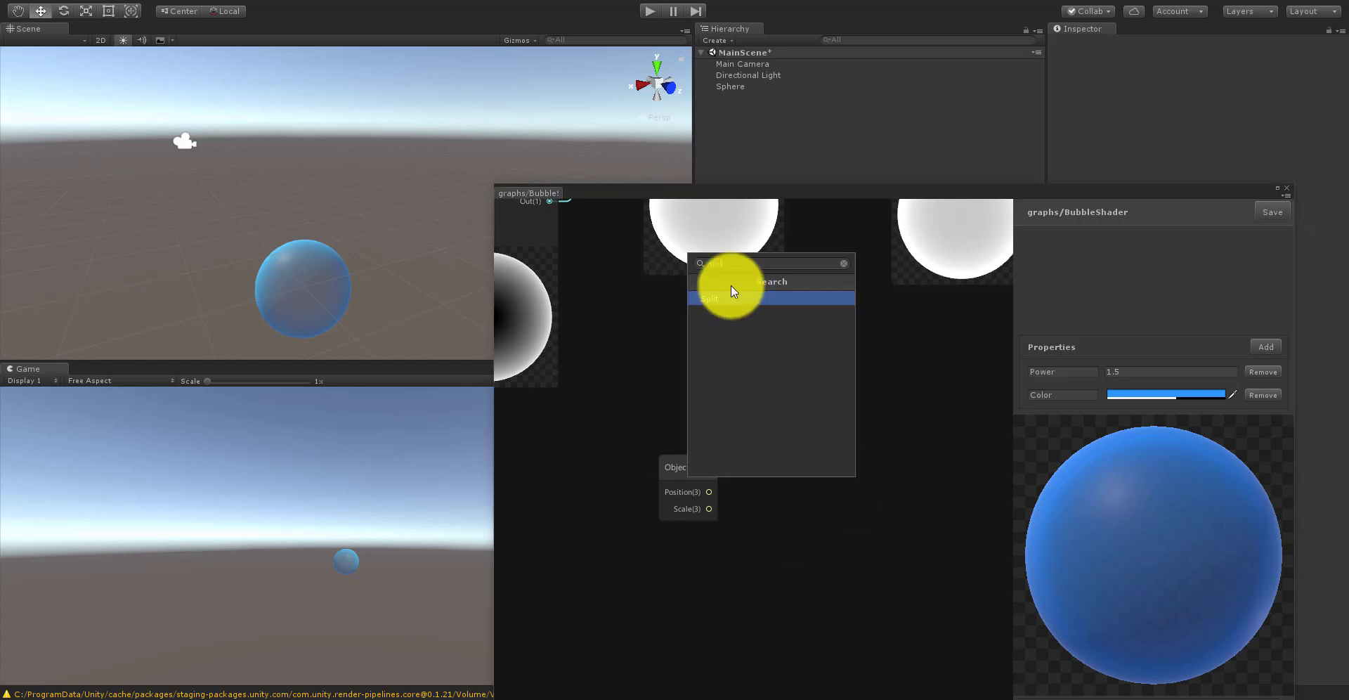
pyautogui.click(737, 298)
pyautogui.moveTo(709, 491); pyautogui.dragTo(779, 529)
pyautogui.moveTo(840, 464); pyautogui.dragTo(733, 395, button='middle')
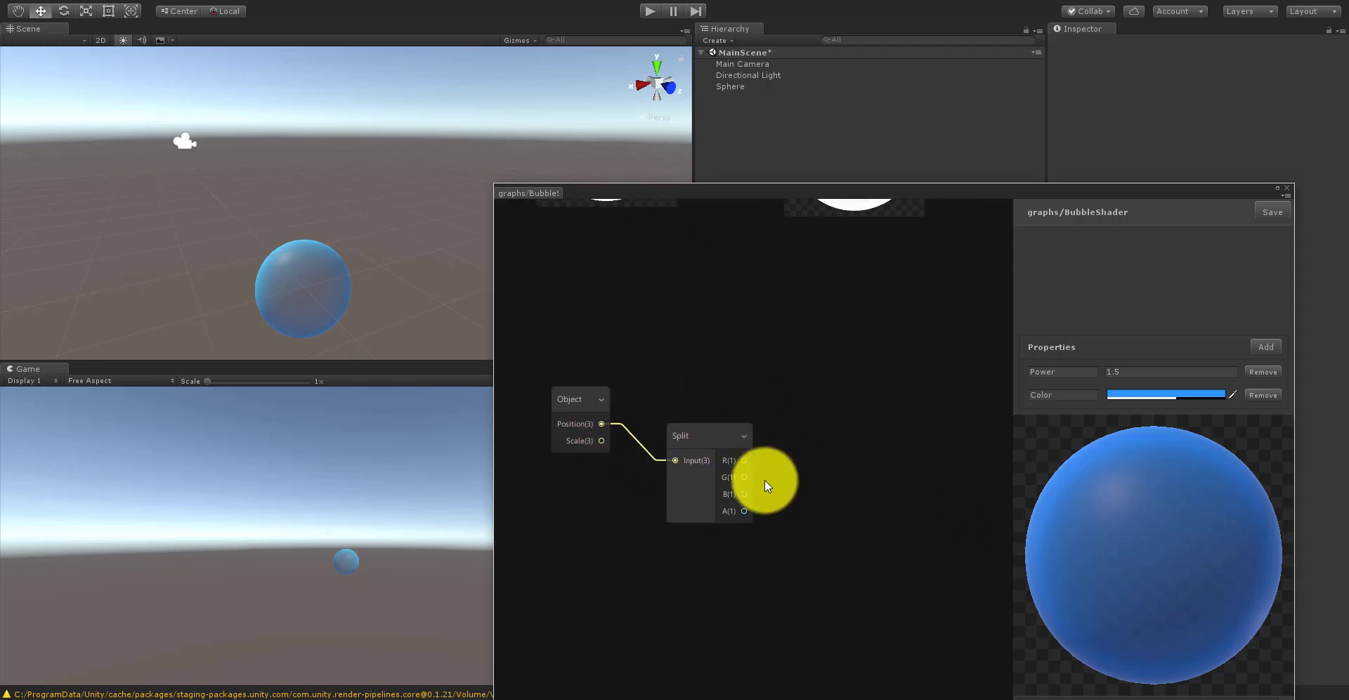
pyautogui.click(743, 461)
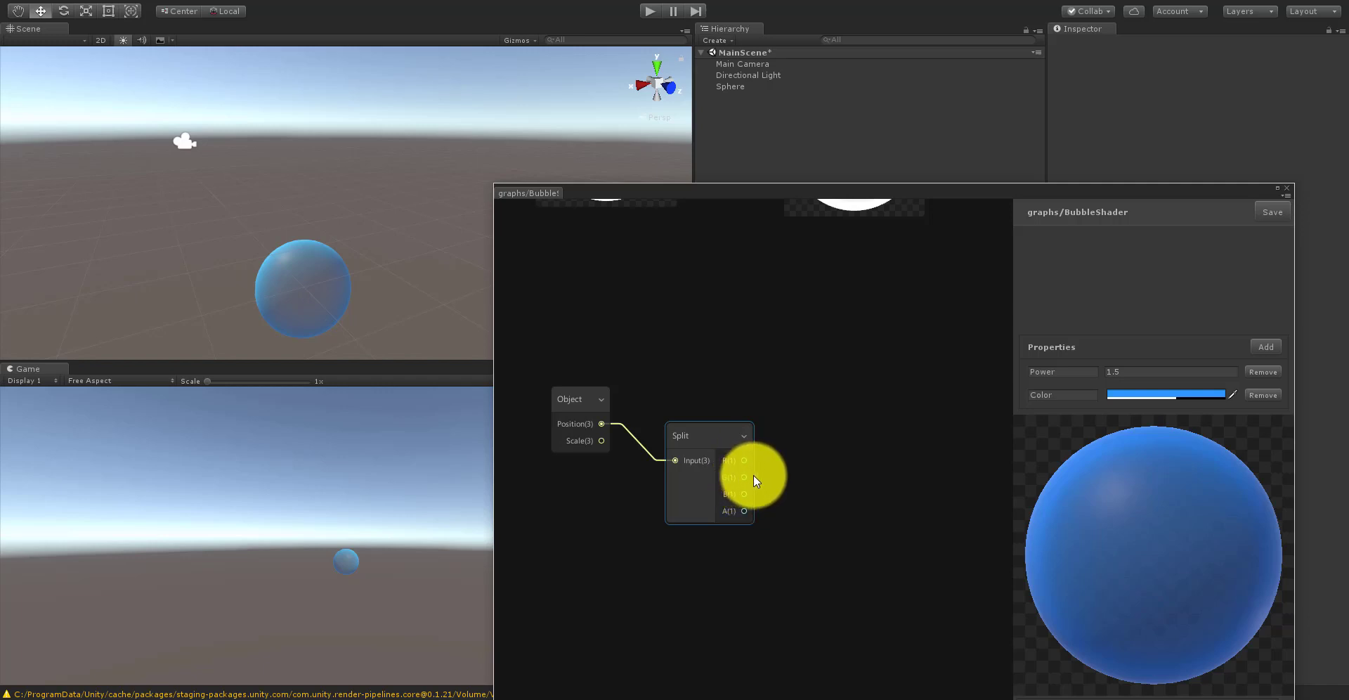
pyautogui.click(790, 483)
pyautogui.moveTo(794, 487); pyautogui.dragTo(722, 484, button='middle')
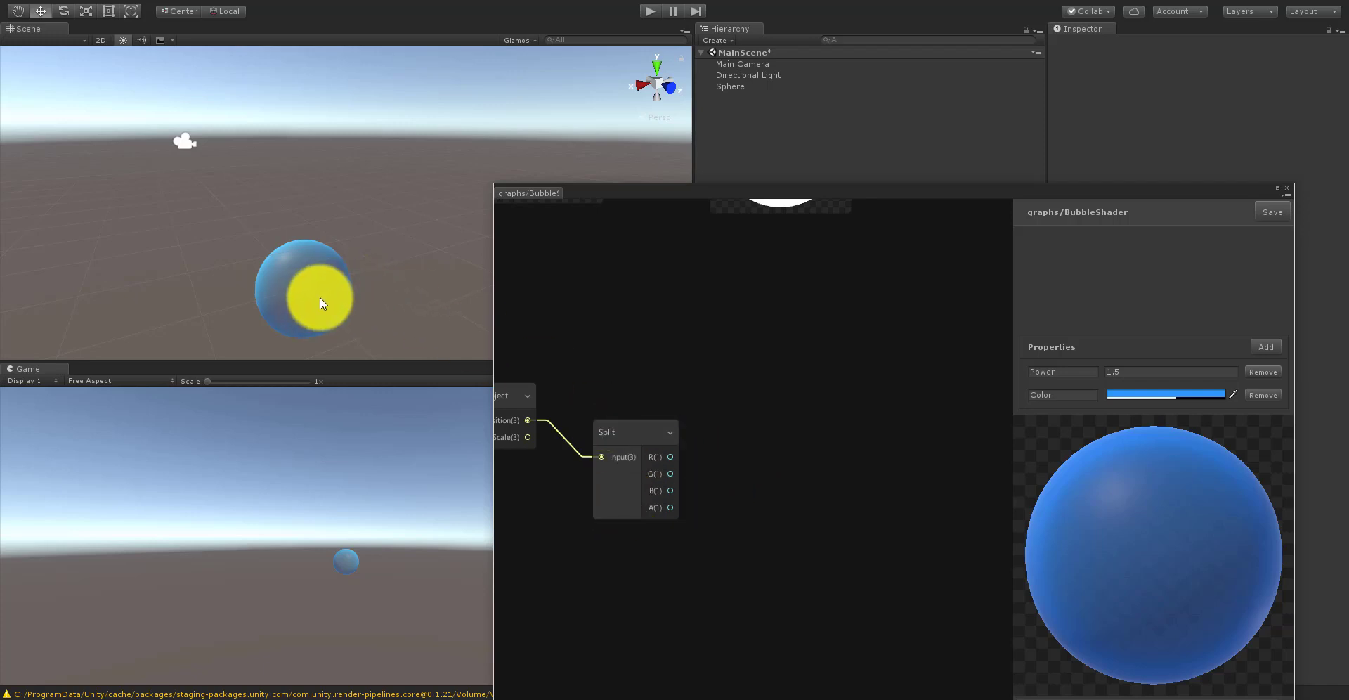
pyautogui.scroll(-4, 289, 286)
pyautogui.moveTo(373, 237); pyautogui.dragTo(323, 250, button='middle')
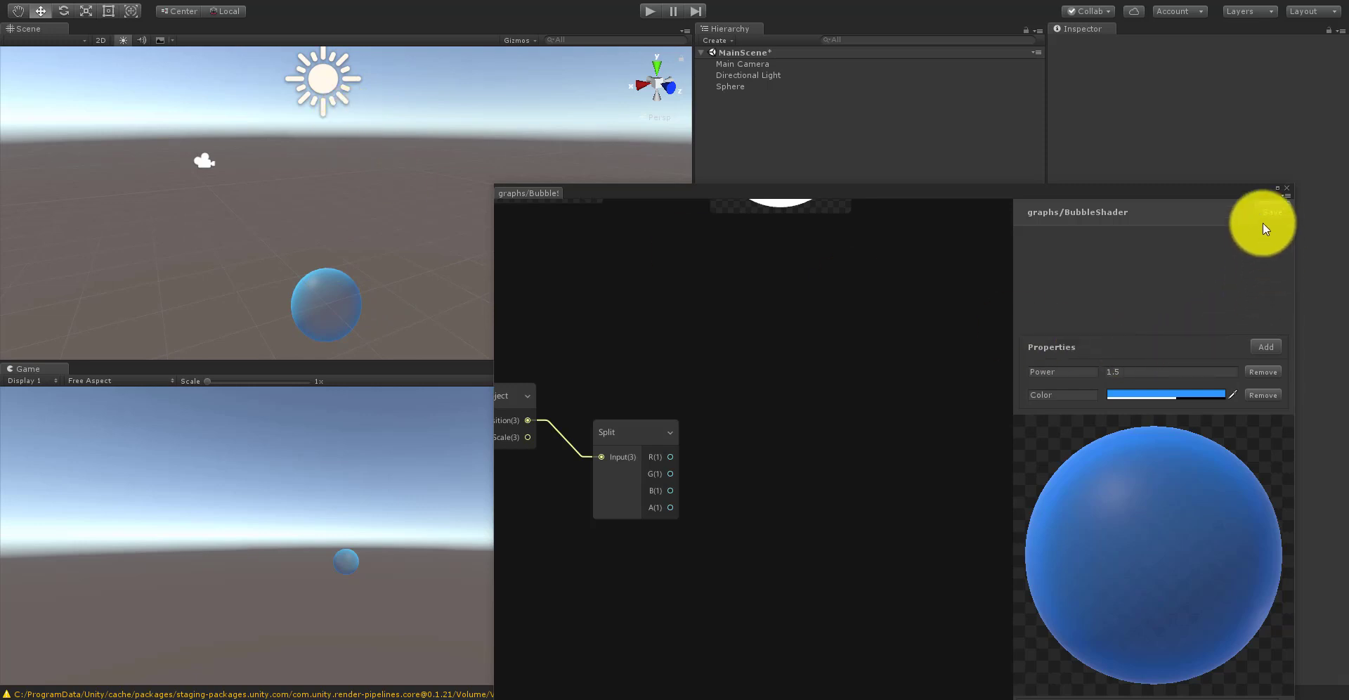
# Step: Add a Float property to the shader graph and name it MinY
pyautogui.click(1261, 348)
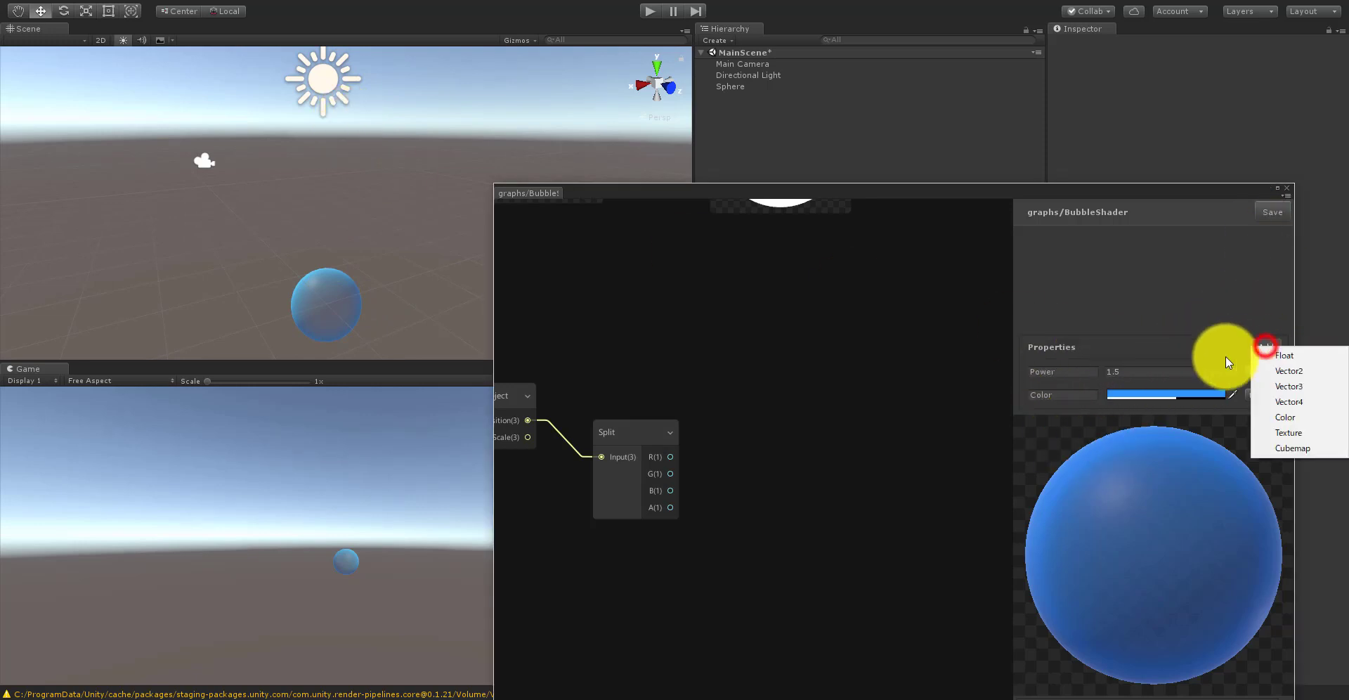
pyautogui.click(1284, 357)
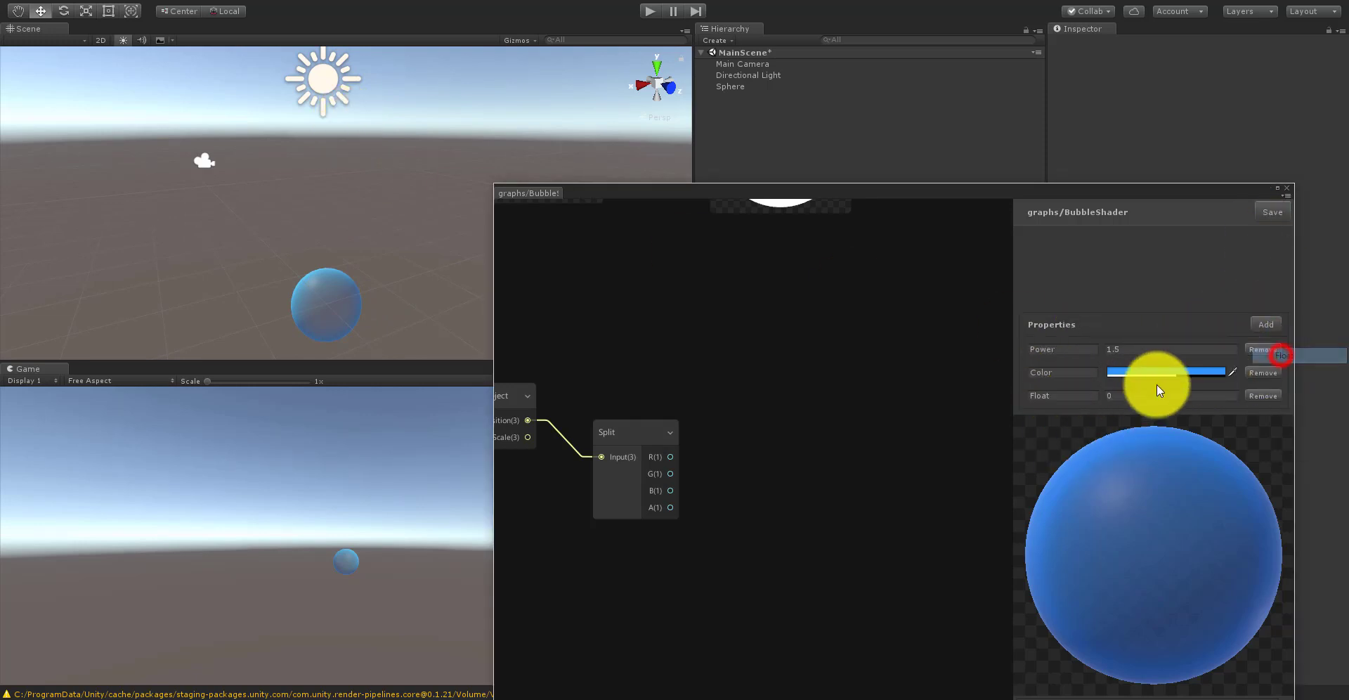
pyautogui.click(1071, 395)
pyautogui.write('Min')
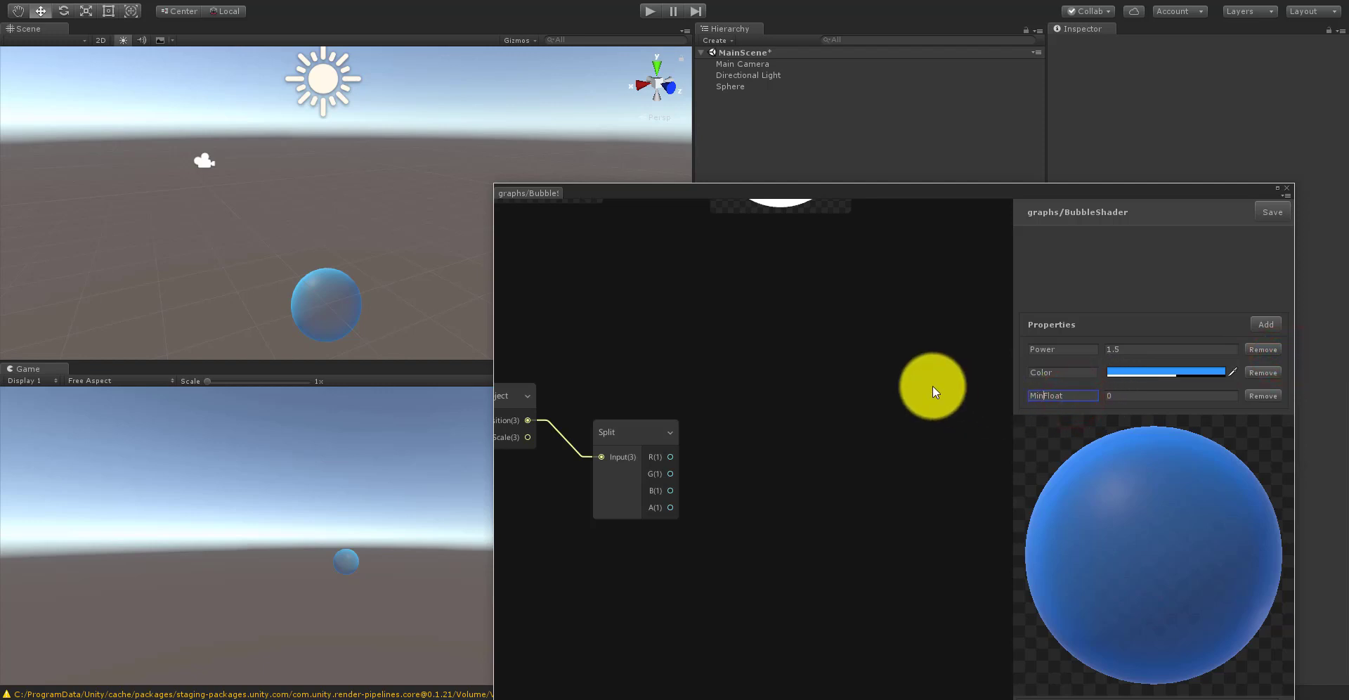
pyautogui.moveTo(1067, 395); pyautogui.dragTo(1002, 397)
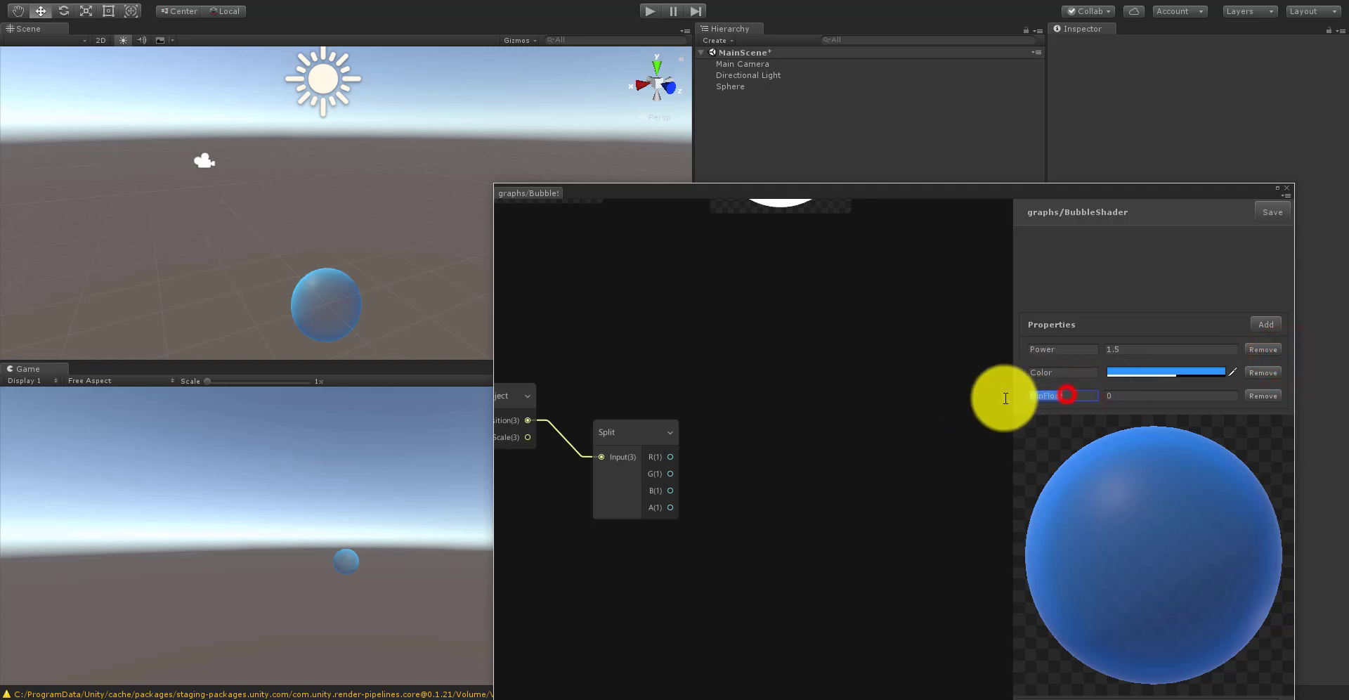
pyautogui.write('MinY')
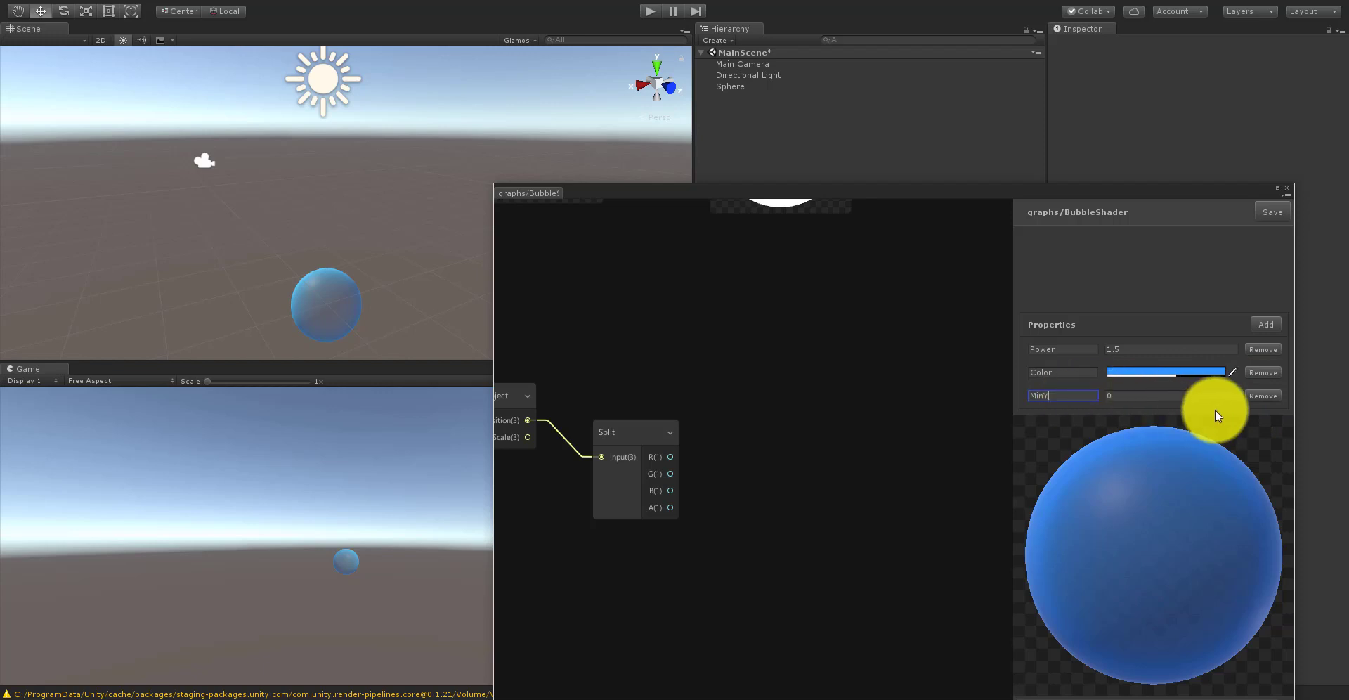
# Step: Add another Float property to the shader graph and name it MaxY
pyautogui.click(1265, 324)
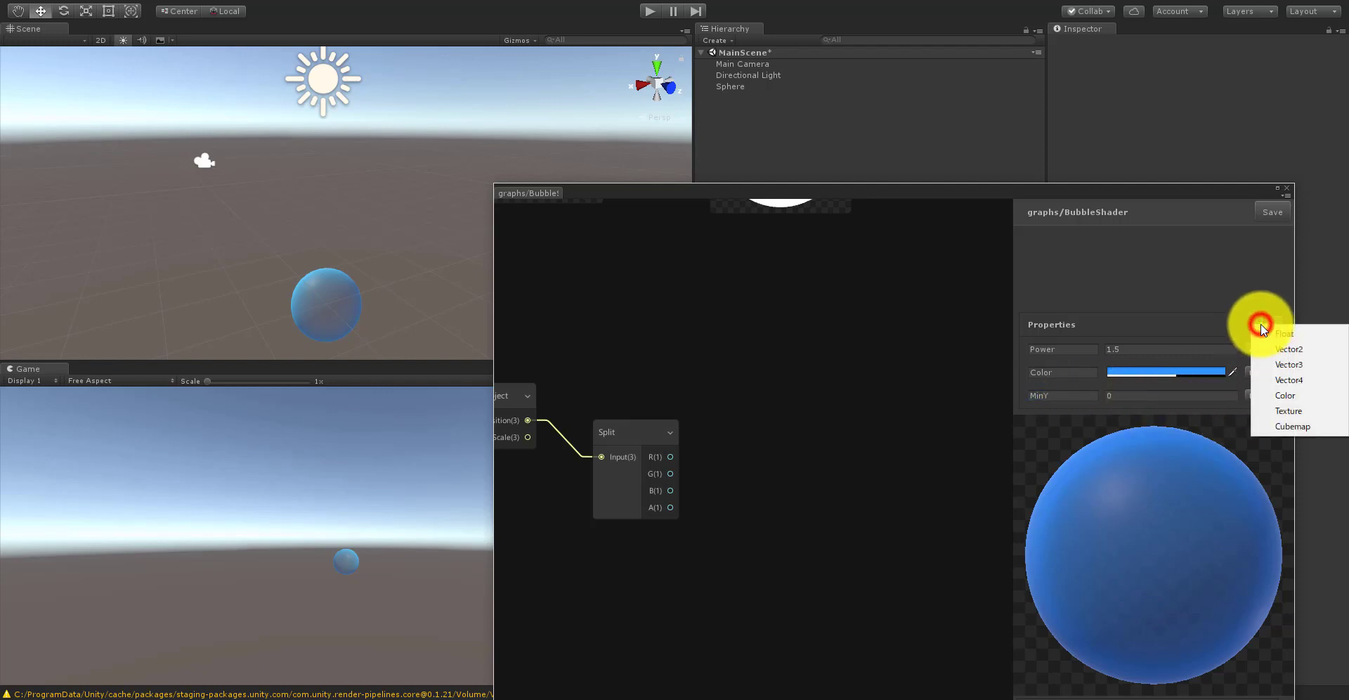
pyautogui.click(1270, 334)
pyautogui.click(1080, 394)
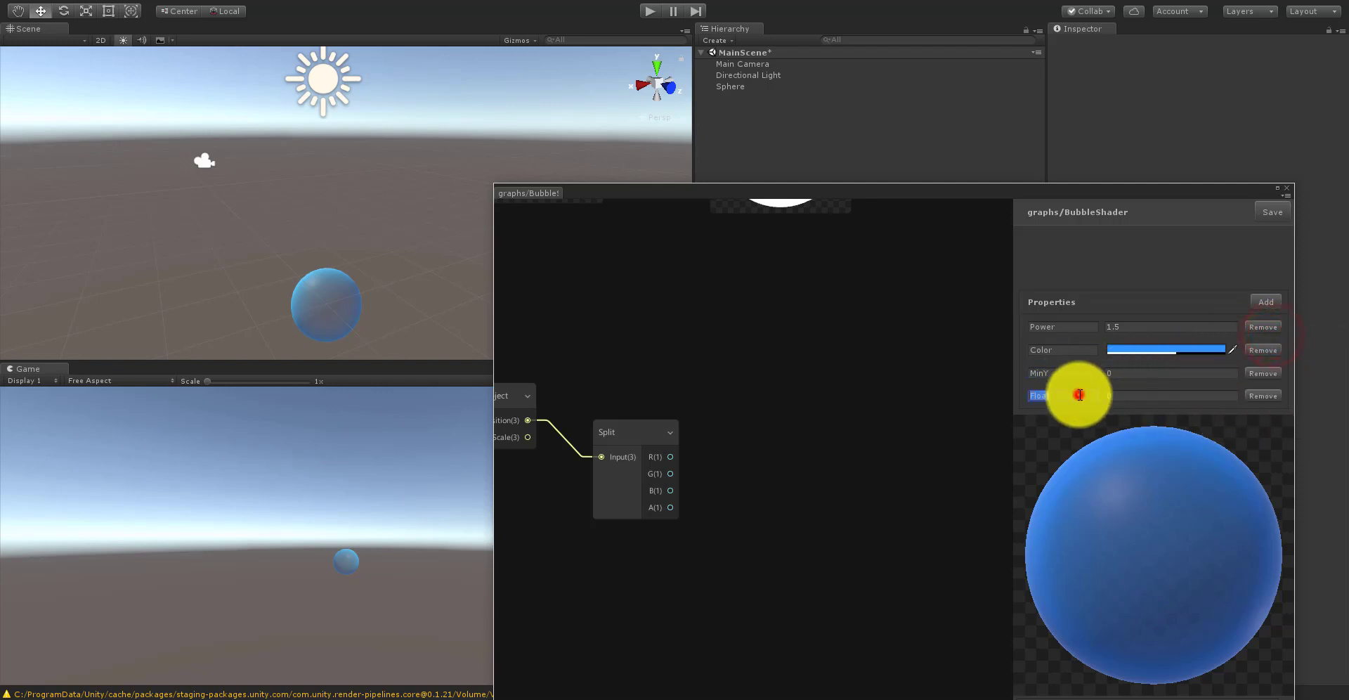
pyautogui.write('Min')
pyautogui.press('BackSpace')
pyautogui.press('BackSpace')
pyautogui.write('axY')
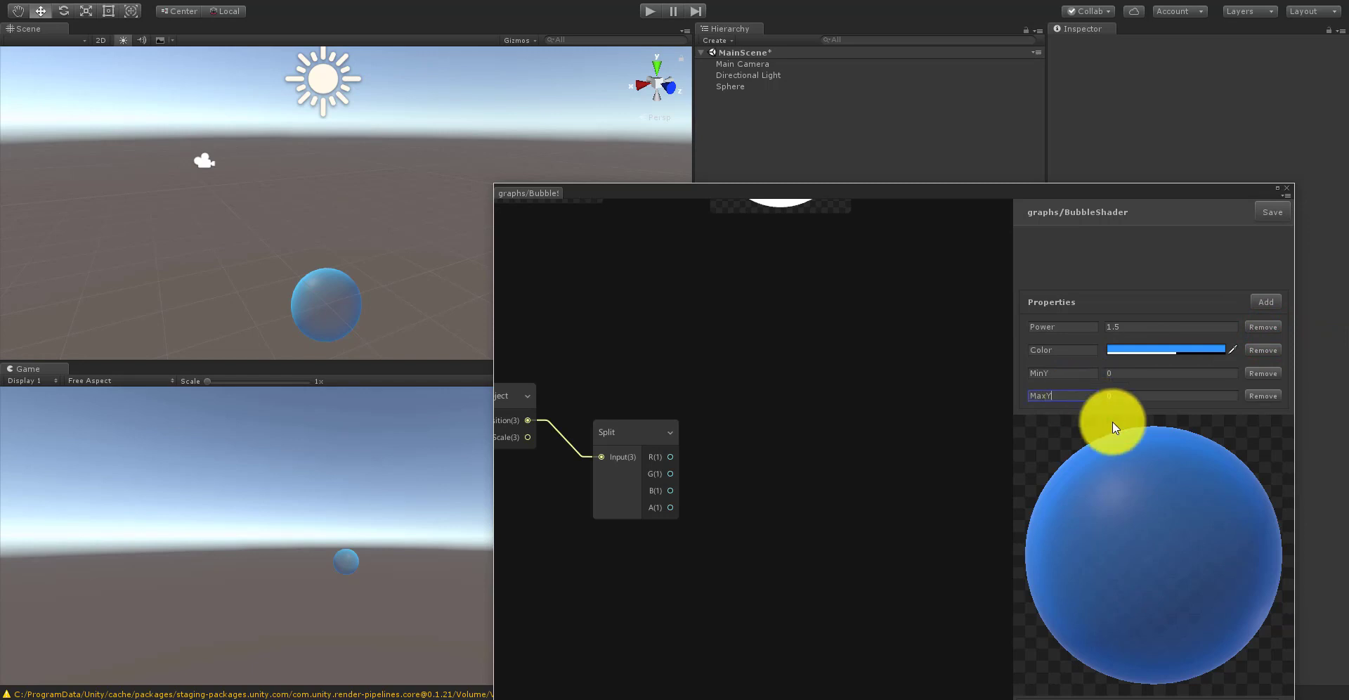
# Step: Set the MaxY property's default value to 10 and save the shader graph
pyautogui.click(1123, 371)
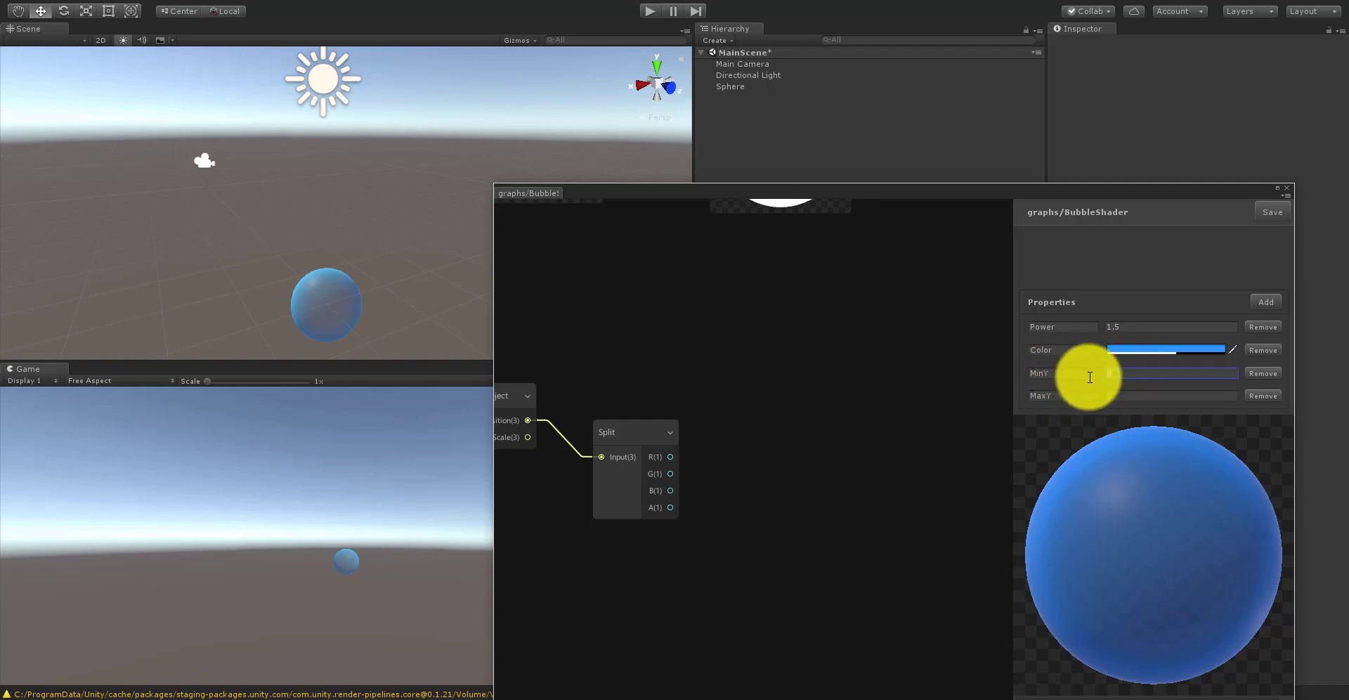
pyautogui.click(1122, 395)
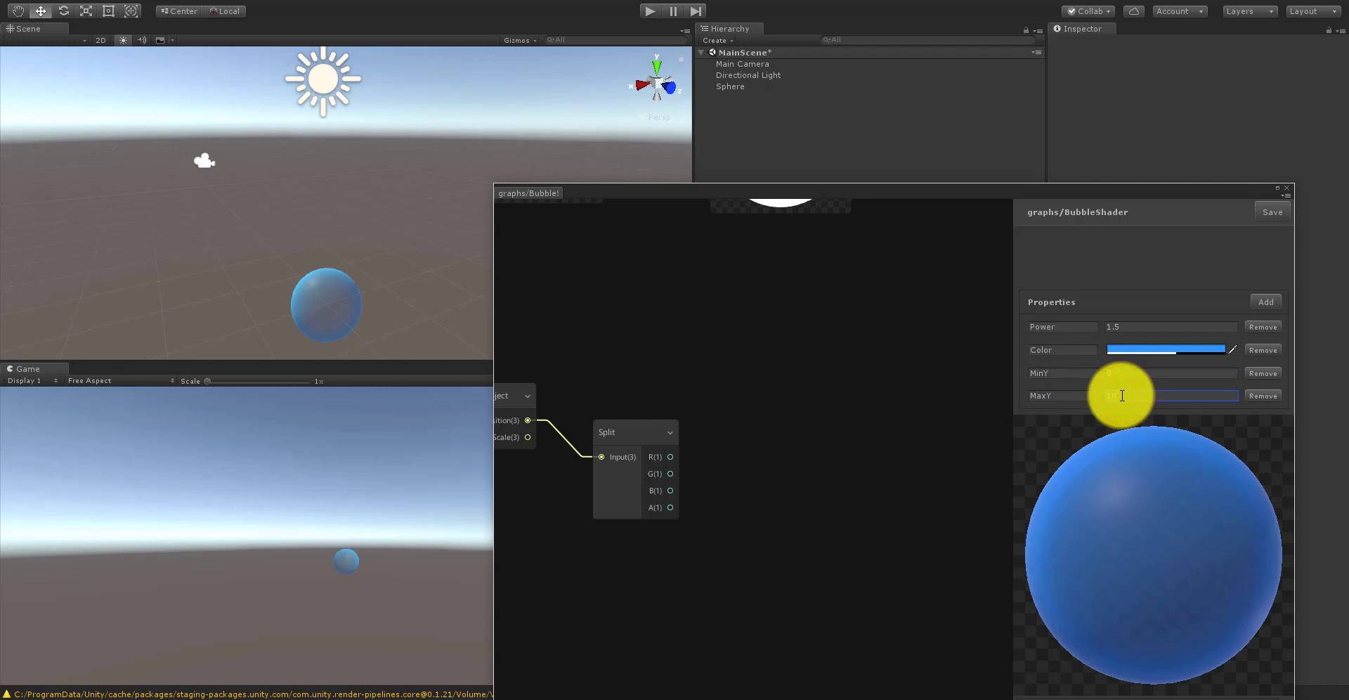
pyautogui.click(853, 371)
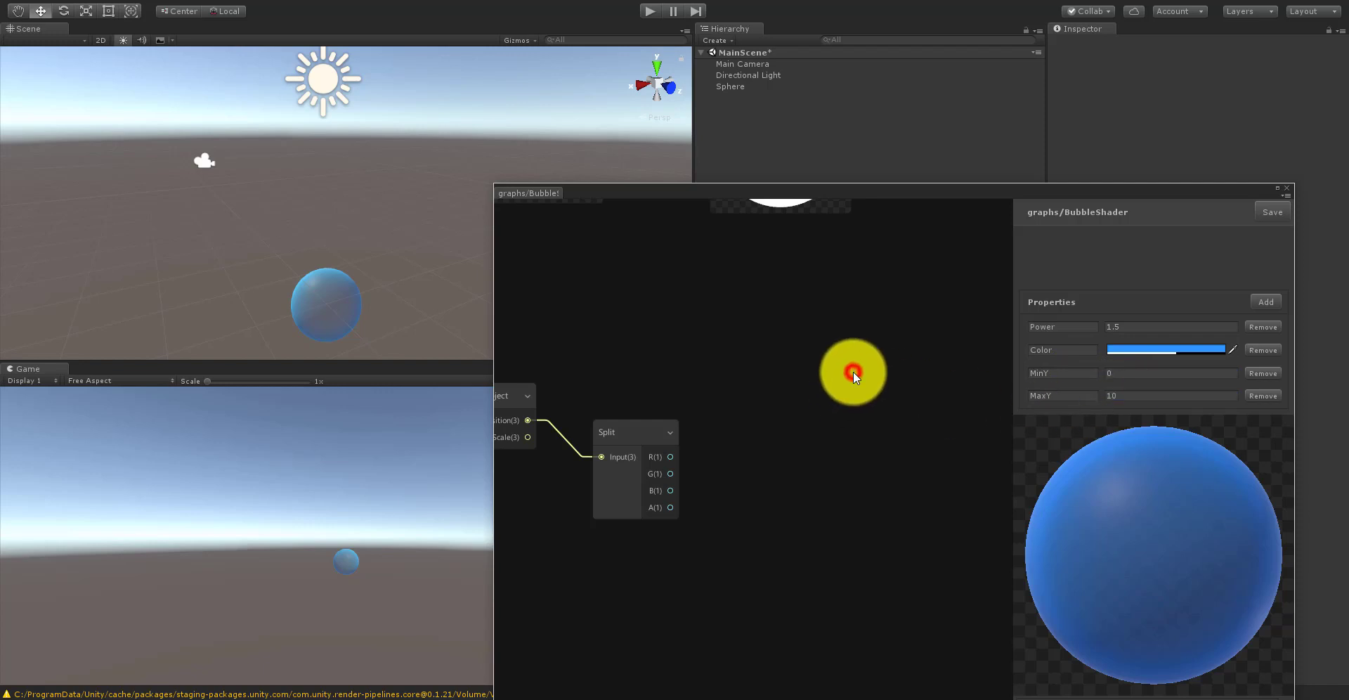
pyautogui.click(1275, 212)
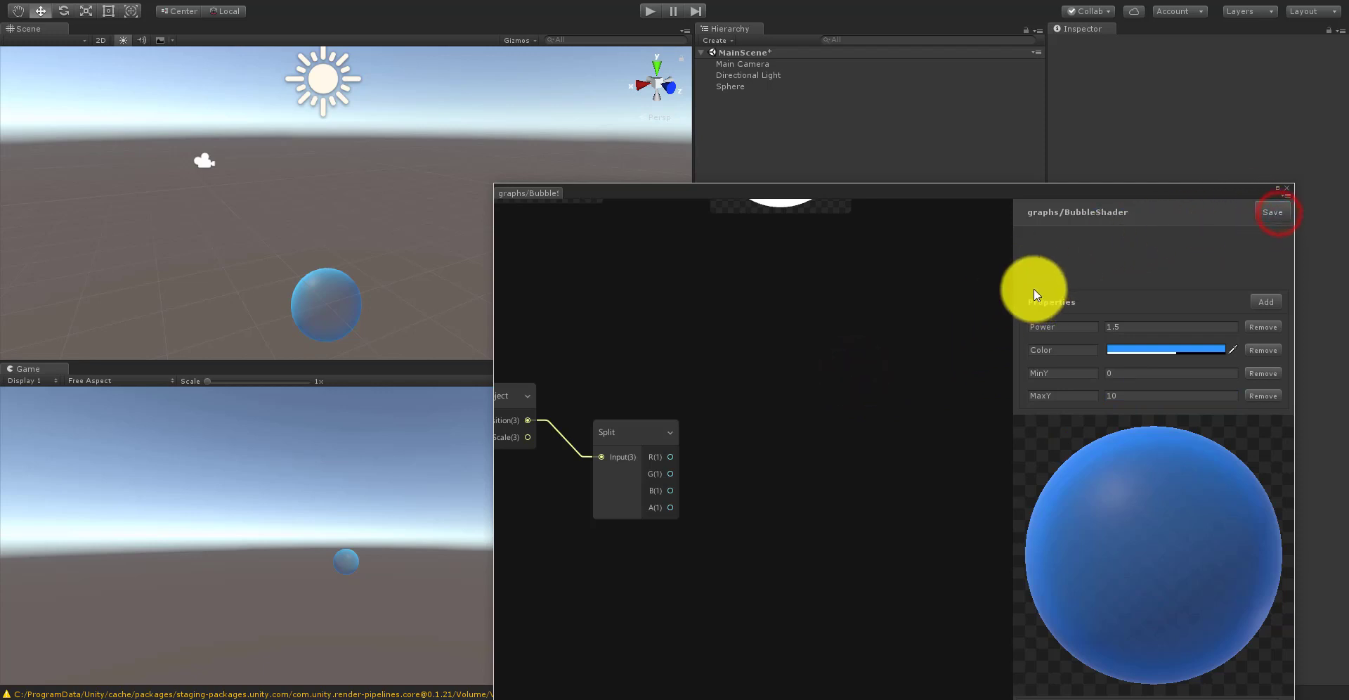
# Step: Add a Property node below the Object node and assign the MinY property to it
pyautogui.scroll(-3, 970, 302)
pyautogui.scroll(3, 673, 415)
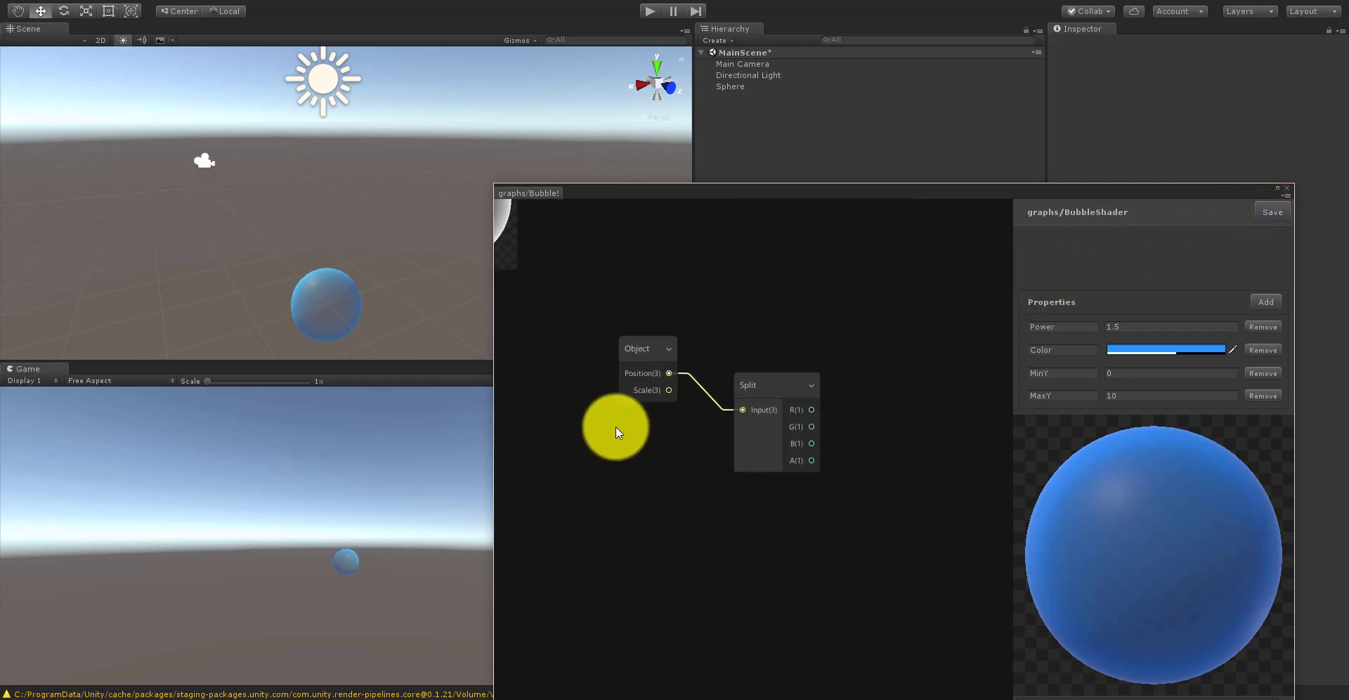
pyautogui.rightClick(666, 486)
pyautogui.click(676, 495)
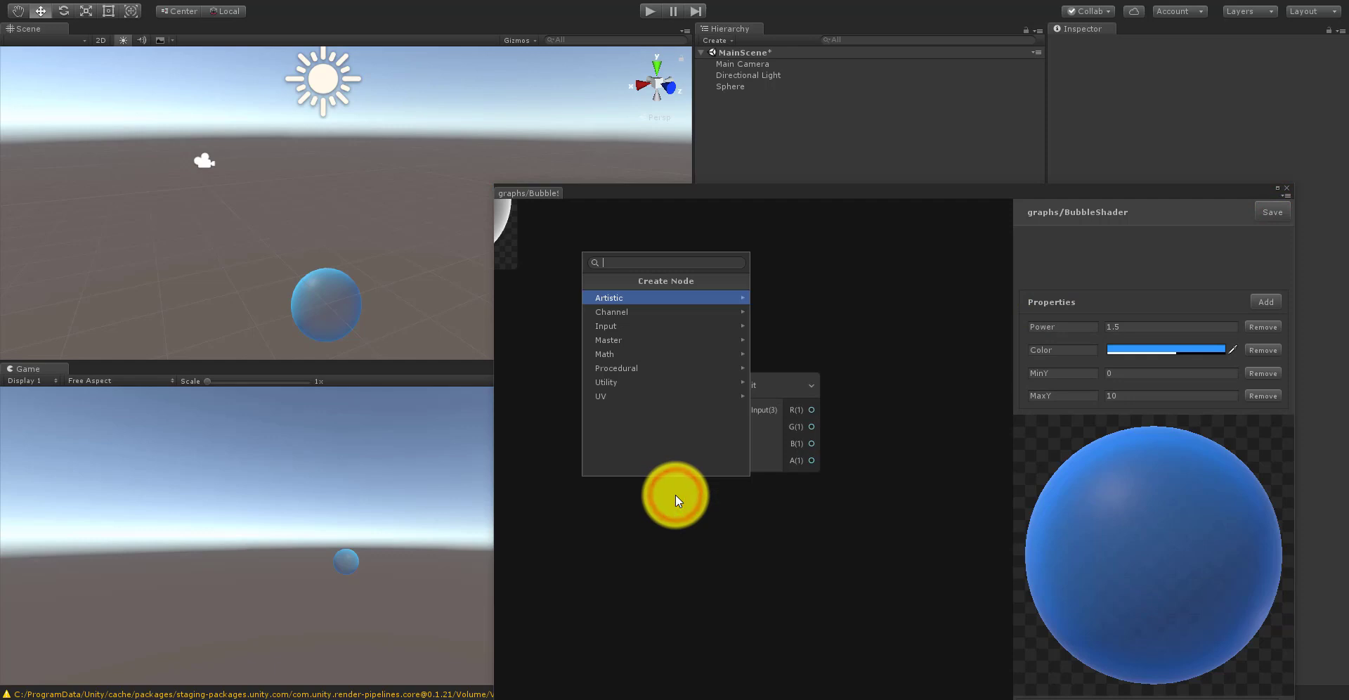
pyautogui.write('pro')
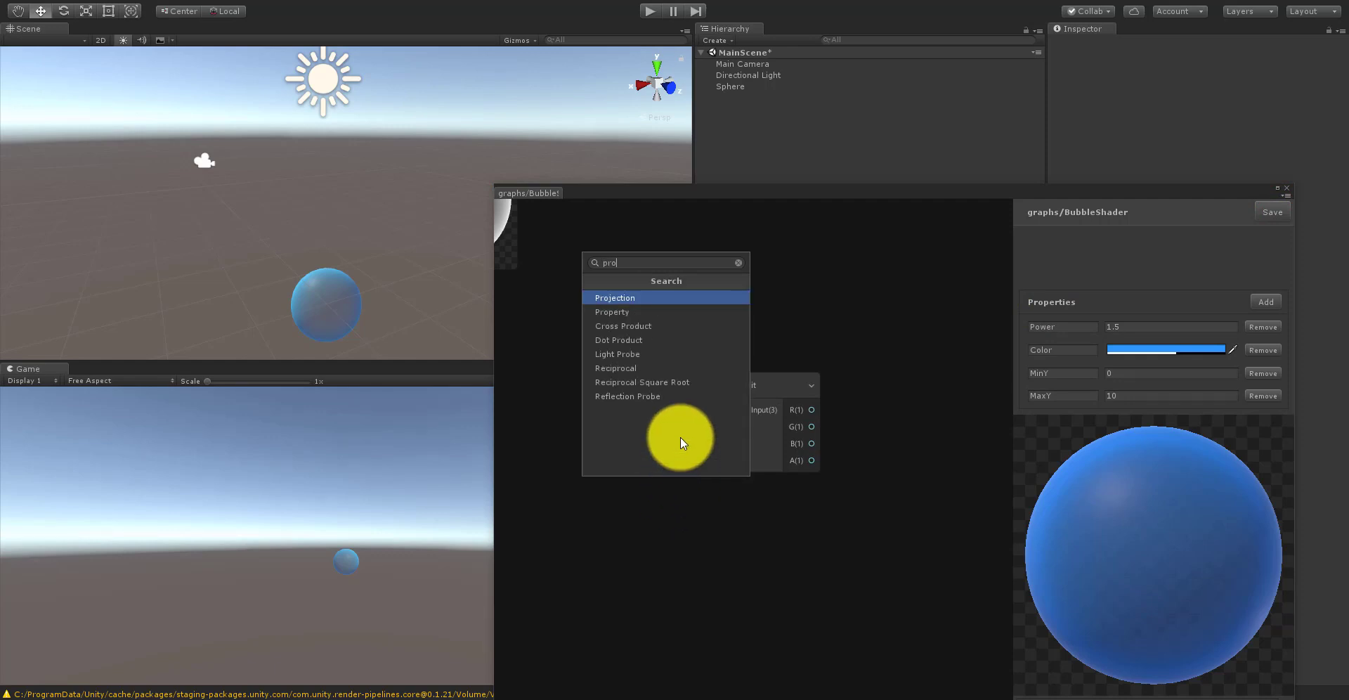
pyautogui.click(614, 312)
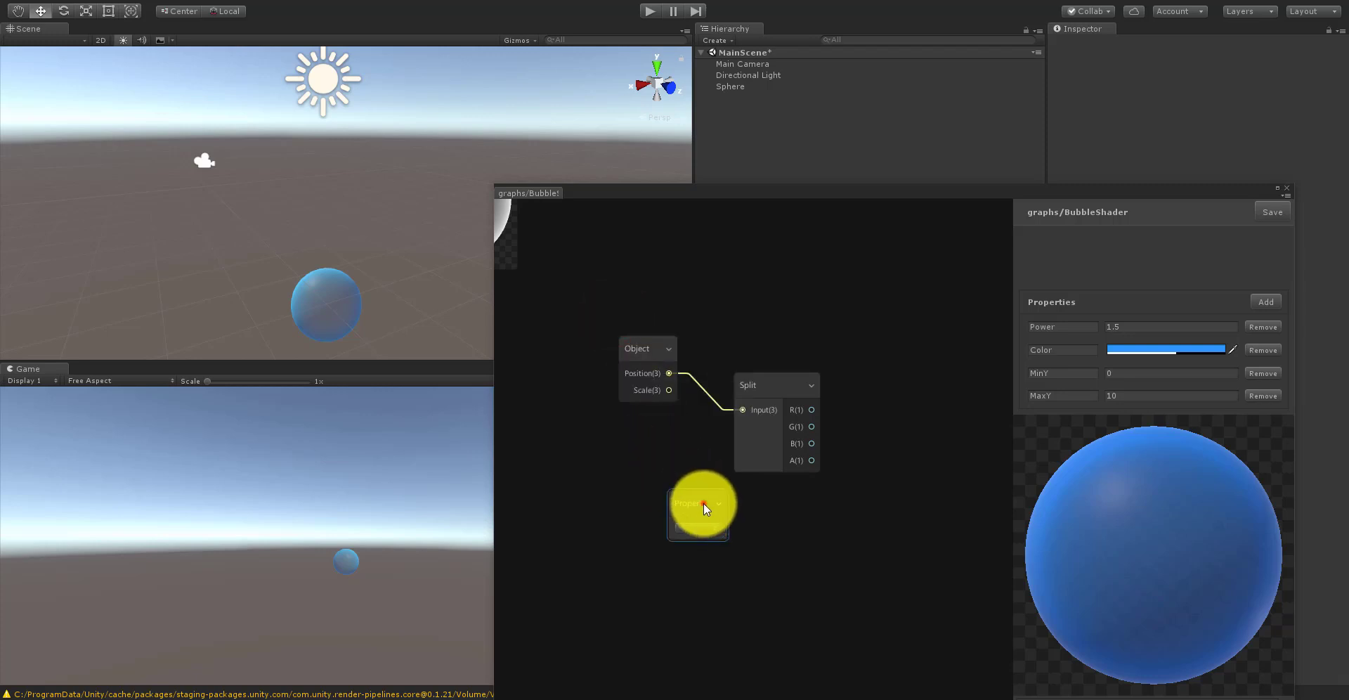
pyautogui.moveTo(703, 503); pyautogui.dragTo(649, 497)
pyautogui.click(656, 520)
pyautogui.click(662, 569)
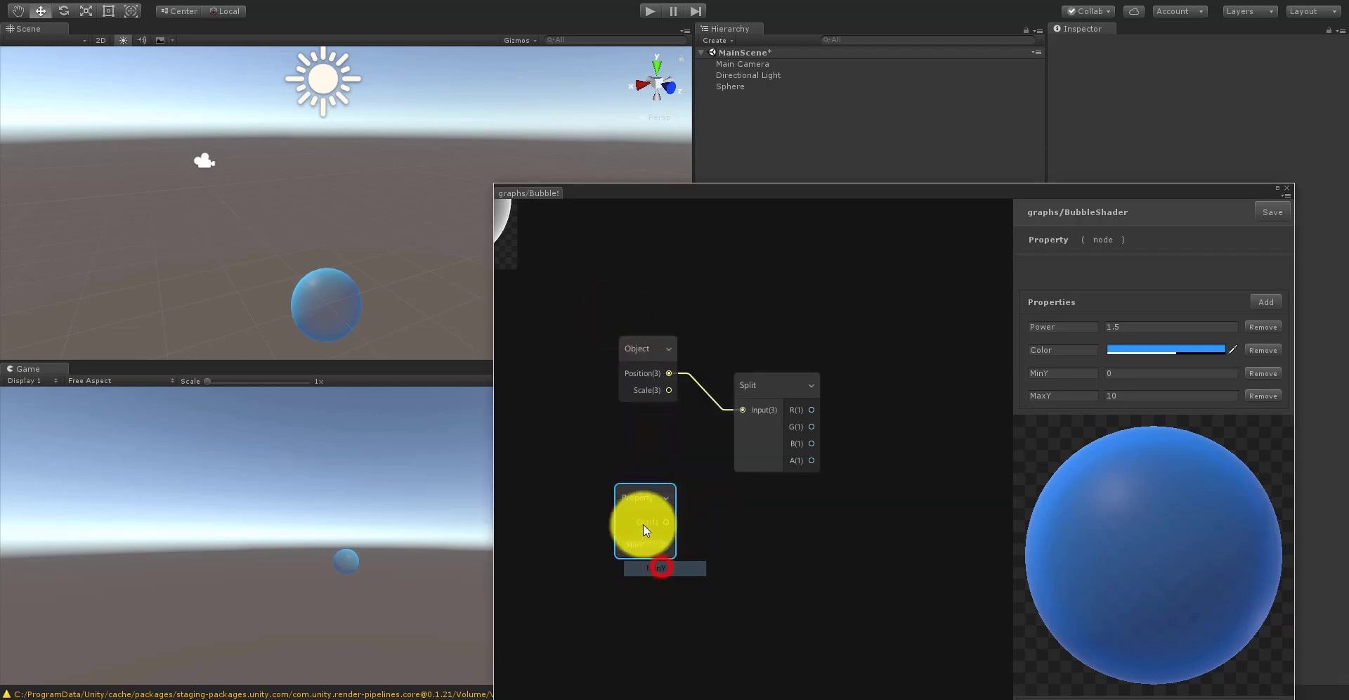
pyautogui.click(651, 486)
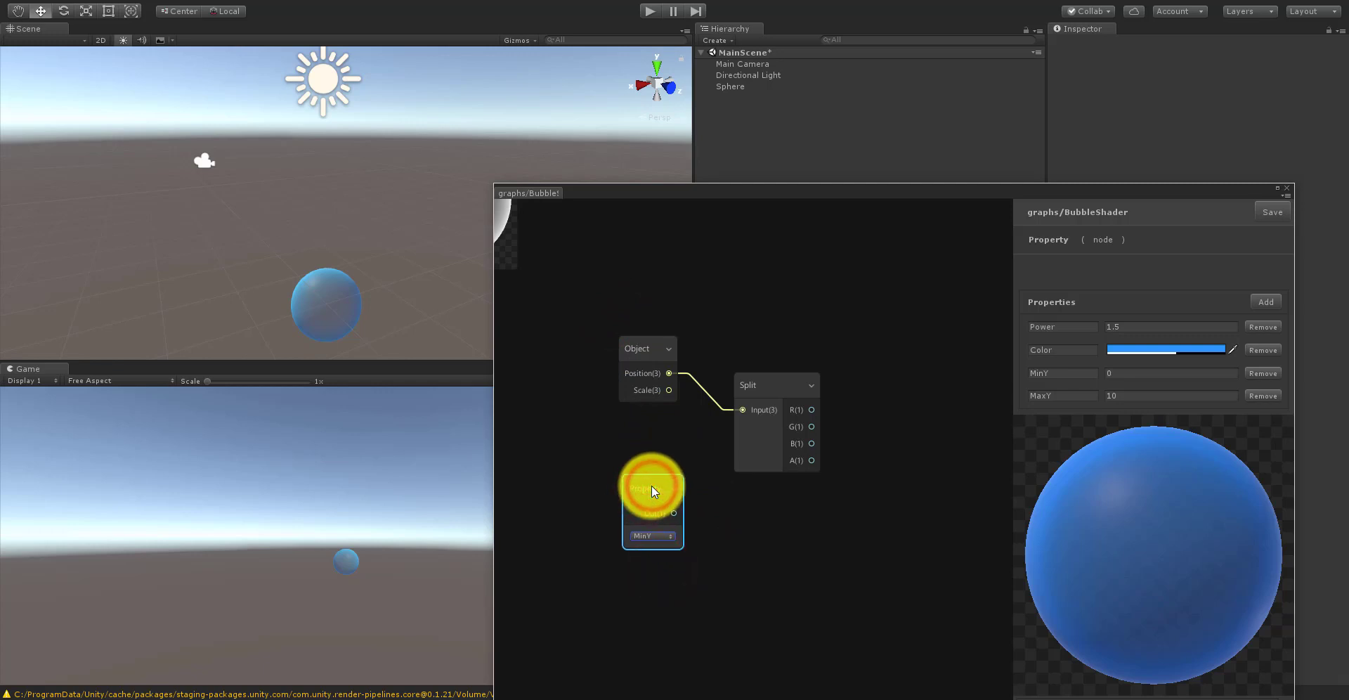
# Step: Duplicate the MinY Property node, set the copy to MaxY, and place both Property nodes beneath the Split node
pyautogui.hotkey('ctrl', 'd')
pyautogui.moveTo(670, 499); pyautogui.dragTo(649, 566)
pyautogui.click(656, 614)
pyautogui.click(671, 674)
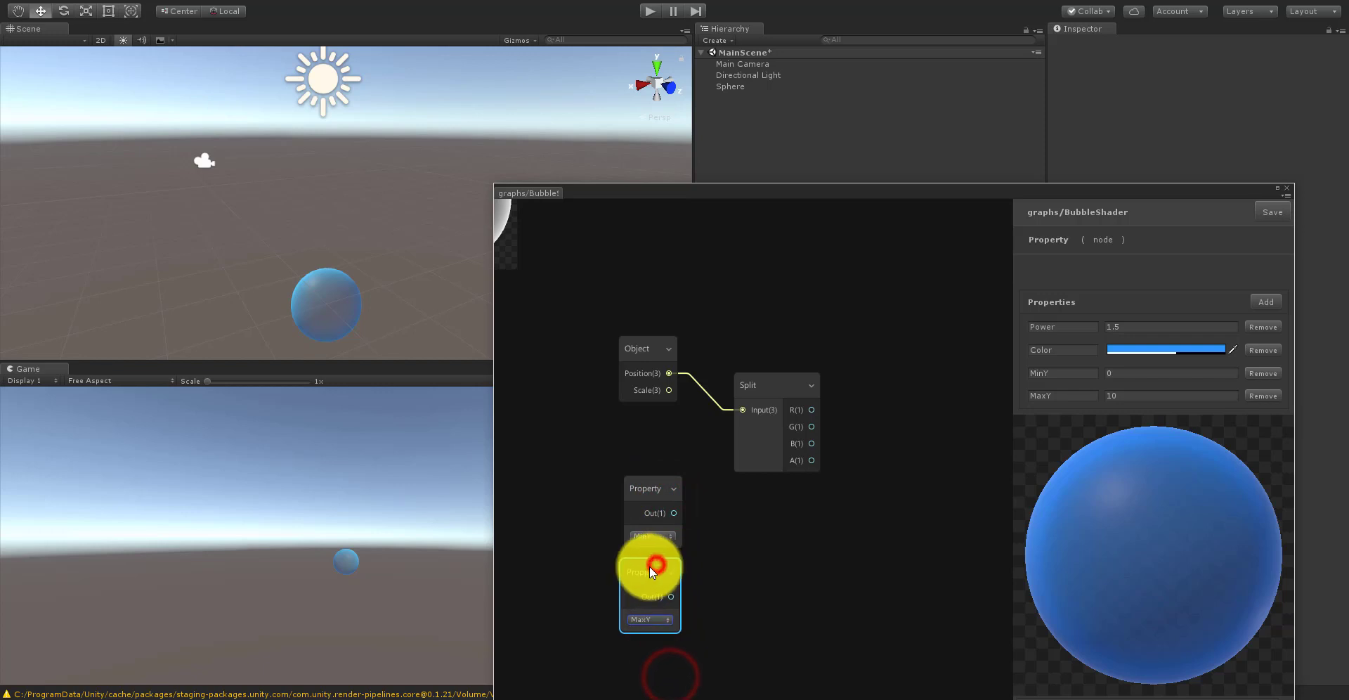
pyautogui.moveTo(741, 605); pyautogui.dragTo(842, 494)
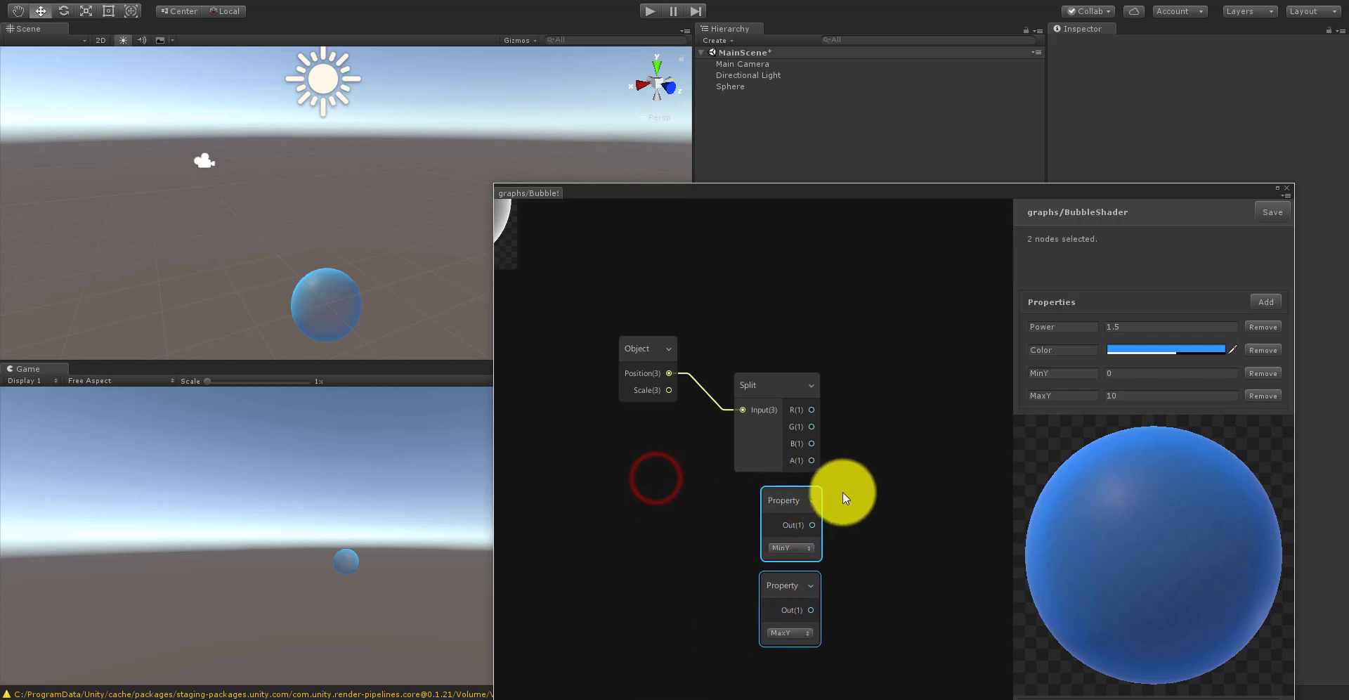
# Step: Add a Remap node beside the Split node and connect Split's G output to Remap's In input
pyautogui.moveTo(813, 437); pyautogui.dragTo(734, 415, button='middle')
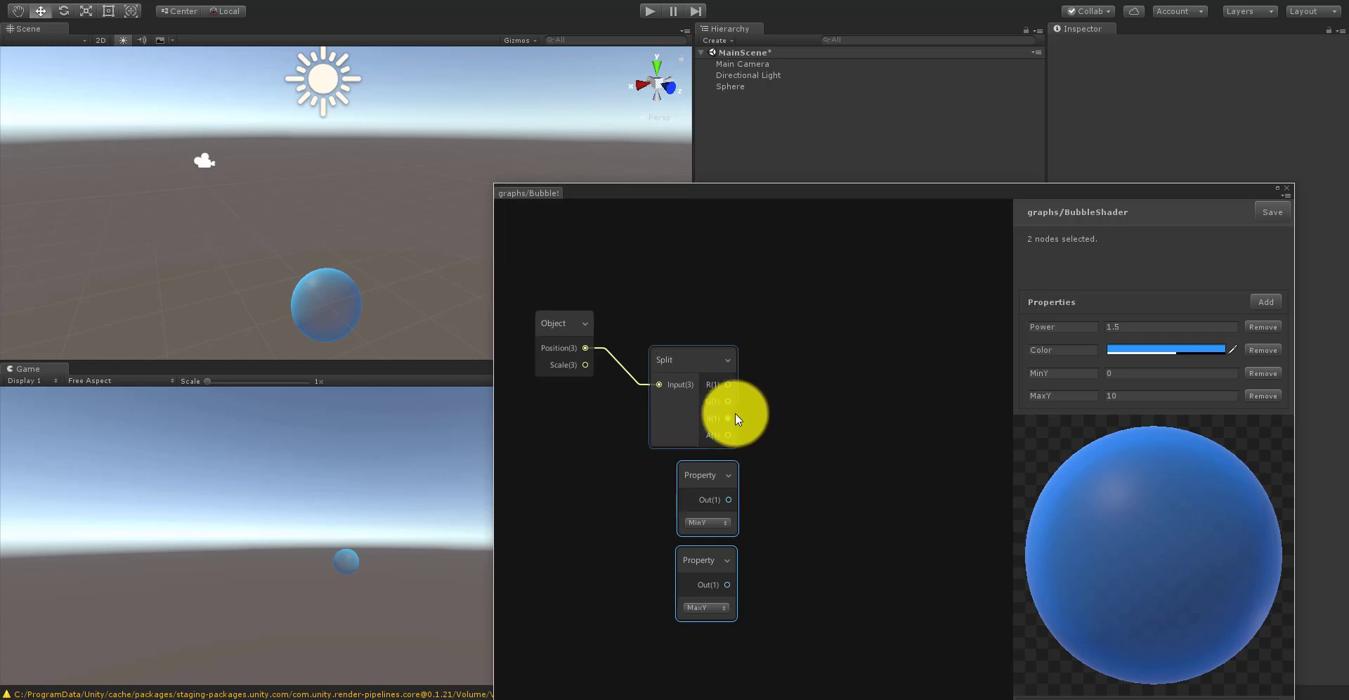
pyautogui.rightClick(800, 429)
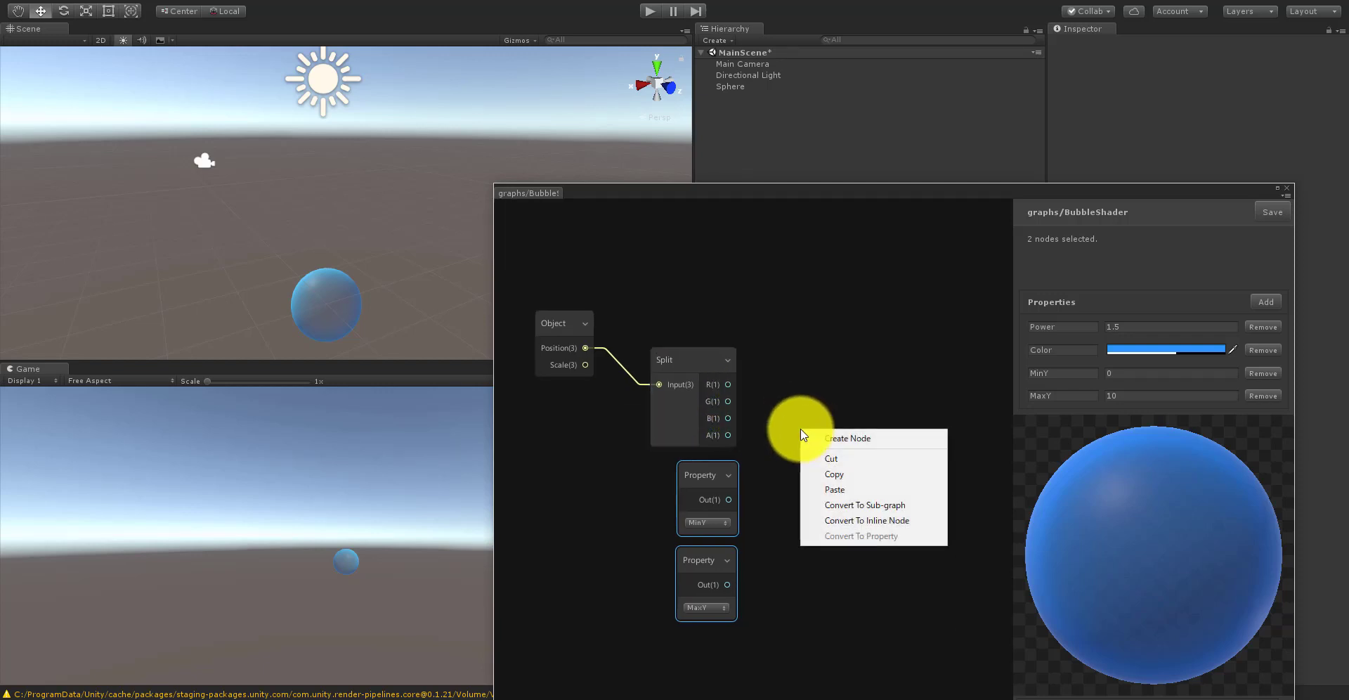
pyautogui.click(836, 437)
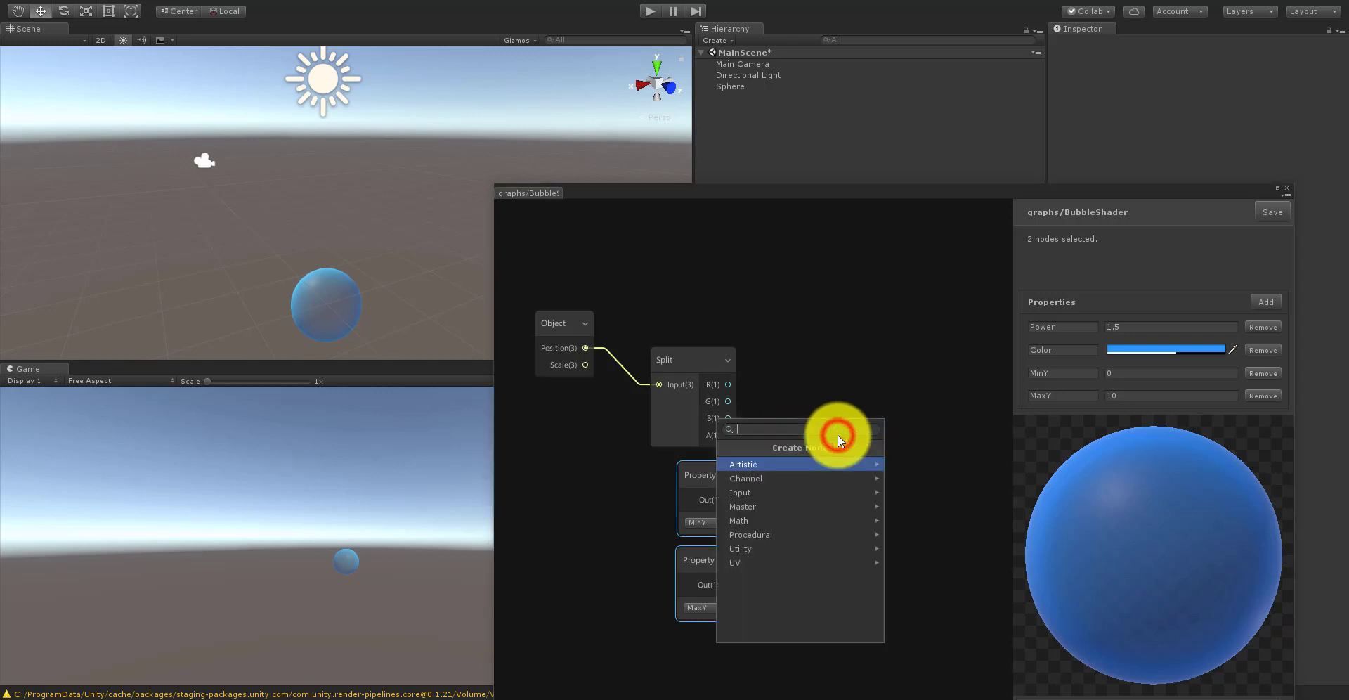
pyautogui.write('rema')
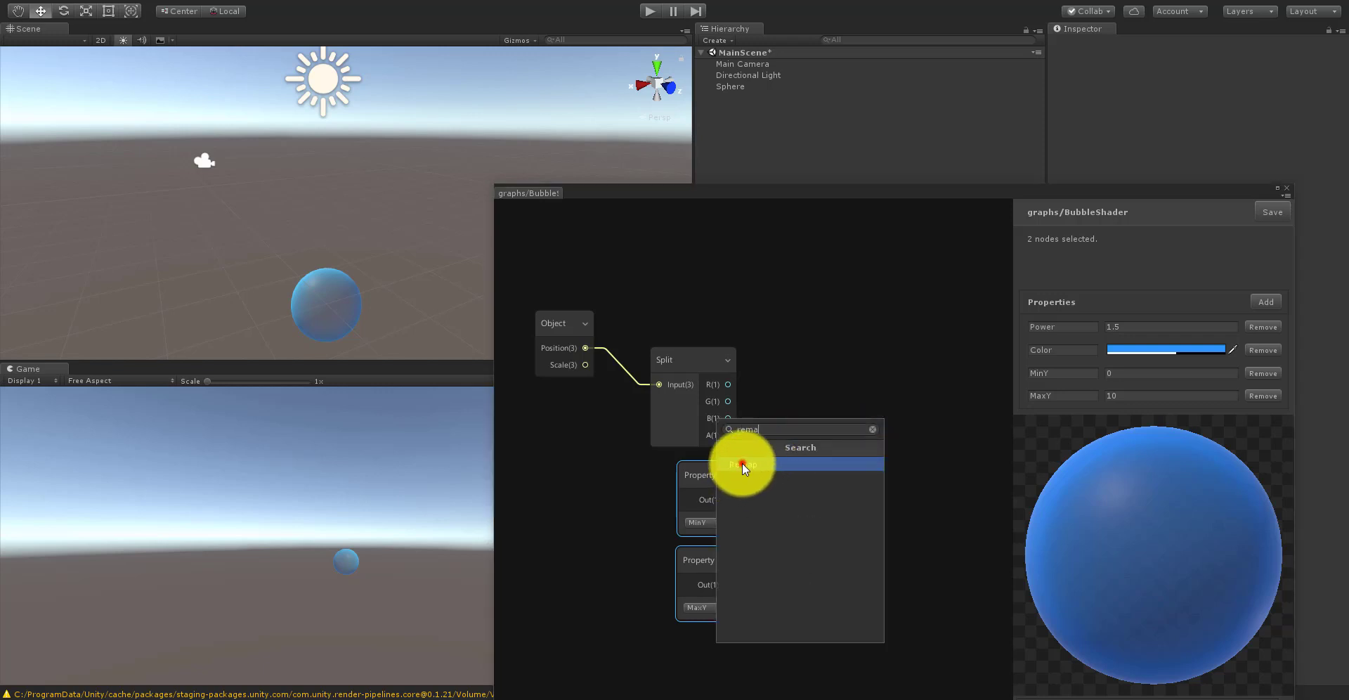
pyautogui.click(742, 463)
pyautogui.moveTo(840, 449); pyautogui.dragTo(903, 406)
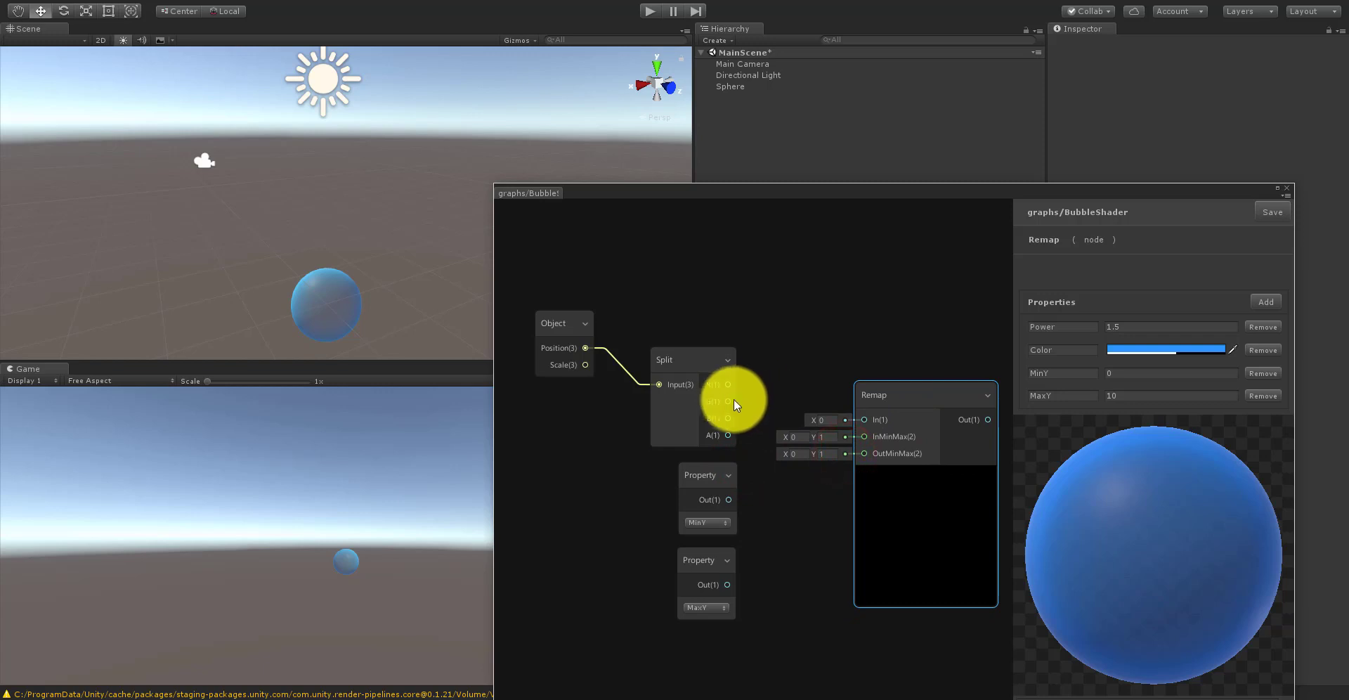
pyautogui.moveTo(728, 401); pyautogui.dragTo(864, 420)
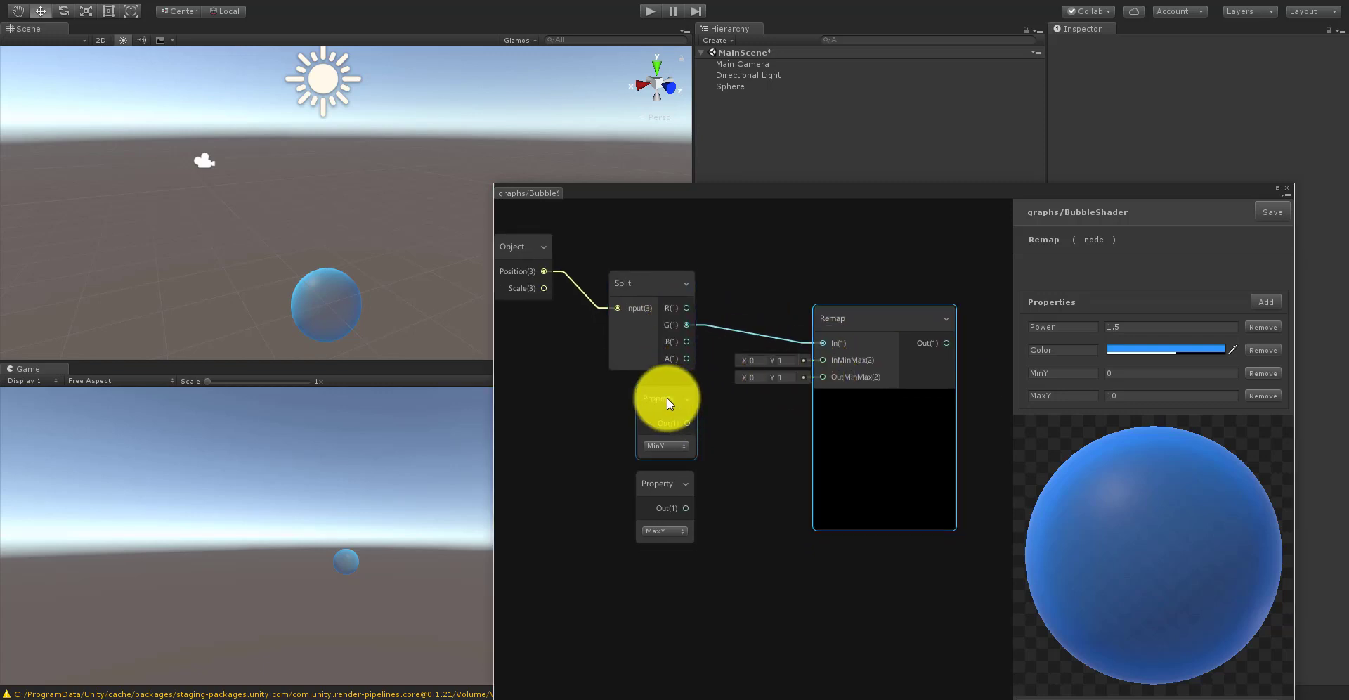
# Step: Spread the Property and Remap nodes apart and add a Combine node between them
pyautogui.moveTo(731, 541); pyautogui.dragTo(653, 393)
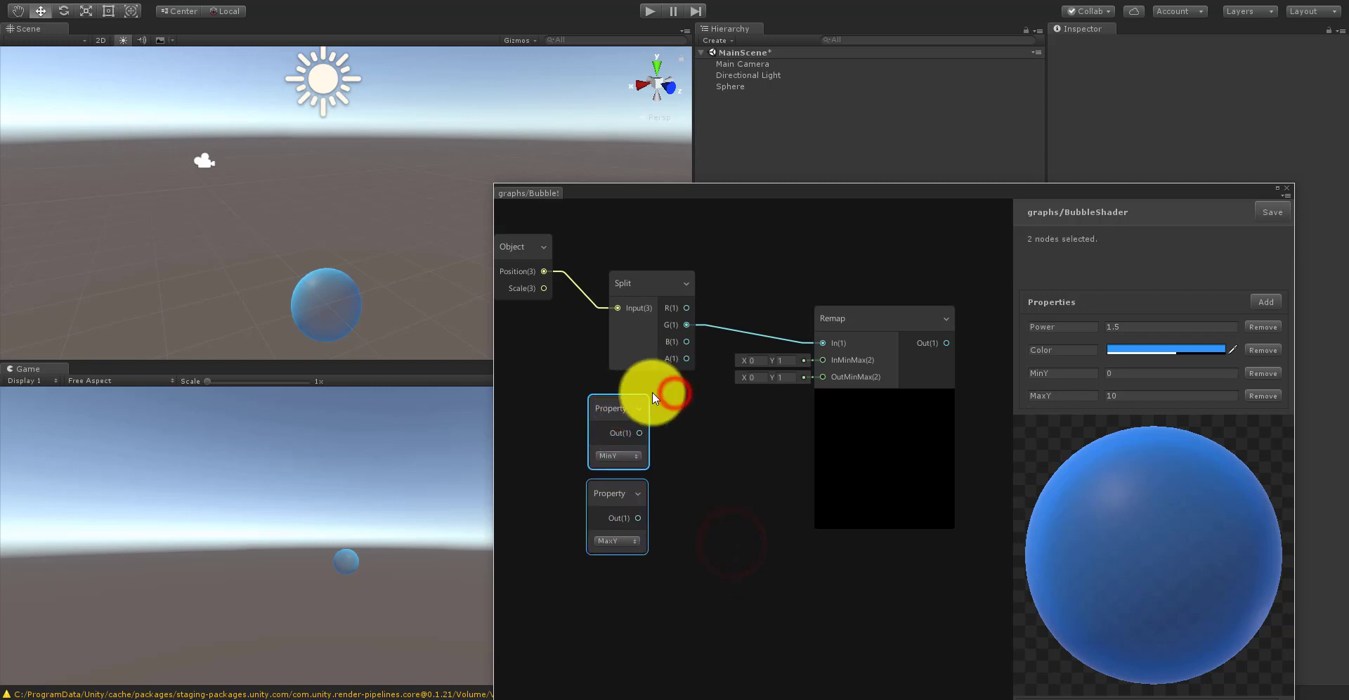
pyautogui.moveTo(884, 330); pyautogui.dragTo(924, 305)
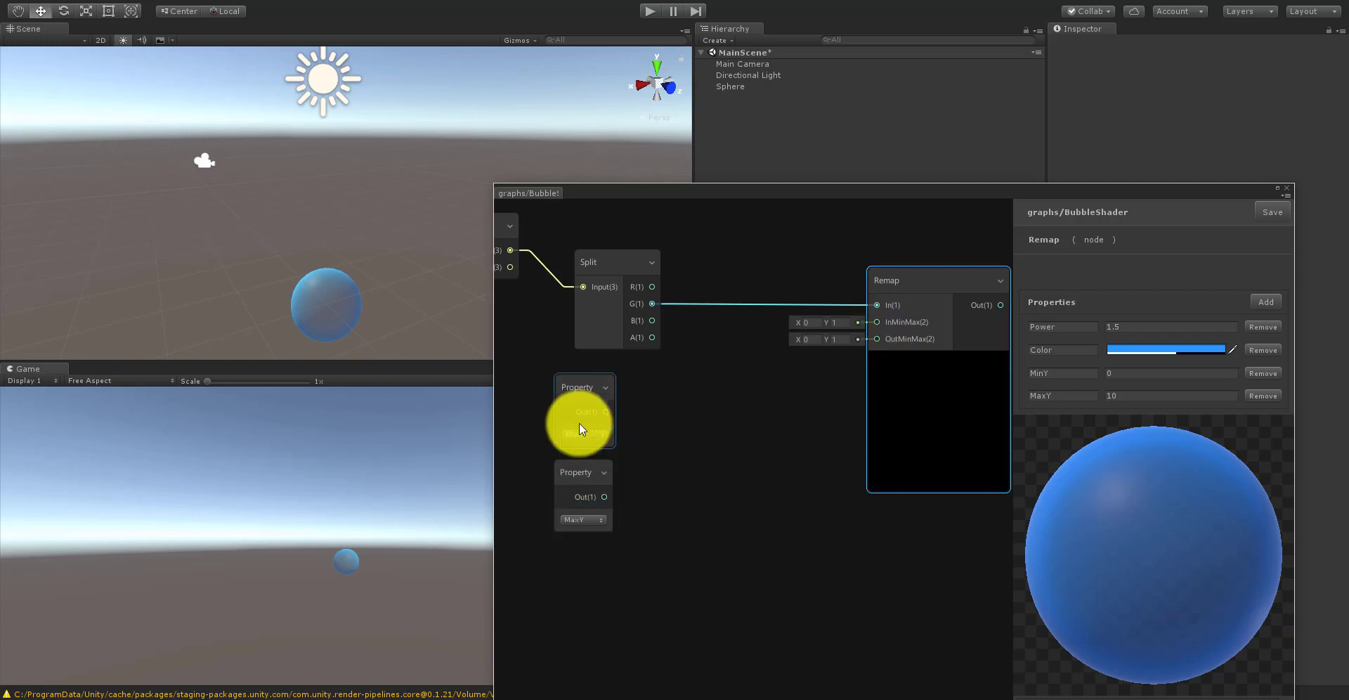
pyautogui.rightClick(697, 436)
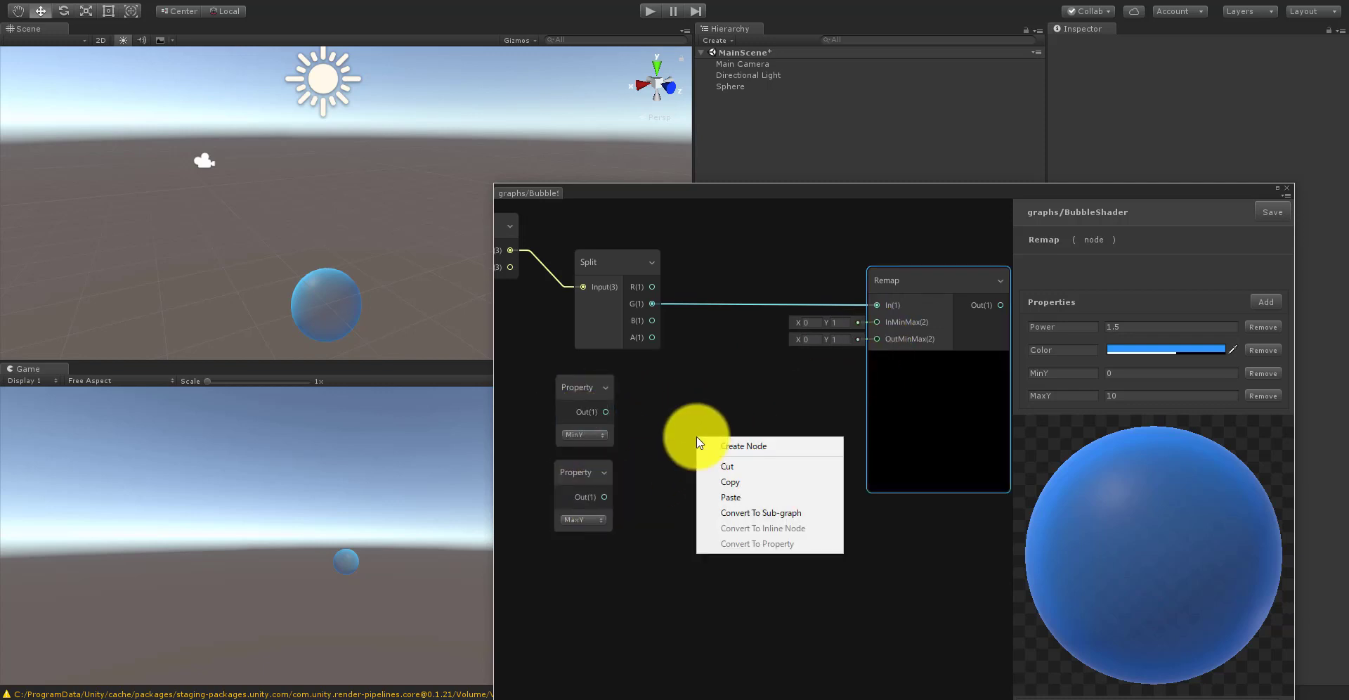
pyautogui.click(707, 442)
pyautogui.write('combine')
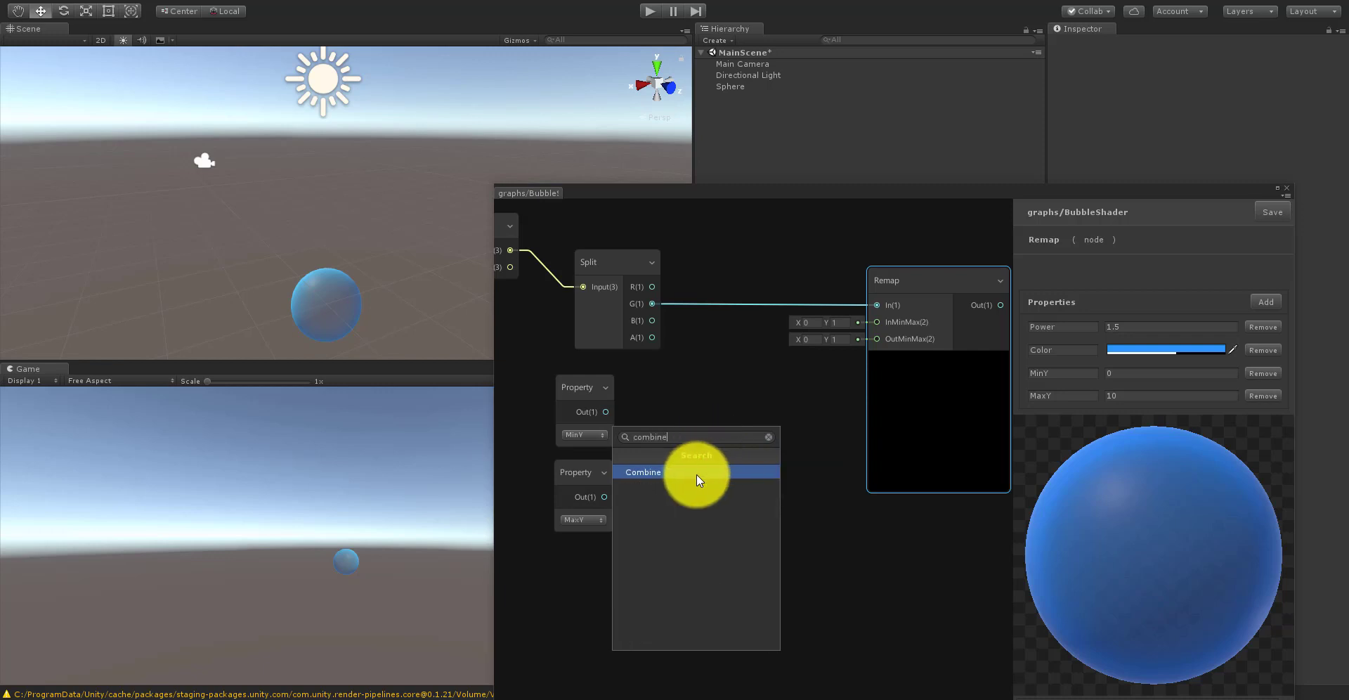
pyautogui.click(698, 472)
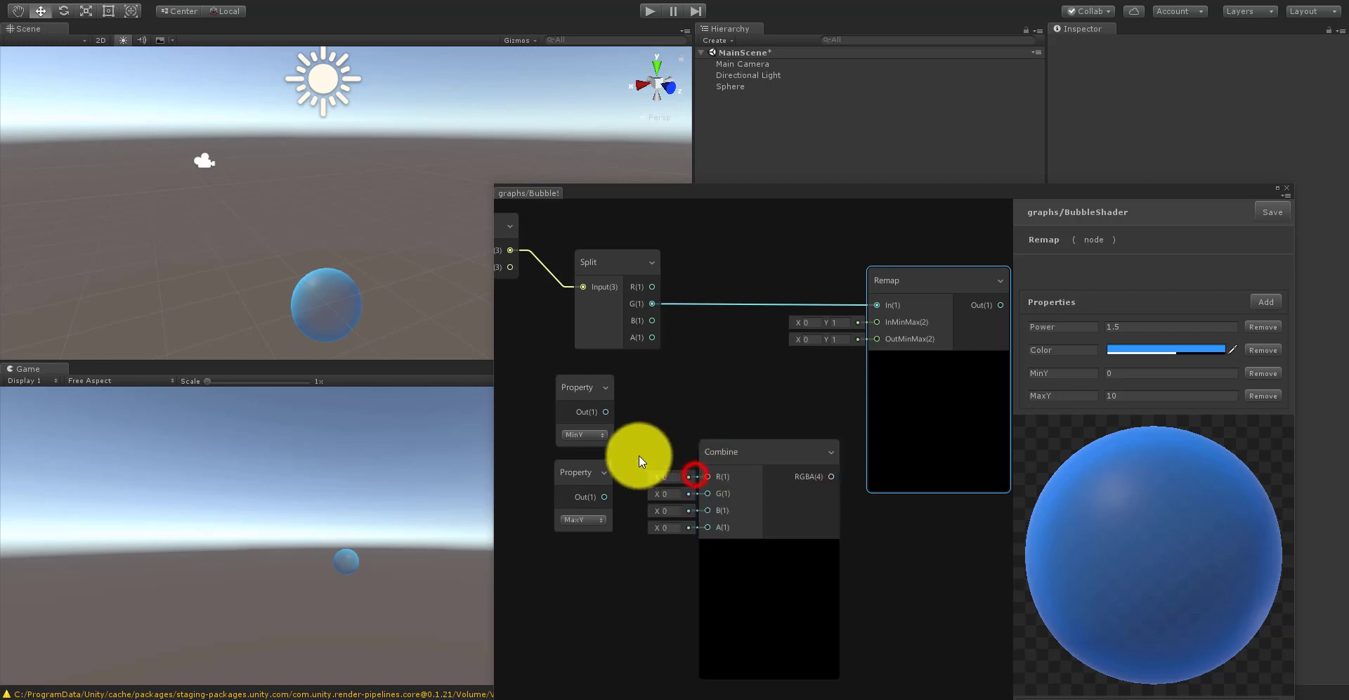
# Step: Connect MinY to Combine's R, MaxY to its G, and Combine's RGBA output to Remap's InMinMax input
pyautogui.moveTo(605, 412); pyautogui.dragTo(702, 475)
pyautogui.moveTo(605, 495); pyautogui.dragTo(714, 419)
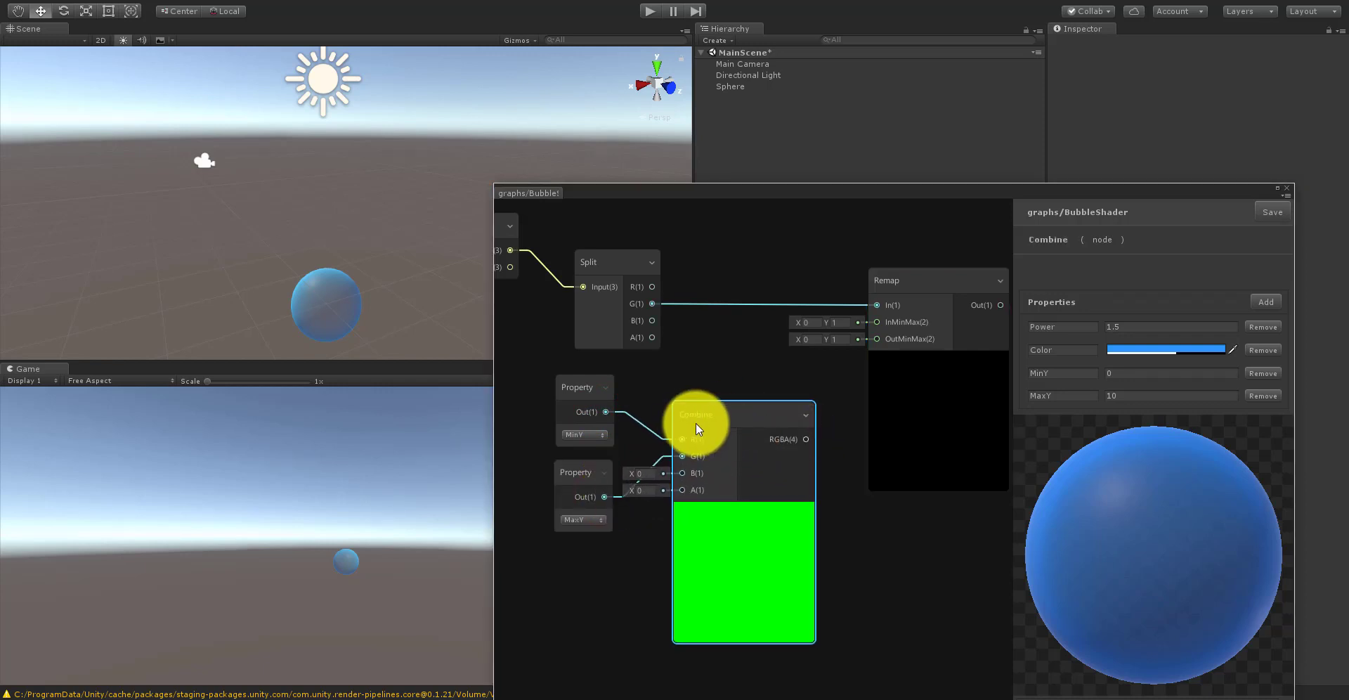
pyautogui.click(626, 428)
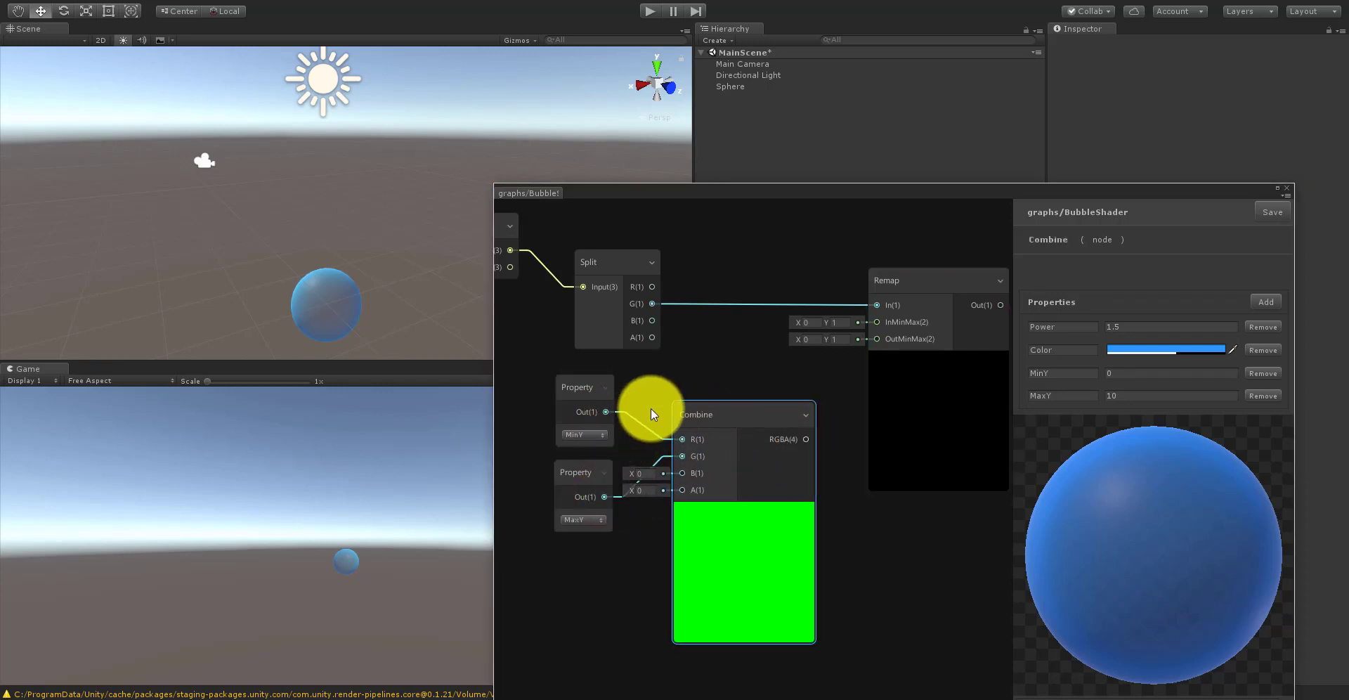
pyautogui.click(788, 456)
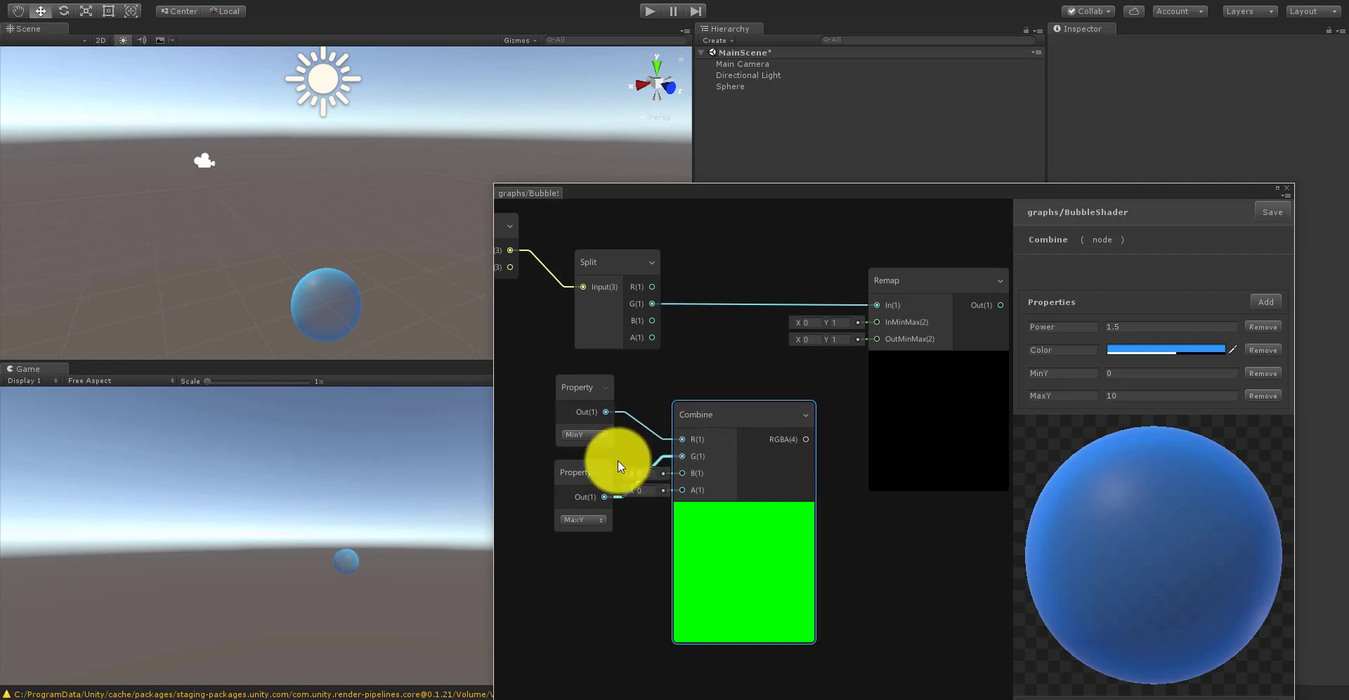
pyautogui.moveTo(806, 440); pyautogui.dragTo(878, 323)
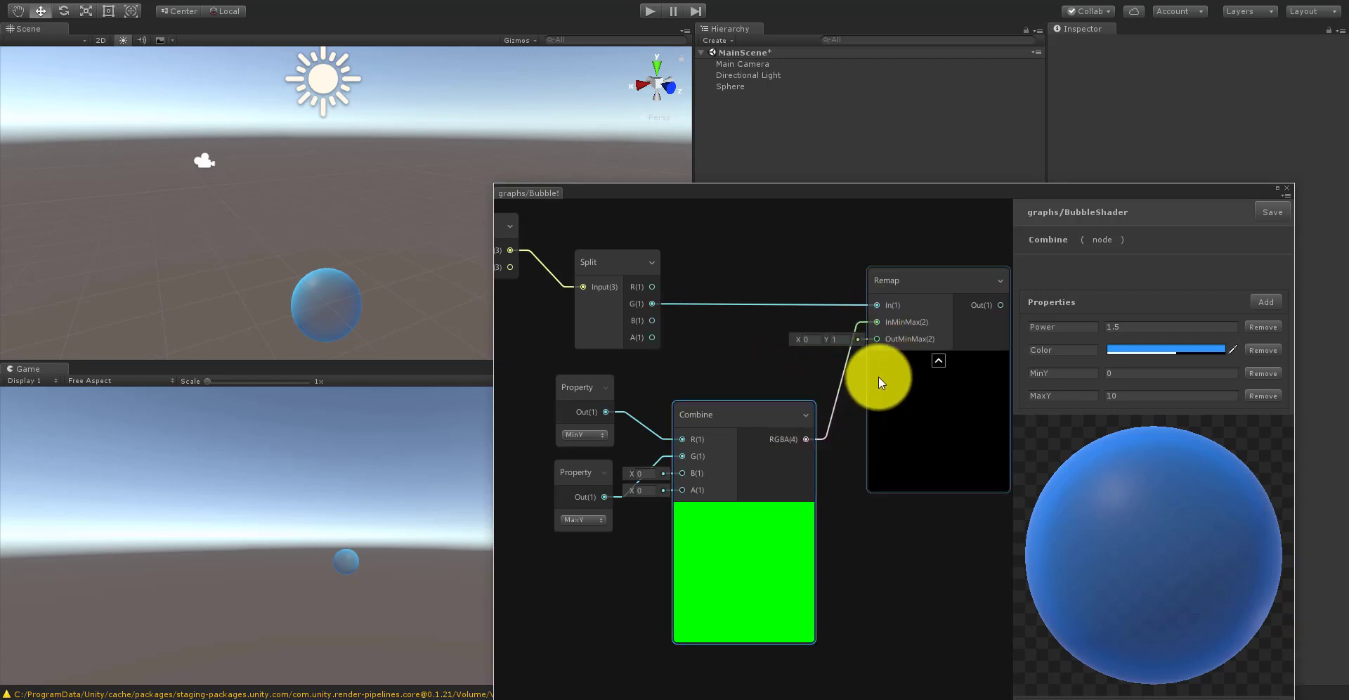
pyautogui.moveTo(915, 278); pyautogui.dragTo(933, 275)
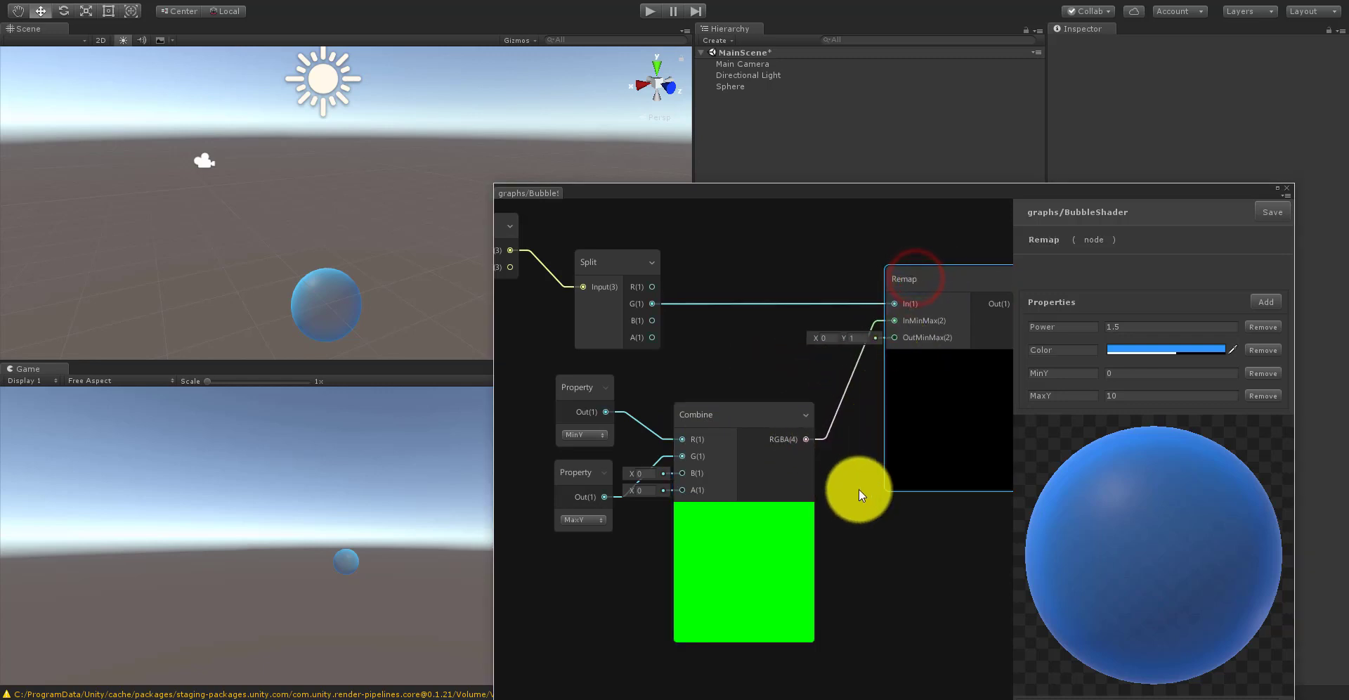
# Step: Examine how the Split, Property and Combine nodes feed the Remap node's inputs
pyautogui.click(721, 372)
pyautogui.scroll(-3, 739, 323)
pyautogui.scroll(4, 831, 311)
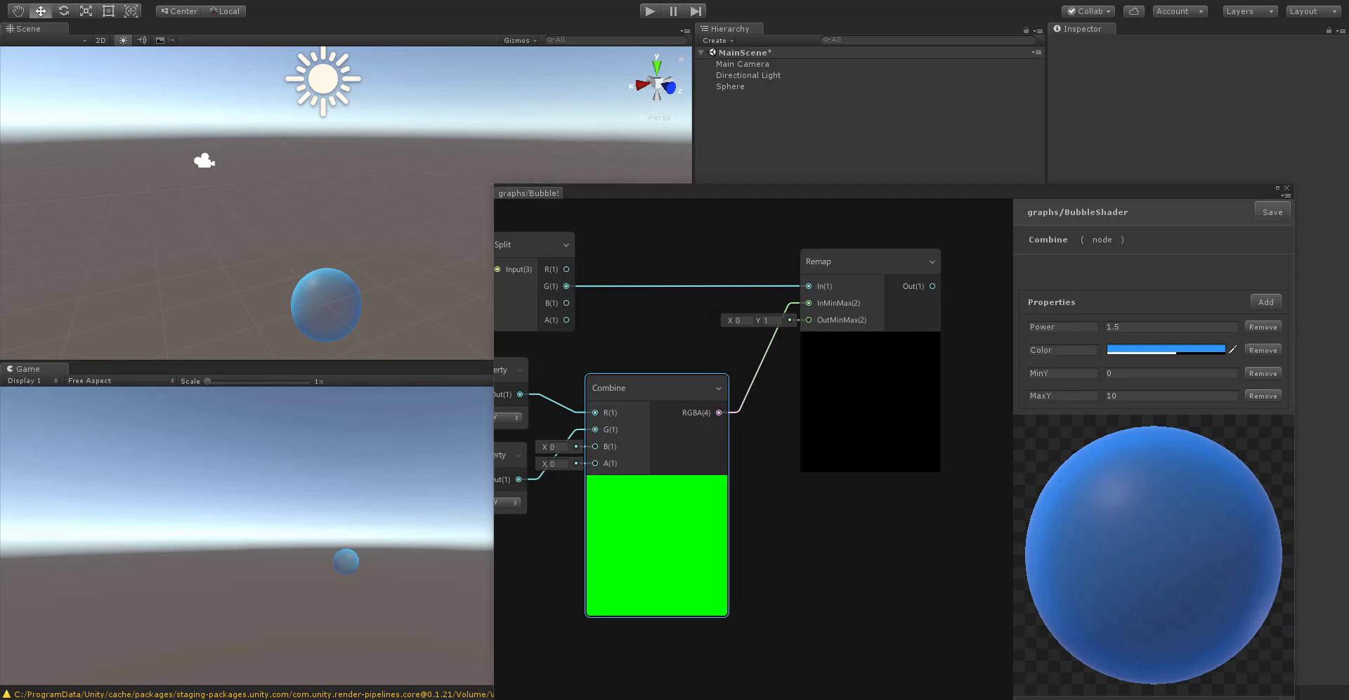
pyautogui.click(844, 317)
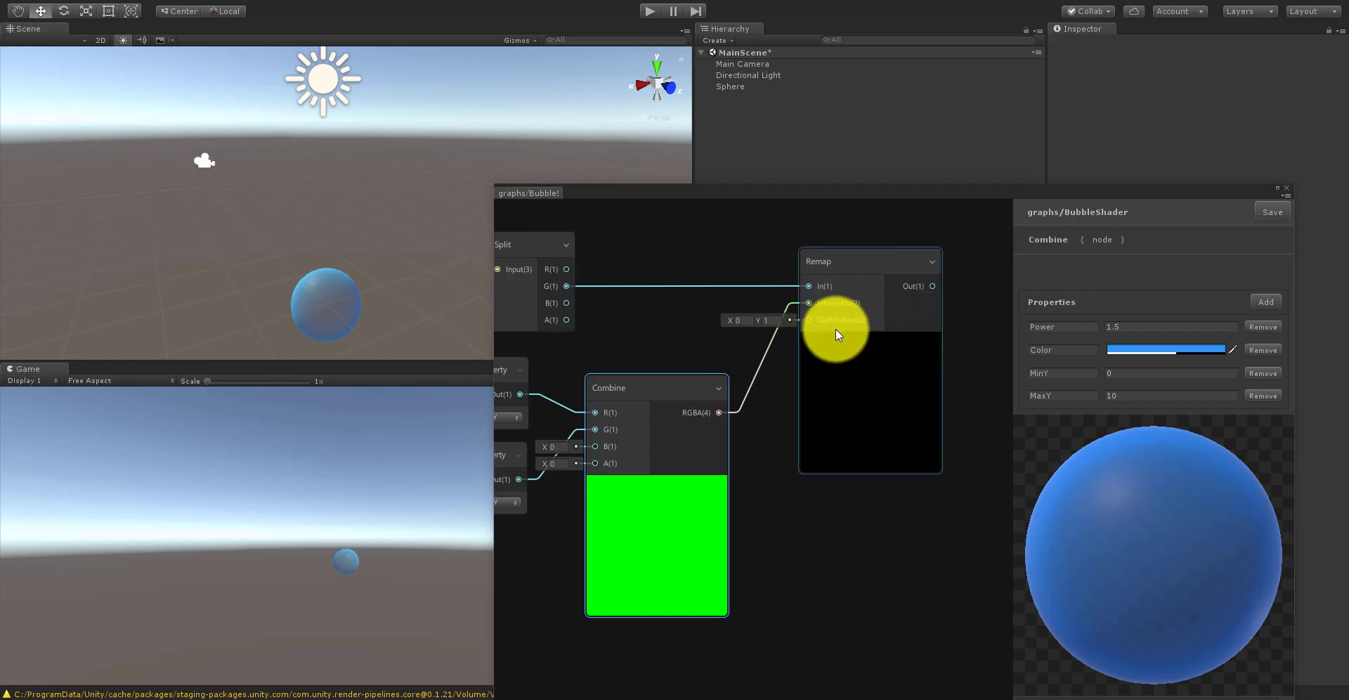
pyautogui.scroll(-5, 823, 326)
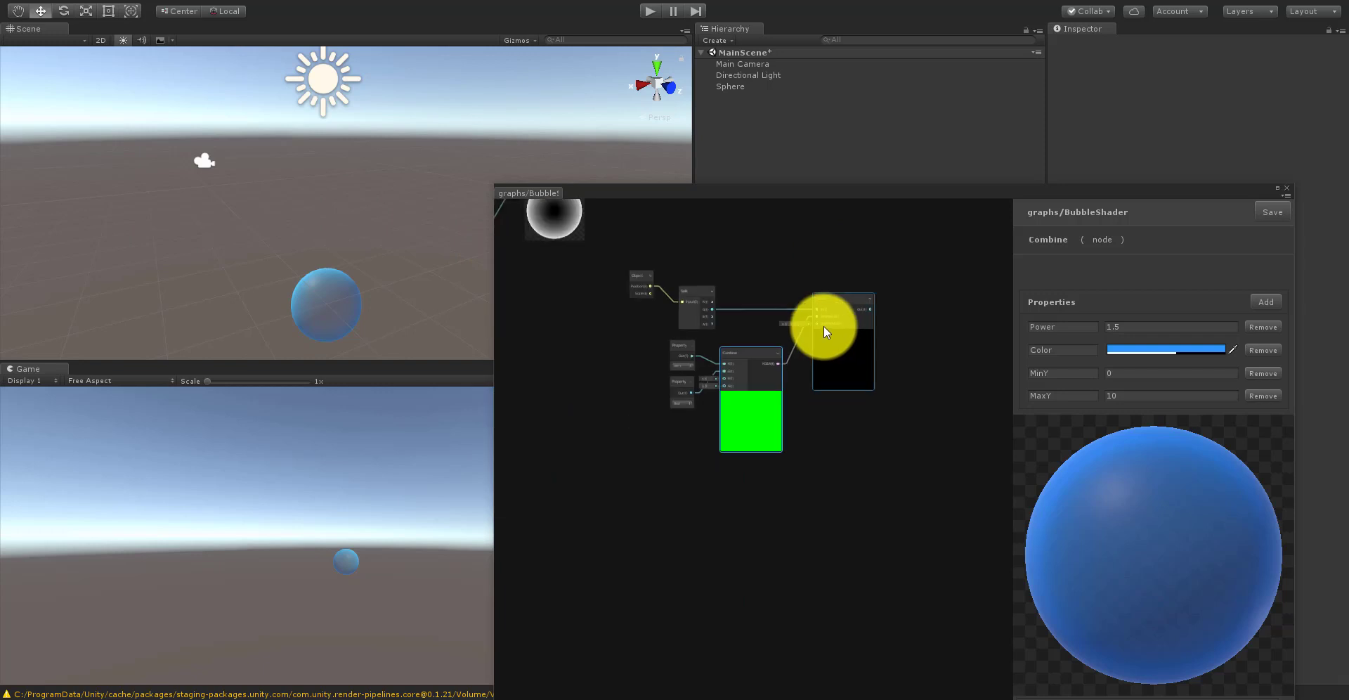
pyautogui.scroll(2, 819, 279)
pyautogui.moveTo(855, 291); pyautogui.dragTo(864, 295)
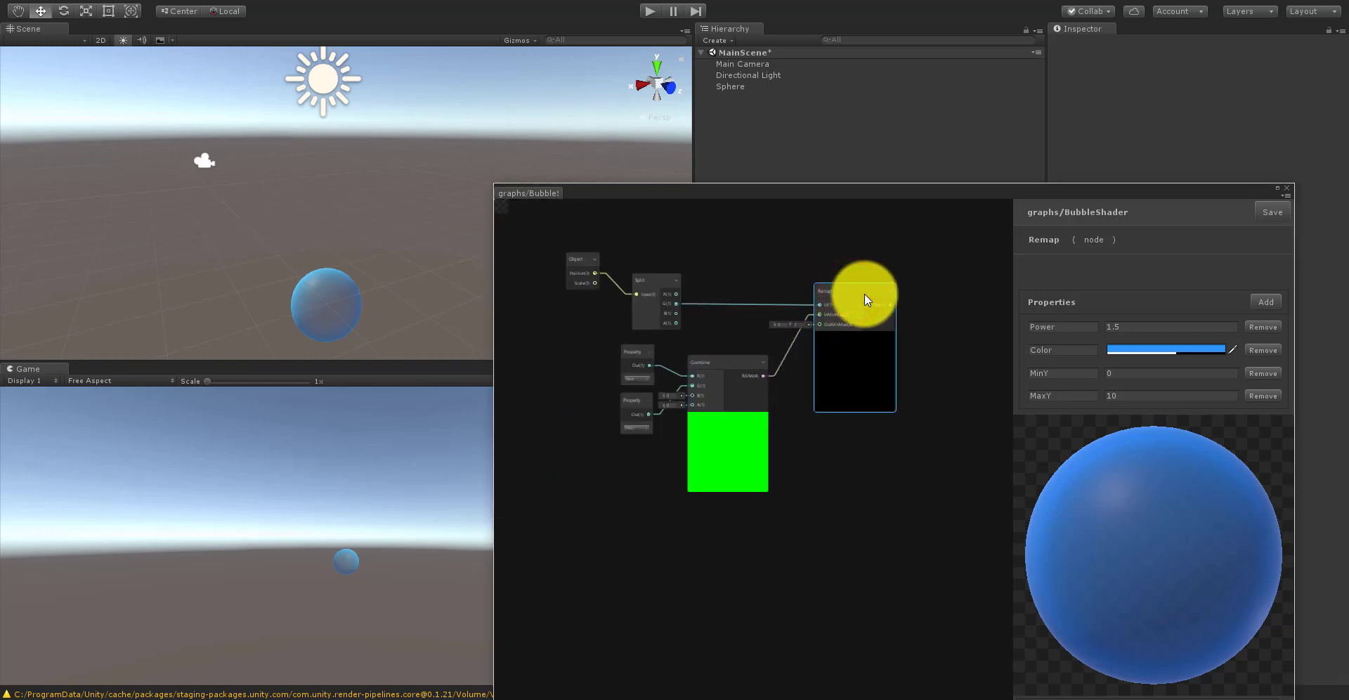
pyautogui.scroll(1, 845, 301)
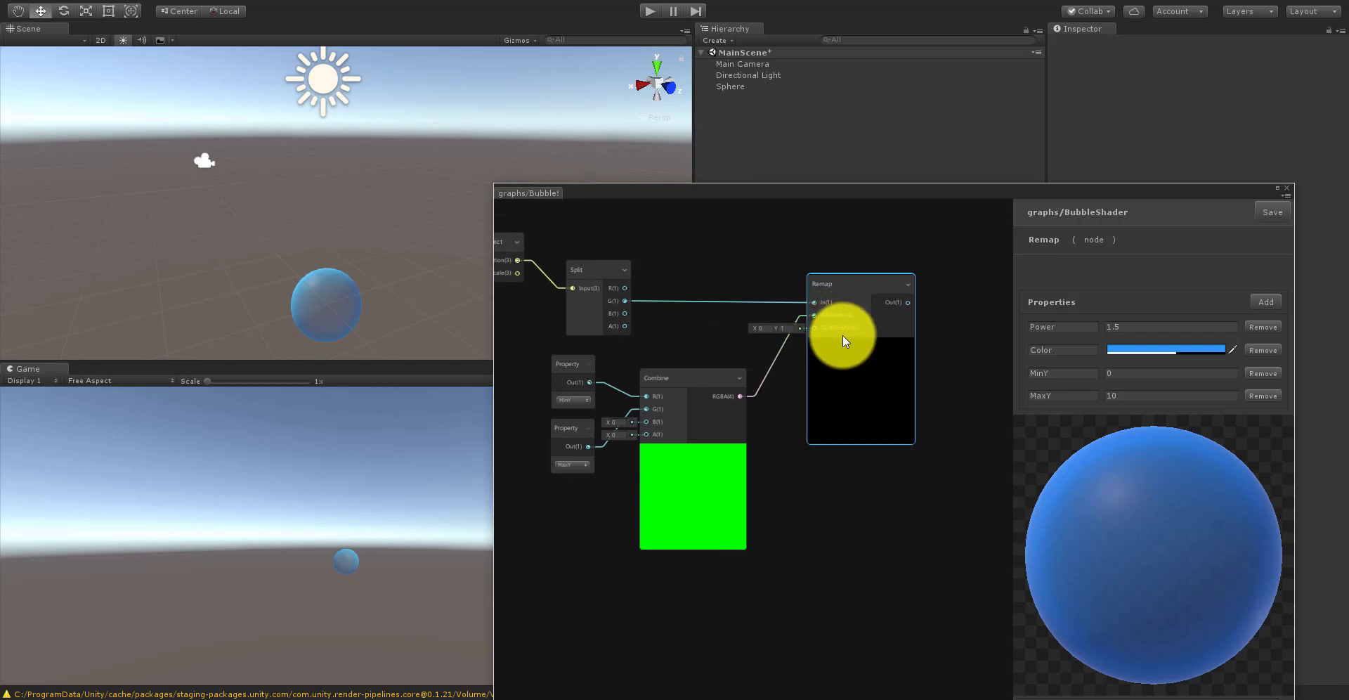
pyautogui.scroll(-1, 862, 319)
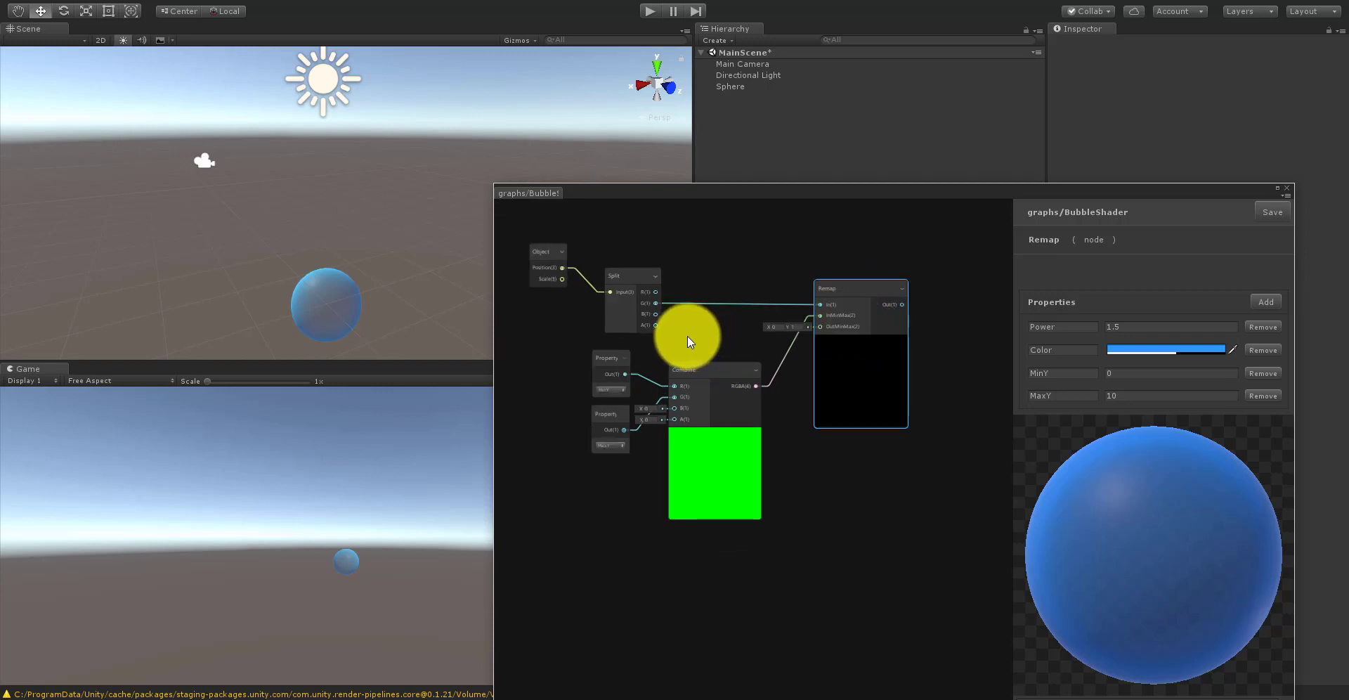
pyautogui.scroll(2, 605, 380)
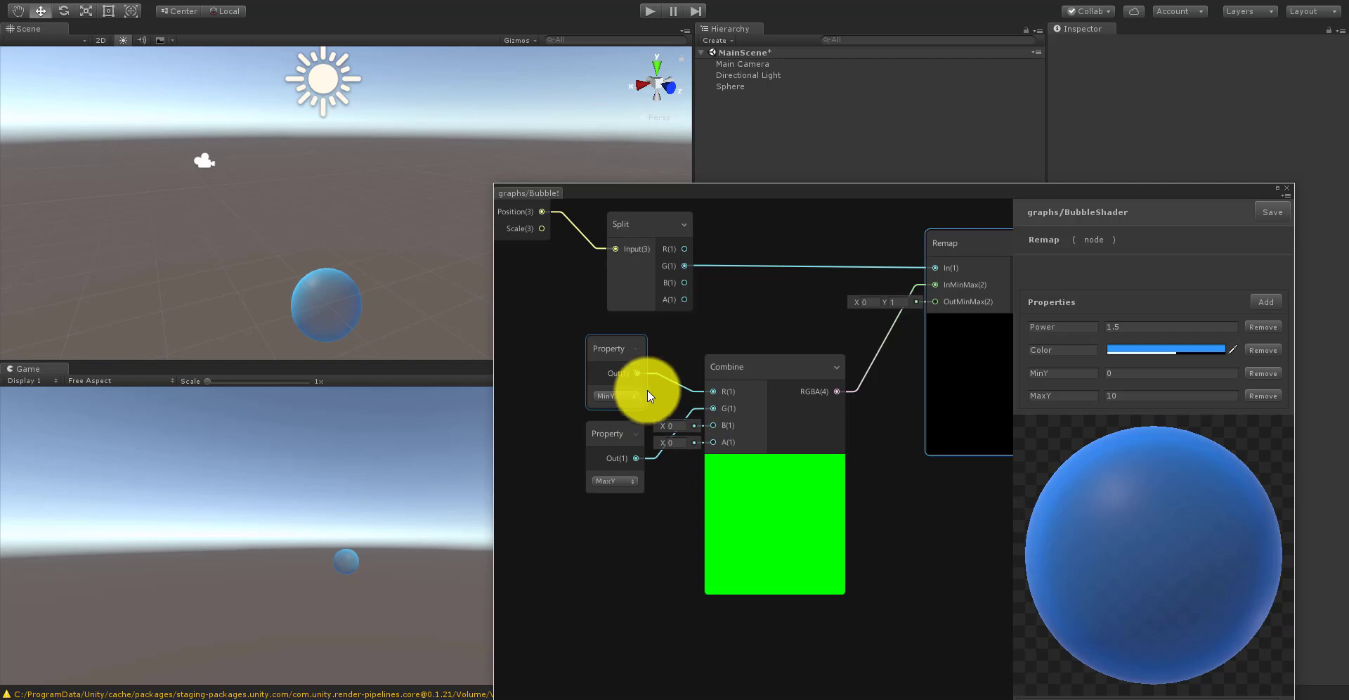
pyautogui.scroll(-3, 708, 365)
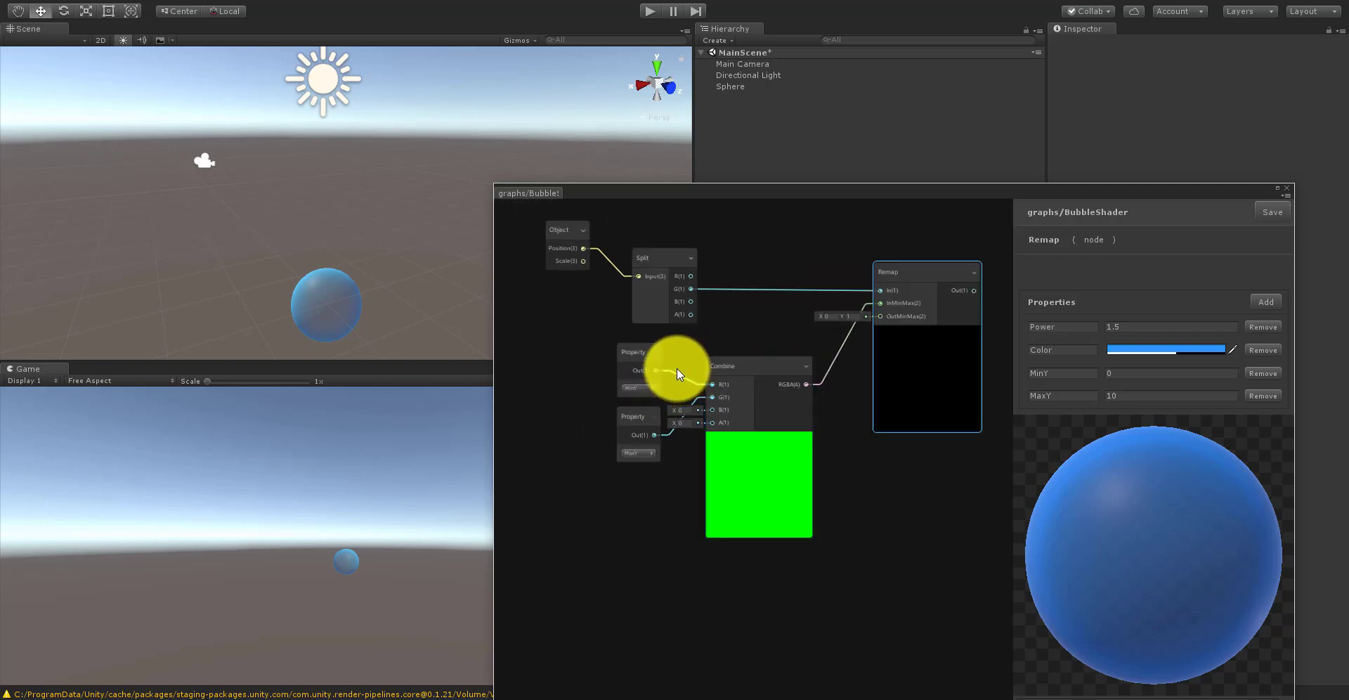
pyautogui.scroll(-2, 689, 360)
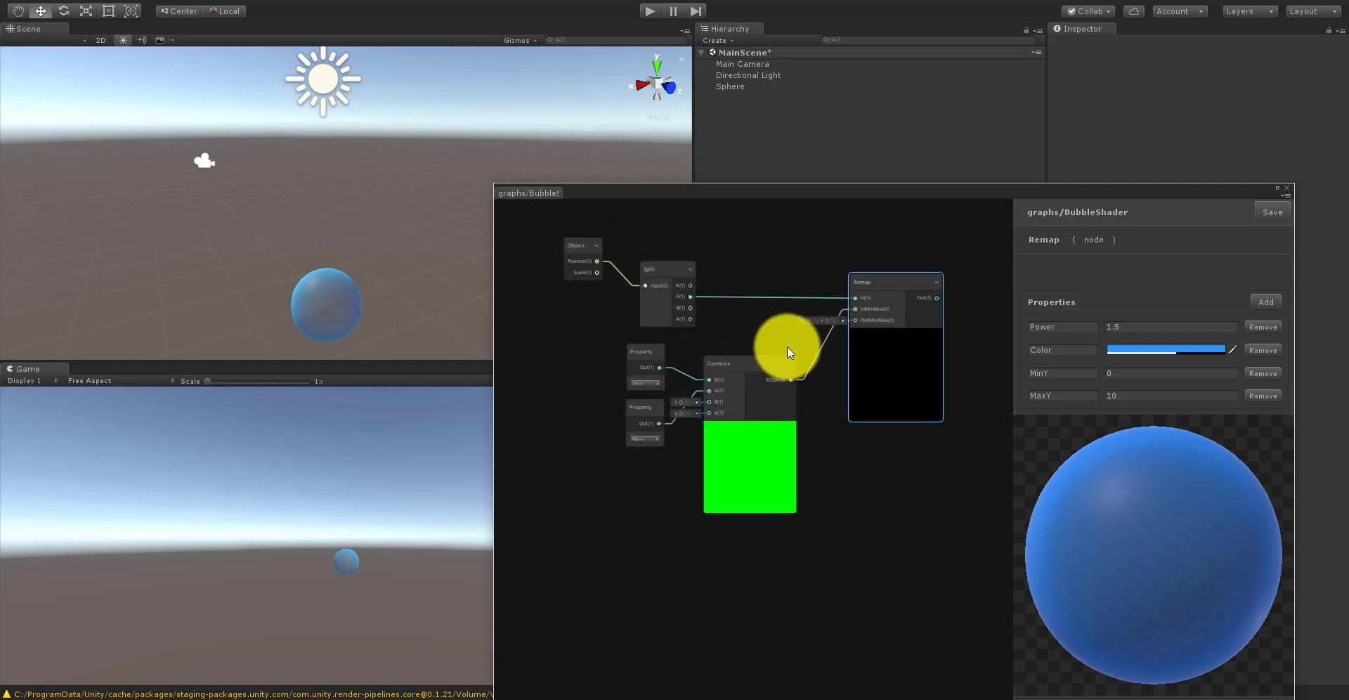
pyautogui.moveTo(824, 400); pyautogui.dragTo(785, 419, button='middle')
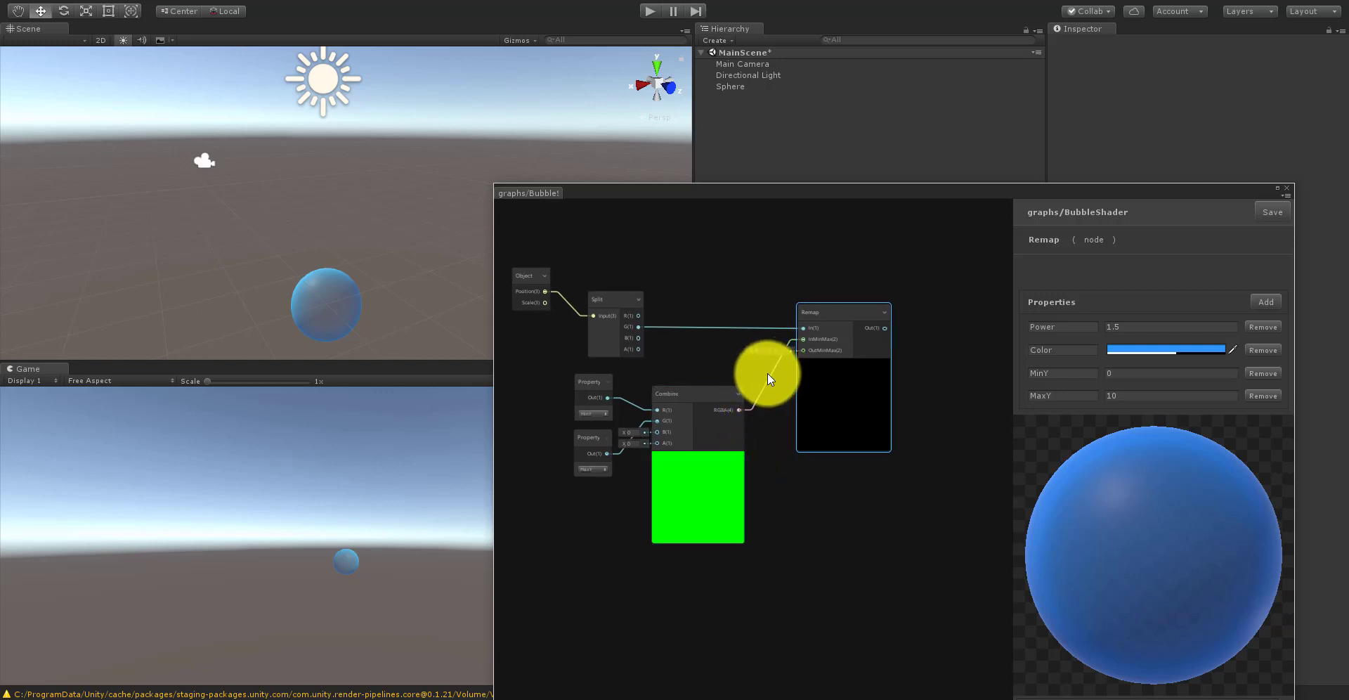
pyautogui.scroll(-5, 739, 281)
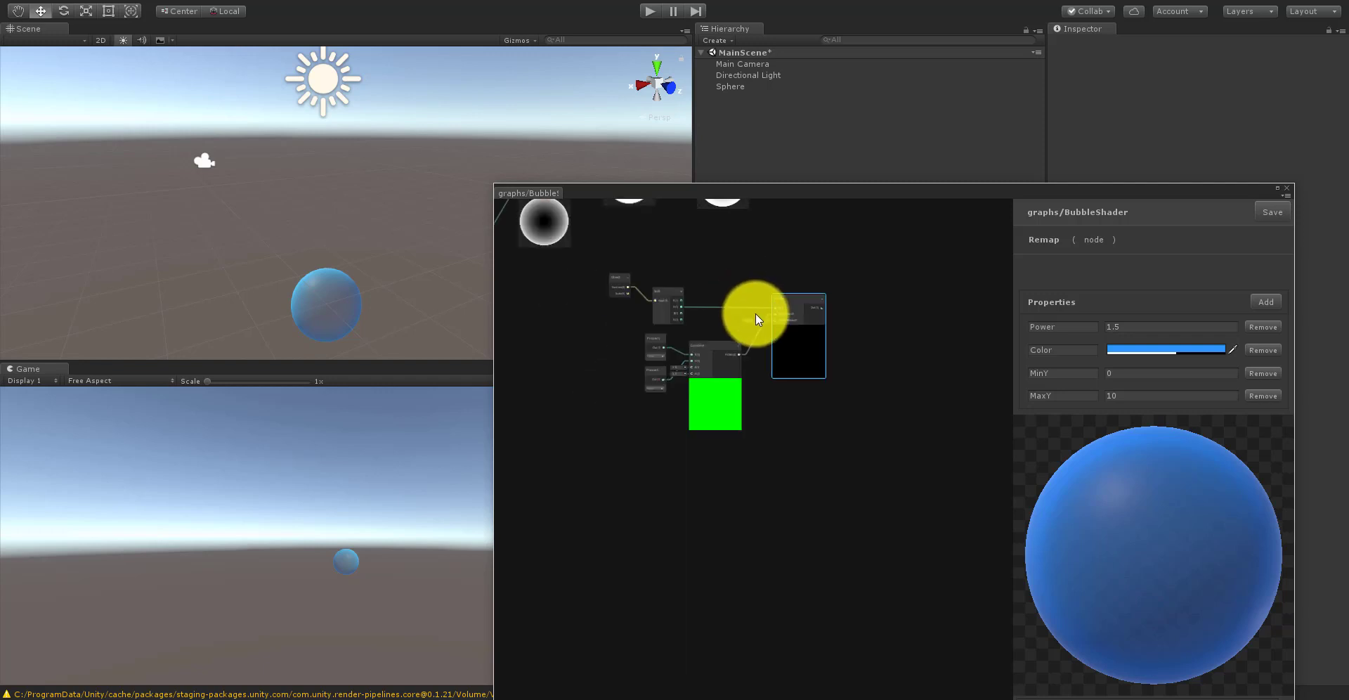
pyautogui.scroll(4, 756, 314)
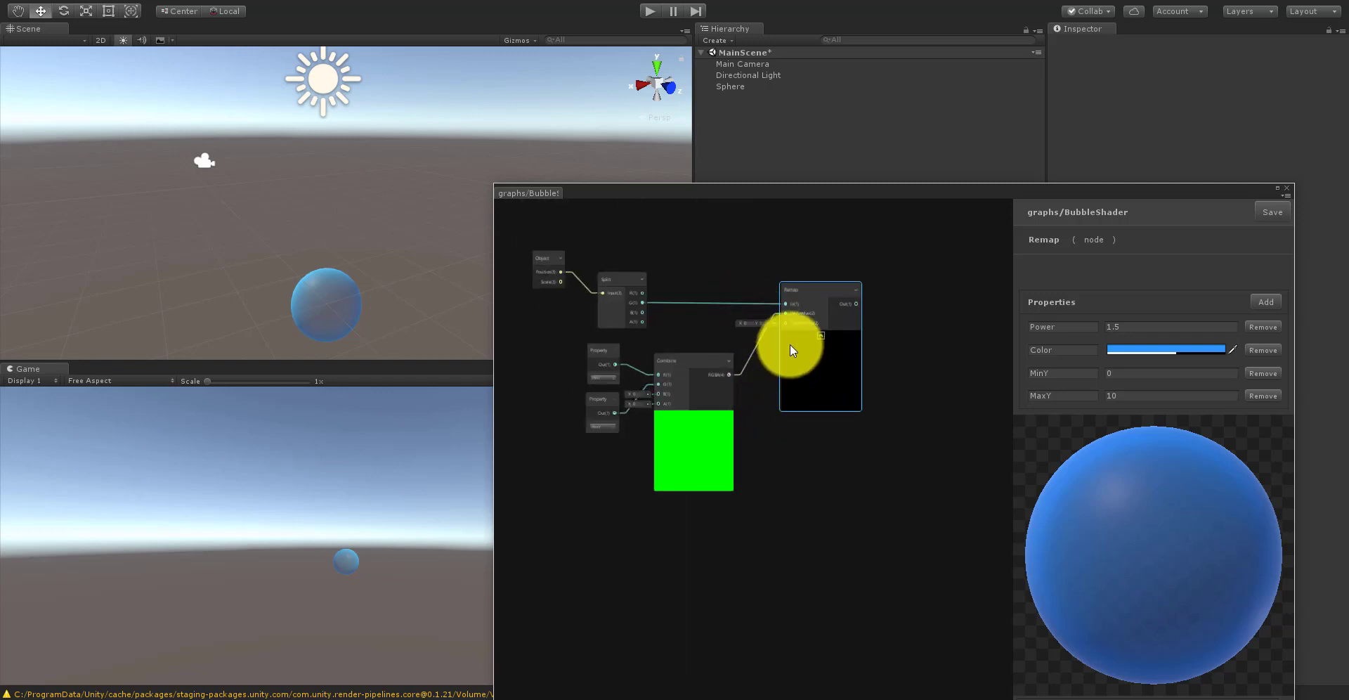
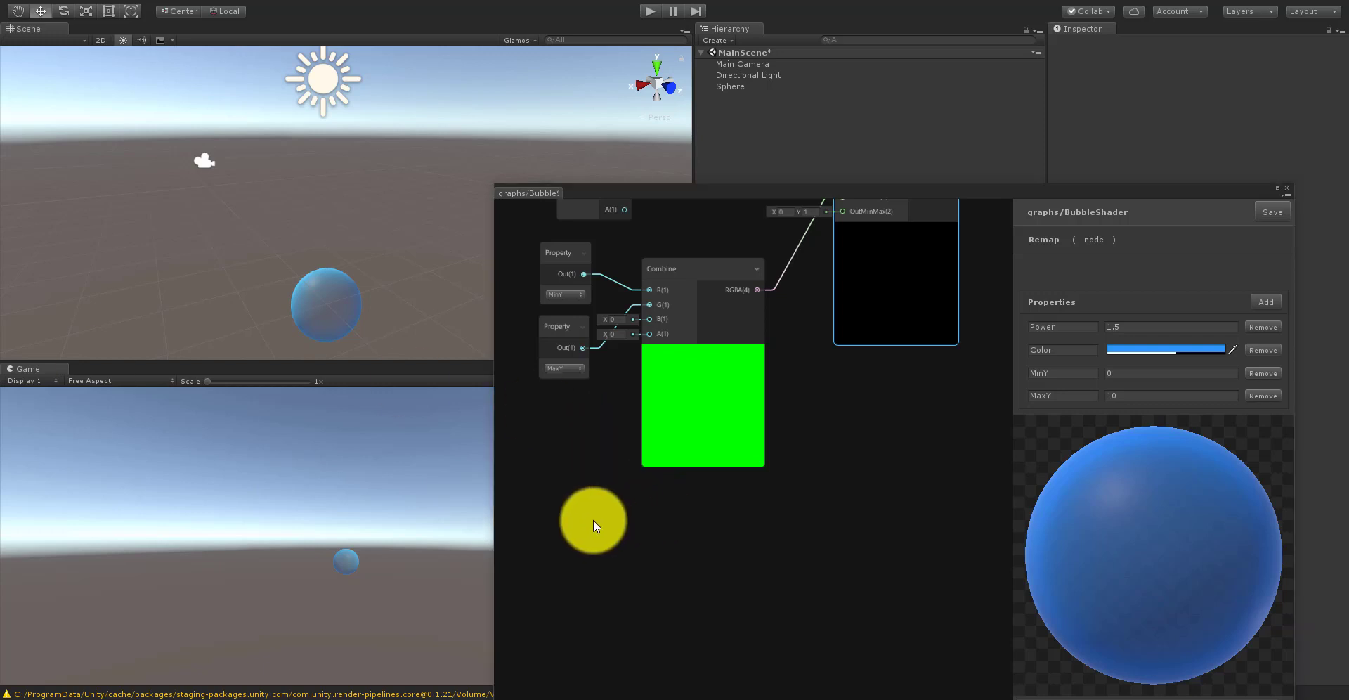
# Step: Add a Constant node in the empty area below the Property and Combine nodes
pyautogui.rightClick(569, 528)
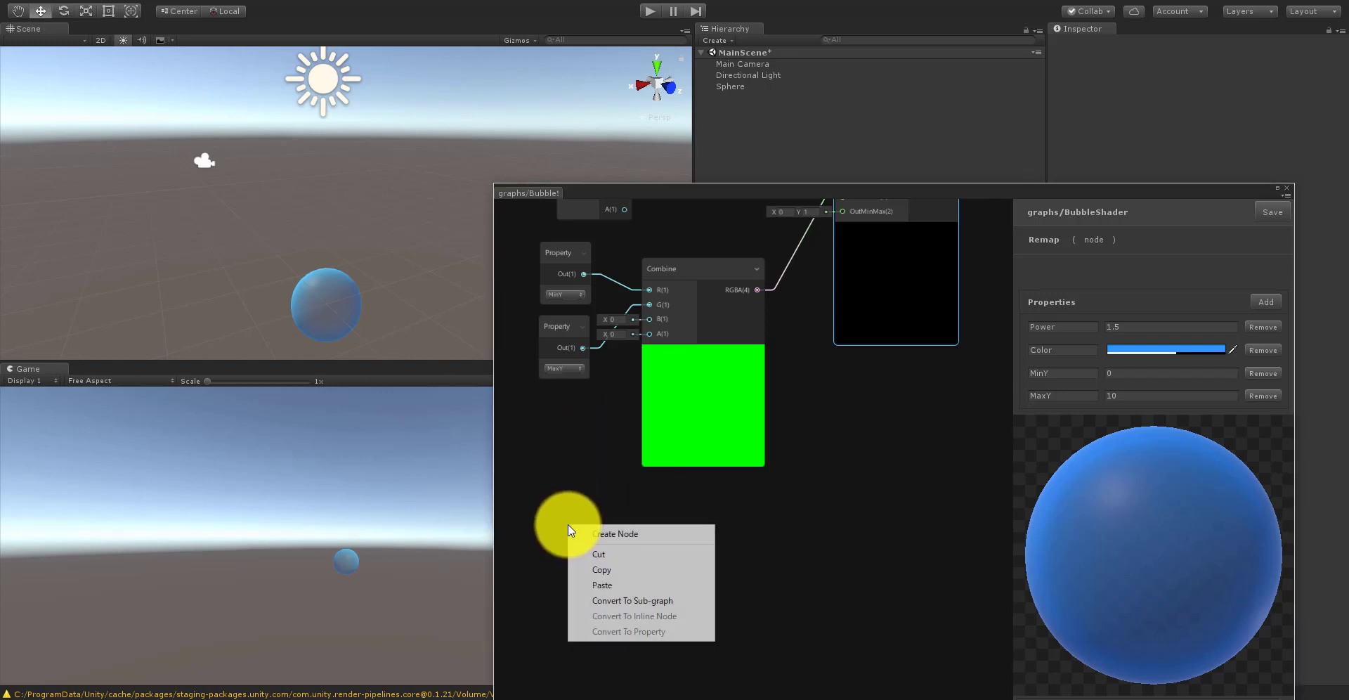
pyautogui.click(580, 533)
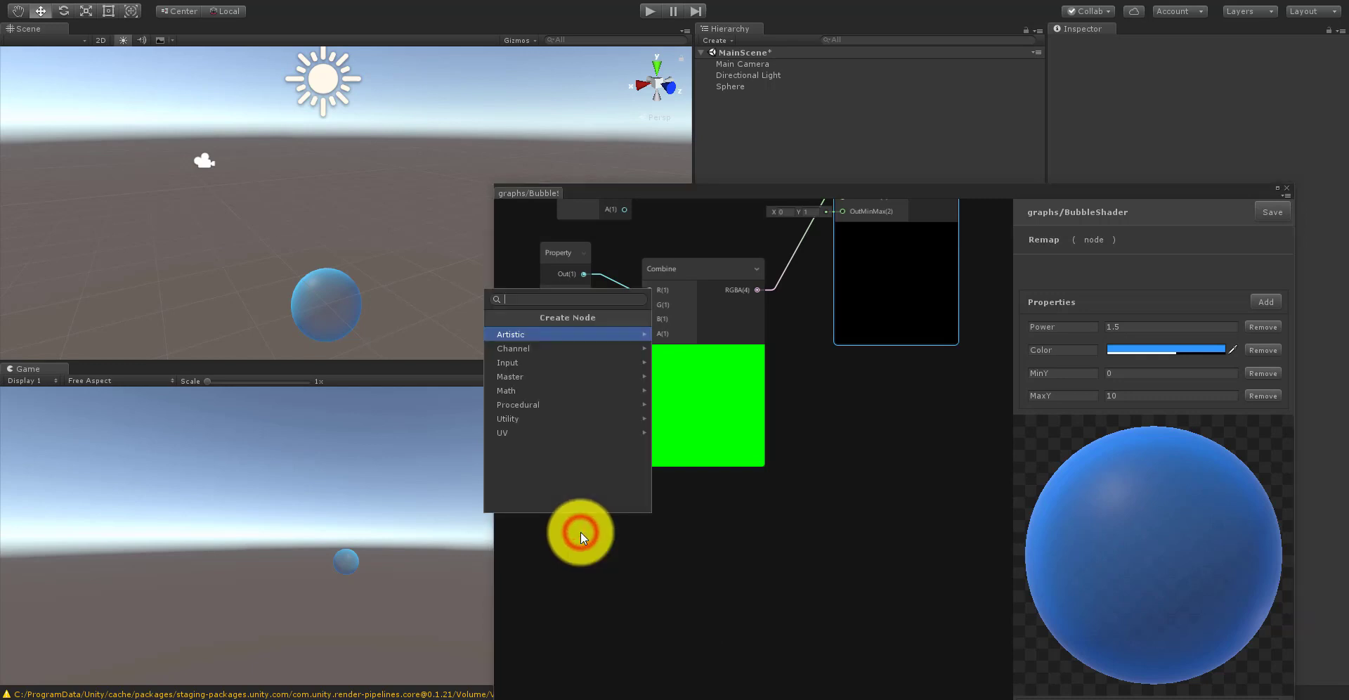
pyautogui.write('cons')
pyautogui.press('Return')
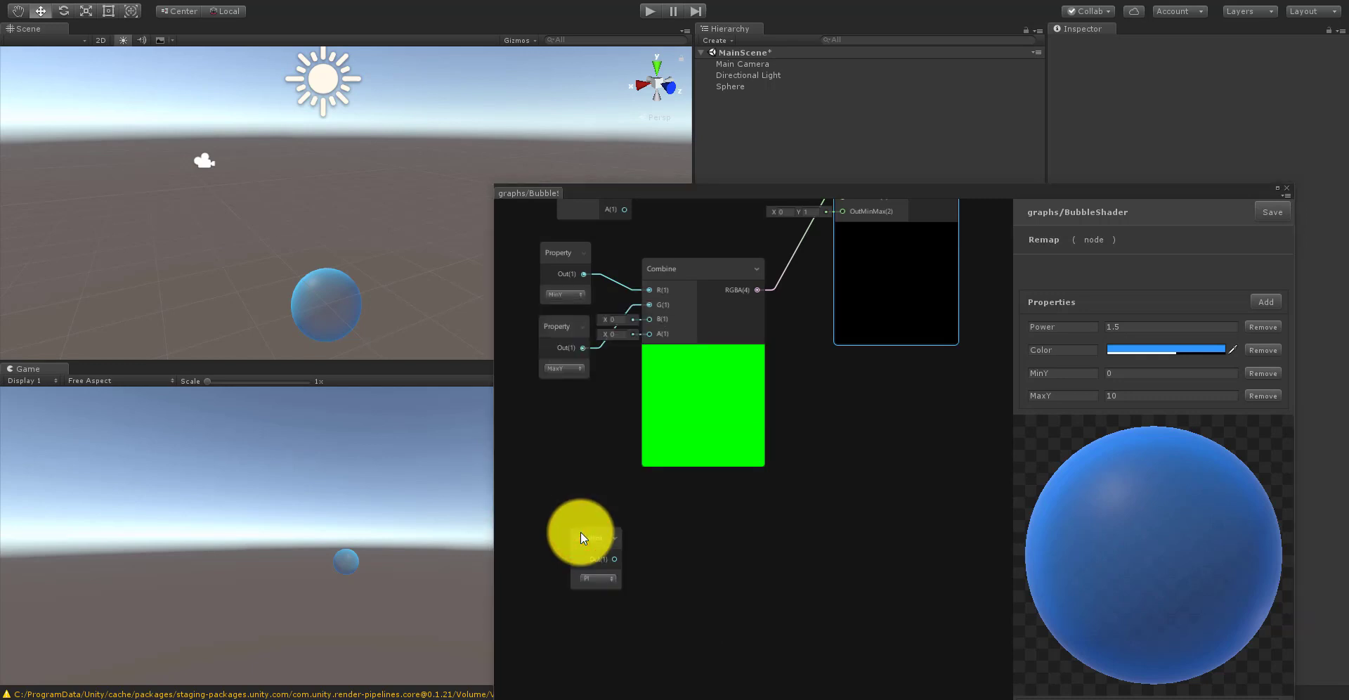
pyautogui.moveTo(598, 536); pyautogui.dragTo(585, 537)
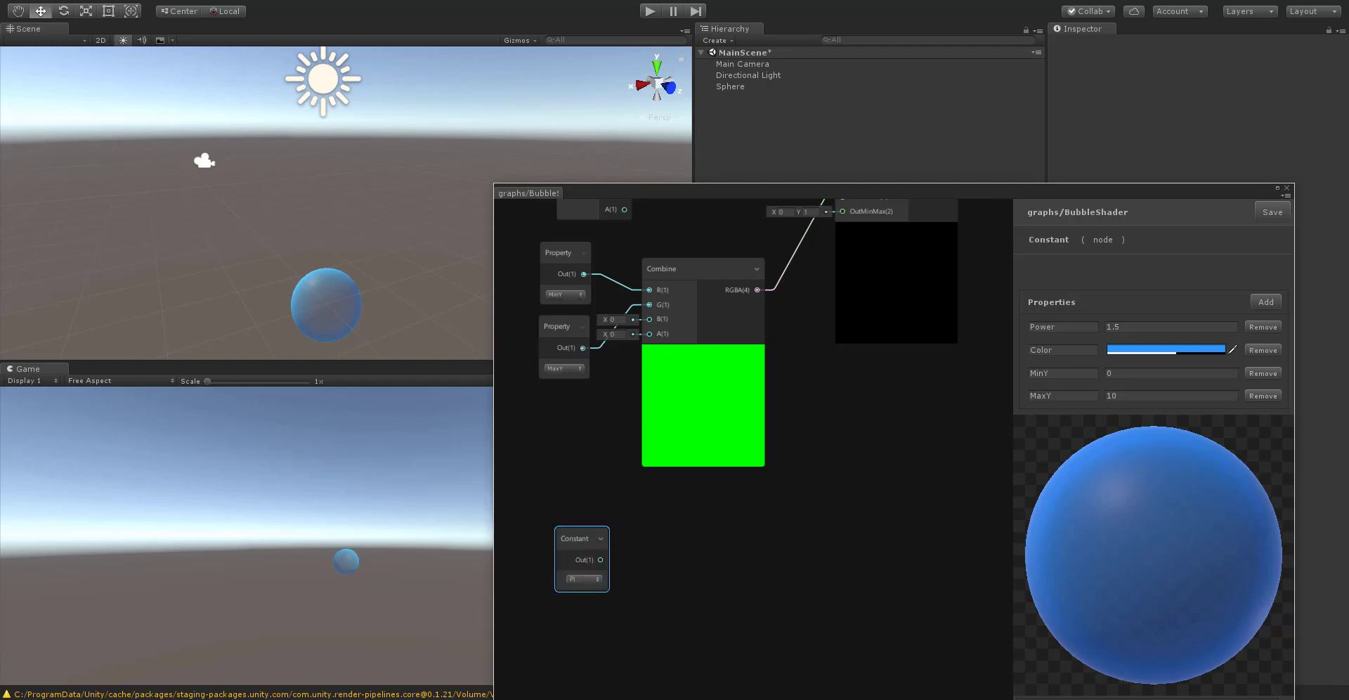
# Step: Reposition the Constant node and add a second Combine node beside it, below the green Combine preview
pyautogui.moveTo(584, 530); pyautogui.dragTo(576, 543)
pyautogui.rightClick(685, 555)
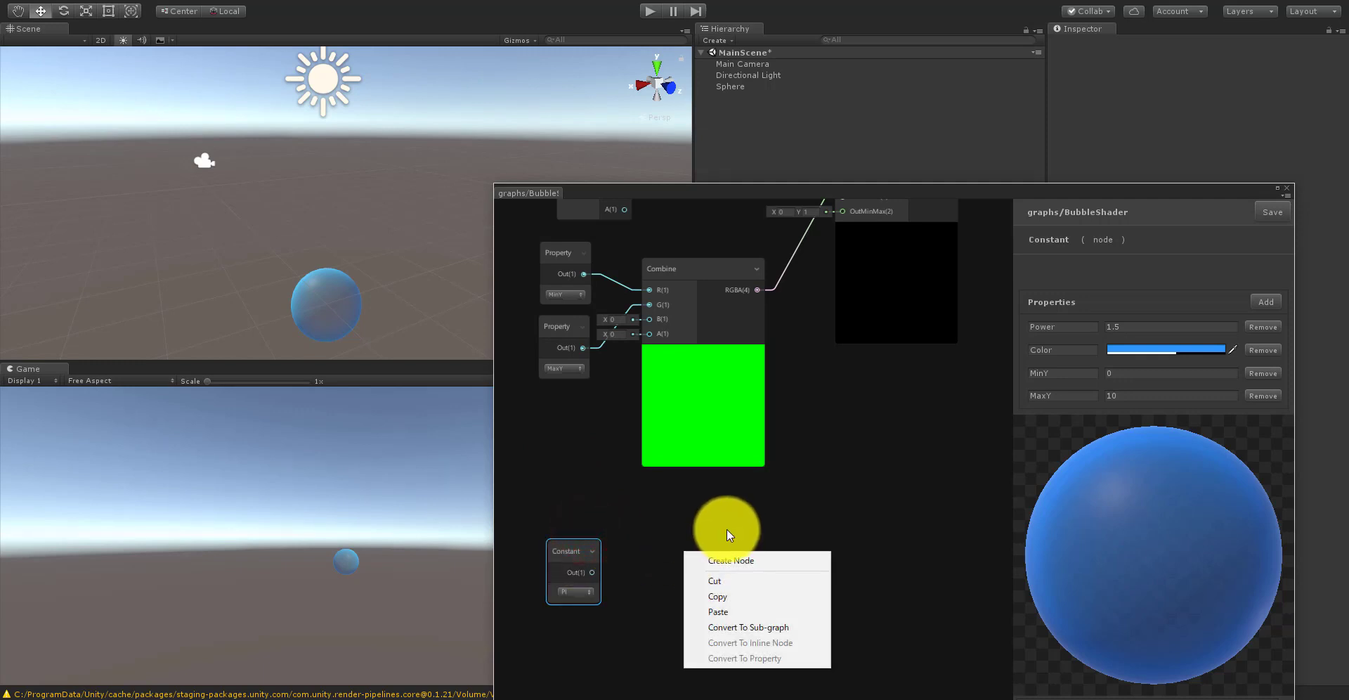
pyautogui.click(740, 558)
pyautogui.write('combine')
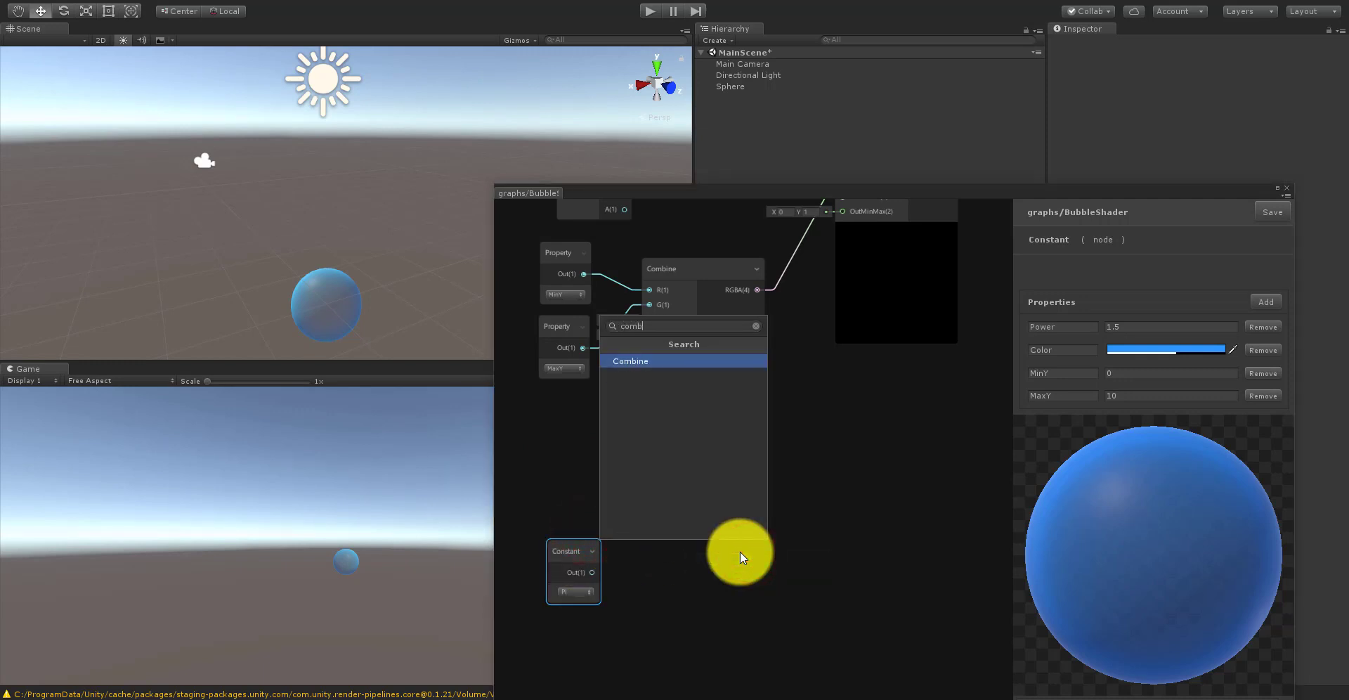
pyautogui.press('Return')
pyautogui.moveTo(756, 553); pyautogui.dragTo(730, 529)
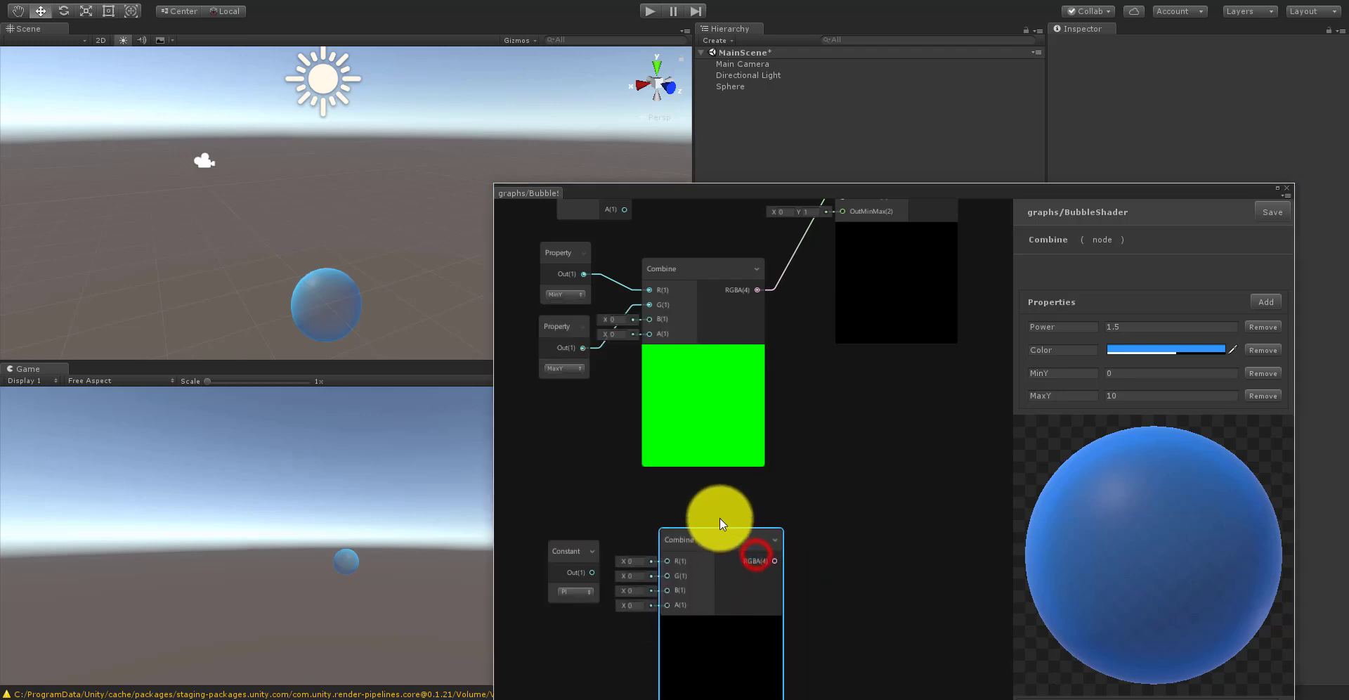
# Step: Connect the Constant node to the second Combine's G input and that Combine's RGBA output to Remap's OutMinMax input
pyautogui.moveTo(563, 541); pyautogui.dragTo(676, 575)
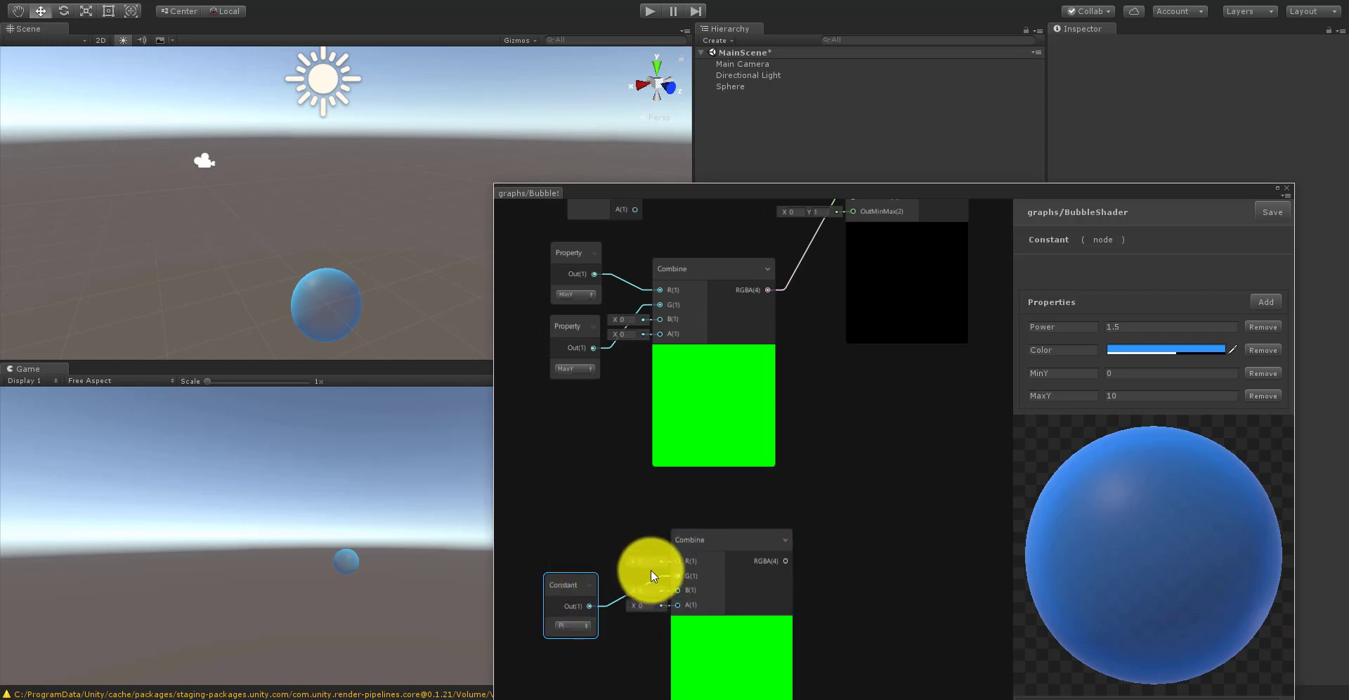
pyautogui.click(108, 528)
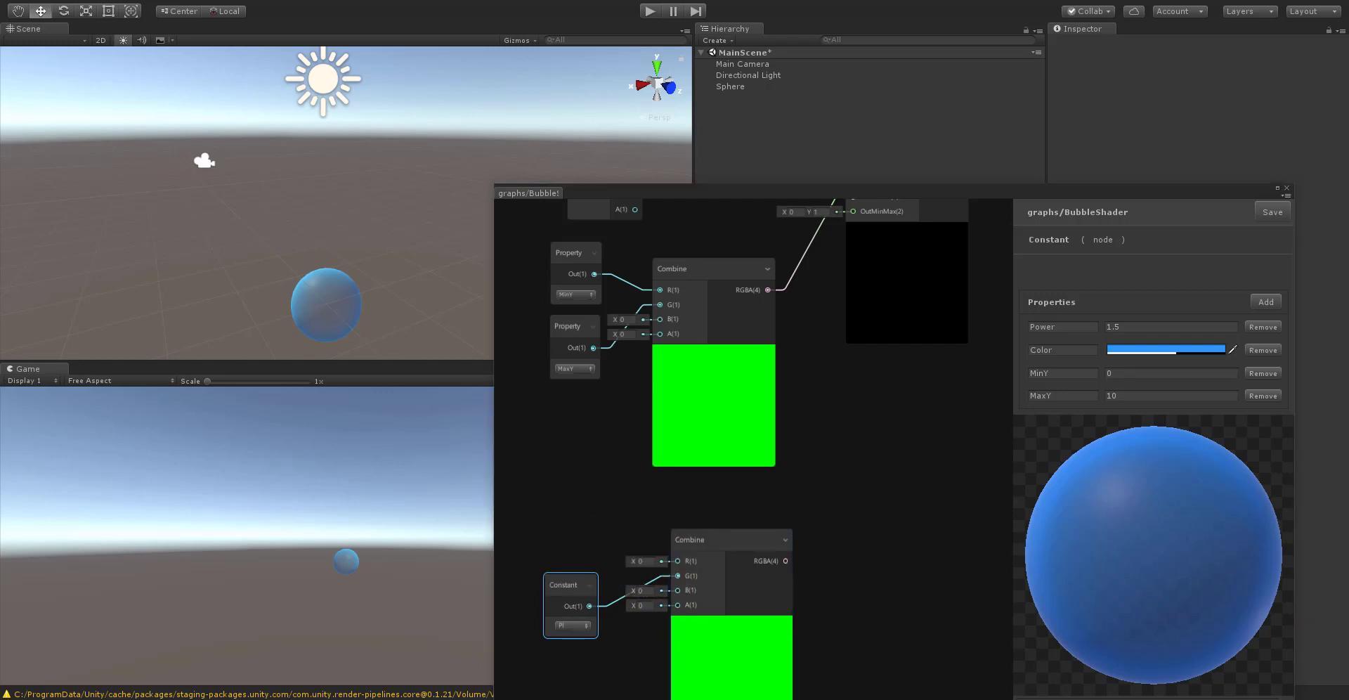
pyautogui.scroll(2, 696, 301)
pyautogui.moveTo(845, 357); pyautogui.dragTo(817, 449, button='middle')
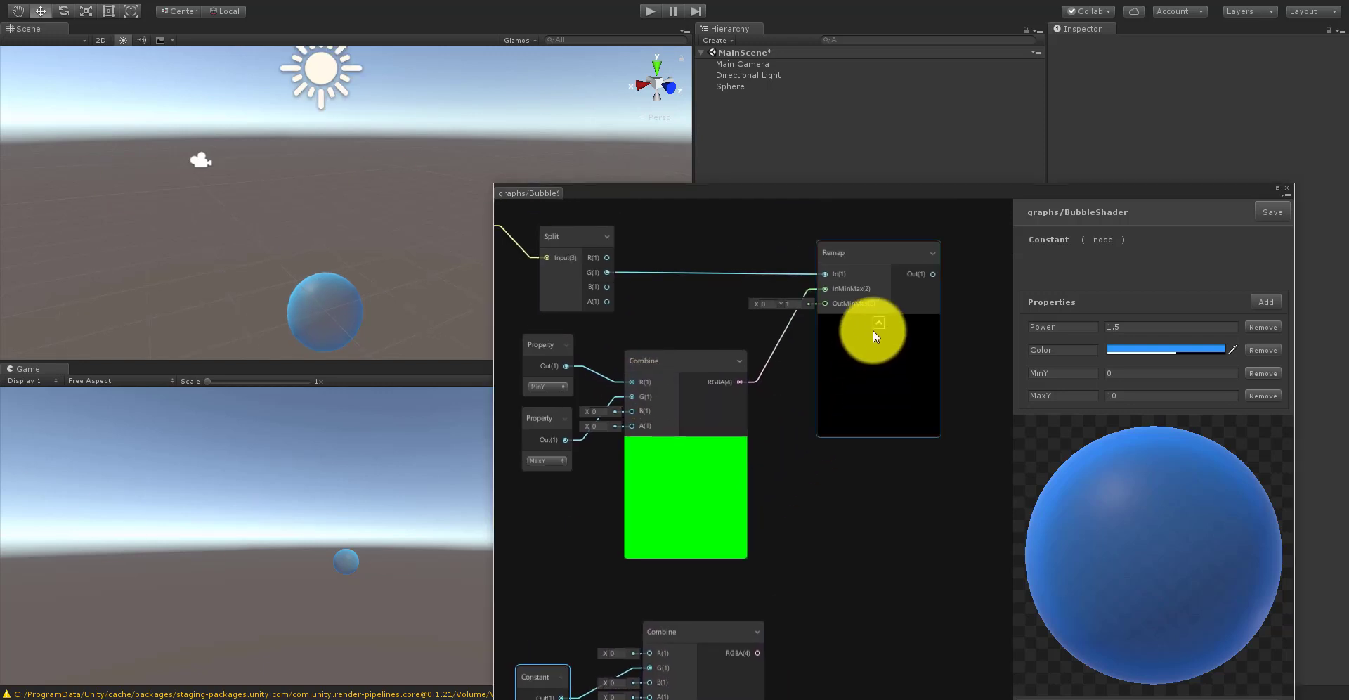
pyautogui.click(305, 356)
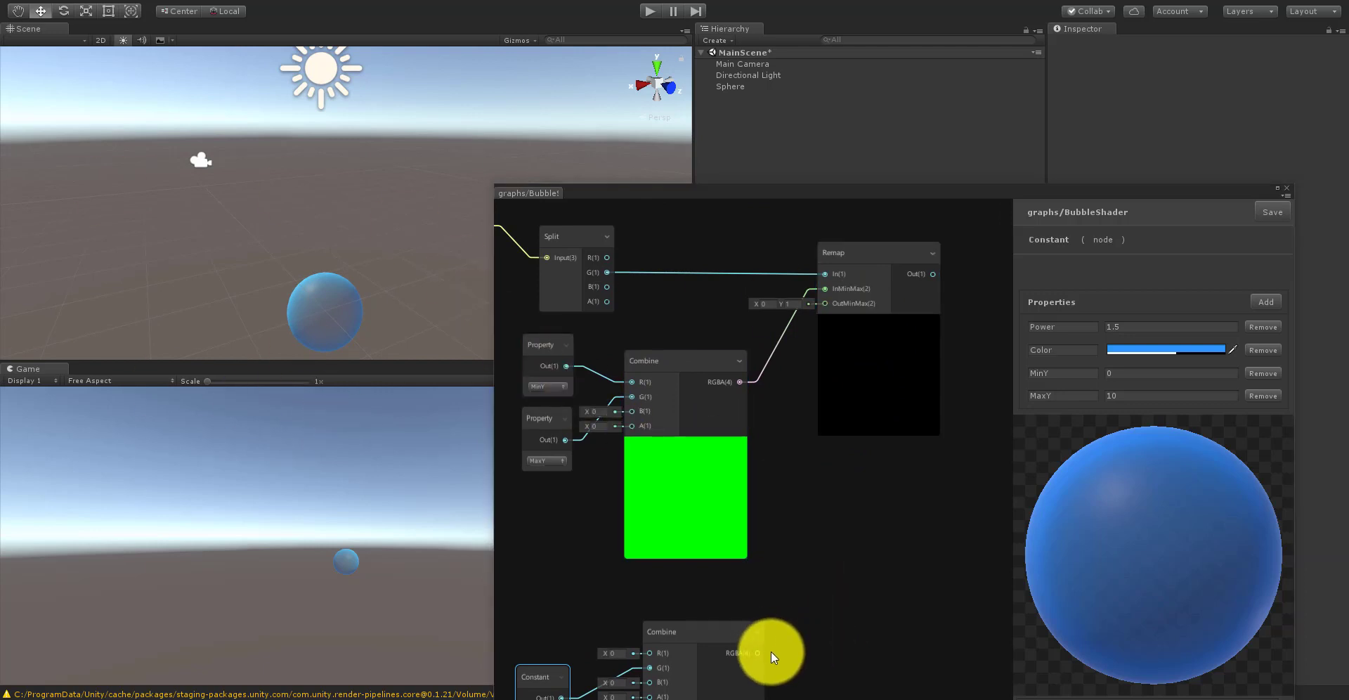
pyautogui.moveTo(757, 652); pyautogui.dragTo(828, 319)
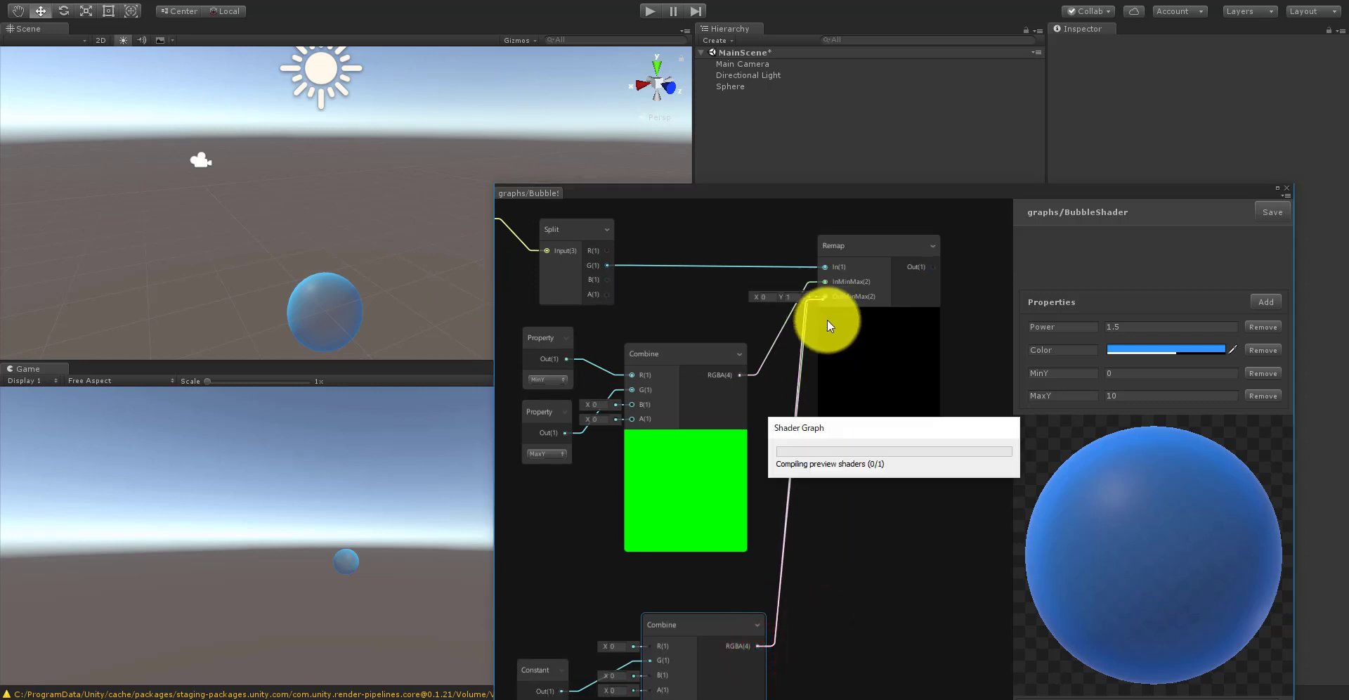
# Step: Examine how the Split, Property, Constant and Combine nodes feed the Remap node's three inputs
pyautogui.moveTo(909, 476); pyautogui.dragTo(736, 549, button='middle')
pyautogui.scroll(2, 702, 549)
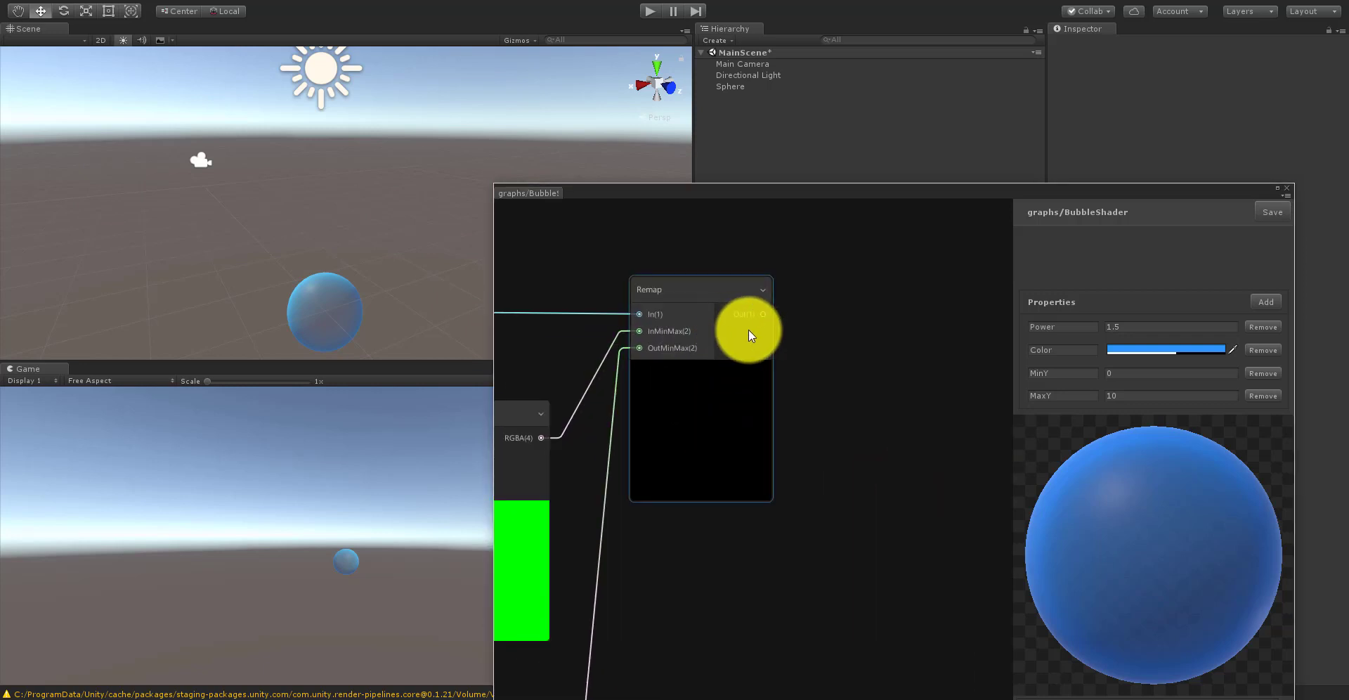
pyautogui.scroll(-2, 740, 335)
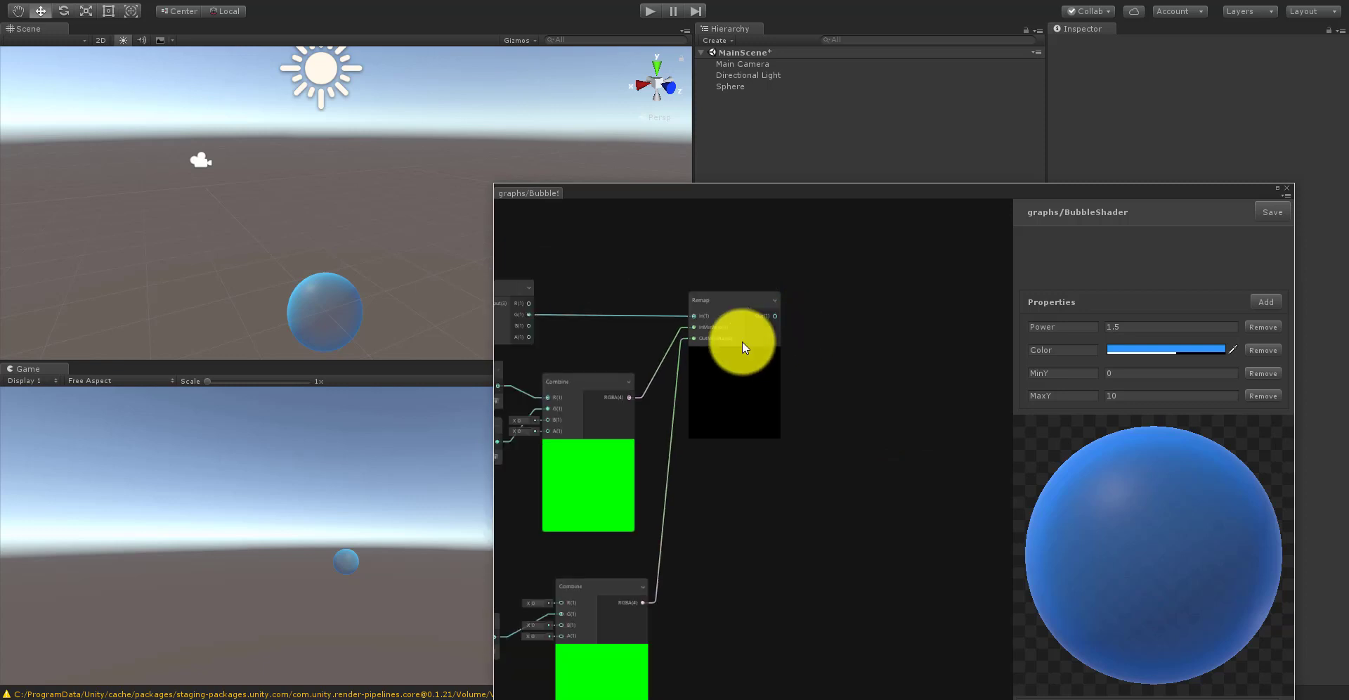
pyautogui.moveTo(692, 466); pyautogui.dragTo(759, 428, button='middle')
pyautogui.scroll(2, 704, 361)
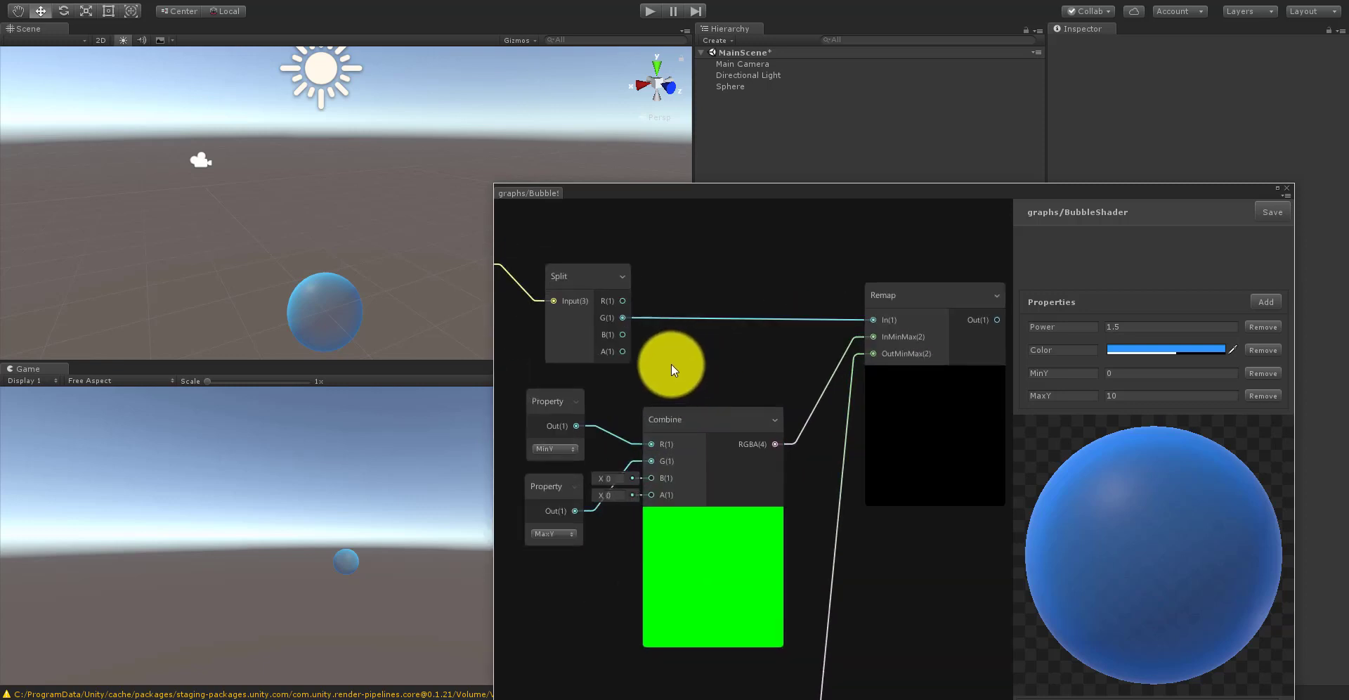
pyautogui.click(572, 436)
pyautogui.click(576, 499)
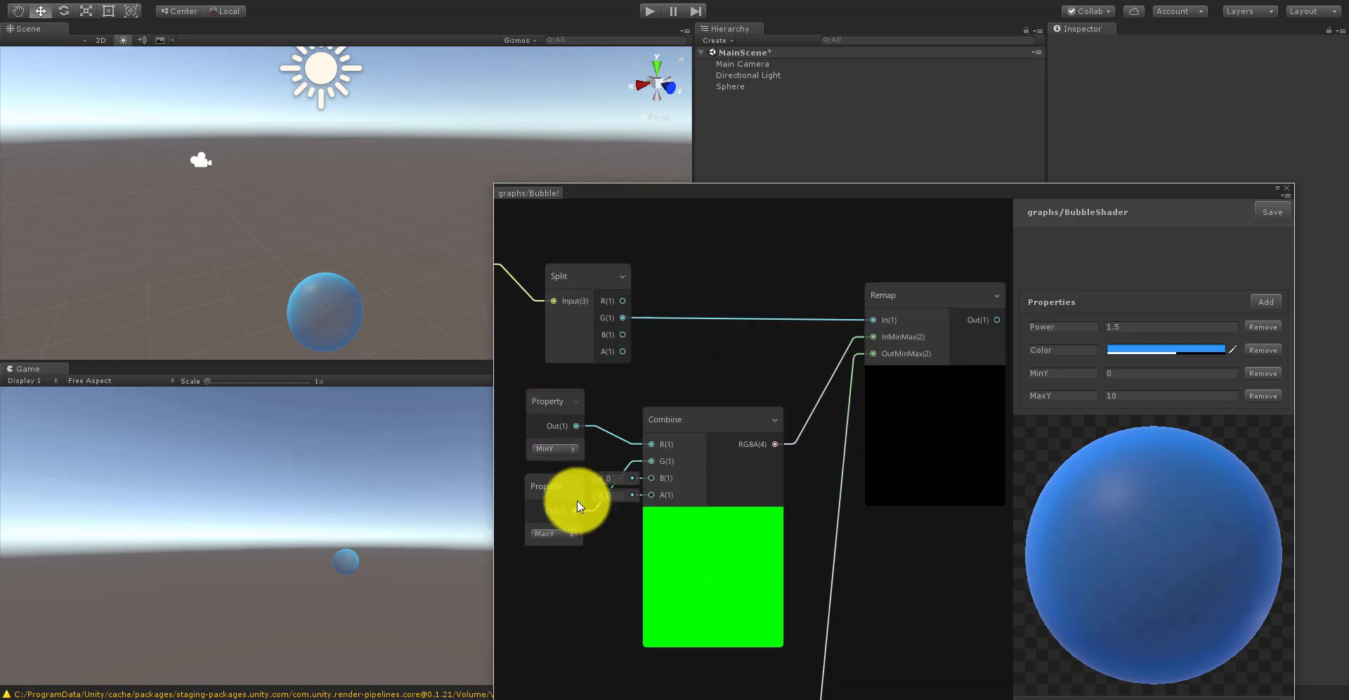
pyautogui.scroll(-3, 720, 450)
pyautogui.scroll(-2, 695, 412)
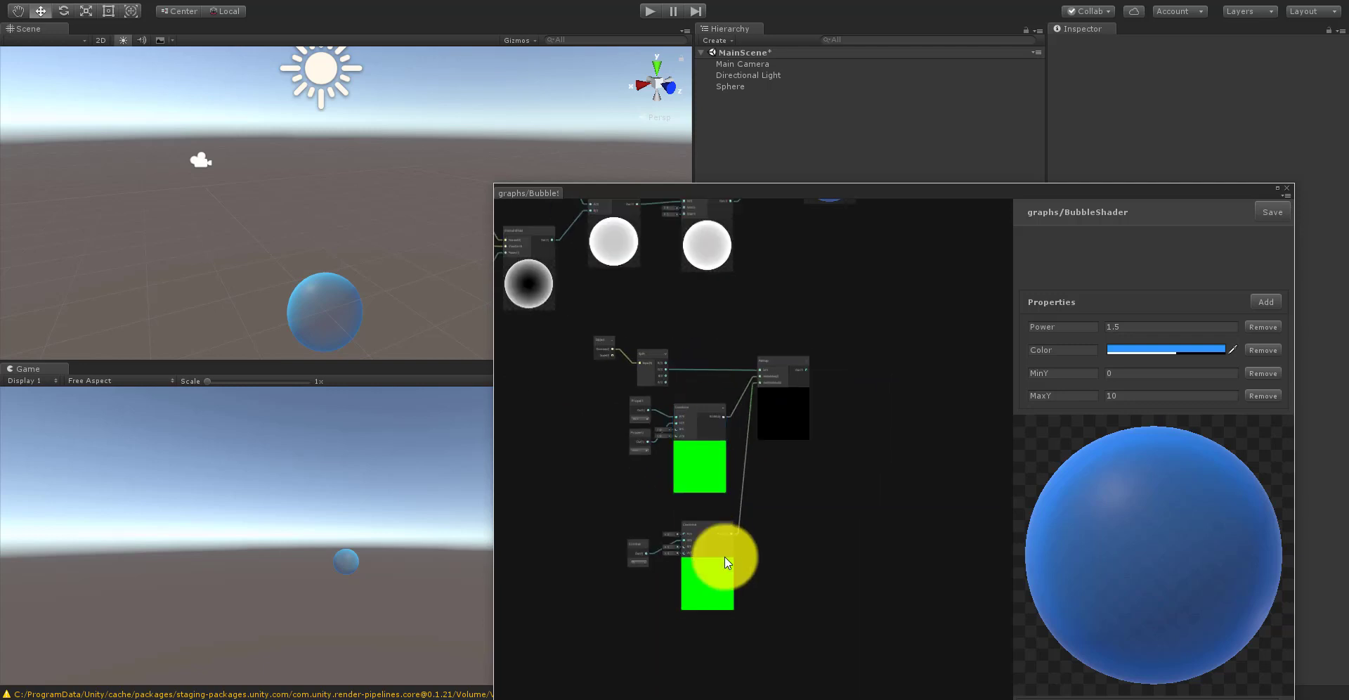
pyautogui.scroll(3, 723, 555)
pyautogui.scroll(-1, 653, 534)
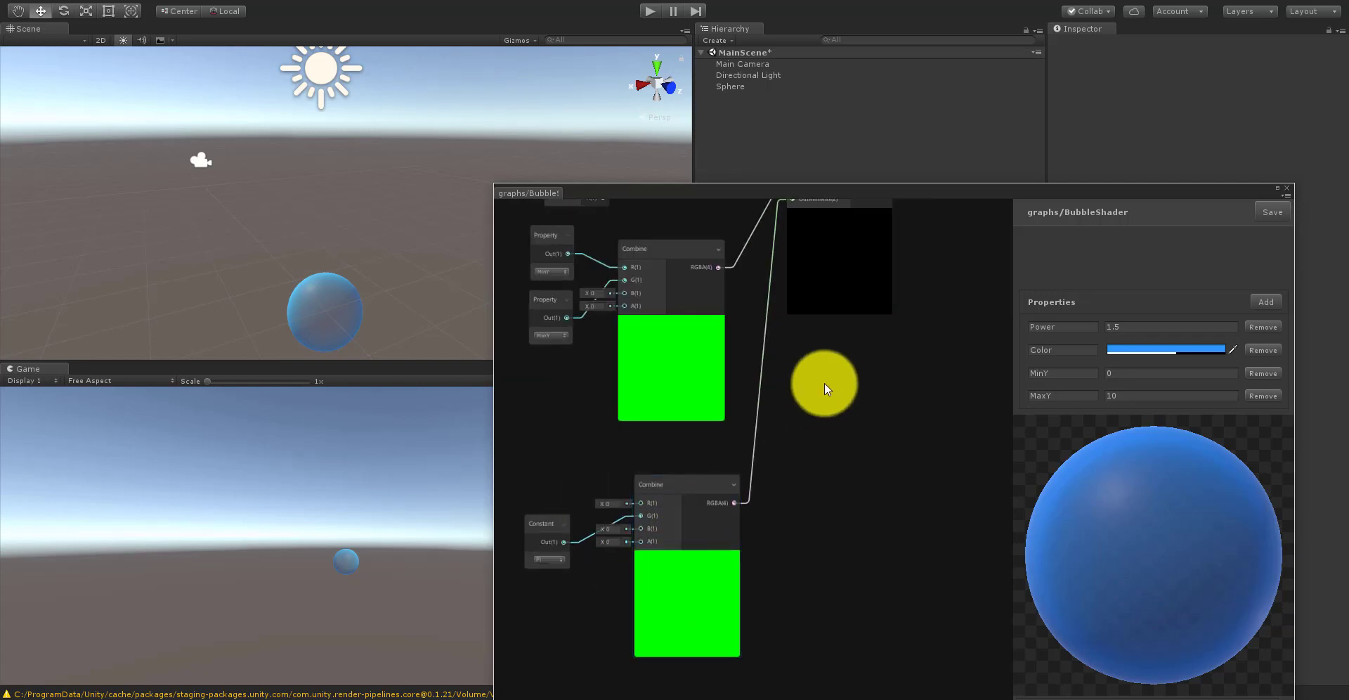
pyautogui.moveTo(898, 267); pyautogui.dragTo(827, 373, button='middle')
pyautogui.scroll(2, 828, 374)
pyautogui.scroll(1, 289, 533)
pyautogui.scroll(-1, 289, 533)
pyautogui.click(290, 532)
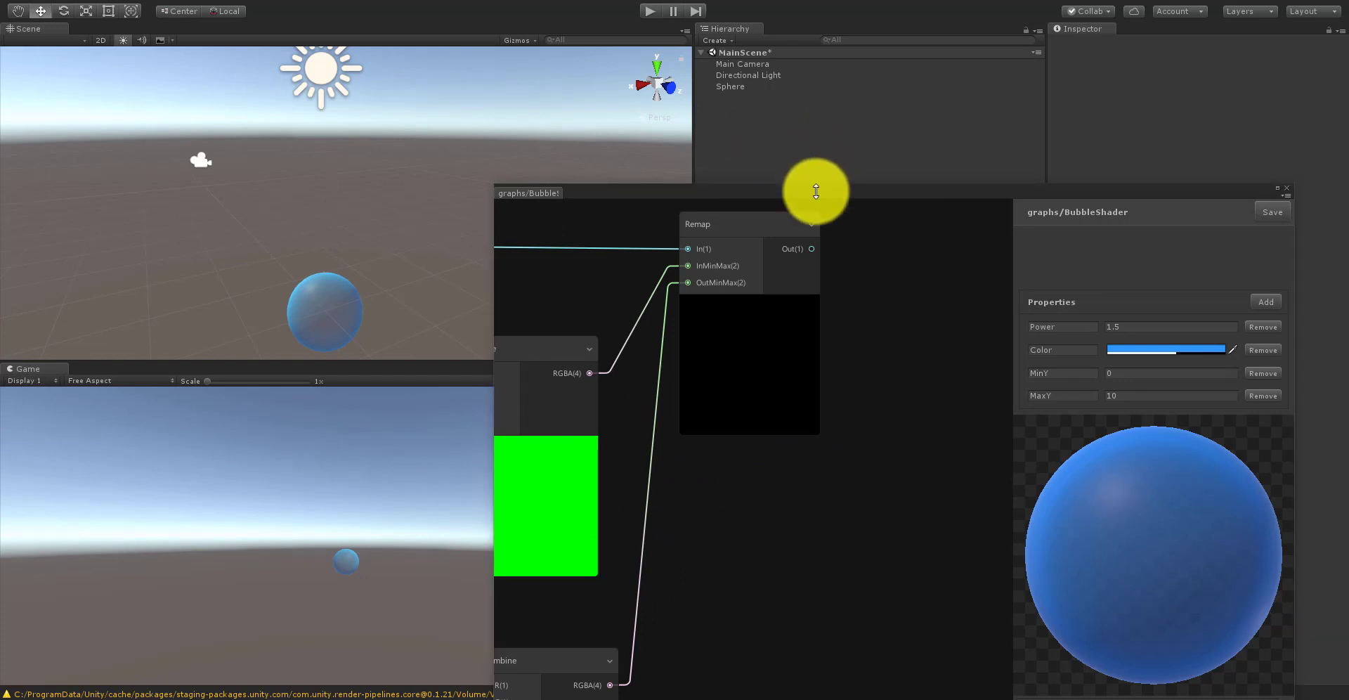
# Step: Add a Sine node beside Remap, connect Remap's Out to Sine's In, and adjust the Sine node's position
pyautogui.moveTo(873, 266); pyautogui.dragTo(805, 318, button='middle')
pyautogui.rightClick(830, 313)
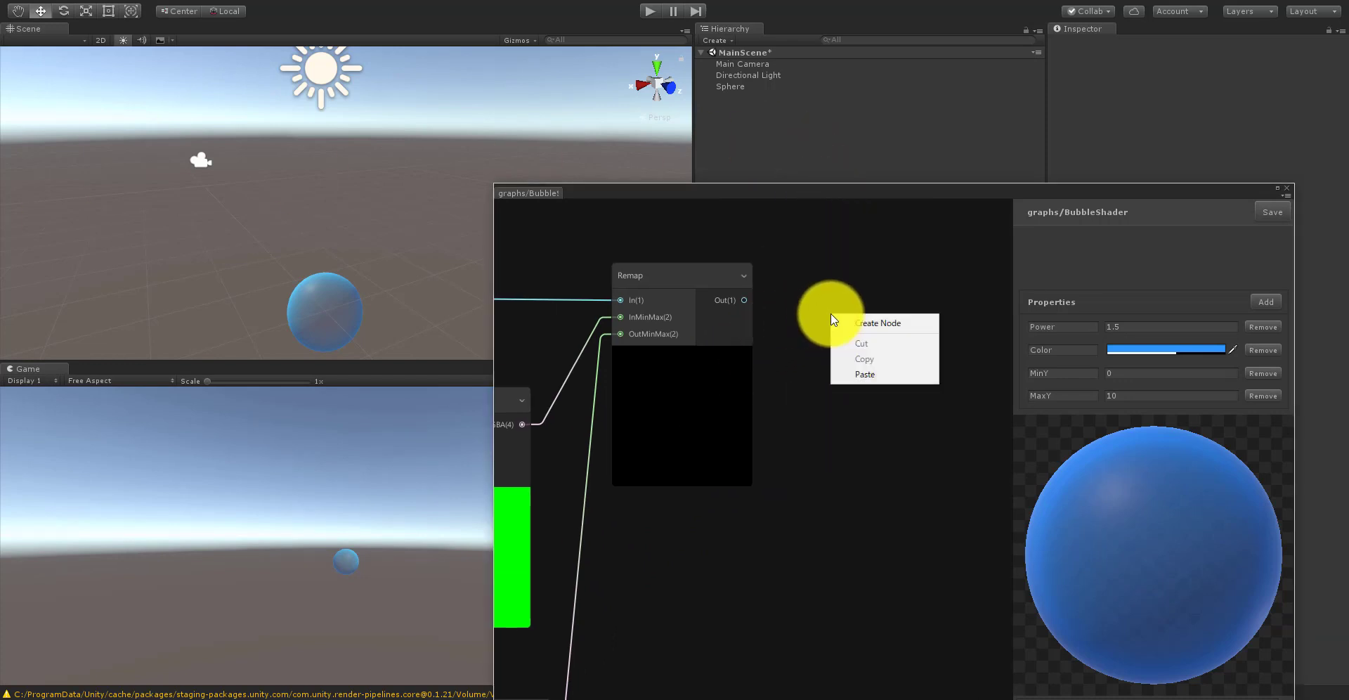
pyautogui.click(839, 315)
pyautogui.write('sine')
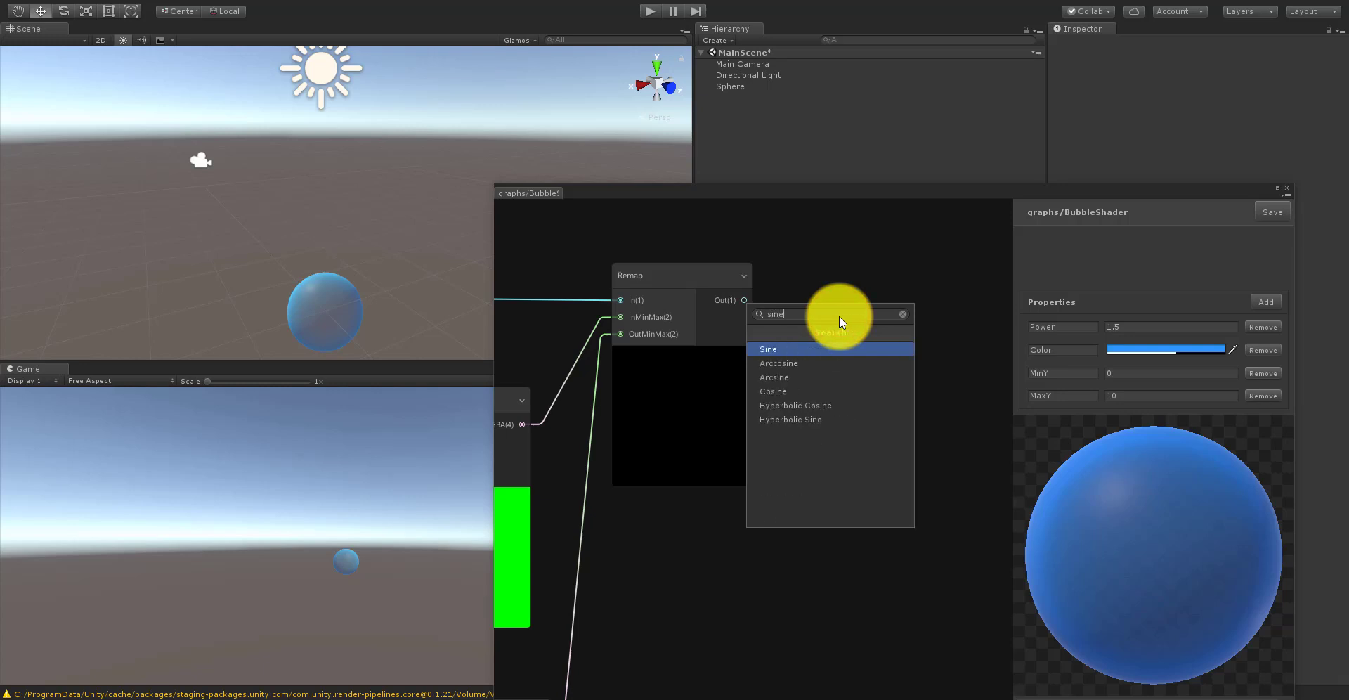
pyautogui.click(828, 347)
pyautogui.moveTo(745, 300); pyautogui.dragTo(840, 354)
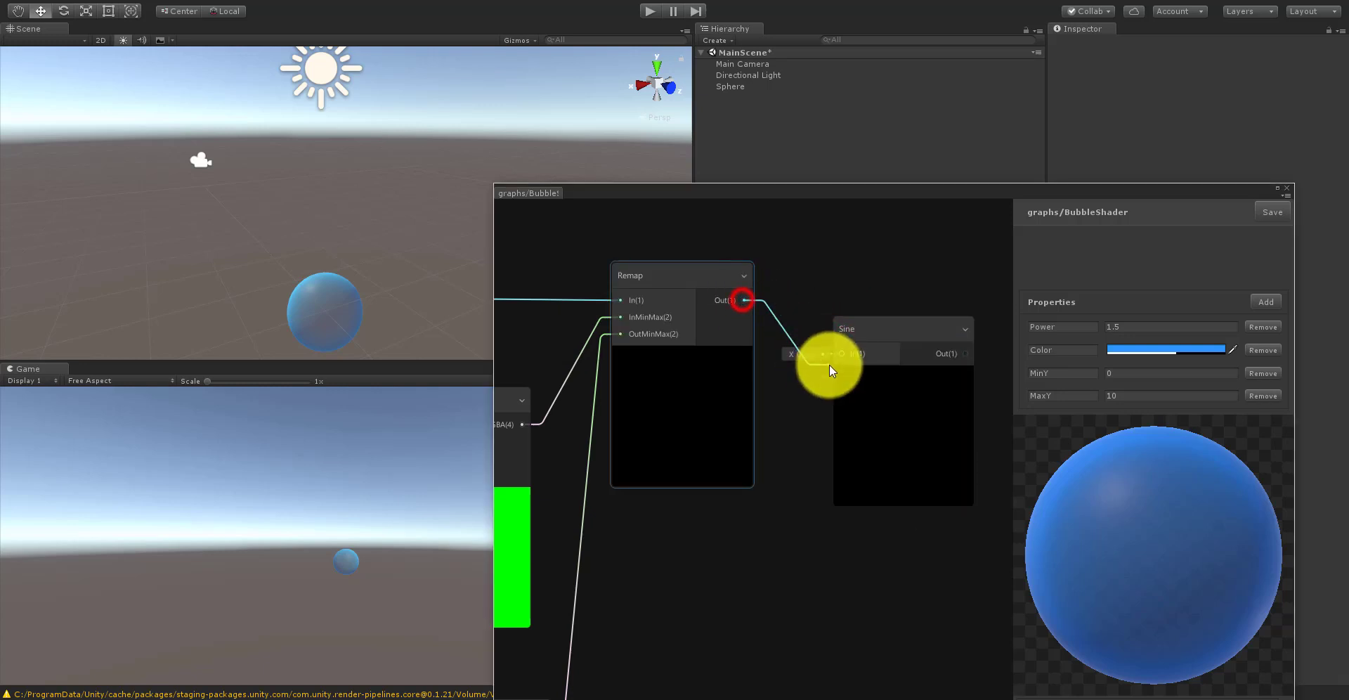
pyautogui.moveTo(852, 306); pyautogui.dragTo(716, 408, button='middle')
pyautogui.moveTo(716, 404); pyautogui.dragTo(718, 368)
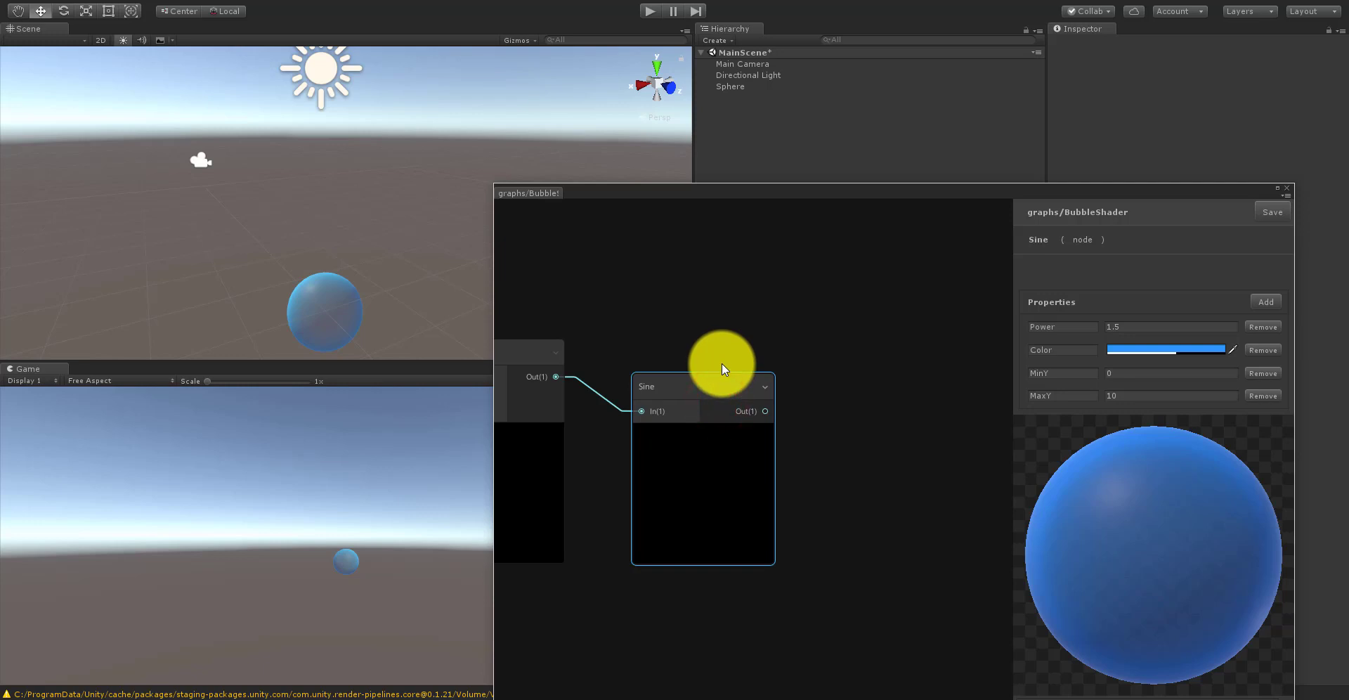
# Step: Move the PBR Master node aside to make room and add a Multiply node below it
pyautogui.scroll(-2, 722, 362)
pyautogui.scroll(-3, 794, 319)
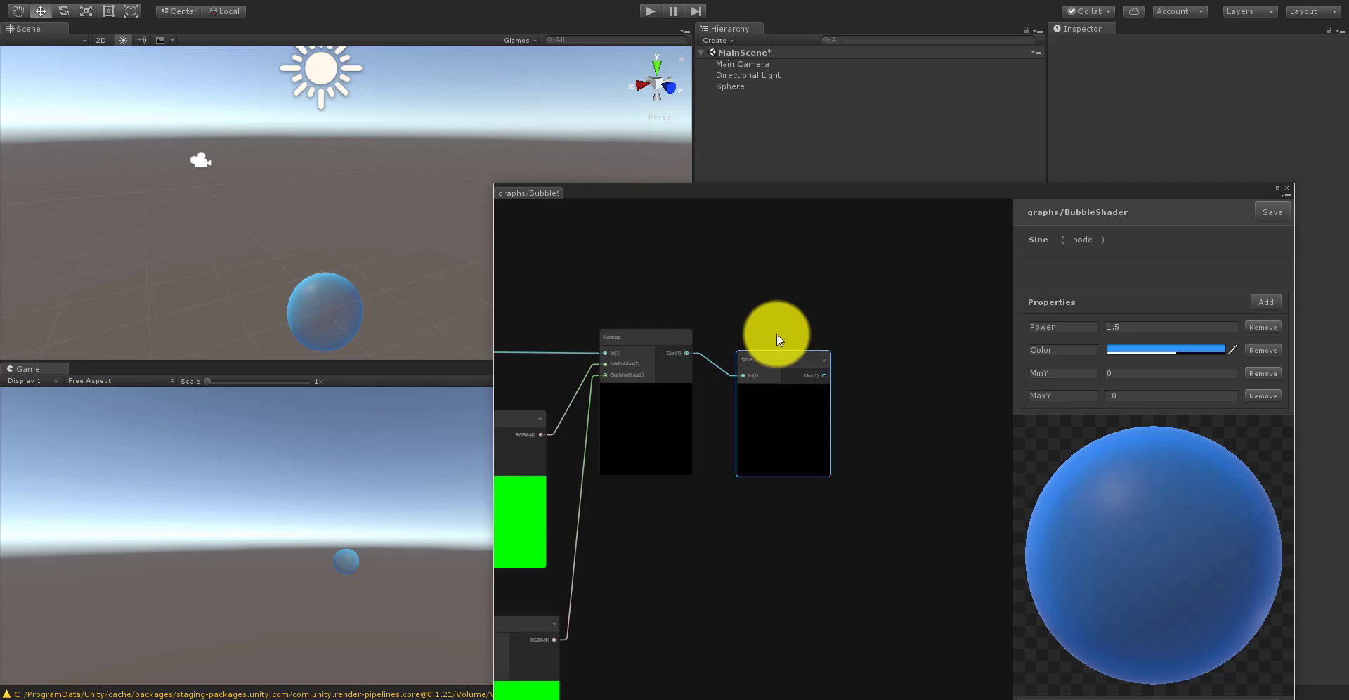
pyautogui.scroll(1, 804, 346)
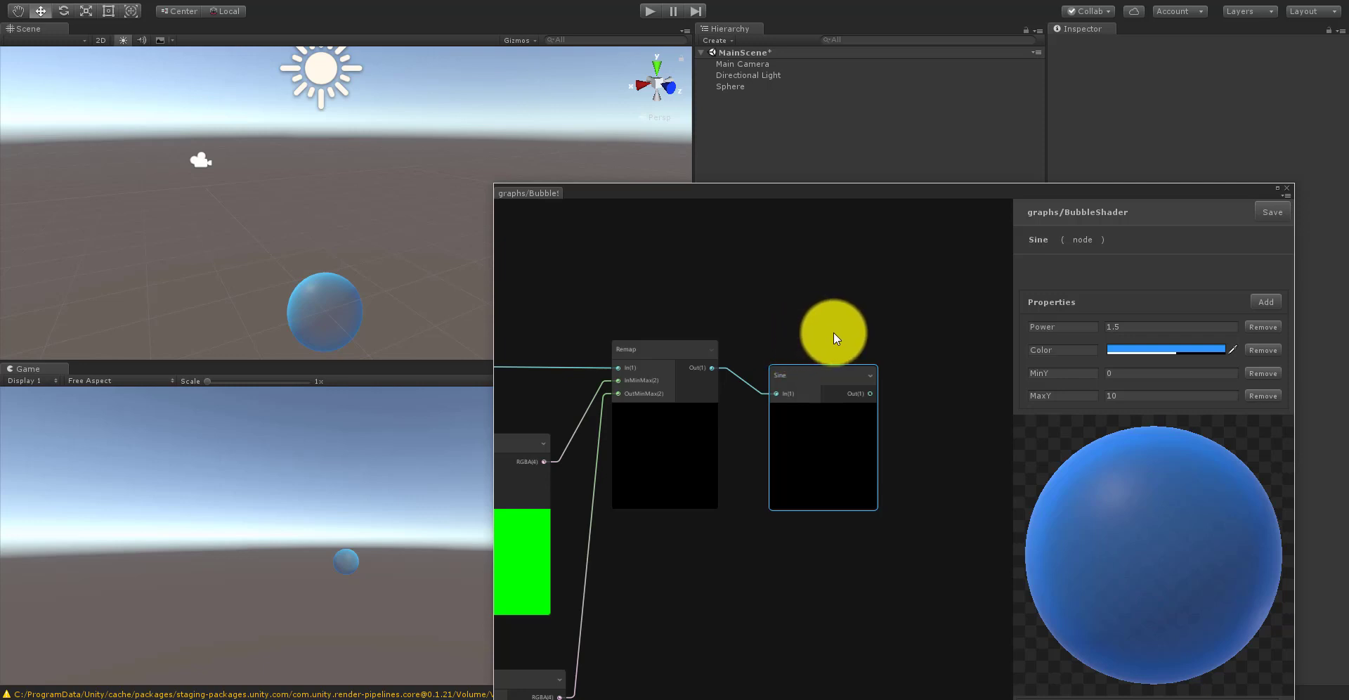
pyautogui.moveTo(833, 331); pyautogui.dragTo(723, 402, button='middle')
pyautogui.scroll(2, 796, 335)
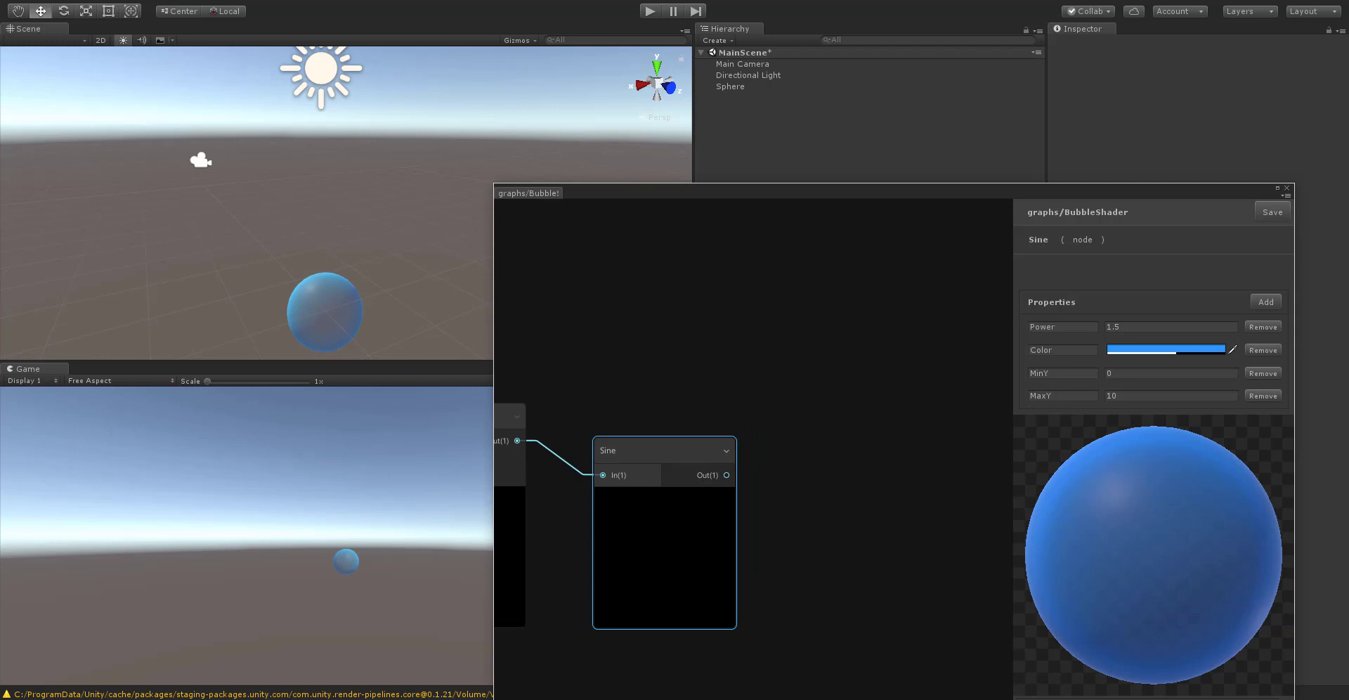
pyautogui.scroll(-6, 651, 364)
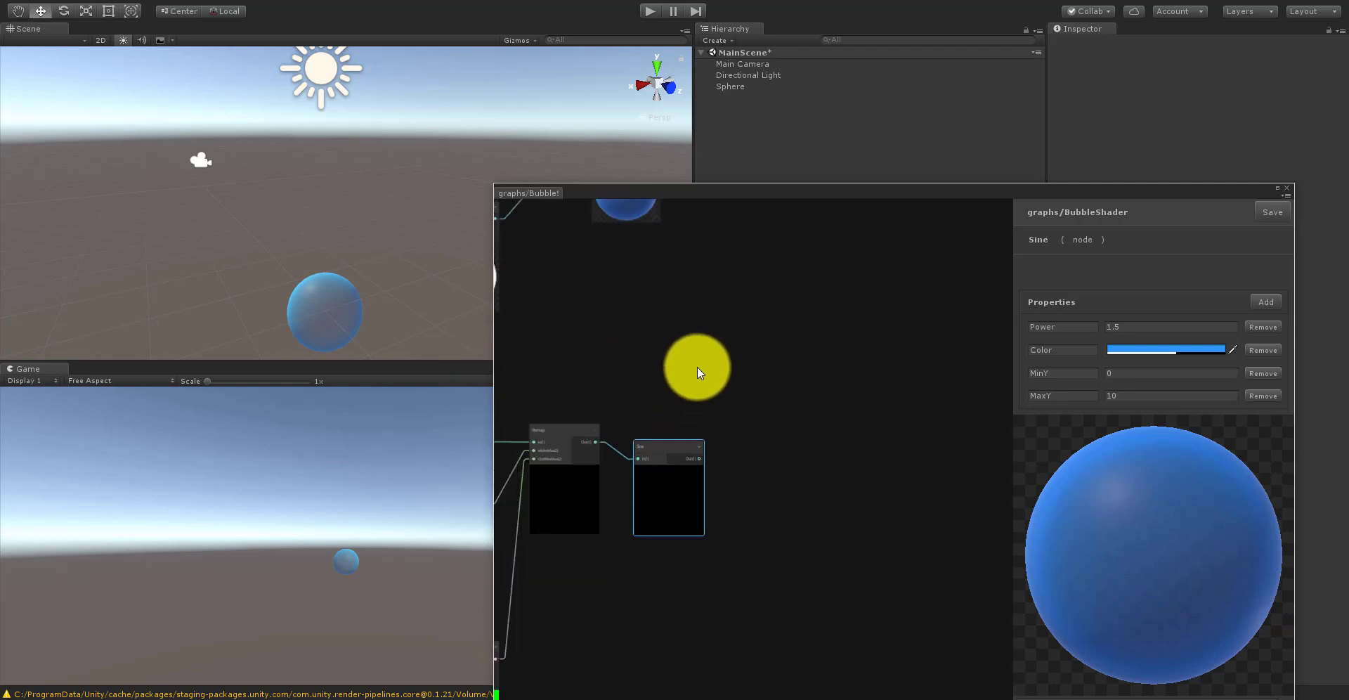
pyautogui.moveTo(663, 294); pyautogui.dragTo(773, 302)
pyautogui.scroll(3, 745, 397)
pyautogui.rightClick(735, 408)
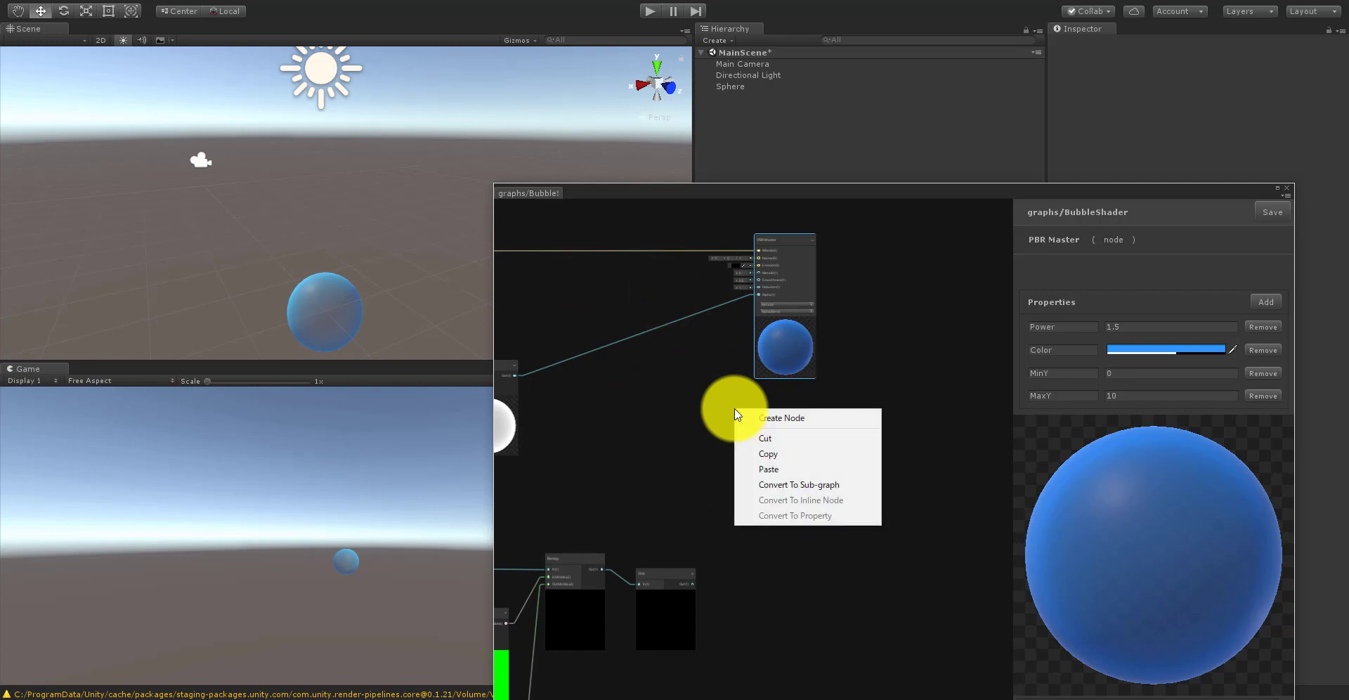
pyautogui.click(791, 416)
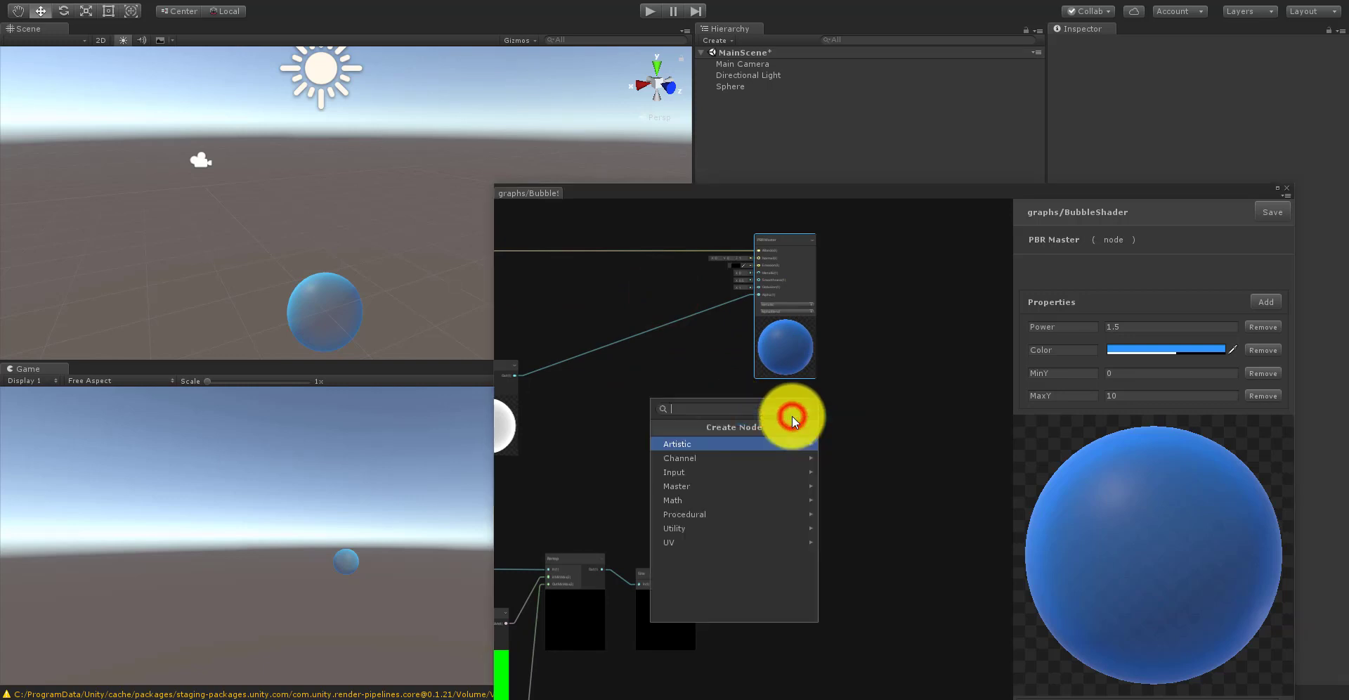
pyautogui.write('mul')
pyautogui.click(764, 442)
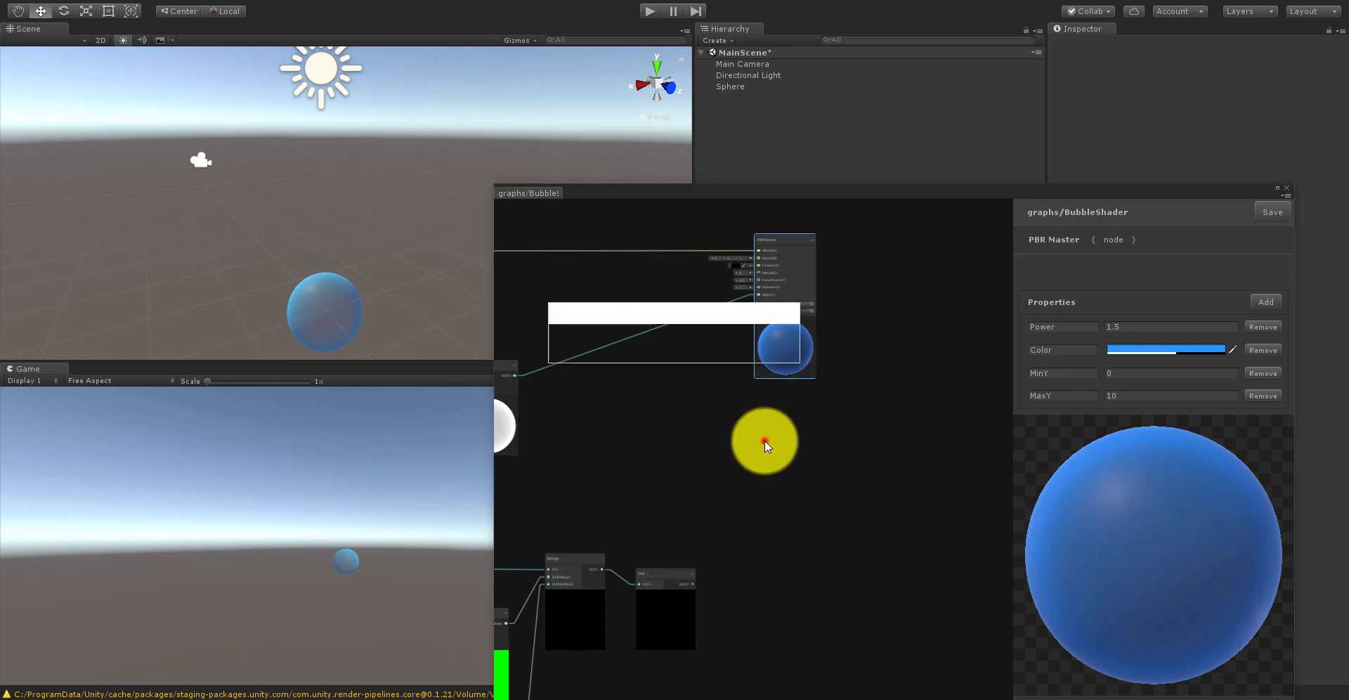
# Step: Connect the output that feeds PBR Master's Alpha to Multiply's A, and Sine's output to Multiply's B
pyautogui.moveTo(580, 409); pyautogui.dragTo(604, 343, button='middle')
pyautogui.scroll(3, 723, 390)
pyautogui.scroll(-3, 803, 410)
pyautogui.scroll(1, 604, 343)
pyautogui.moveTo(614, 334); pyautogui.dragTo(912, 400)
pyautogui.moveTo(866, 443); pyautogui.dragTo(790, 364, button='middle')
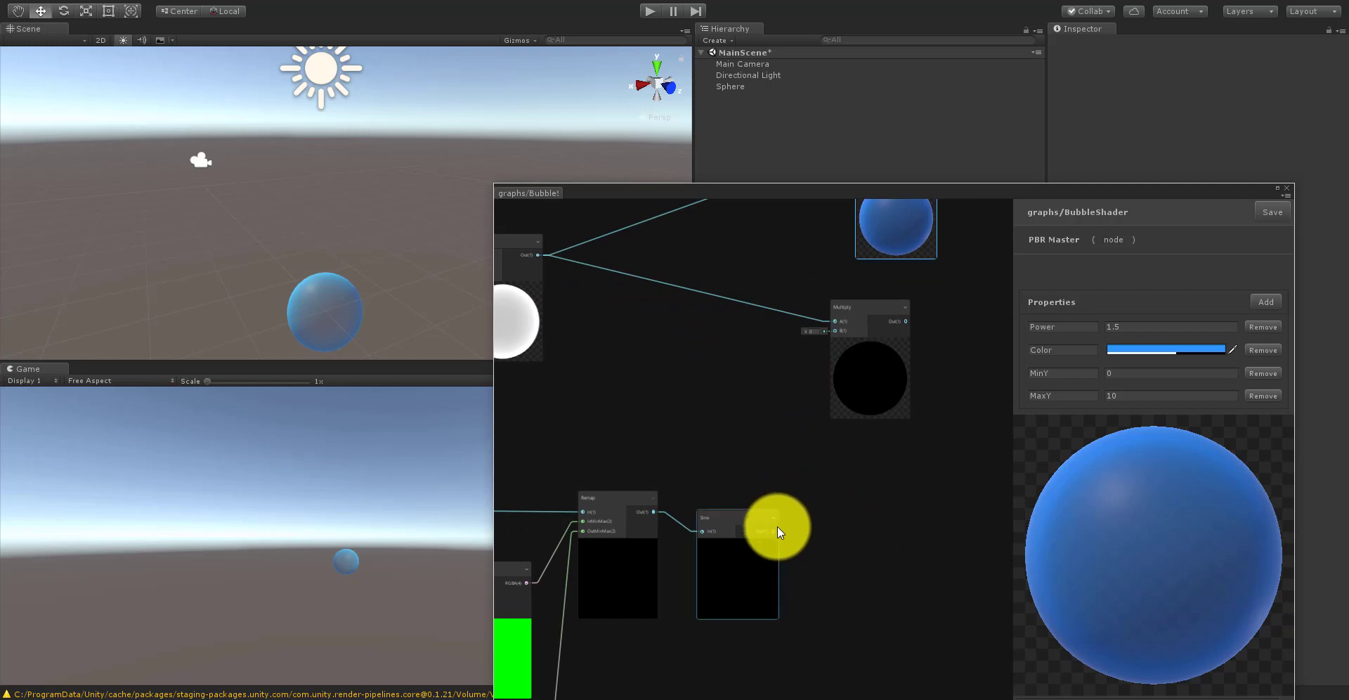
pyautogui.moveTo(774, 530); pyautogui.dragTo(833, 333)
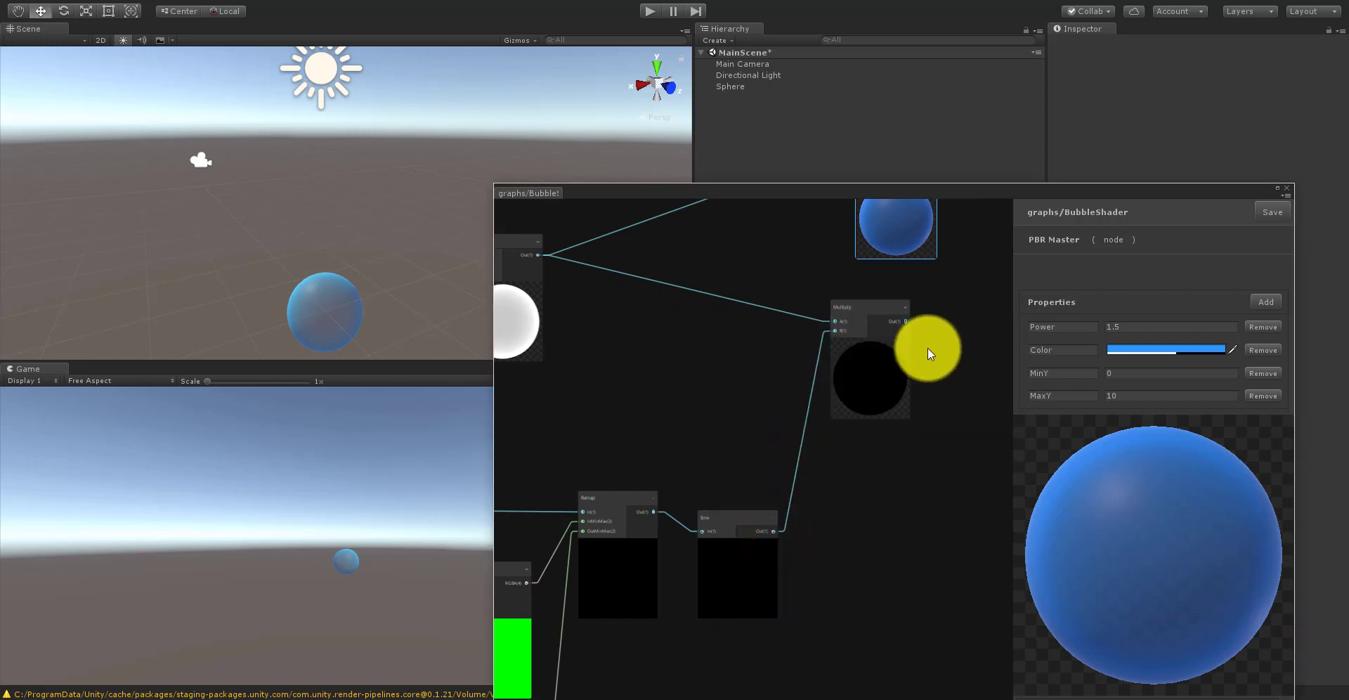
# Step: Connect Multiply's output to the PBR Master's Alpha input and save the shader graph
pyautogui.moveTo(927, 348); pyautogui.dragTo(812, 473, button='middle')
pyautogui.scroll(1, 812, 474)
pyautogui.moveTo(806, 465); pyautogui.dragTo(751, 295)
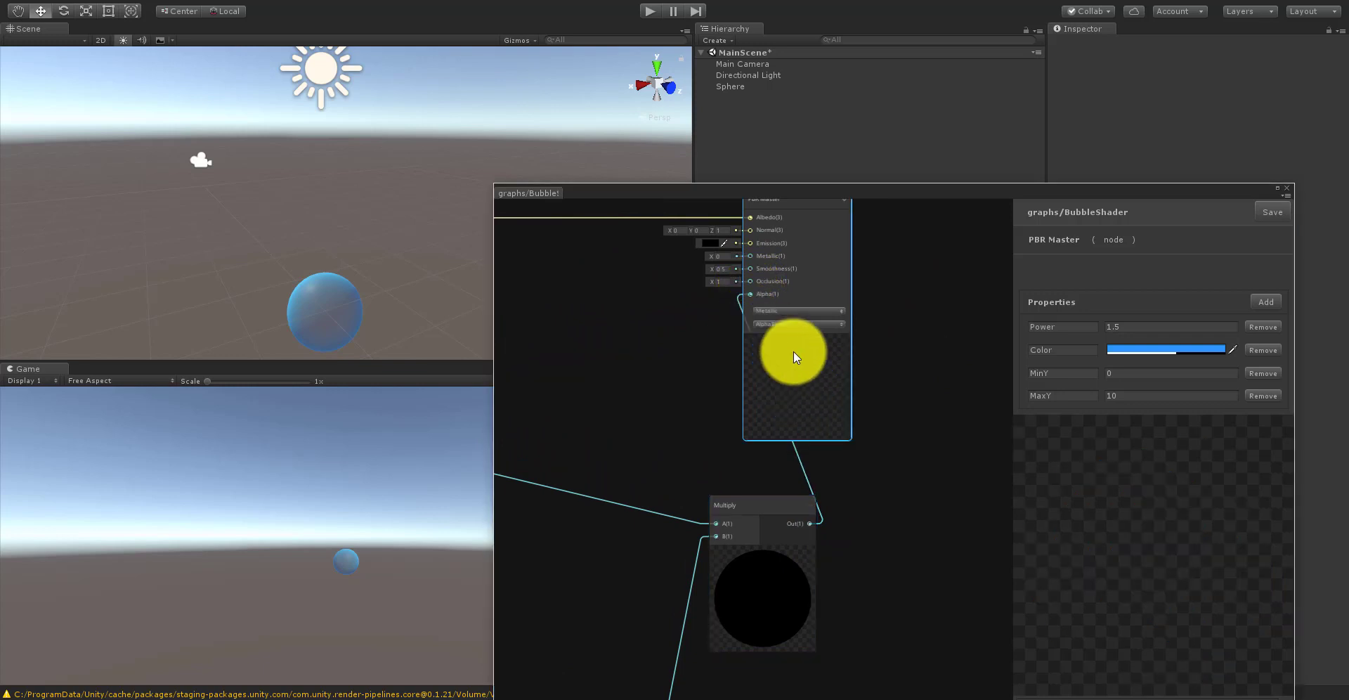
pyautogui.click(1279, 216)
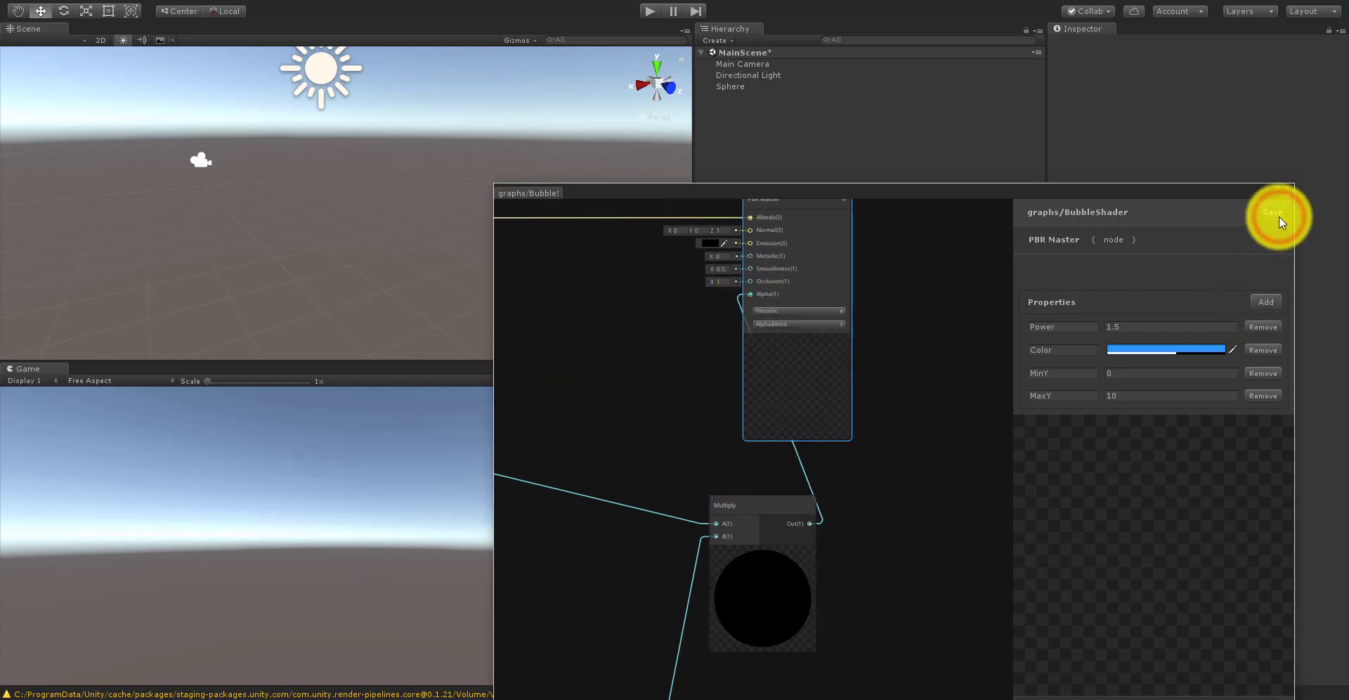
pyautogui.click(943, 259)
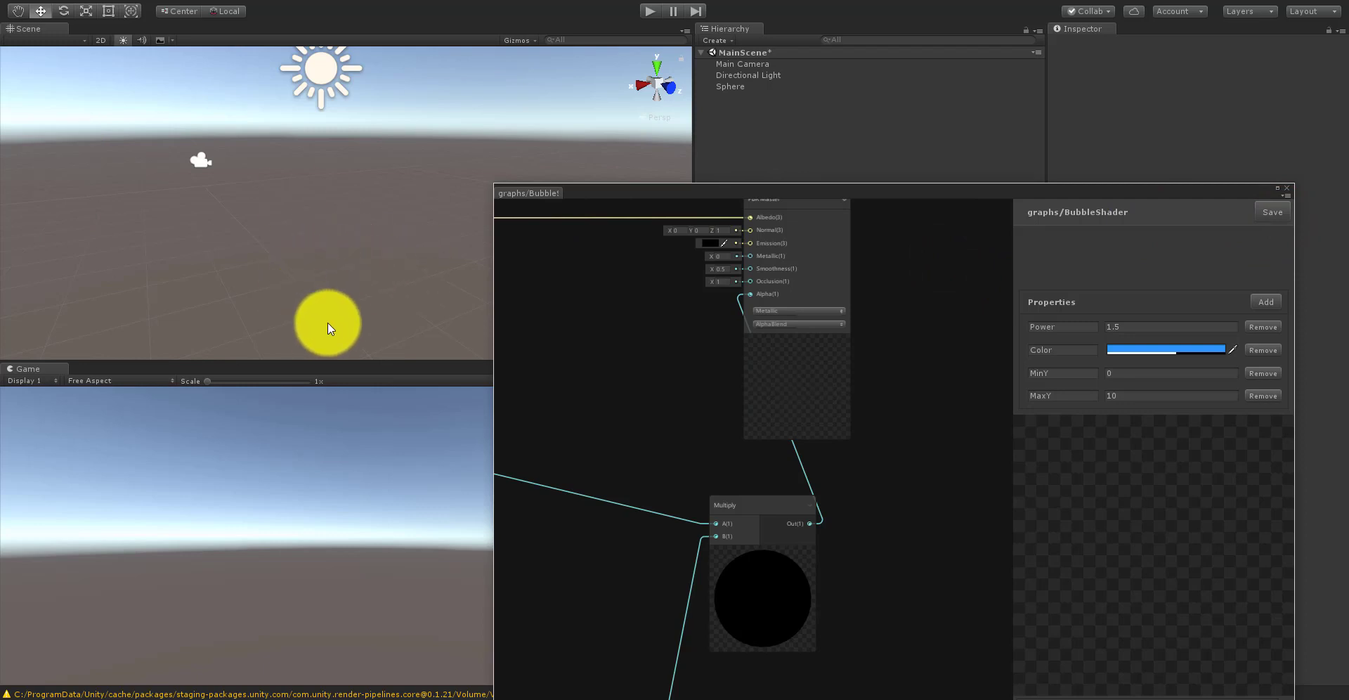
# Step: Close the shader graph window and raise the Sphere along the Y axis to about 11.4
pyautogui.click(1287, 187)
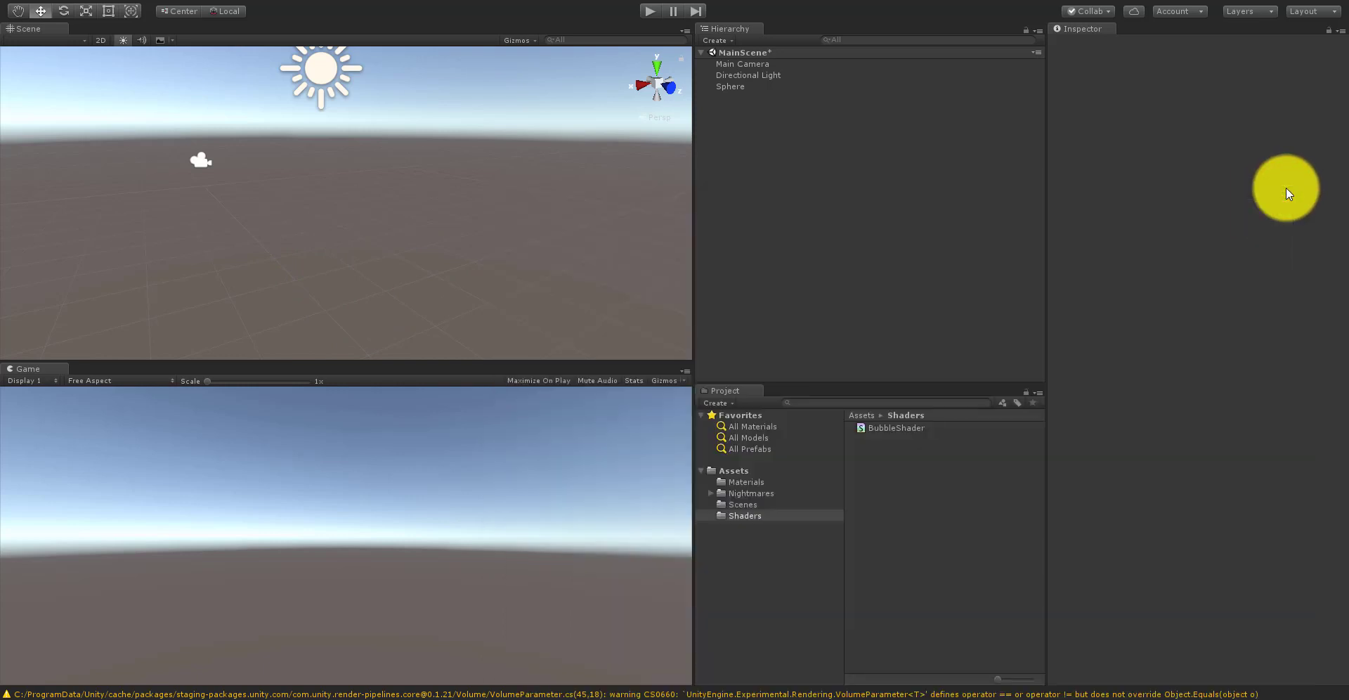
pyautogui.click(726, 85)
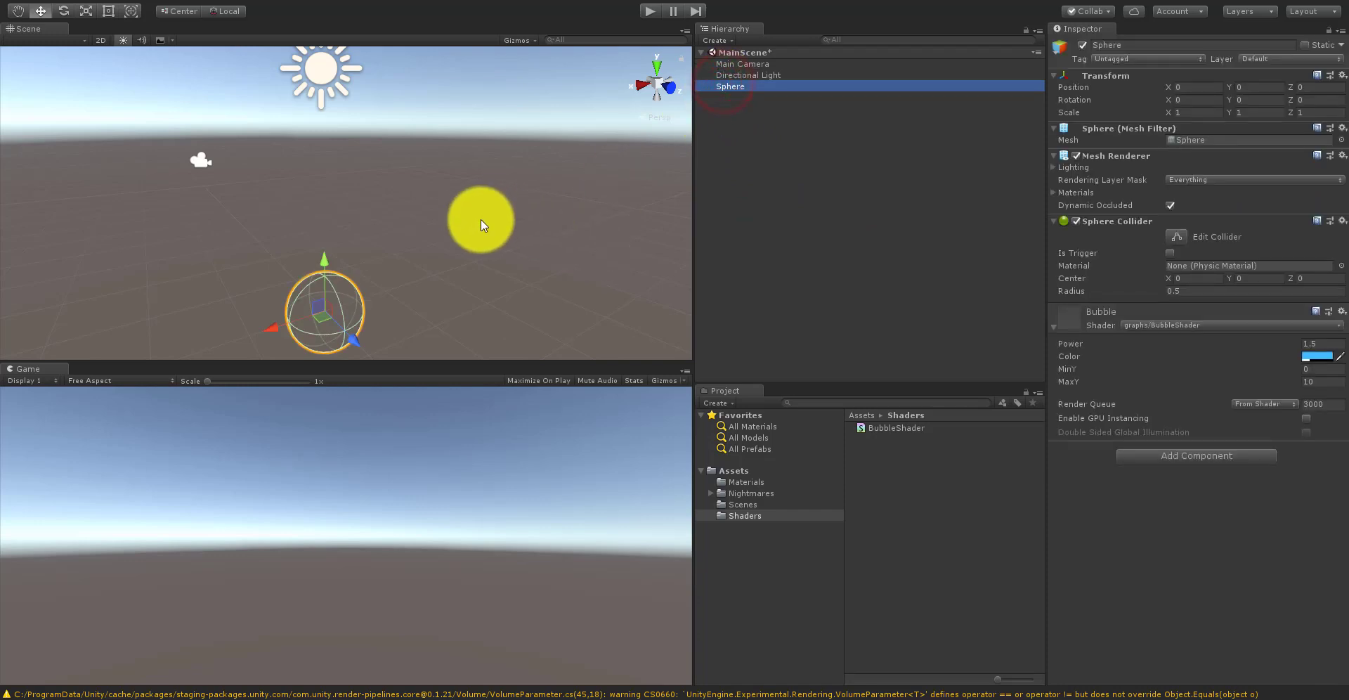
pyautogui.moveTo(326, 255); pyautogui.dragTo(436, 28)
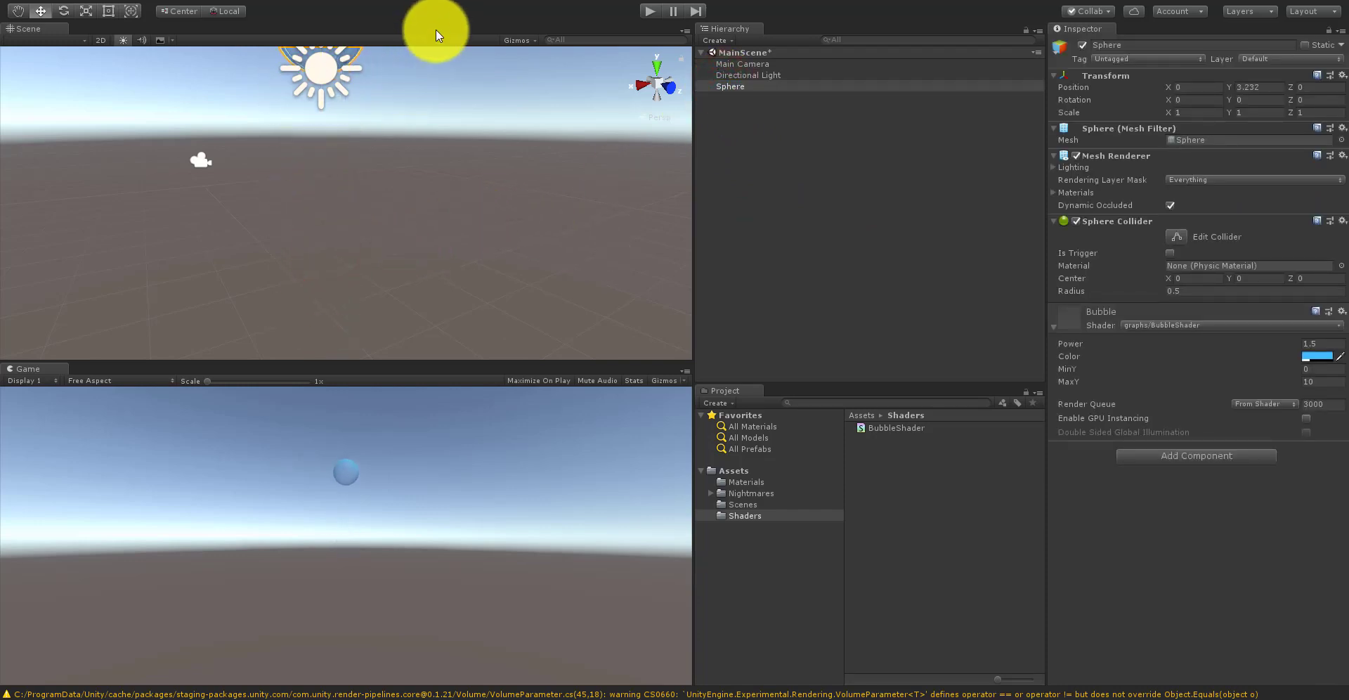
pyautogui.moveTo(448, 670); pyautogui.dragTo(353, 285)
pyautogui.keyDown('alt'); pyautogui.moveTo(419, 239); pyautogui.dragTo(219, 250, button='right'); pyautogui.keyUp('alt')
pyautogui.moveTo(331, 205); pyautogui.dragTo(367, 254, button='middle')
pyautogui.keyDown('alt'); pyautogui.moveTo(367, 254); pyautogui.dragTo(217, 268, button='right'); pyautogui.keyUp('alt')
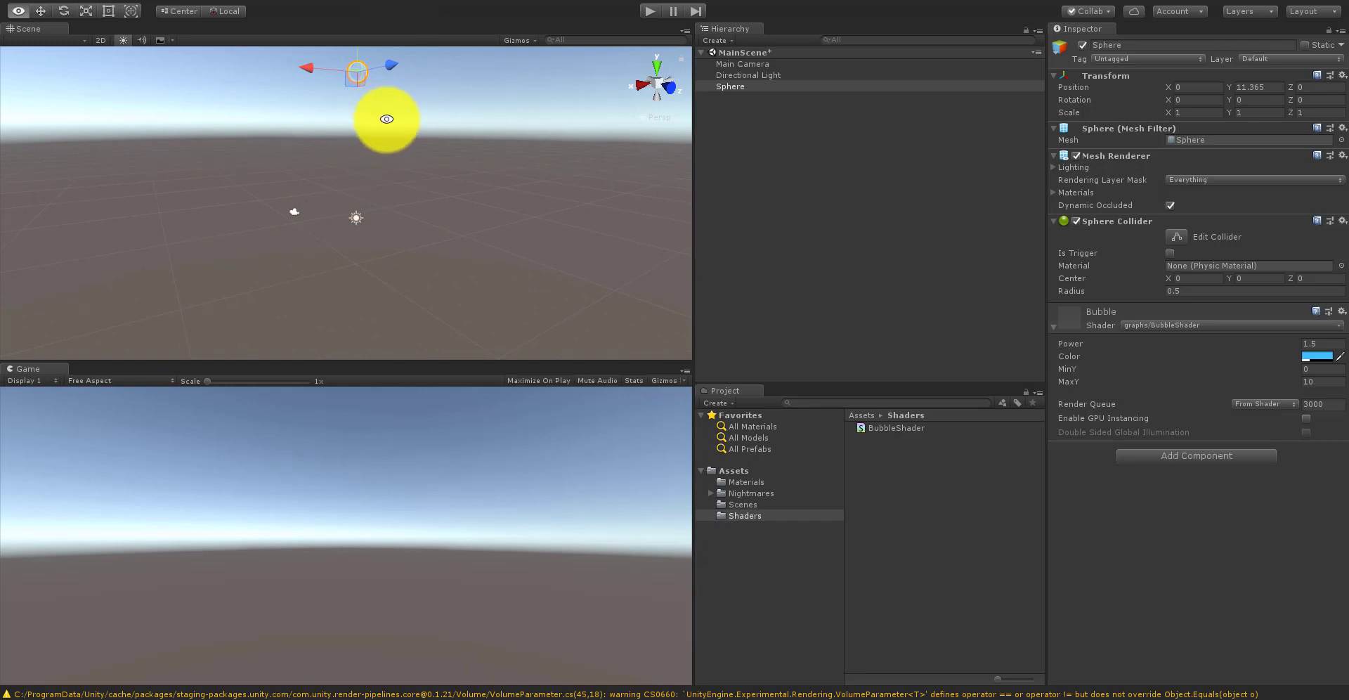
# Step: Lower the Sphere along the Y axis and set its Y position to 0
pyautogui.moveTo(385, 118); pyautogui.dragTo(409, 216, button='middle')
pyautogui.moveTo(381, 127); pyautogui.dragTo(395, 188)
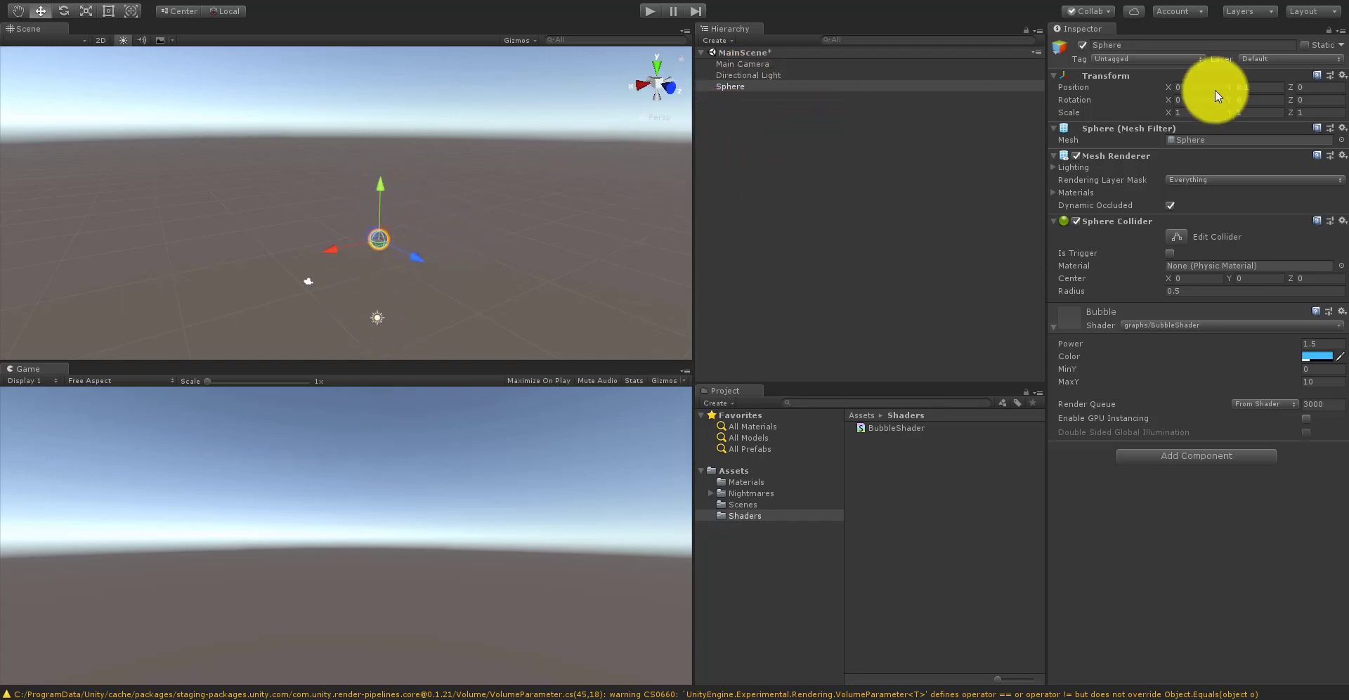
pyautogui.write('0')
pyautogui.press('Return')
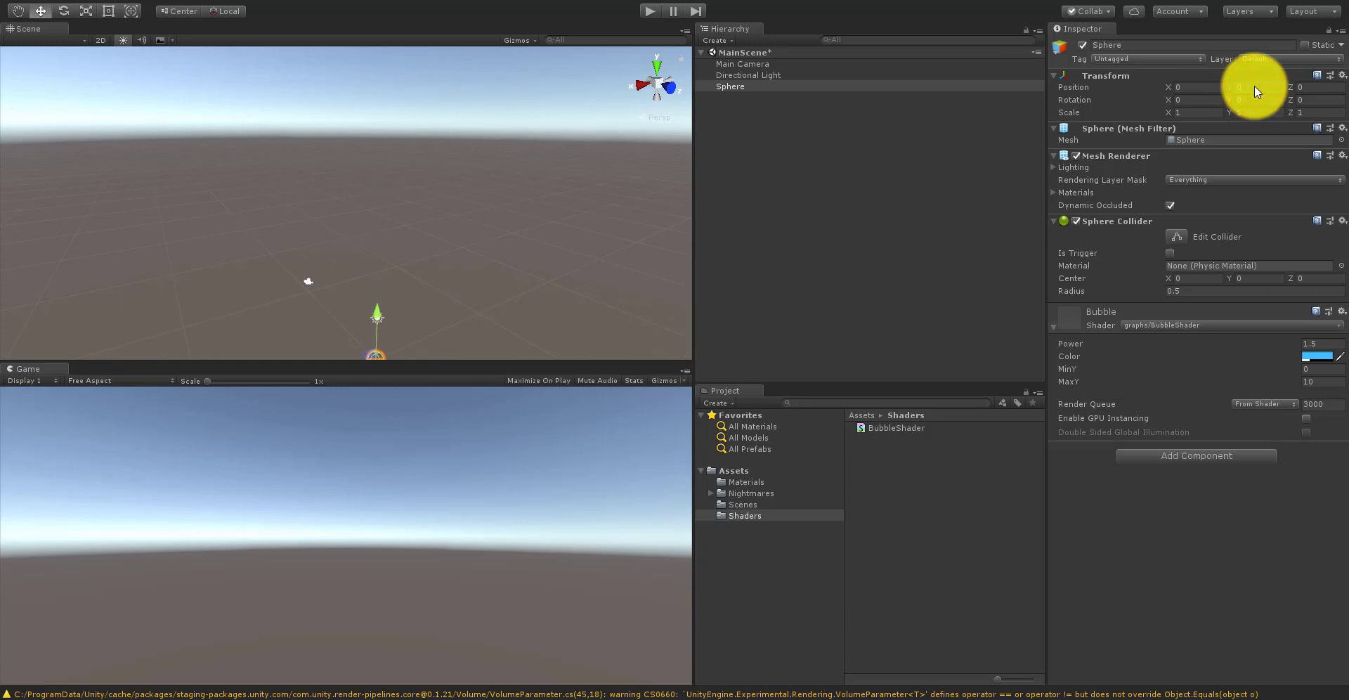
pyautogui.moveTo(478, 265); pyautogui.dragTo(447, 186, button='middle')
pyautogui.scroll(4, 430, 212)
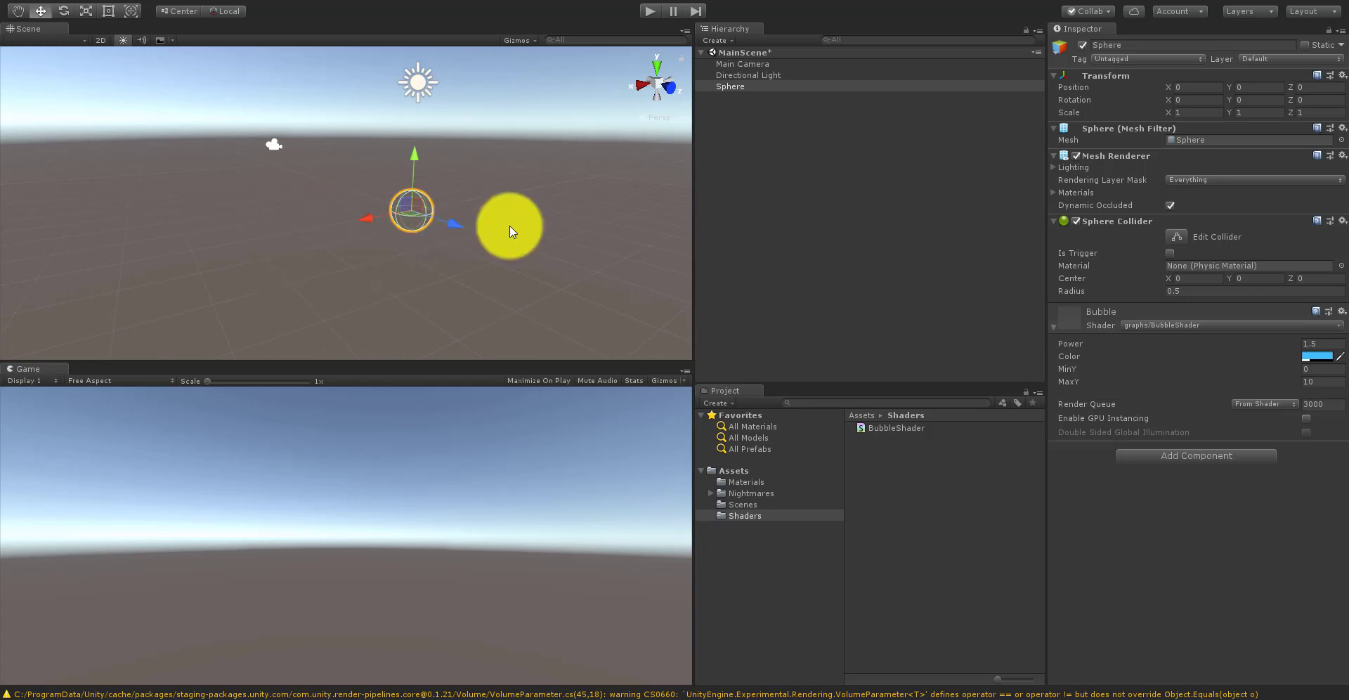
pyautogui.moveTo(442, 136); pyautogui.dragTo(462, 228, button='middle')
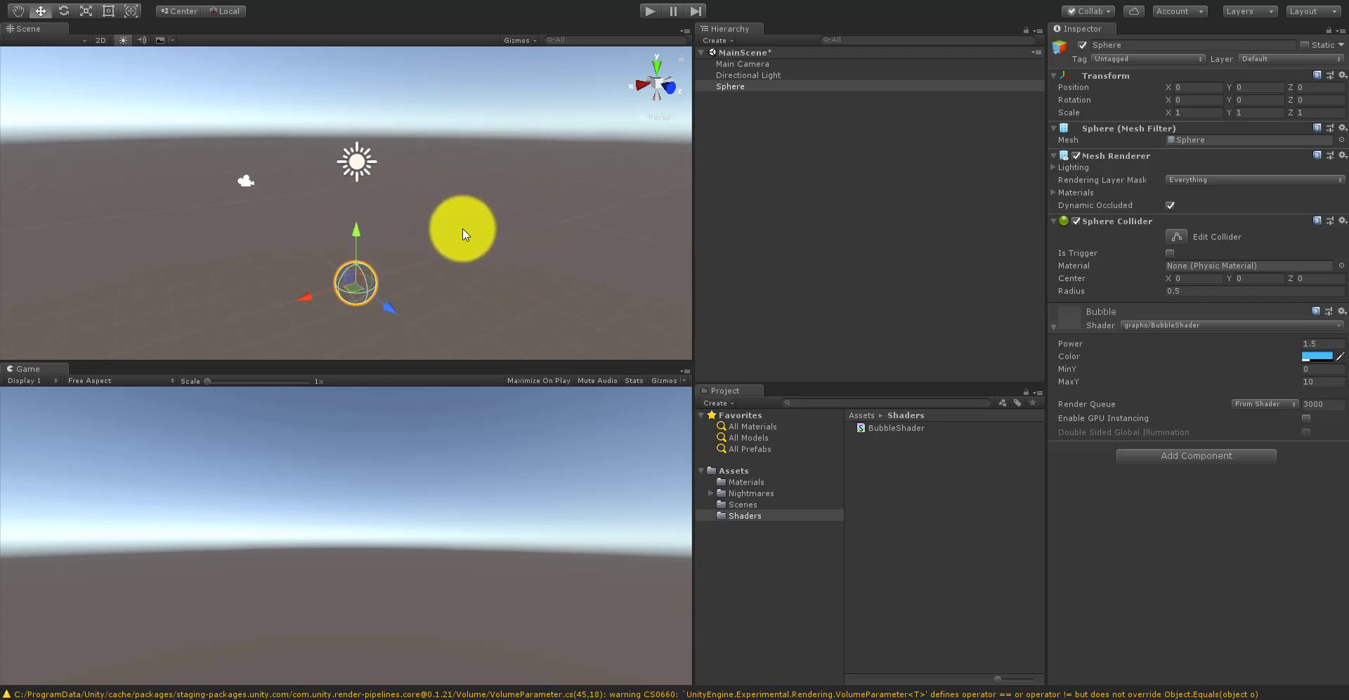
pyautogui.click(781, 172)
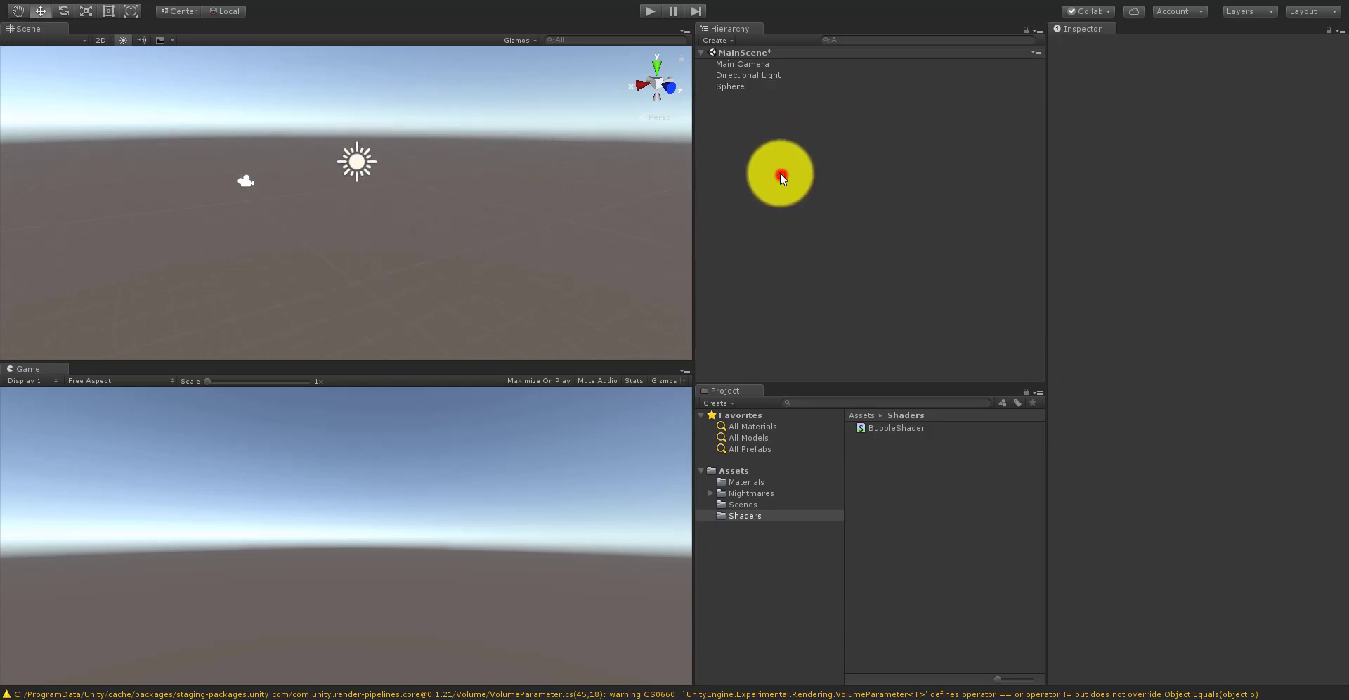
pyautogui.click(735, 85)
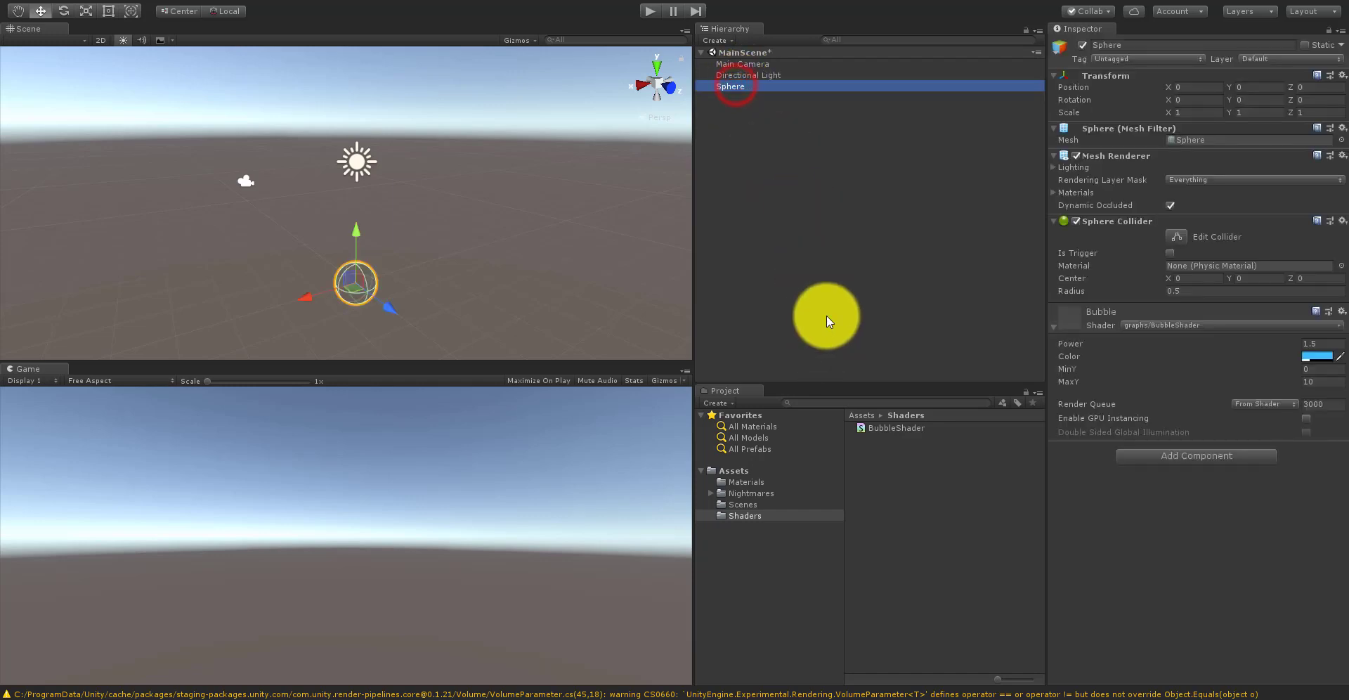
pyautogui.click(753, 555)
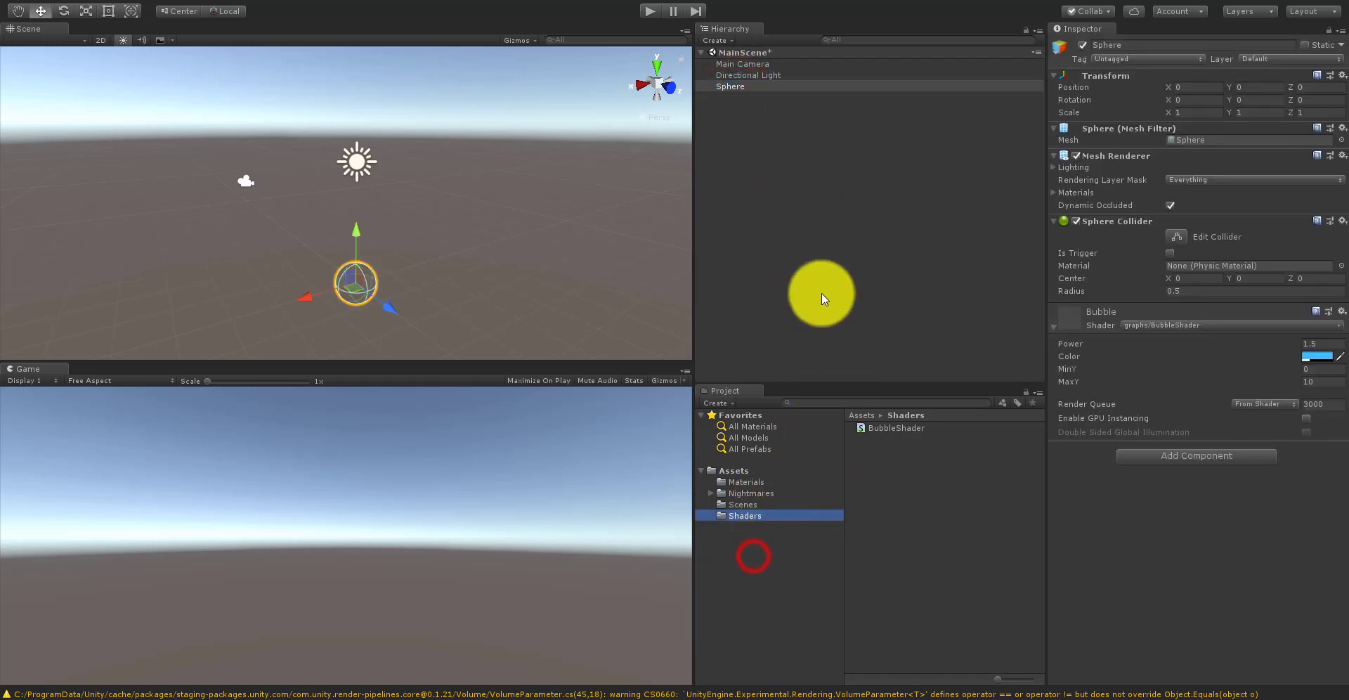
pyautogui.click(832, 286)
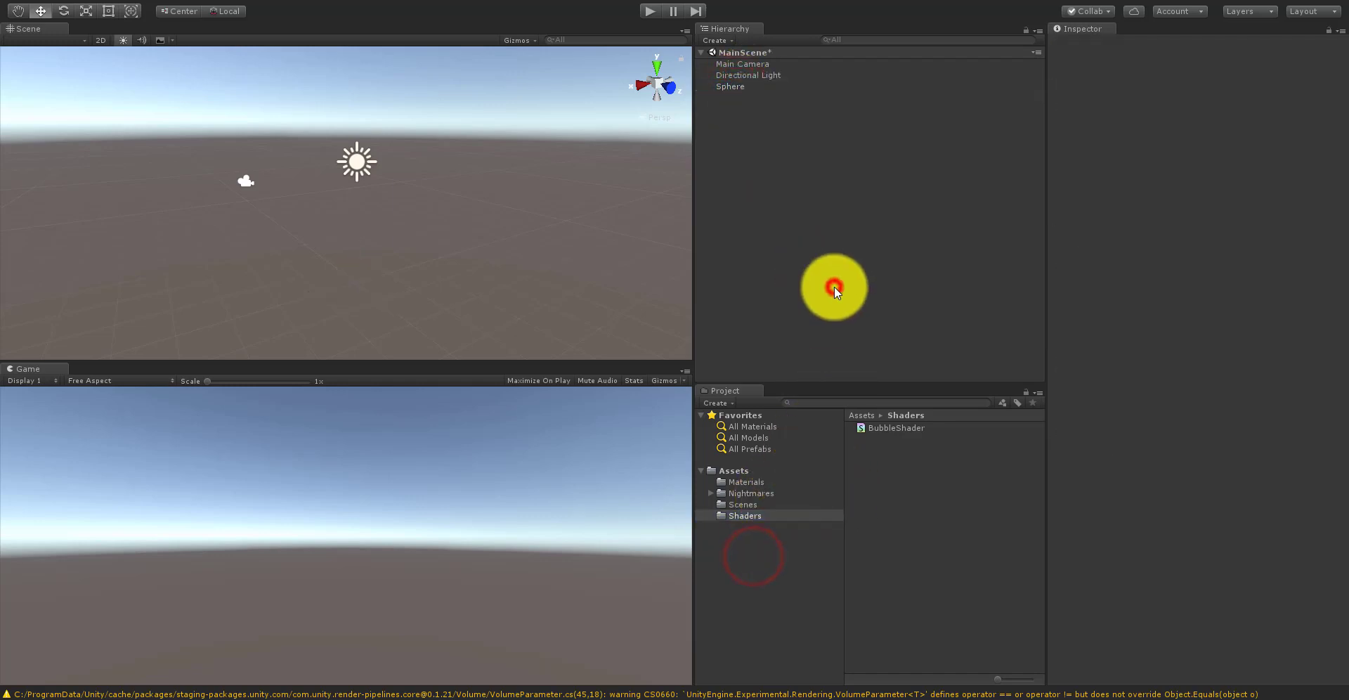
# Step: Create a folder named Prefabs directly under Assets
pyautogui.rightClick(732, 471)
pyautogui.moveTo(831, 181)
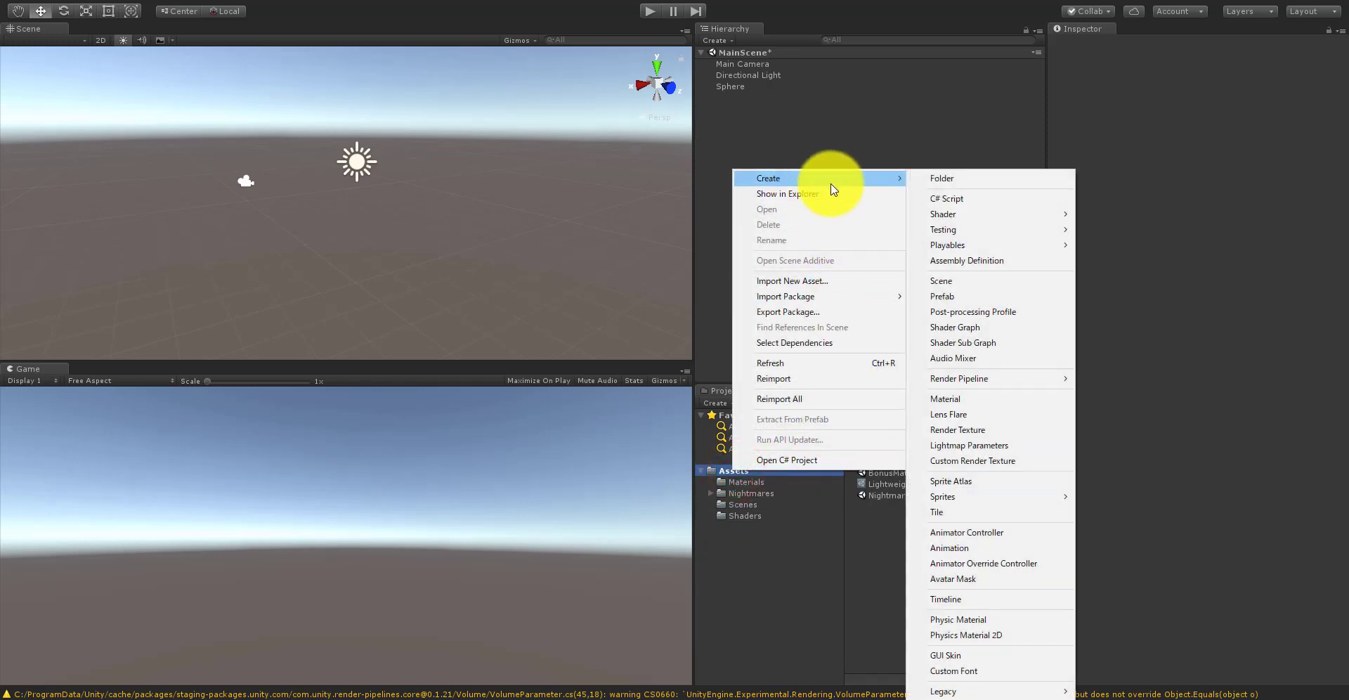
pyautogui.click(942, 178)
pyautogui.write('Prefabs')
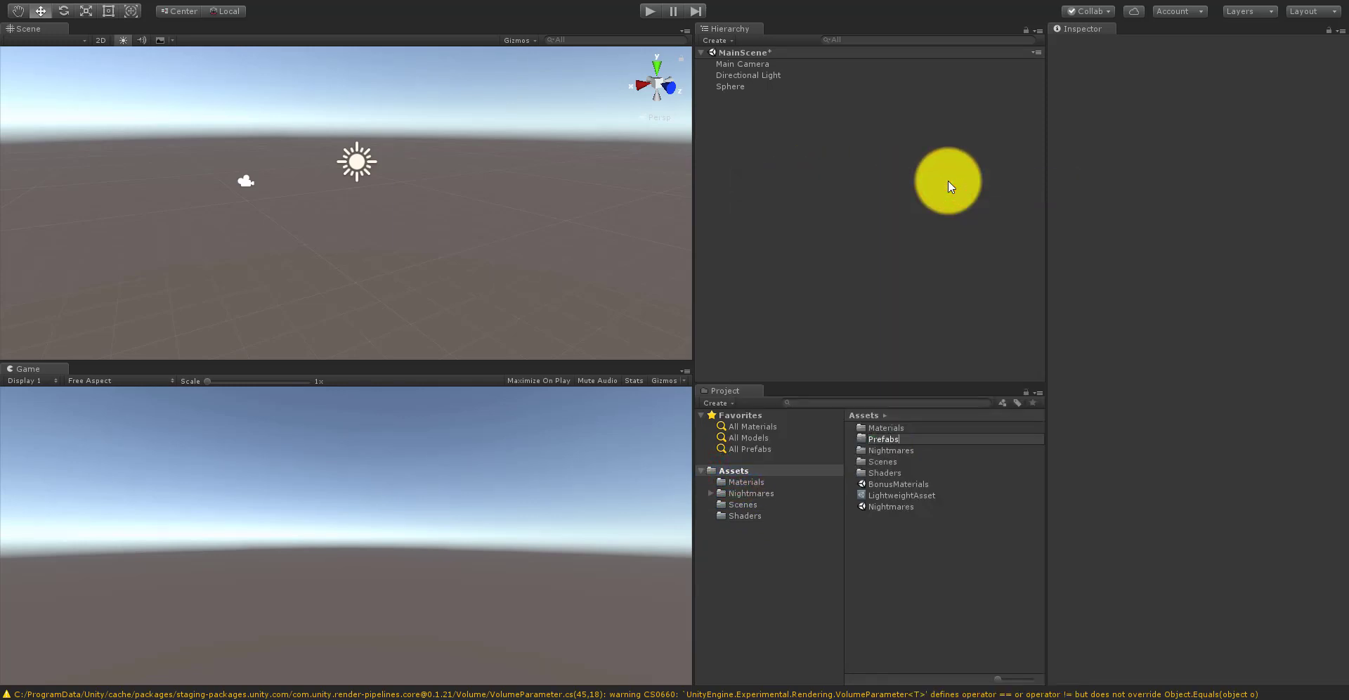
pyautogui.press('Return')
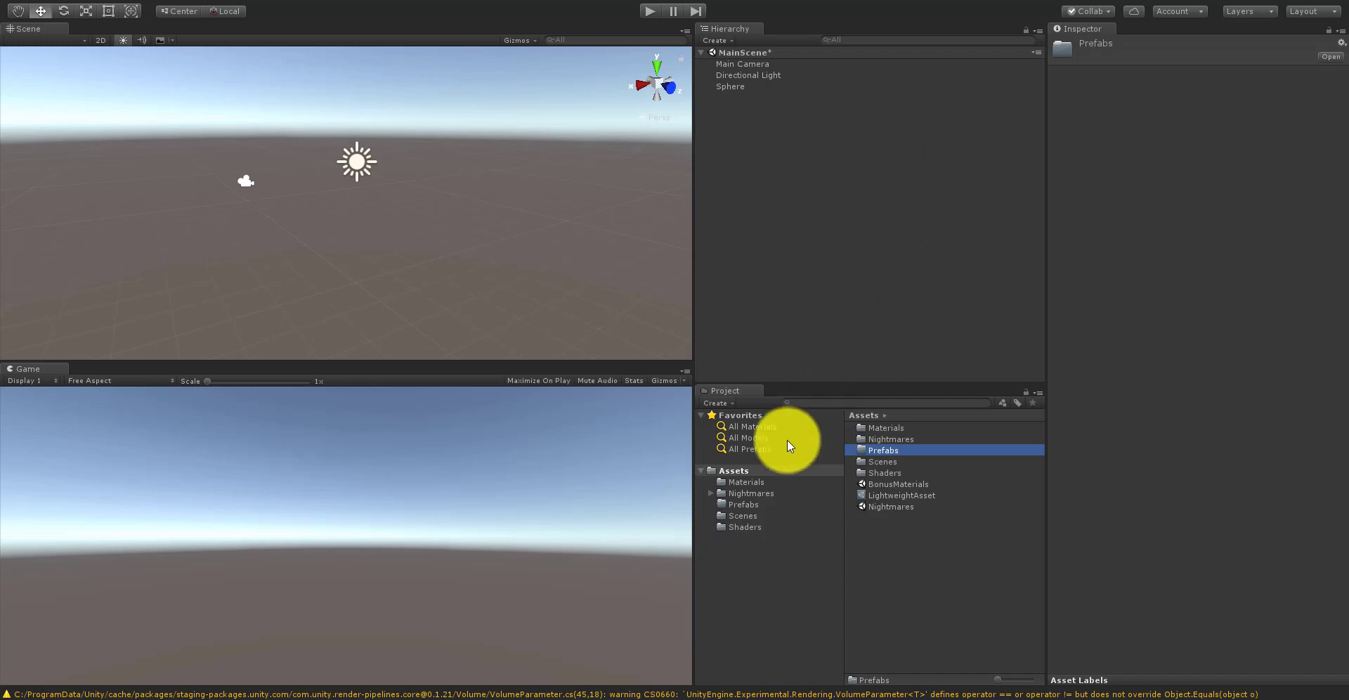
# Step: Make a prefab from the scene's Sphere and store it in the Prefabs folder
pyautogui.click(748, 507)
pyautogui.moveTo(735, 87); pyautogui.dragTo(749, 500)
pyautogui.click(751, 503)
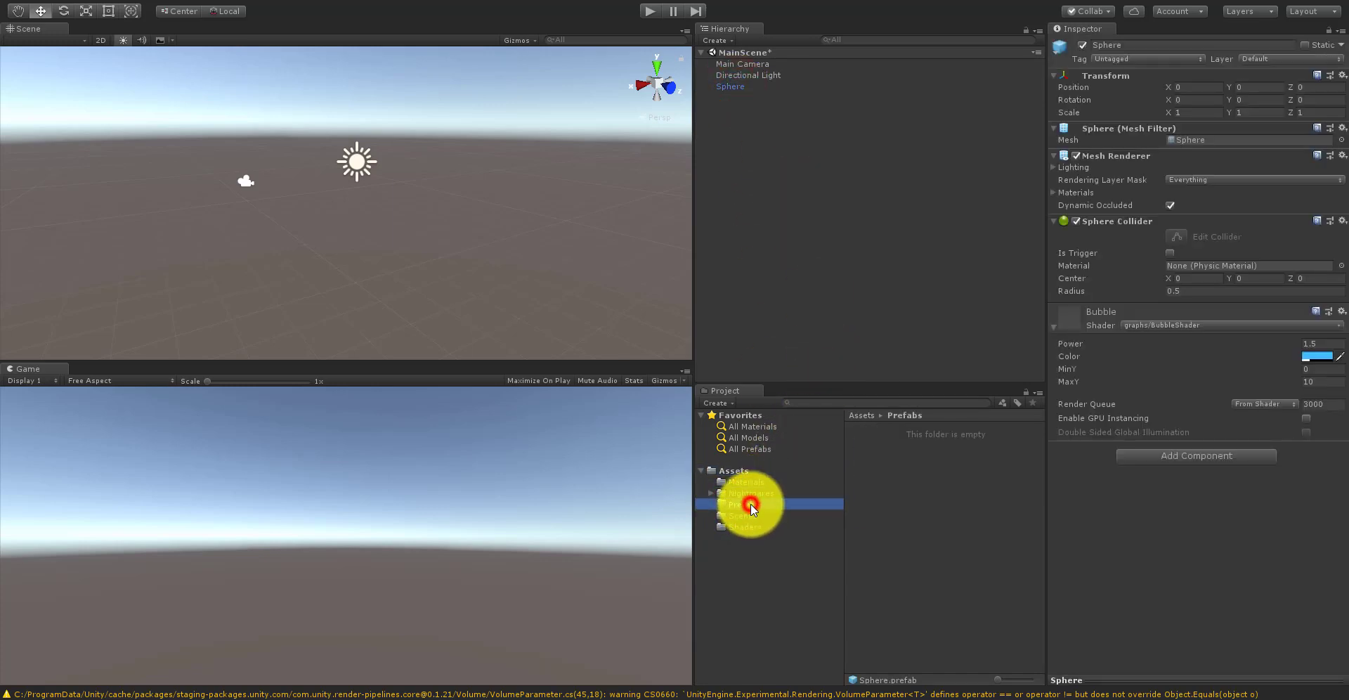
pyautogui.click(732, 469)
pyautogui.moveTo(866, 518); pyautogui.dragTo(891, 446)
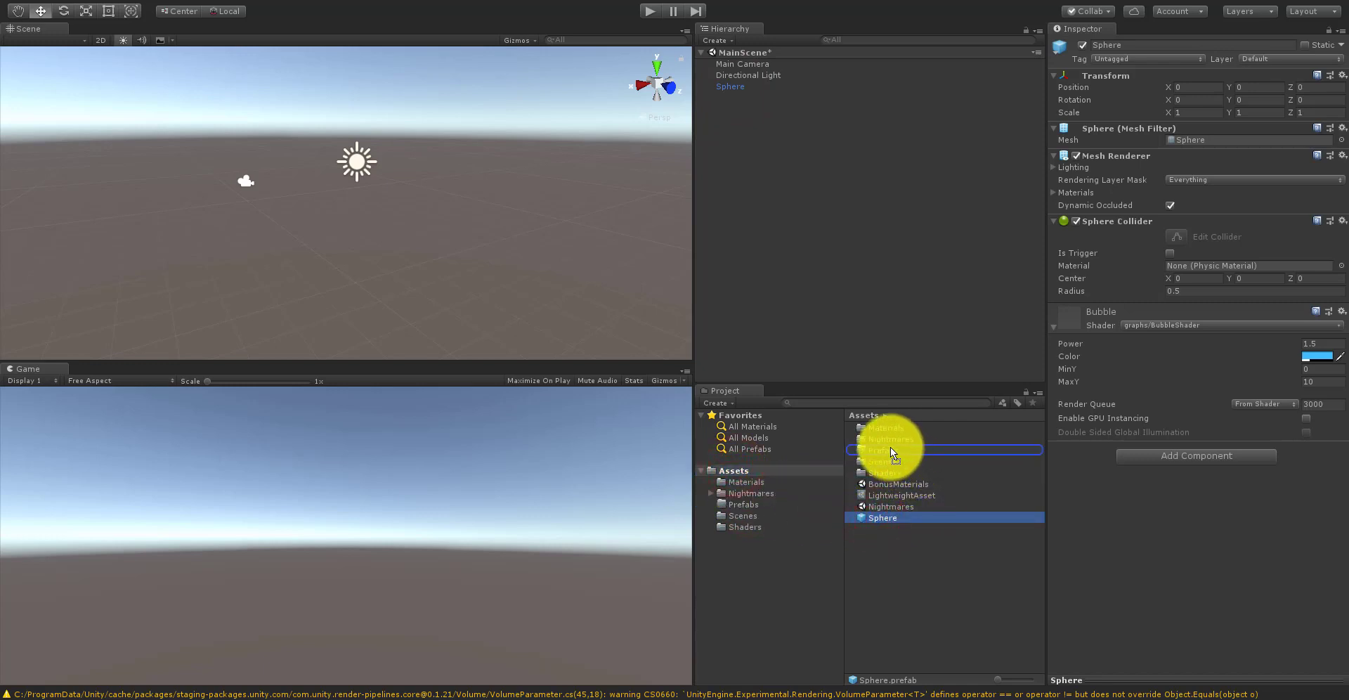
pyautogui.click(744, 503)
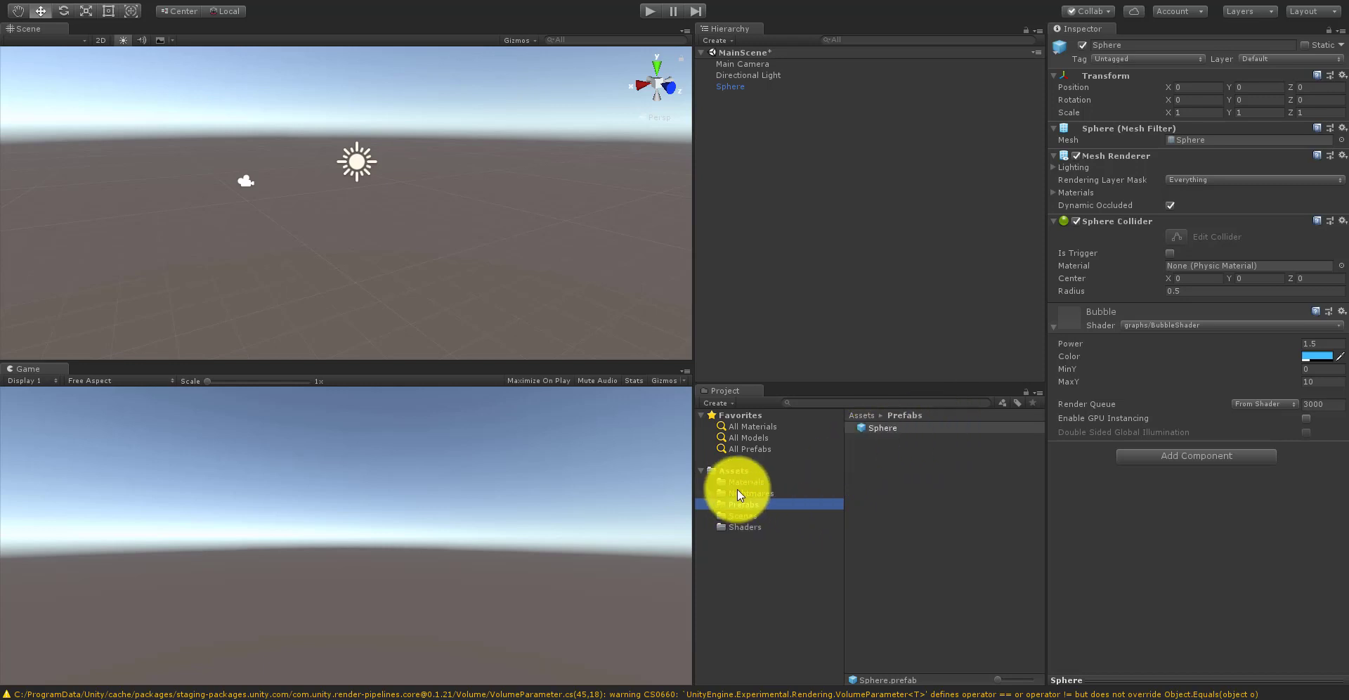
# Step: Create a folder named Scripts directly under Assets
pyautogui.rightClick(733, 471)
pyautogui.moveTo(863, 182)
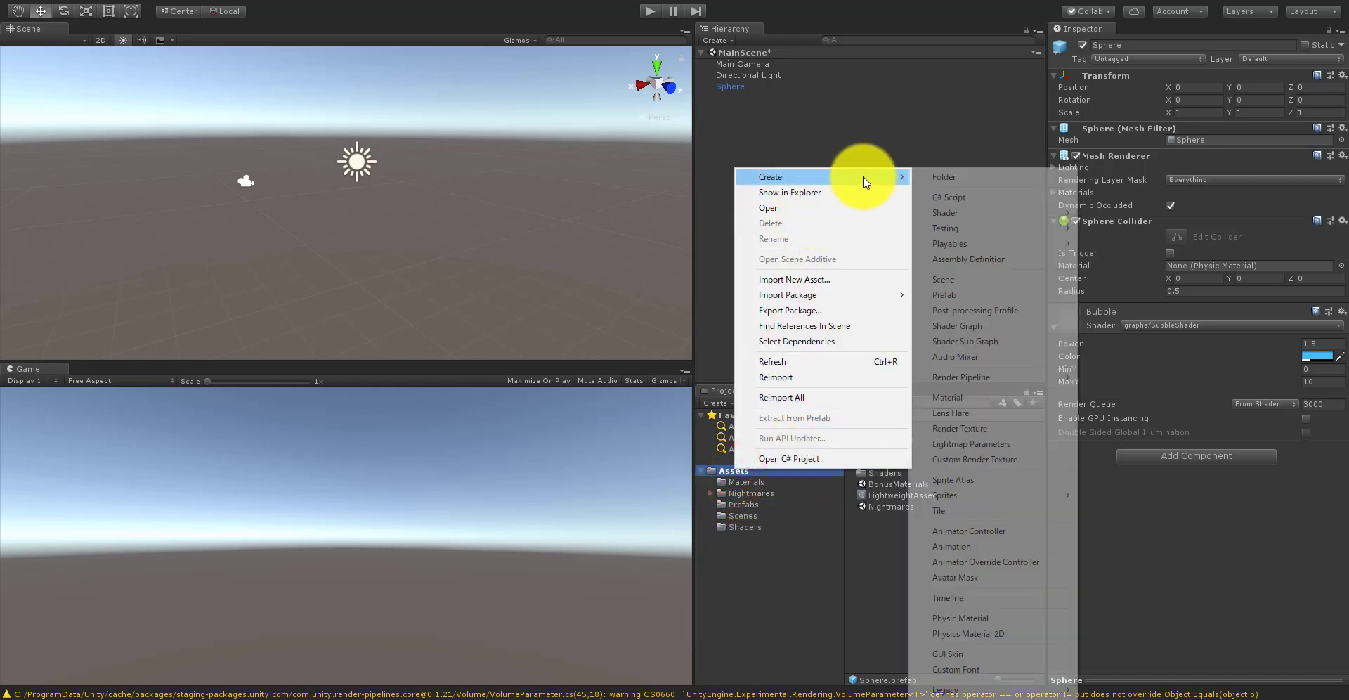
pyautogui.click(958, 178)
pyautogui.write('Sc')
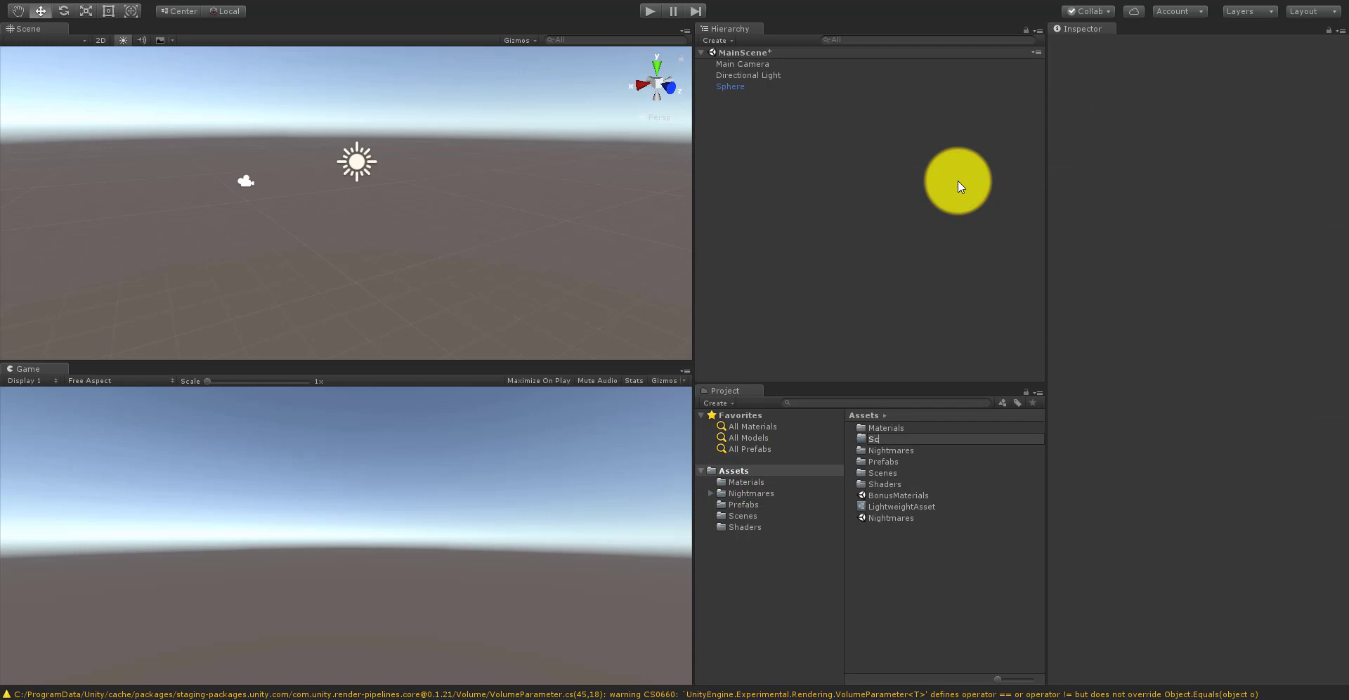
pyautogui.write('ripts')
pyautogui.press('Return')
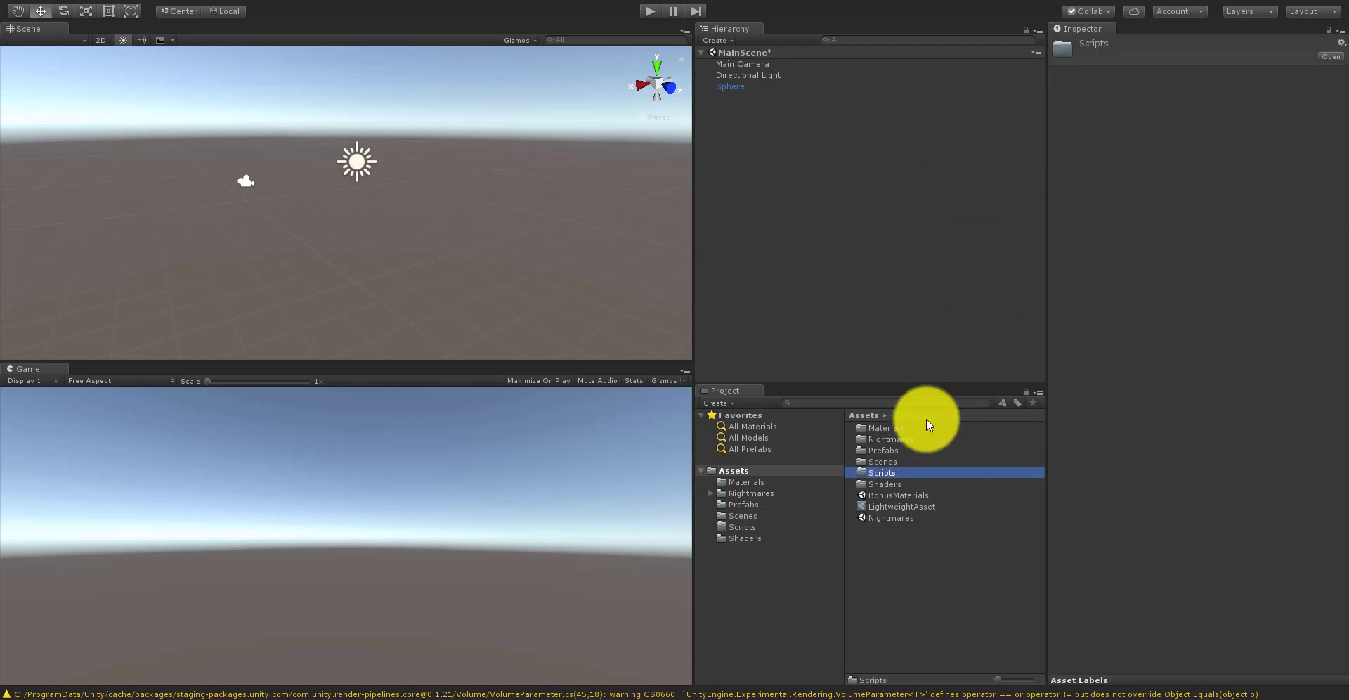
# Step: Create a C# script named Bubble inside the Scripts folder
pyautogui.doubleClick(891, 473)
pyautogui.rightClick(888, 453)
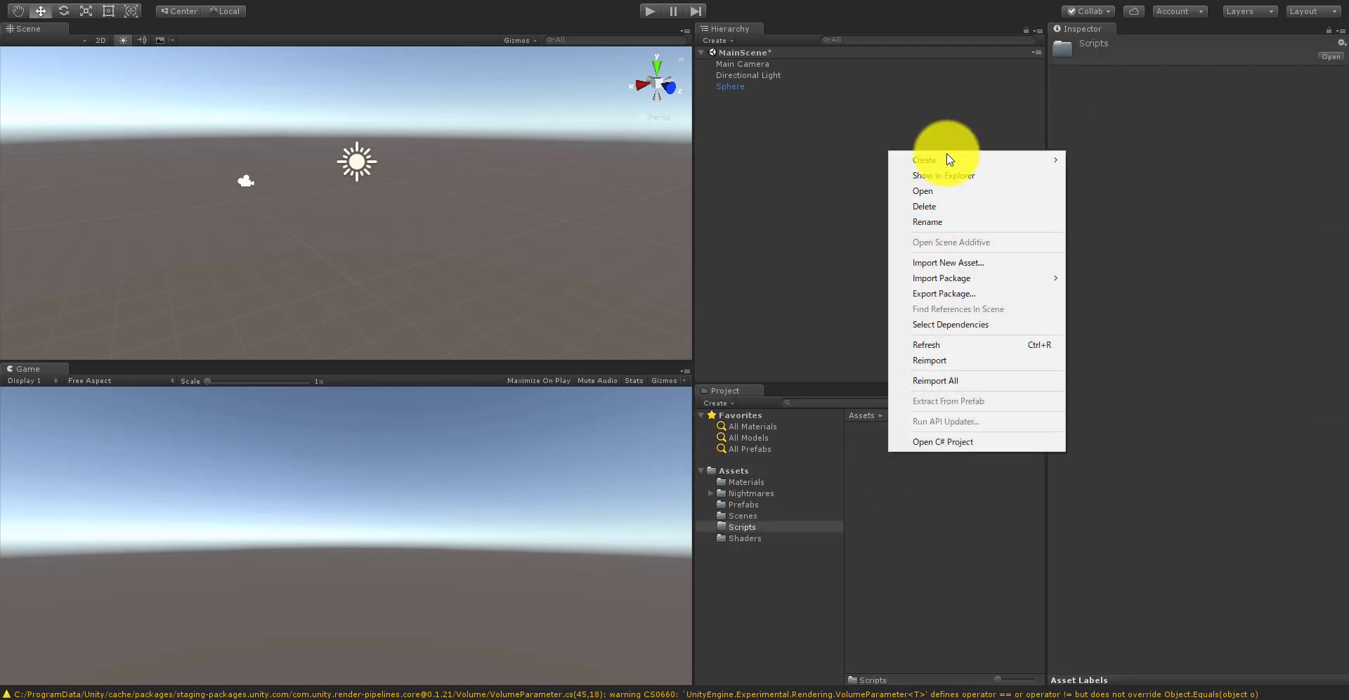
pyautogui.moveTo(952, 164)
pyautogui.click(1102, 180)
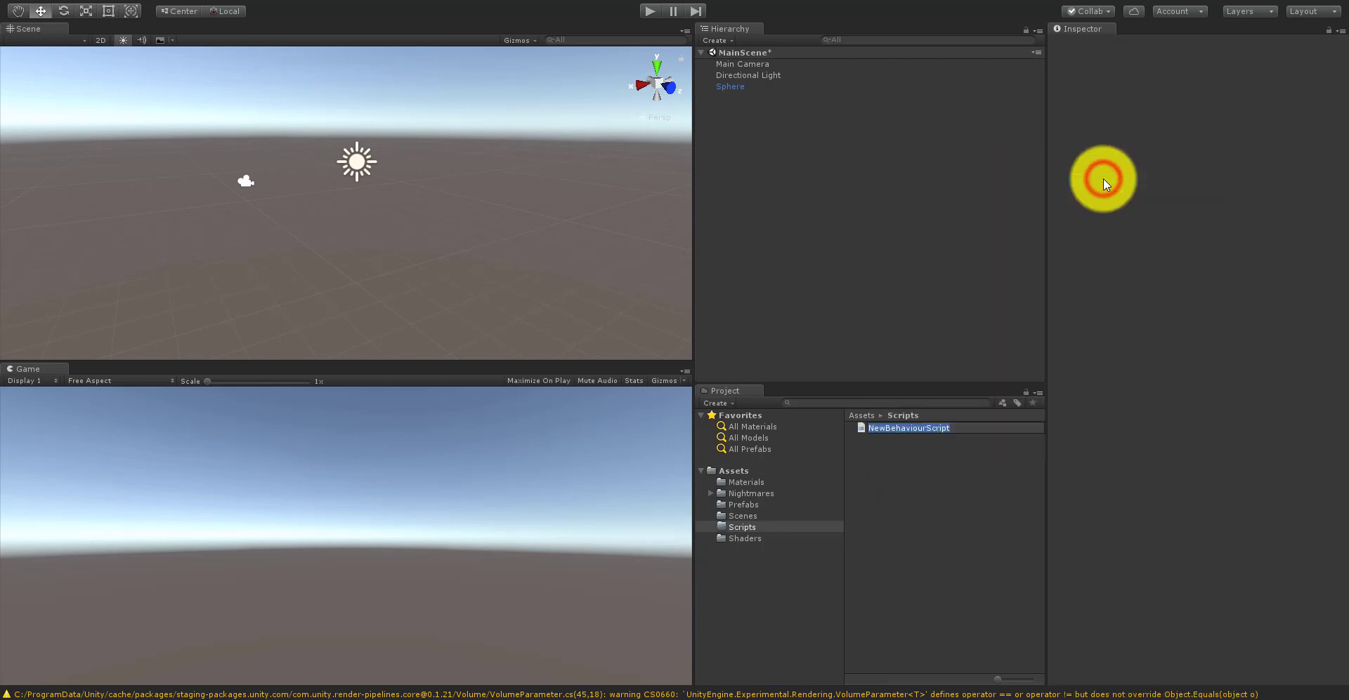
pyautogui.write('Bu')
pyautogui.press('Return')
# Step: Add a second C# script named BubbleController to the Scripts folder
pyautogui.rightClick(879, 457)
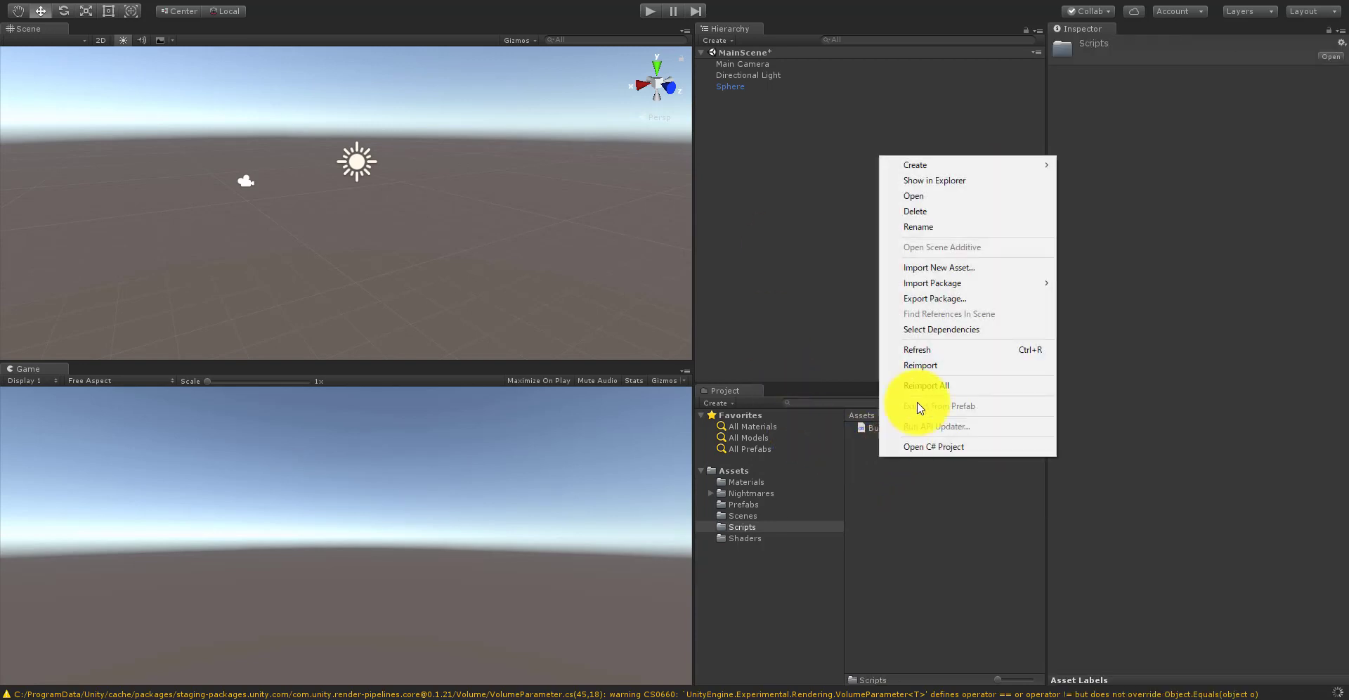
pyautogui.moveTo(910, 166)
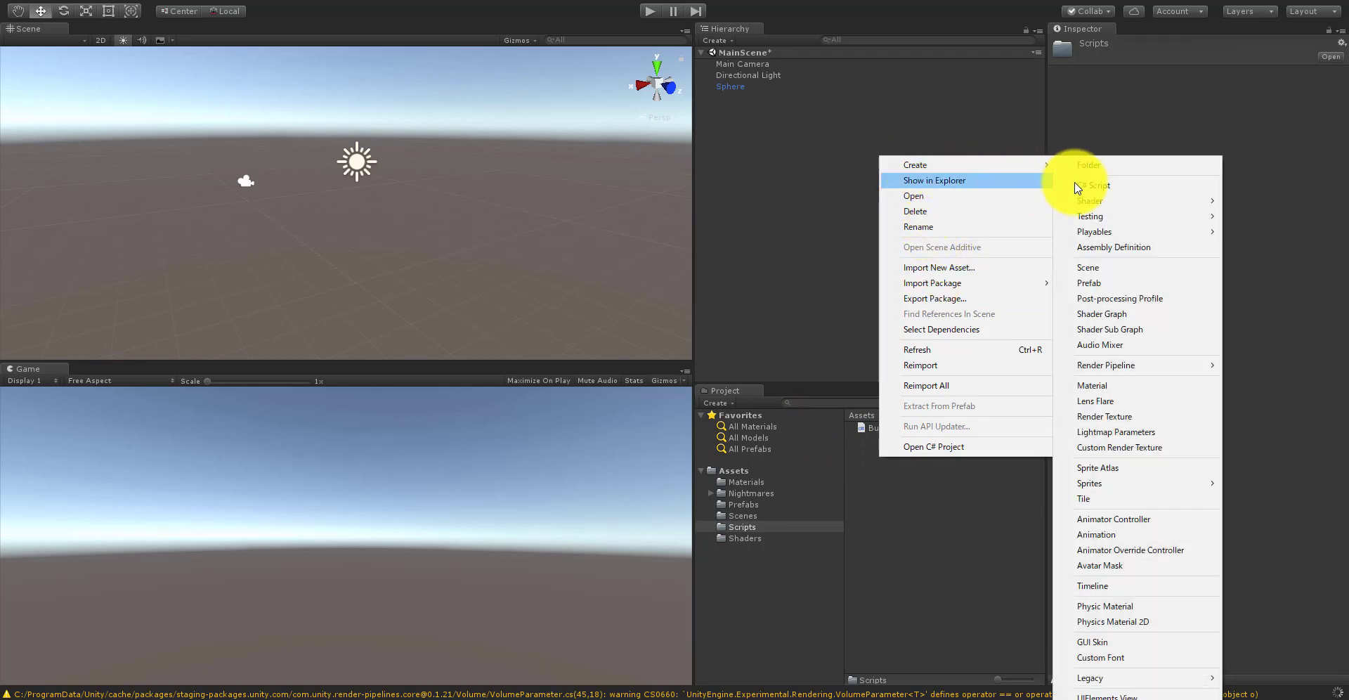
pyautogui.click(1101, 187)
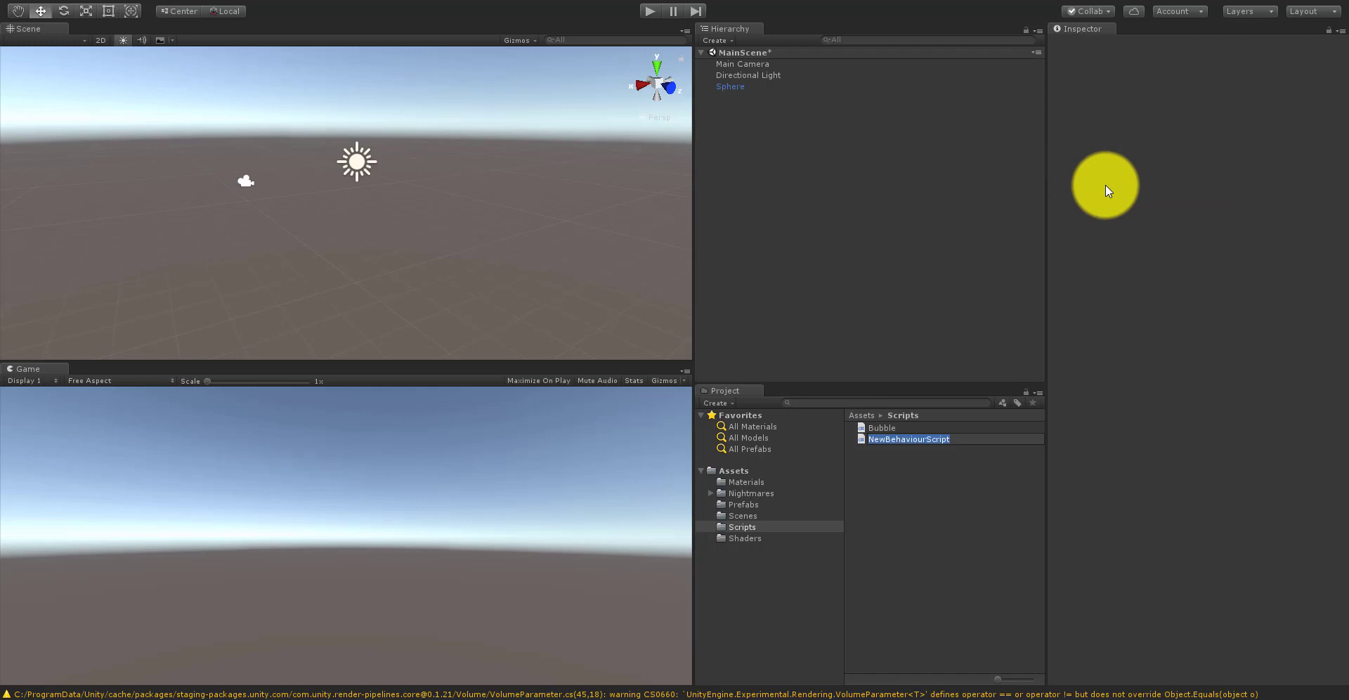
pyautogui.write('BubbleController')
pyautogui.press('Return')
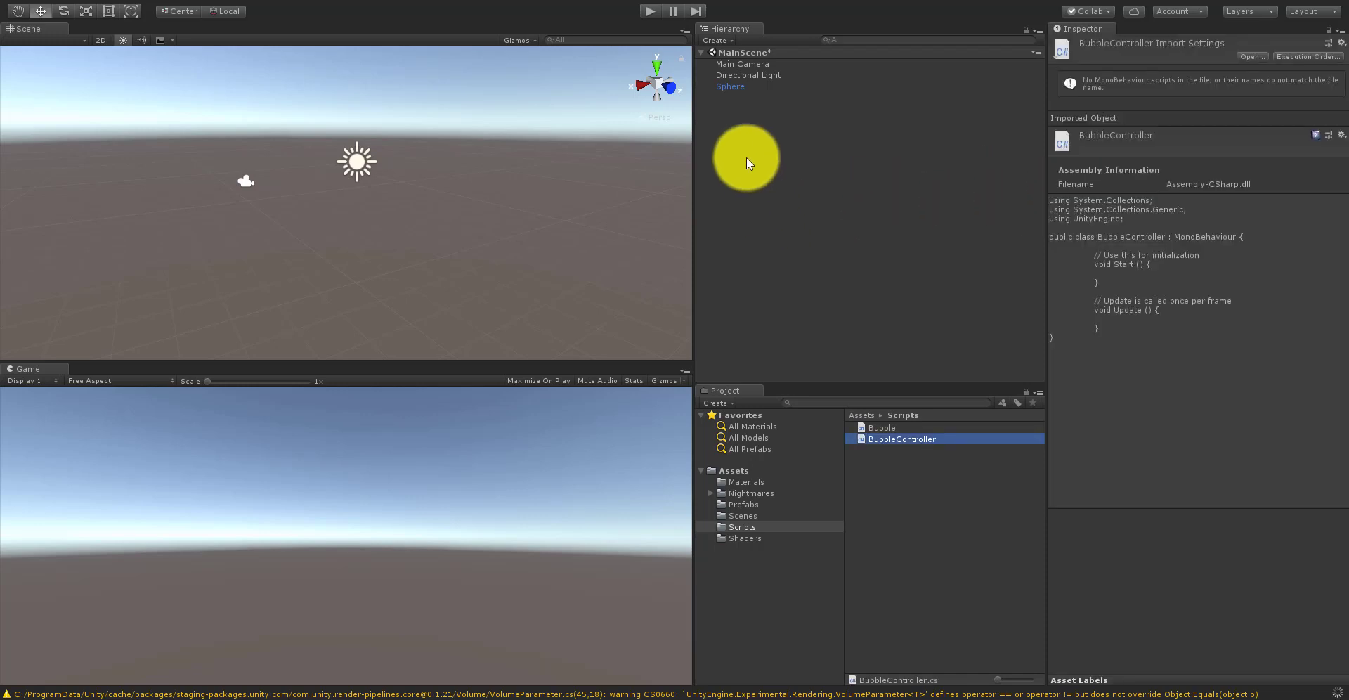
# Step: Create an empty object in the scene and set its position to X 0, Y 0, Z 0
pyautogui.click(746, 150)
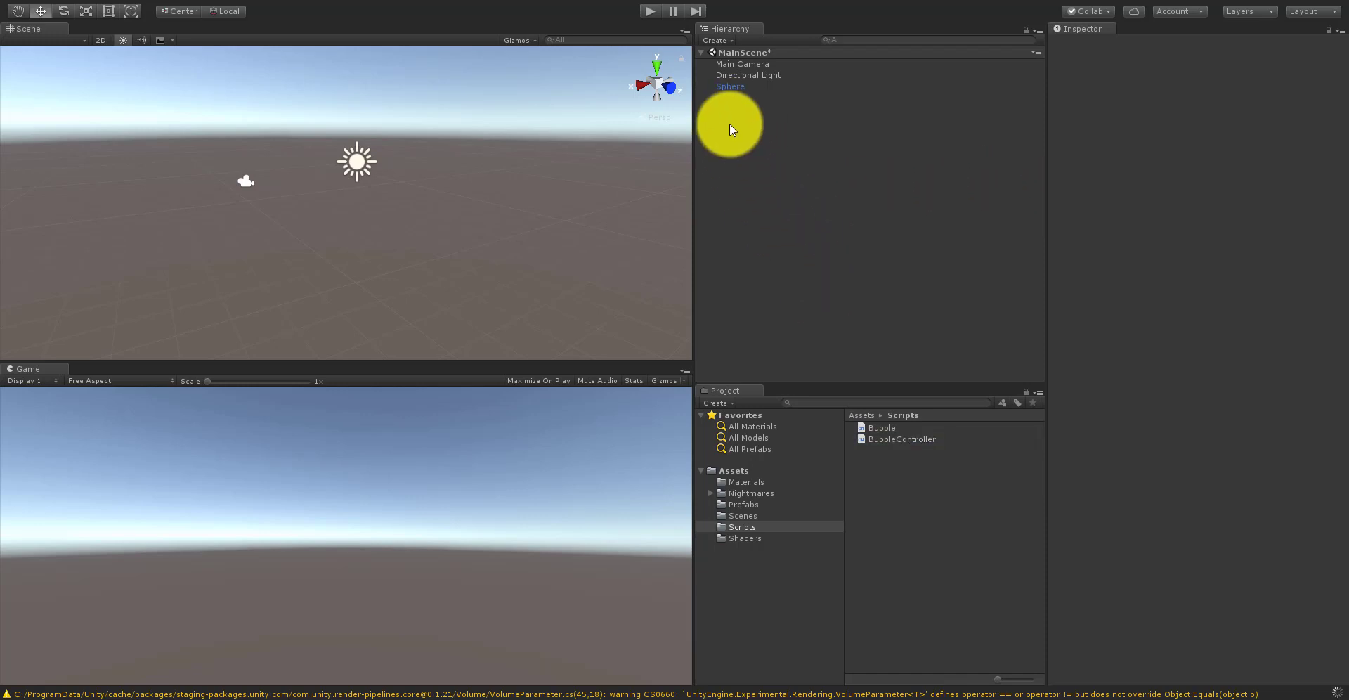
pyautogui.rightClick(730, 125)
pyautogui.click(804, 240)
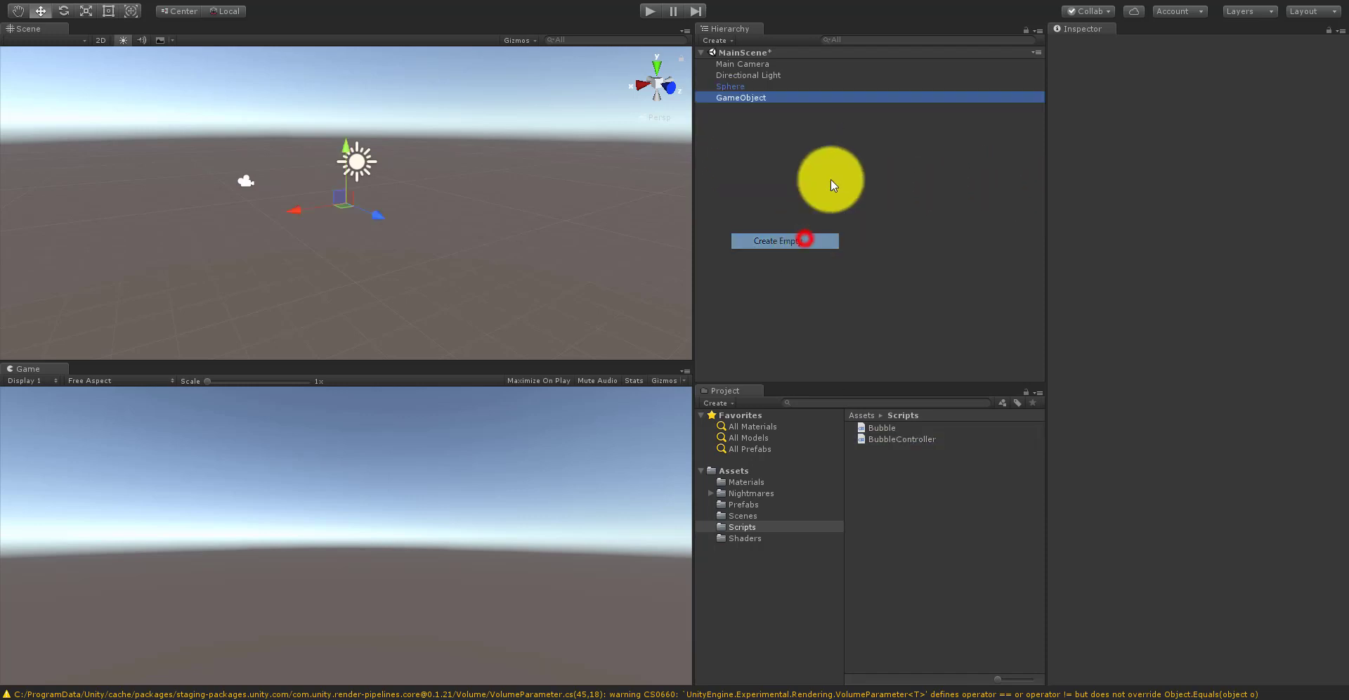
pyautogui.click(1202, 89)
pyautogui.write('0')
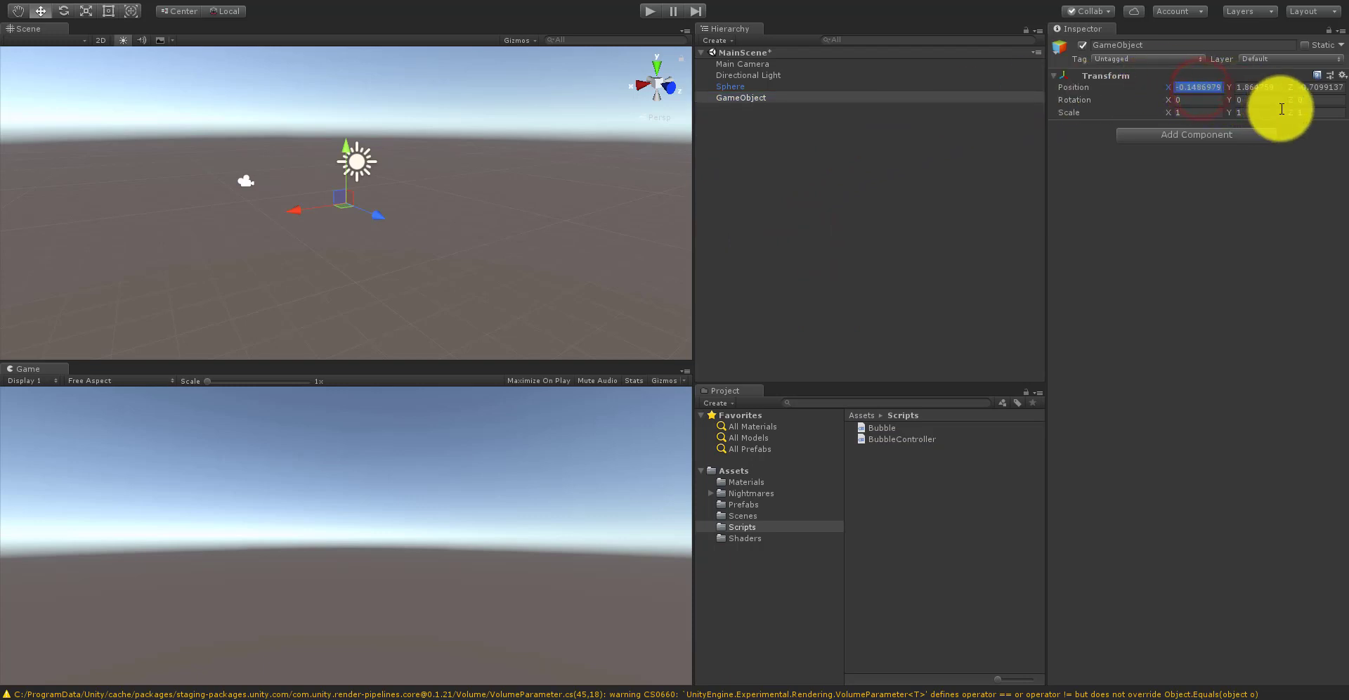
pyautogui.click(1265, 84)
pyautogui.write('0')
pyautogui.click(1308, 88)
pyautogui.write('0')
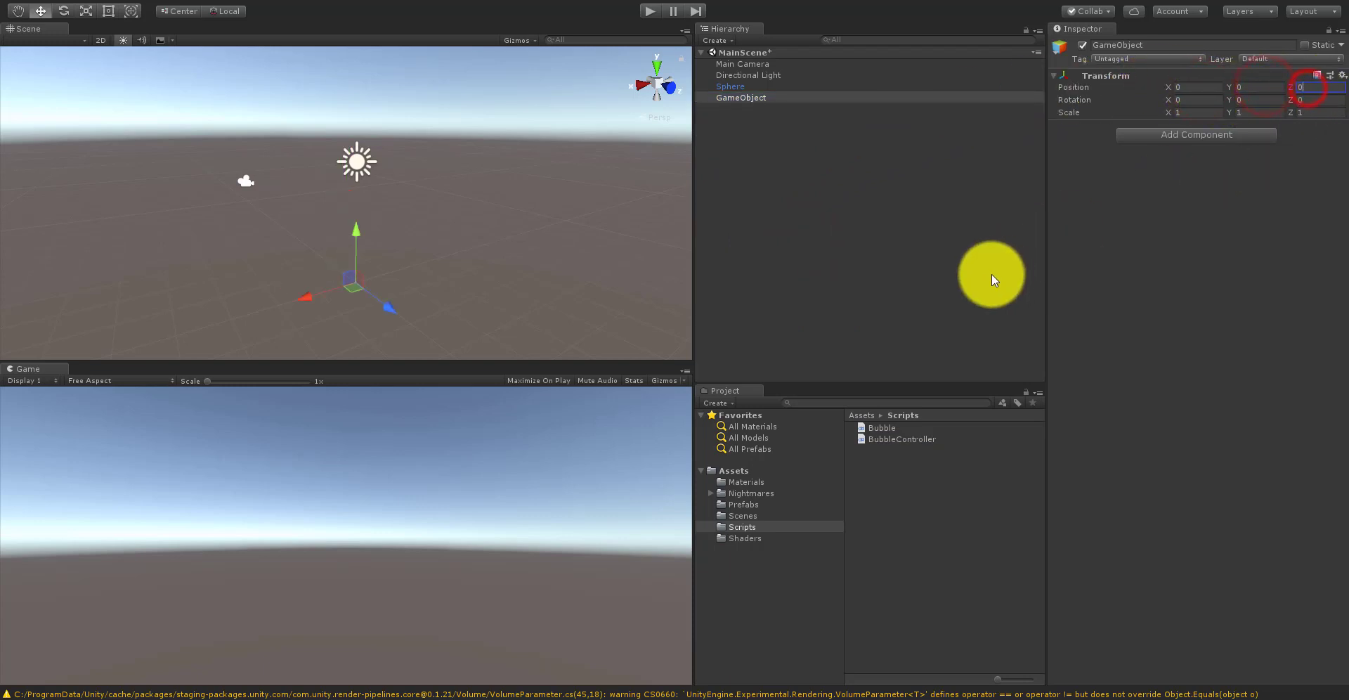
# Step: Attach the BubbleController script to the empty GameObject and the Bubble script to the Sphere
pyautogui.moveTo(904, 433); pyautogui.dragTo(737, 96)
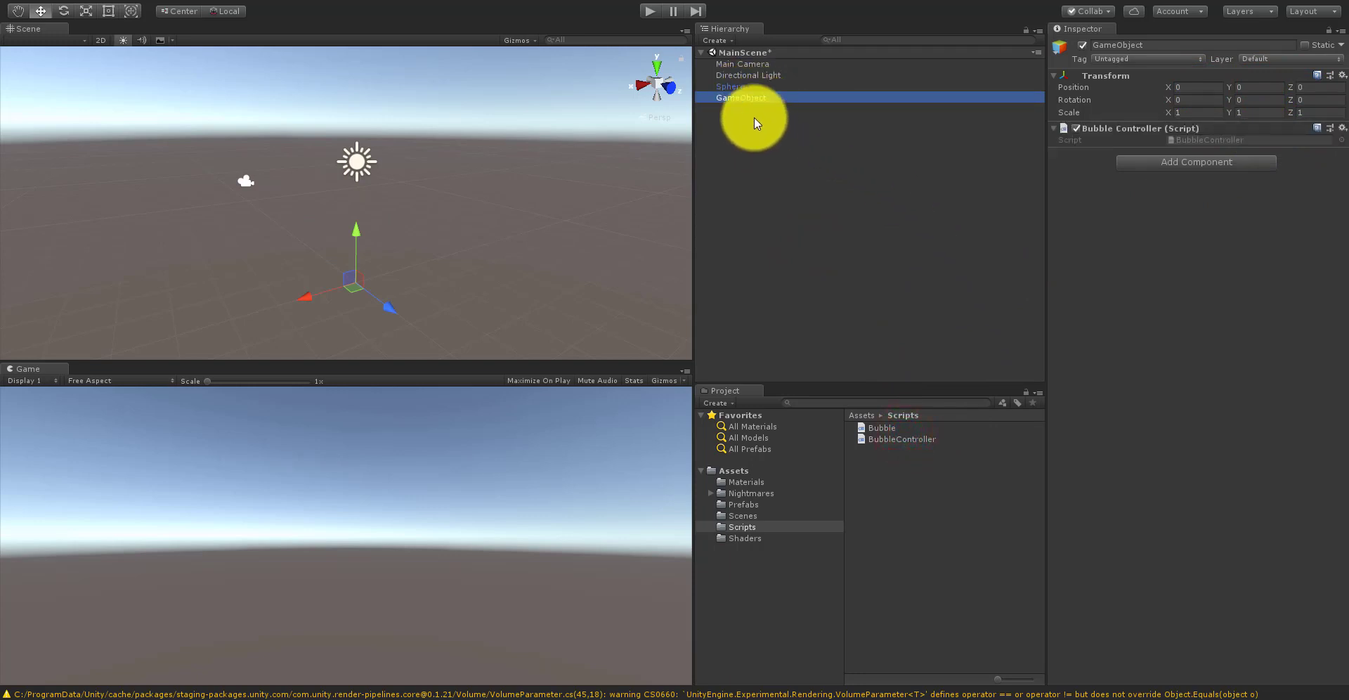
pyautogui.moveTo(882, 427); pyautogui.dragTo(732, 83)
# Step: Apply the Sphere's changes to its prefab and delete the Sphere from the scene
pyautogui.click(736, 86)
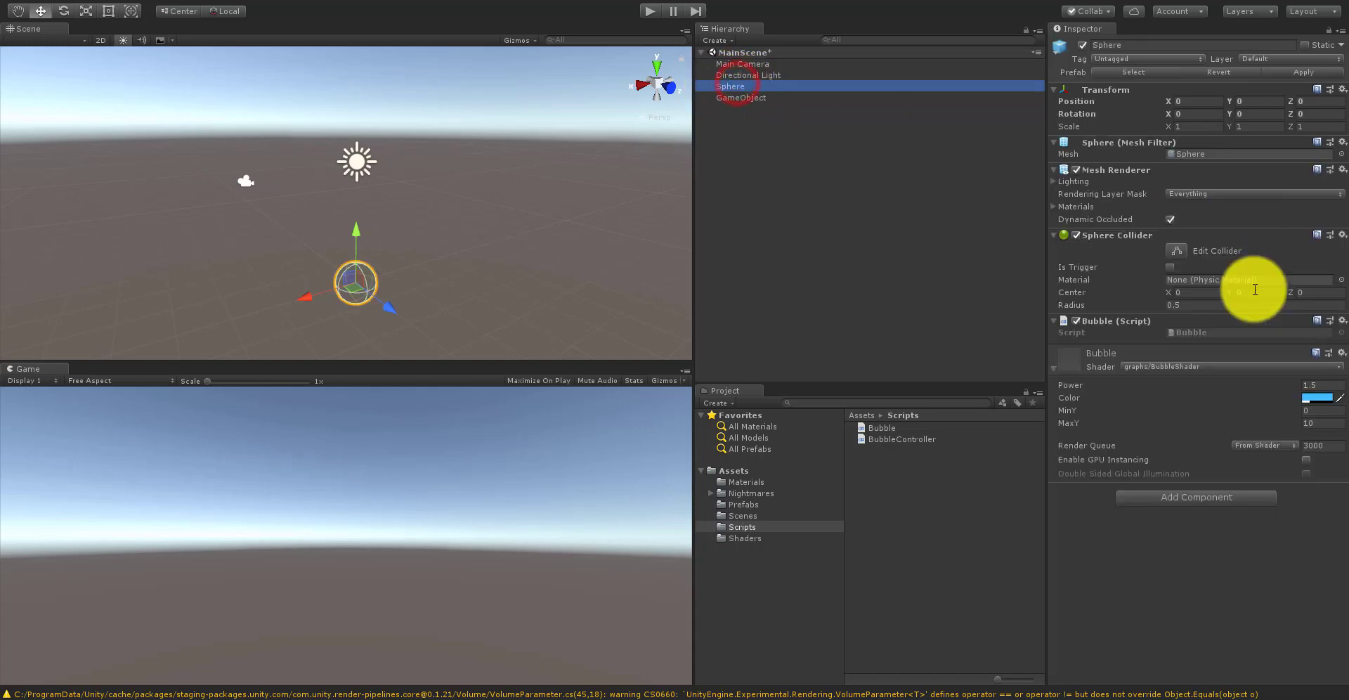
pyautogui.click(1304, 71)
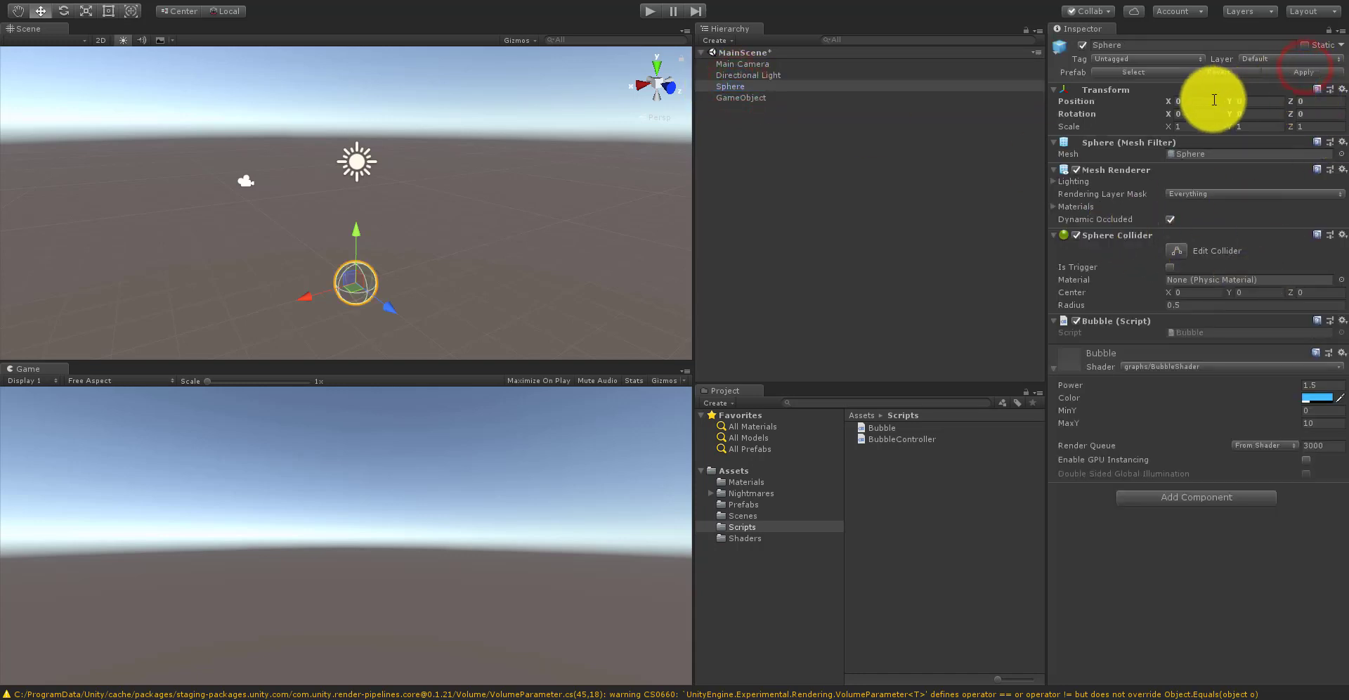
pyautogui.rightClick(735, 85)
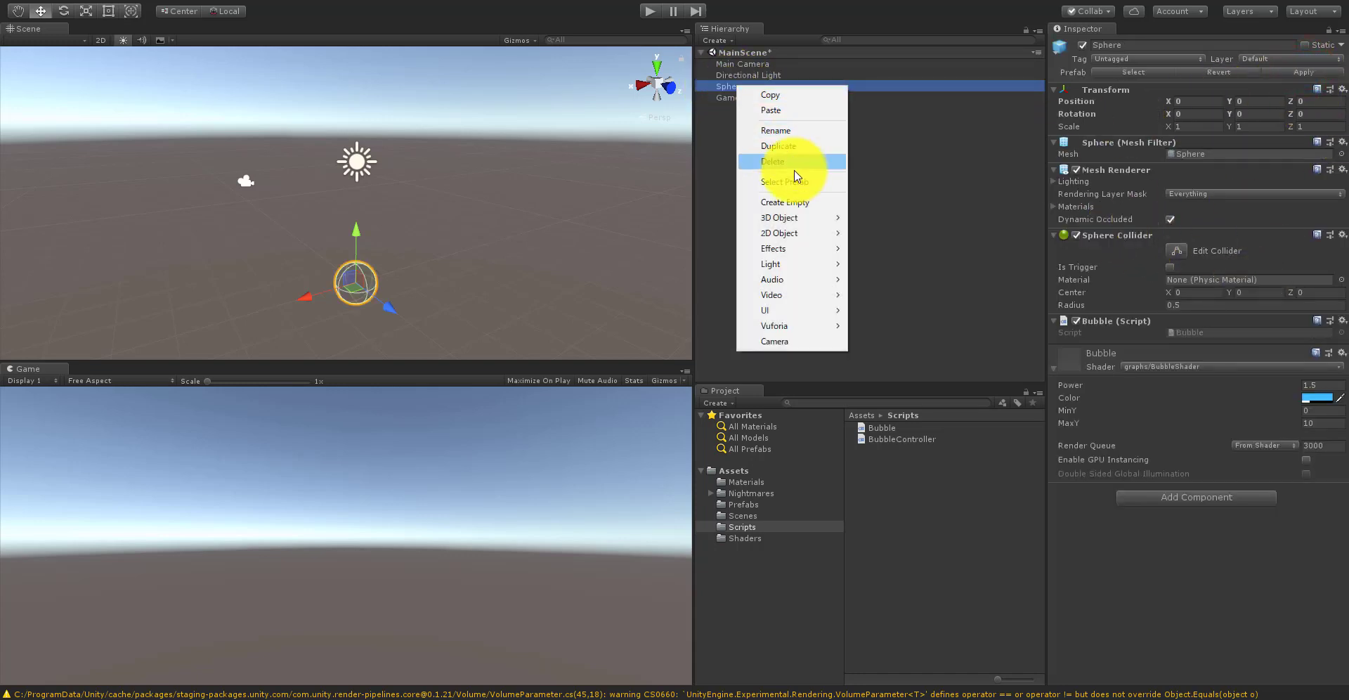
pyautogui.click(781, 165)
# Step: Open the BubbleController script attached to the empty GameObject in Visual Studio
pyautogui.click(742, 86)
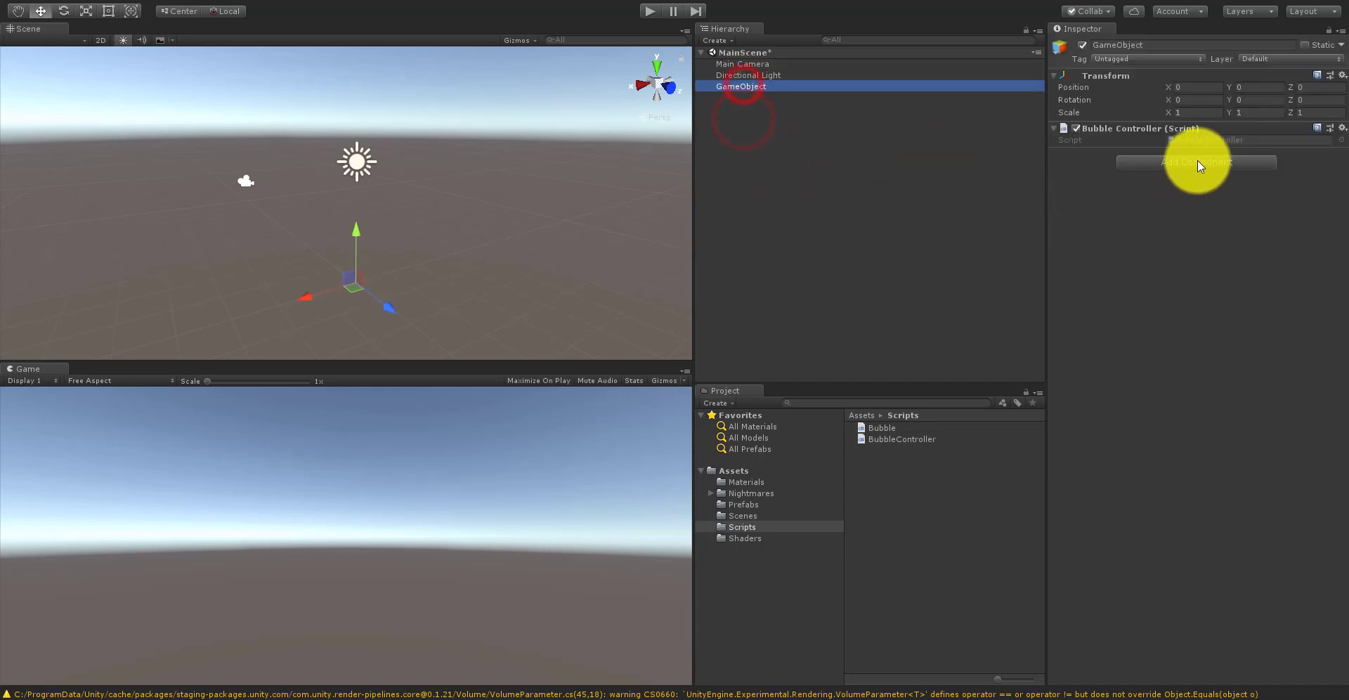
pyautogui.doubleClick(1203, 139)
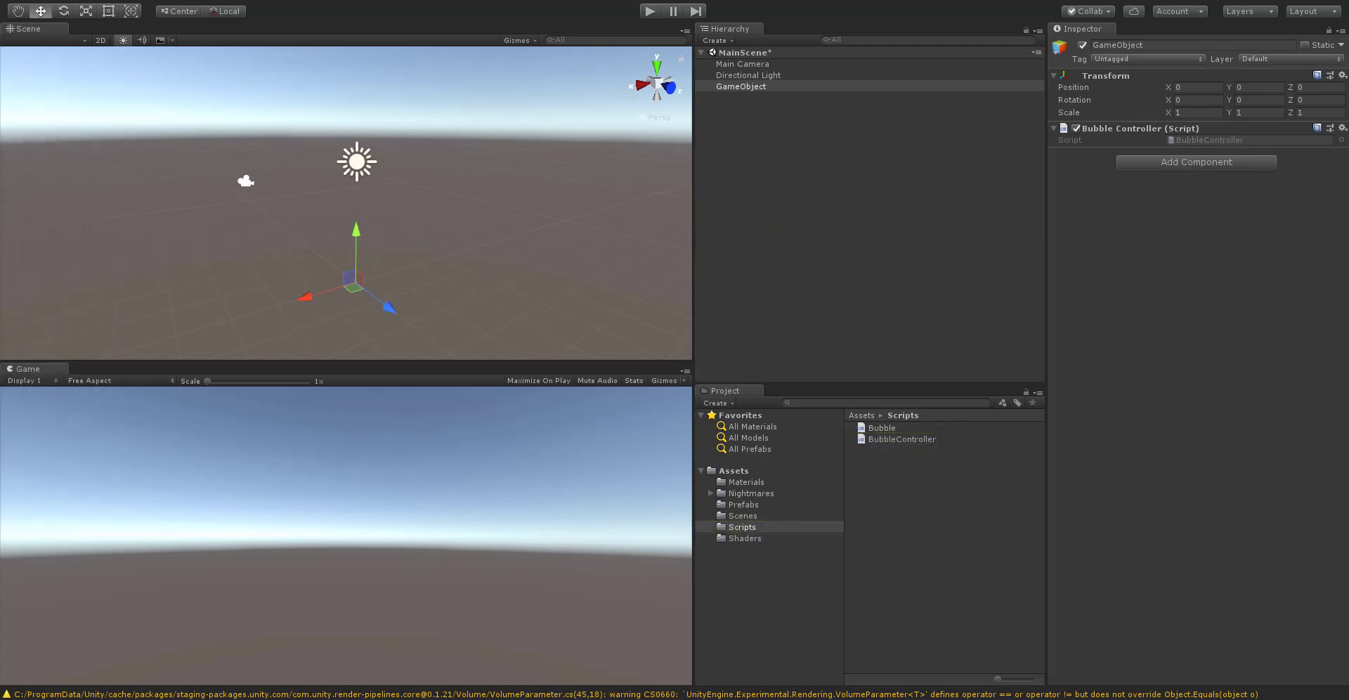
pyautogui.click(715, 694)
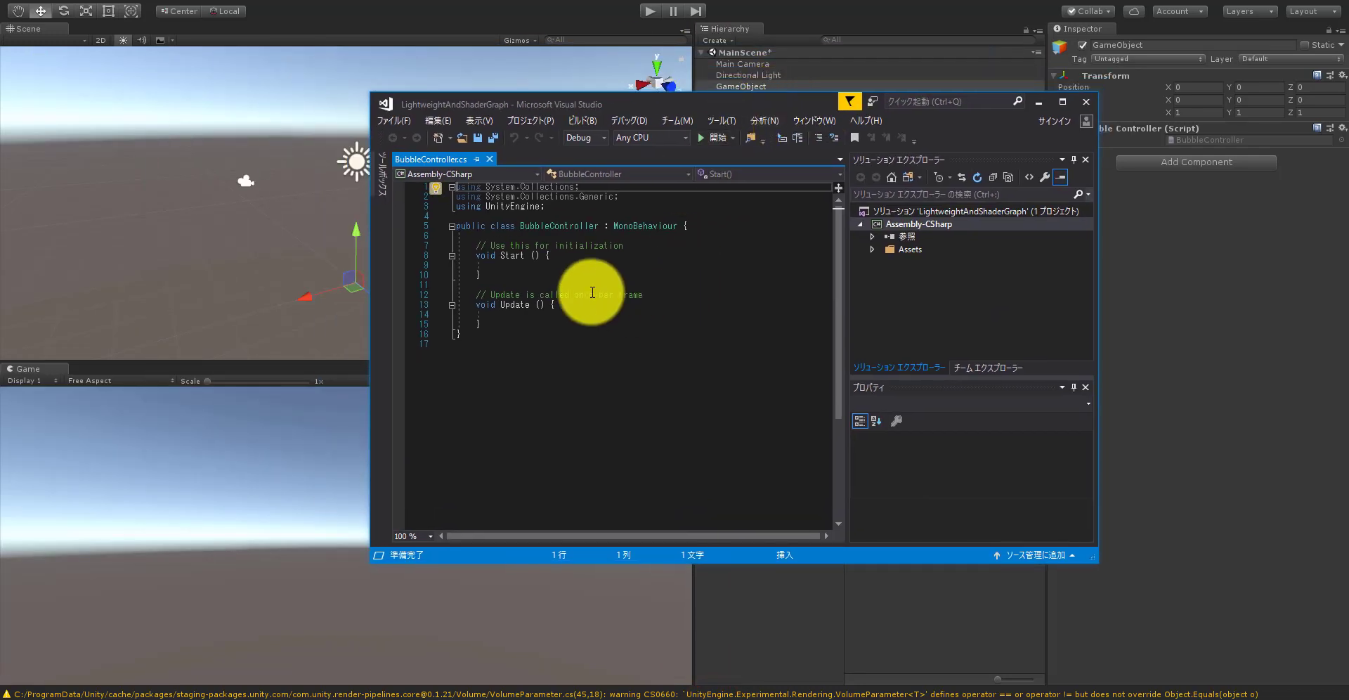
# Step: Declare a public GameObject field named bubblePrefab at the top of the BubbleController class and save the script
pyautogui.click(618, 236)
pyautogui.write('public ')
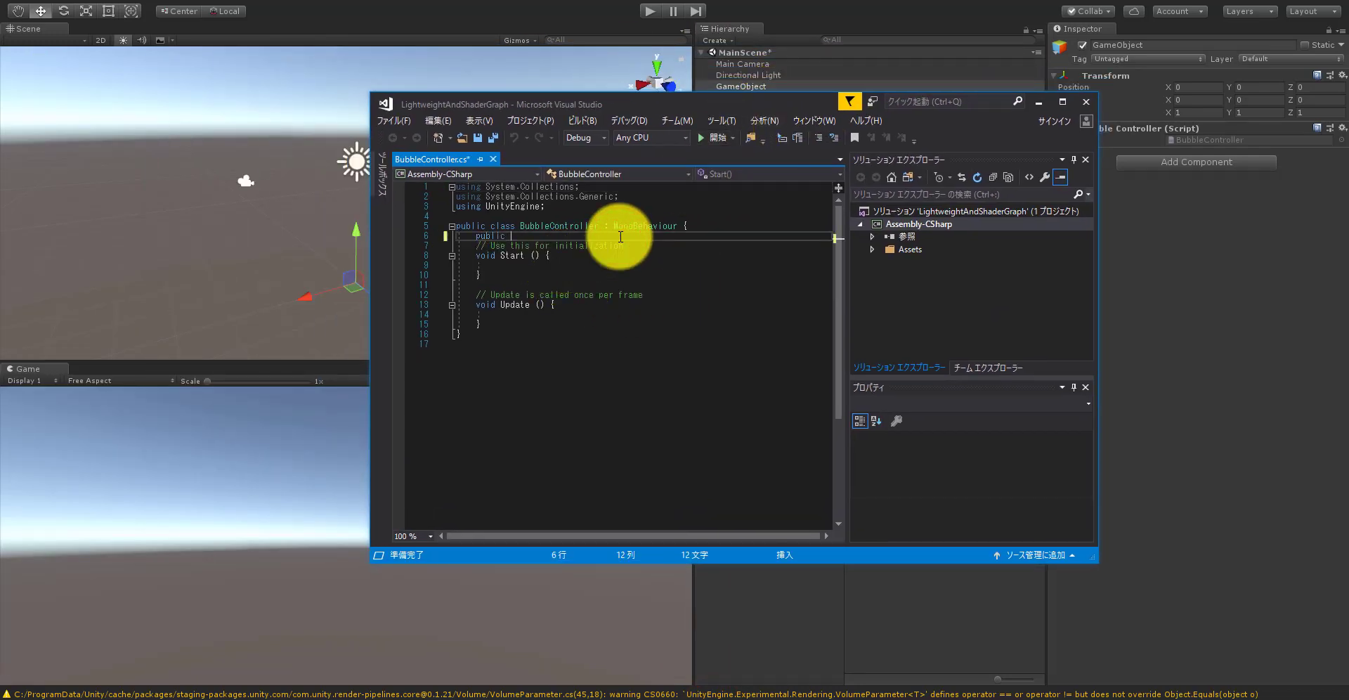
pyautogui.write('GameObject')
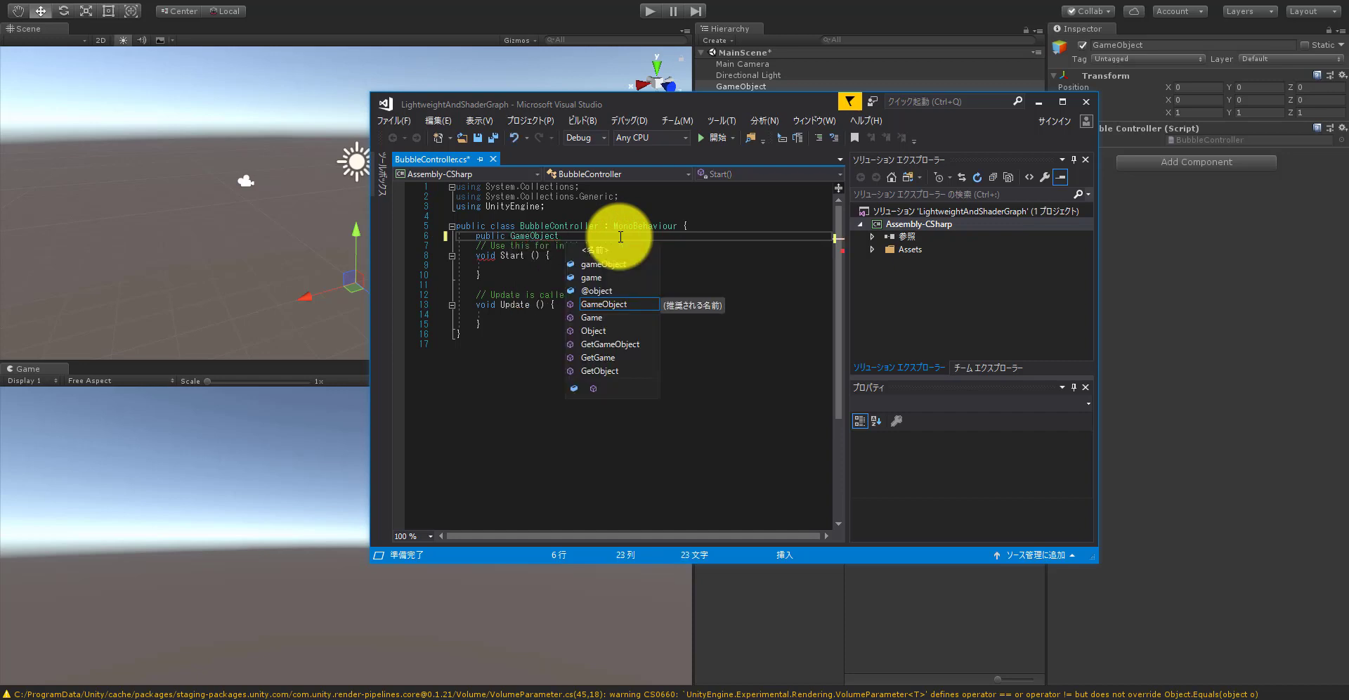
pyautogui.press('Return')
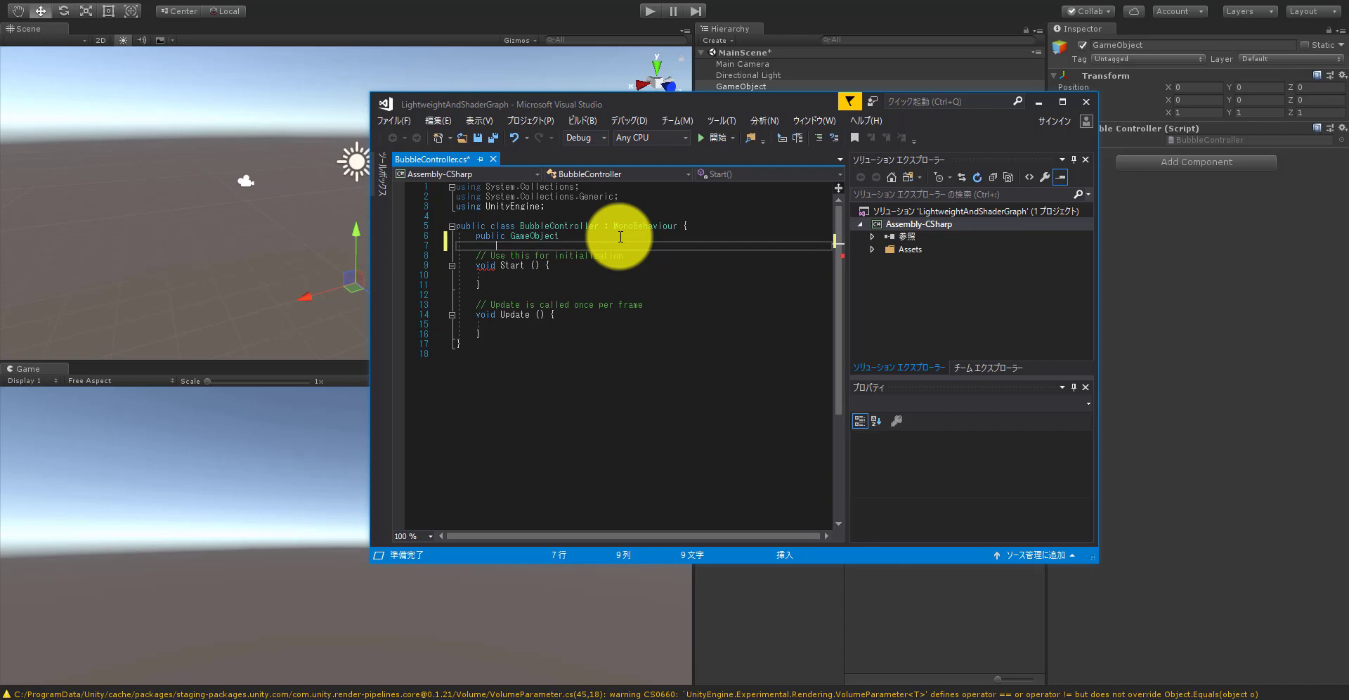
pyautogui.press('BackSpace')
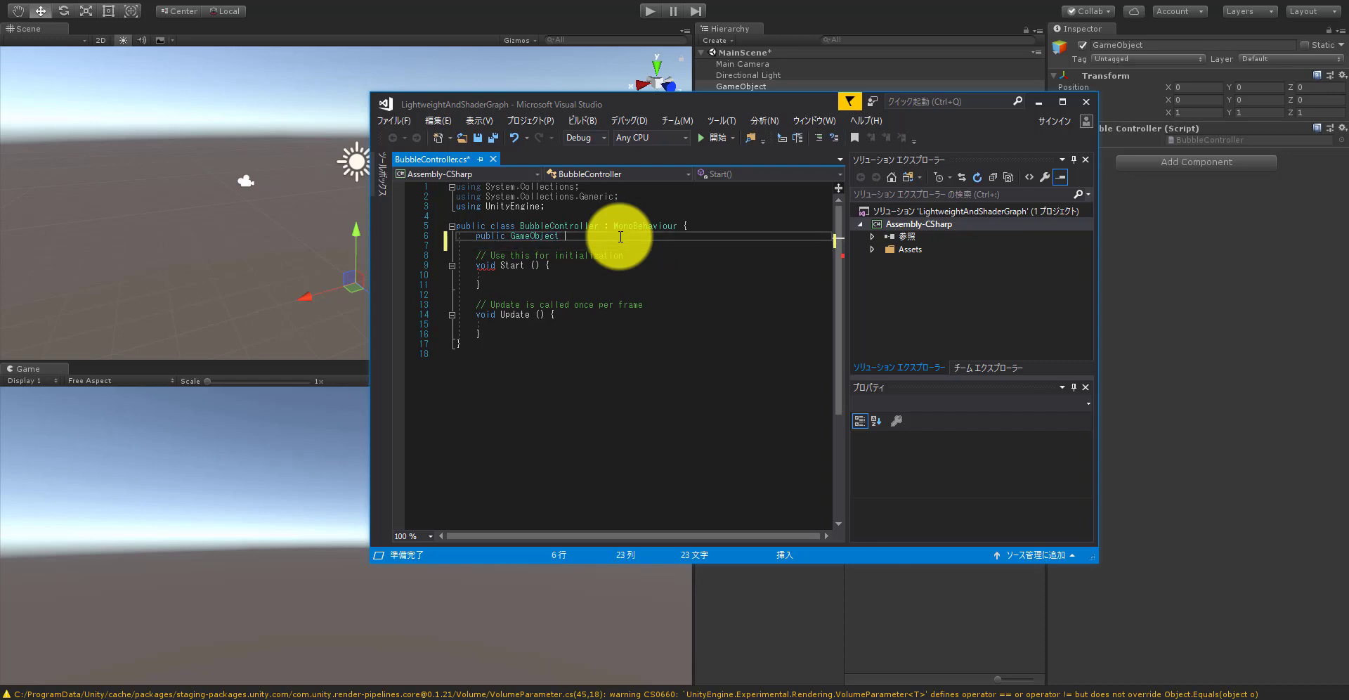
pyautogui.write('bubblePrefab')
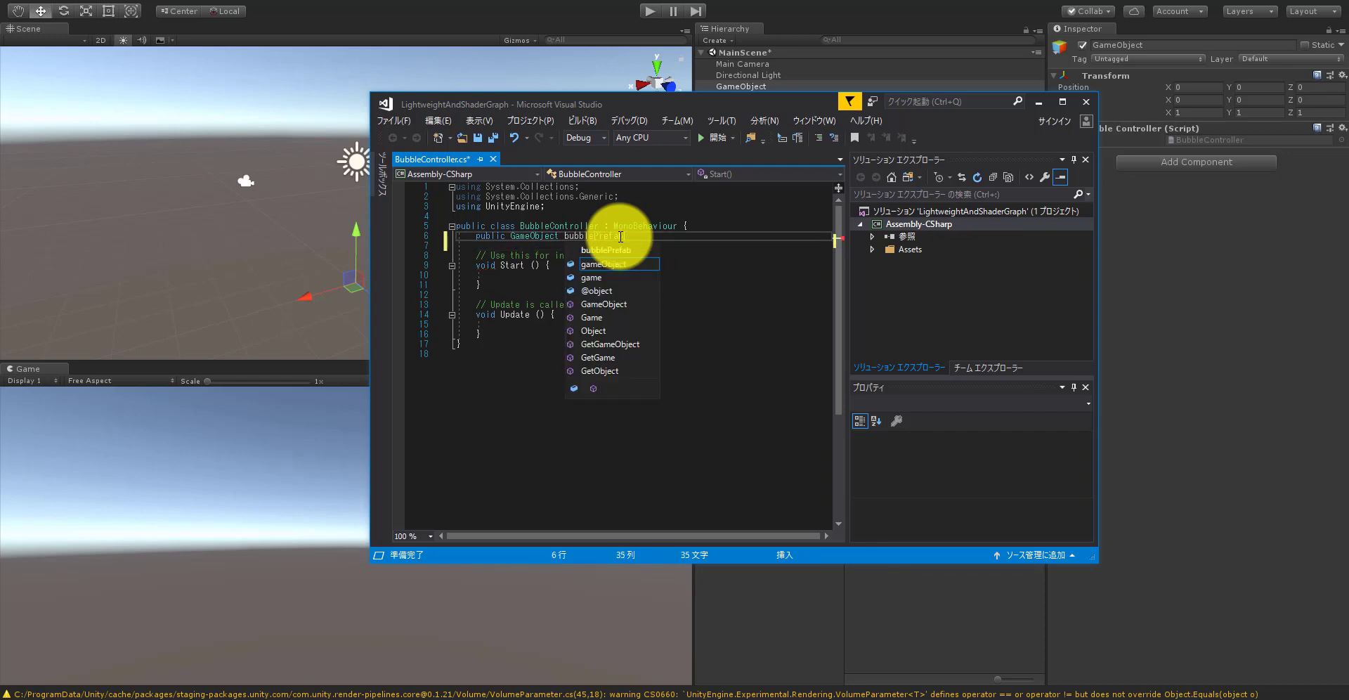
pyautogui.write(';')
pyautogui.hotkey('ctrl', 's')
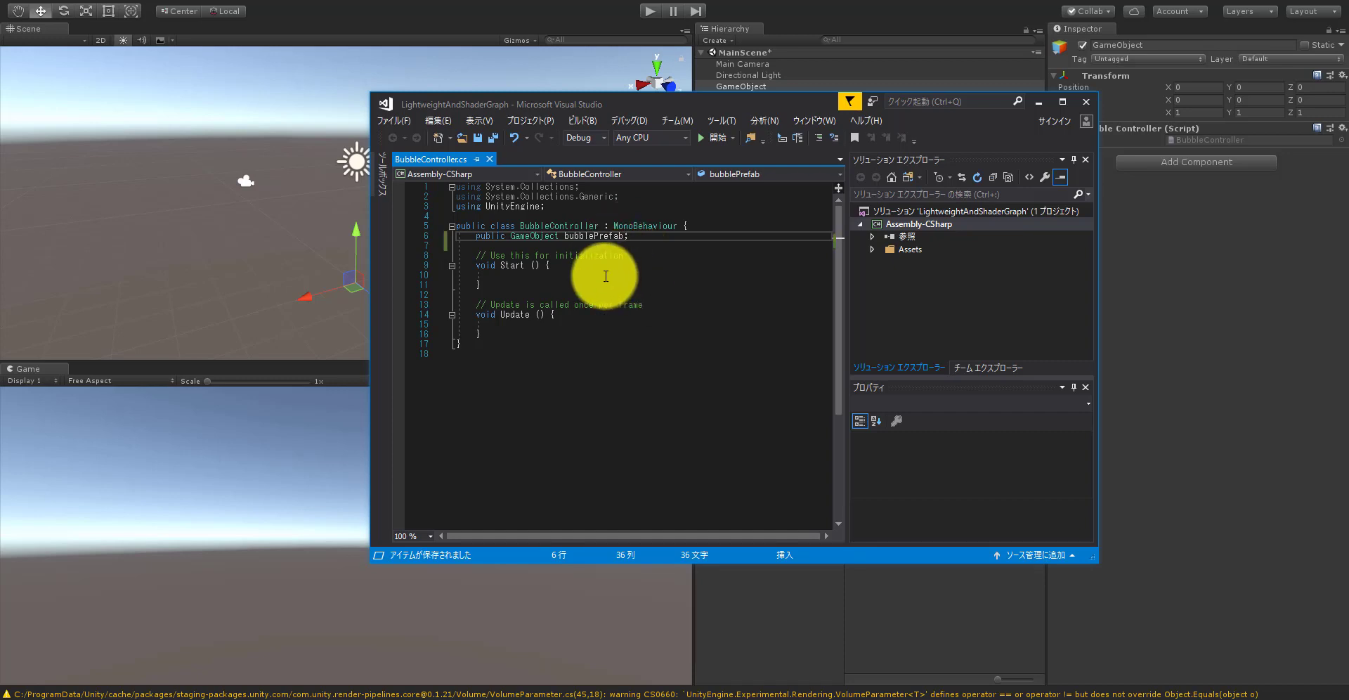
# Step: Declare a public float timeSpan with the value 1f below the bubblePrefab field and save the script
pyautogui.press('Return')
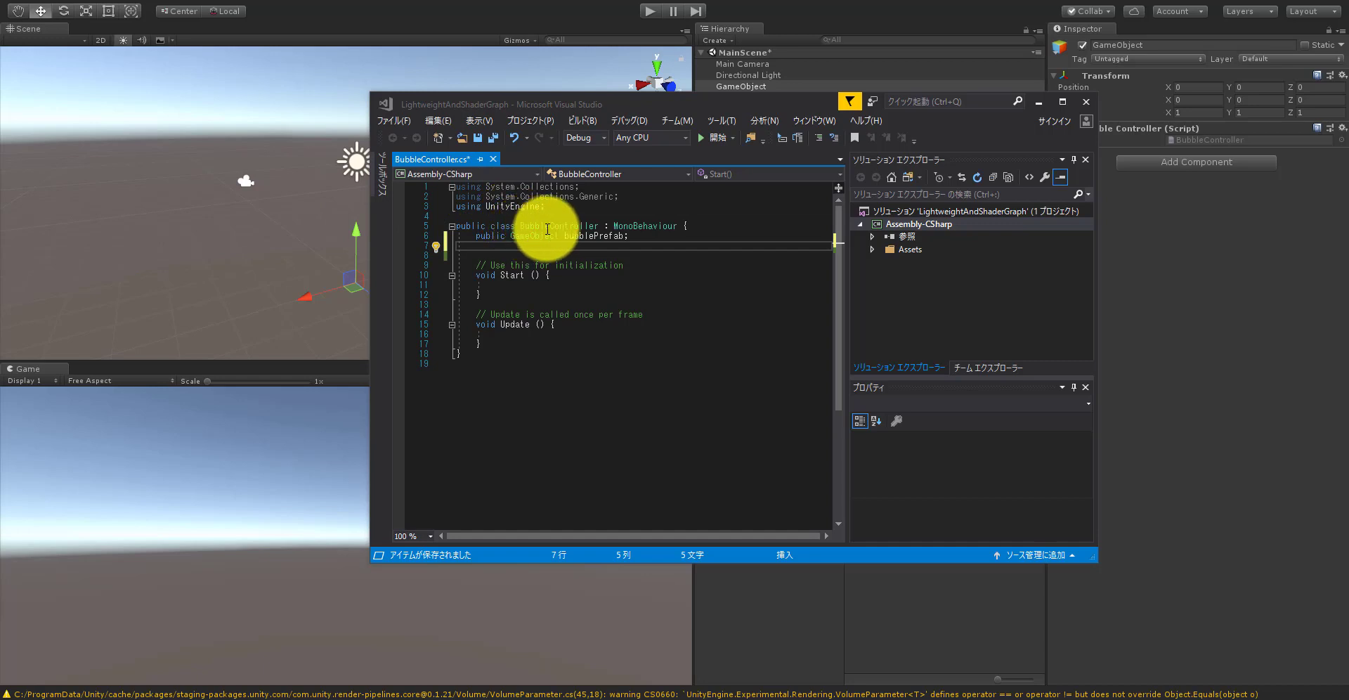
pyautogui.click(639, 235)
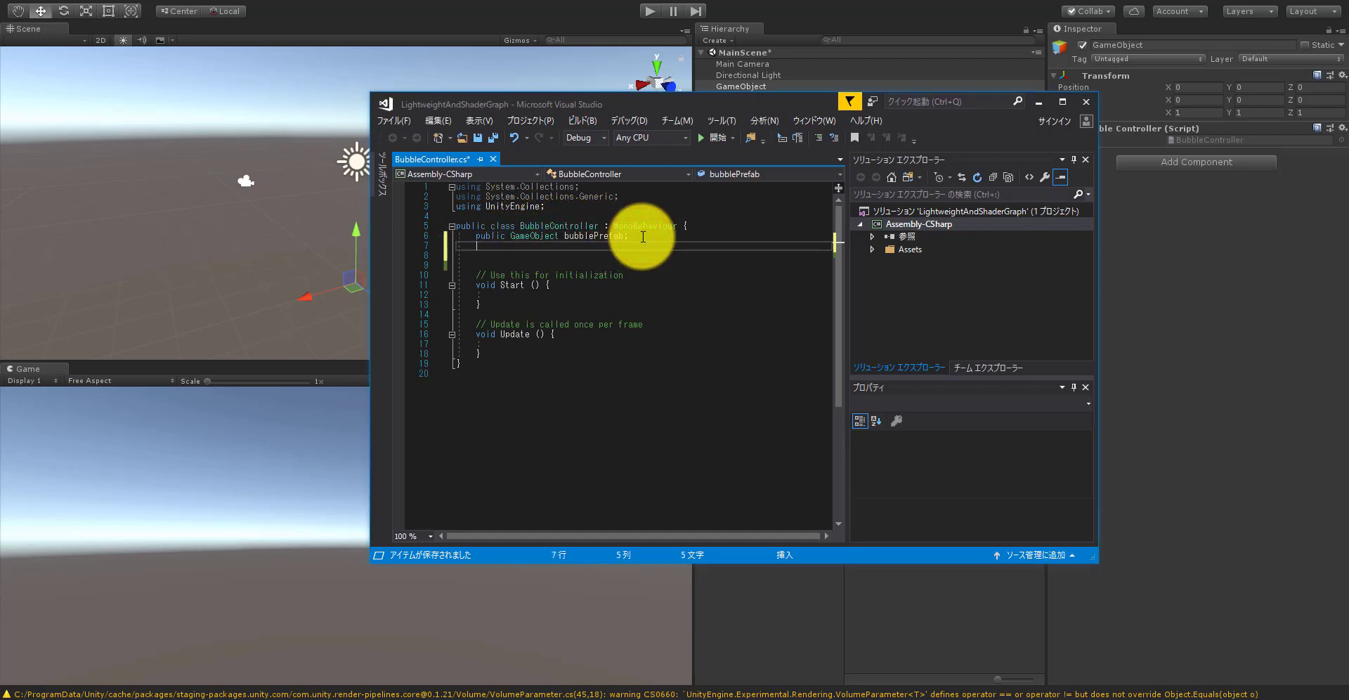
pyautogui.press('Return')
pyautogui.write('public float timeSpan ')
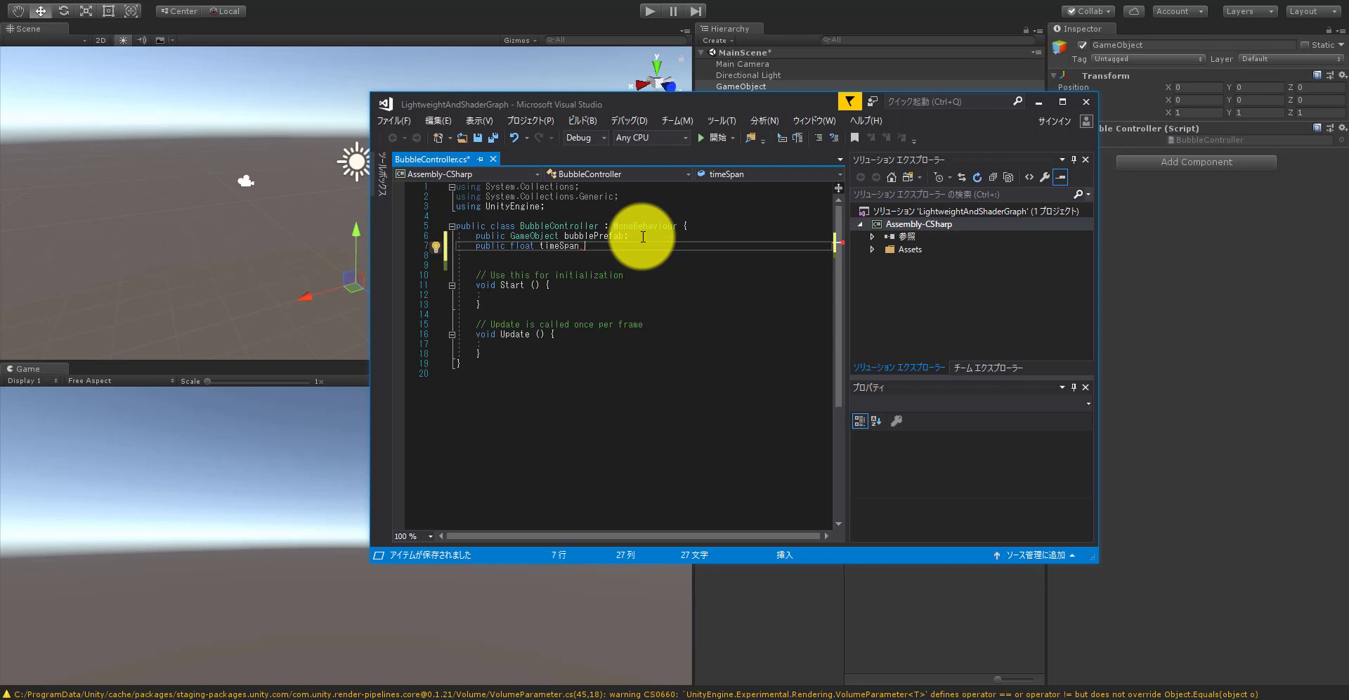
pyautogui.write('=')
pyautogui.hotkey('ctrl', 's')
# Step: Add an empty private IEnumerator method named Bubbling() below the Update method
pyautogui.click(533, 352)
pyautogui.press('Return')
pyautogui.press('Return')
pyautogui.write('priva')
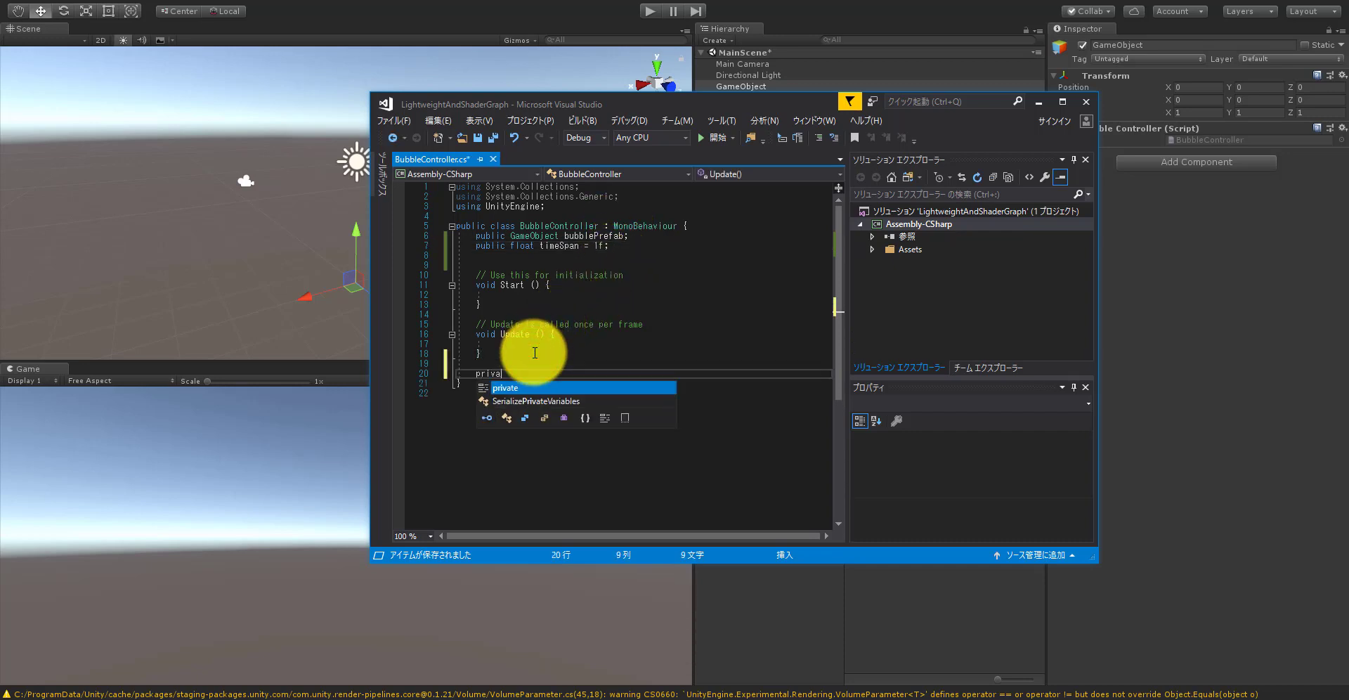
pyautogui.write('te IEnume')
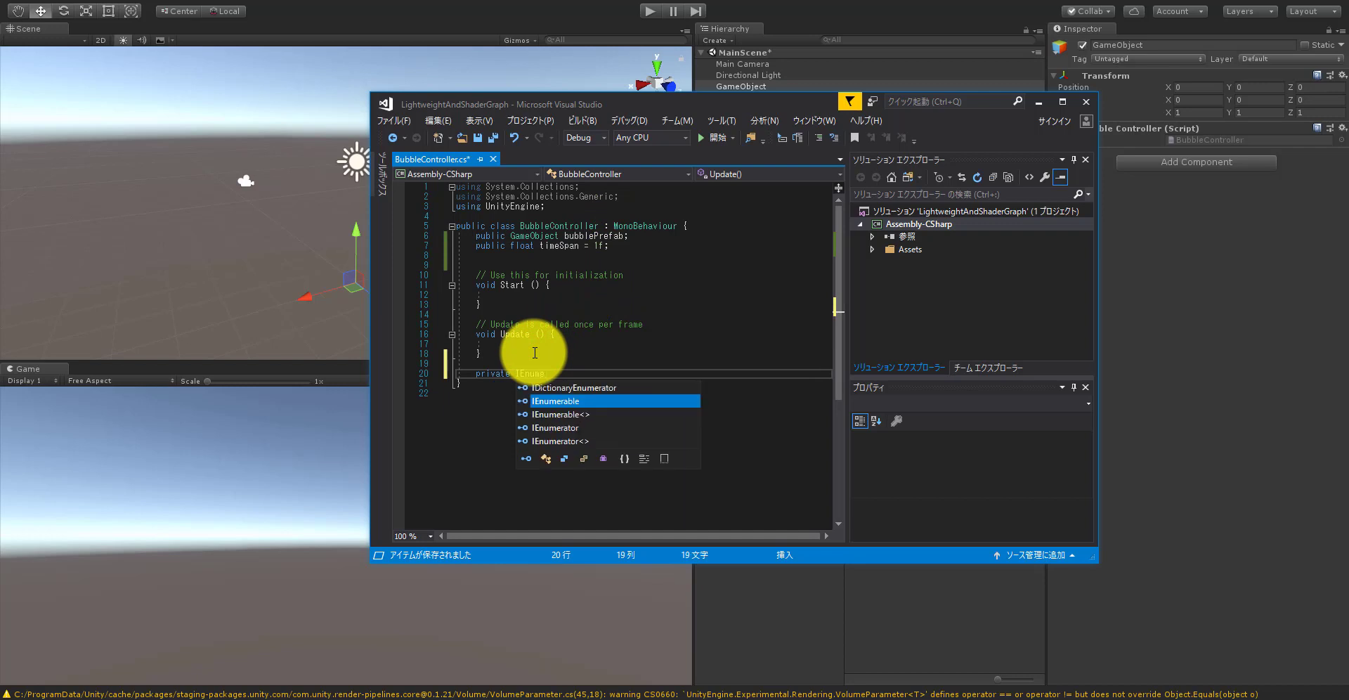
pyautogui.write('rato')
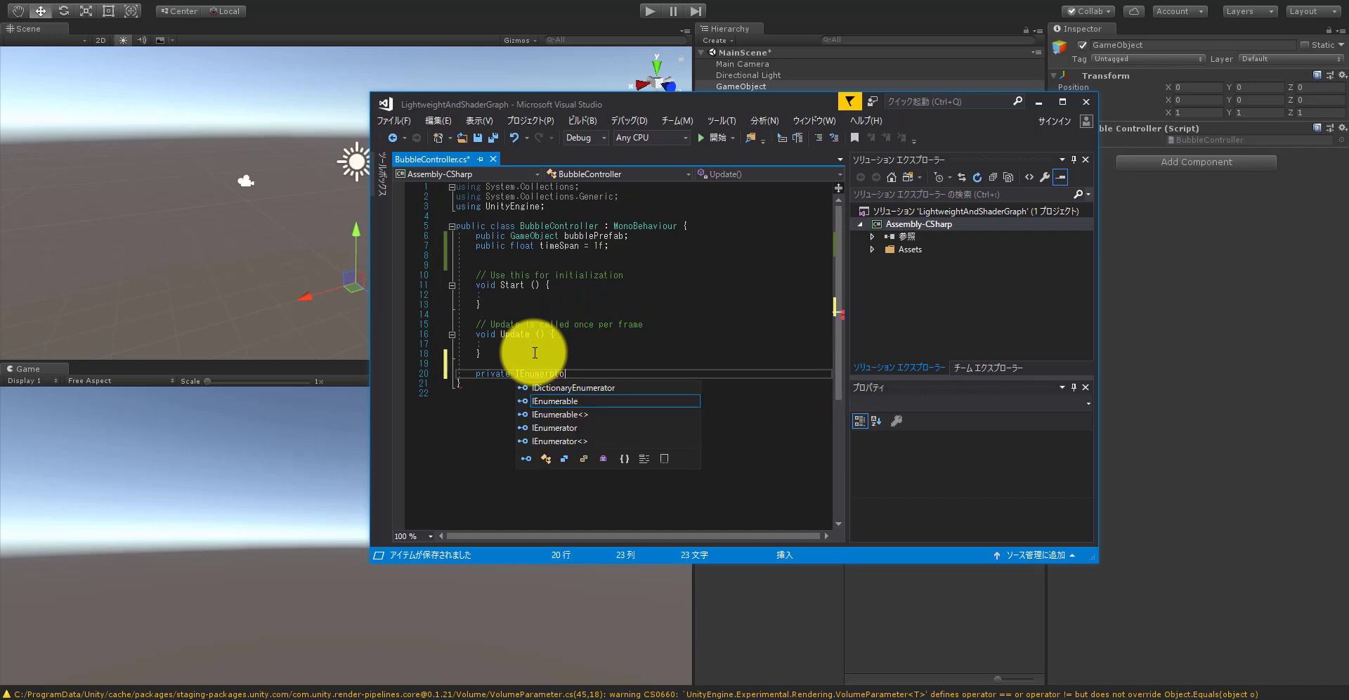
pyautogui.press('BackSpace')
pyautogui.press('BackSpace')
pyautogui.press('BackSpace')
pyautogui.write('rator ')
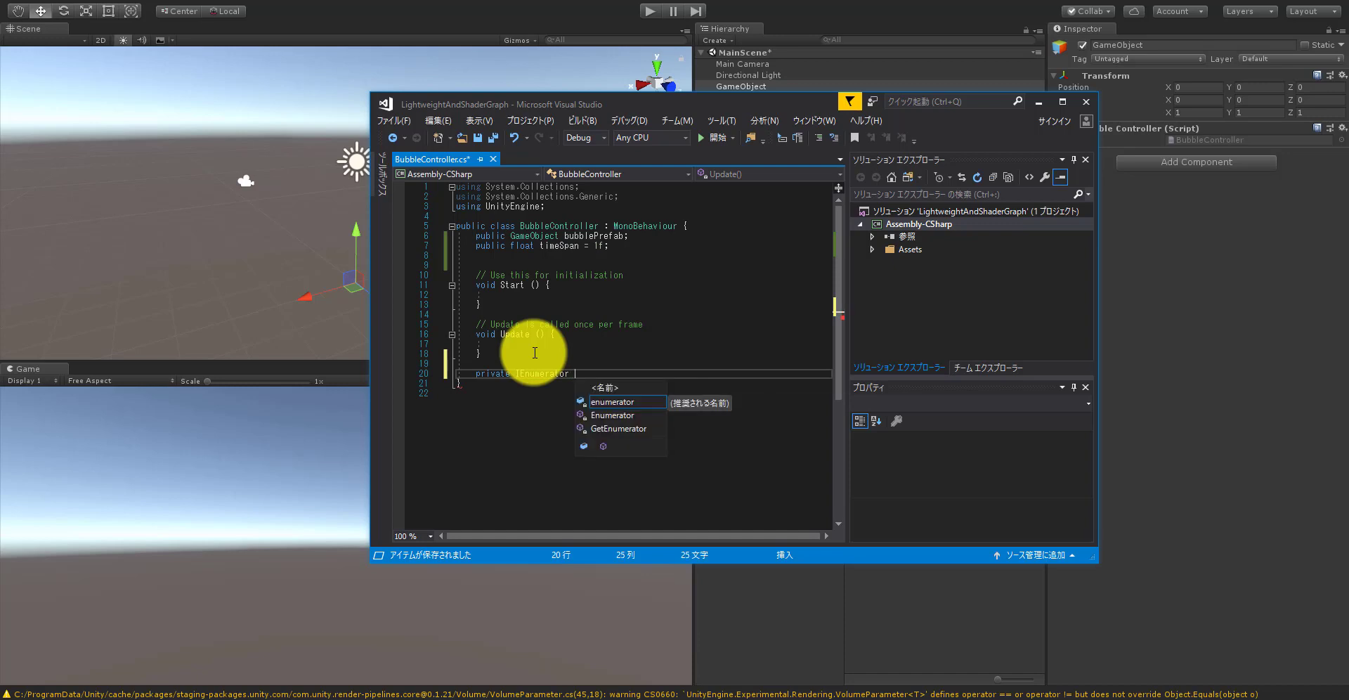
pyautogui.write('Bubb')
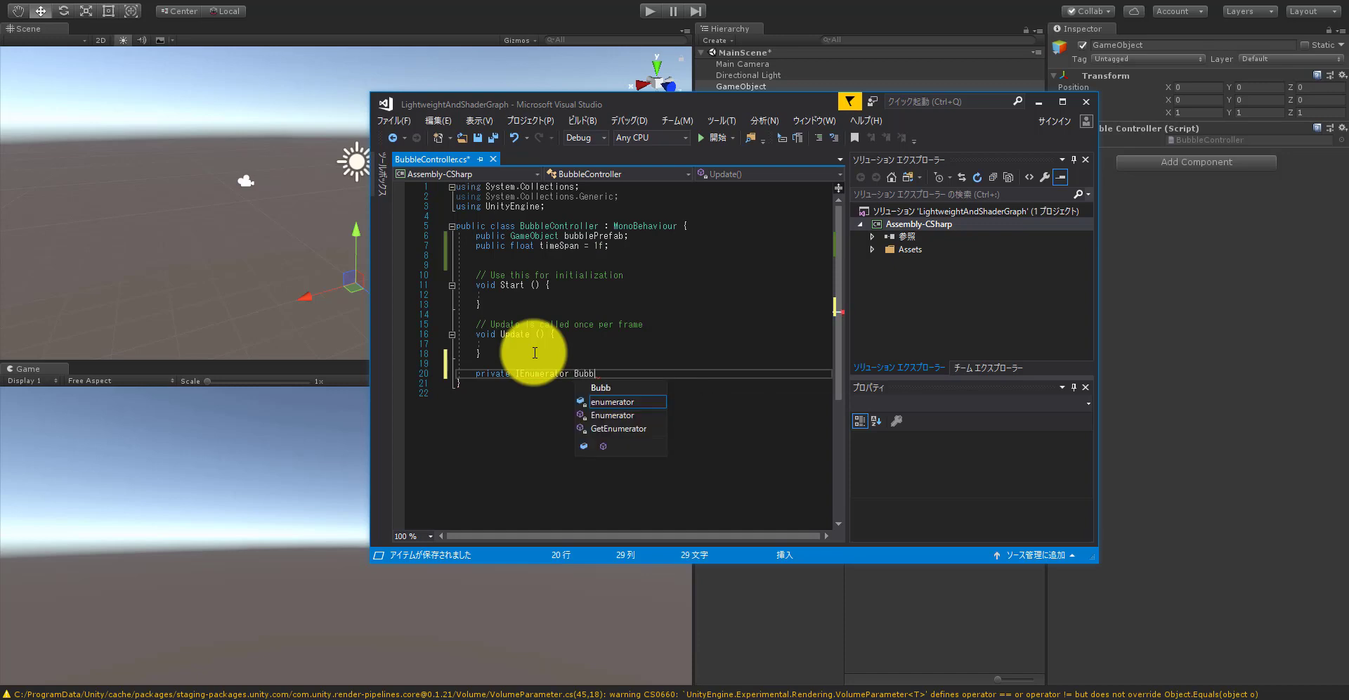
pyautogui.write('ling()')
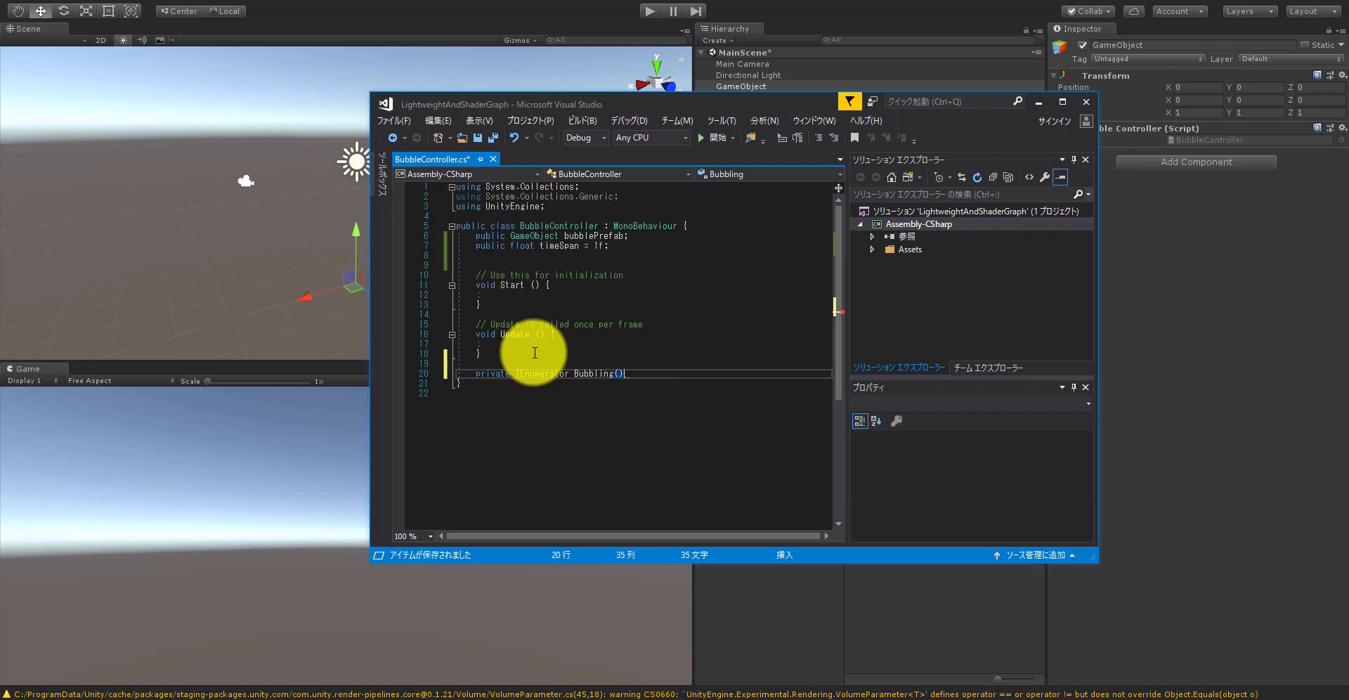
pyautogui.press('Return')
pyautogui.write('{')
pyautogui.press('Return')
pyautogui.write('}')
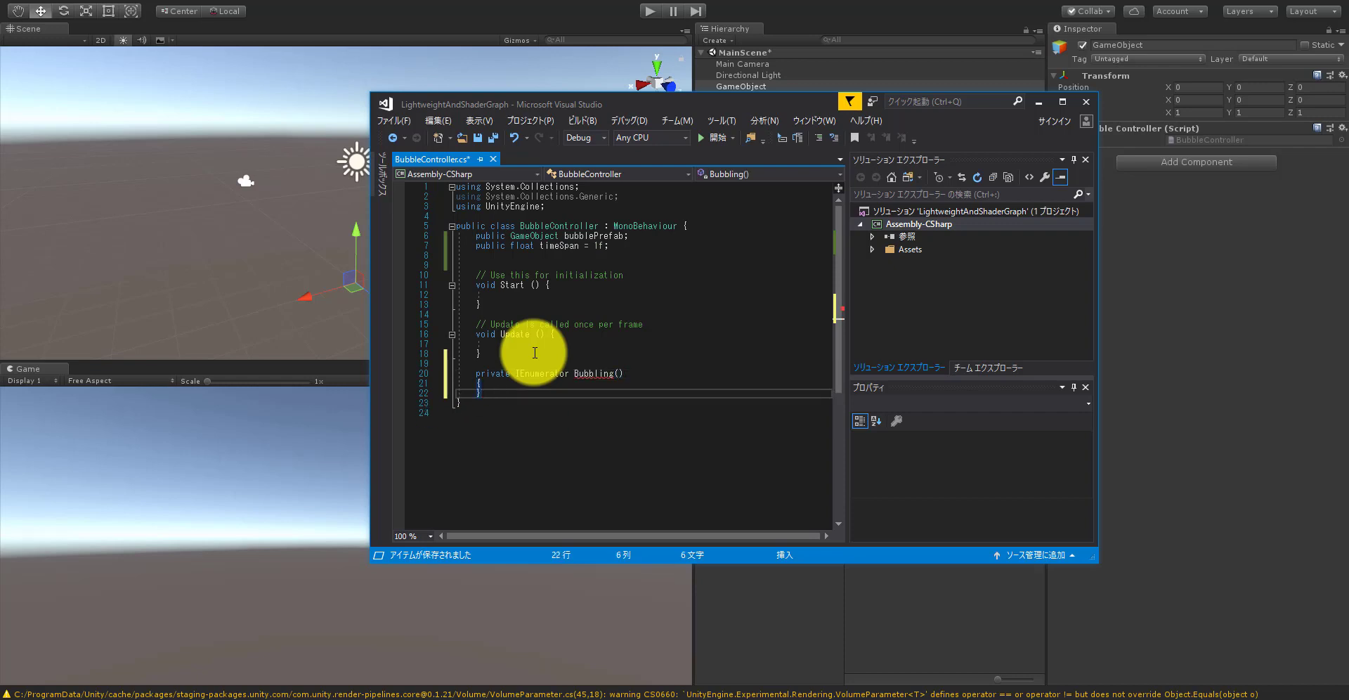
# Step: Add an empty while (true) loop inside the Bubbling method
pyautogui.press('Return')
pyautogui.press('Tab')
pyautogui.hotkey('shift', 'Tab')
pyautogui.write('while(tru')
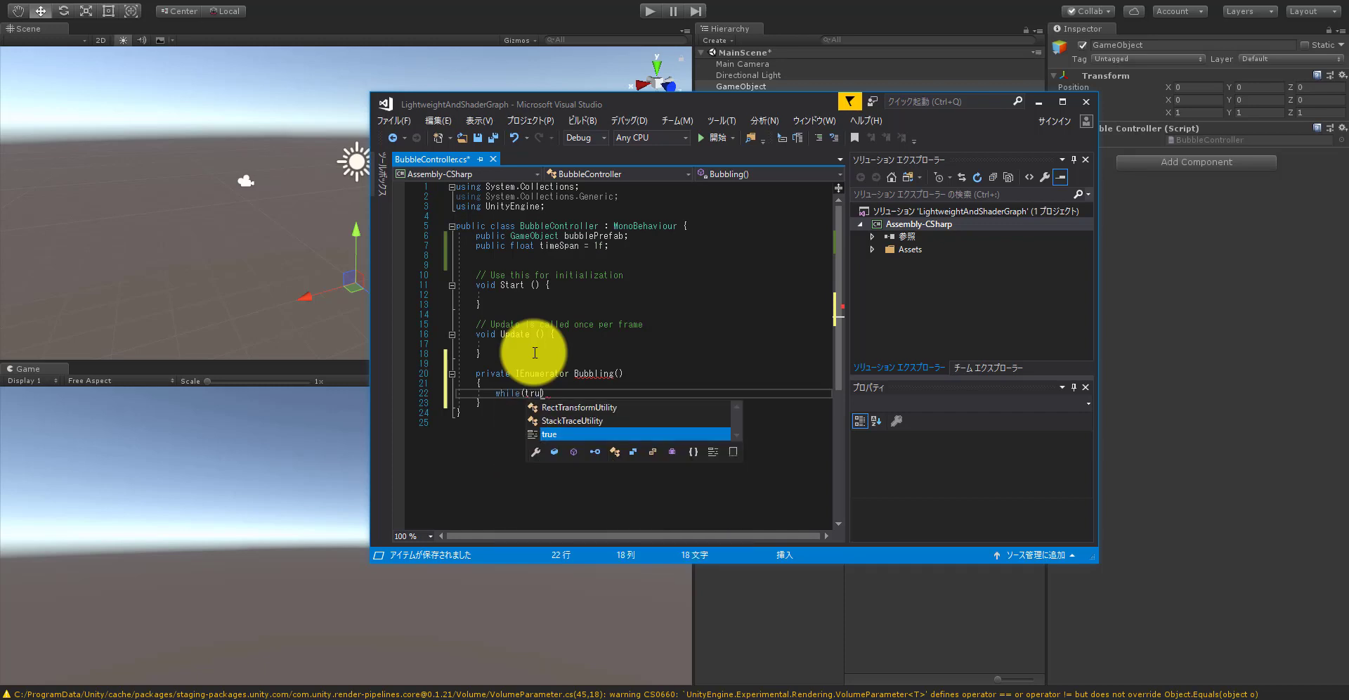
pyautogui.write('e9')
pyautogui.press('BackSpace')
pyautogui.write(') {')
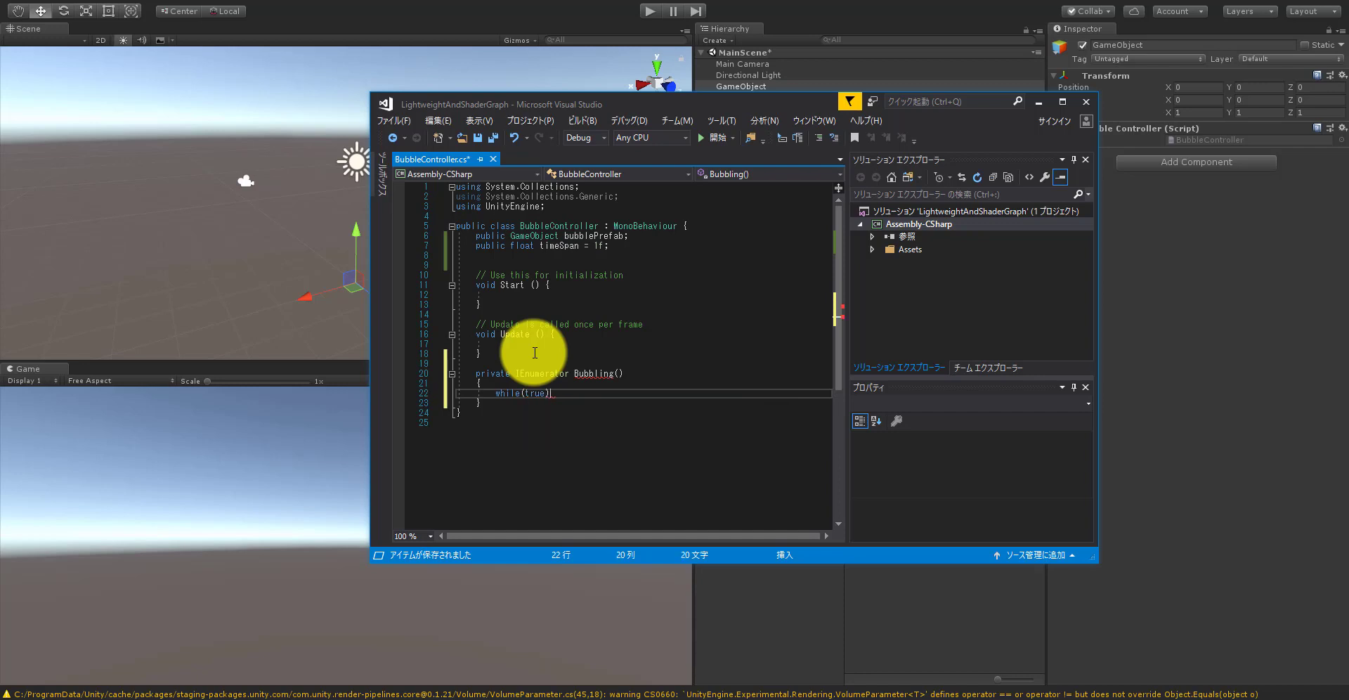
pyautogui.press('Return')
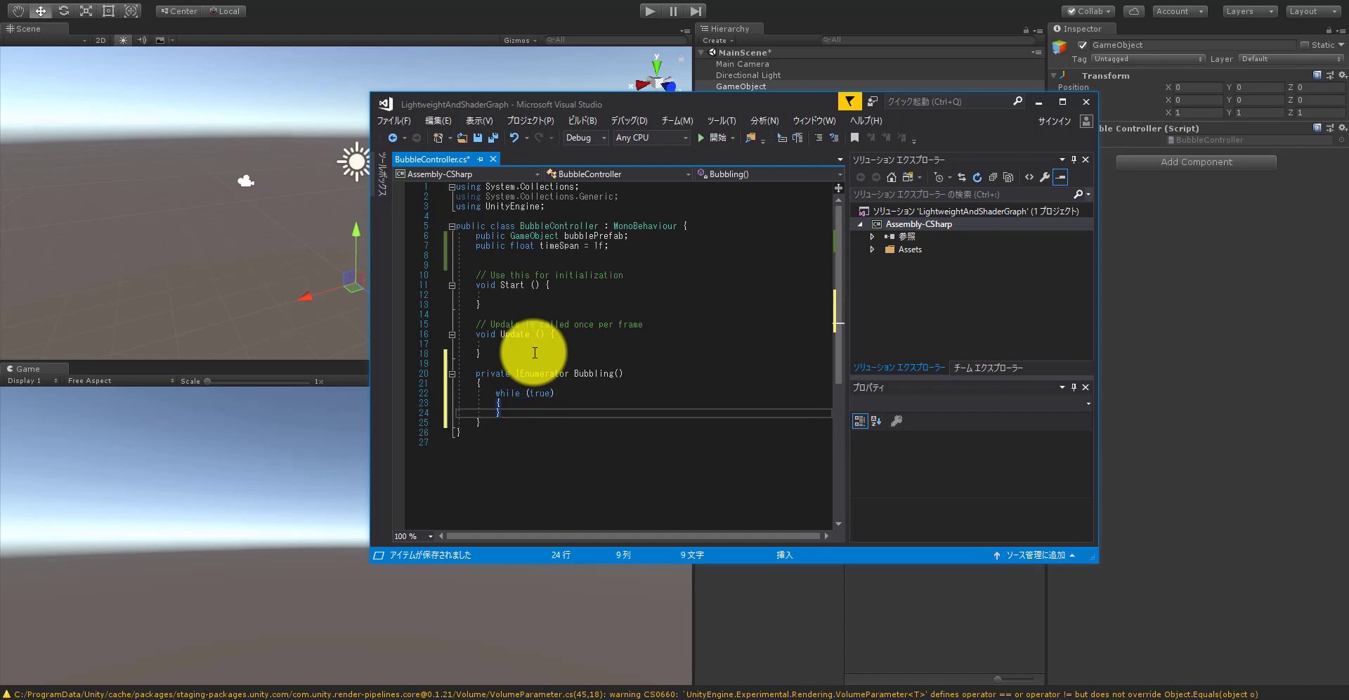
# Step: Inside the while loop, write the statement yield return new WaitForSeconds(timeSpan);
pyautogui.press('Return')
pyautogui.press('Tab')
pyautogui.write('yiel')
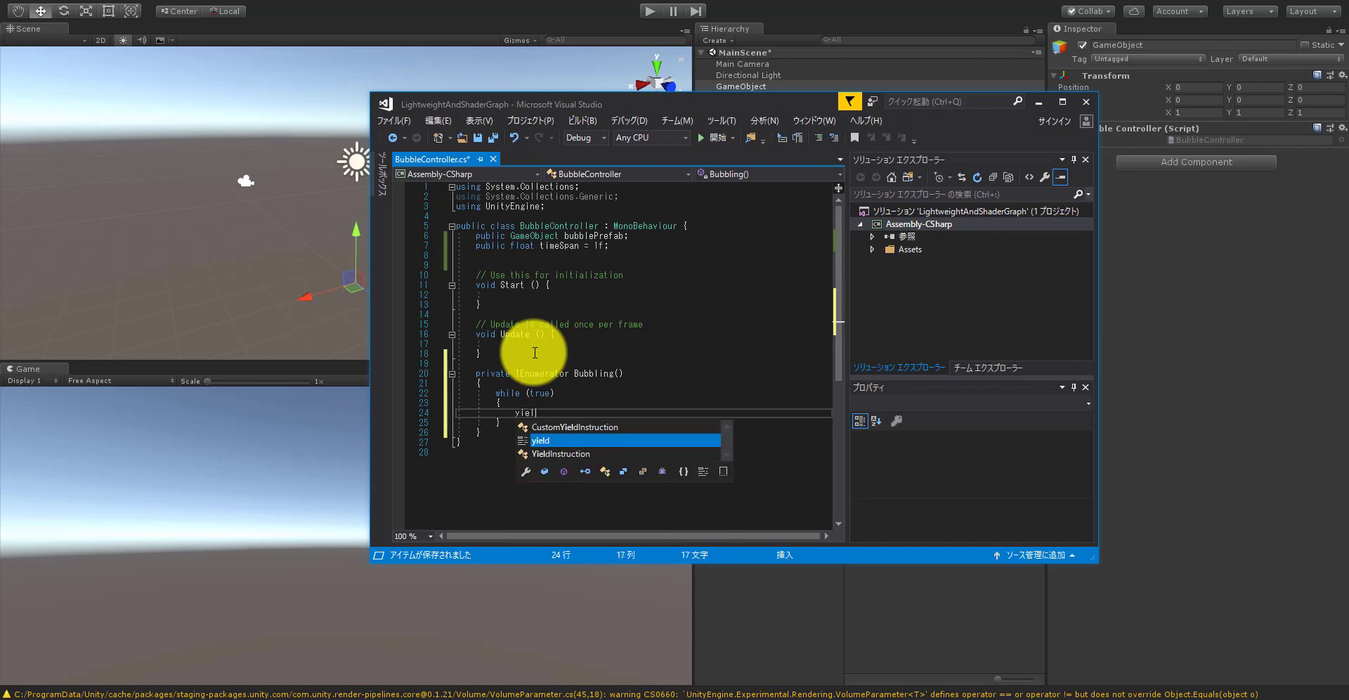
pyautogui.write('d reutnr')
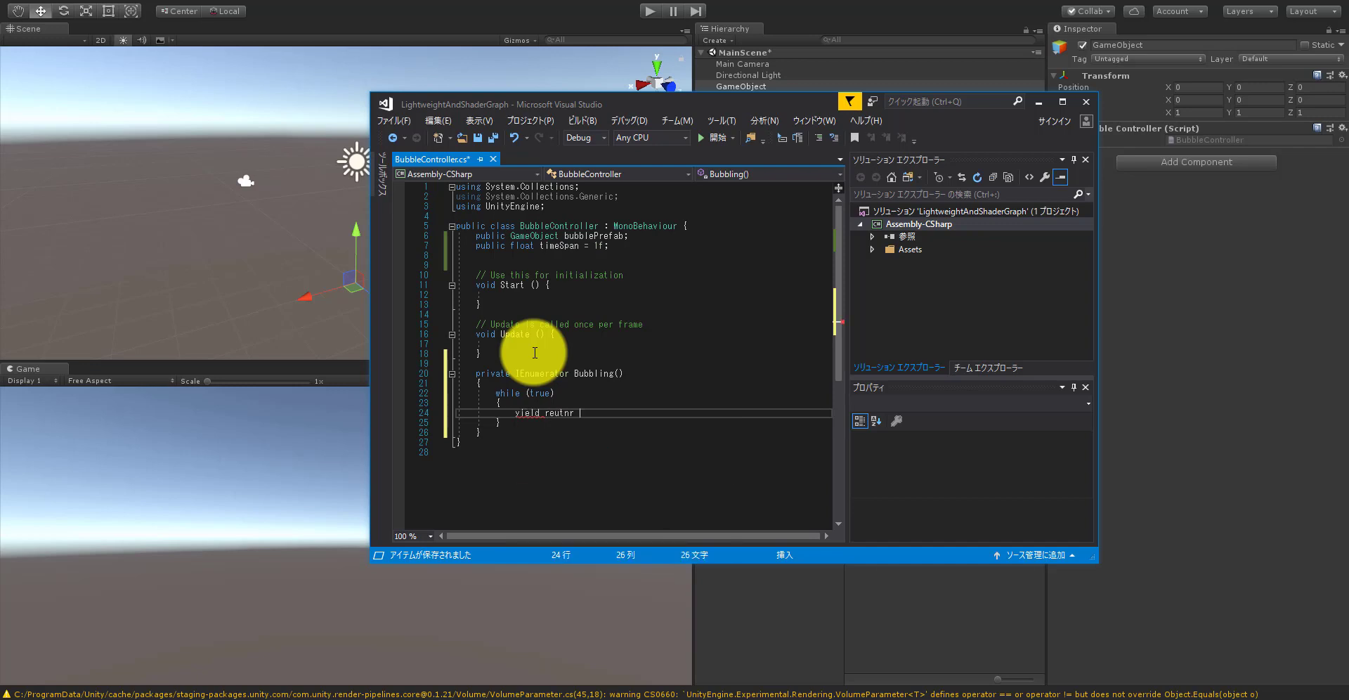
pyautogui.press('BackSpace')
pyautogui.press('BackSpace')
pyautogui.press('BackSpace')
pyautogui.press('BackSpace')
pyautogui.press('BackSpace')
pyautogui.press('BackSpace')
pyautogui.press('BackSpace')
pyautogui.write('returne')
pyautogui.press('BackSpace')
pyautogui.press('BackSpace')
pyautogui.write('new Wai')
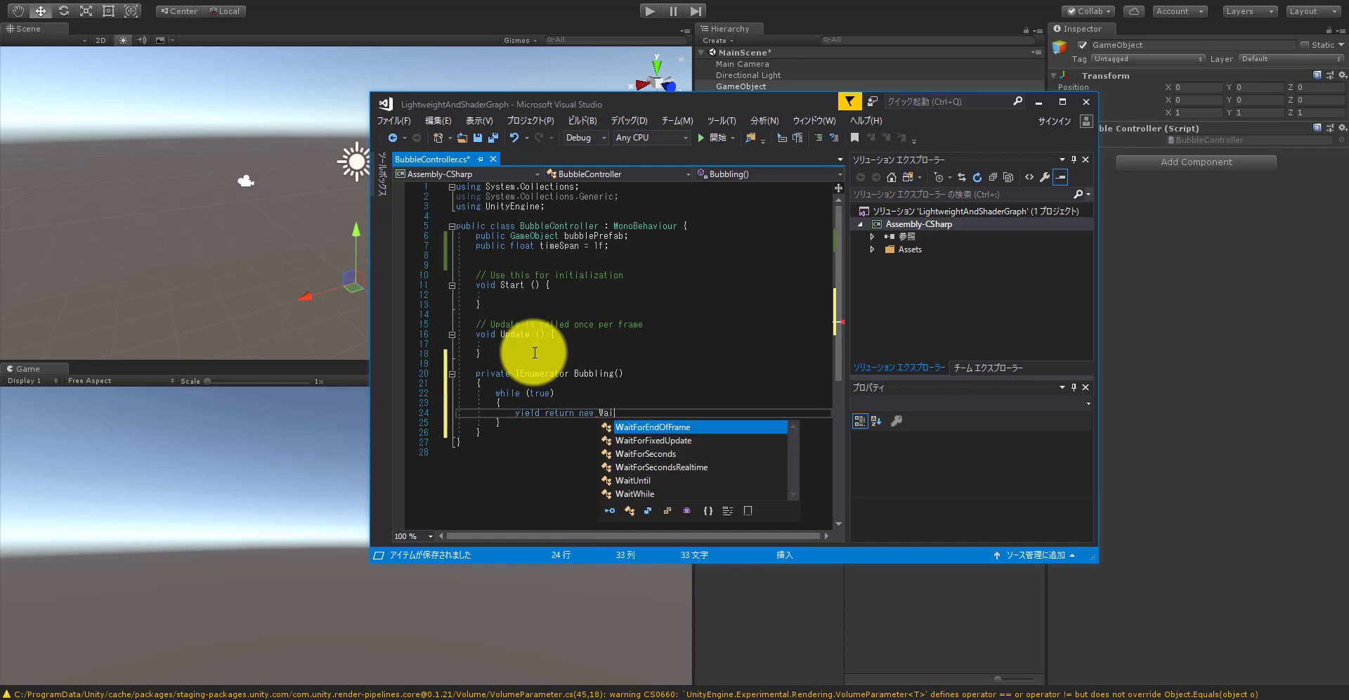
pyautogui.write('tForS')
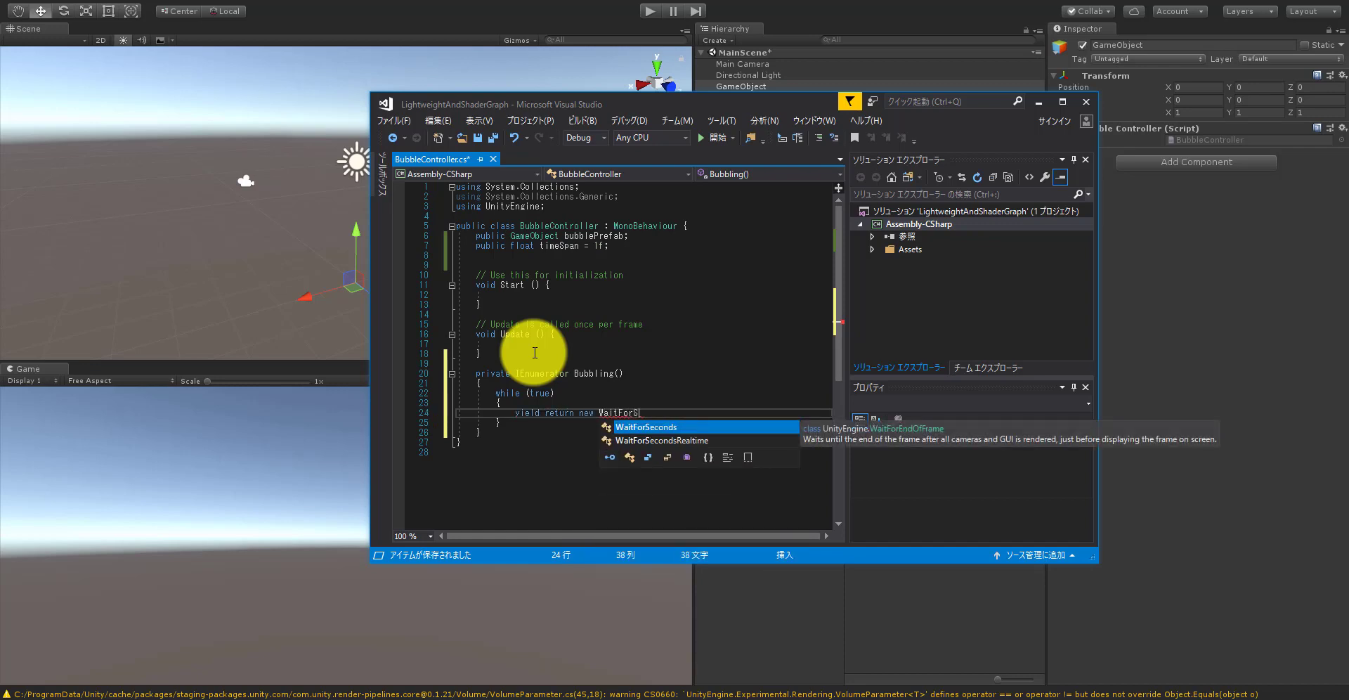
pyautogui.press('Tab')
pyautogui.write('(')
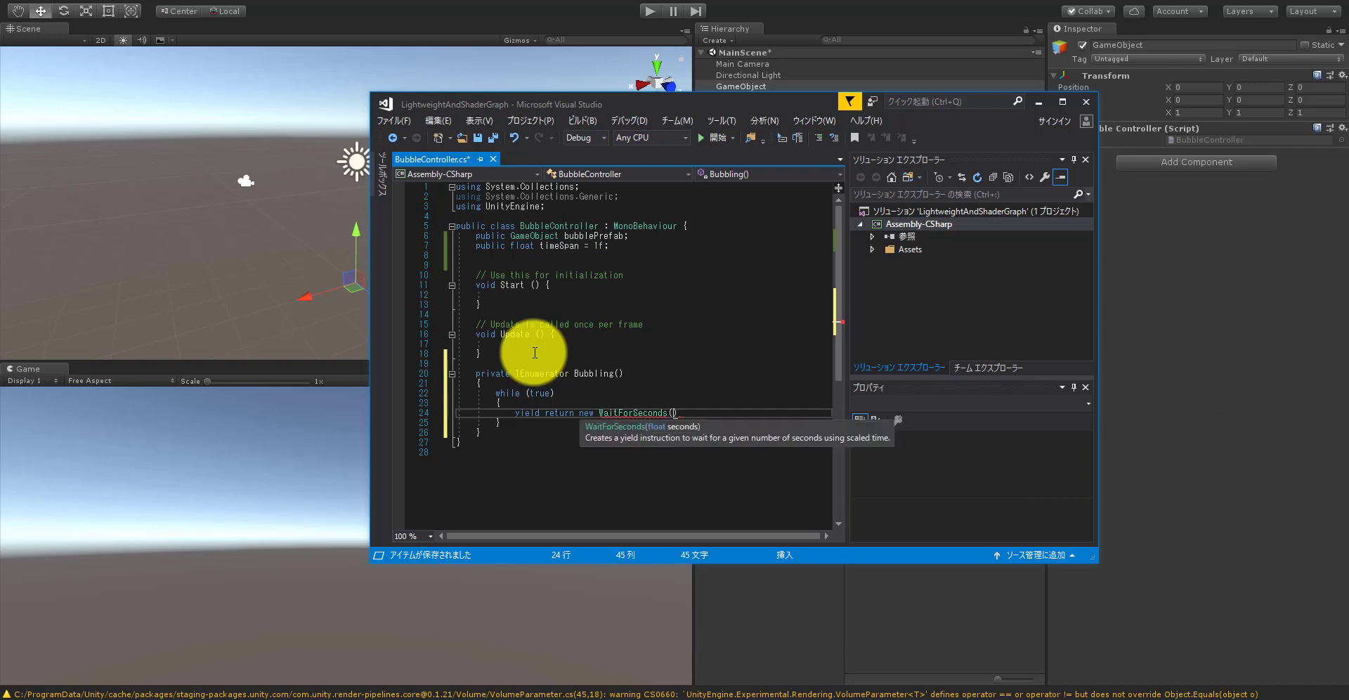
pyautogui.write('timeSpan);')
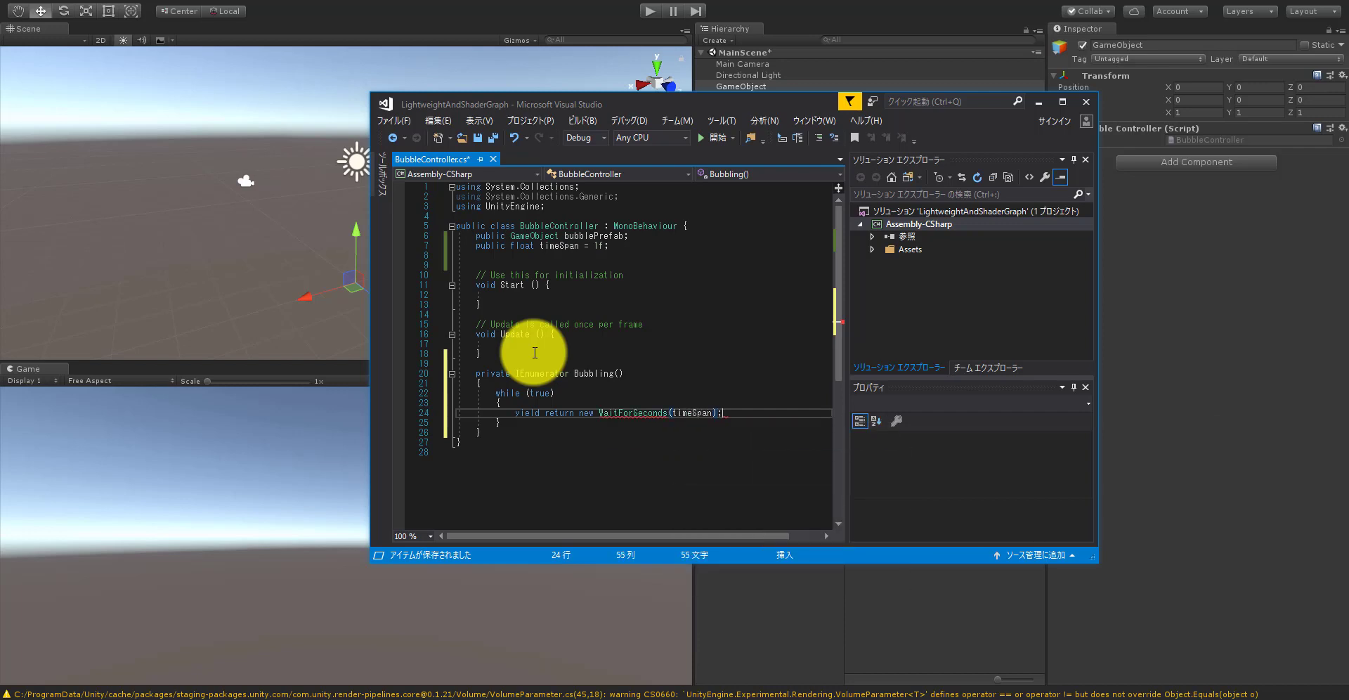
# Step: Below the yield statement in the while loop, write GameObject bubbleInstance = (GameObject)Instantiate(bubblePrefab);
pyautogui.press('Return')
pyautogui.press('Return')
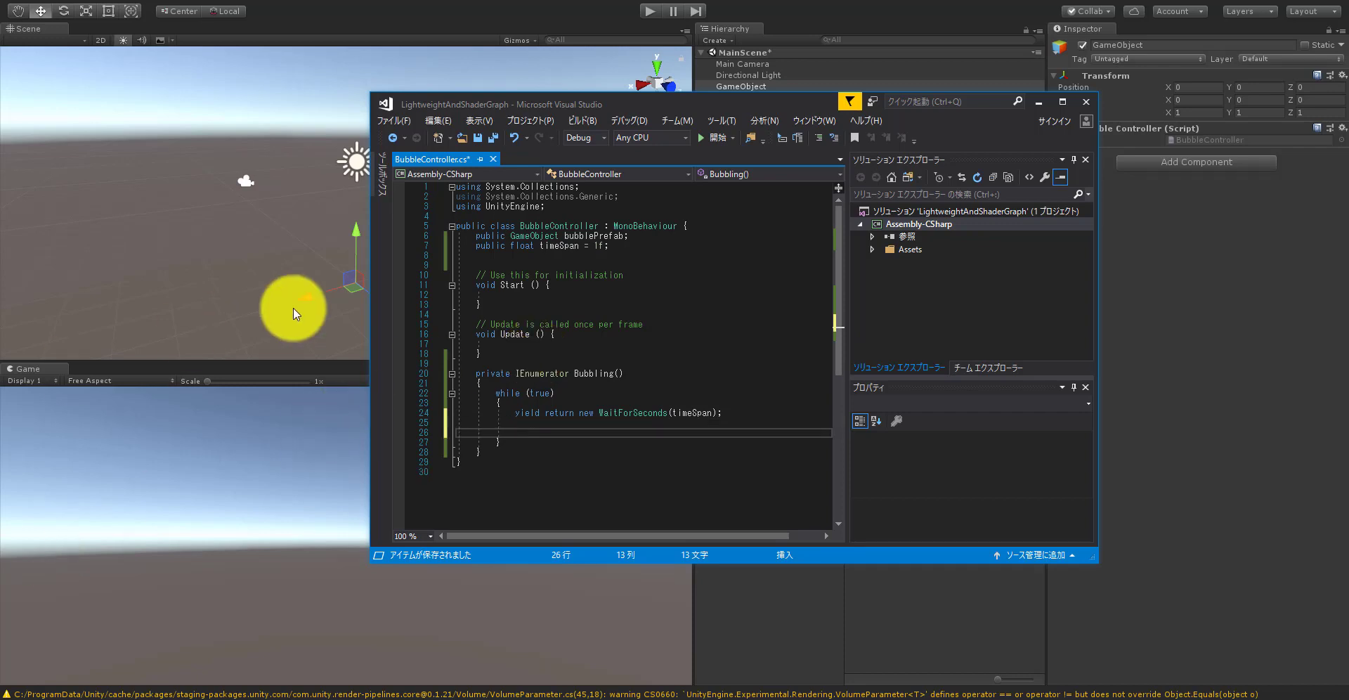
pyautogui.click(536, 432)
pyautogui.write('Game')
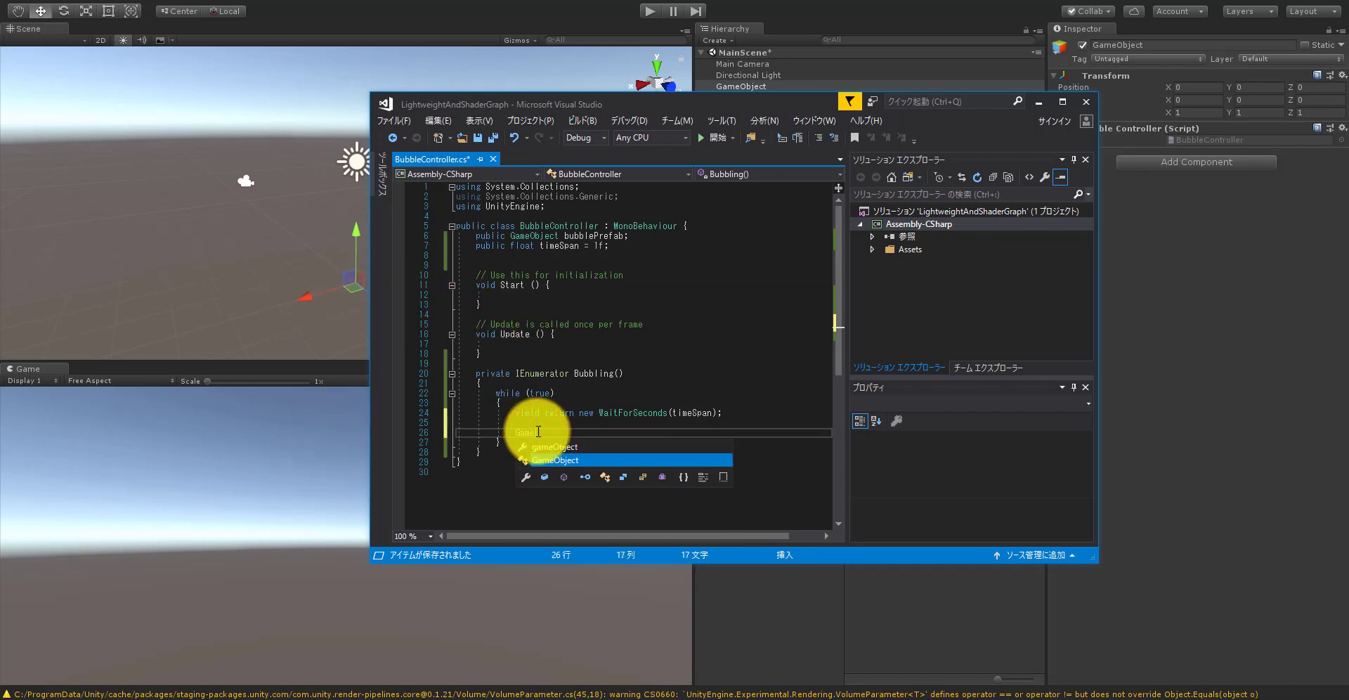
pyautogui.write('Object u')
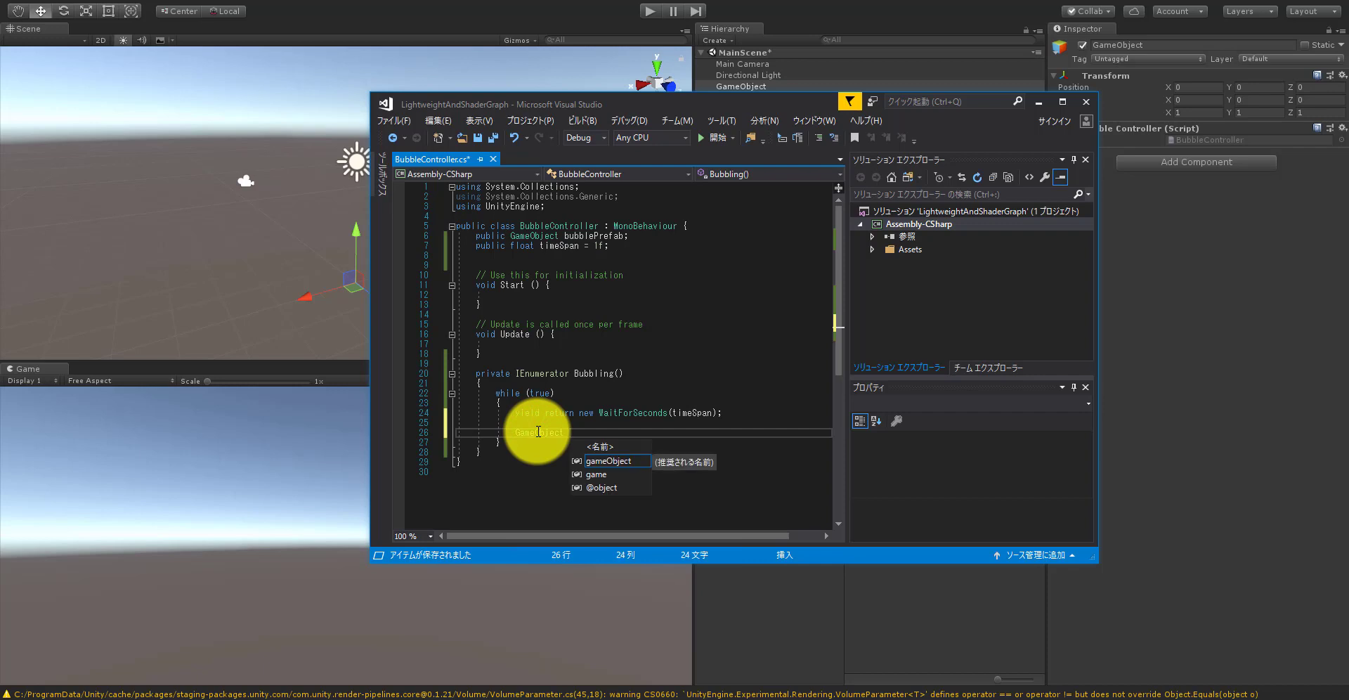
pyautogui.press('BackSpace')
pyautogui.press('BackSpace')
pyautogui.write('bu')
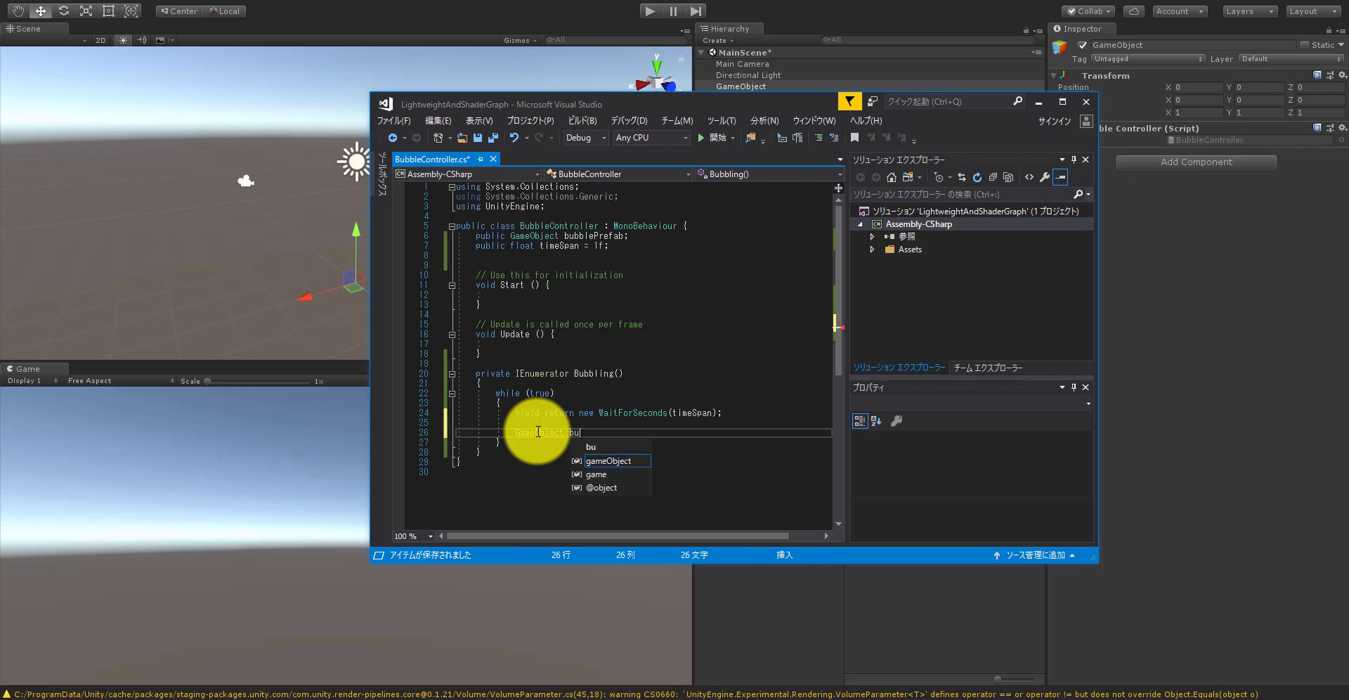
pyautogui.write('bbleInstance ')
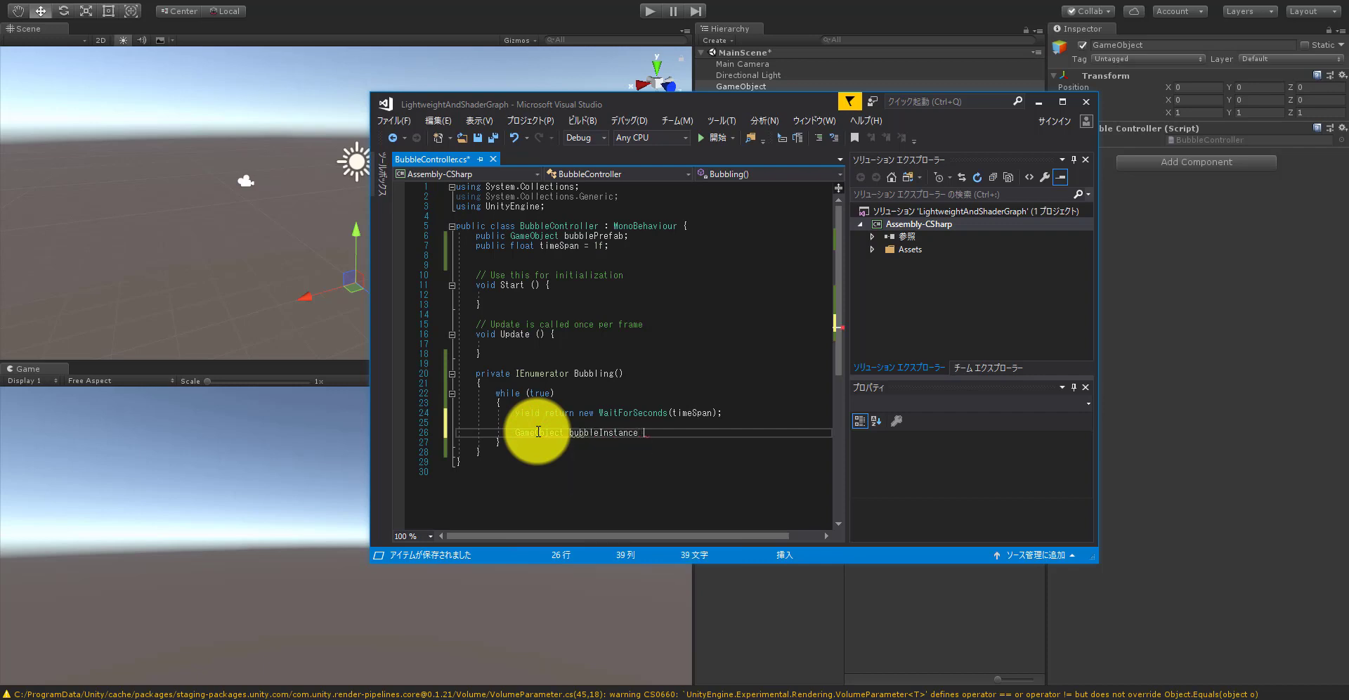
pyautogui.write('= (GameOb')
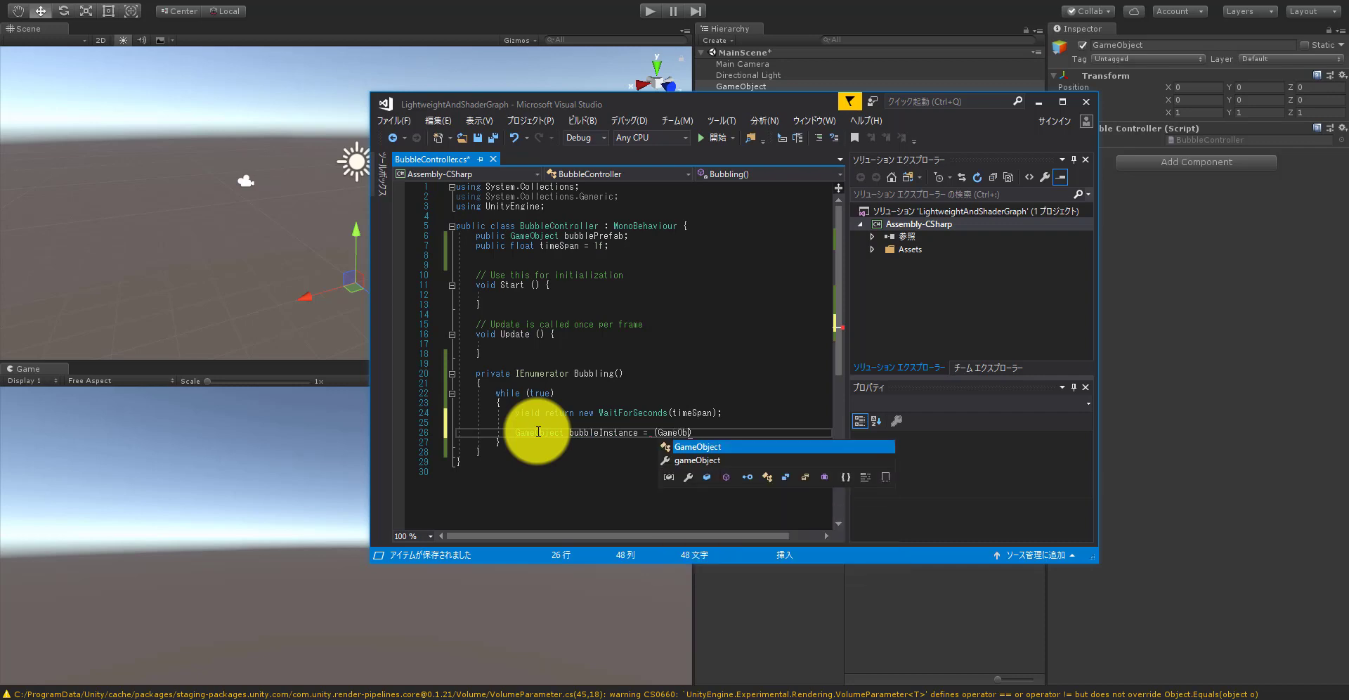
pyautogui.write('ject)In')
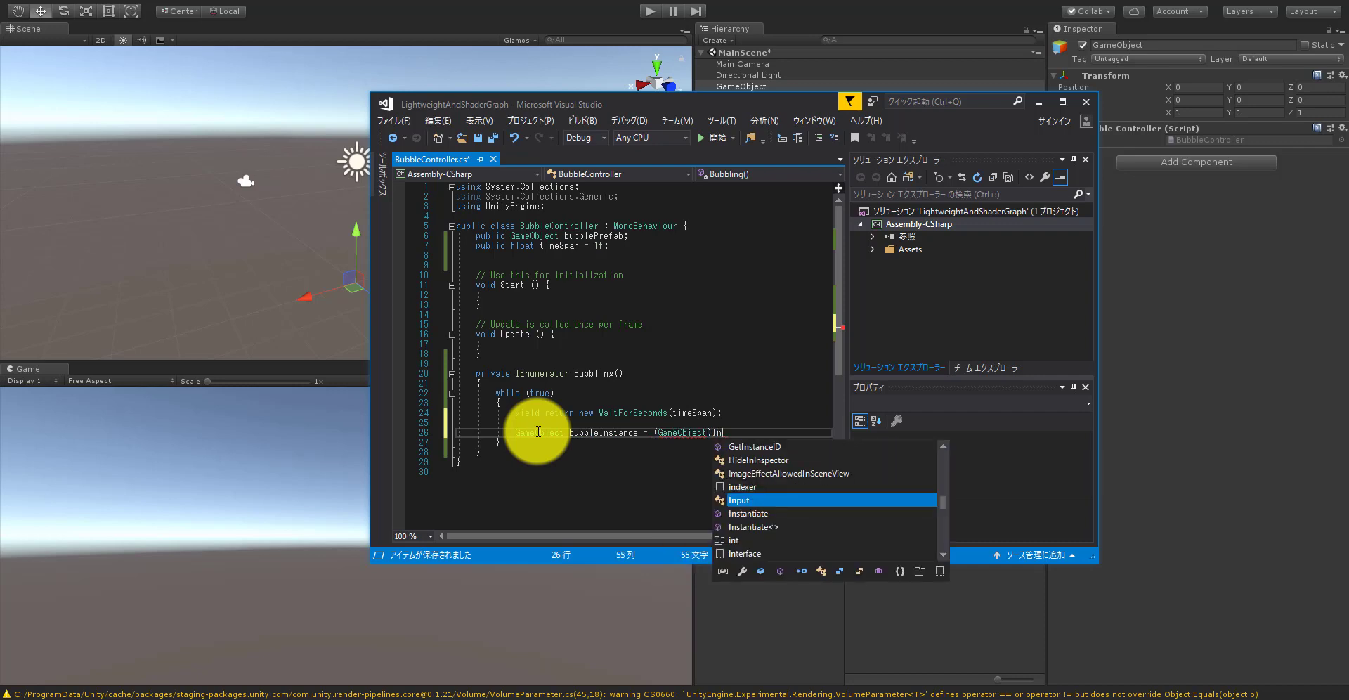
pyautogui.write('stantiate (bubbleP')
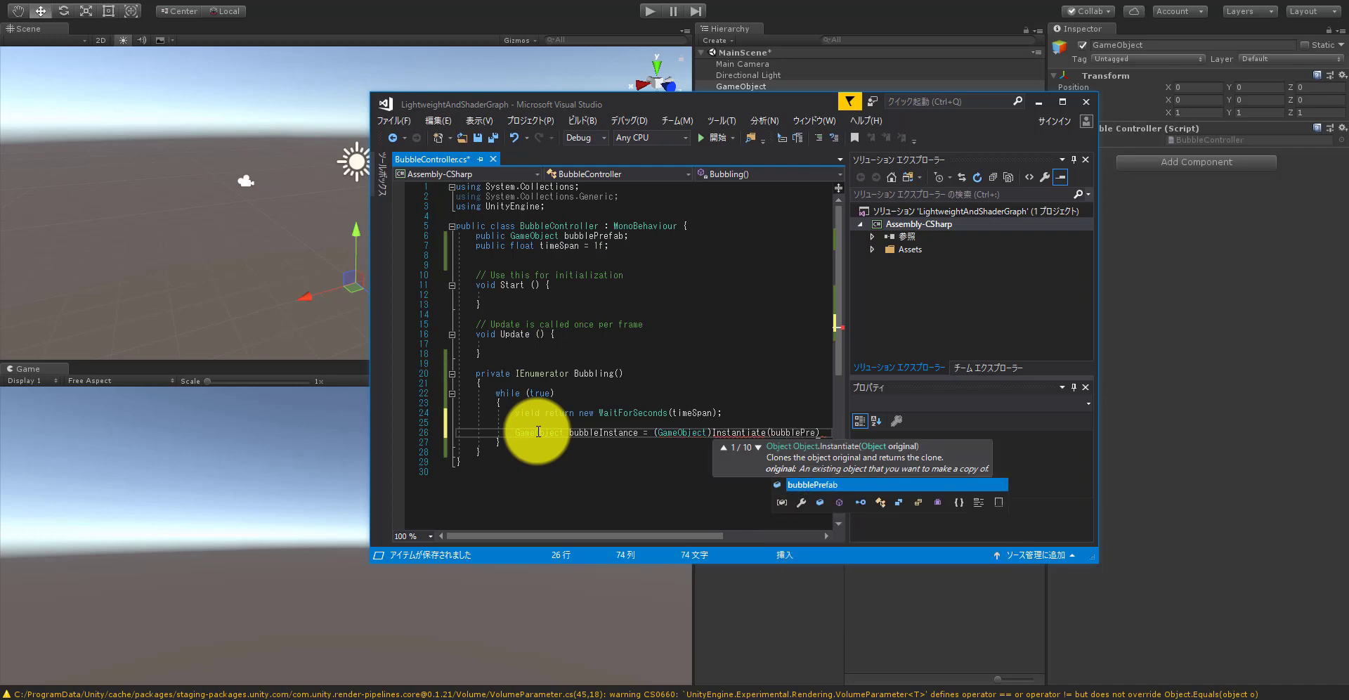
pyautogui.write('refab);')
# Step: On the line below the instantiation, begin assigning a new Vector3 to bubbleInstance.transform.position
pyautogui.press('Return')
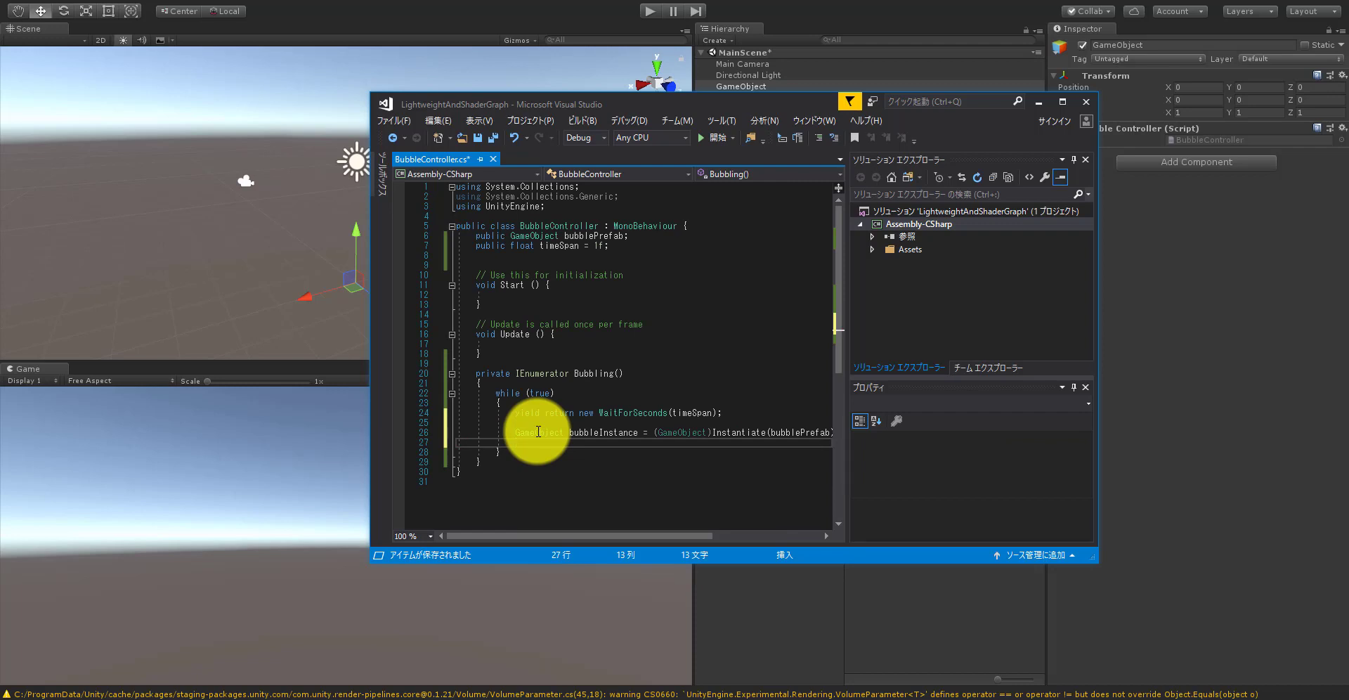
pyautogui.write('bubbleIn')
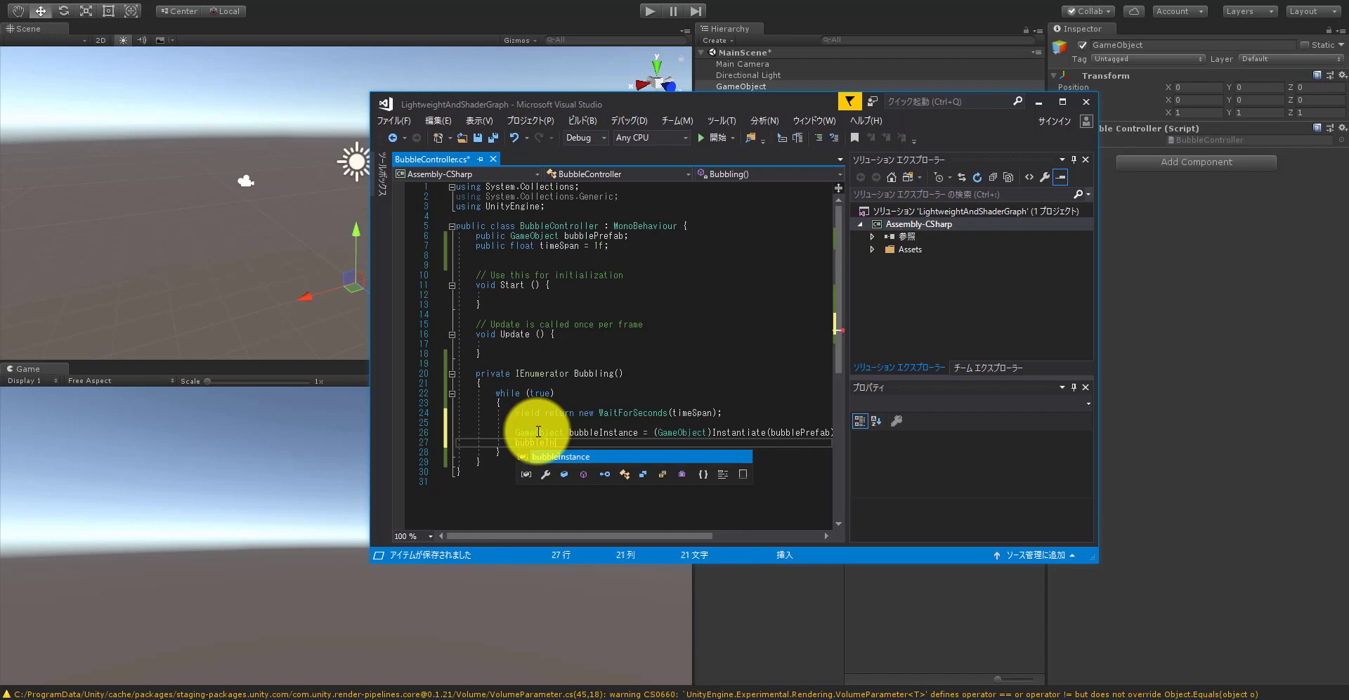
pyautogui.press('Tab')
pyautogui.write('.t')
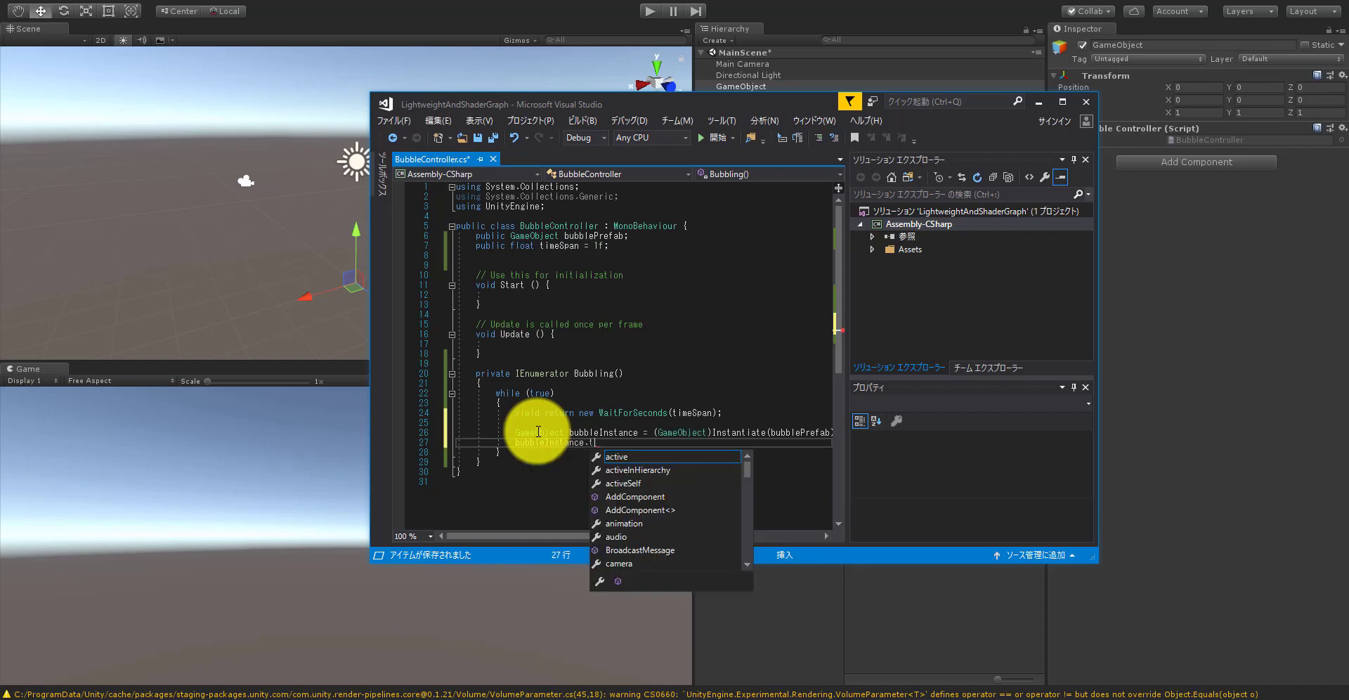
pyautogui.write('ransform.posi')
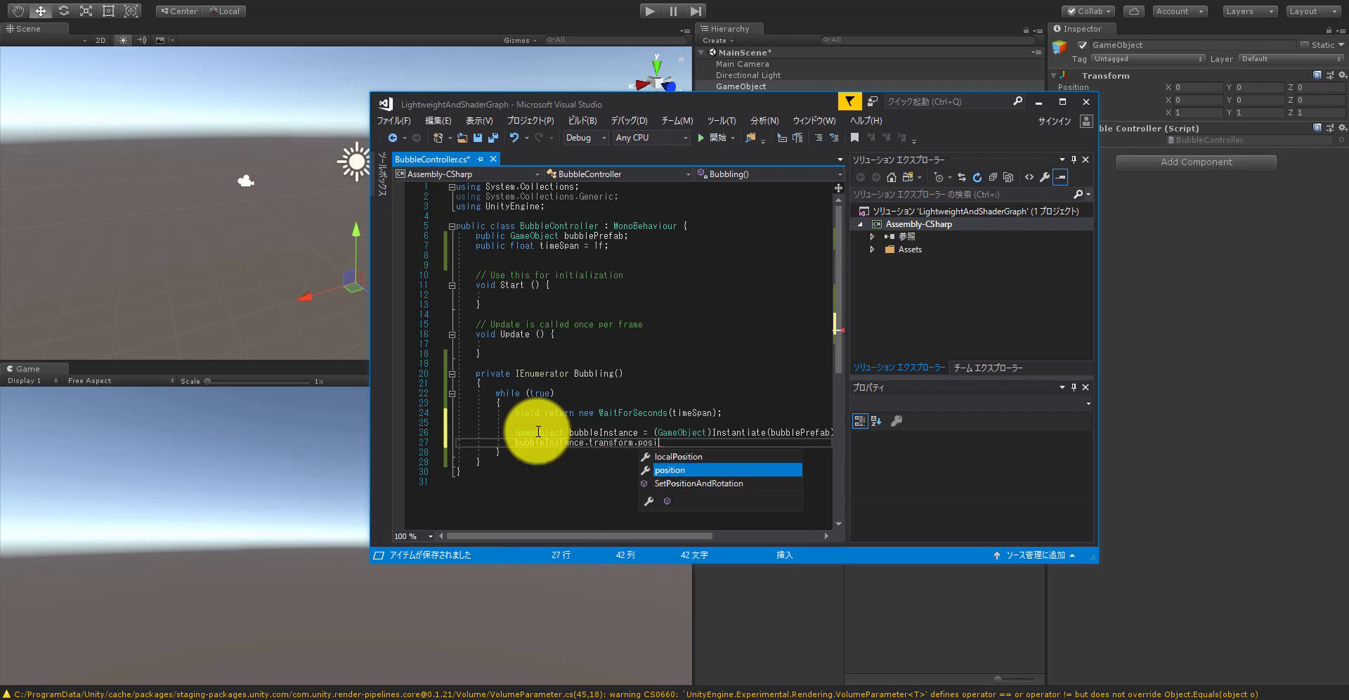
pyautogui.write('tion ')
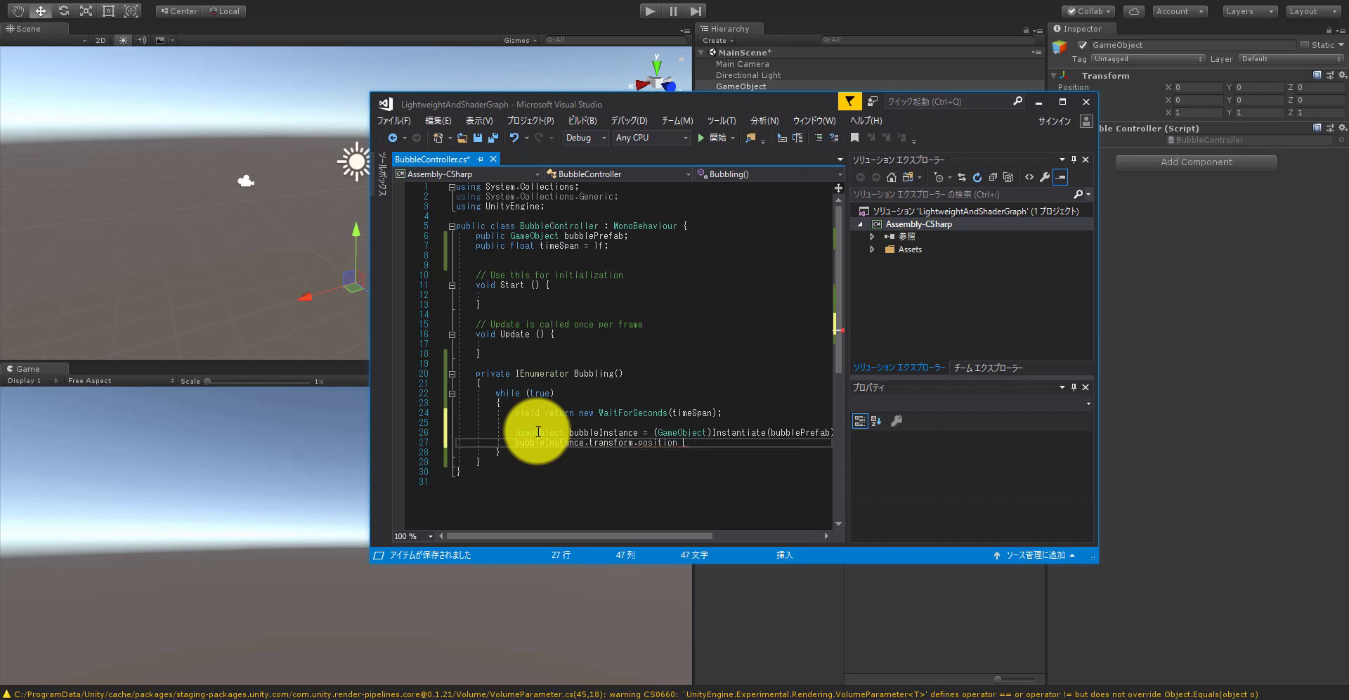
pyautogui.write('= new V')
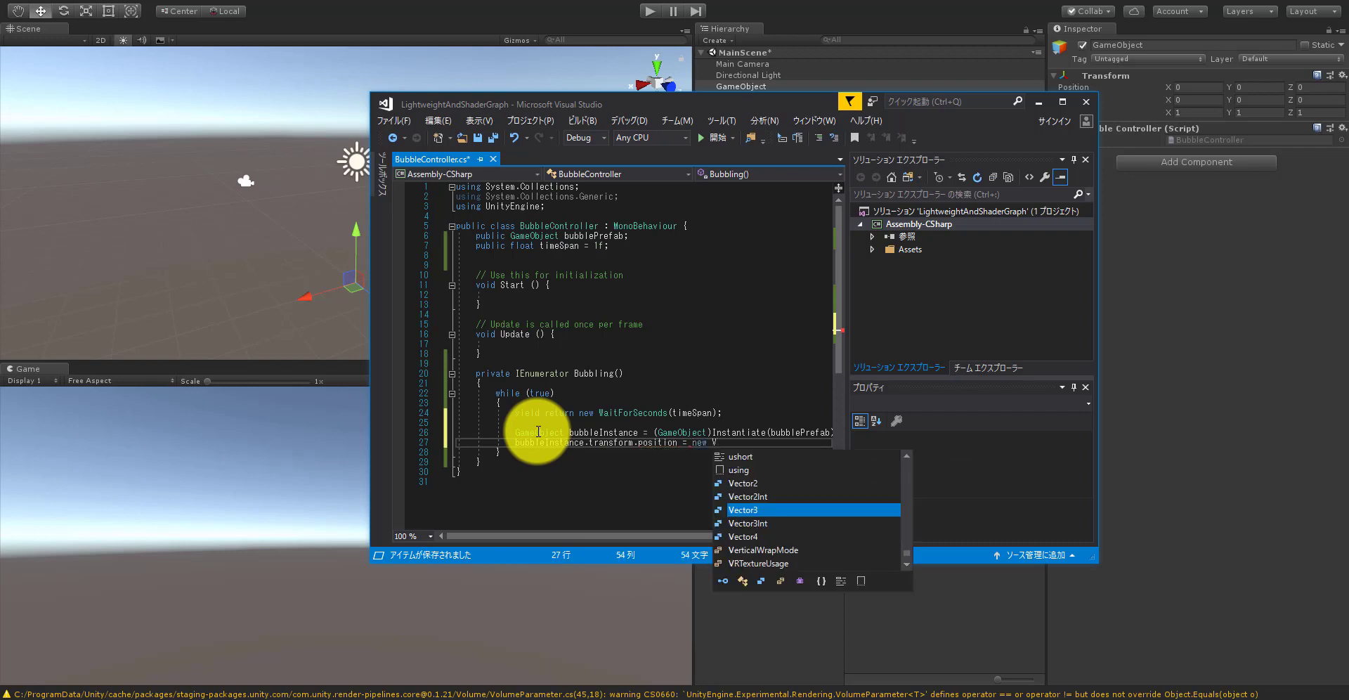
pyautogui.write('ector3(')
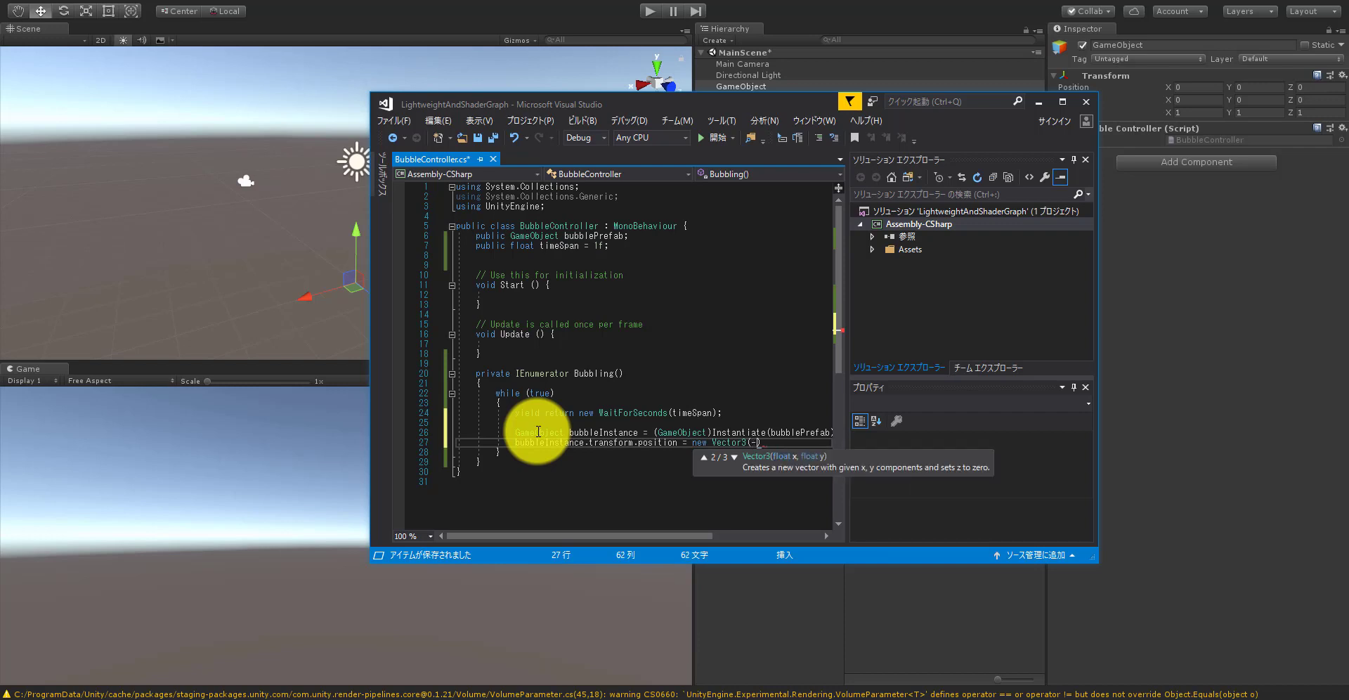
# Step: Enter Random.RandomRange(-5f, 5f) as the Vector3's x argument and 0 as its y argument
pyautogui.write('Ra')
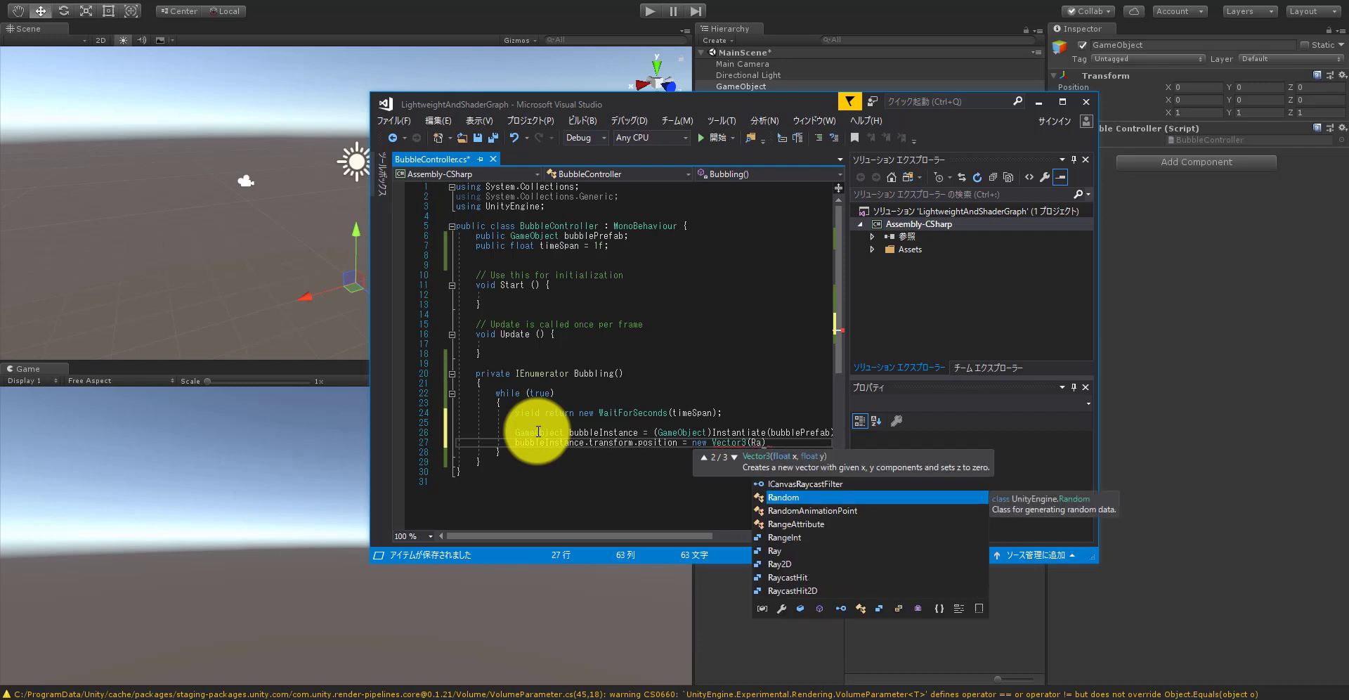
pyautogui.write('ndom.Ran')
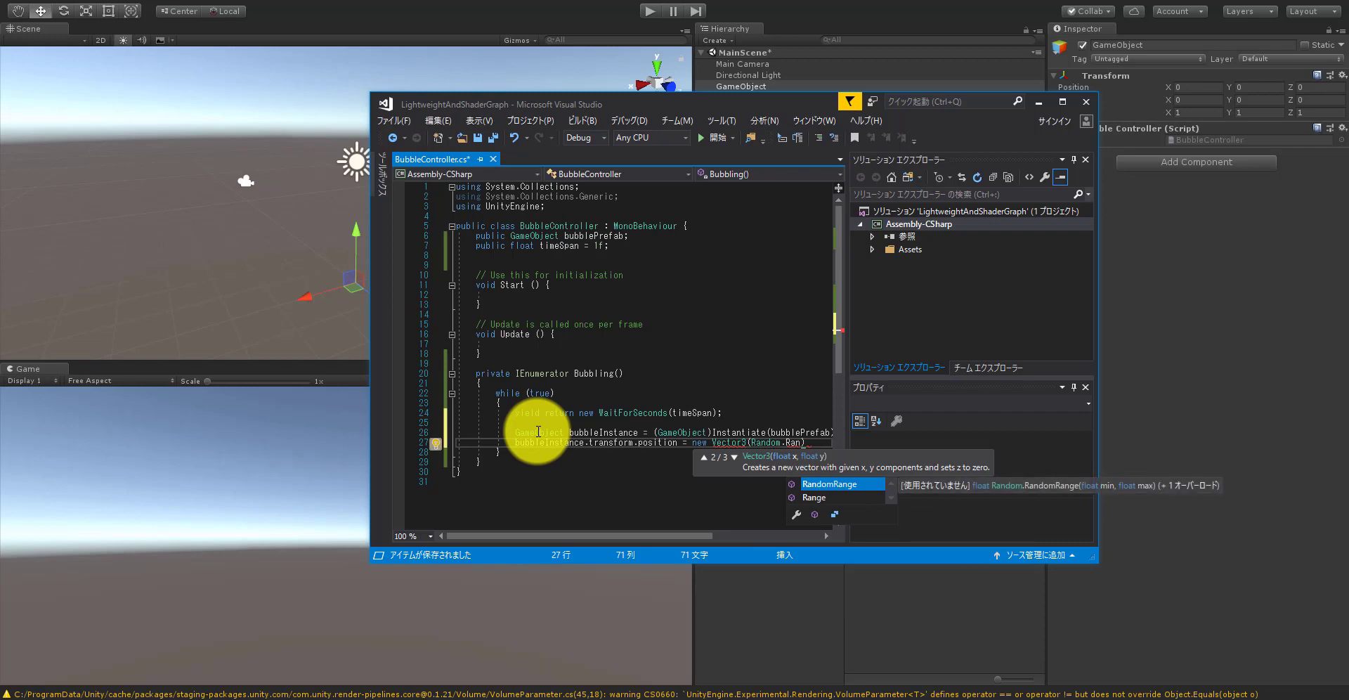
pyautogui.press('Down')
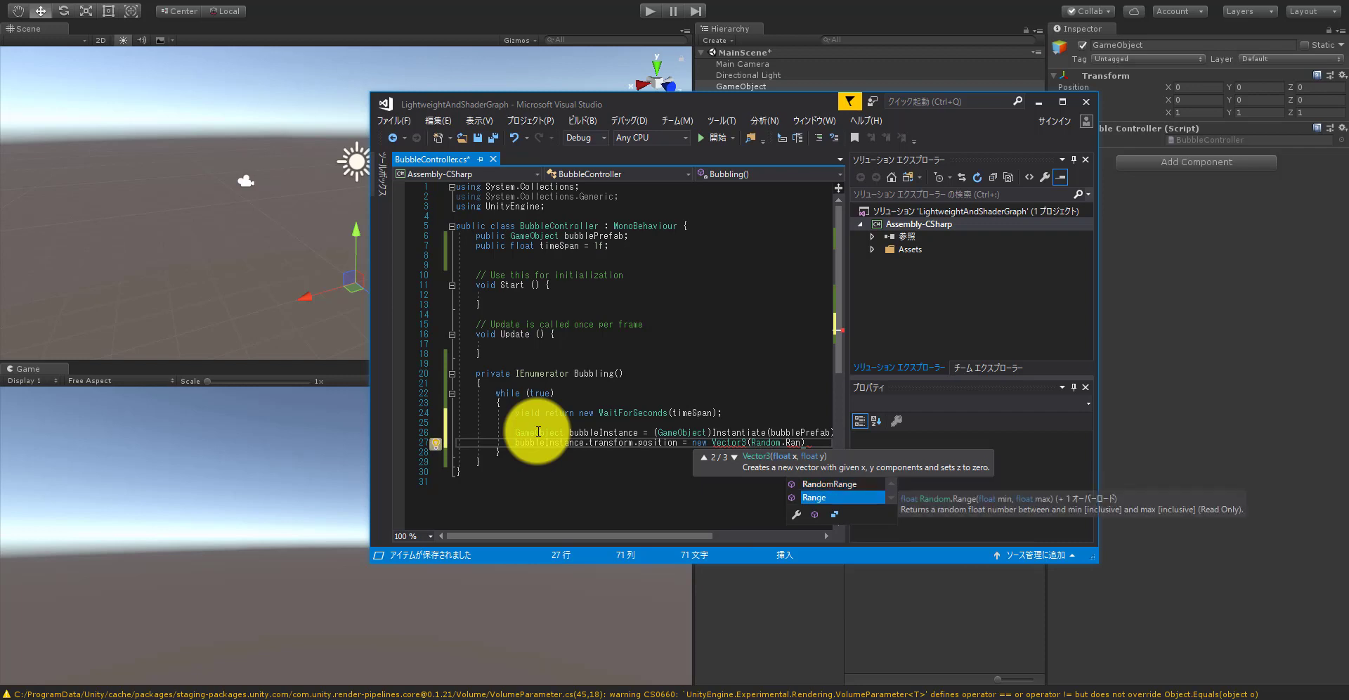
pyautogui.press('Up')
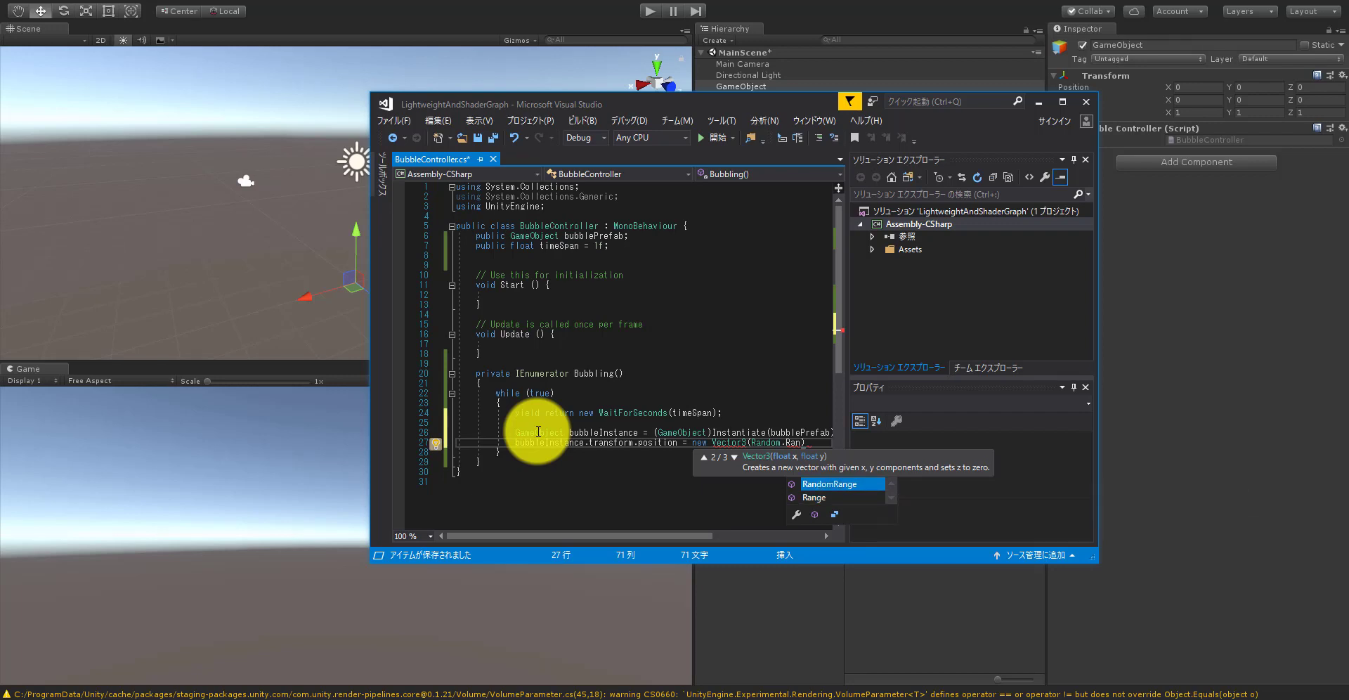
pyautogui.press('Tab')
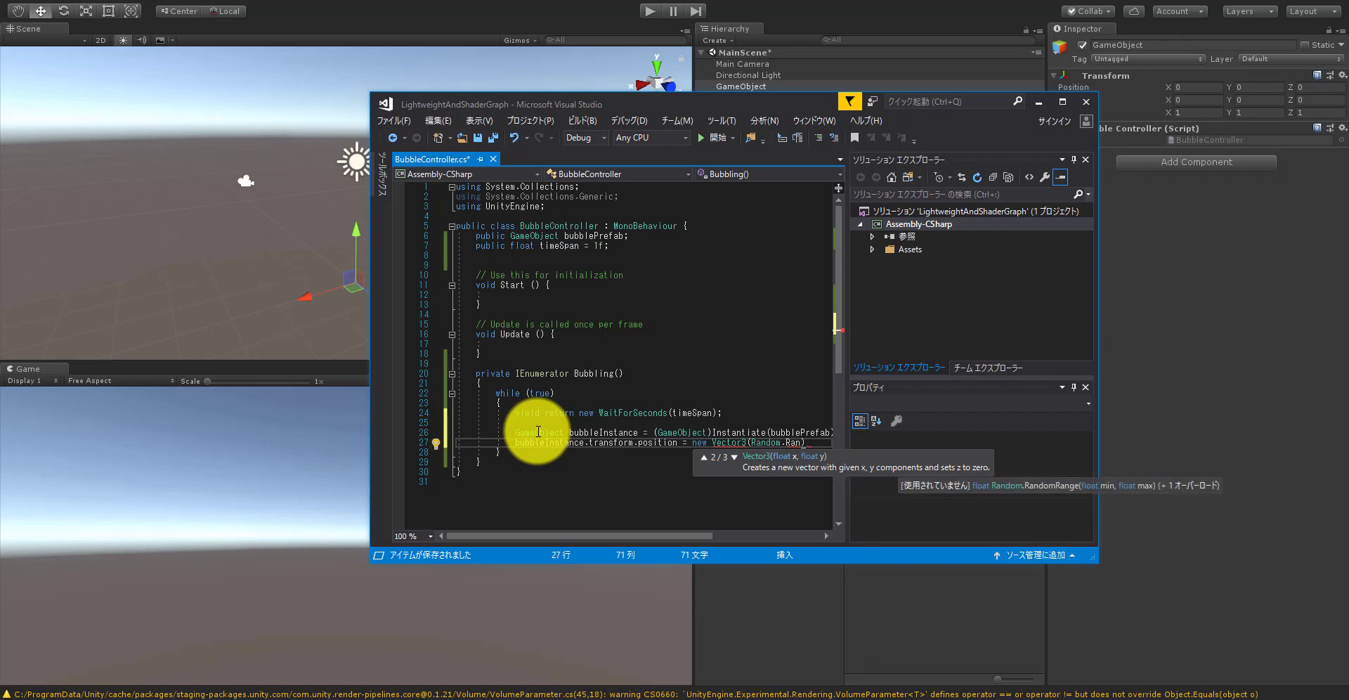
pyautogui.write('(-5')
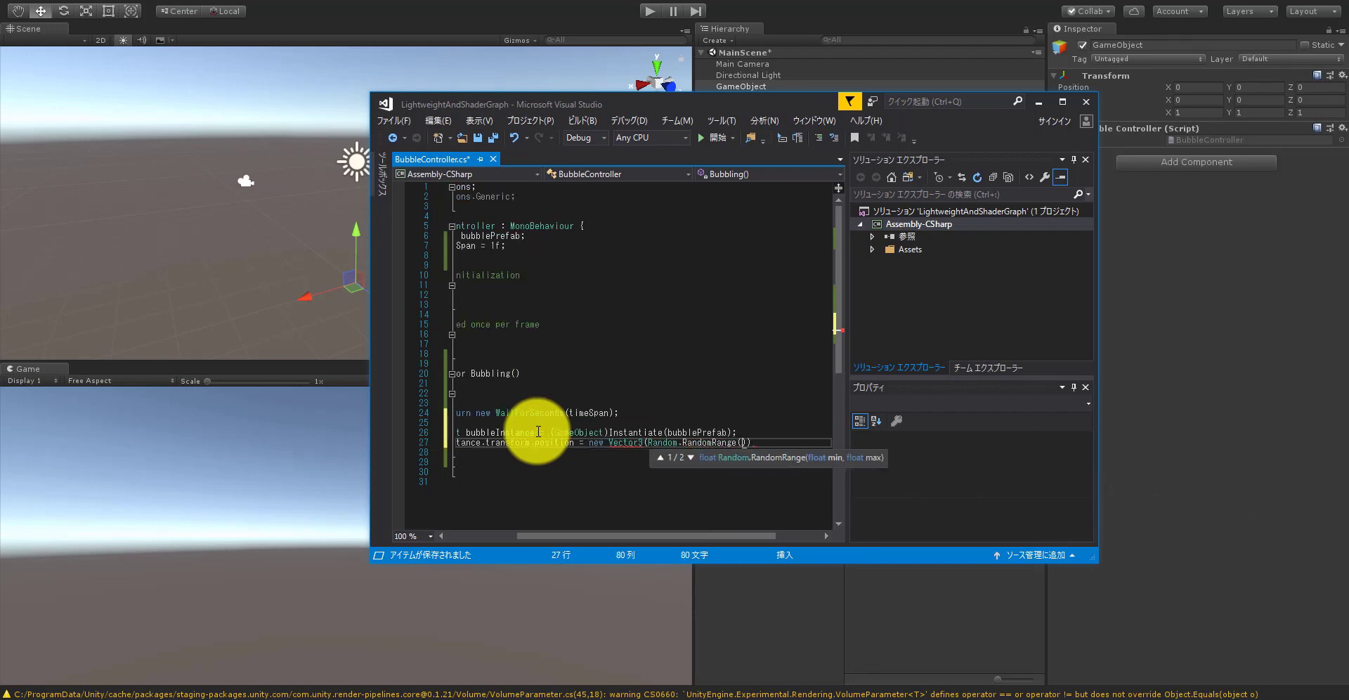
pyautogui.write('f, 5f), 0, ')
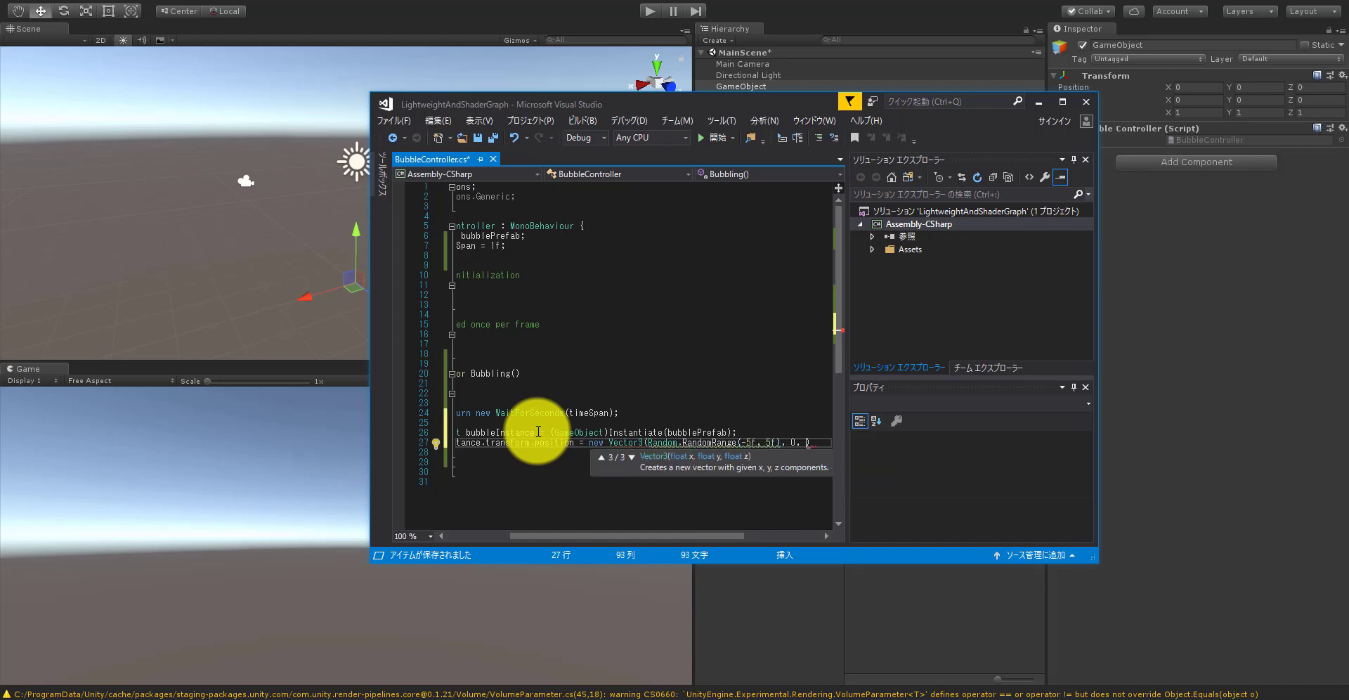
# Step: Enter Random.RandomRange(-5f, 5f) as the Vector3's z argument, complete the statement with a semicolon and save the script
pyautogui.write('R')
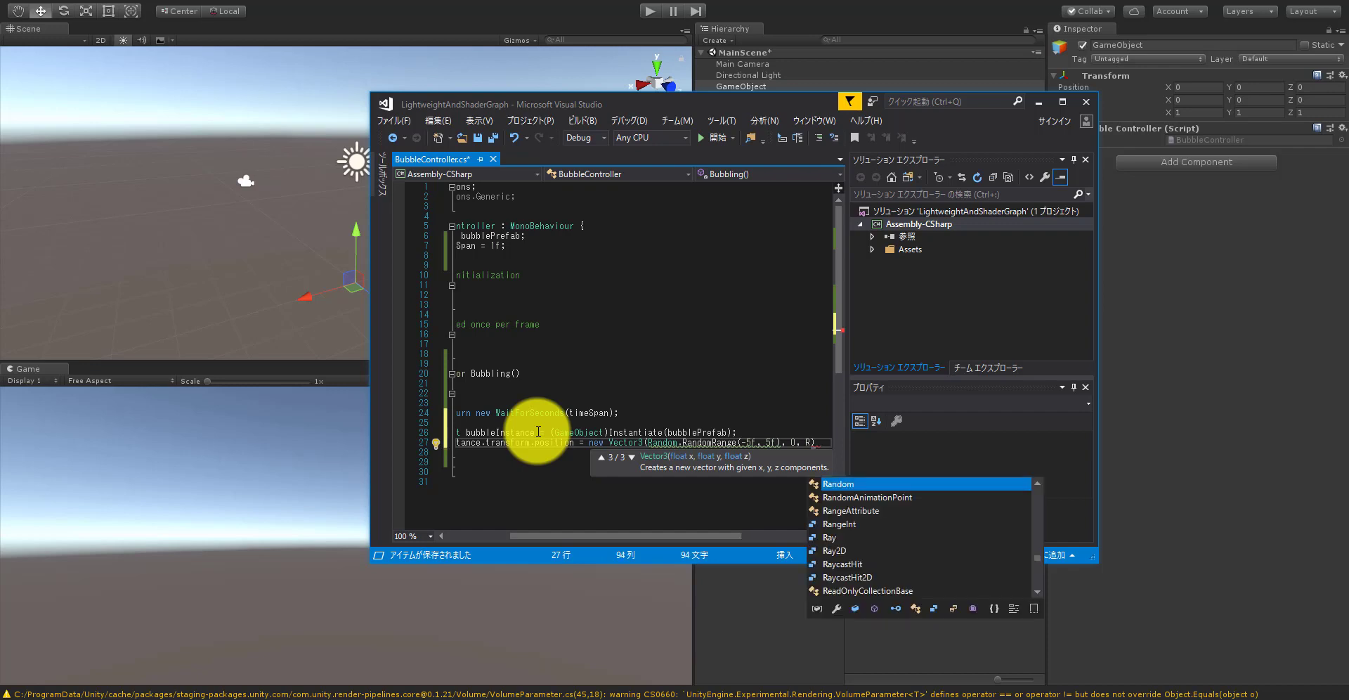
pyautogui.write('andom.R')
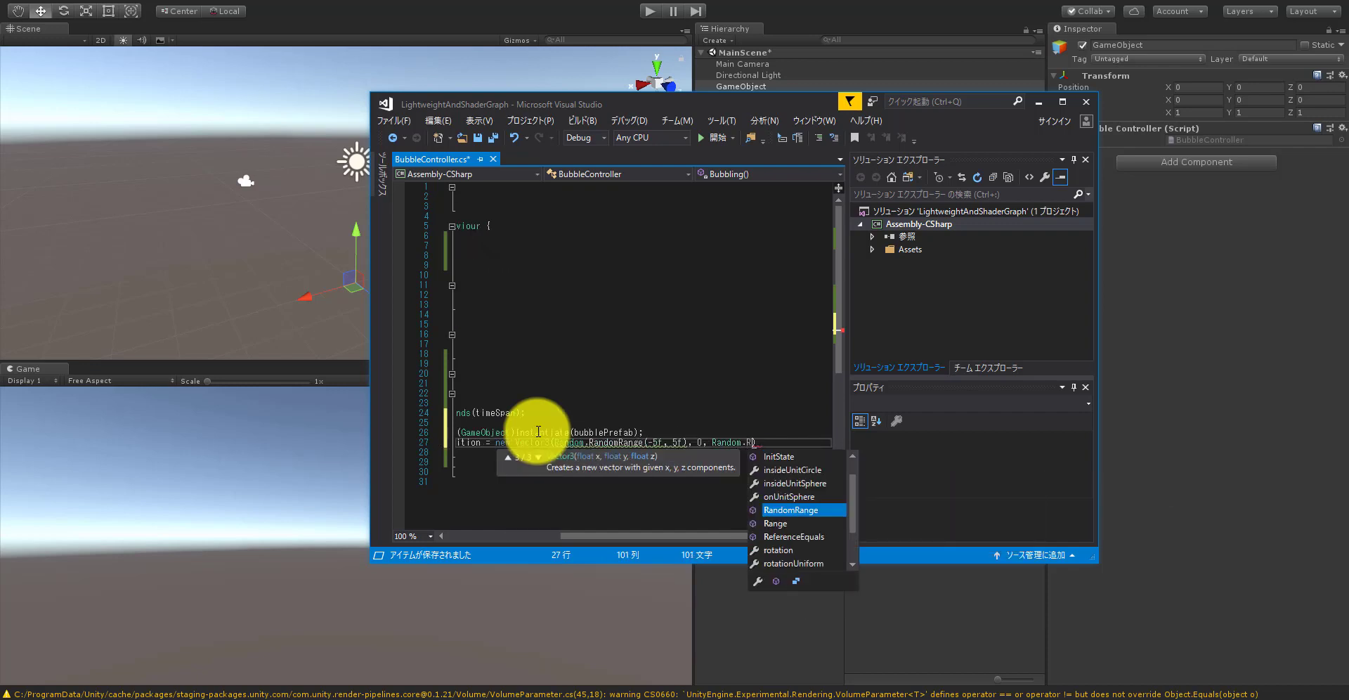
pyautogui.write('andomRa')
pyautogui.write('nge(')
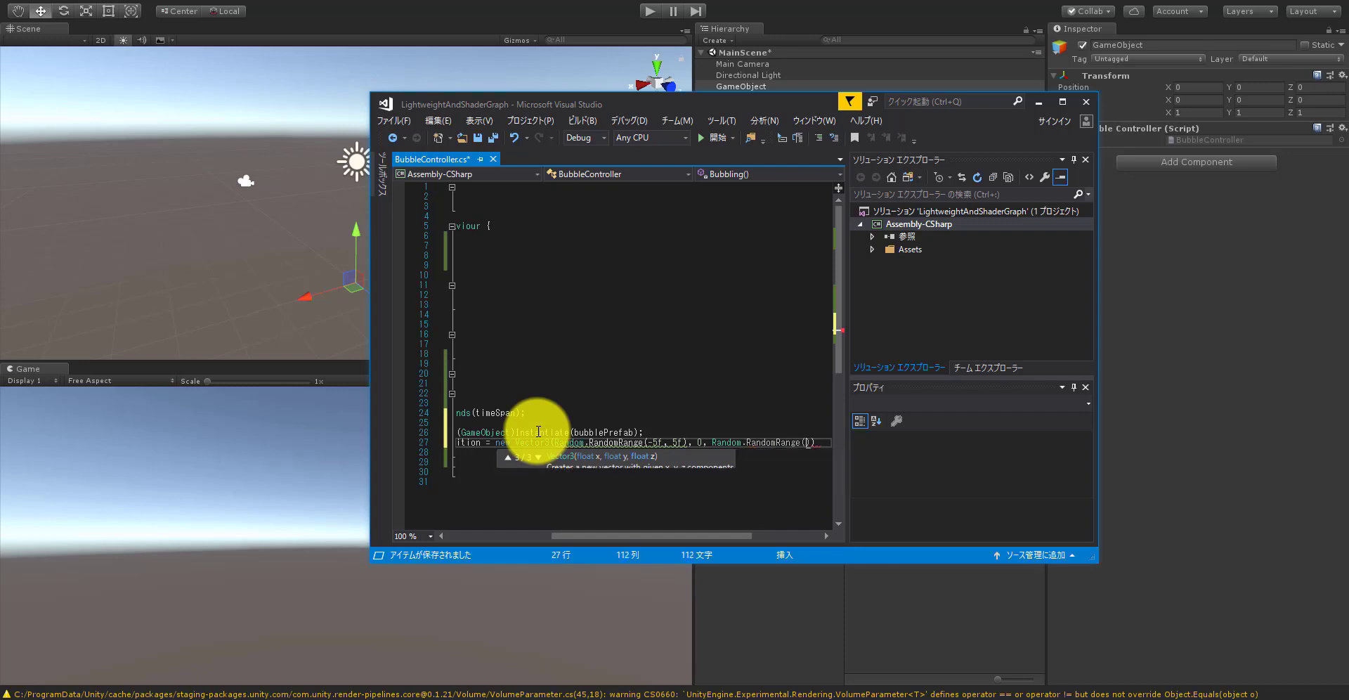
pyautogui.write('-5f, ')
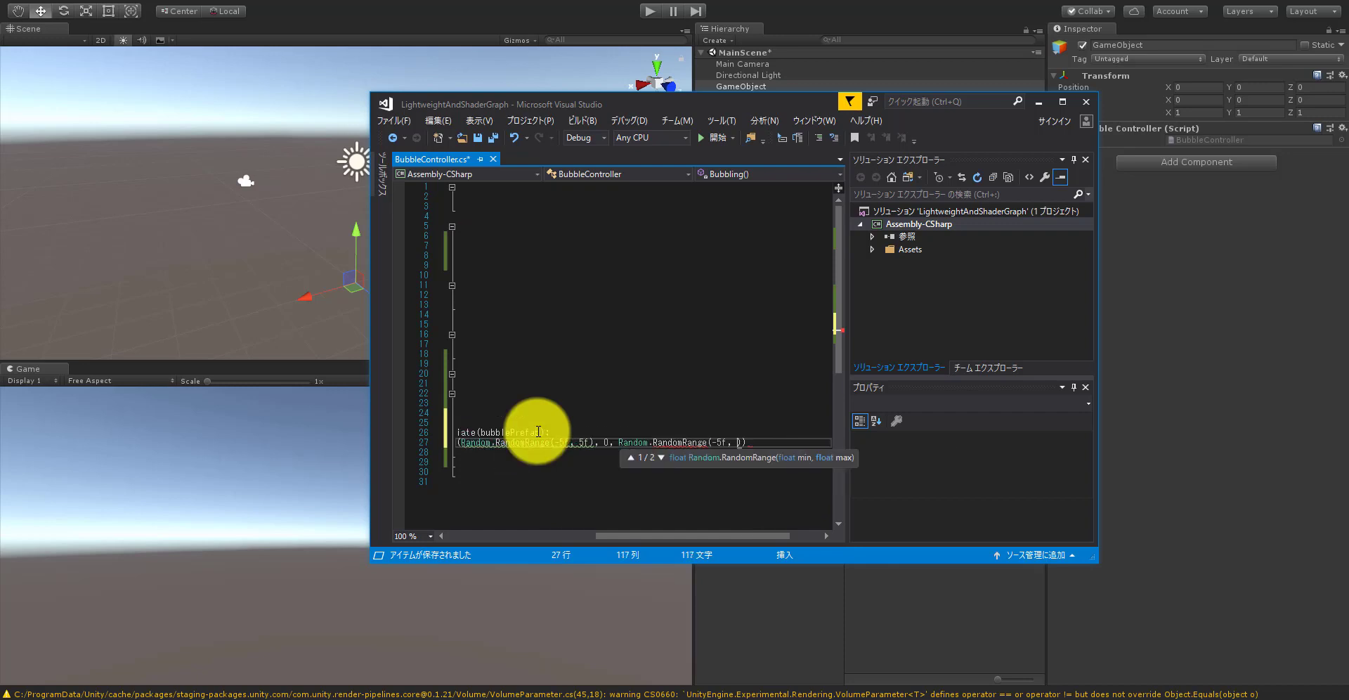
pyautogui.write('5f));')
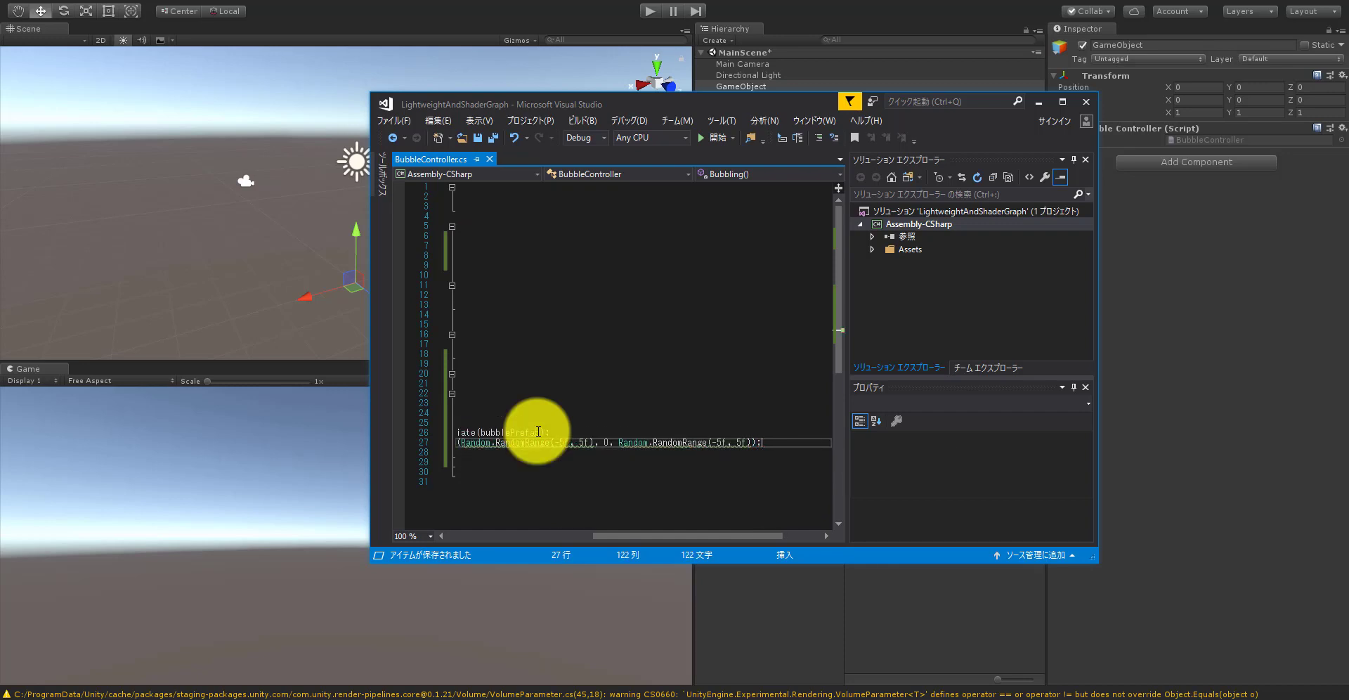
# Step: Inside the Start method, write StartCoroutine(Bubbling()); and save the script
pyautogui.moveTo(720, 536); pyautogui.dragTo(546, 512)
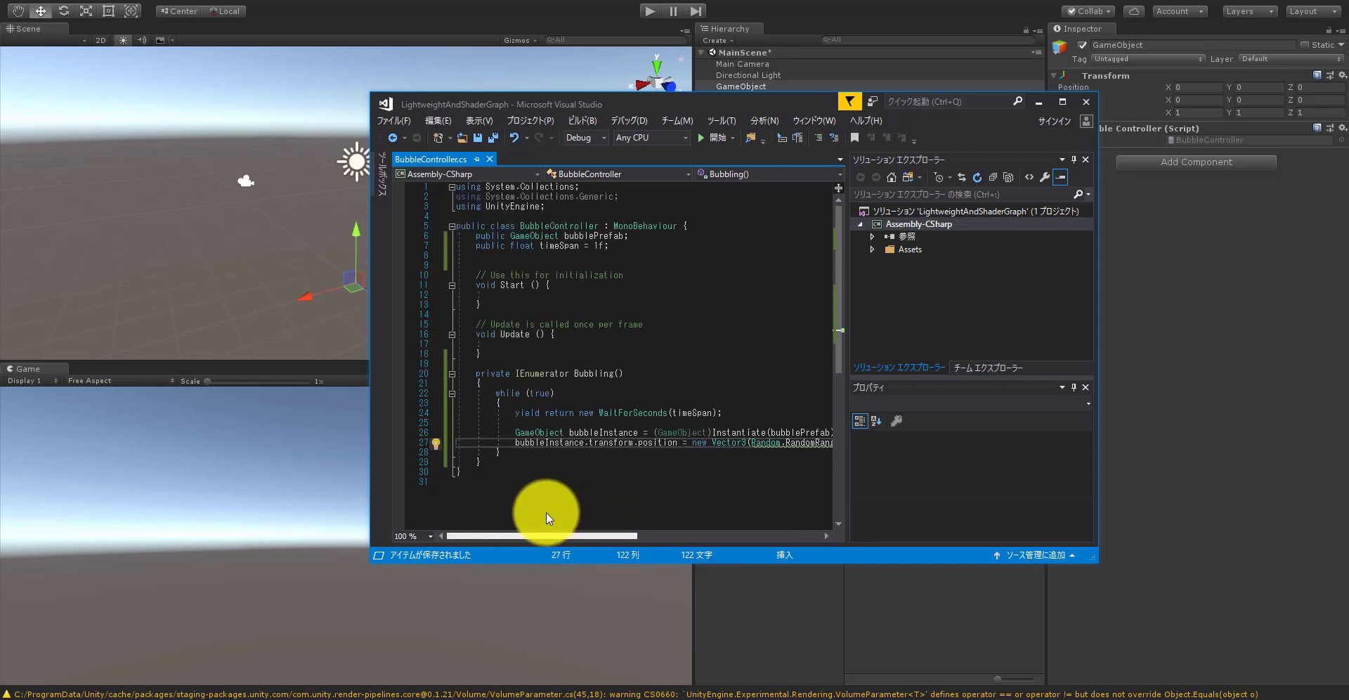
pyautogui.moveTo(546, 512)
pyautogui.mouseDown()
pyautogui.moveTo(593, 514)
pyautogui.moveTo(541, 527)
pyautogui.mouseUp()
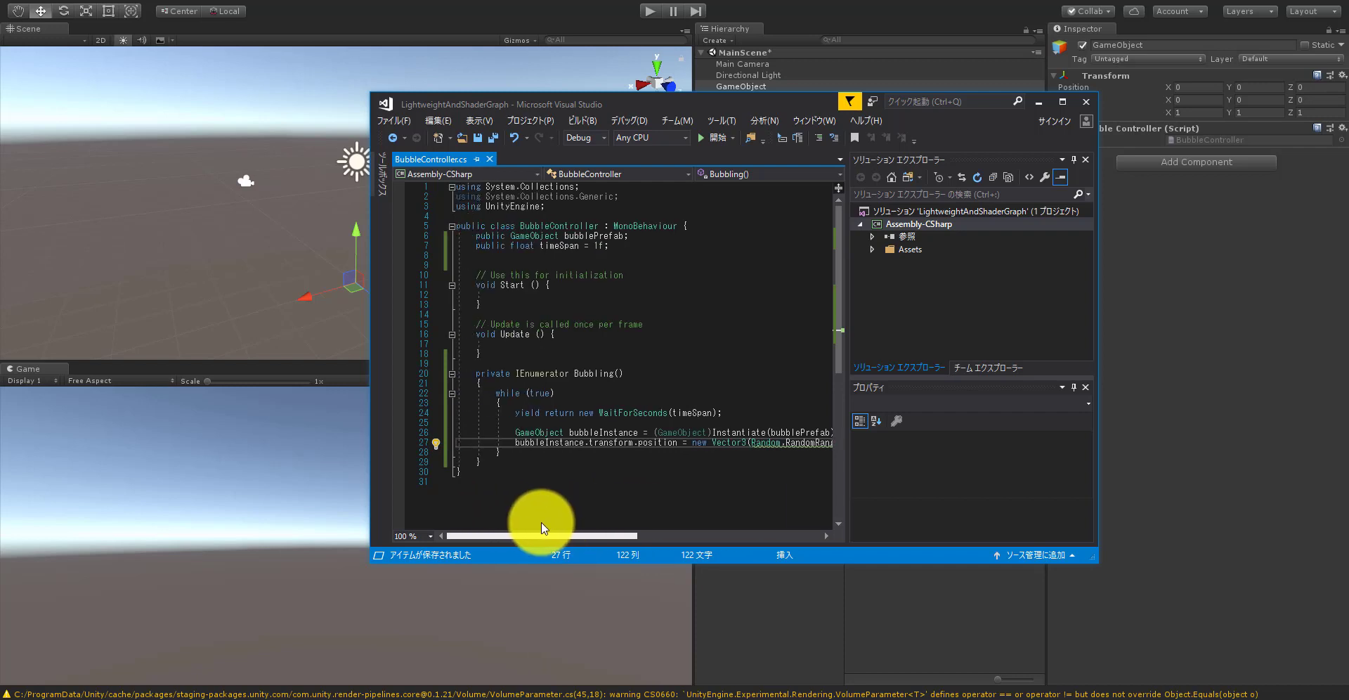
pyautogui.click(532, 294)
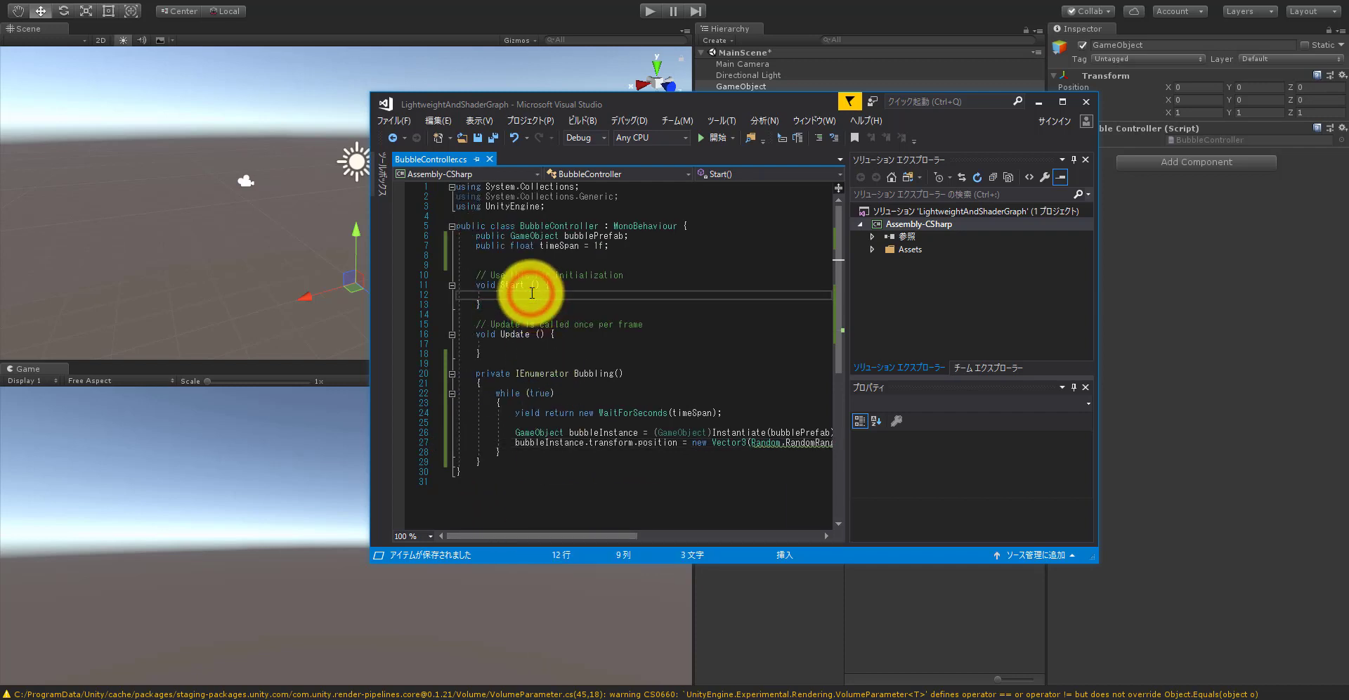
pyautogui.write('StartC')
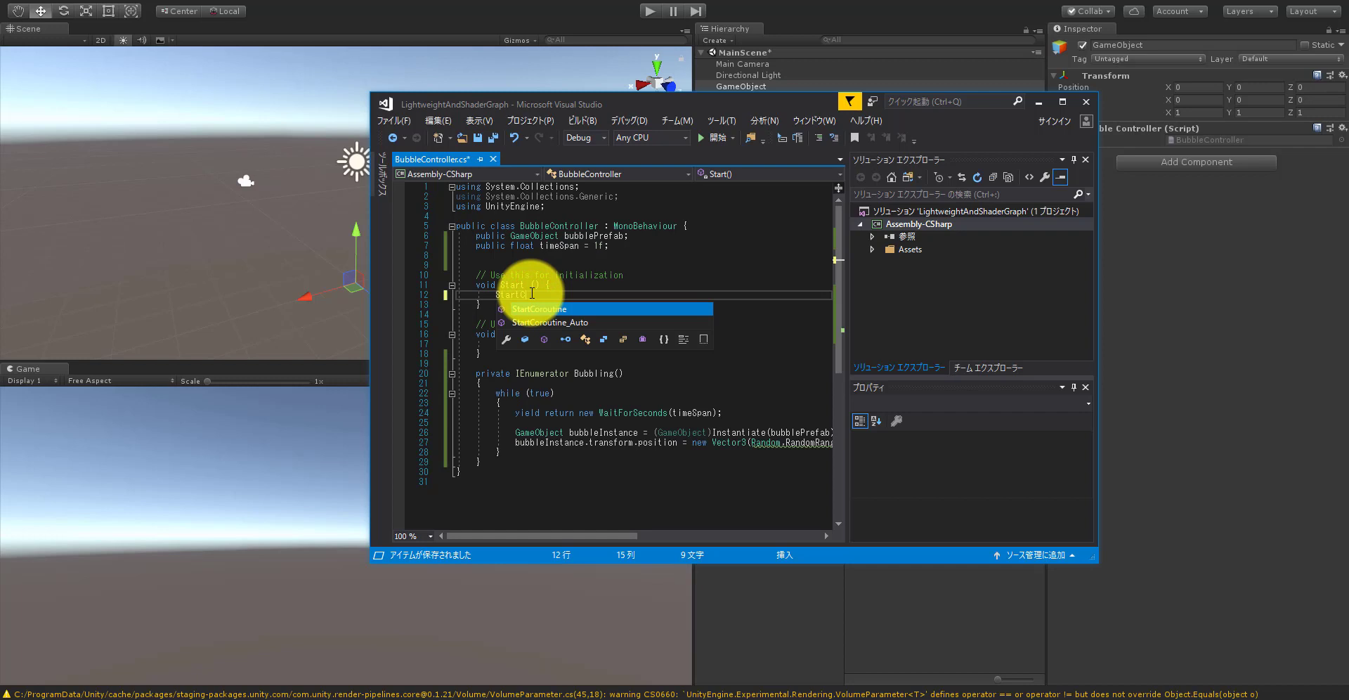
pyautogui.write('oroutine(')
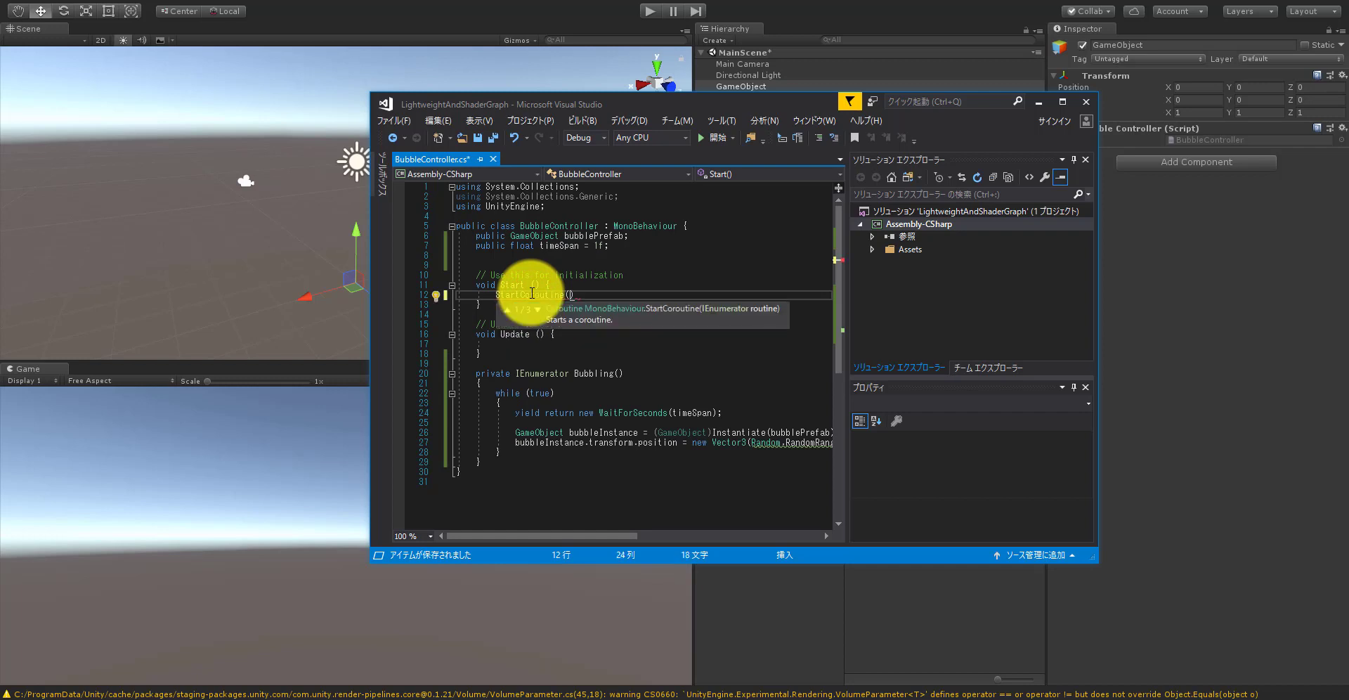
pyautogui.write('Bulll')
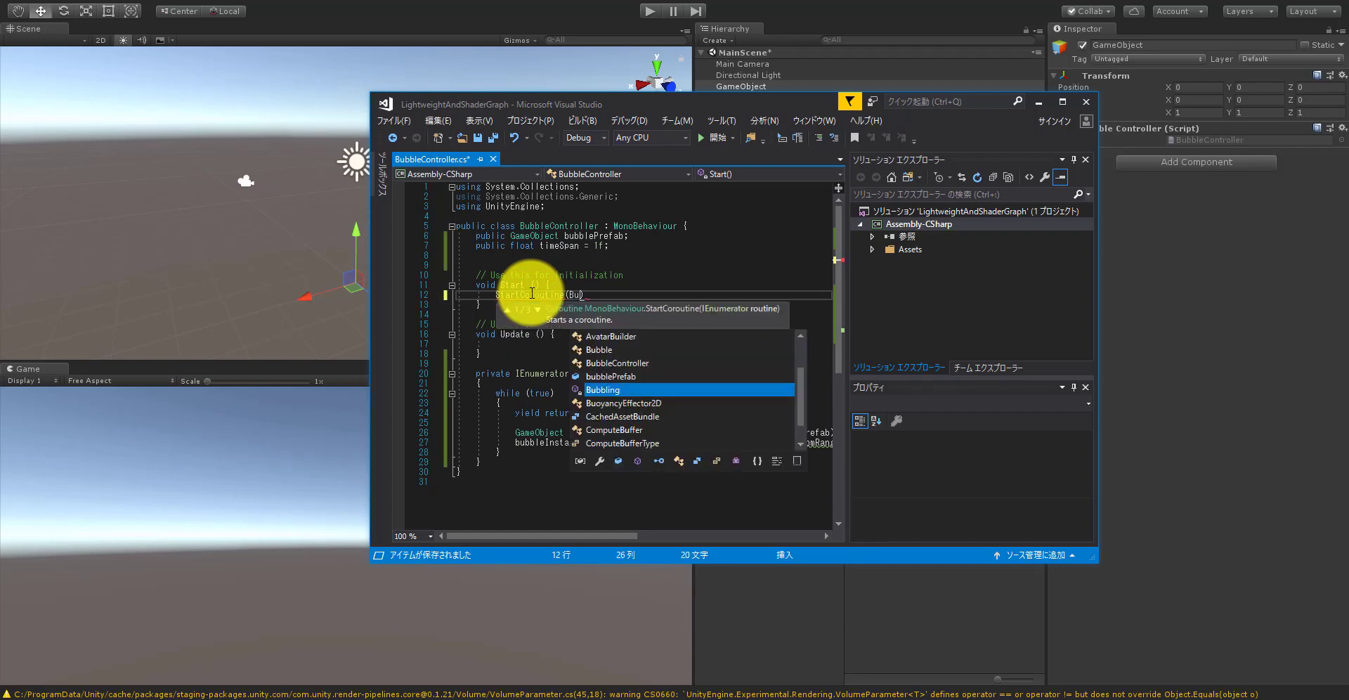
pyautogui.write('ing()')
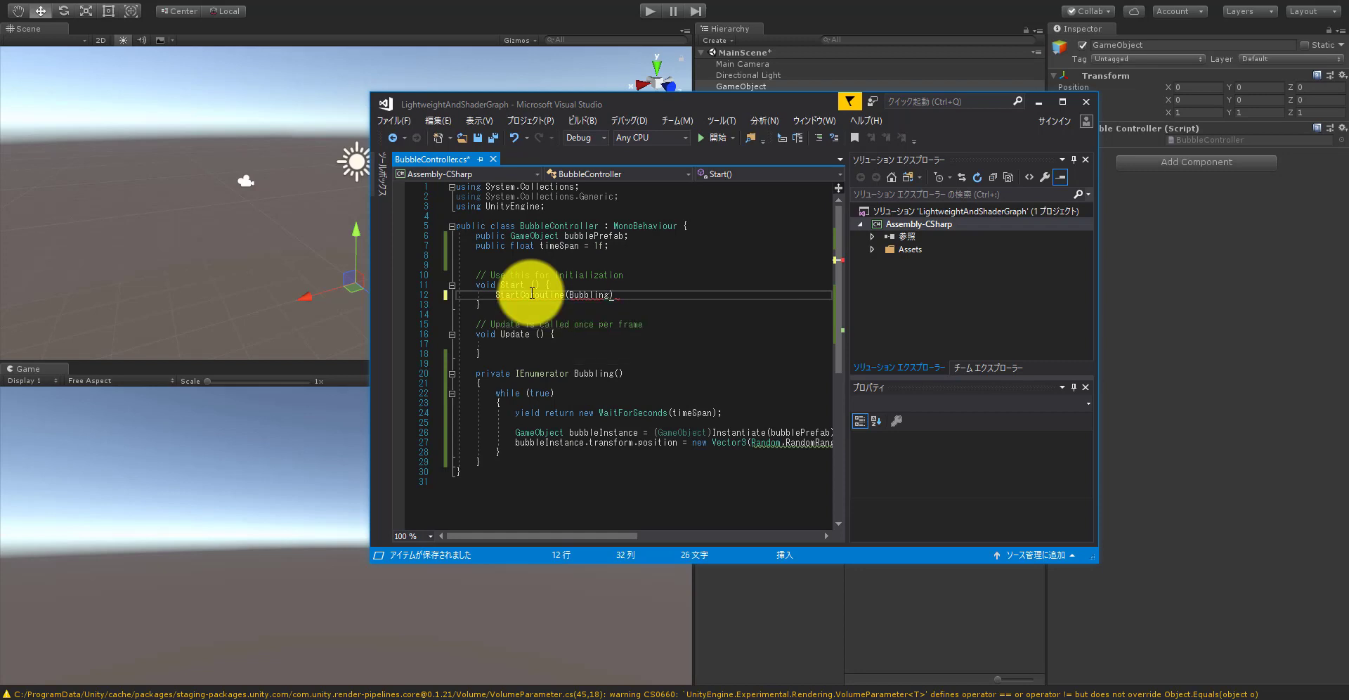
pyautogui.write('());')
pyautogui.click(543, 323)
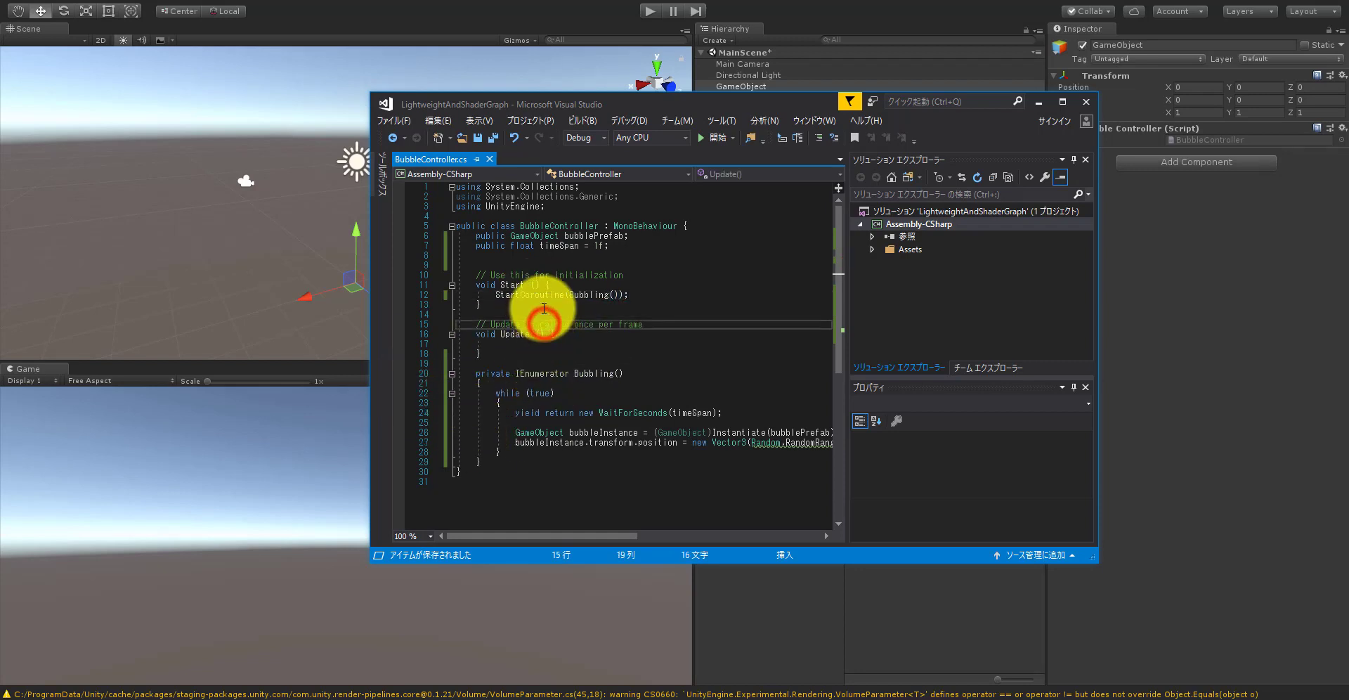
# Step: Open the Bubble script and begin a transform.Translate call inside its Update method
pyautogui.click(886, 25)
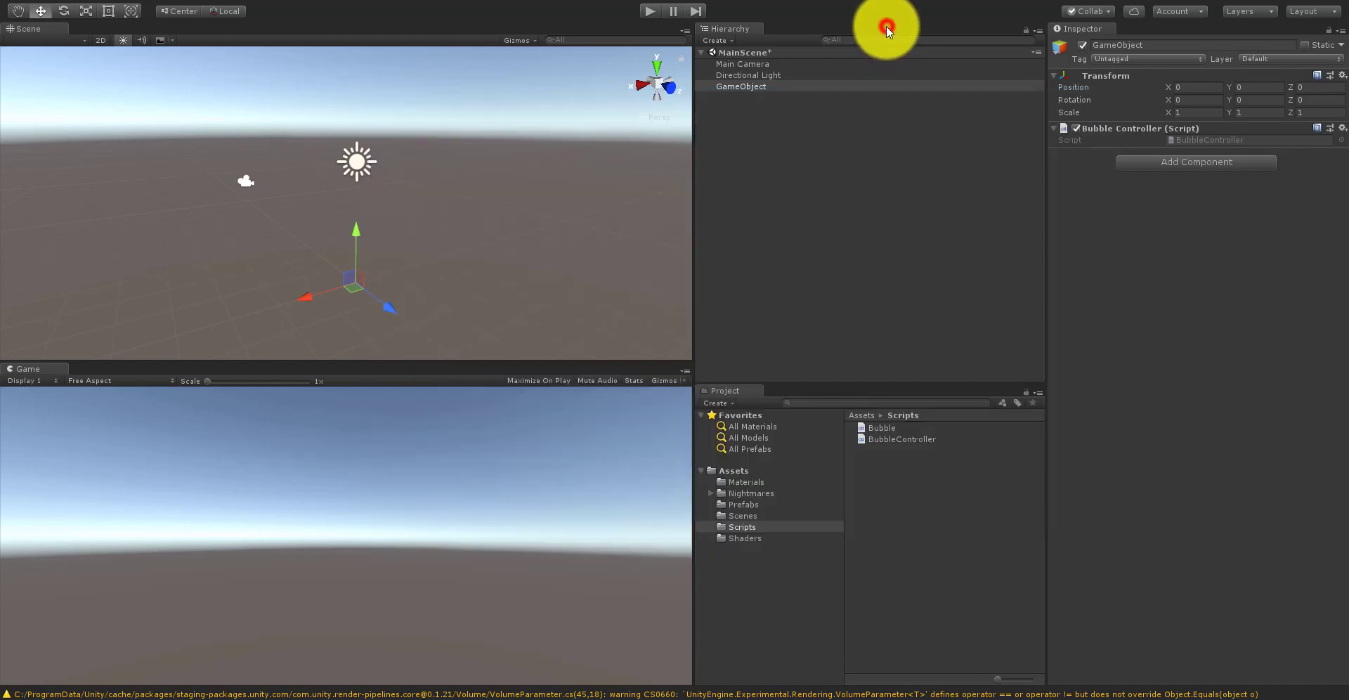
pyautogui.doubleClick(872, 426)
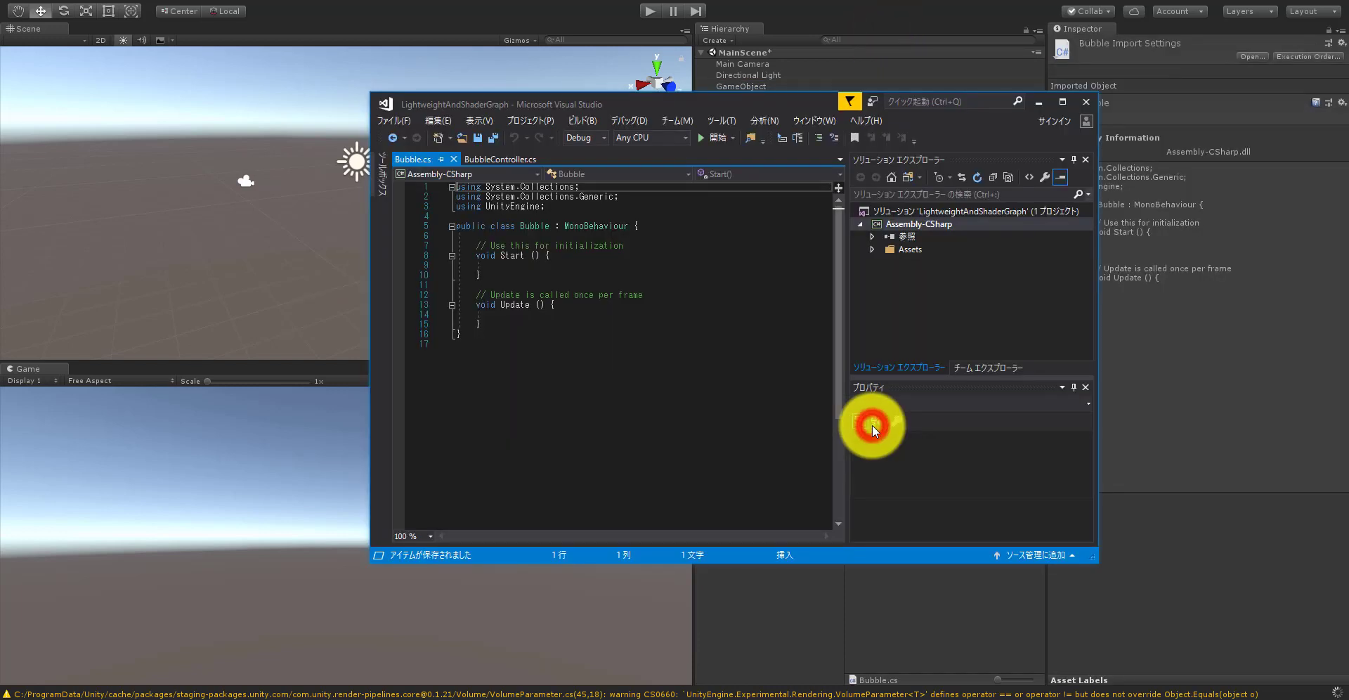
pyautogui.click(555, 236)
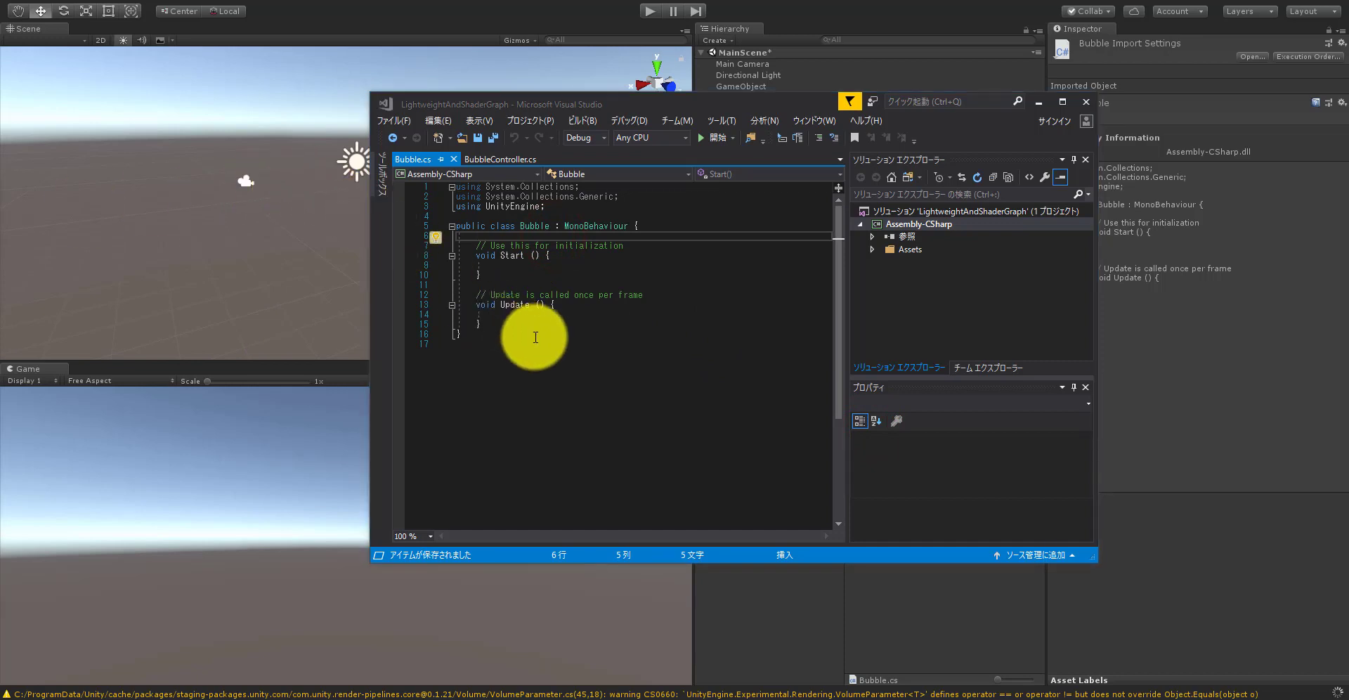
pyautogui.click(531, 313)
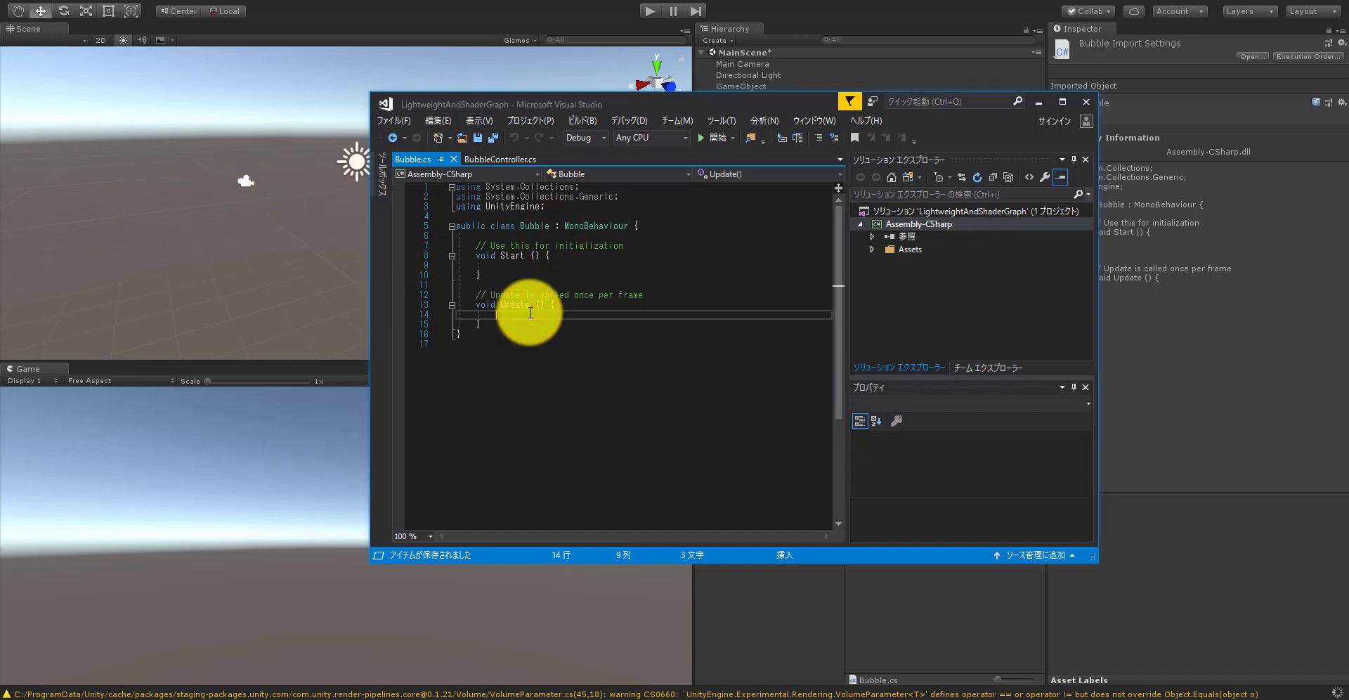
pyautogui.write('transform')
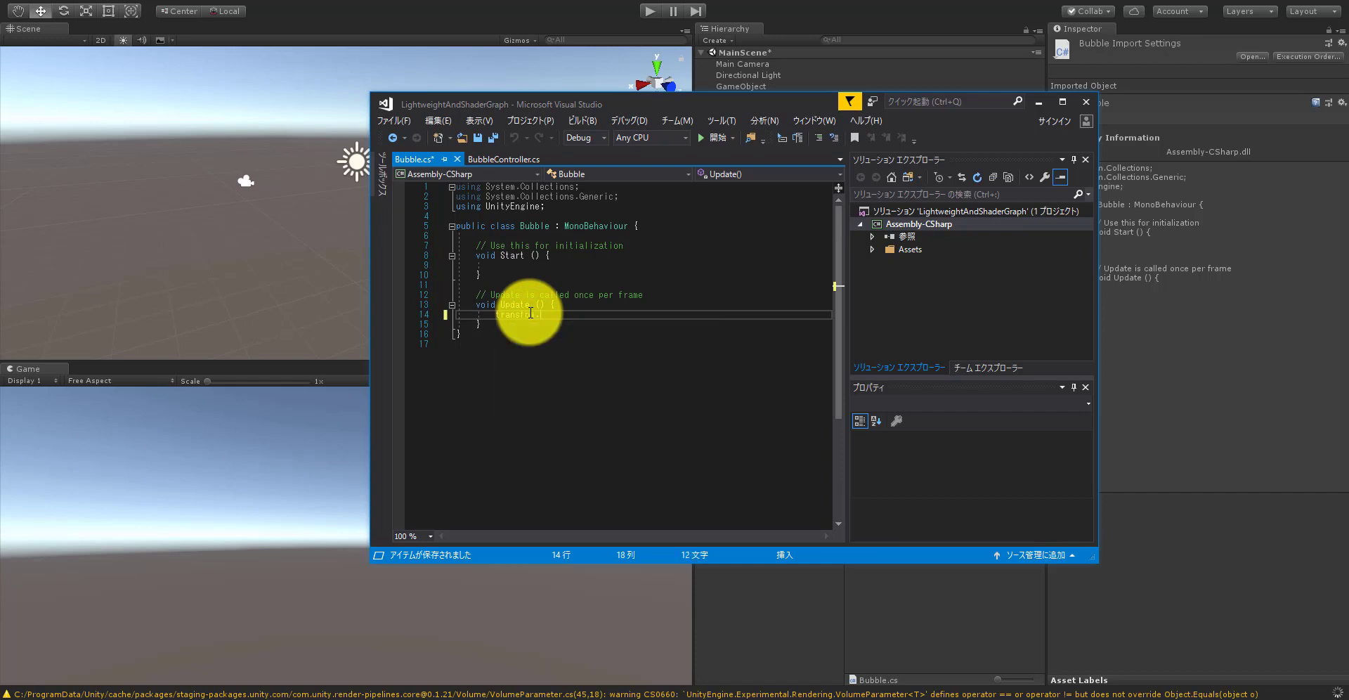
pyautogui.write('r')
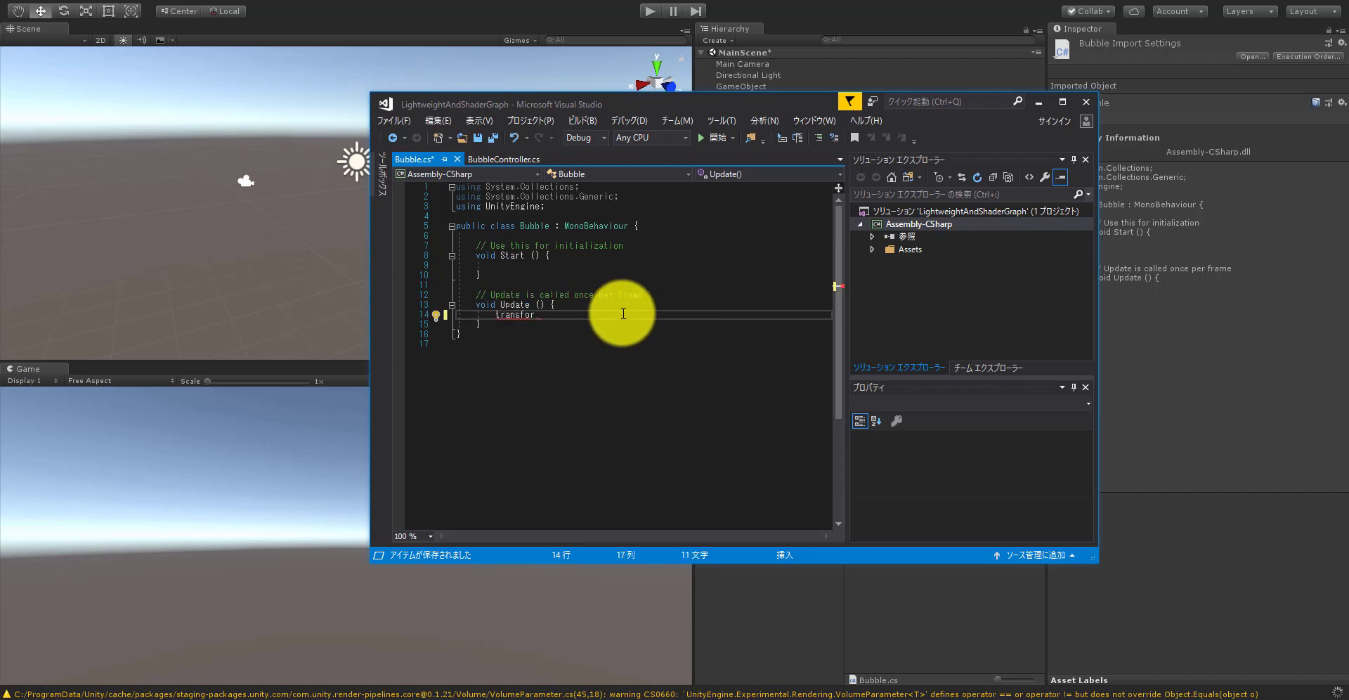
pyautogui.write('.Transl')
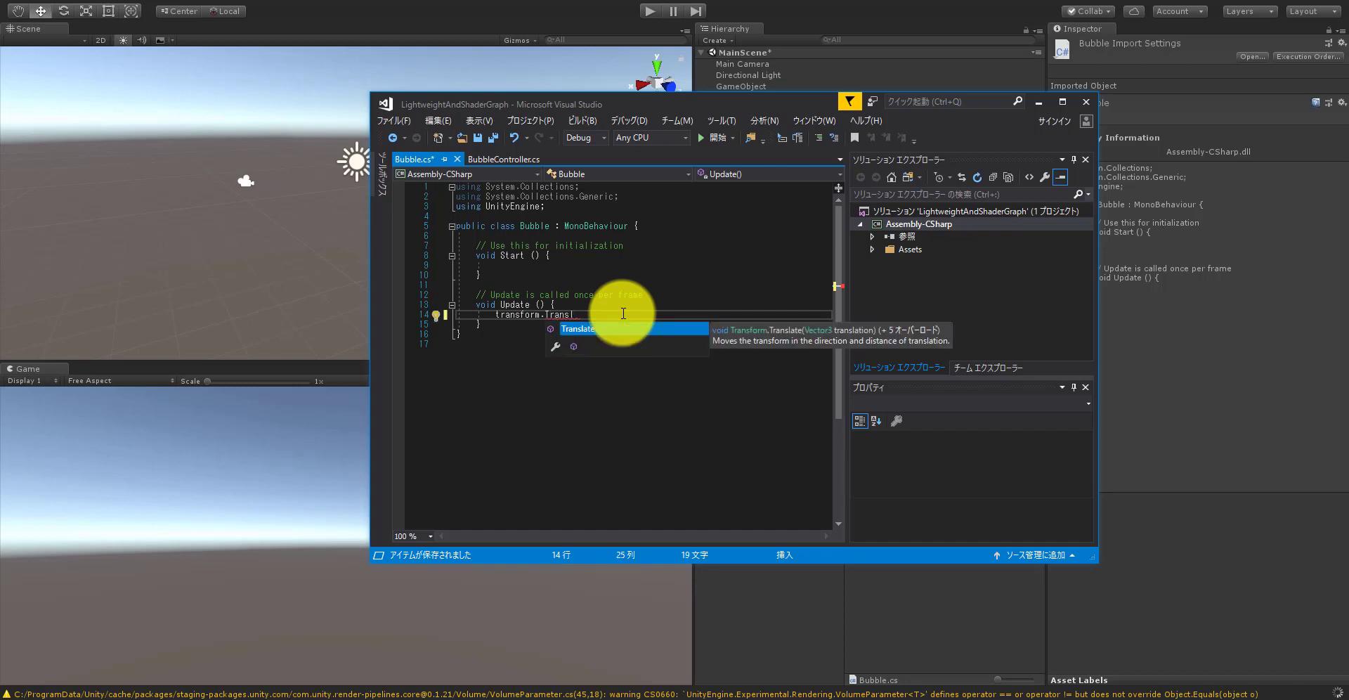
pyautogui.press('Tab')
# Step: Pass new Vector3(0, 0.1f, 0) to the Translate call and complete the statement with a semicolon
pyautogui.write('(new')
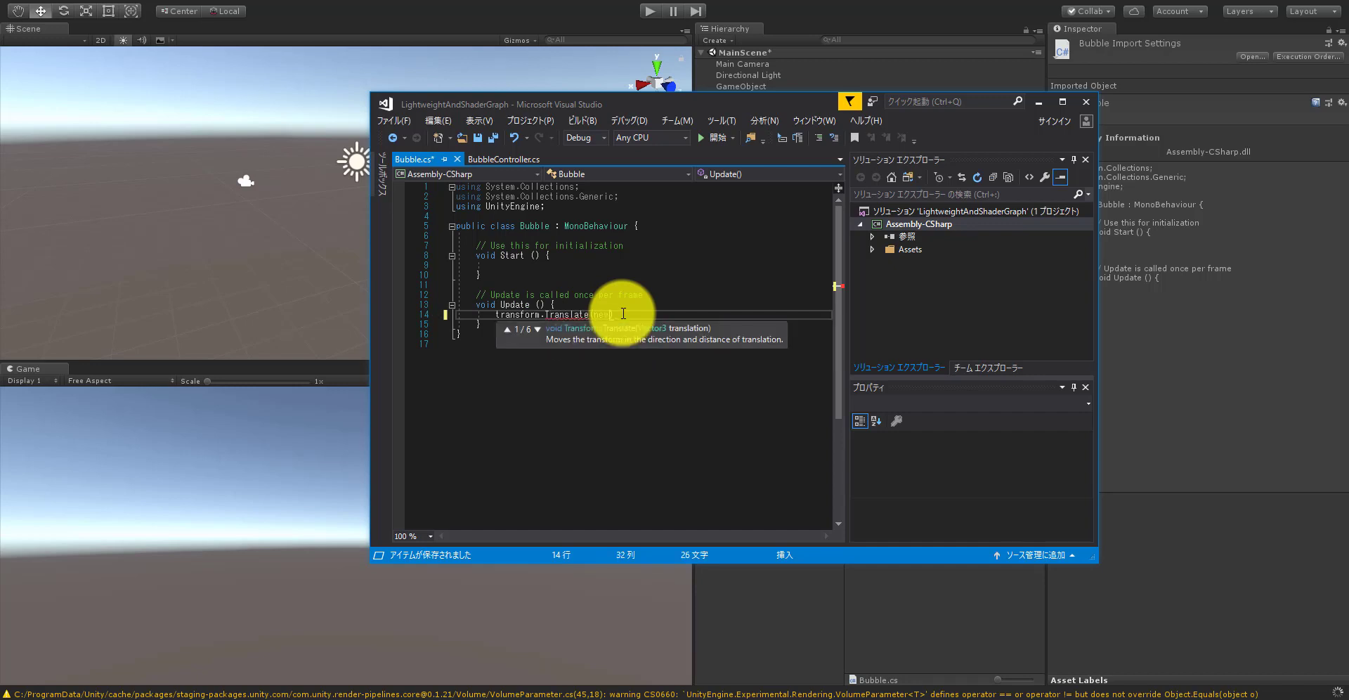
pyautogui.write(' Vector3(')
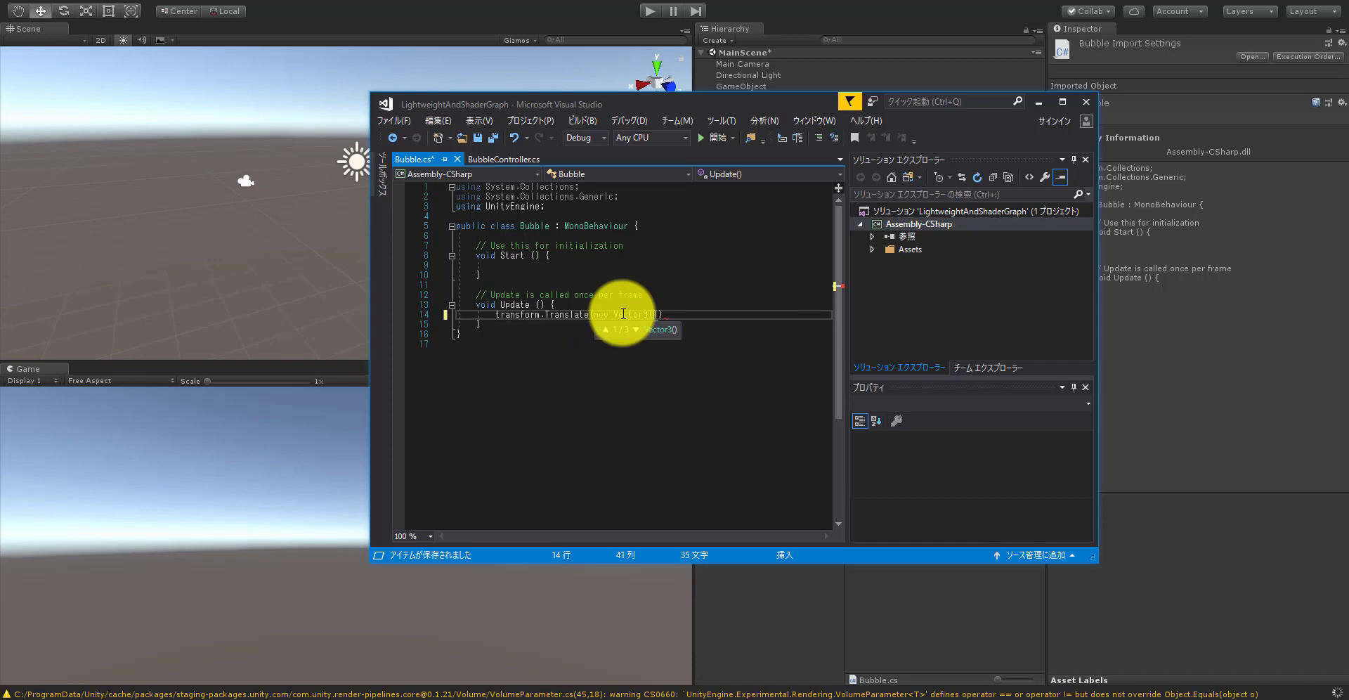
pyautogui.write('0,0')
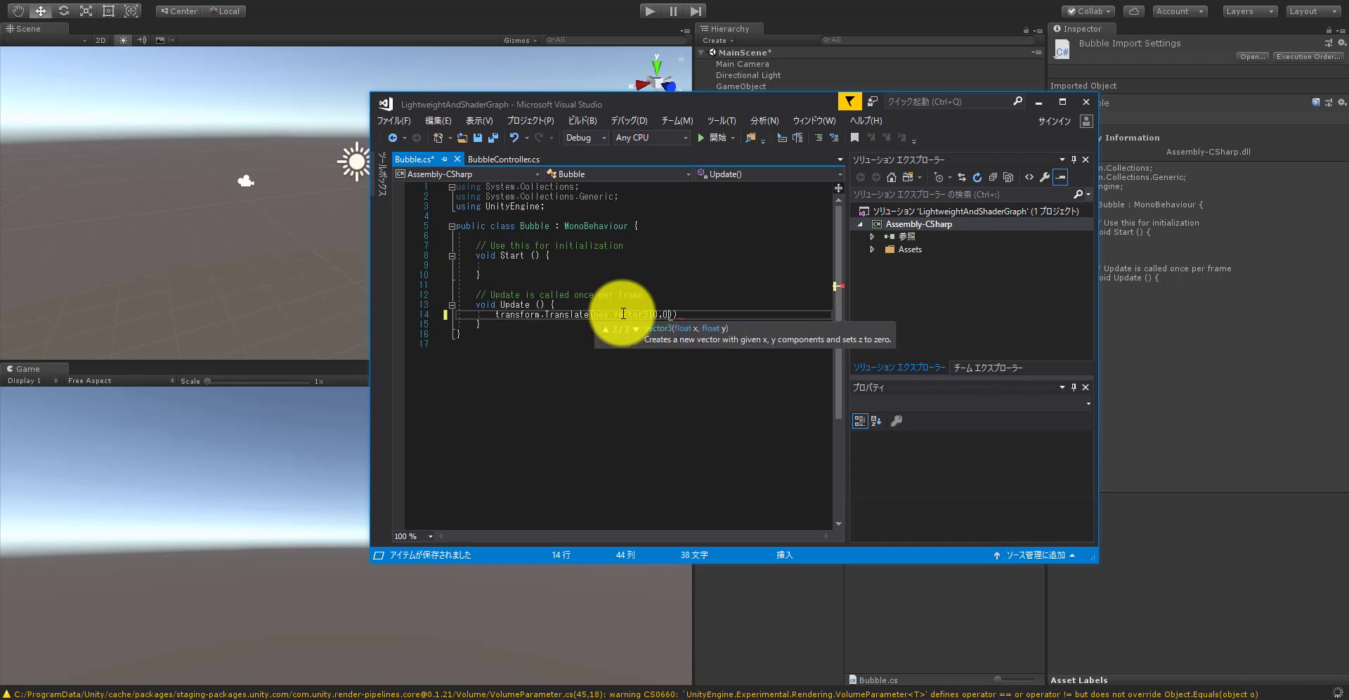
pyautogui.write('.2')
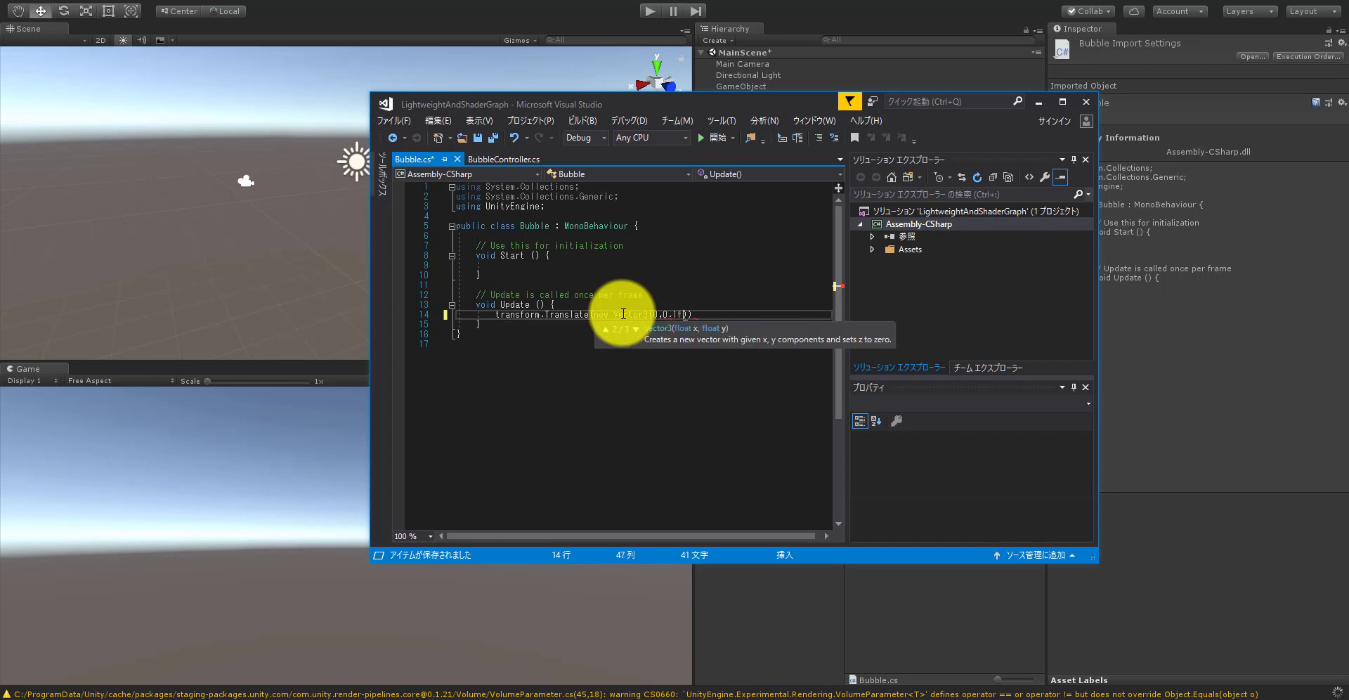
pyautogui.write(', ')
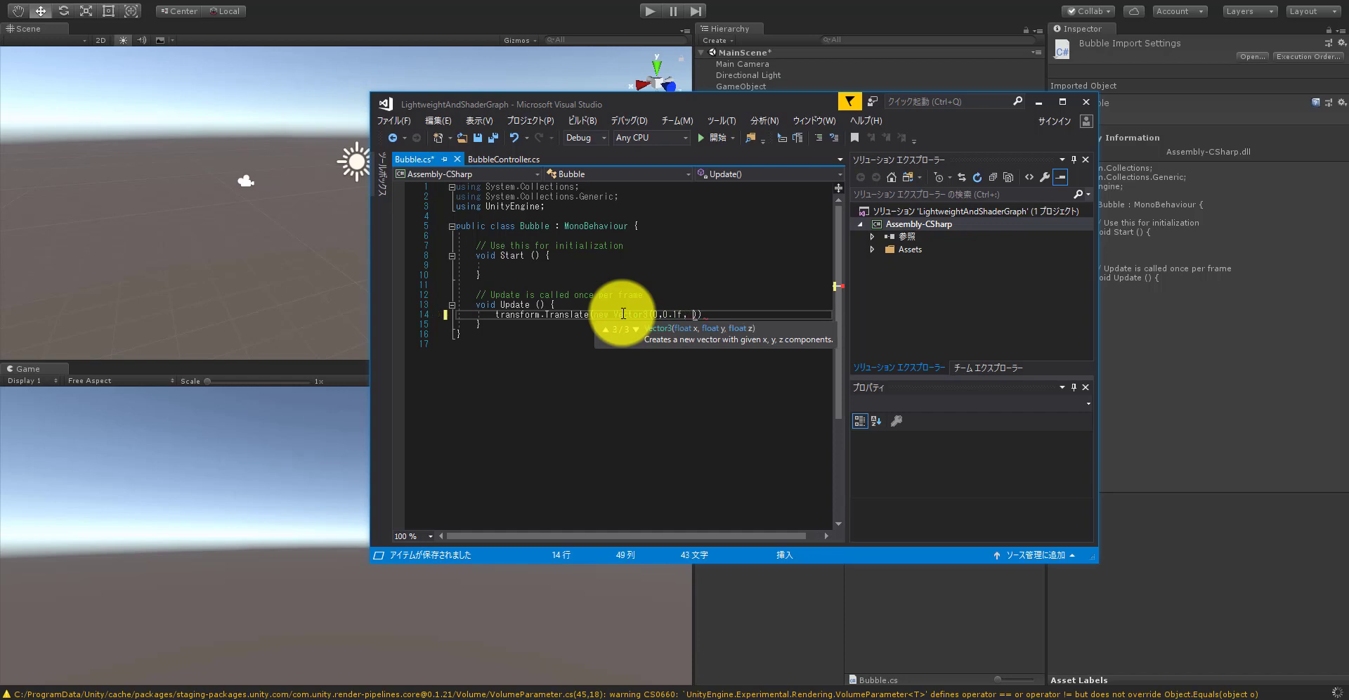
pyautogui.write('));')
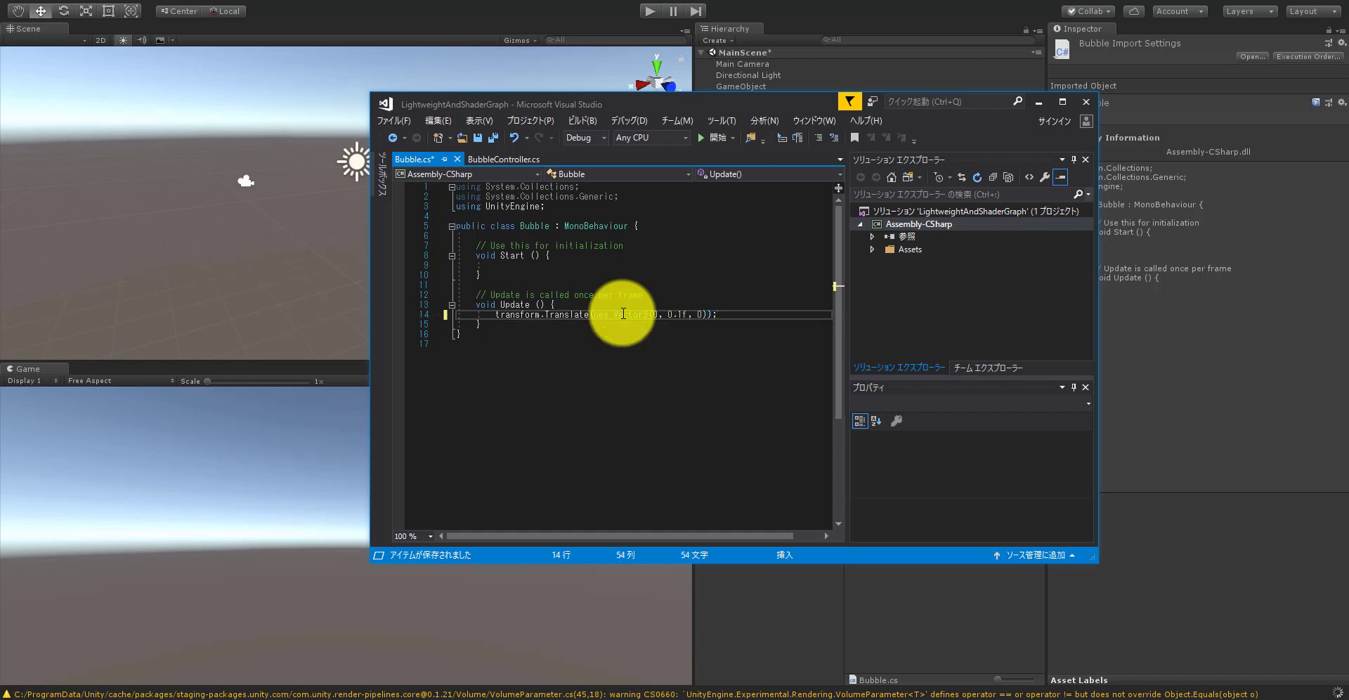
# Step: Below the Translate call, write the condition if(transform.position.y > 10f)
pyautogui.press('Return')
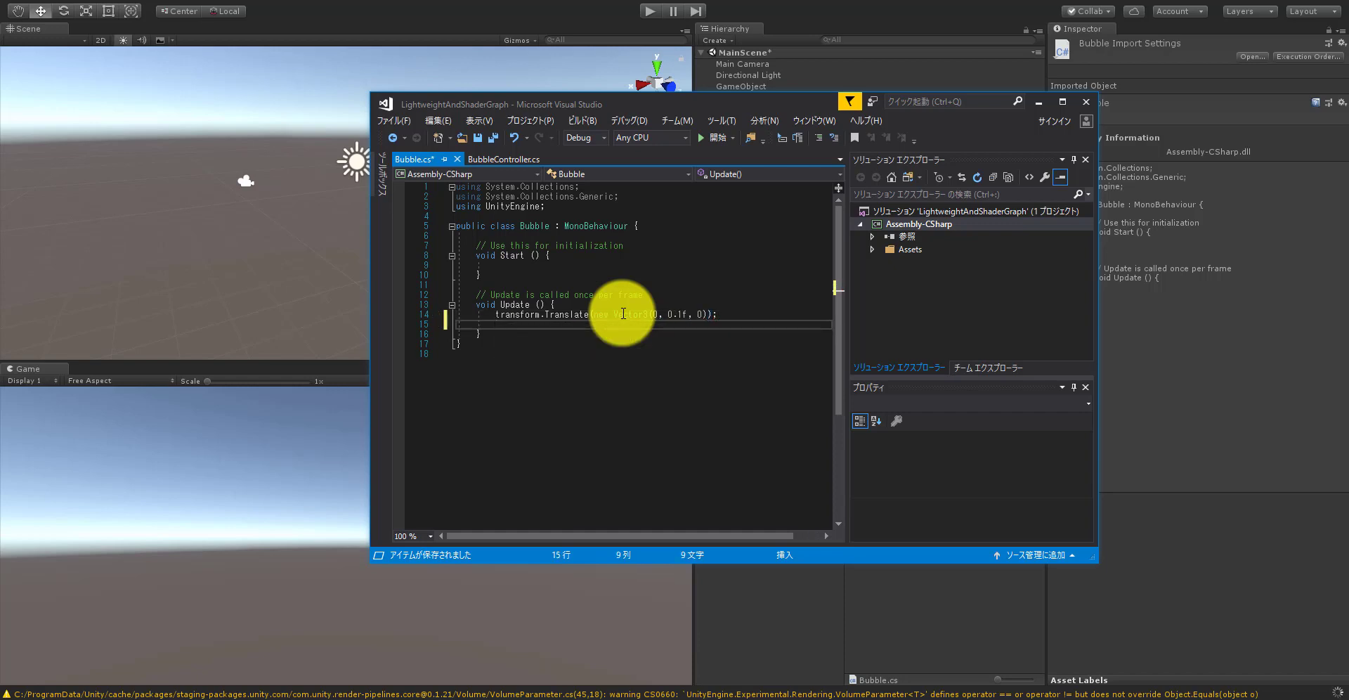
pyautogui.write('if(tr')
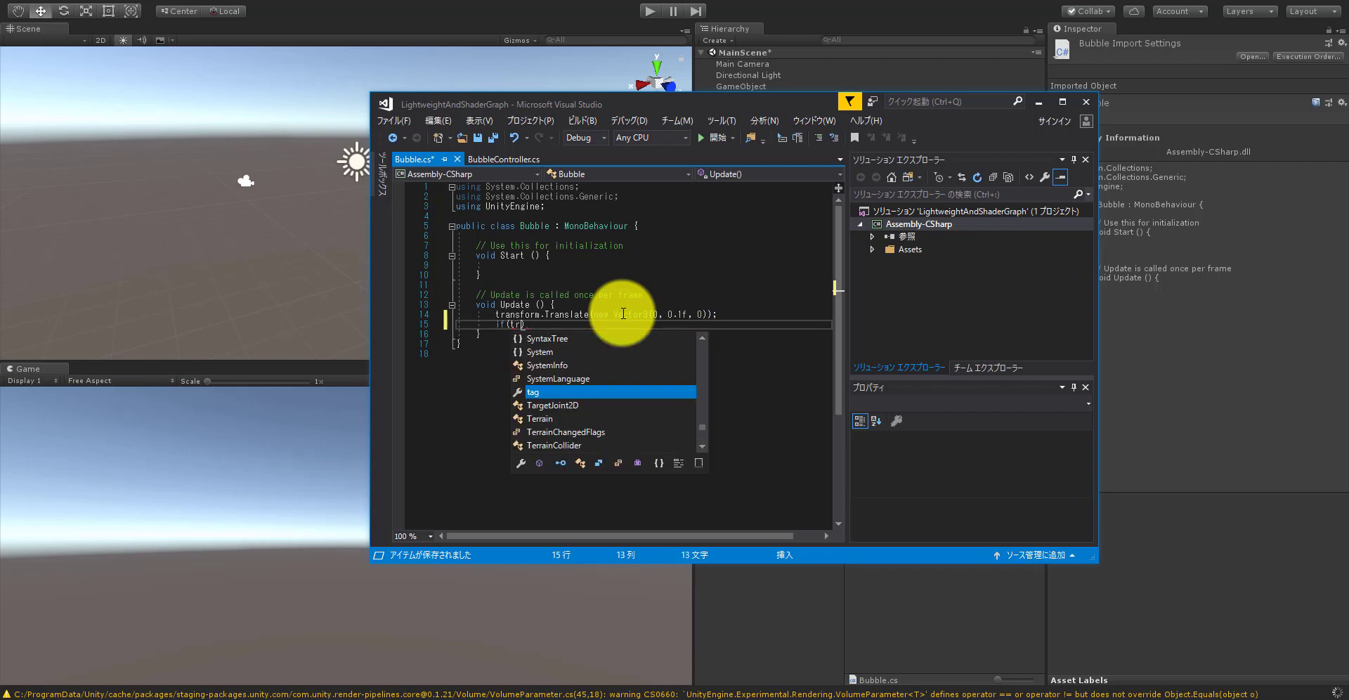
pyautogui.write('ansform.po')
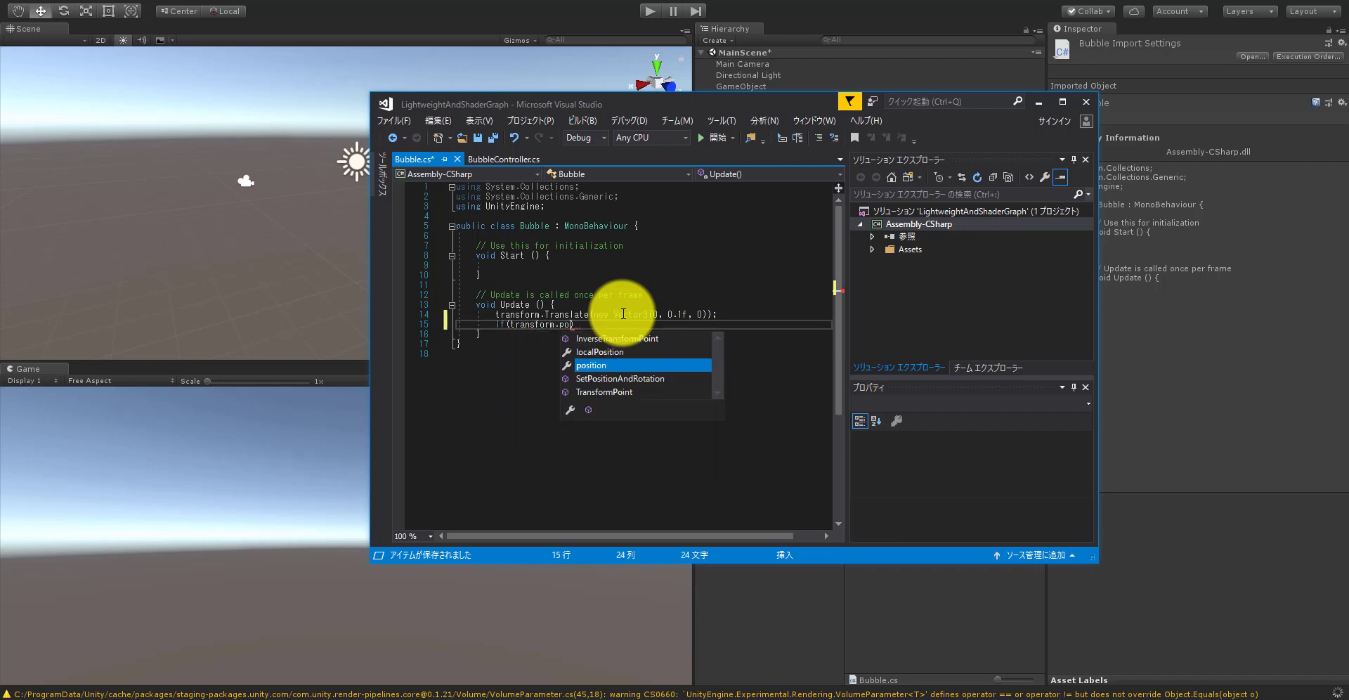
pyautogui.write('sitio')
pyautogui.press('BackSpace')
pyautogui.press('BackSpace')
pyautogui.press('BackSpace')
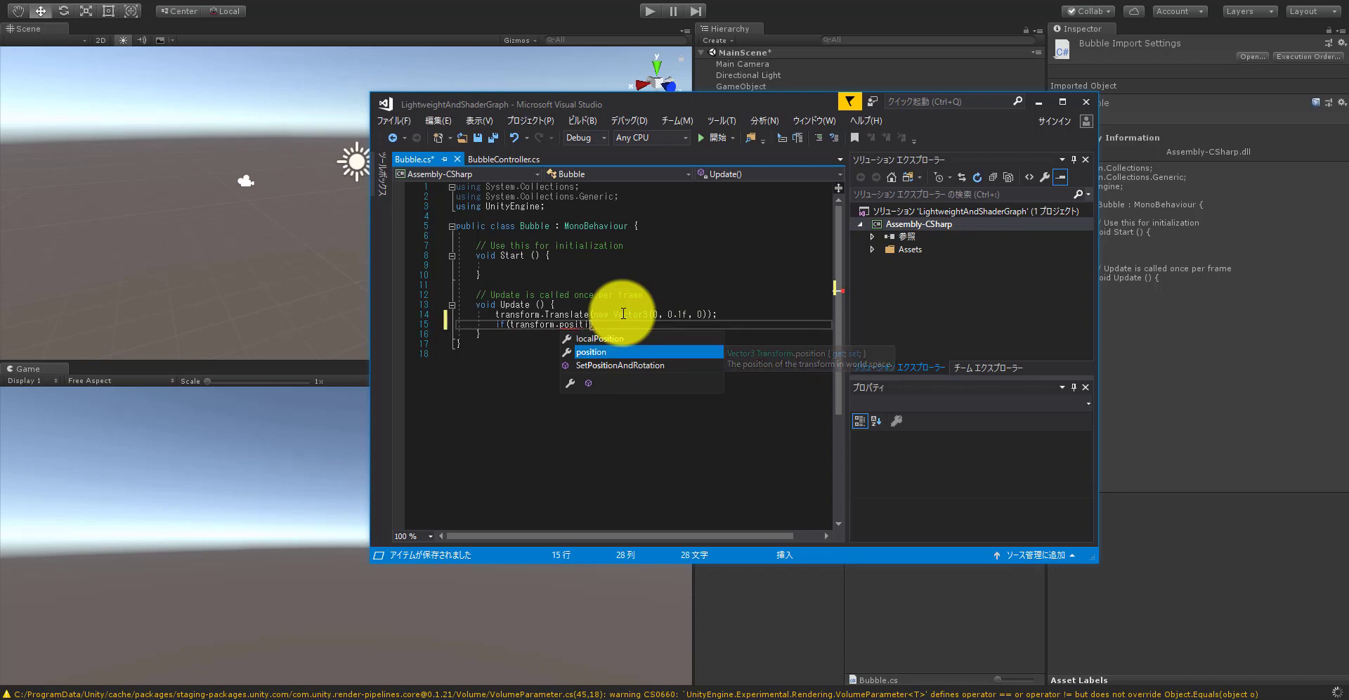
pyautogui.write('tion.y')
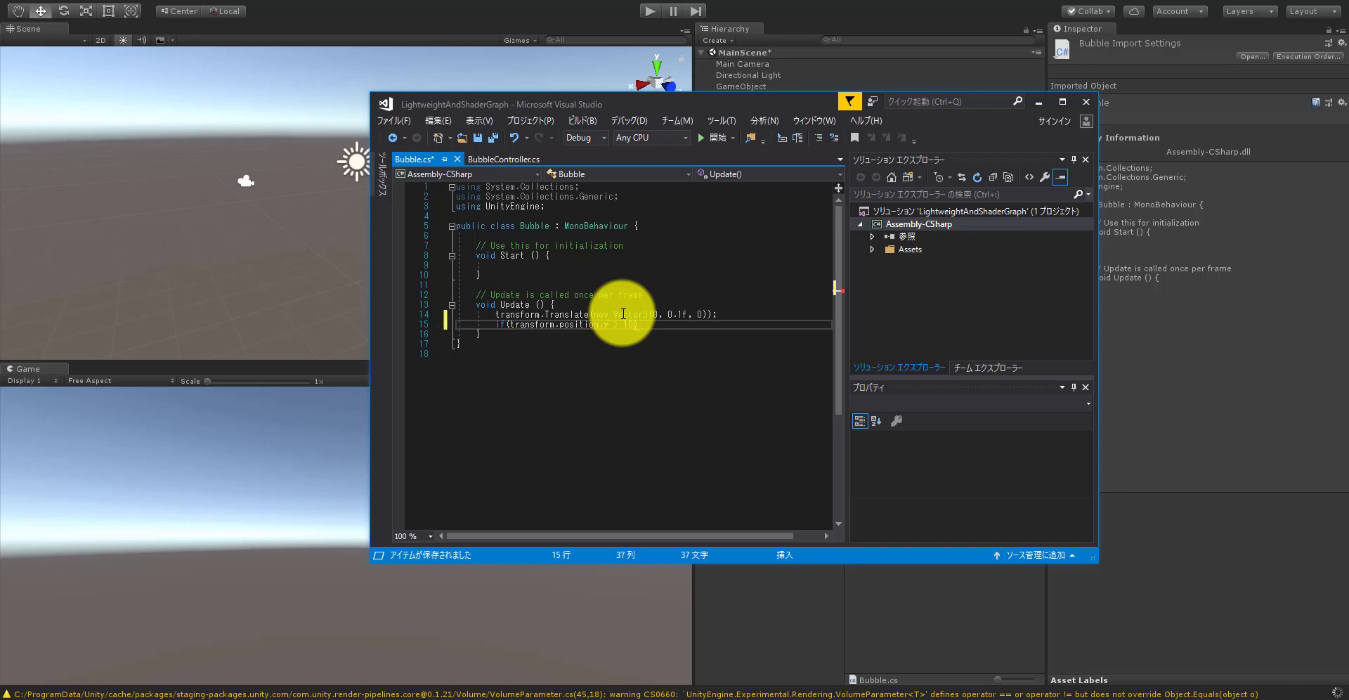
pyautogui.write('> 10f)')
# Step: Give the if condition a braced body containing Destroy(gameObject); and save the Bubble script
pyautogui.press('Return')
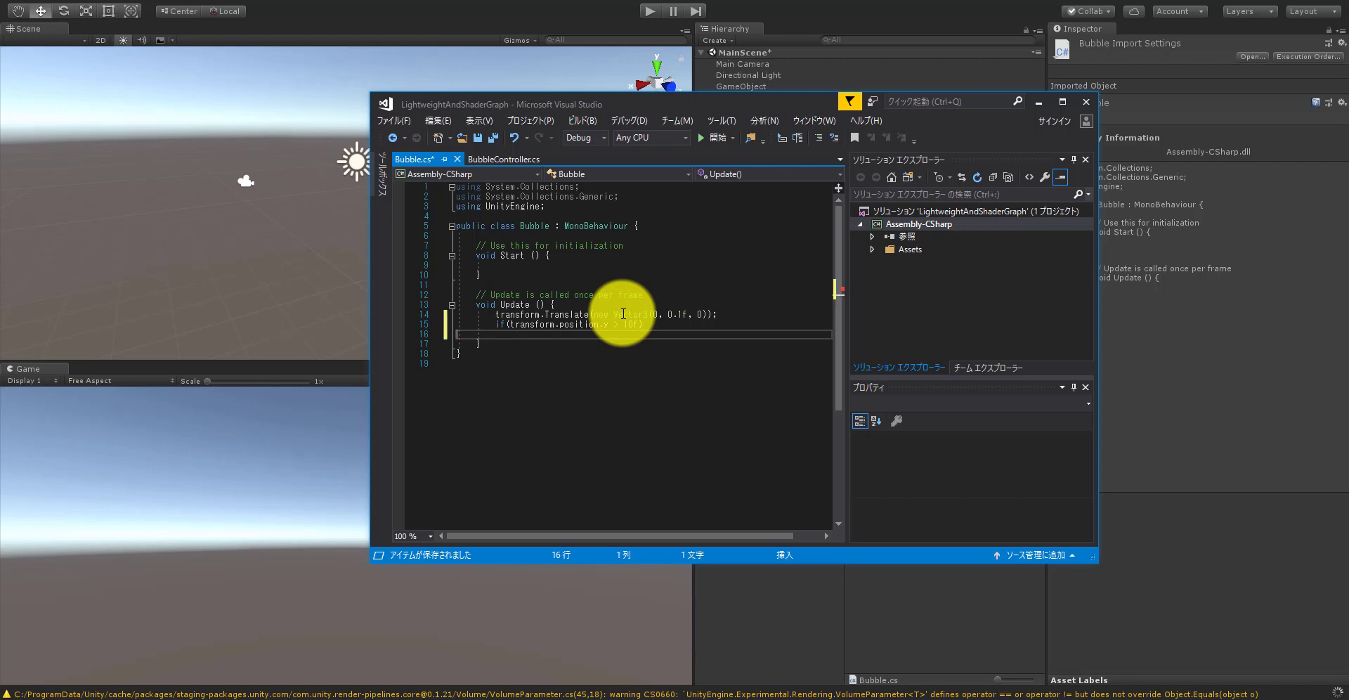
pyautogui.press('BackSpace')
pyautogui.press('Return')
pyautogui.write('{')
pyautogui.press('Return')
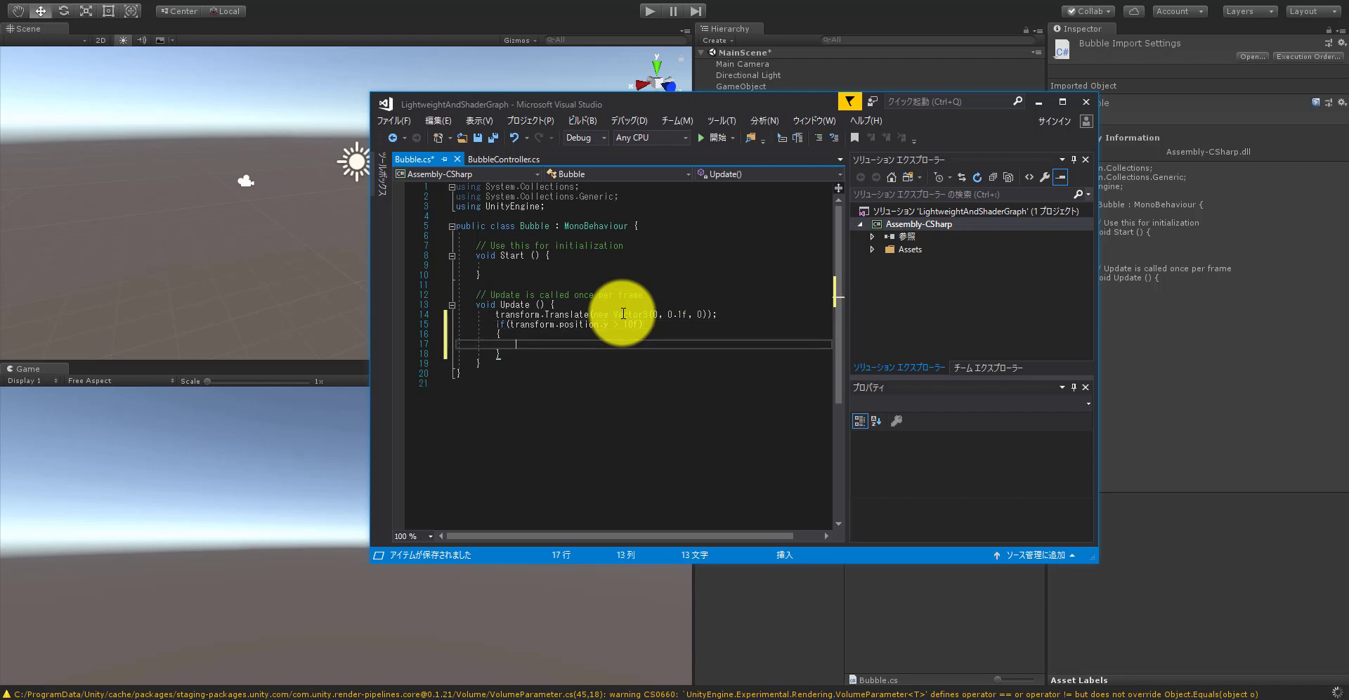
pyautogui.write('Dest')
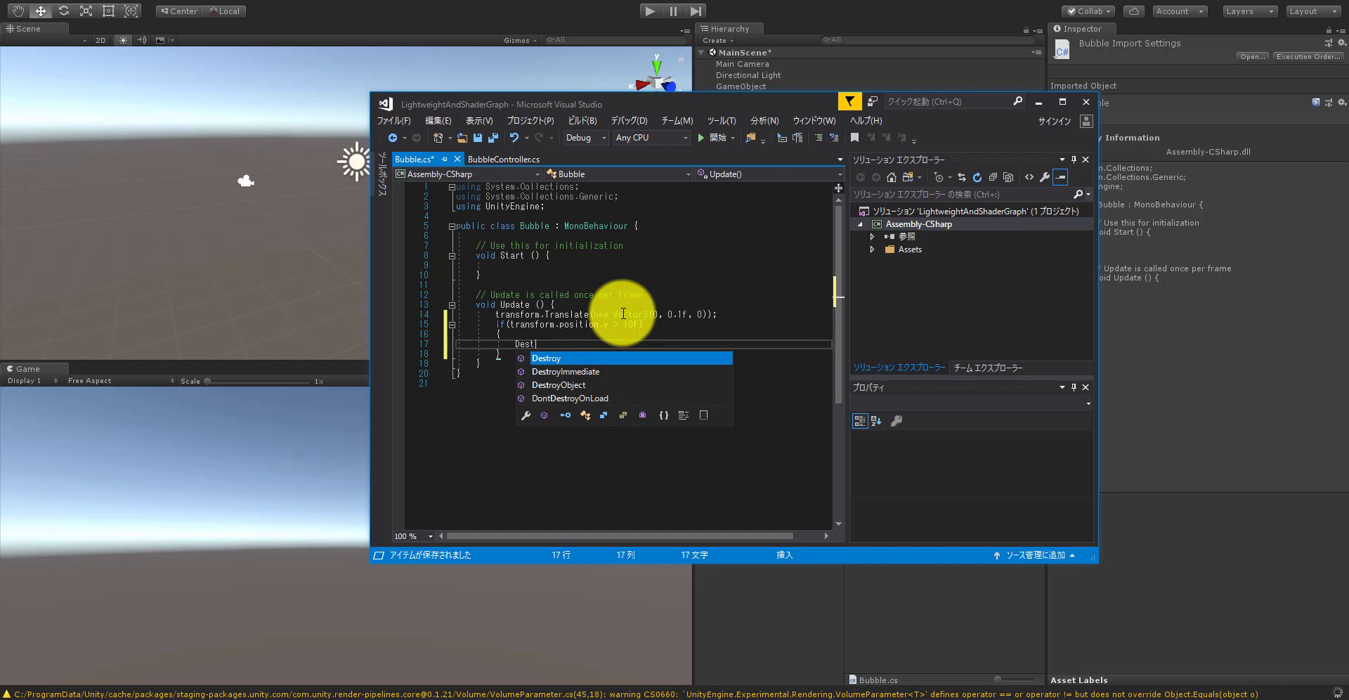
pyautogui.write('ory(game')
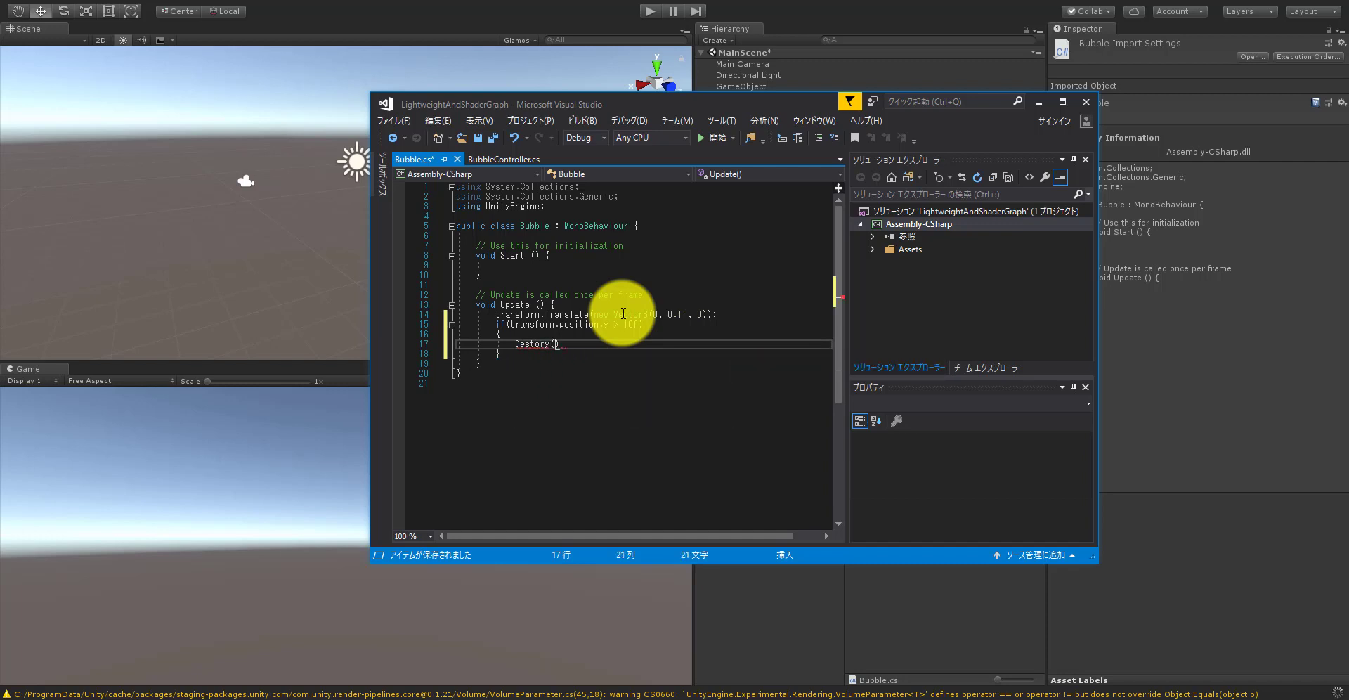
pyautogui.write('Object)')
pyautogui.click(540, 344)
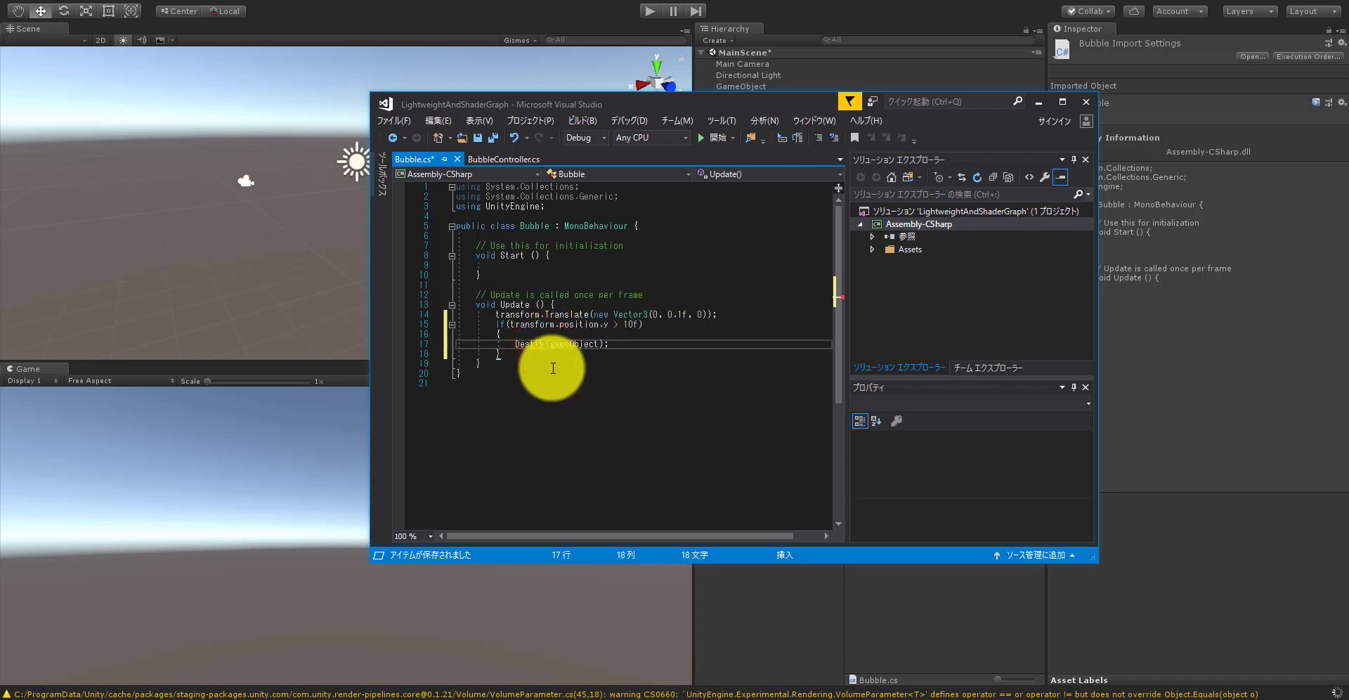
pyautogui.click(632, 343)
pyautogui.hotkey('ctrl', 's')
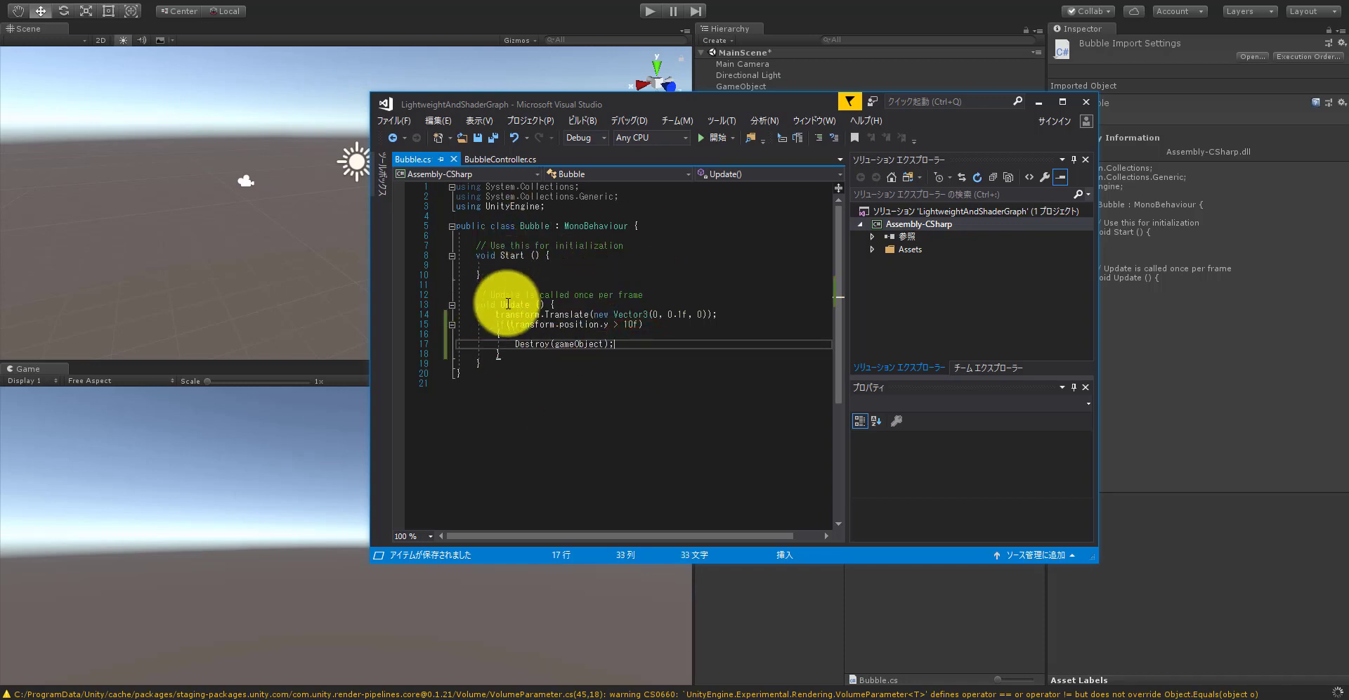
pyautogui.click(532, 363)
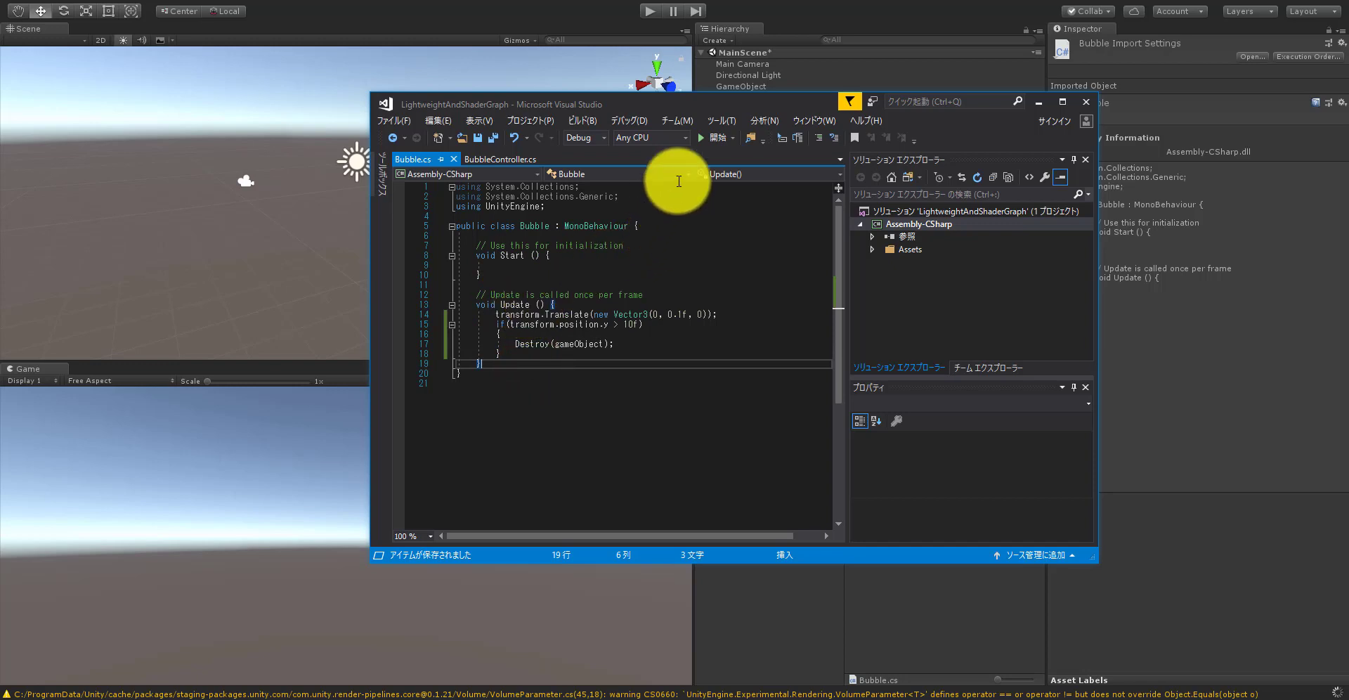
# Step: Back in Unity, assign the Sphere prefab to GameObject's Bubble Prefab property and save the scene
pyautogui.click(772, 3)
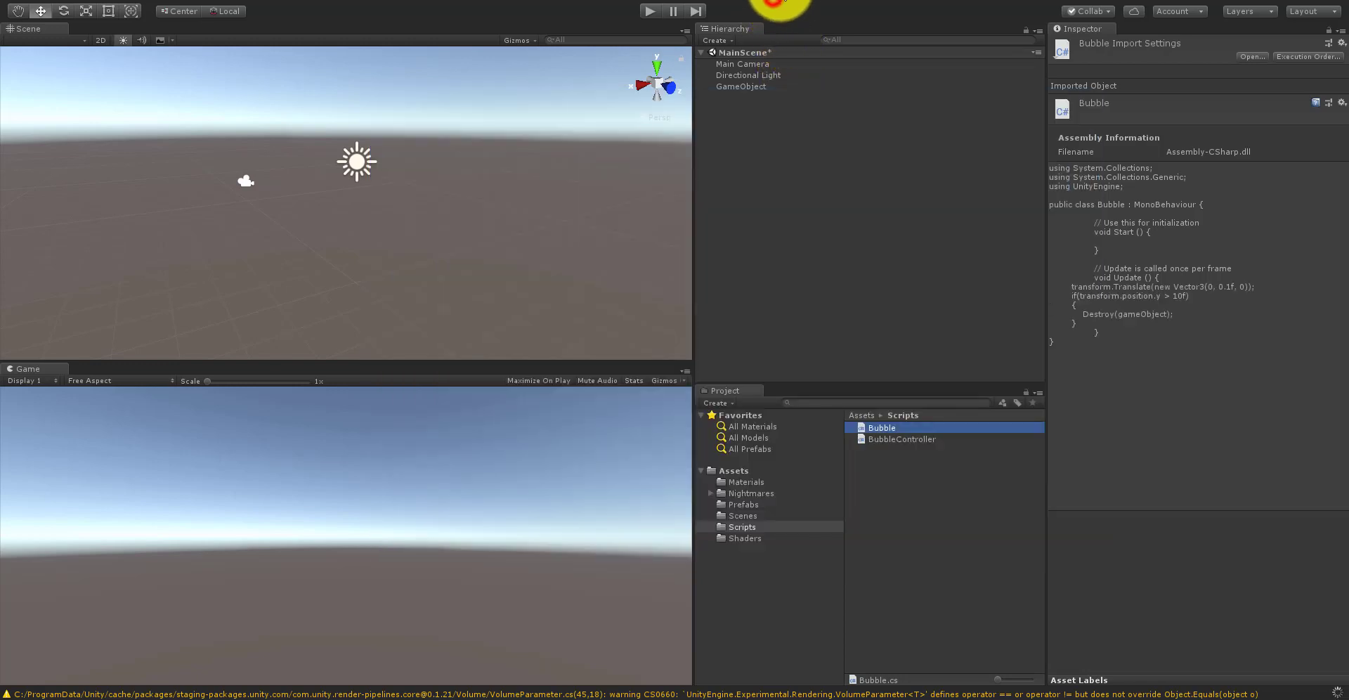
pyautogui.click(740, 86)
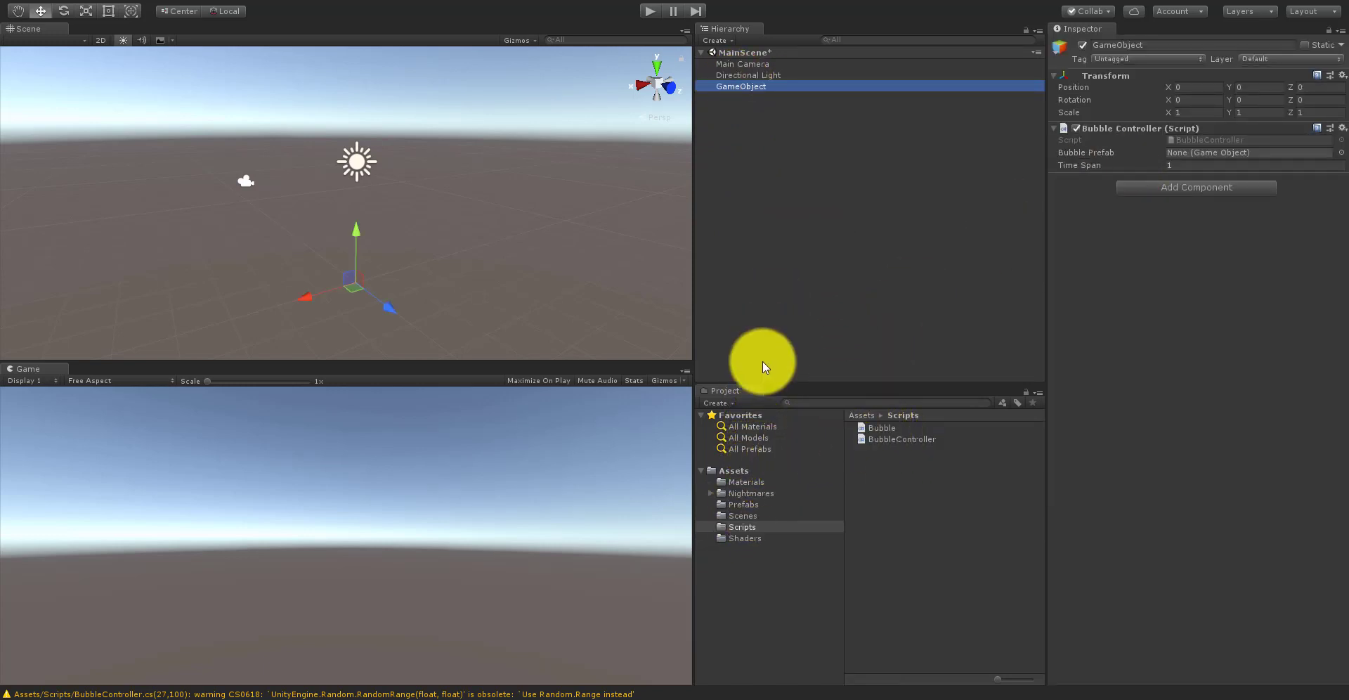
pyautogui.click(749, 500)
pyautogui.moveTo(878, 429); pyautogui.dragTo(1212, 152)
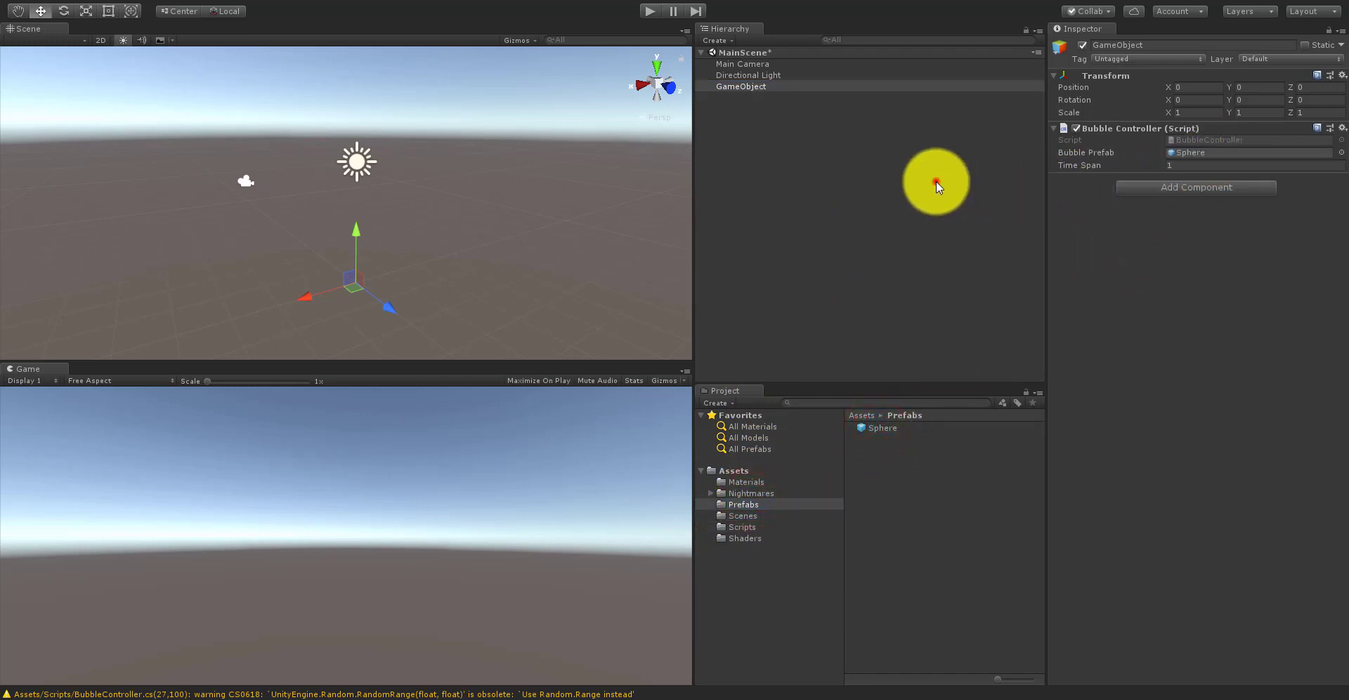
pyautogui.click(935, 181)
pyautogui.hotkey('ctrl', 's')
# Step: Run the scene with GameObject selected and enlarge the Scene view to examine the spawned bubbles
pyautogui.click(748, 85)
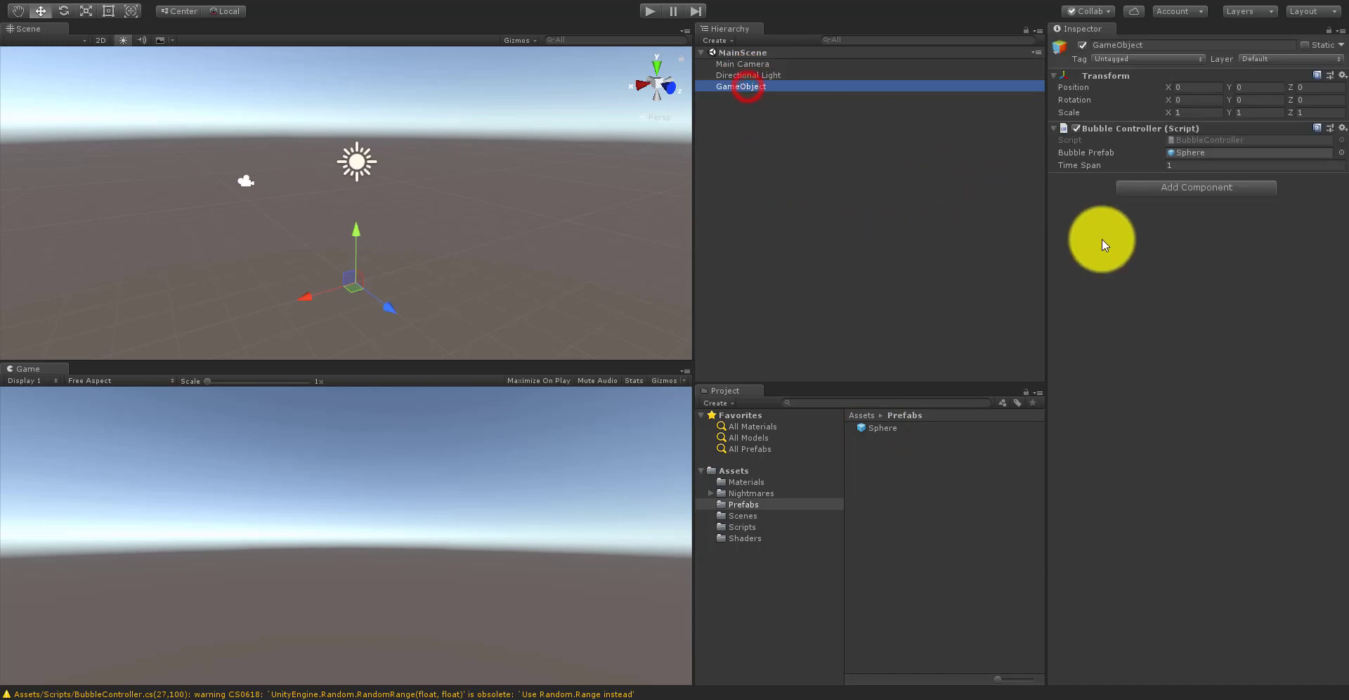
pyautogui.click(648, 12)
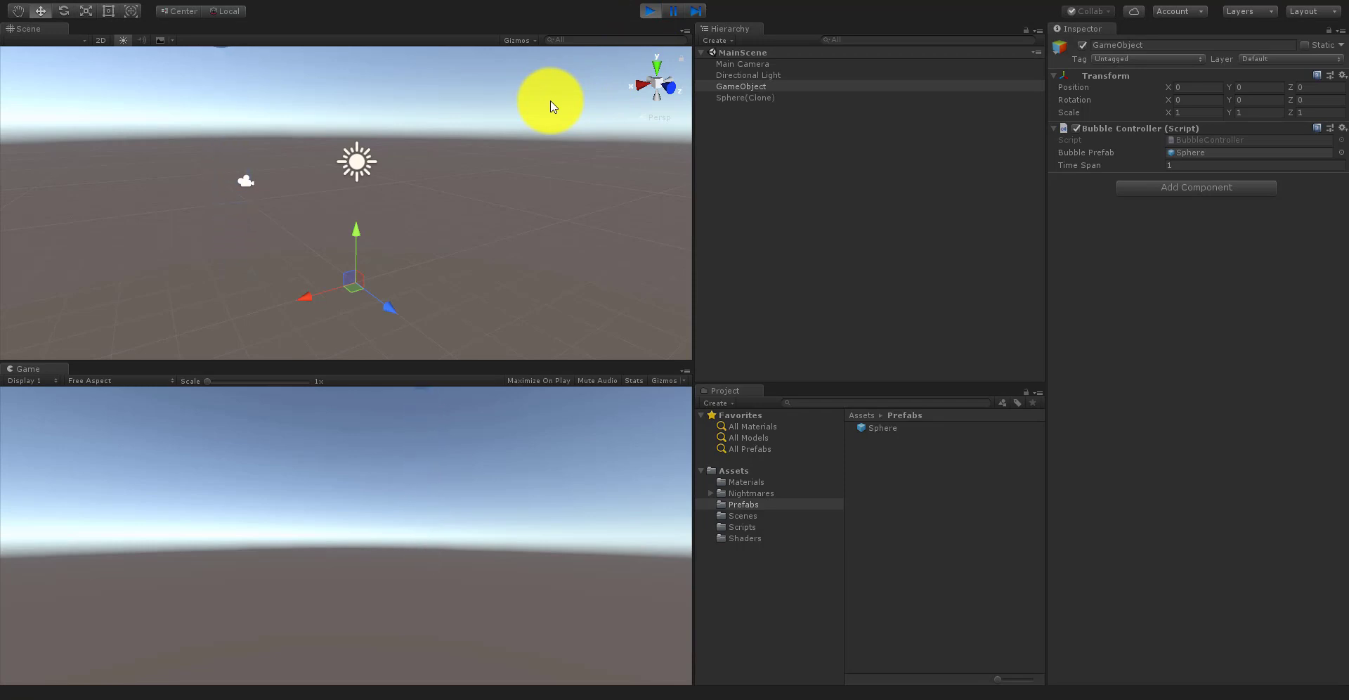
pyautogui.scroll(-2, 394, 214)
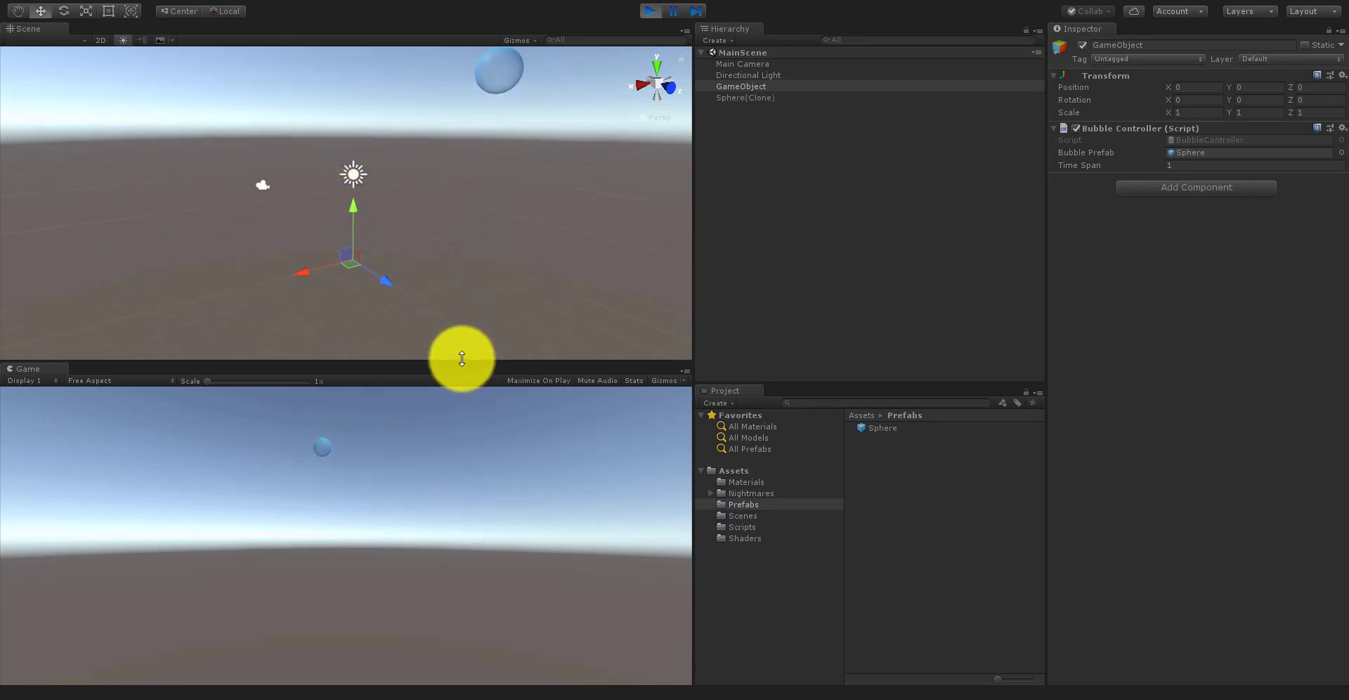
pyautogui.moveTo(462, 361); pyautogui.dragTo(449, 468)
pyautogui.scroll(-2, 382, 352)
pyautogui.moveTo(382, 352); pyautogui.dragTo(454, 382, button='middle')
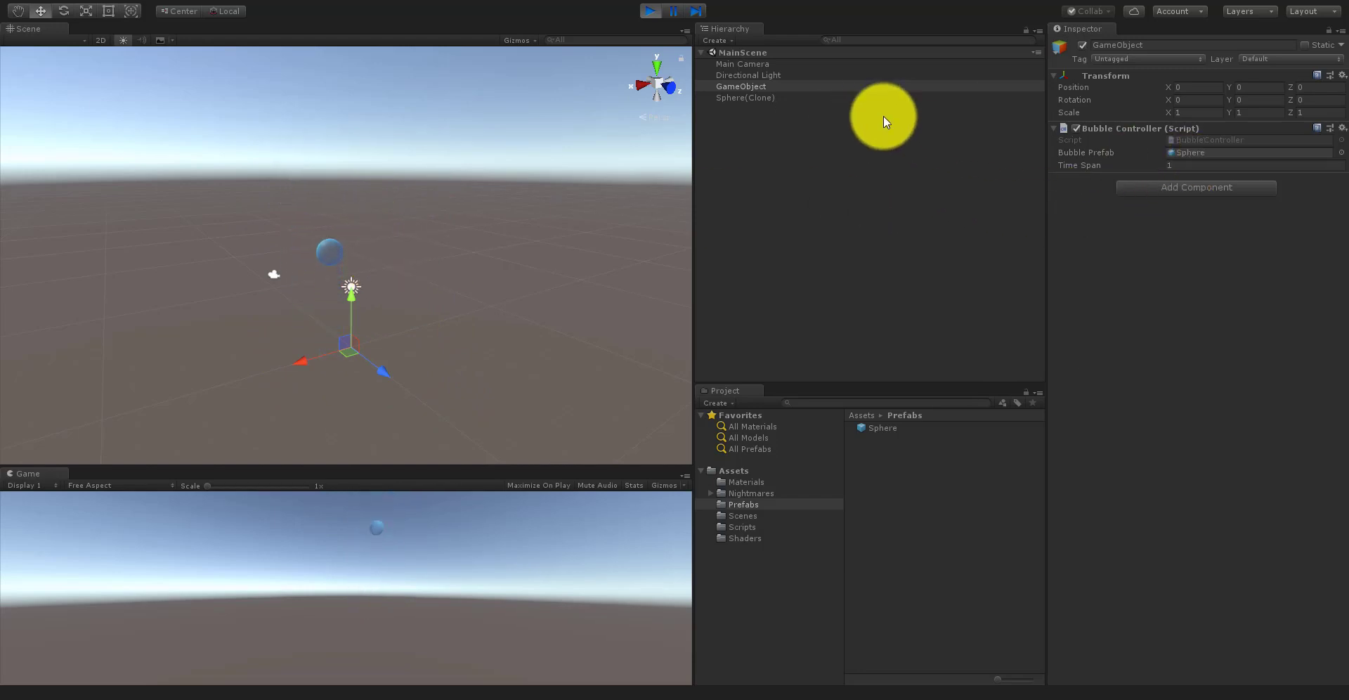
# Step: Set the Bubble Controller's Time Span to 0.1 while the scene runs and inspect the bubbles from different angles
pyautogui.click(1183, 166)
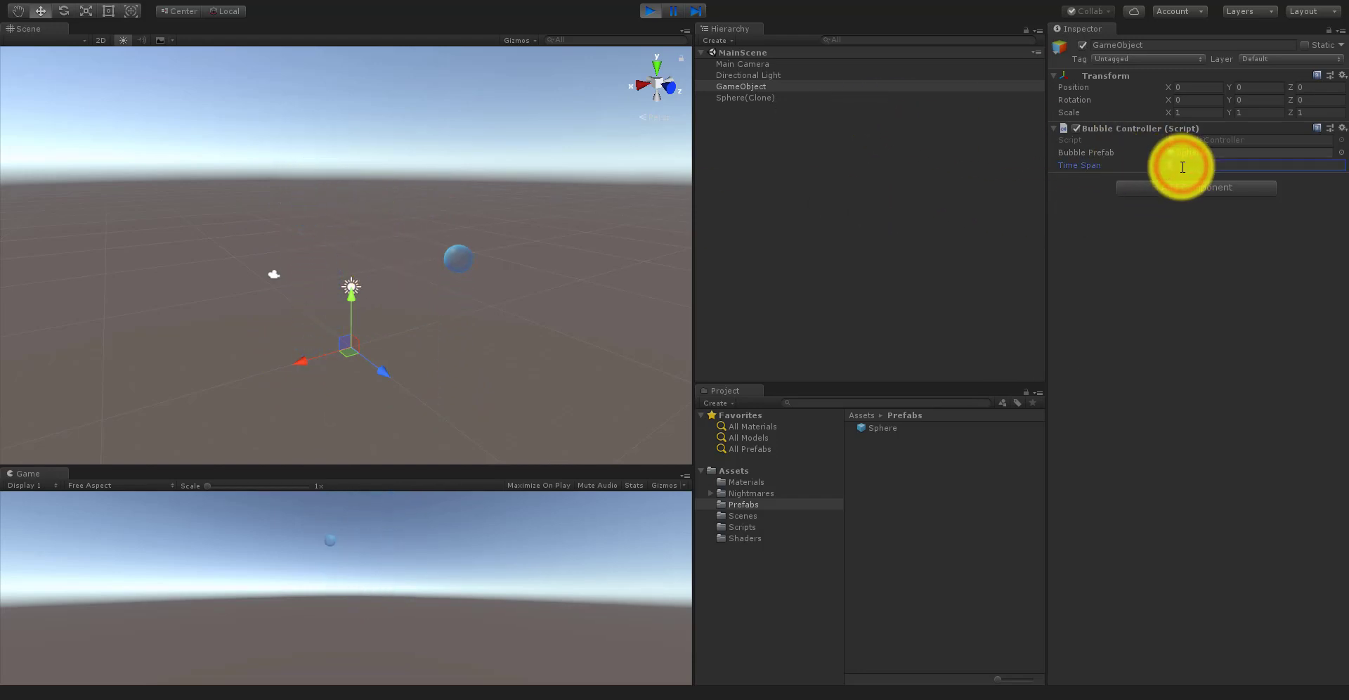
pyautogui.write('0.1')
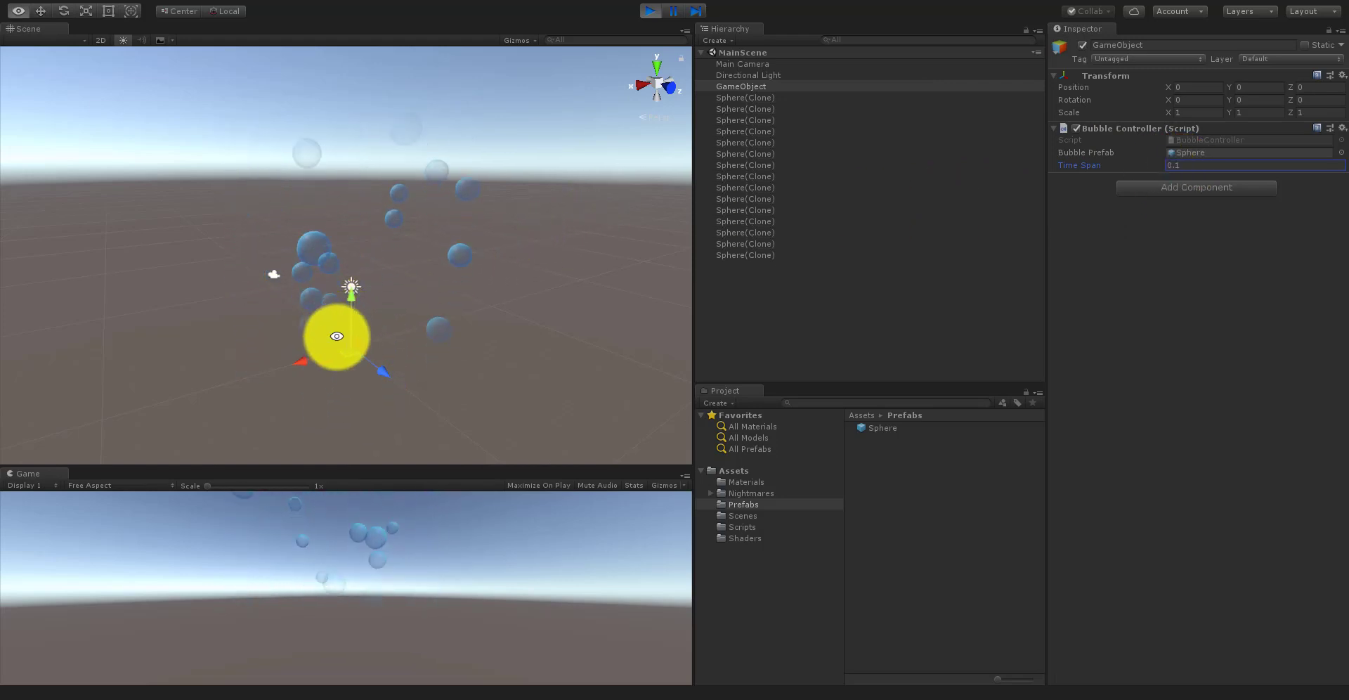
pyautogui.keyDown('alt'); pyautogui.moveTo(399, 321); pyautogui.dragTo(331, 287); pyautogui.keyUp('alt')
pyautogui.keyDown('alt'); pyautogui.moveTo(331, 287); pyautogui.dragTo(421, 268, button='right'); pyautogui.keyUp('alt')
pyautogui.keyDown('alt'); pyautogui.moveTo(386, 280); pyautogui.dragTo(472, 221); pyautogui.keyUp('alt')
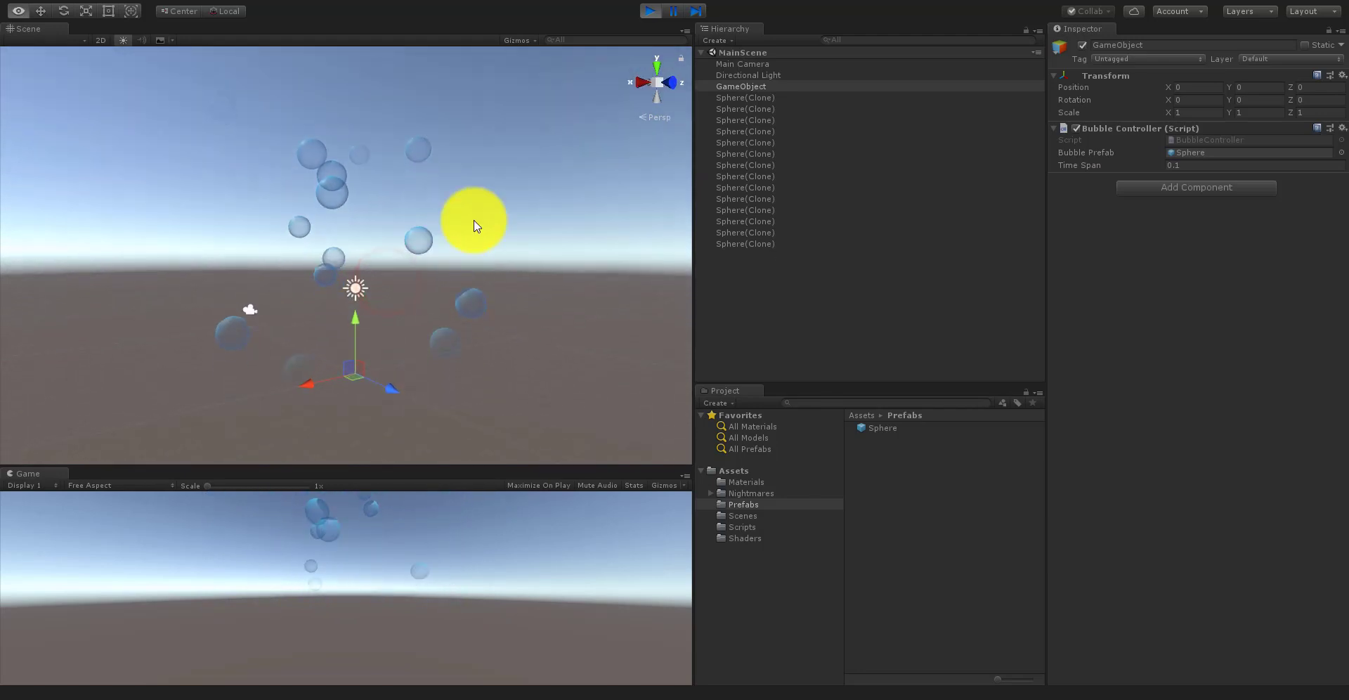
# Step: Stop the running scene and set Main Camera's Clear Flags to Solid Color with a white Background
pyautogui.click(652, 9)
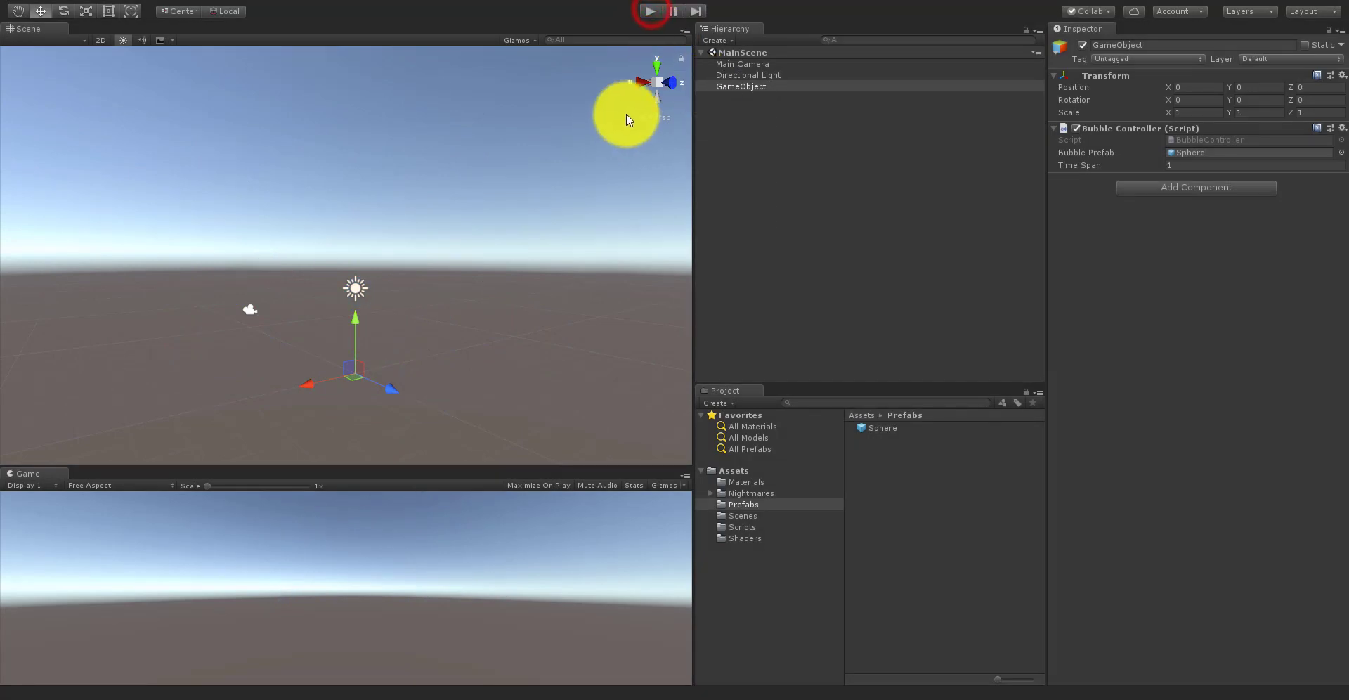
pyautogui.click(729, 63)
pyautogui.click(1193, 142)
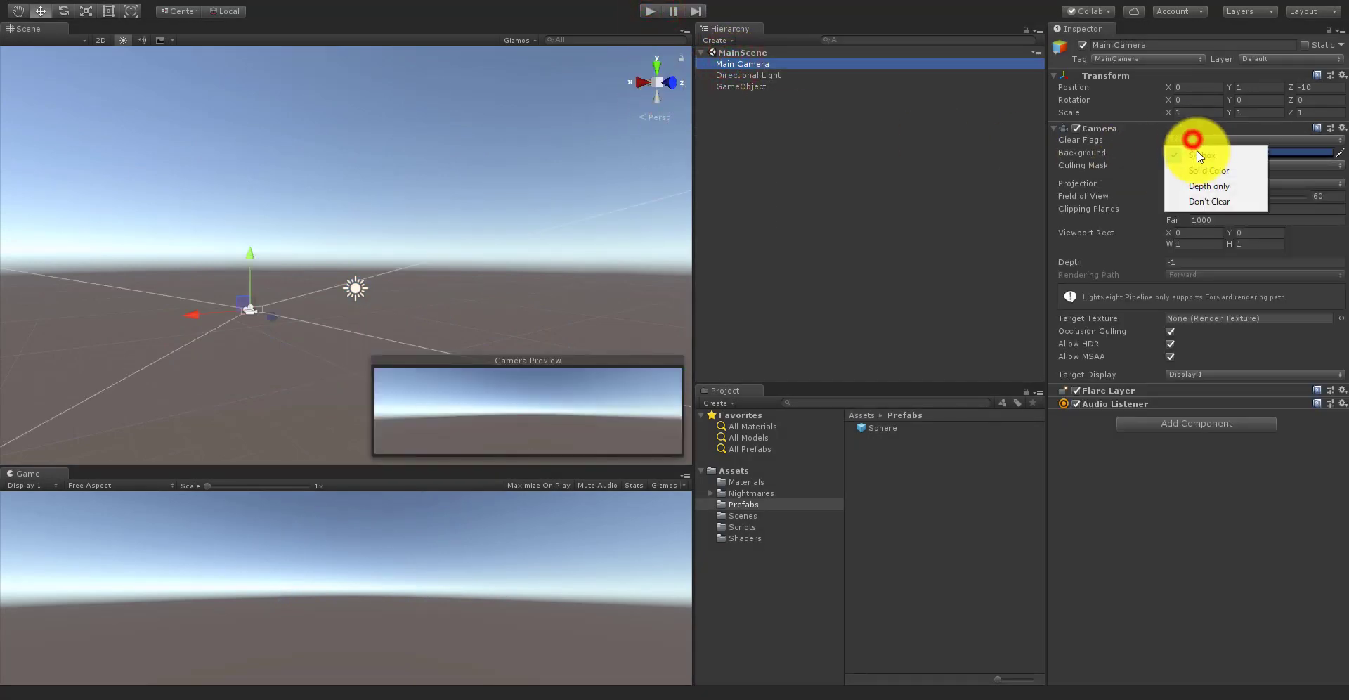
pyautogui.click(1195, 153)
pyautogui.click(1194, 153)
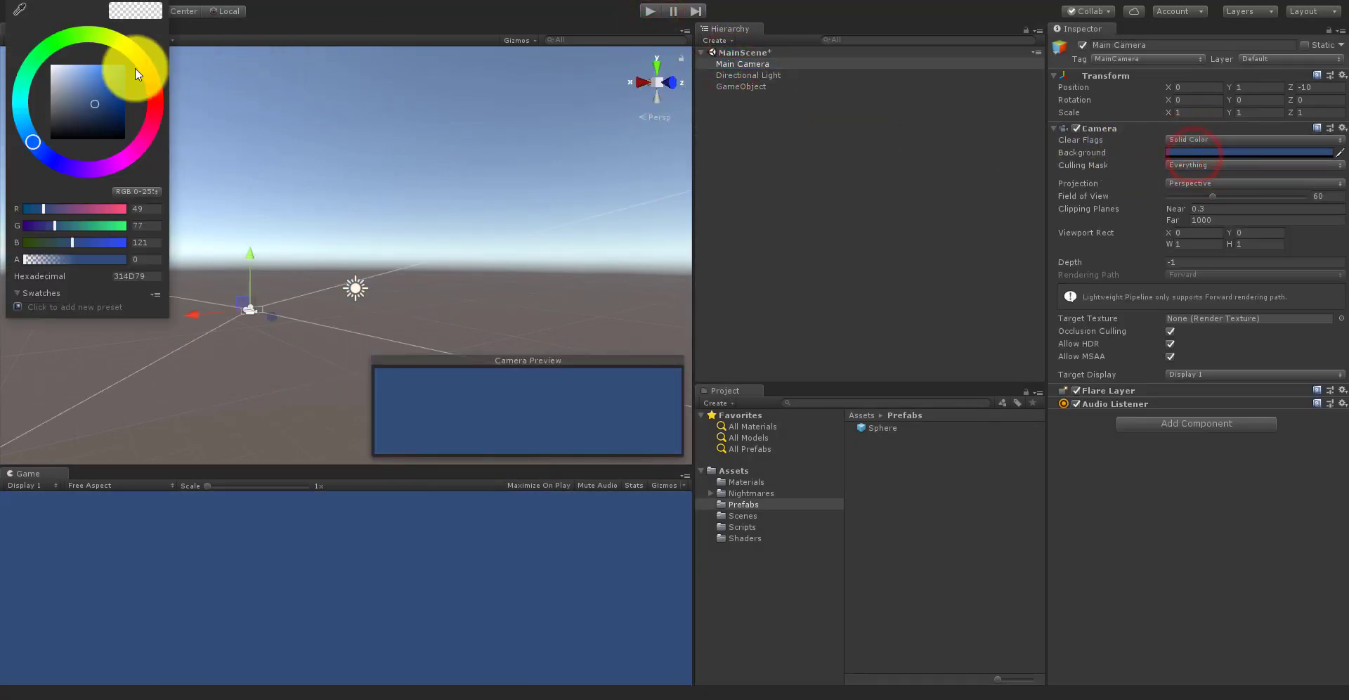
pyautogui.moveTo(79, 78); pyautogui.dragTo(3, 14)
pyautogui.click(166, 0)
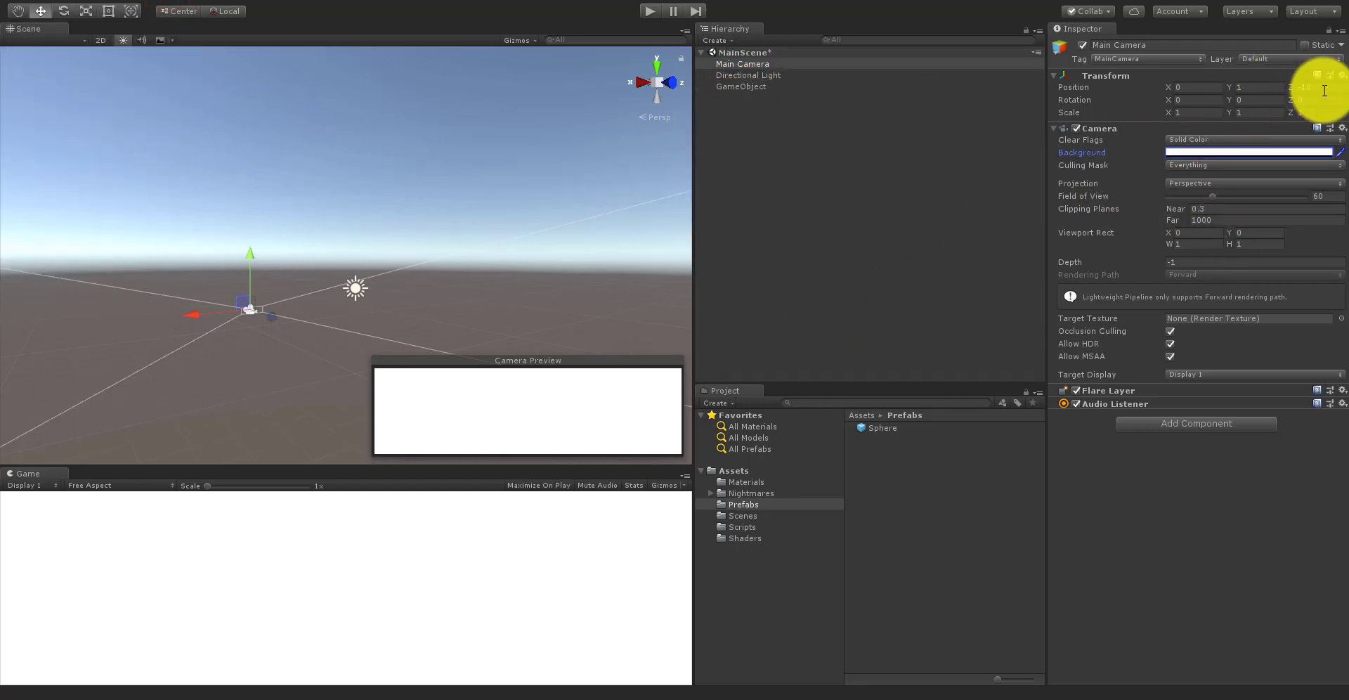
# Step: Set Main Camera's Y position to 5 and save the scene
pyautogui.click(1254, 90)
pyautogui.write('5')
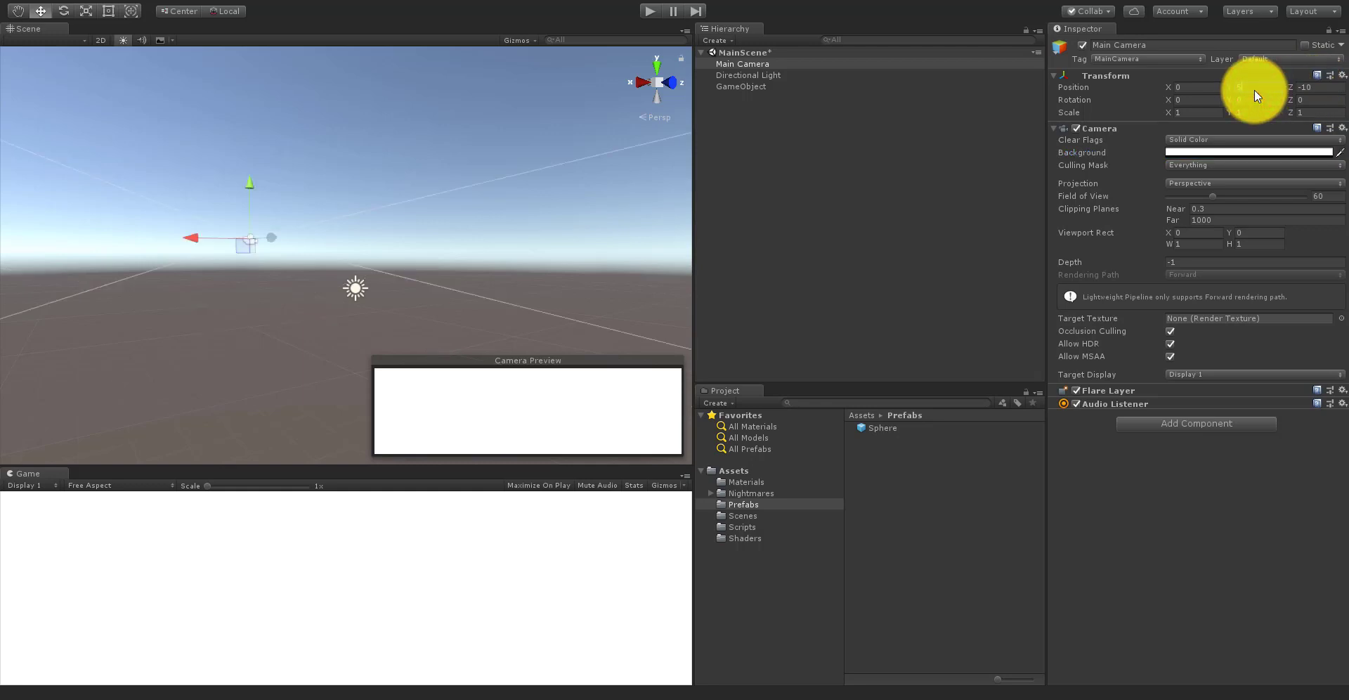
pyautogui.keyDown('alt'); pyautogui.moveTo(452, 252); pyautogui.dragTo(491, 276); pyautogui.keyUp('alt')
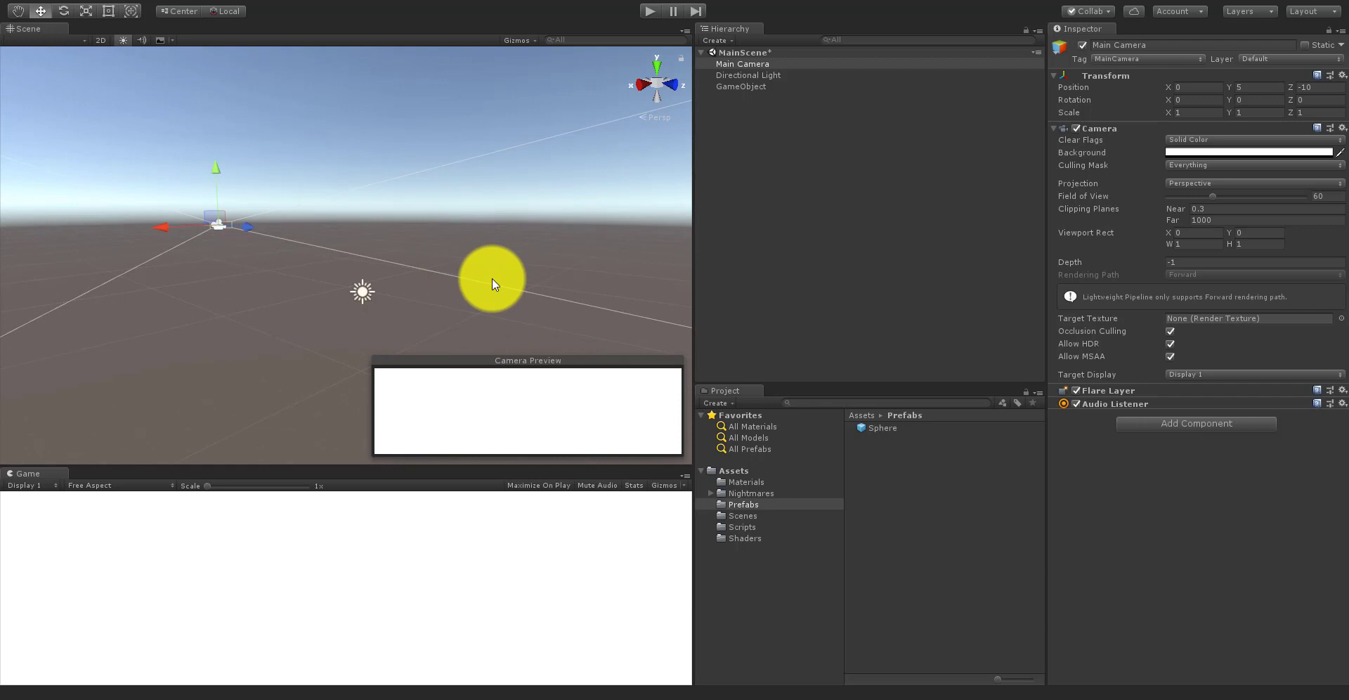
# Step: Enable Maximize On Play for the Game view and test-run the scene to check the bubbles against the white background
pyautogui.click(651, 12)
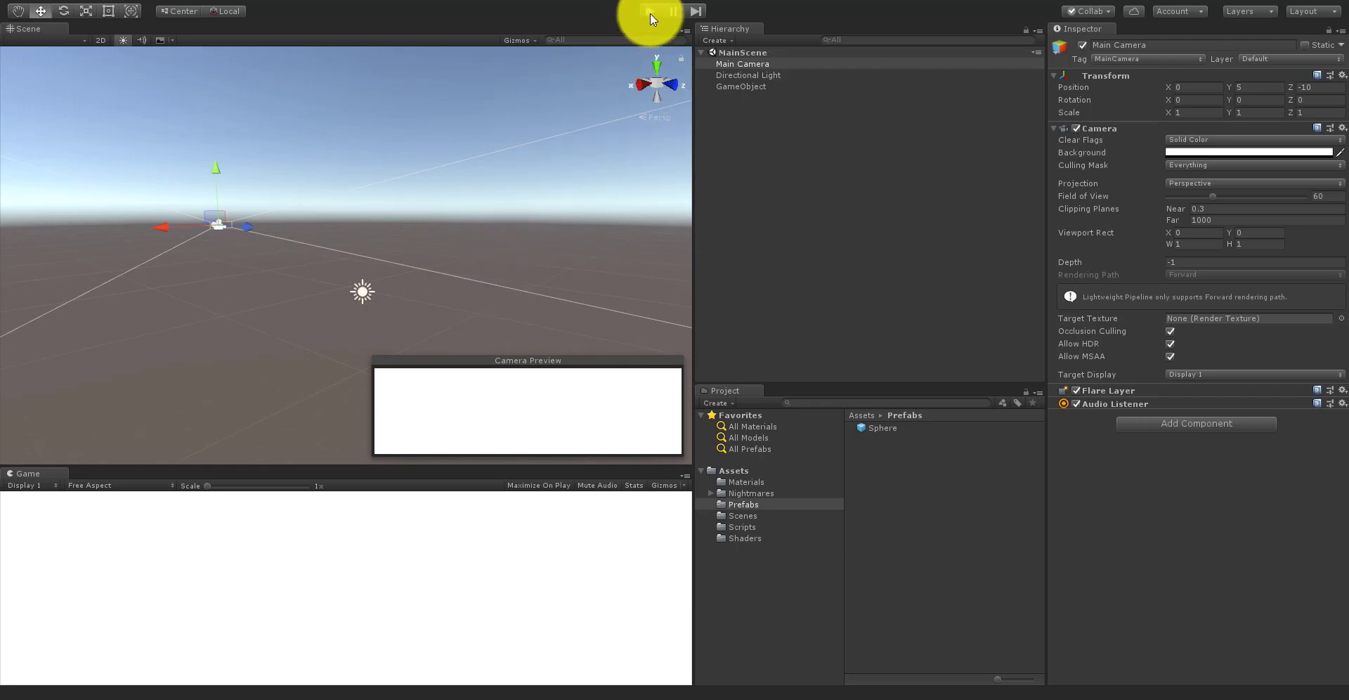
pyautogui.click(531, 485)
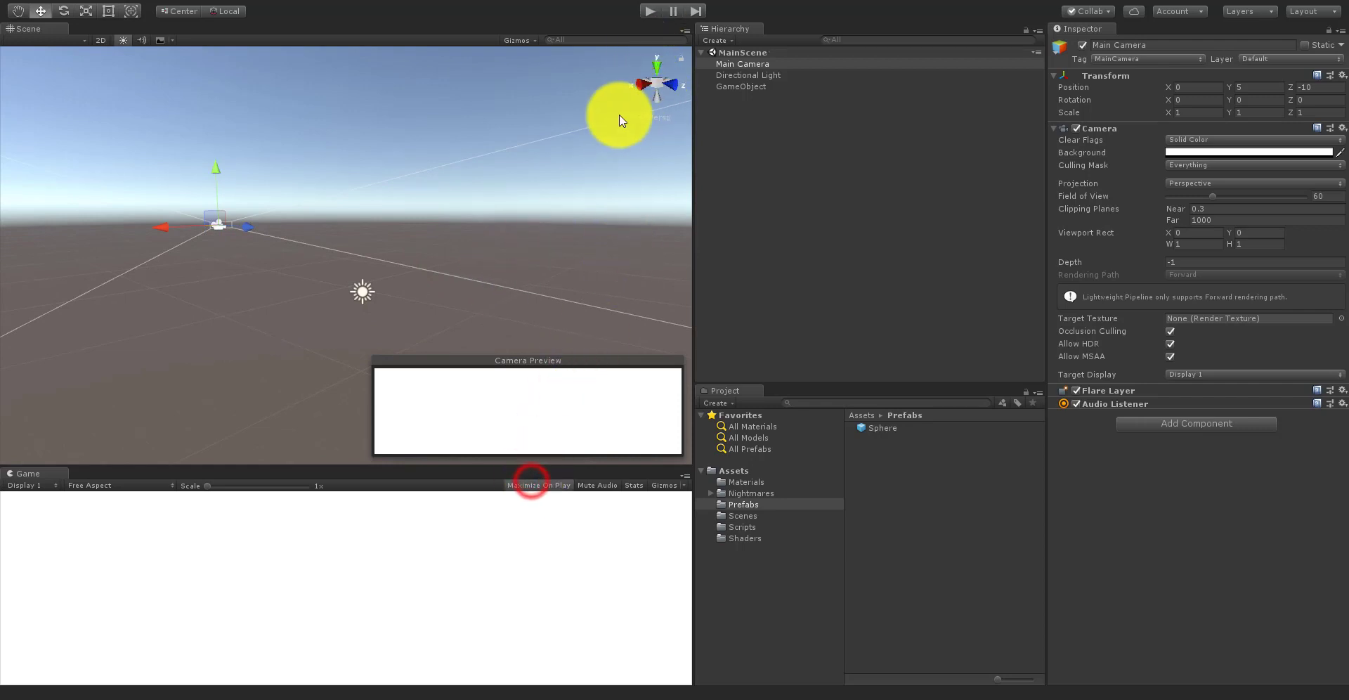
pyautogui.click(644, 12)
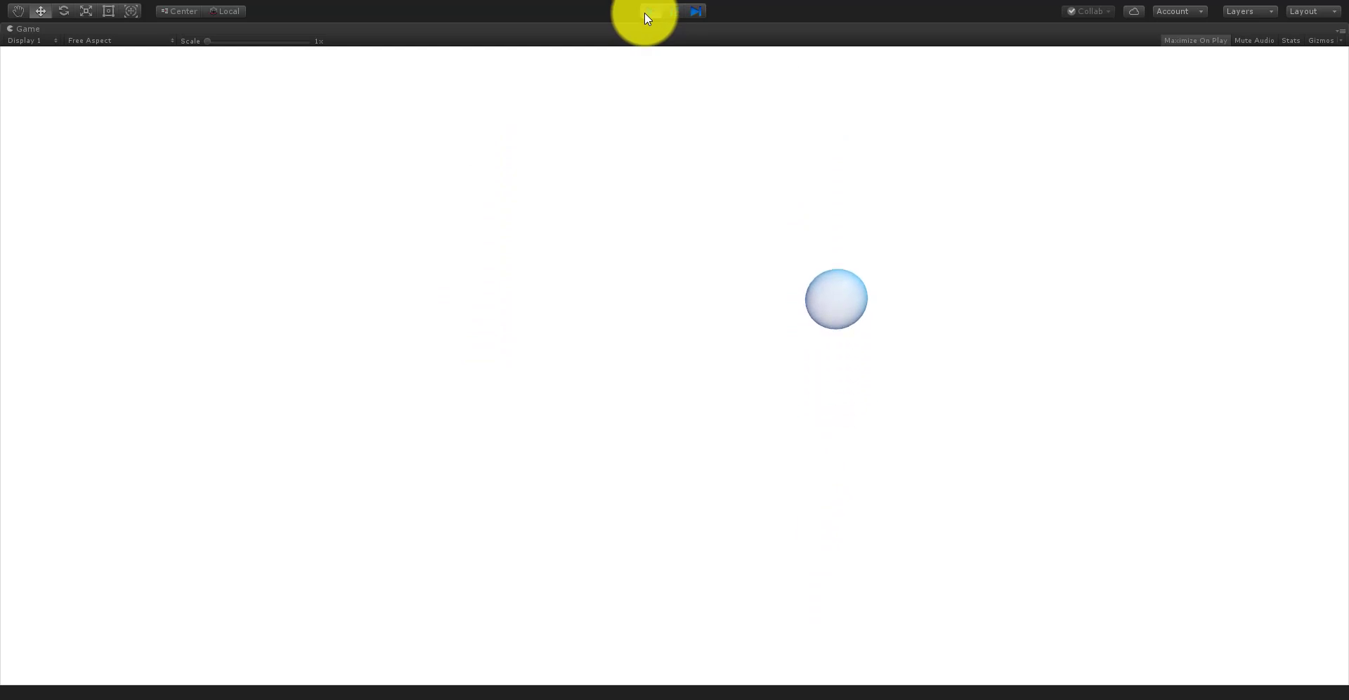
pyautogui.click(645, 12)
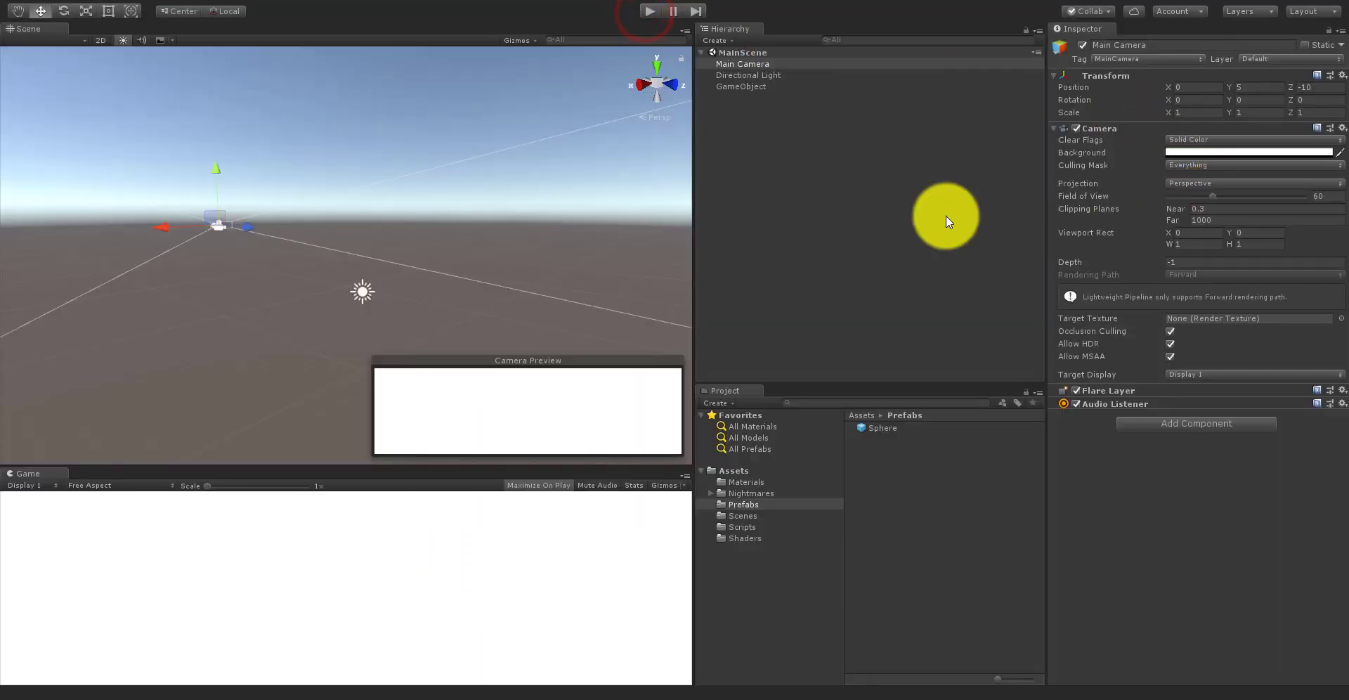
# Step: Set the Bubble Controller's Time Span on GameObject to 0.5, then run the saved scene
pyautogui.click(755, 84)
pyautogui.click(1245, 163)
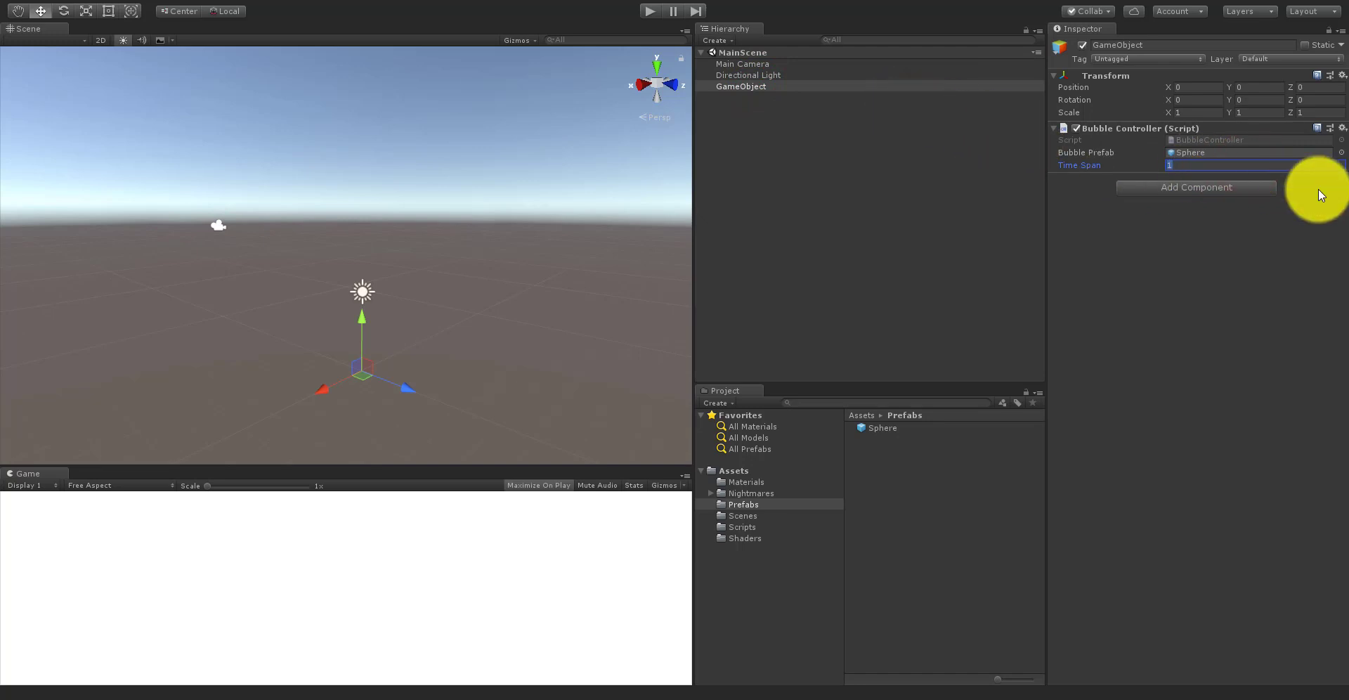
pyautogui.write('0.5')
pyautogui.click(885, 167)
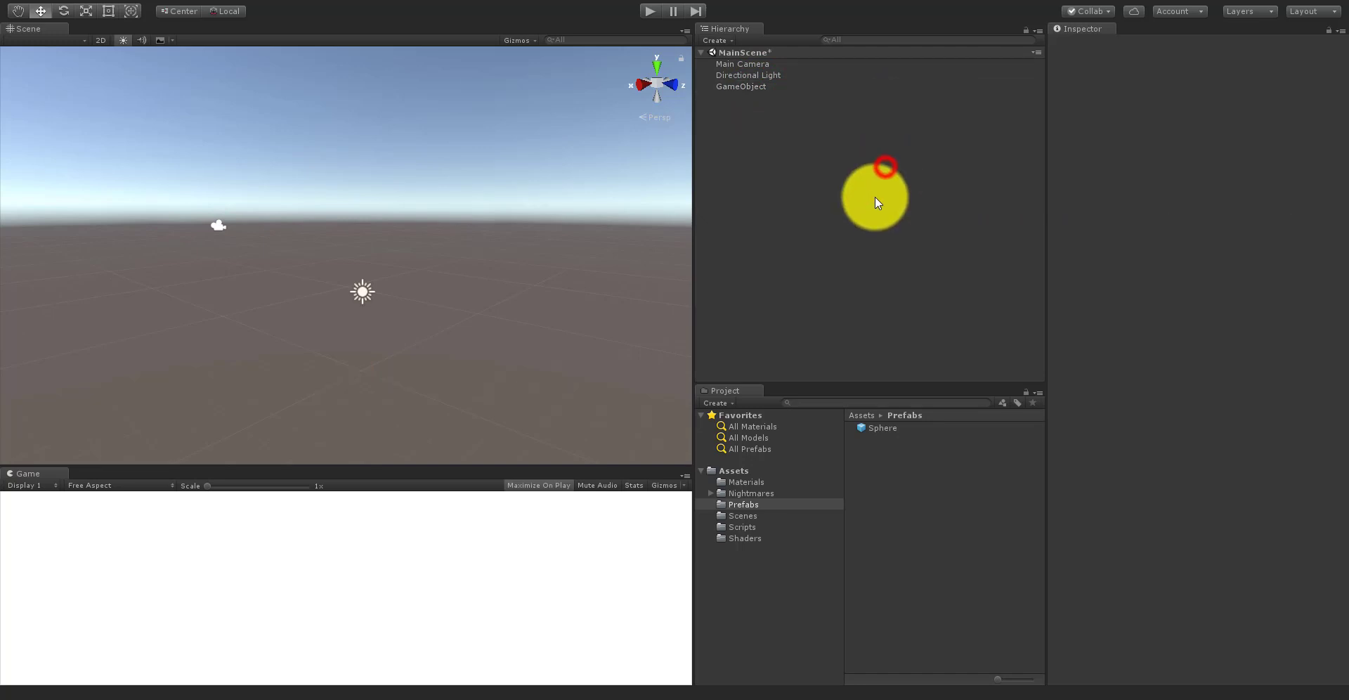
pyautogui.click(651, 11)
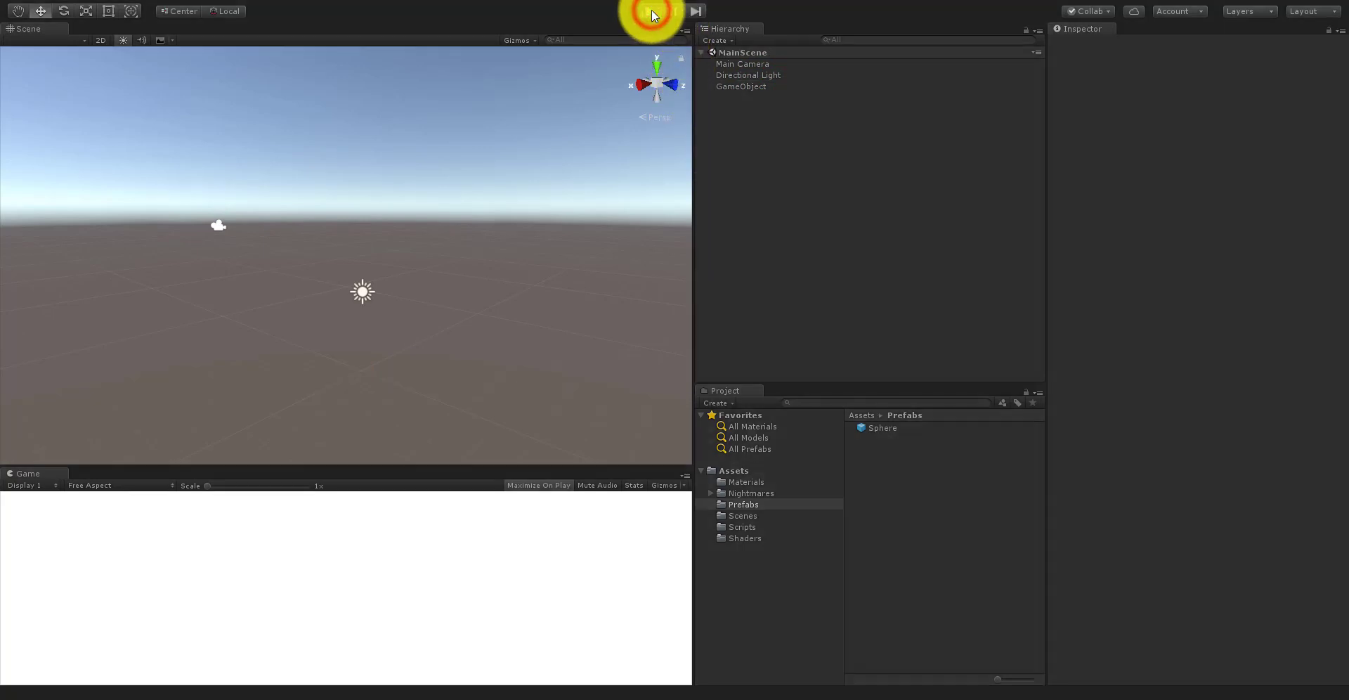